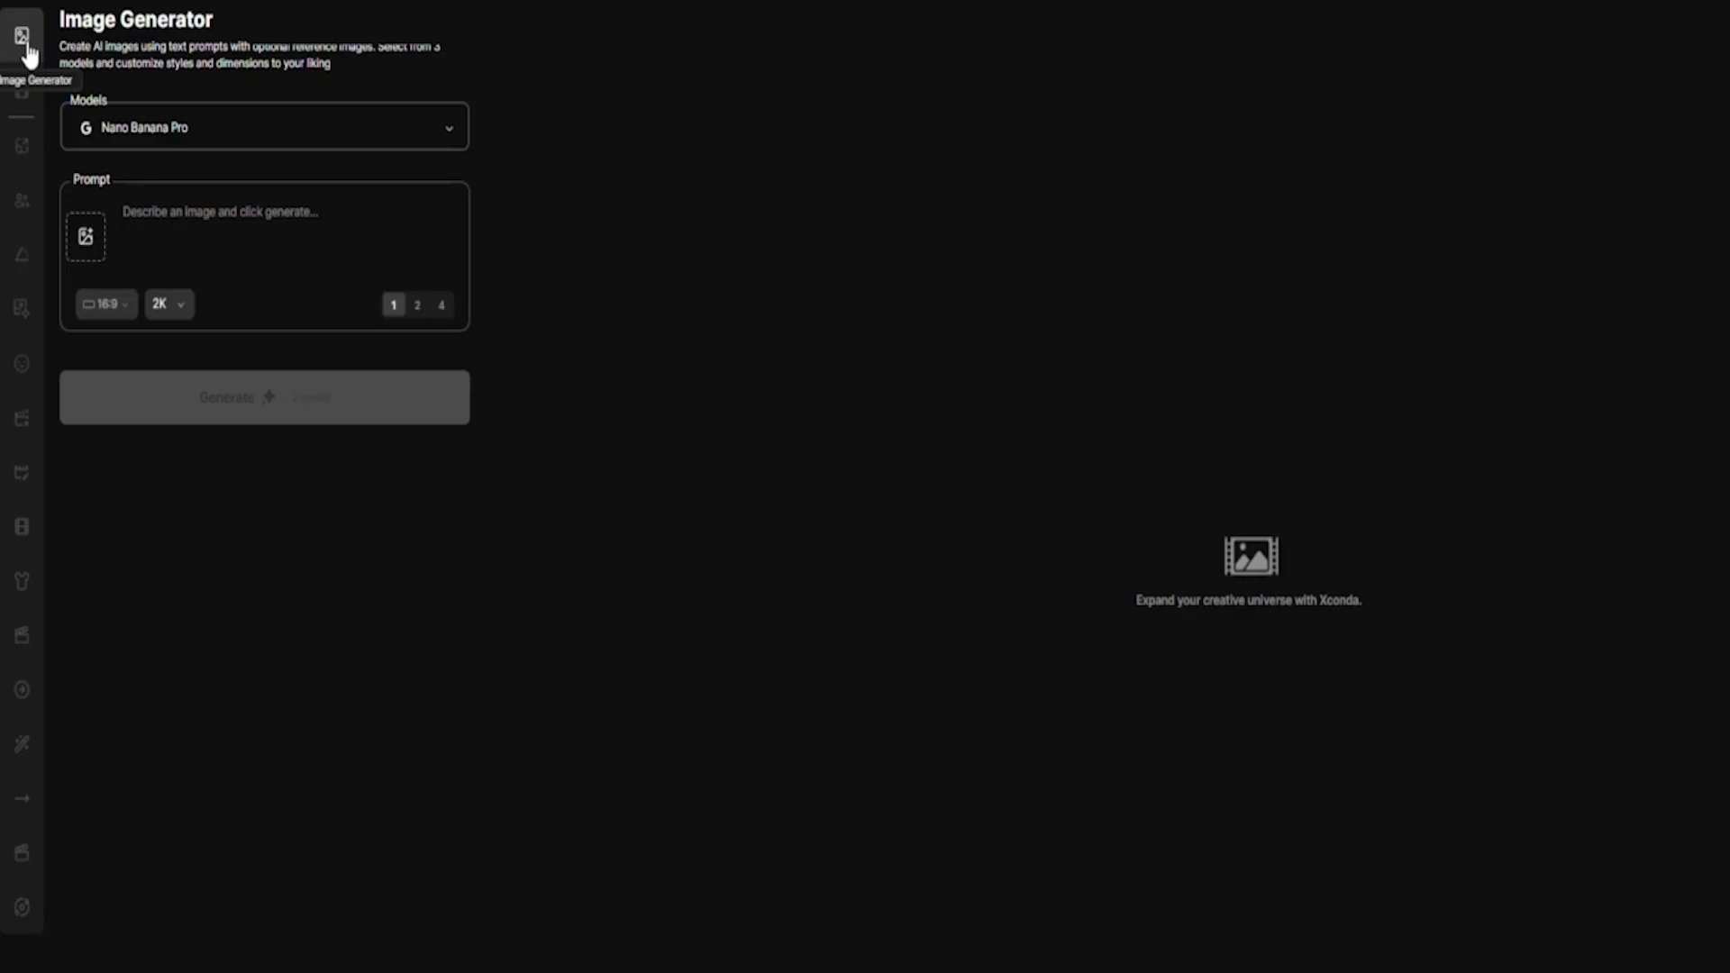
Step: Keep Nano Banana Pro as the model and enter a prompt for a cinematic aerial night view of Seoul with the Han River and Lotte World Tower
left_click(414, 134)
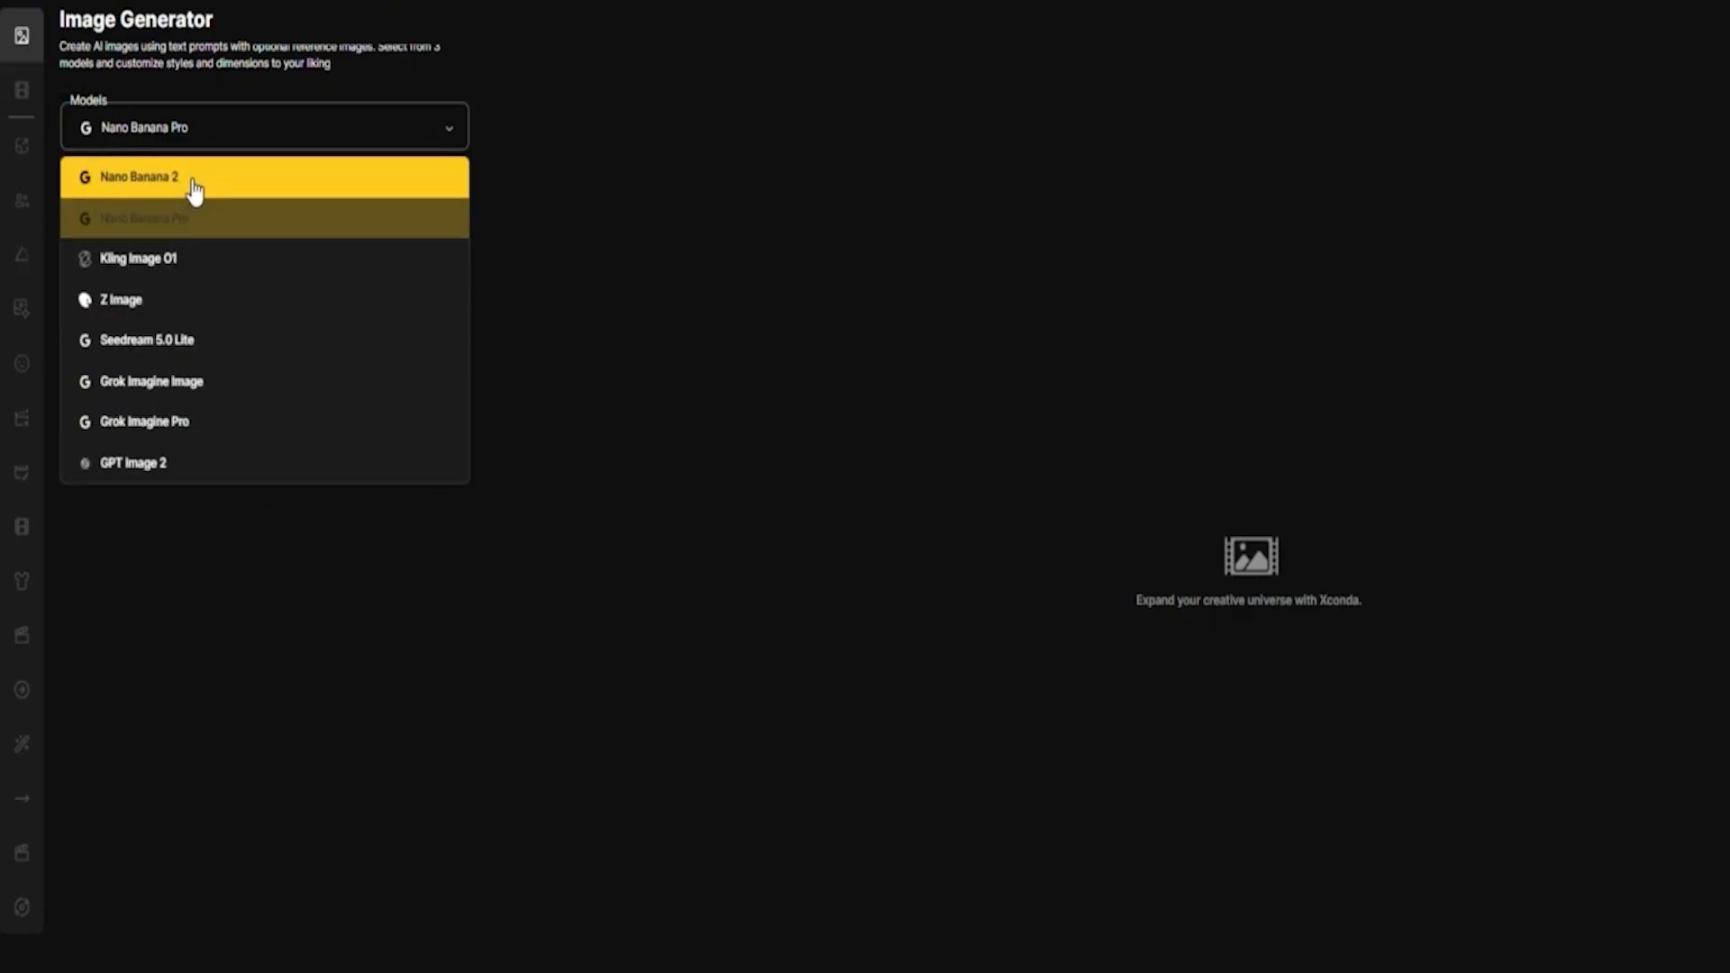
left_click(198, 224)
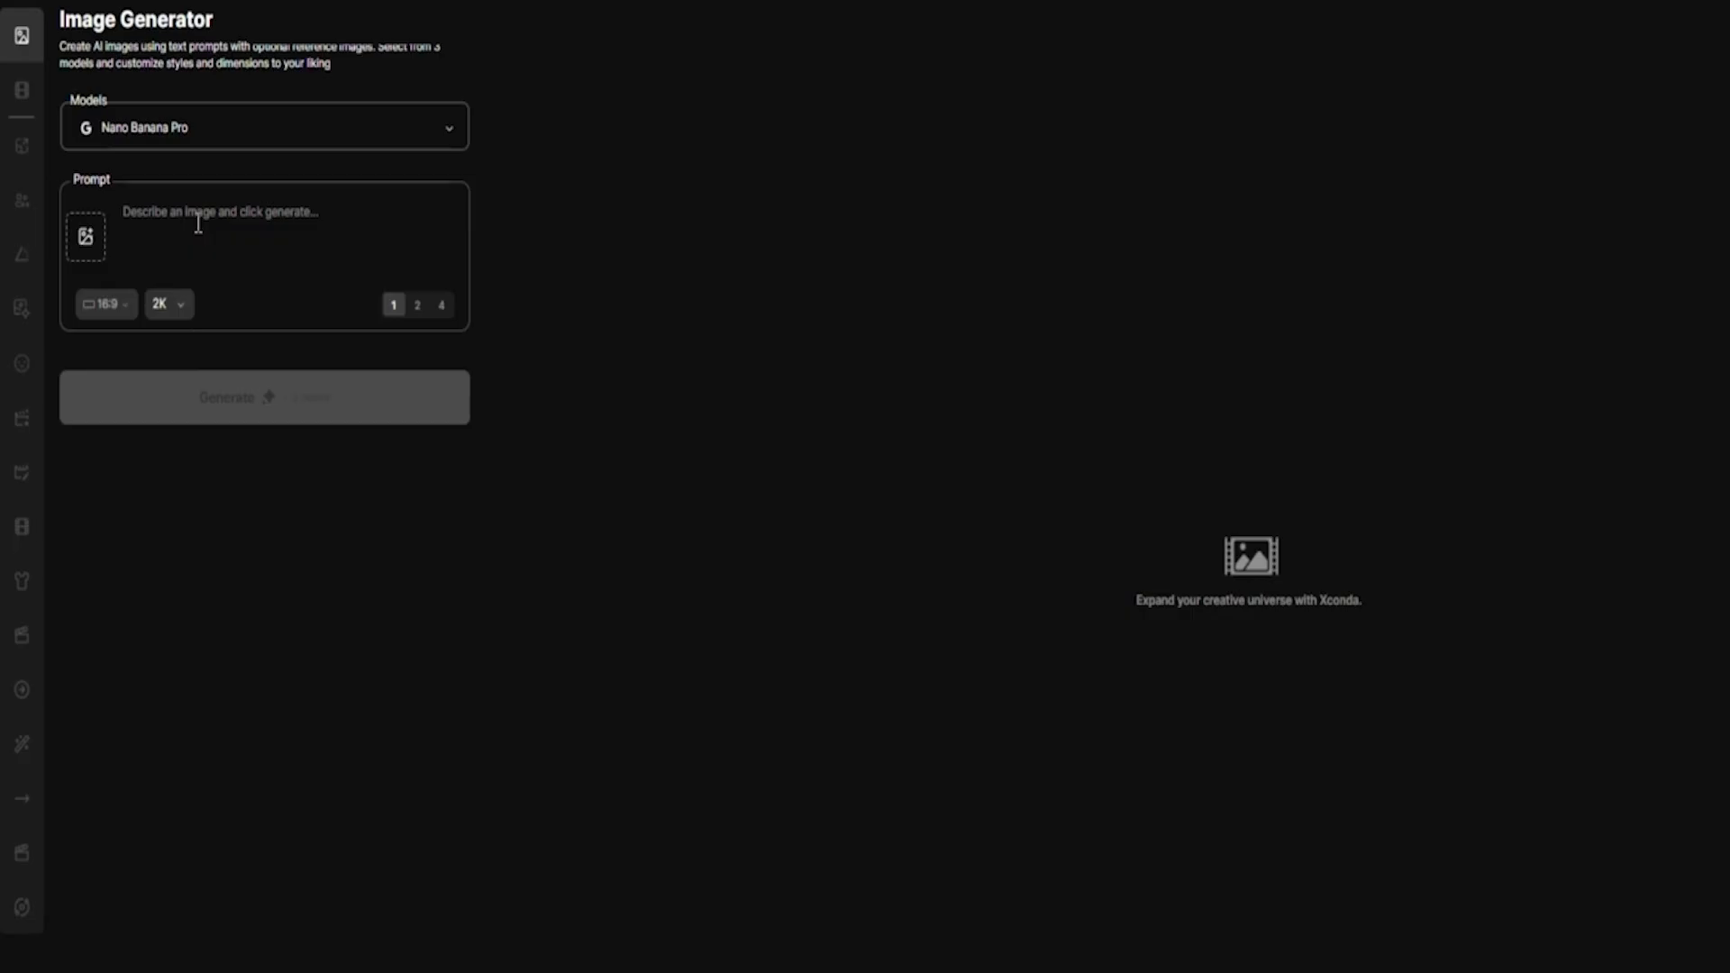
left_click(198, 223)
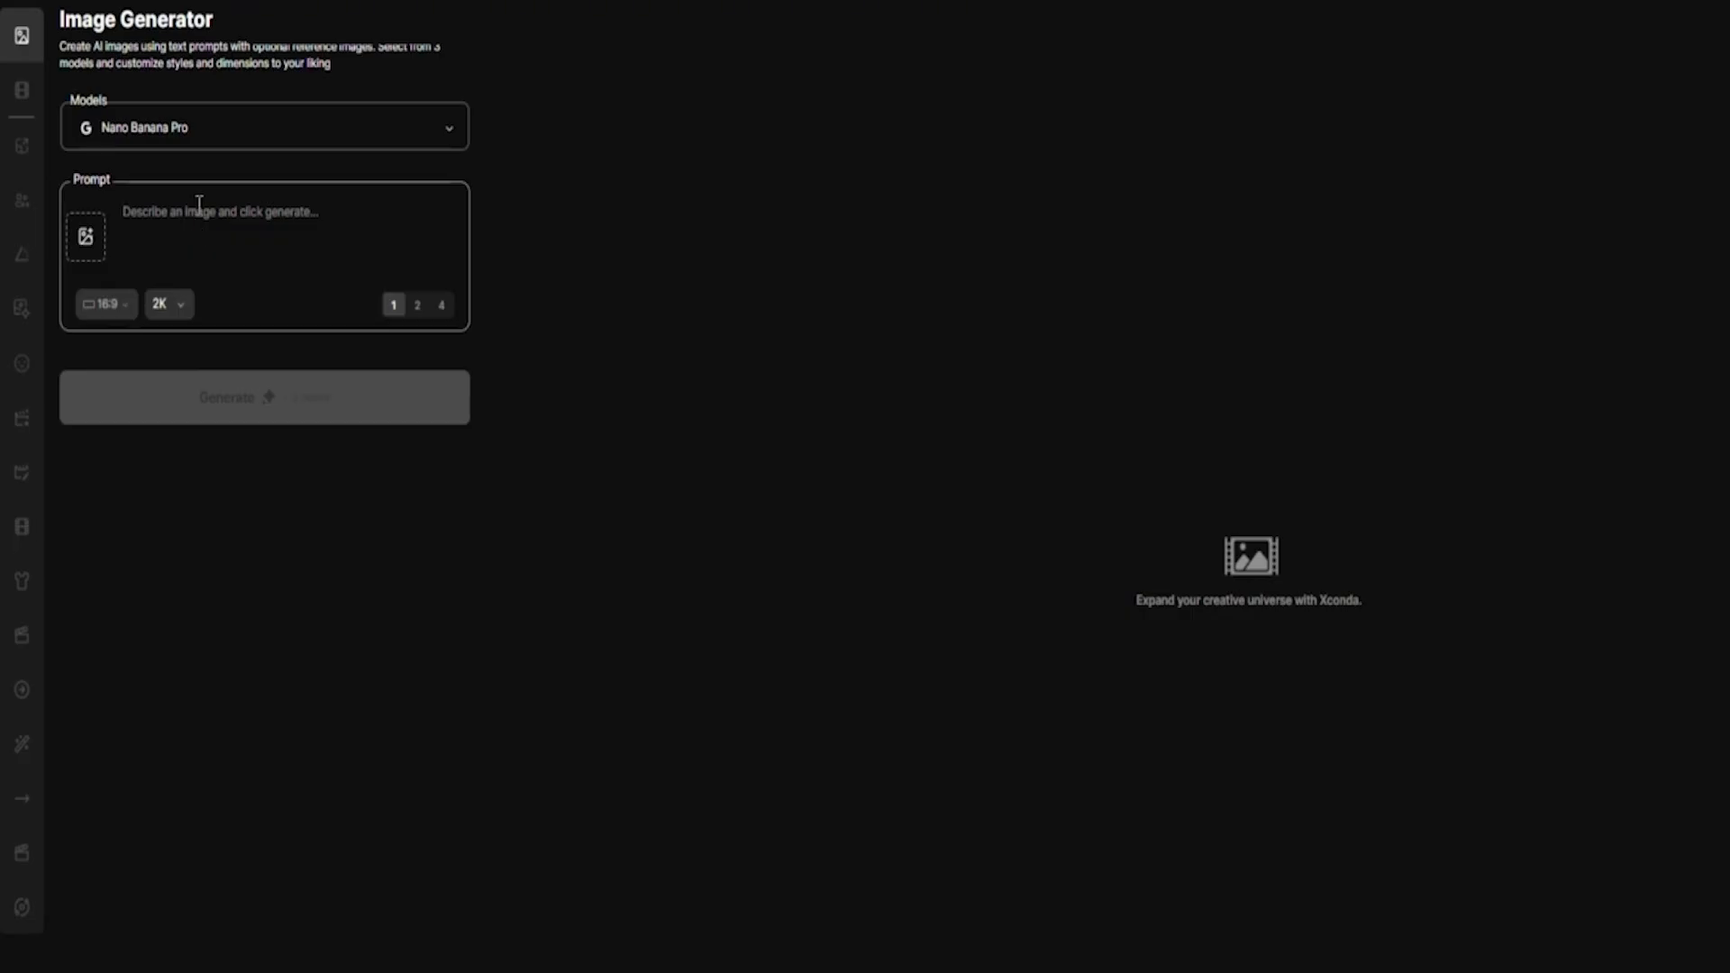
type("Aerial view of Seoul city skyline at night, glowing neon lights reflecting on the Han River, Lotte World Tower in the distance, light trails from traffic on bridges, deep blue sky with faint stars, cinematic wide shot, ultra sharp, 8K, professional urban photography")
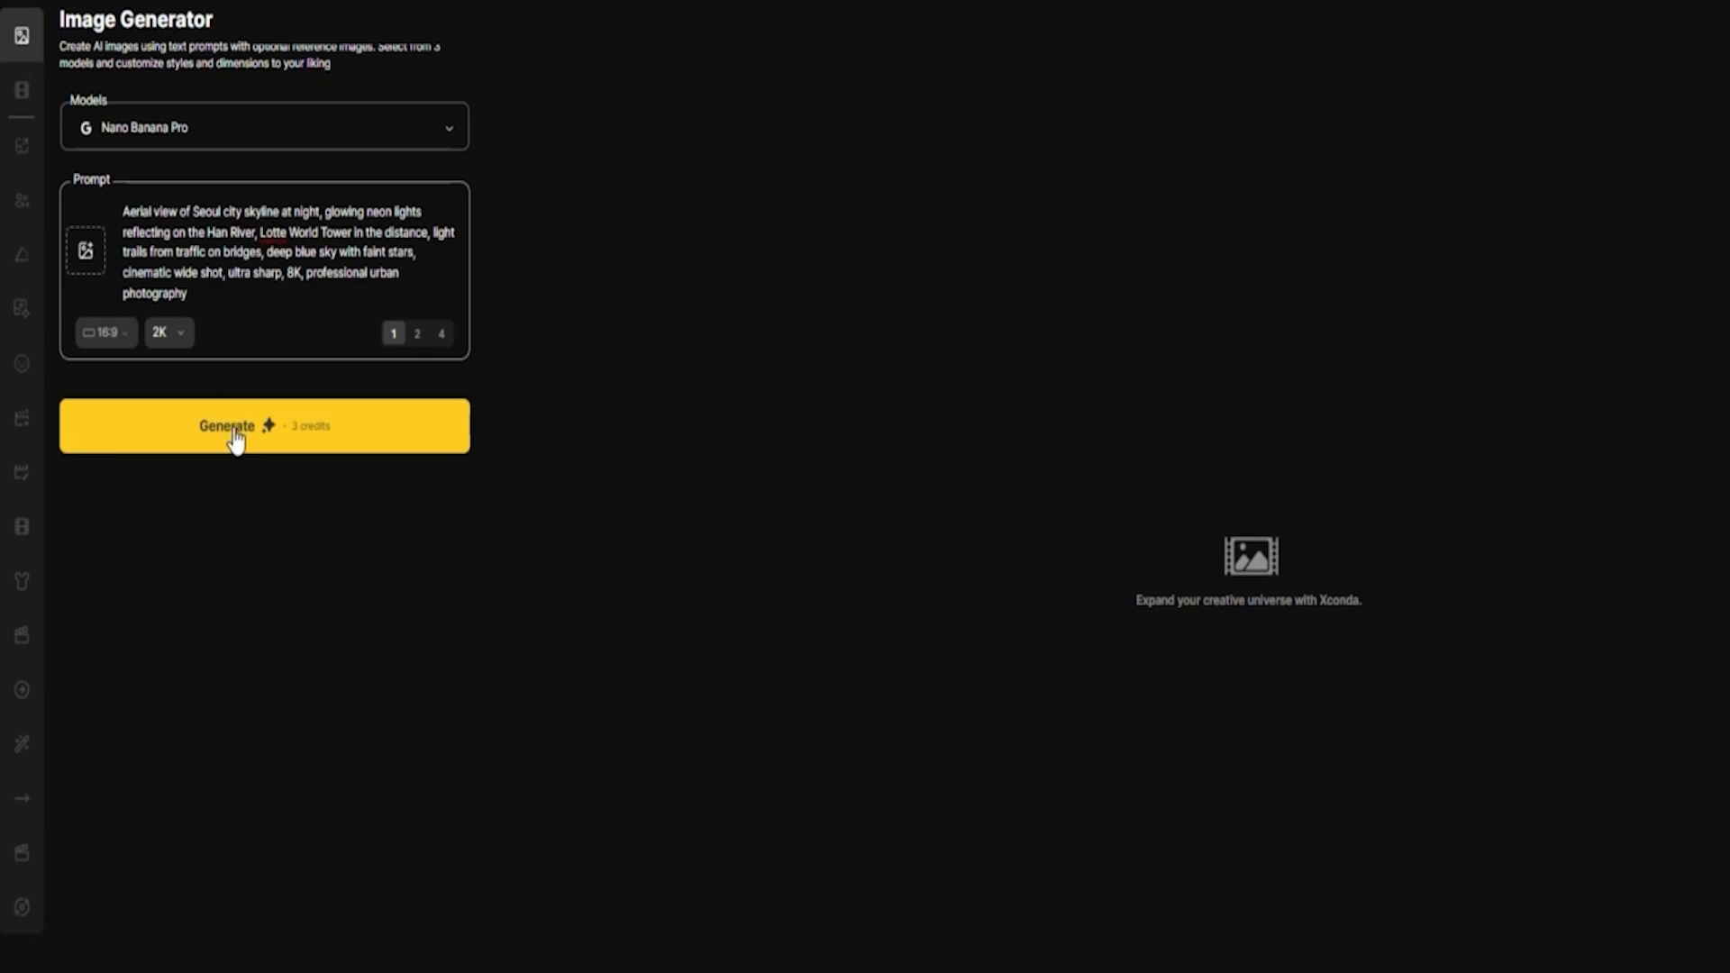
Step: Attach the portrait photo of the person to the prompt as a reference image
left_click(87, 256)
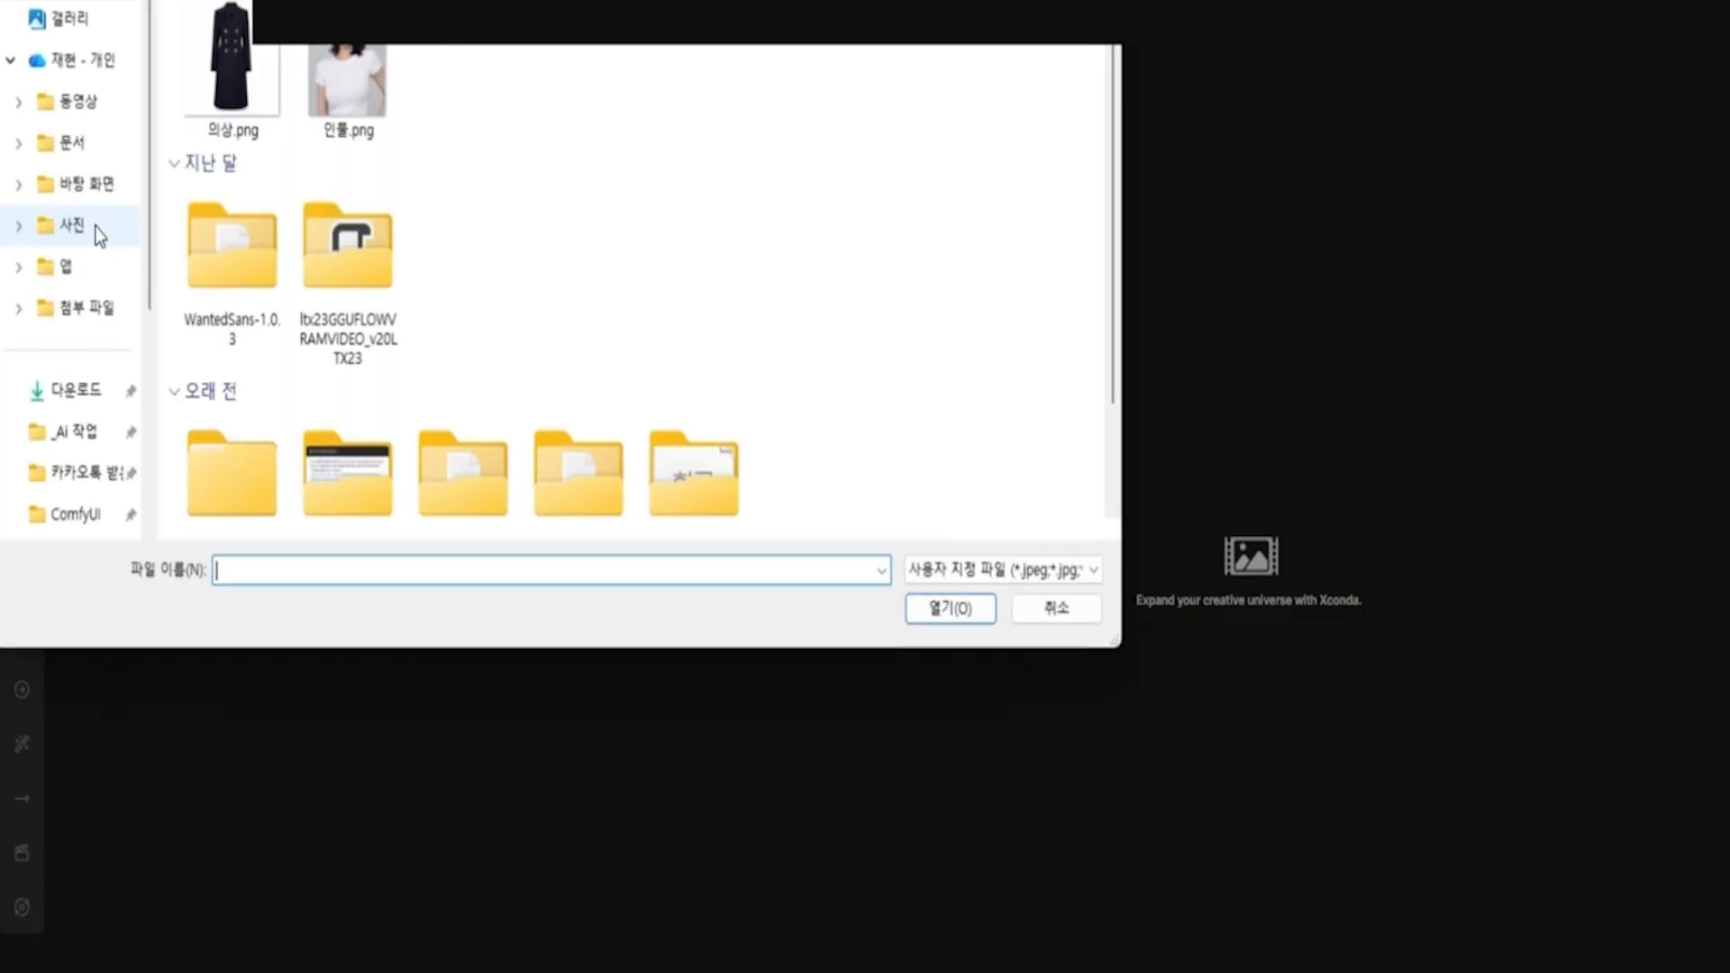
left_click(1035, 613)
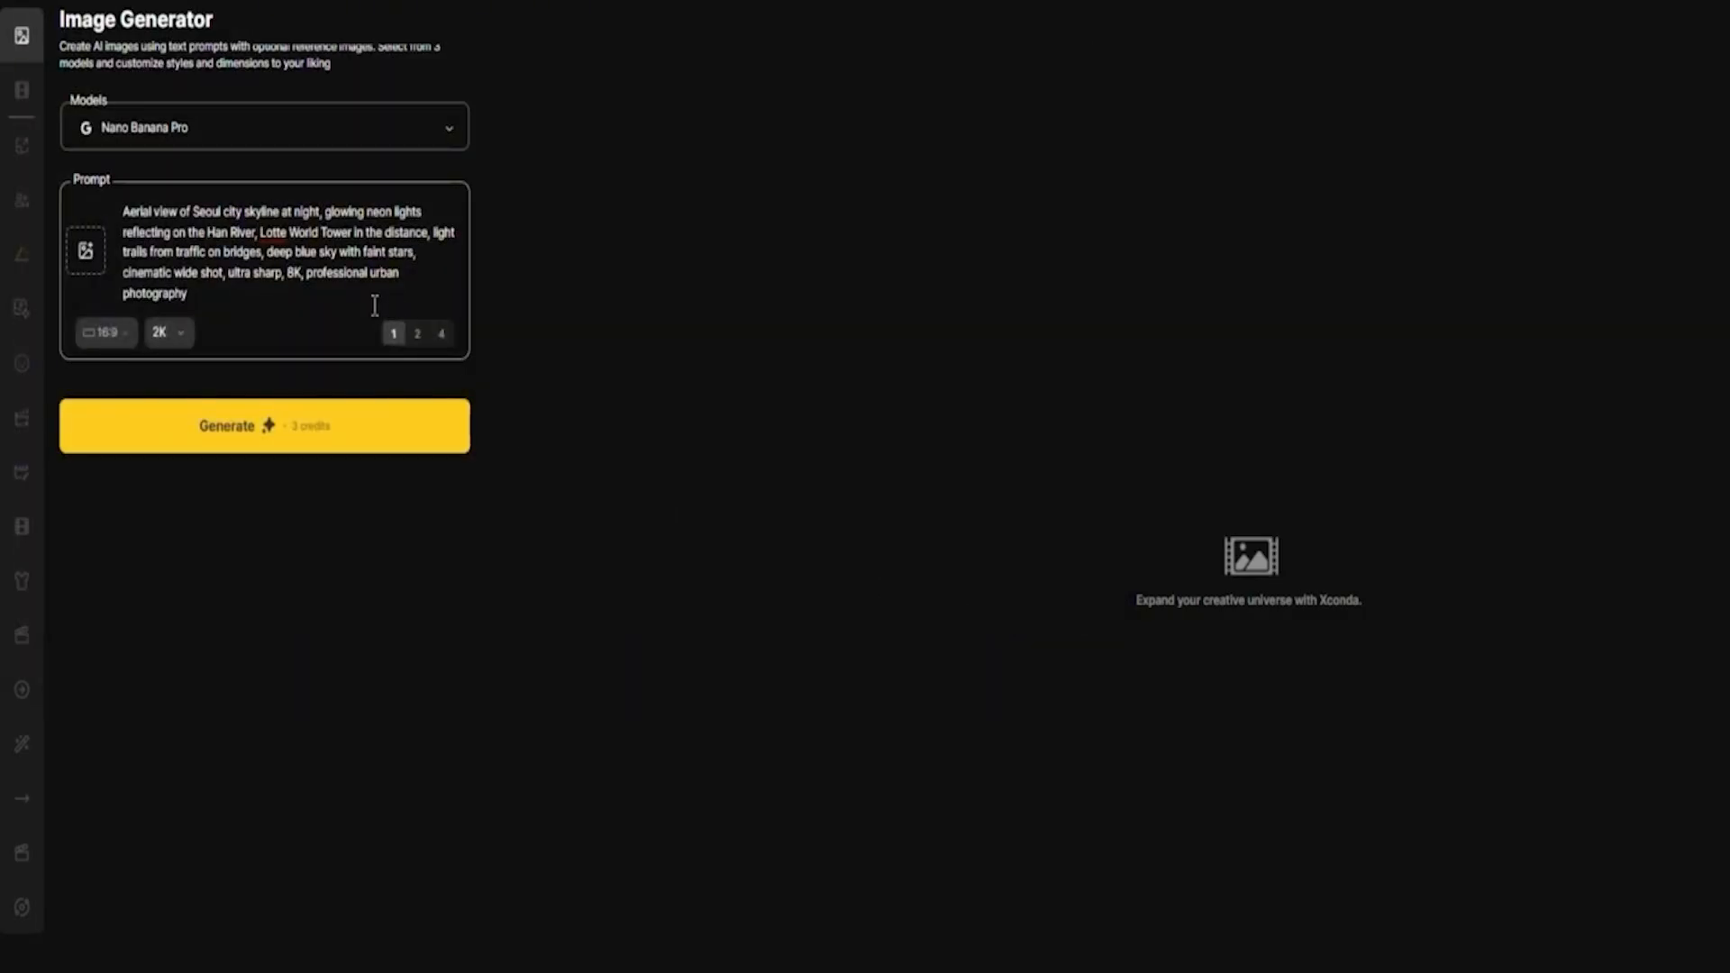
left_click(86, 251)
double_click(397, 97)
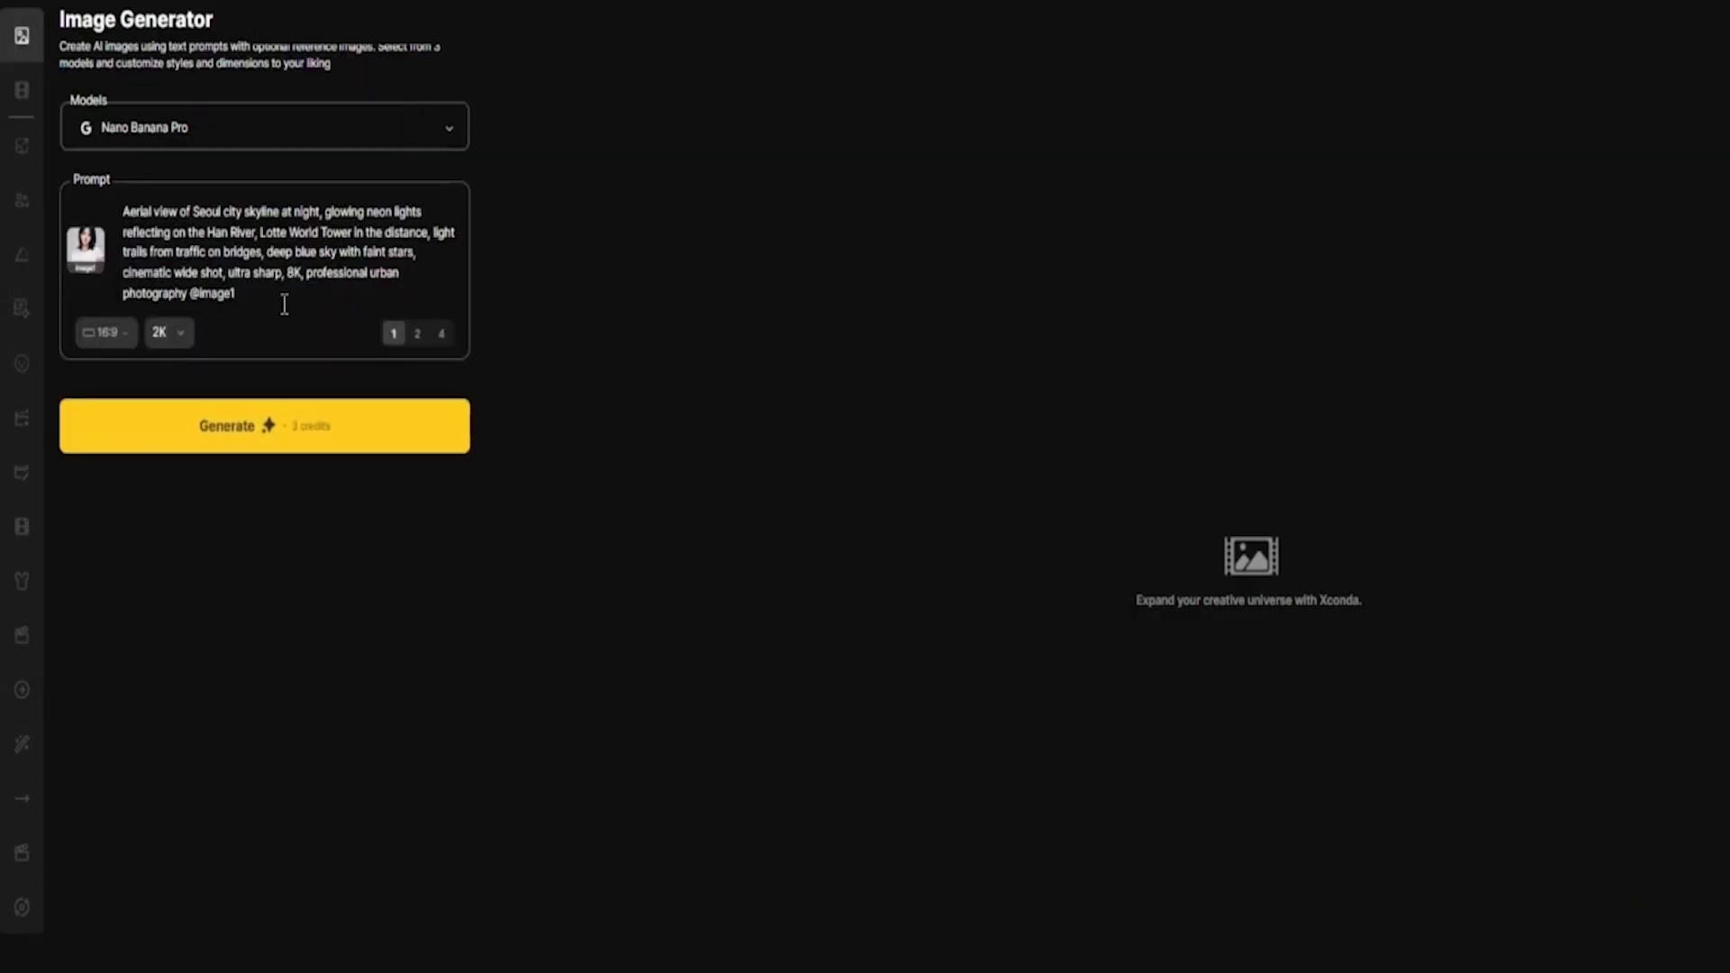
left_click_drag(240, 294, 188, 294)
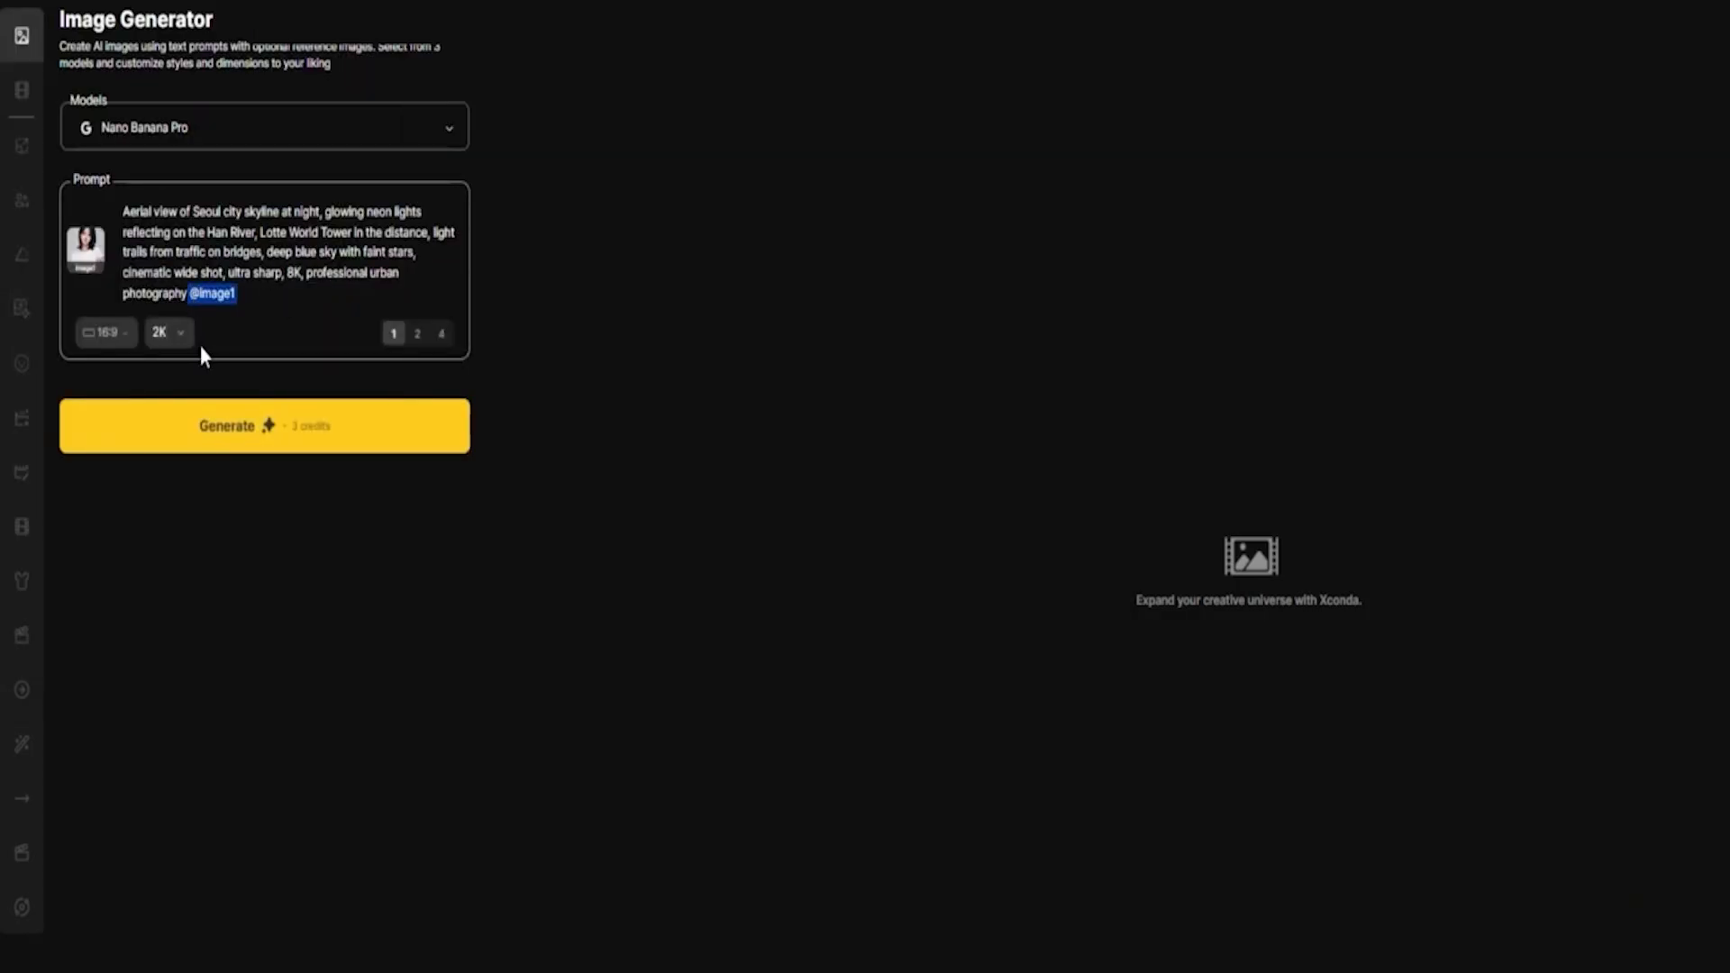
key("BackSpace")
left_click(94, 250)
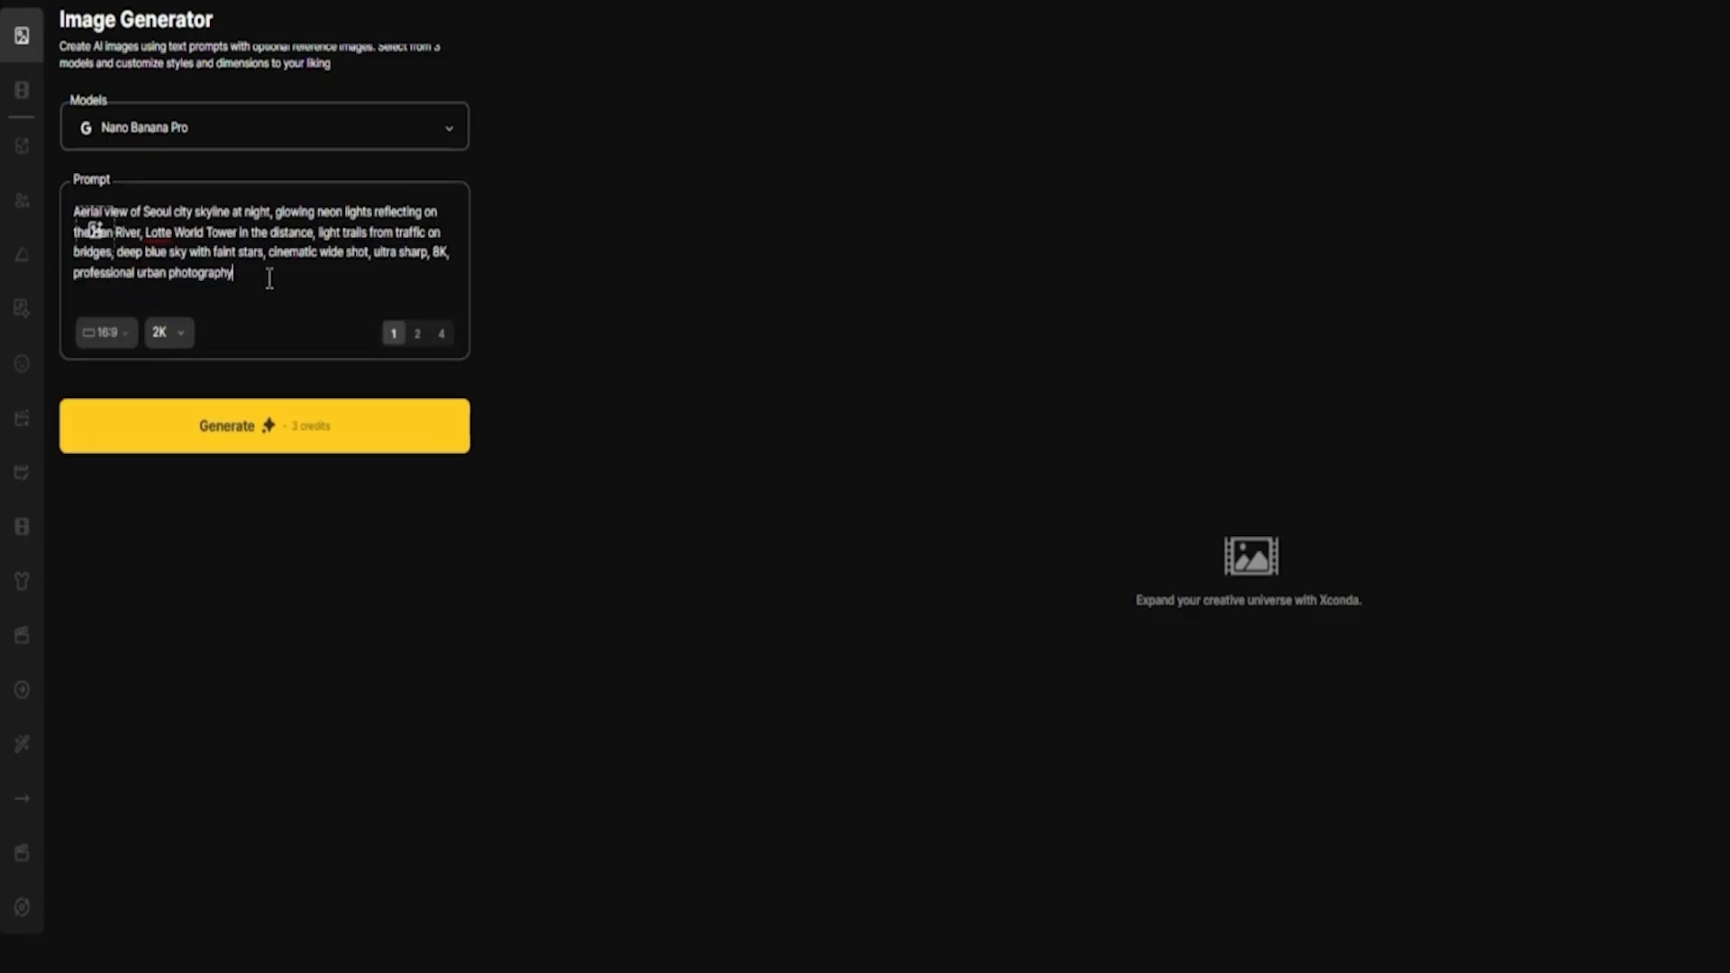
Step: Set the number of images to 4, keeping the 16:9 size and 2K resolution, and generate them
left_click(113, 333)
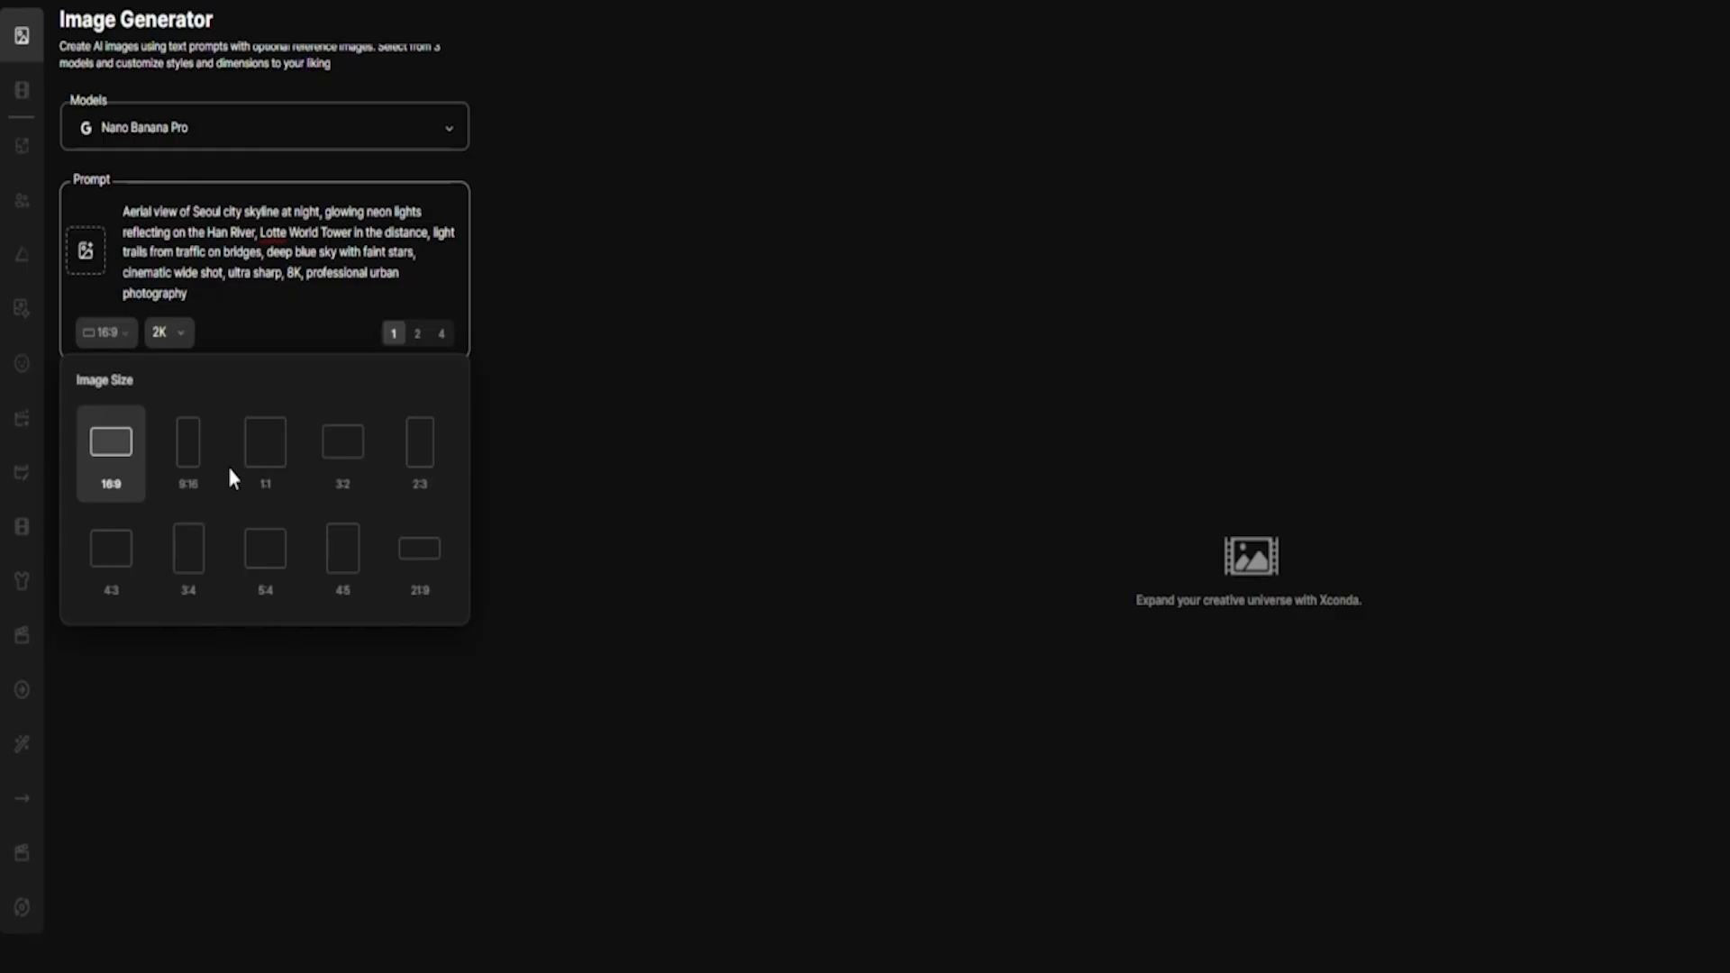
left_click(162, 333)
left_click(168, 333)
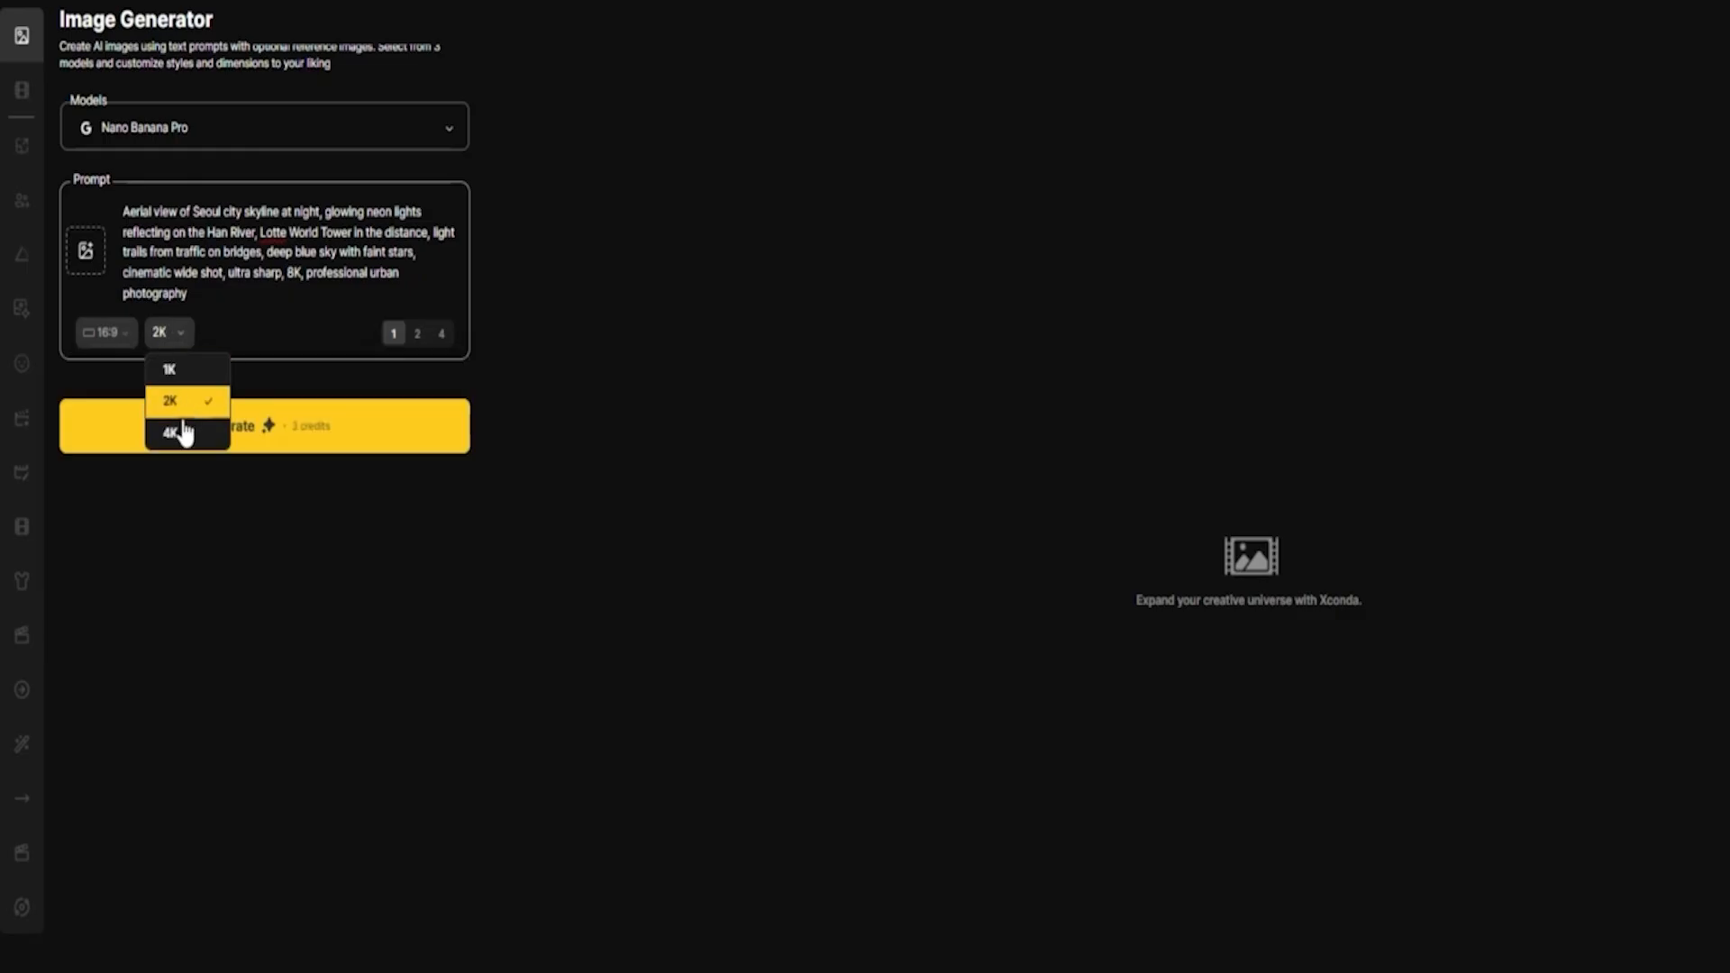
left_click(346, 347)
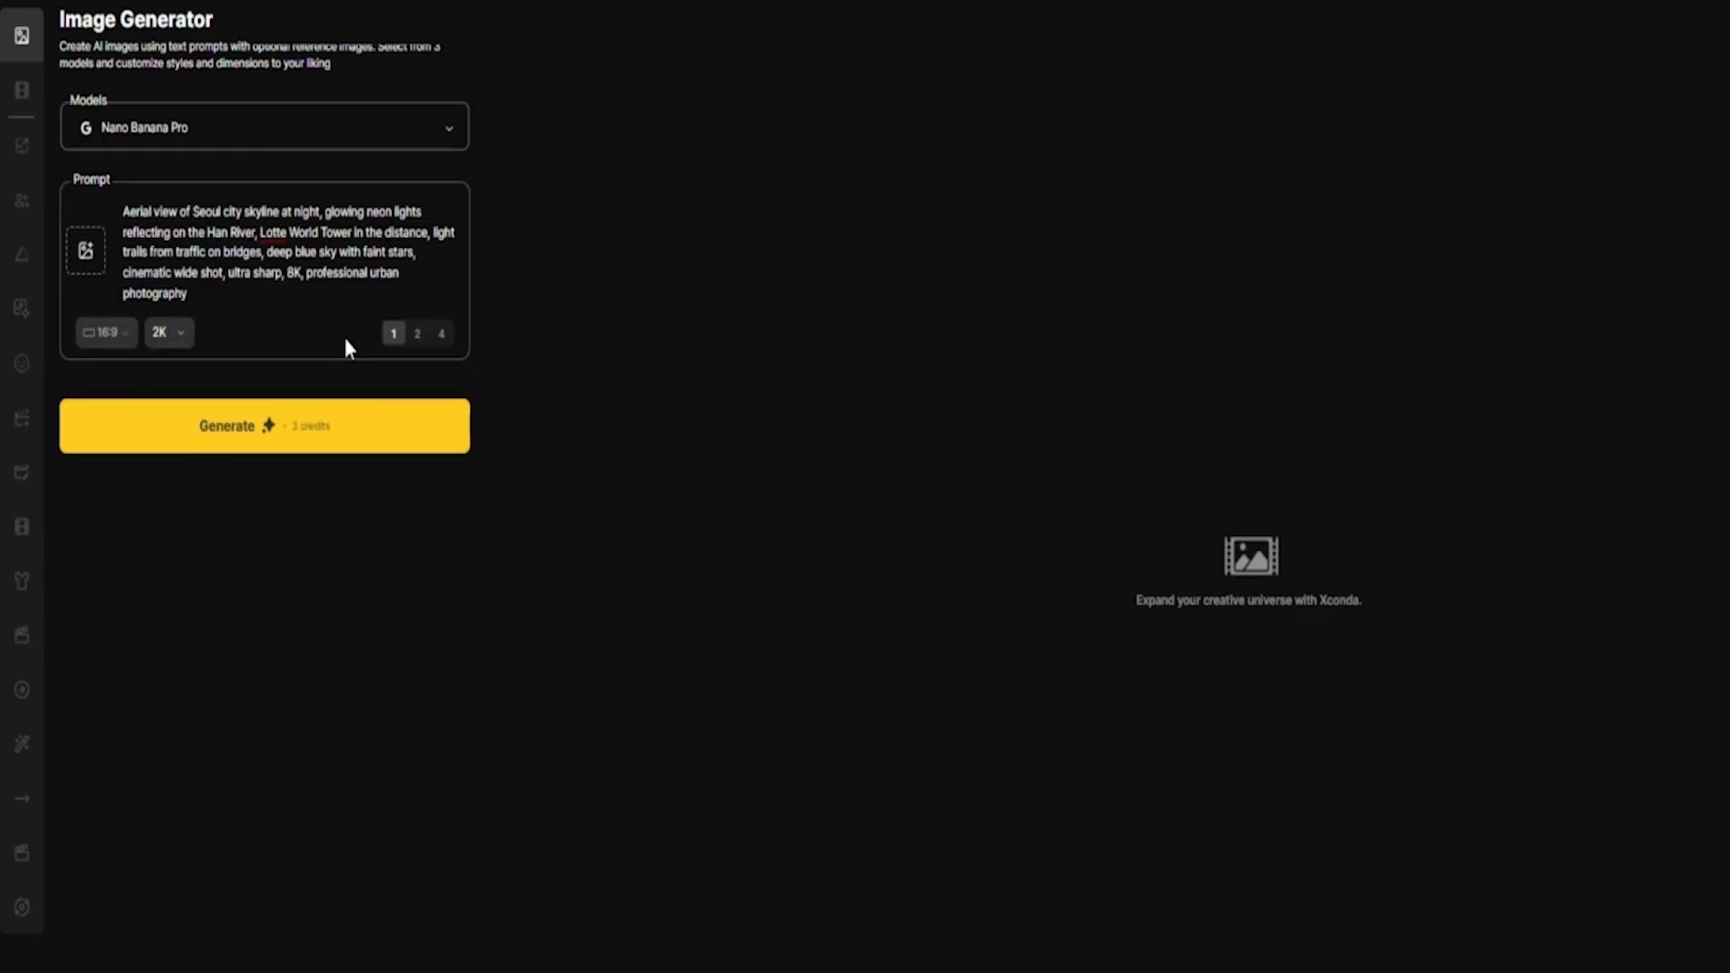
left_click(443, 335)
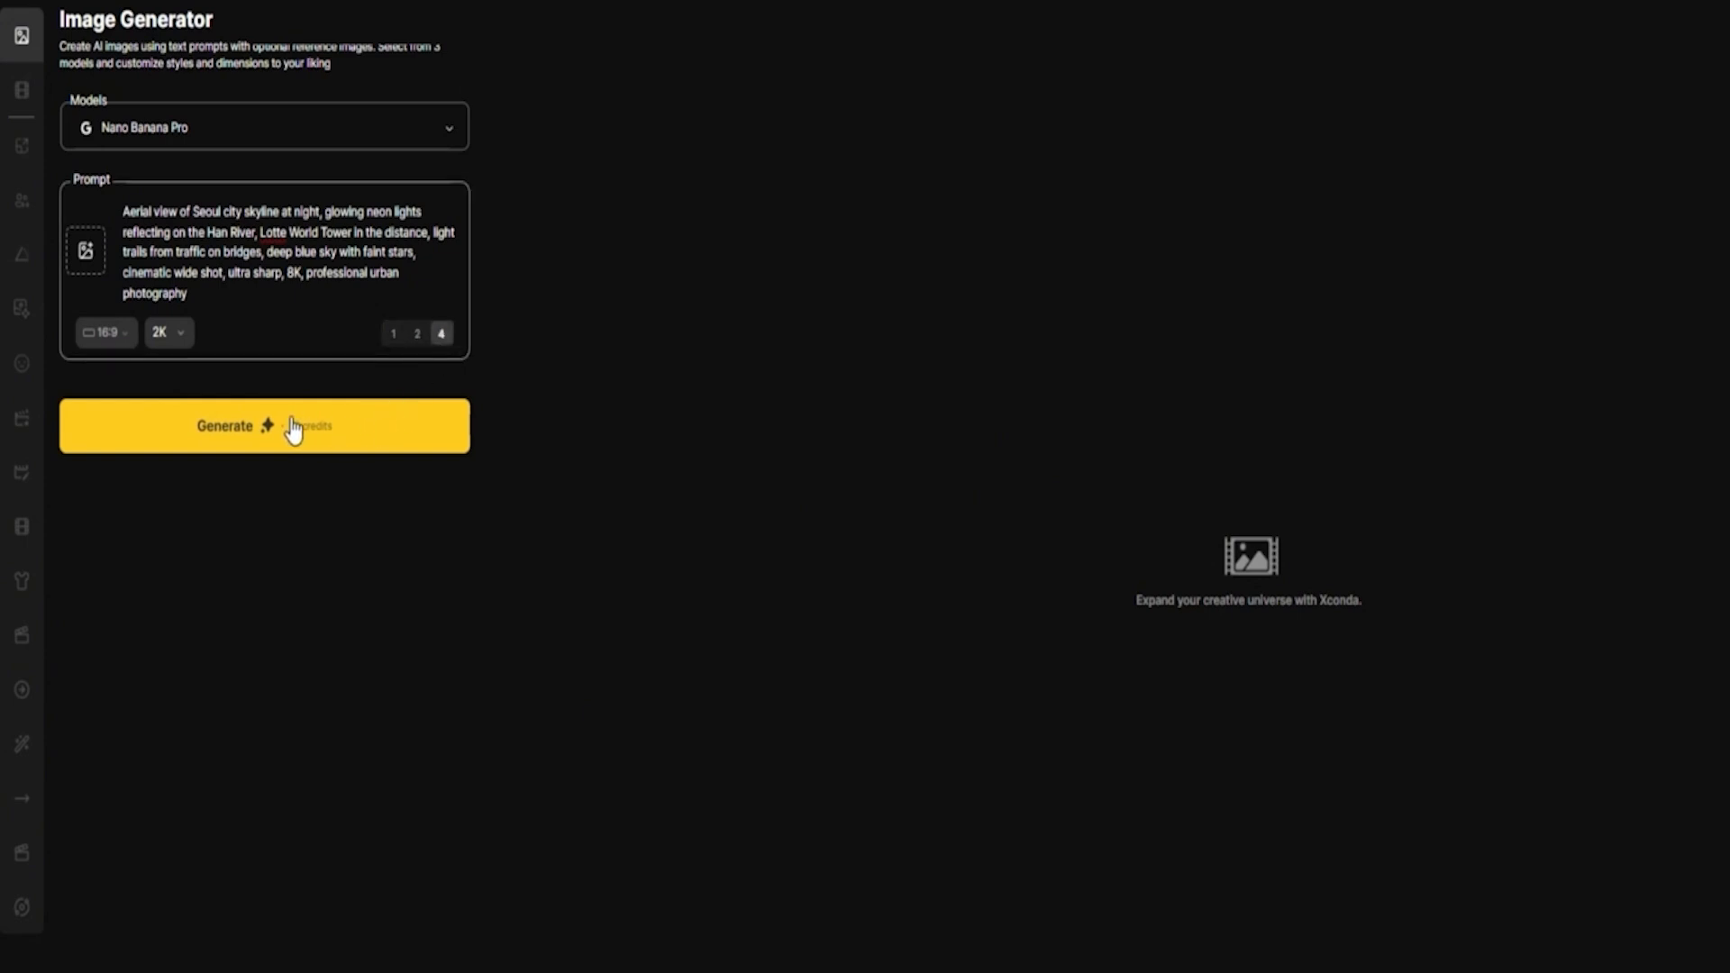
left_click(229, 433)
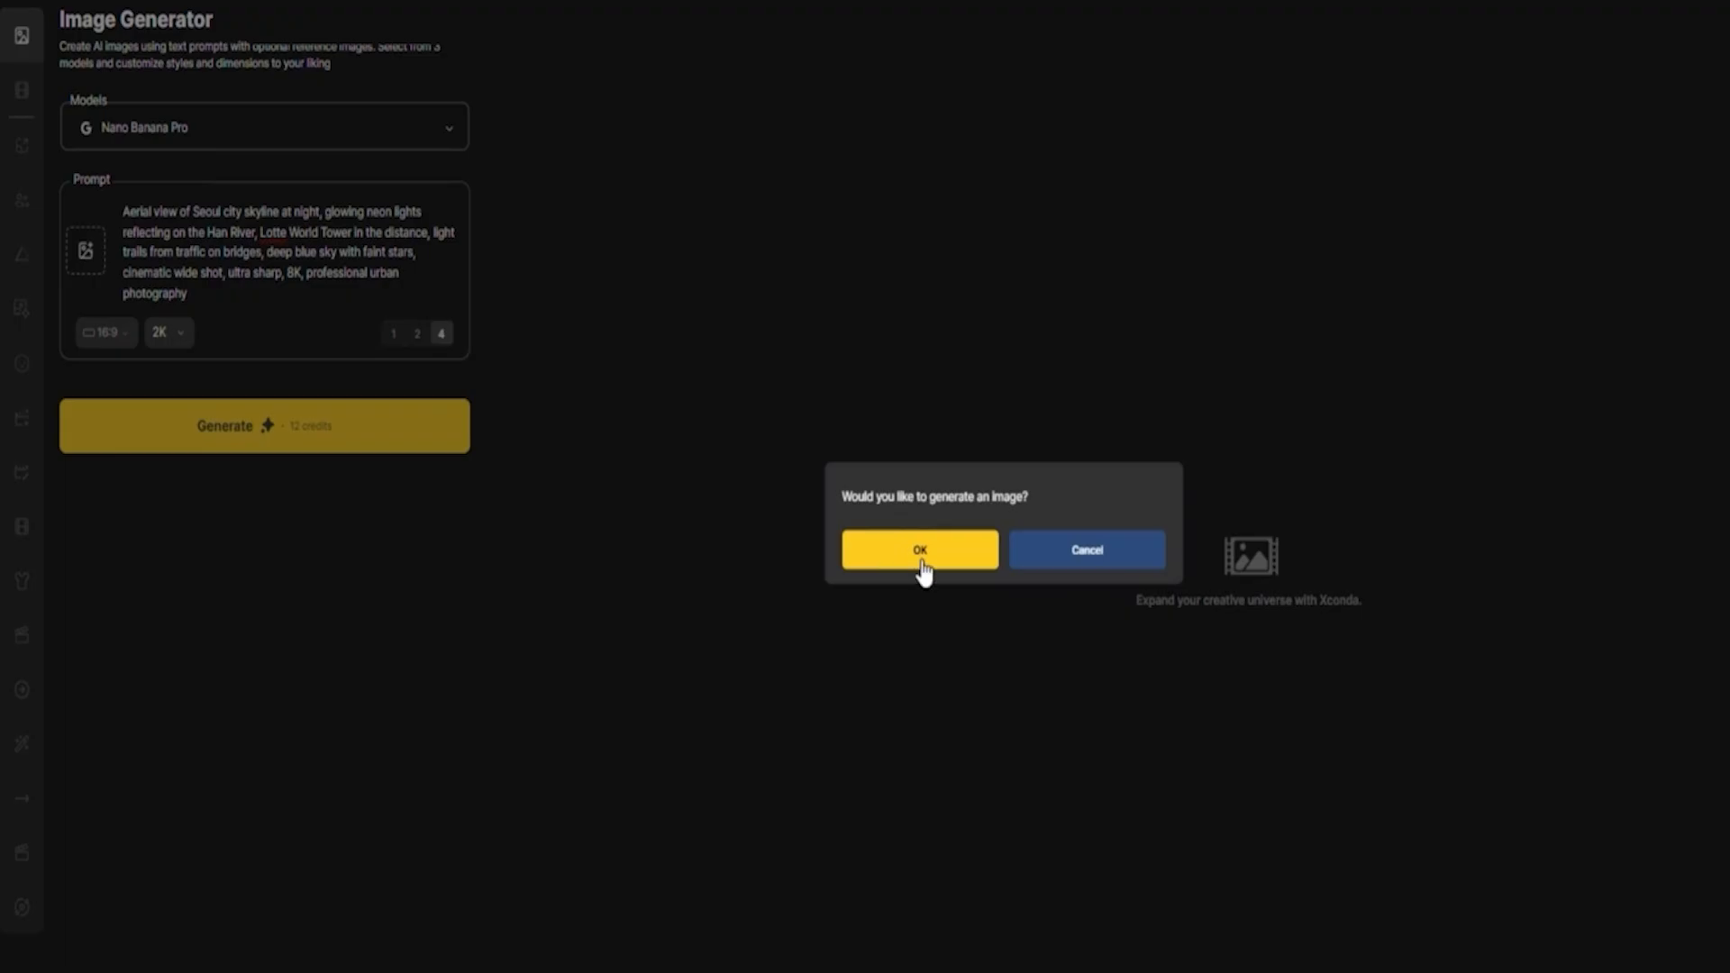
left_click(920, 560)
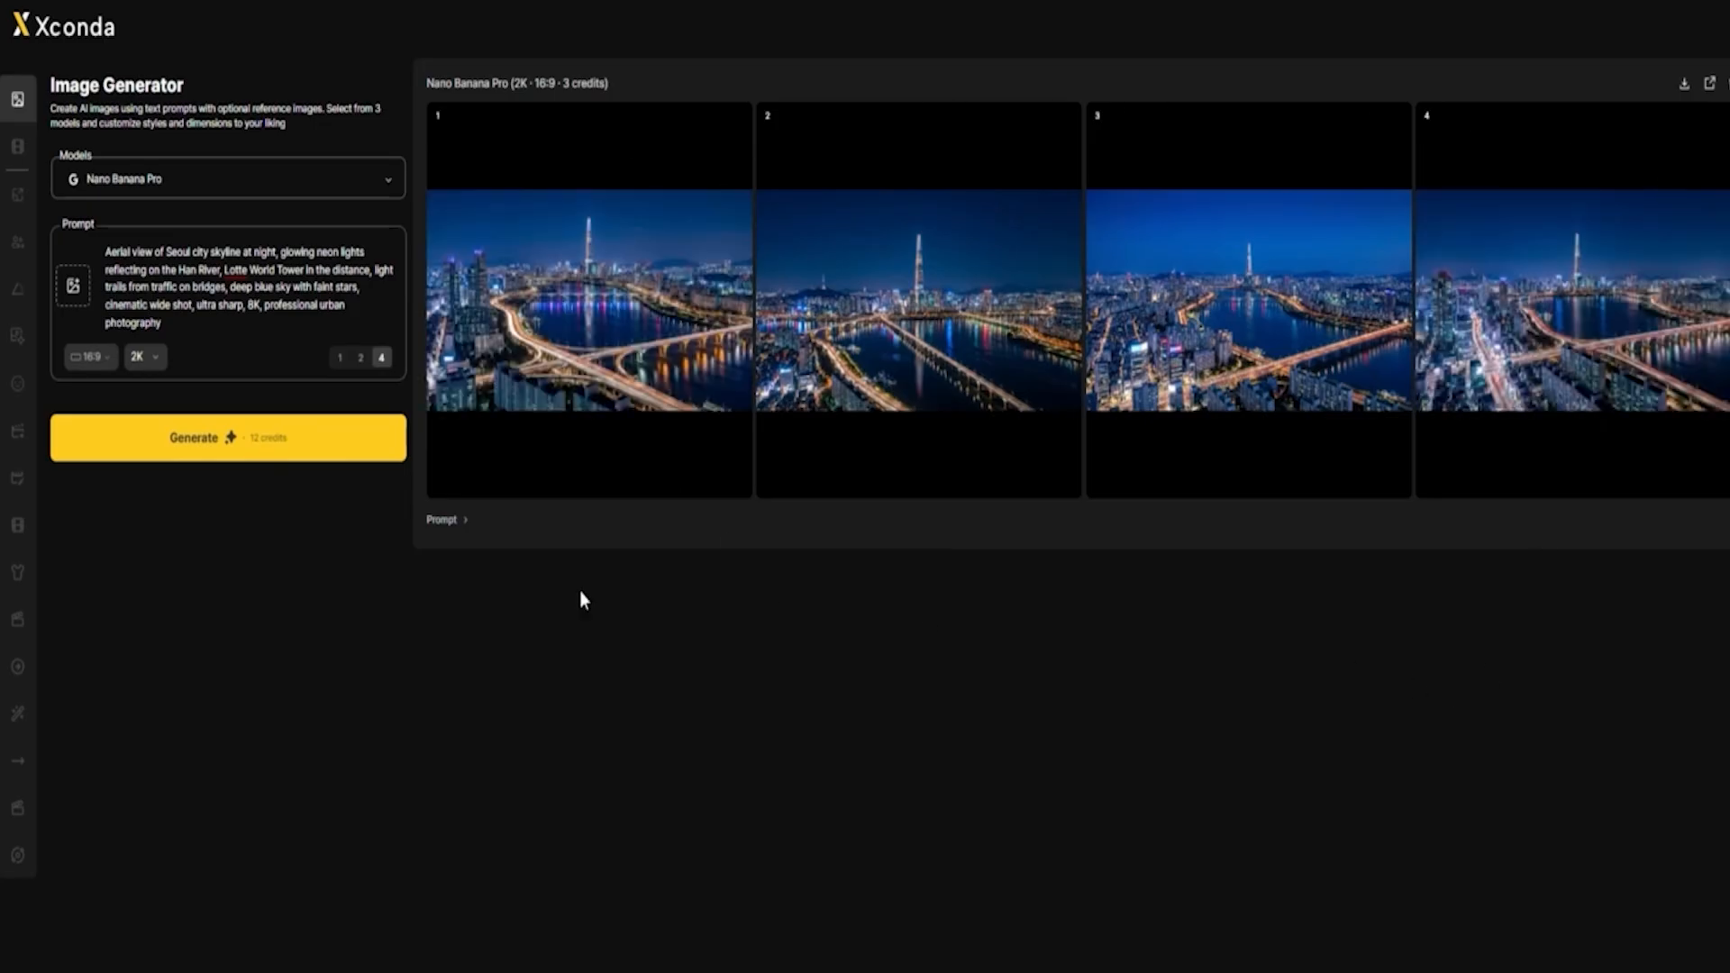
Step: Expand the prompt below the generated images and copy it to the clipboard
left_click(461, 523)
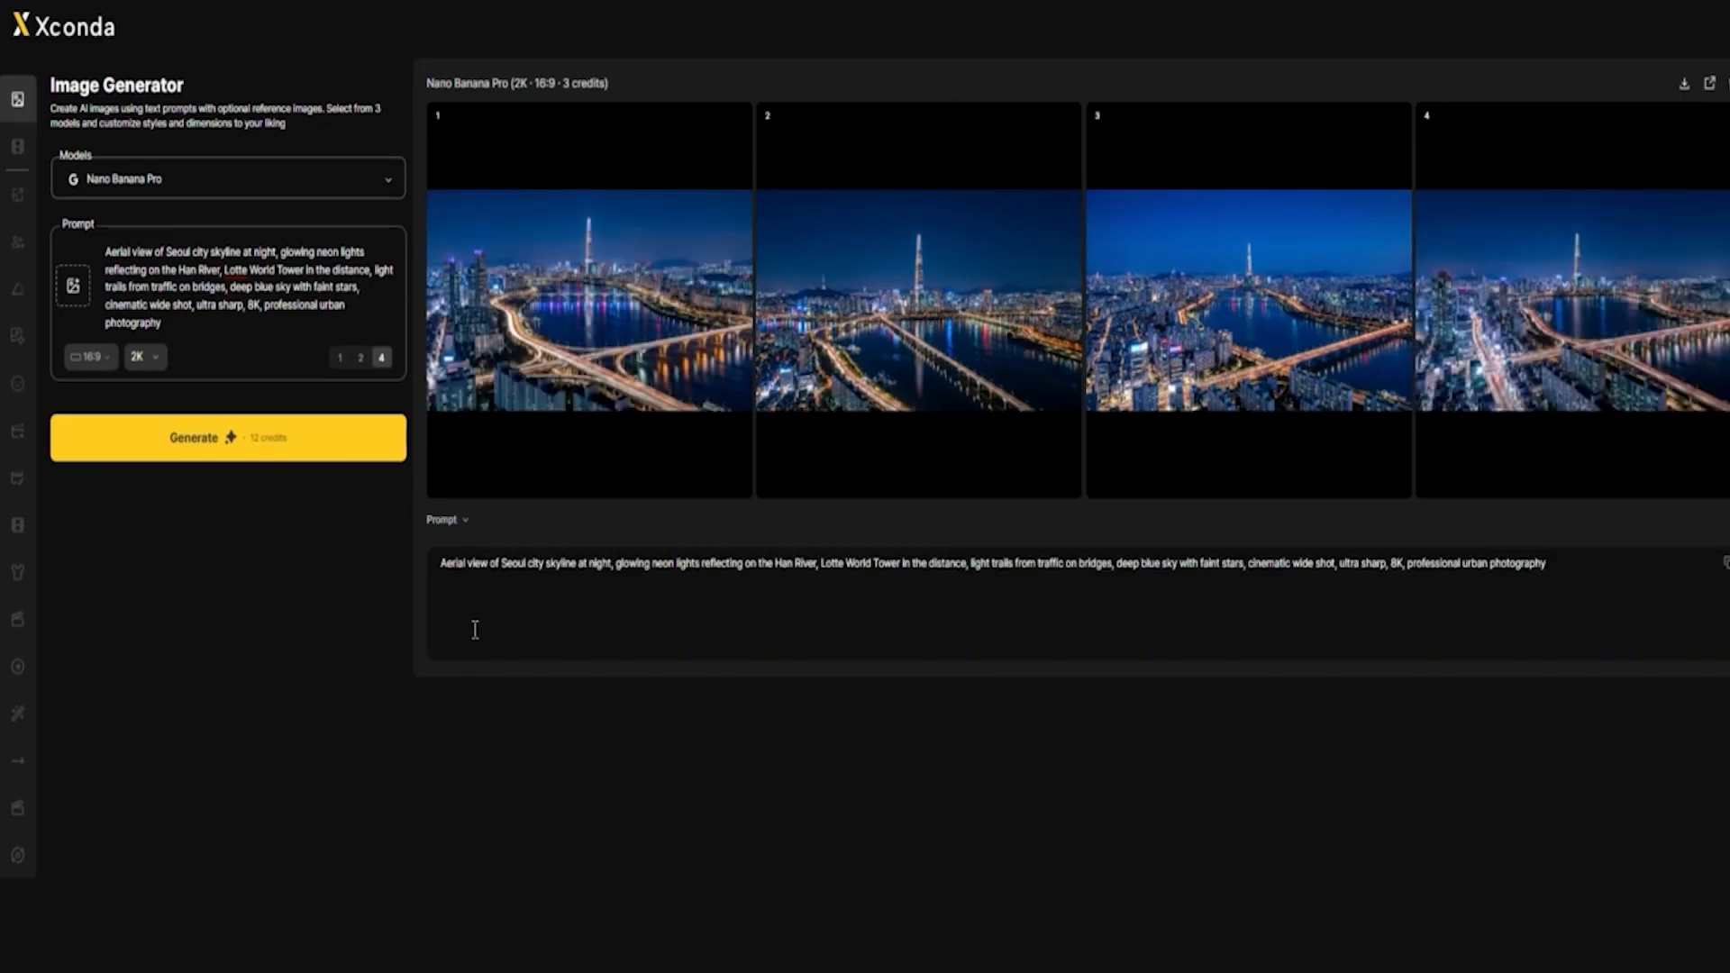
left_click(1724, 569)
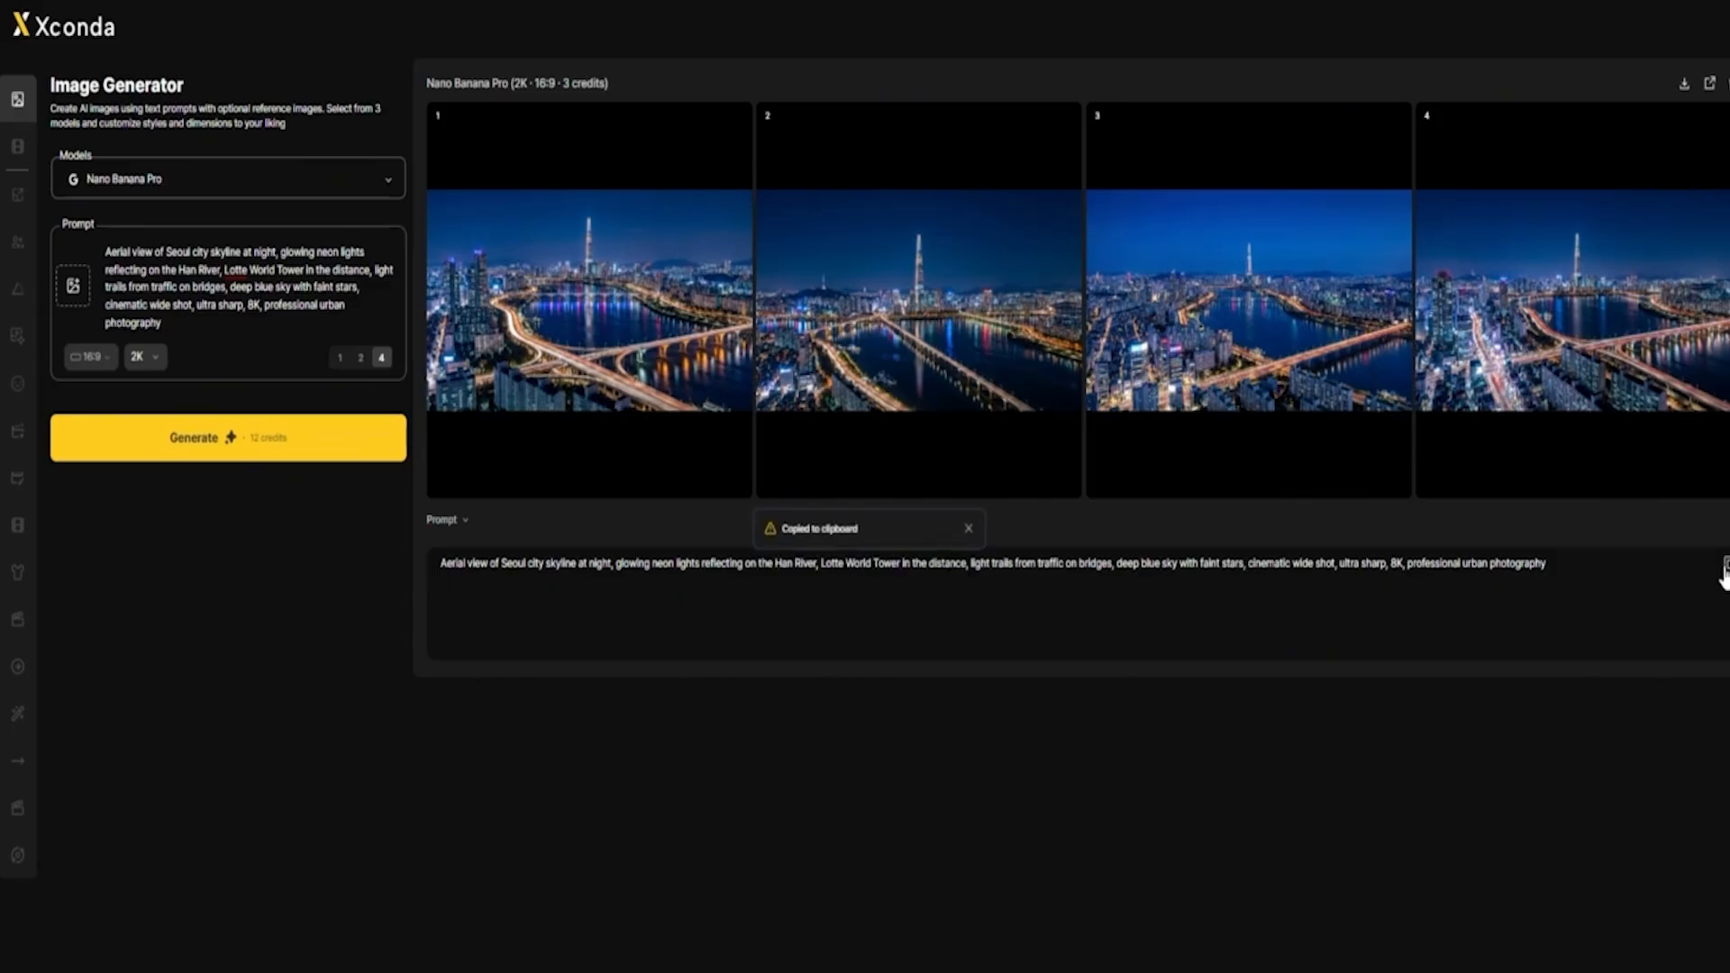
left_click(967, 529)
Step: Examine the generated Seoul skyline images one after another in the enlarged view, then close it
left_click(672, 354)
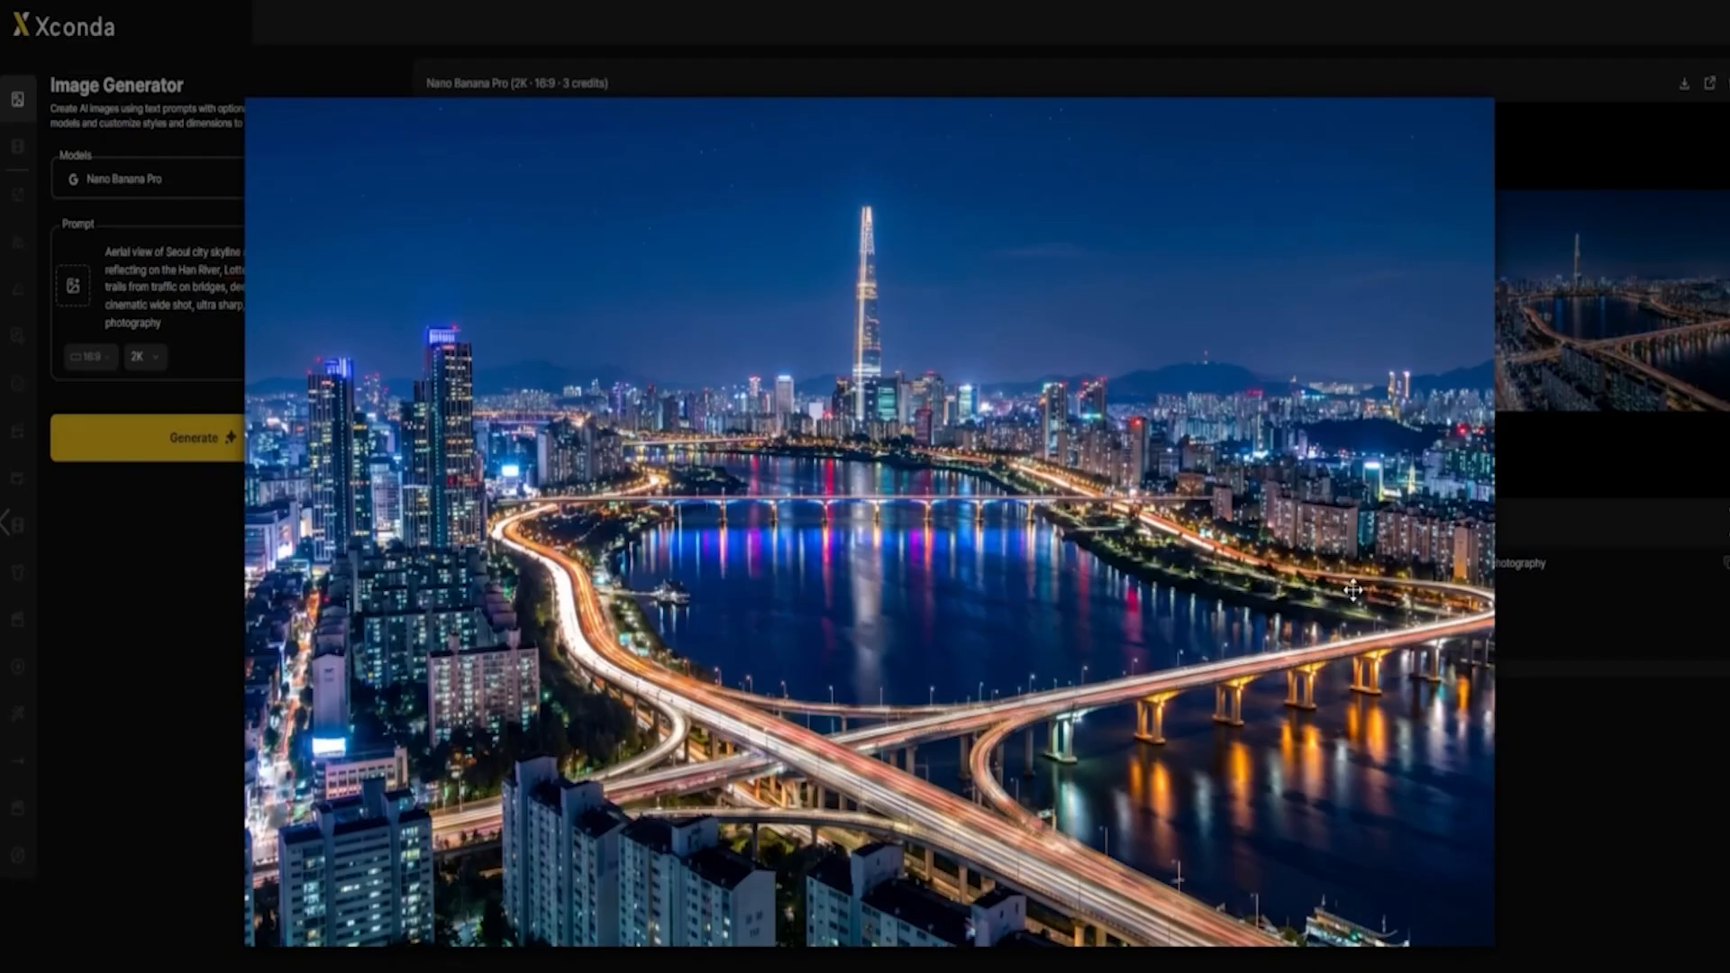
left_click(1726, 533)
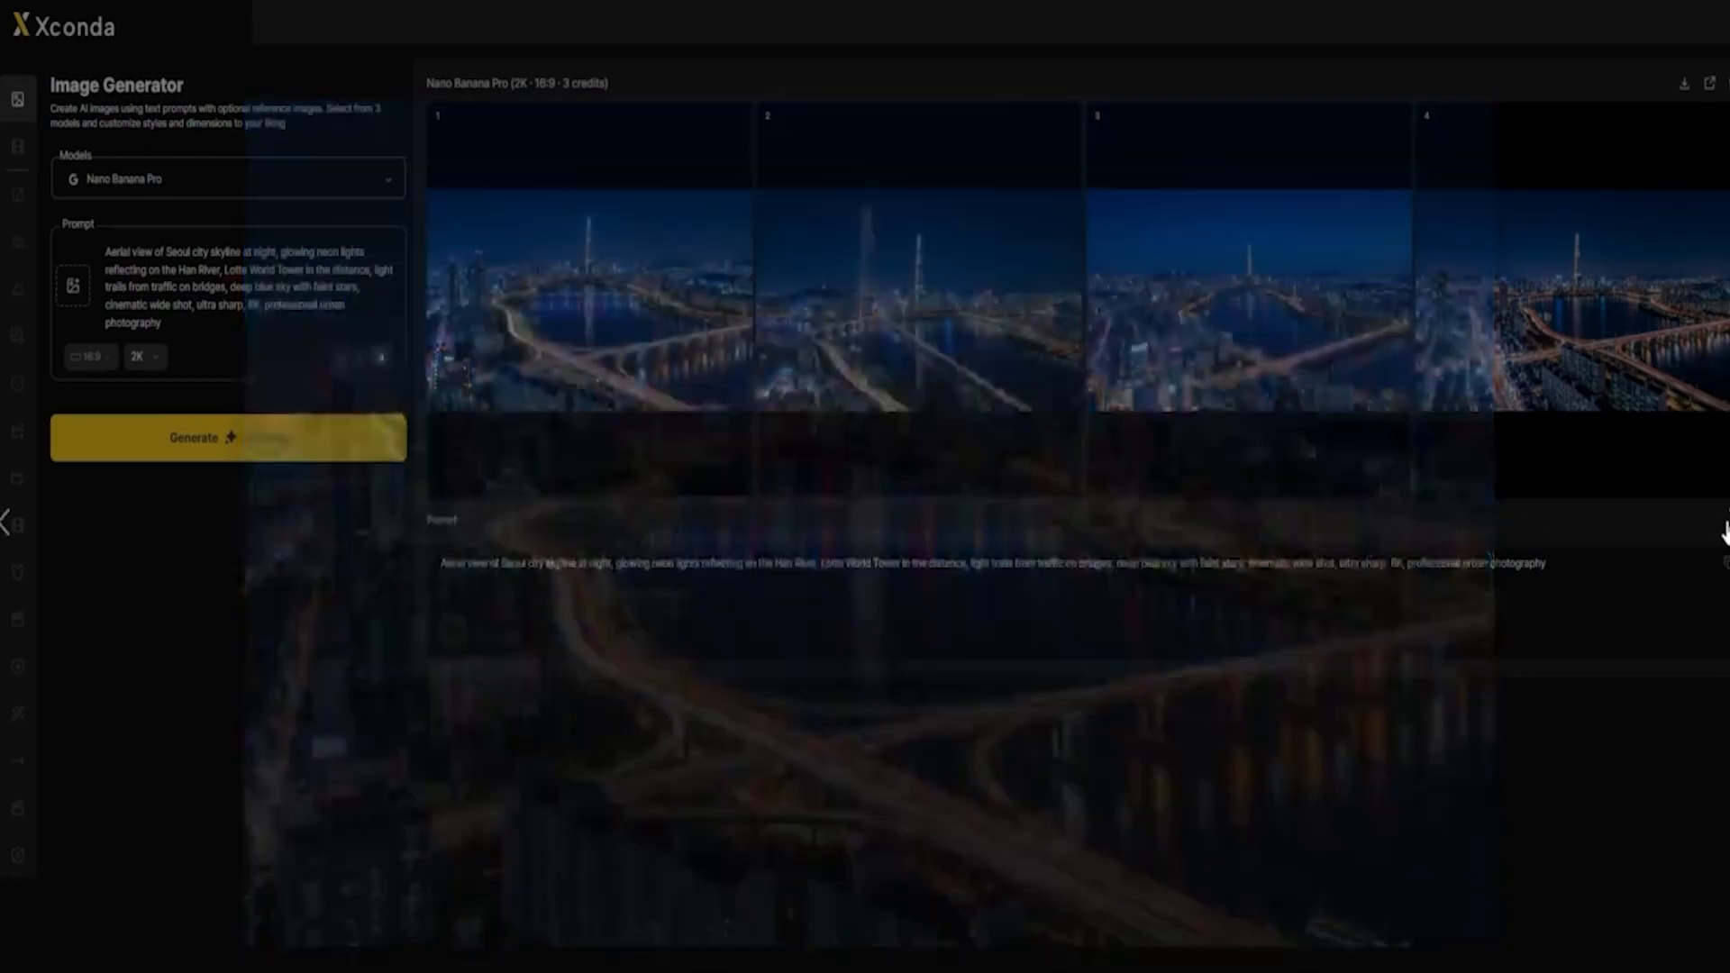
left_click(1727, 531)
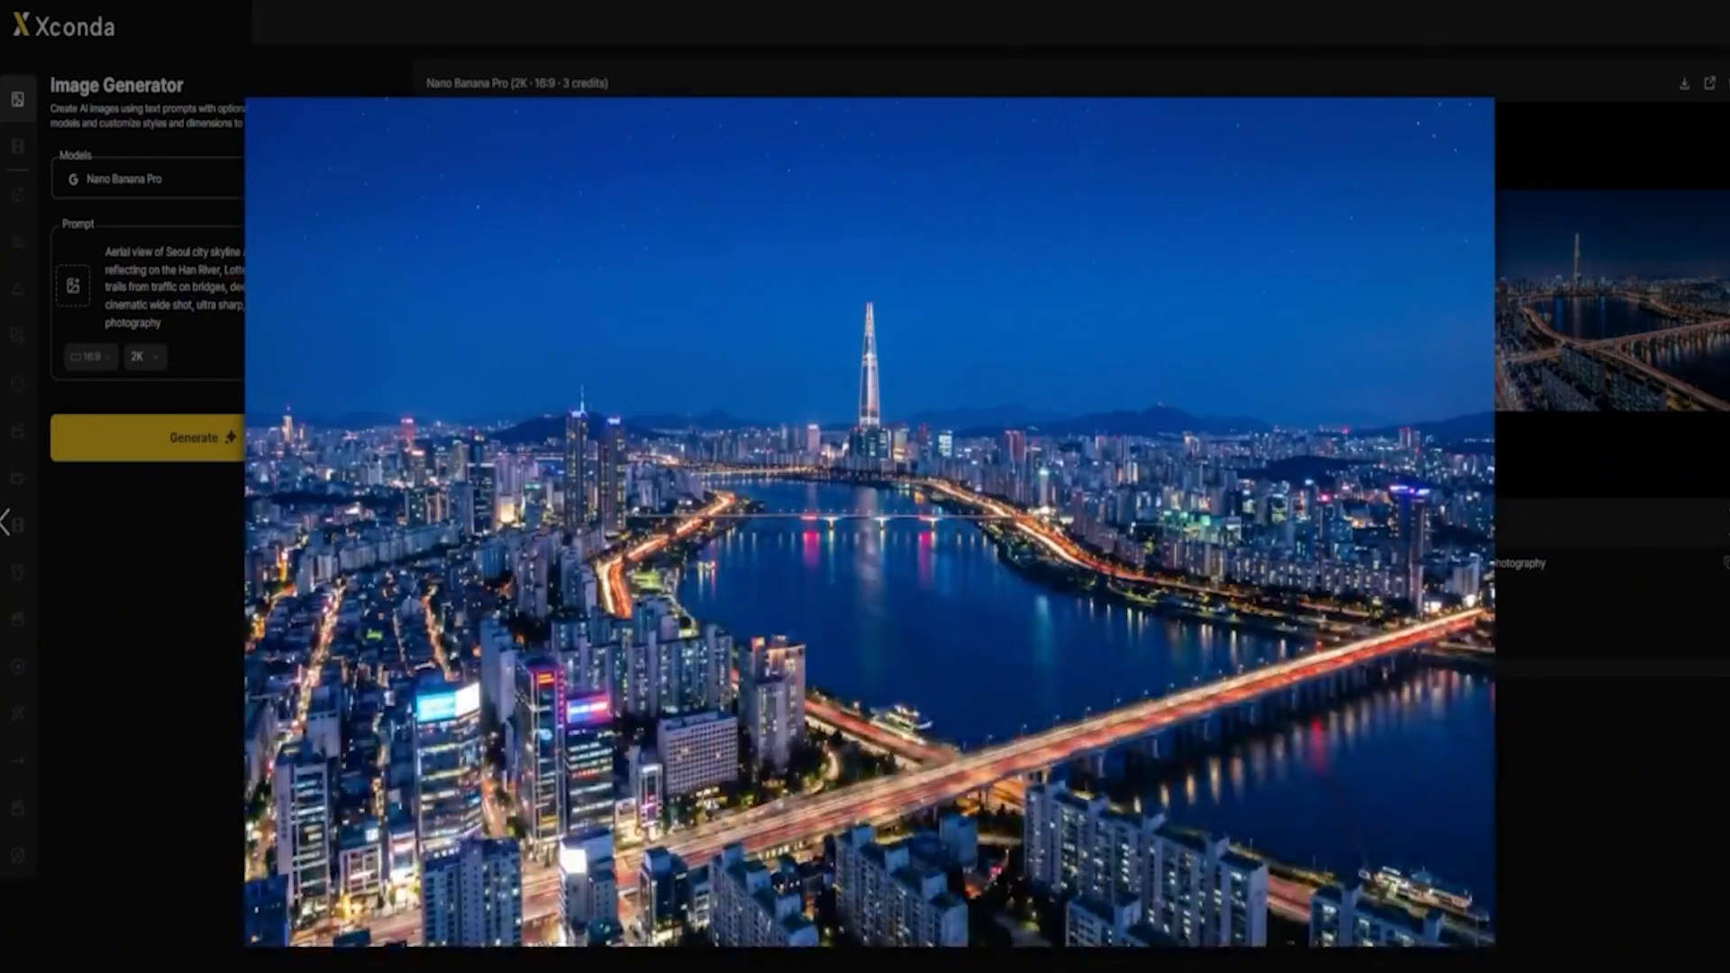
scroll(870, 522, "down", 1)
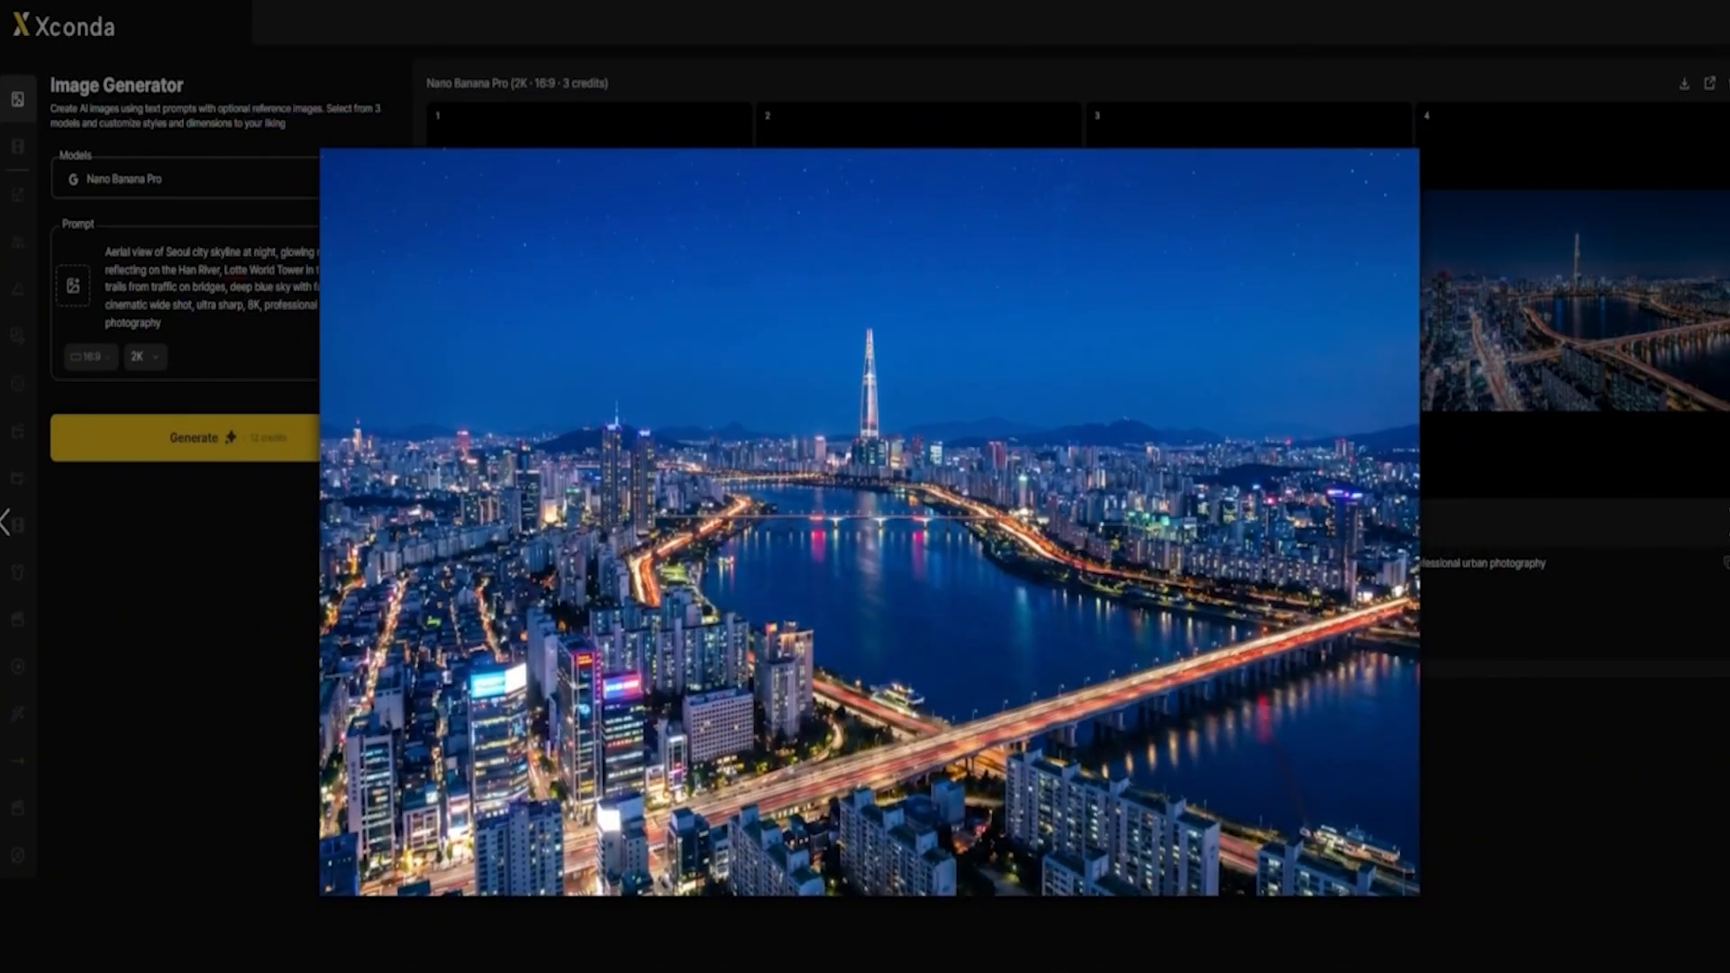
scroll(869, 523, "up", 1)
scroll(869, 522, "down", 1)
left_click(1650, 436)
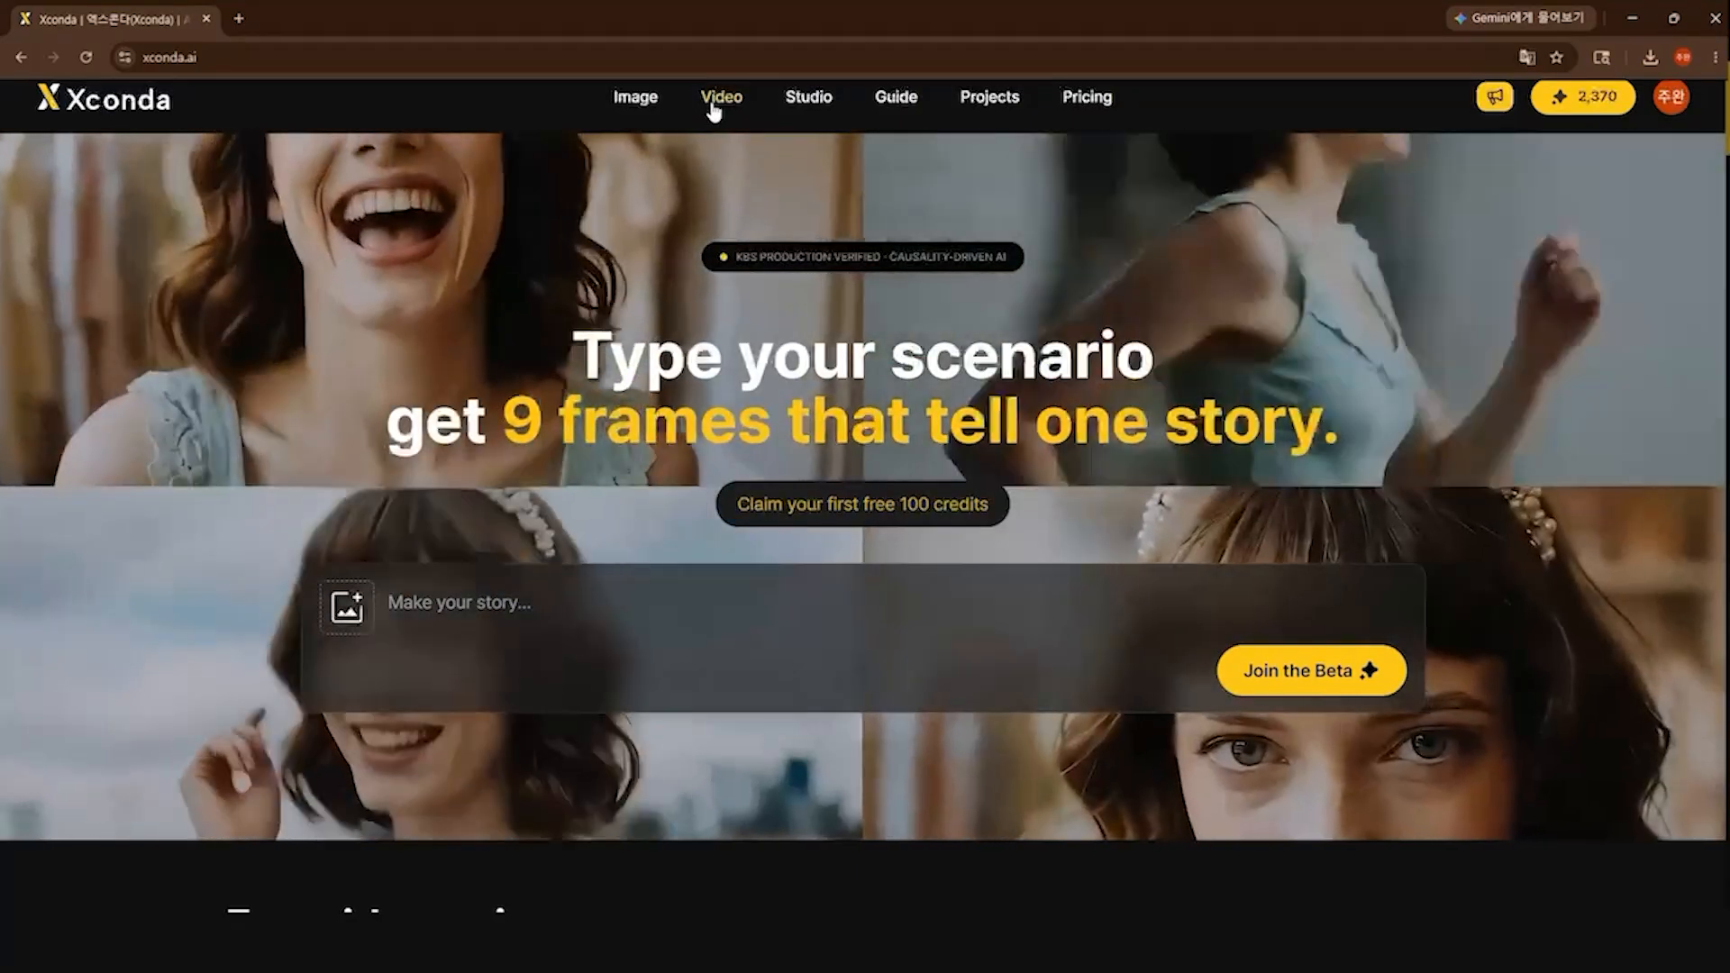
Step: Open the Kling 3.0 Pro text-to-video generator and enter a cinematic prompt of a black cat on a windowsill with raindrops and warm lamp light
left_click(718, 101)
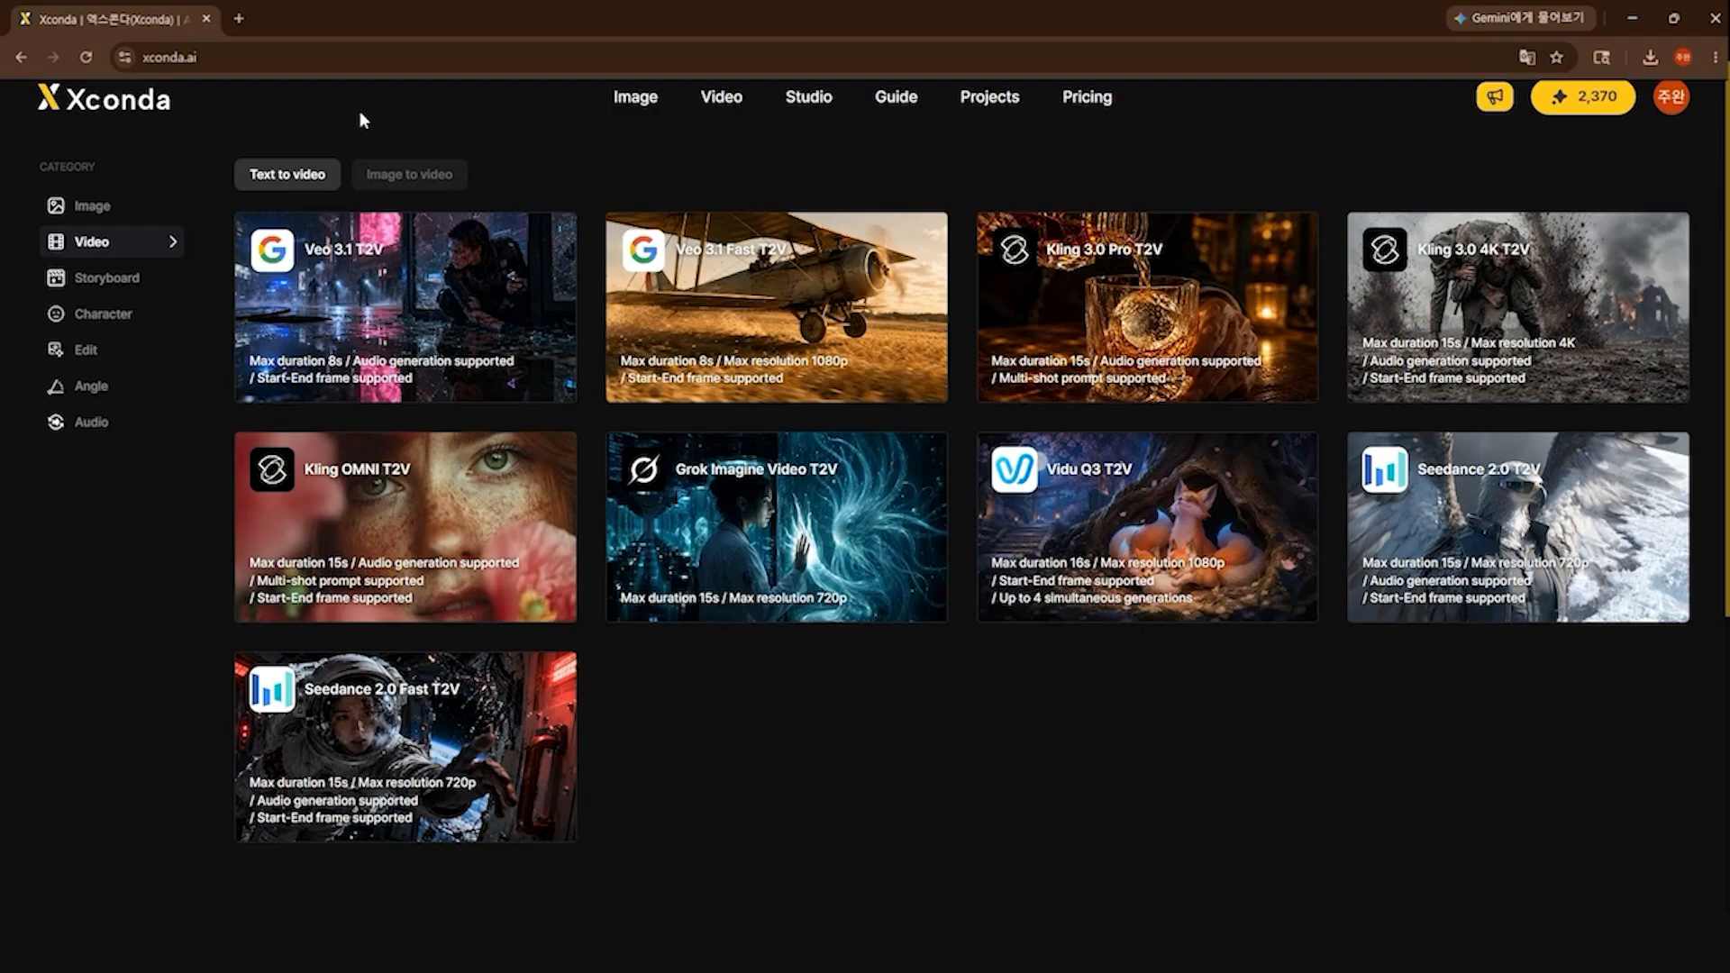
left_click(1477, 324)
type("A black cat sits on a windo")
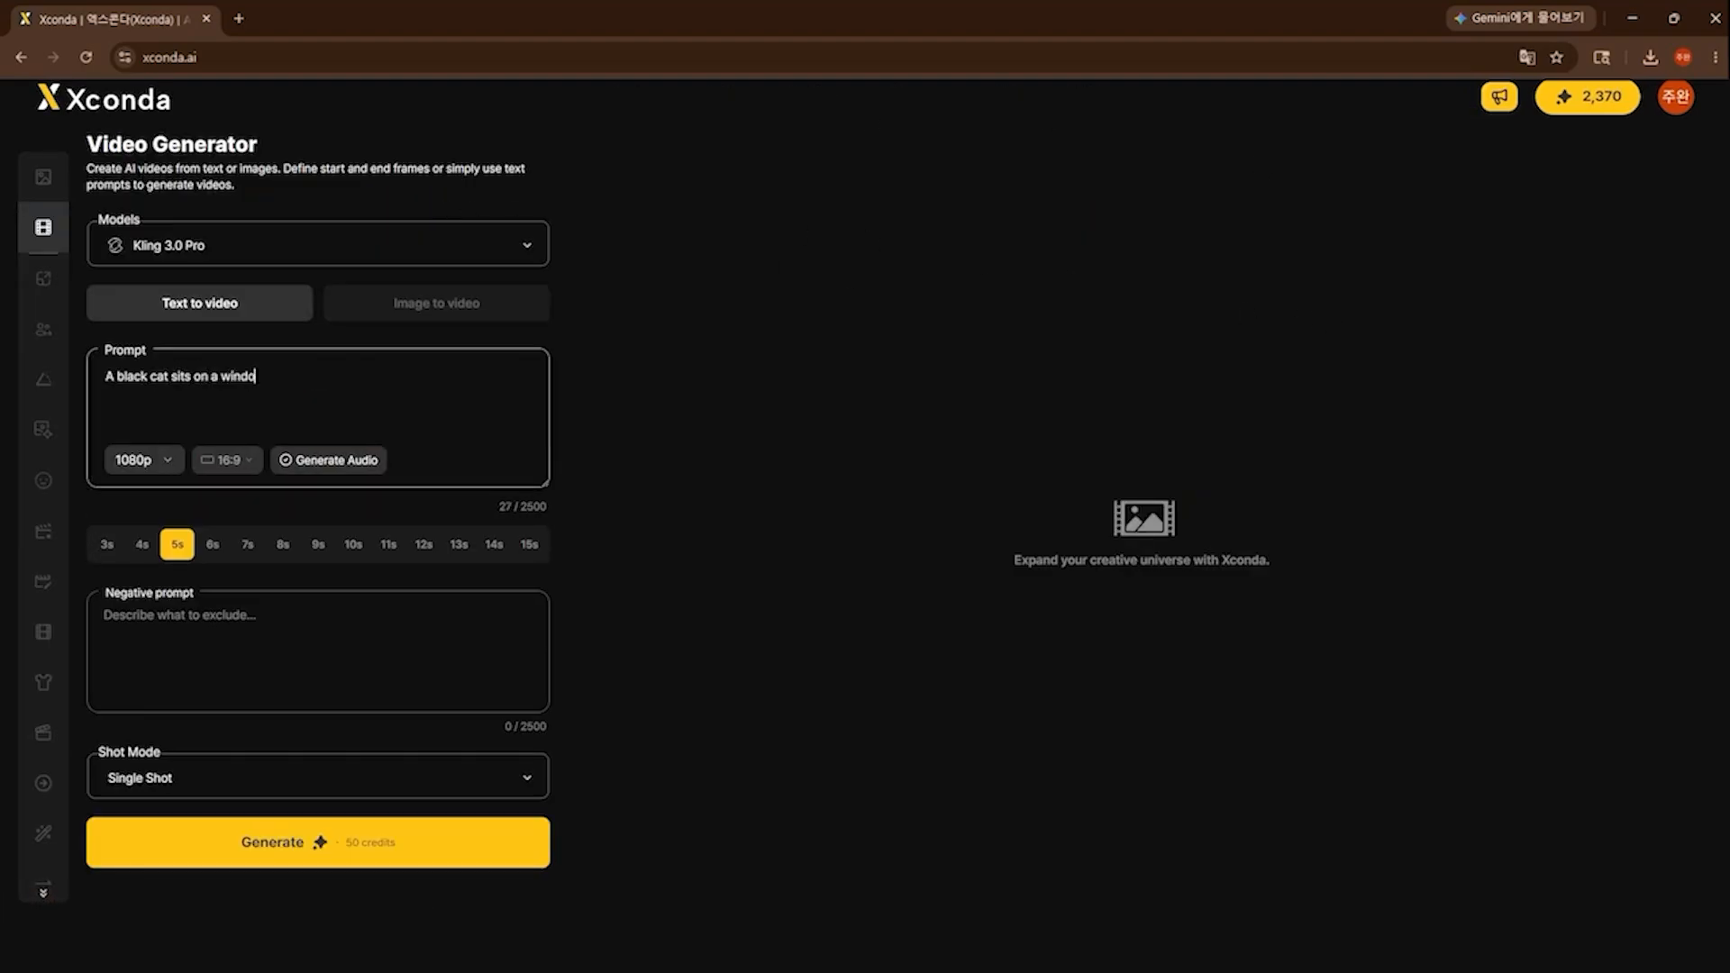
type("wsill. camera slowly pushes in as raindrops roll down the")
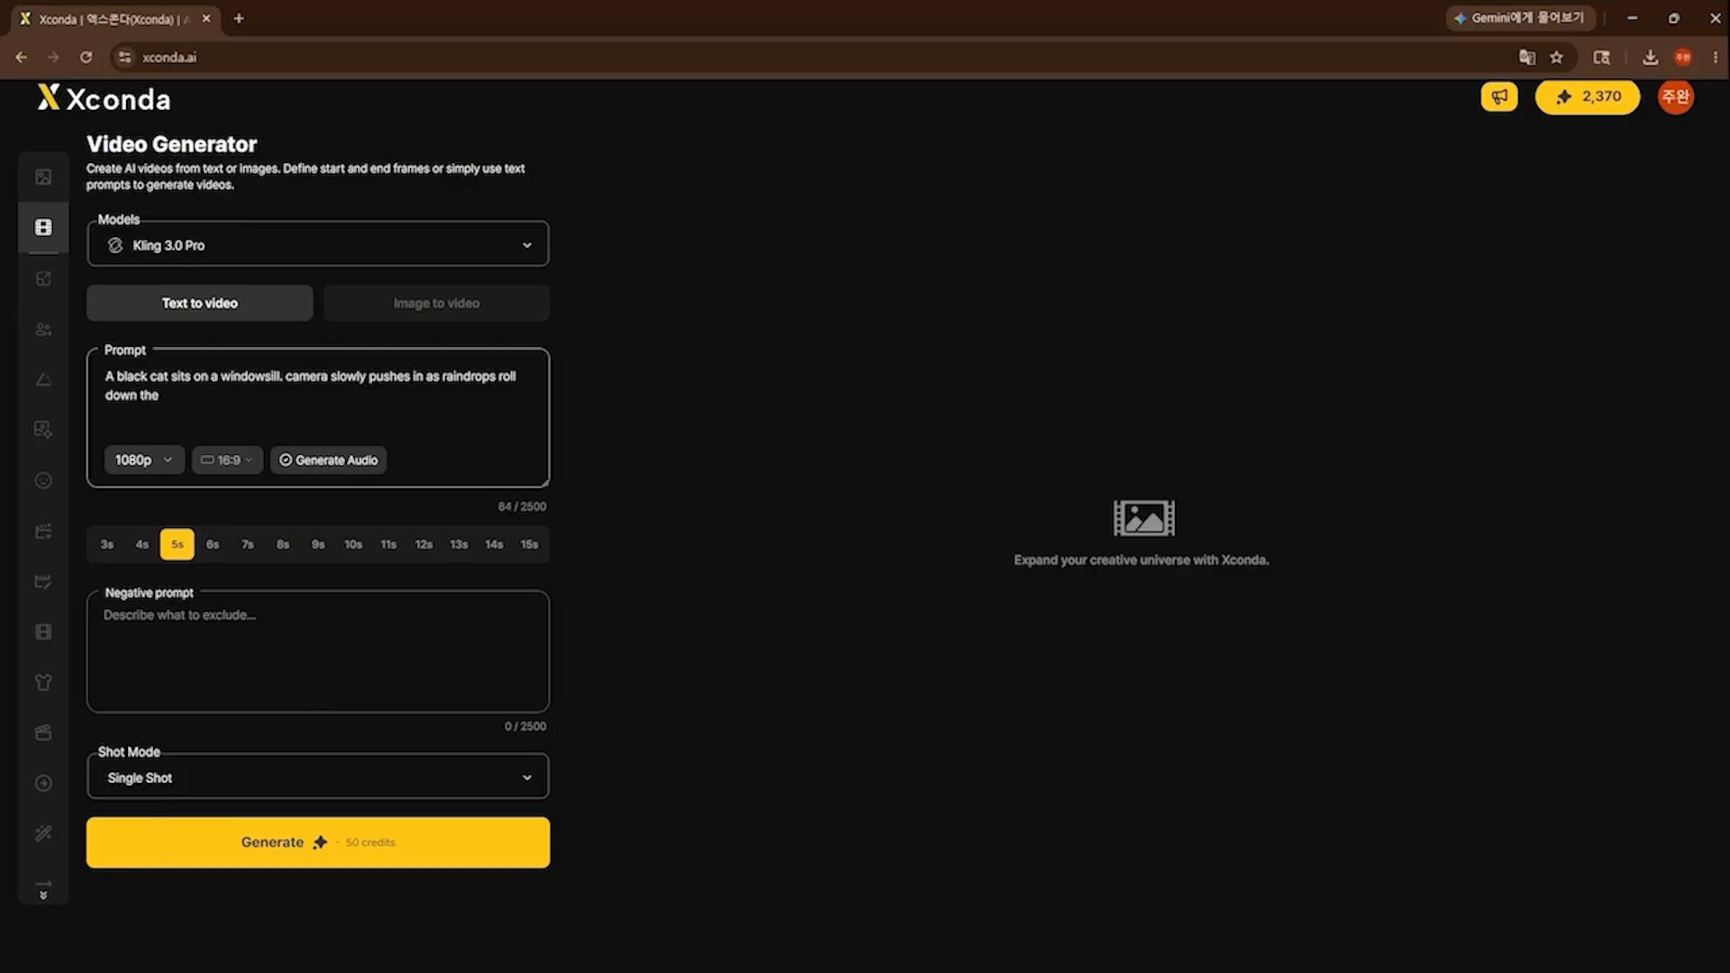
type(" glass. Warm lamp light glows behind. cinematic, shall")
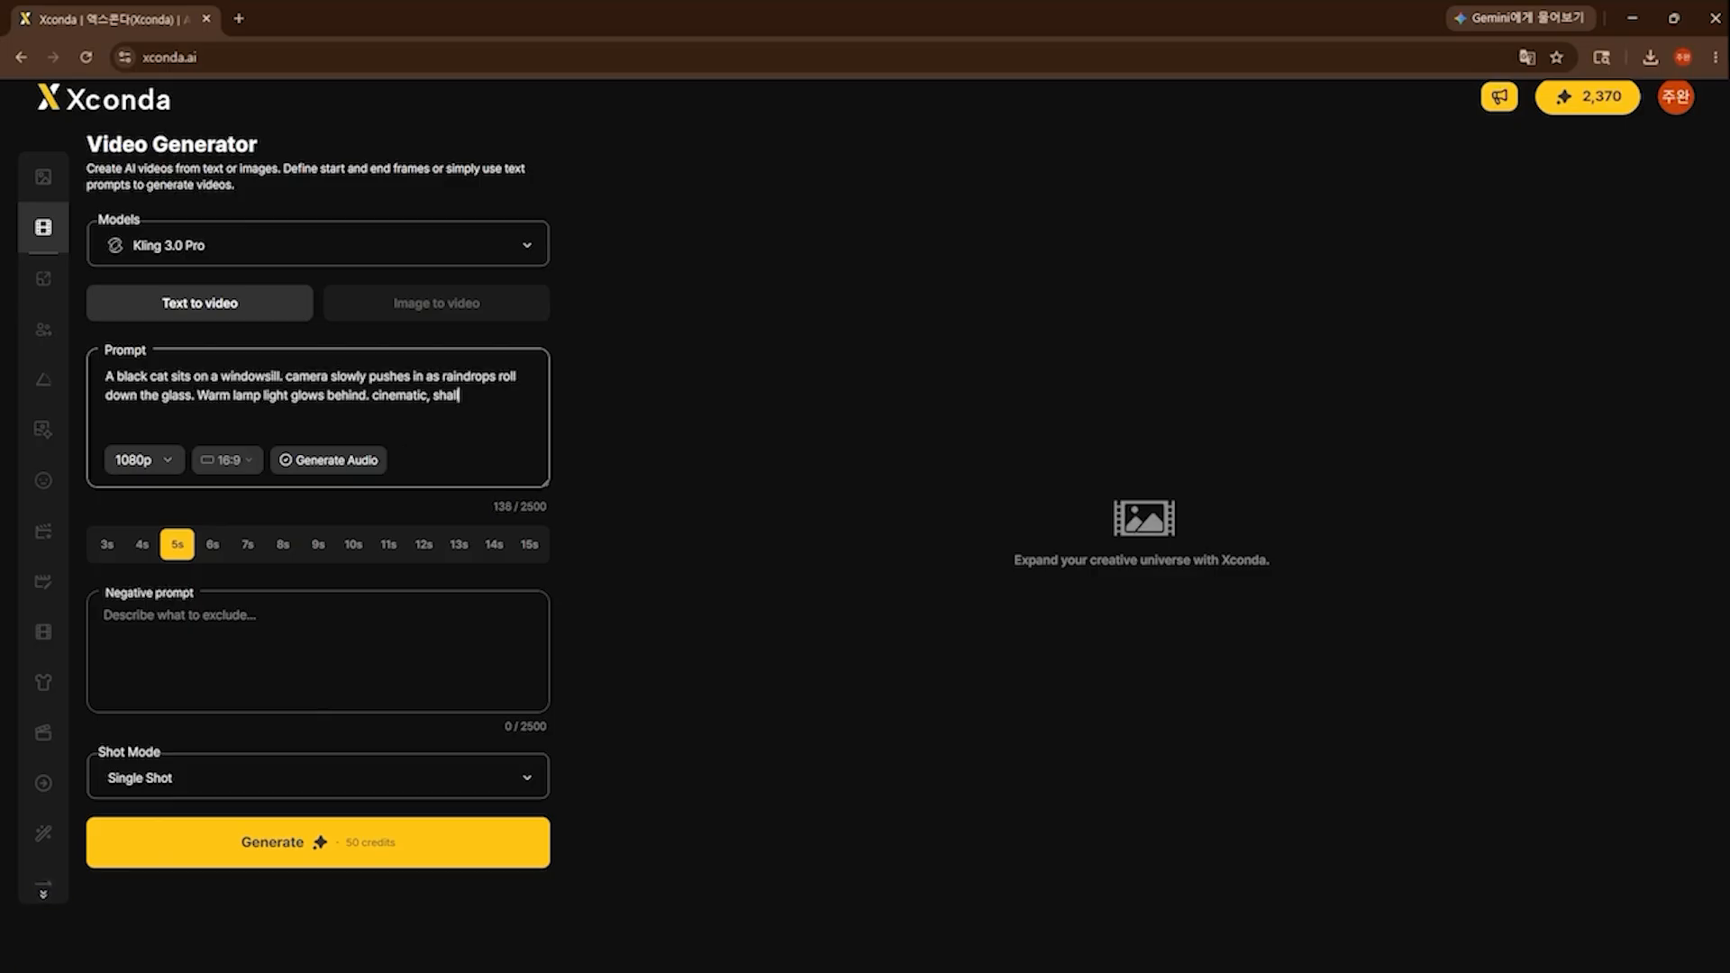
type("ow depth of field.")
Step: Set the video size to 9:16, keeping 1080p resolution and audio generation enabled
left_click(159, 465)
left_click(230, 460)
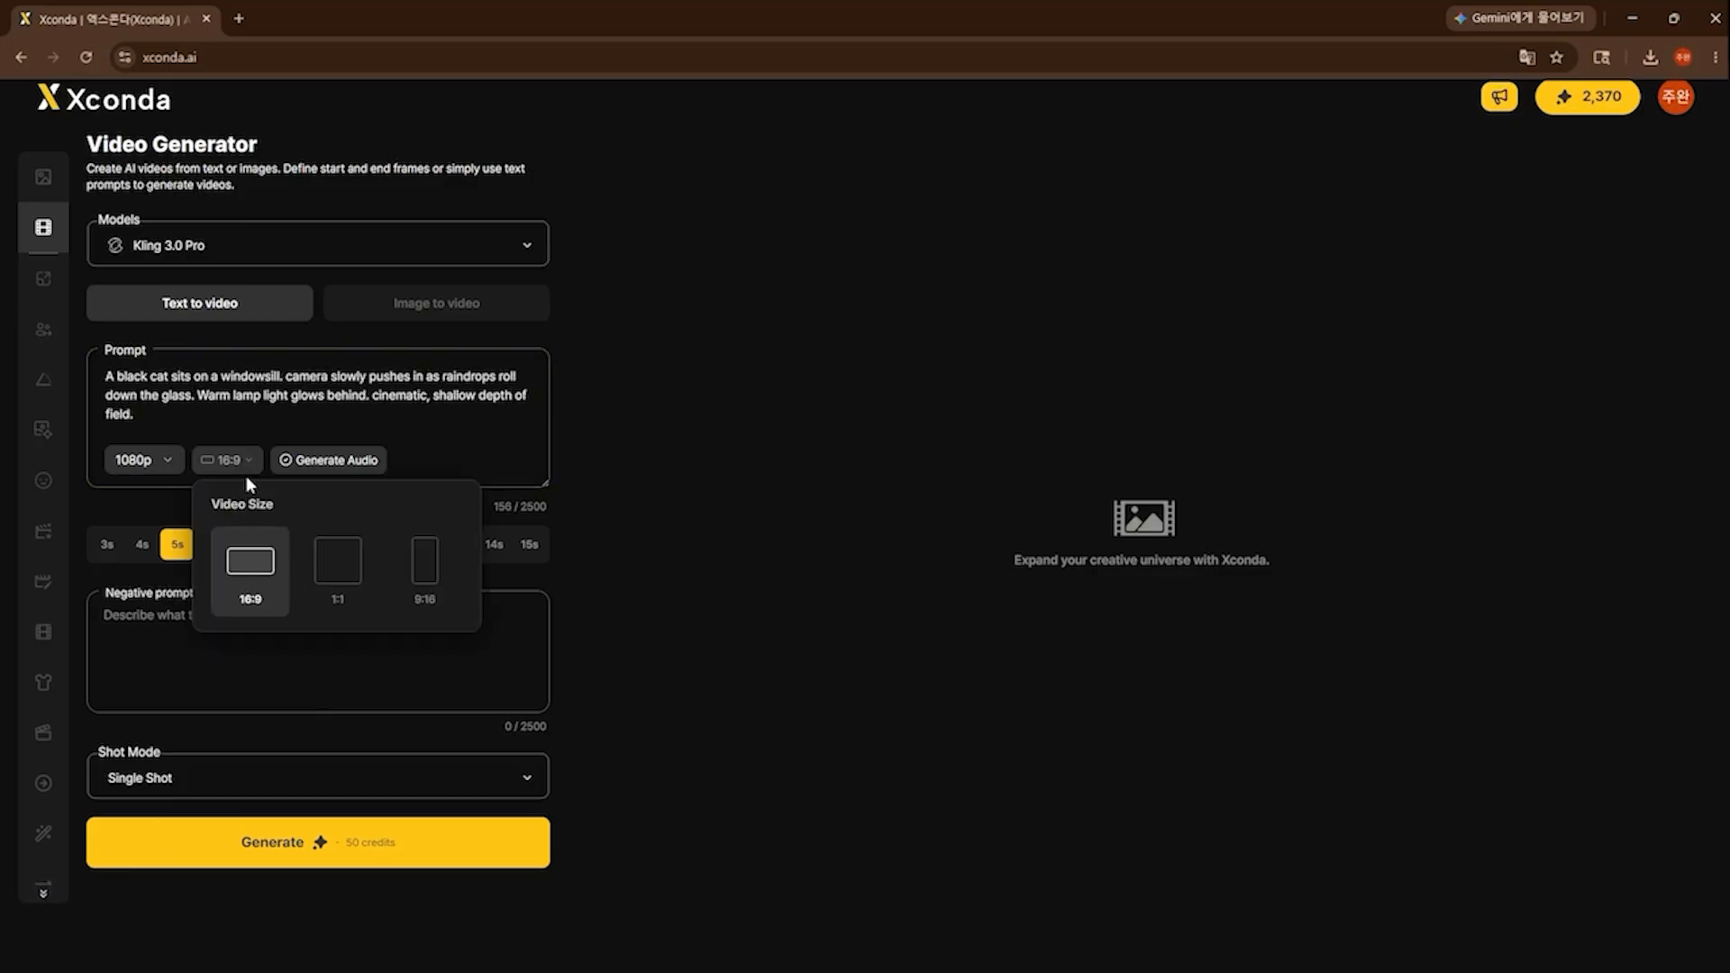
left_click(351, 578)
left_click(236, 465)
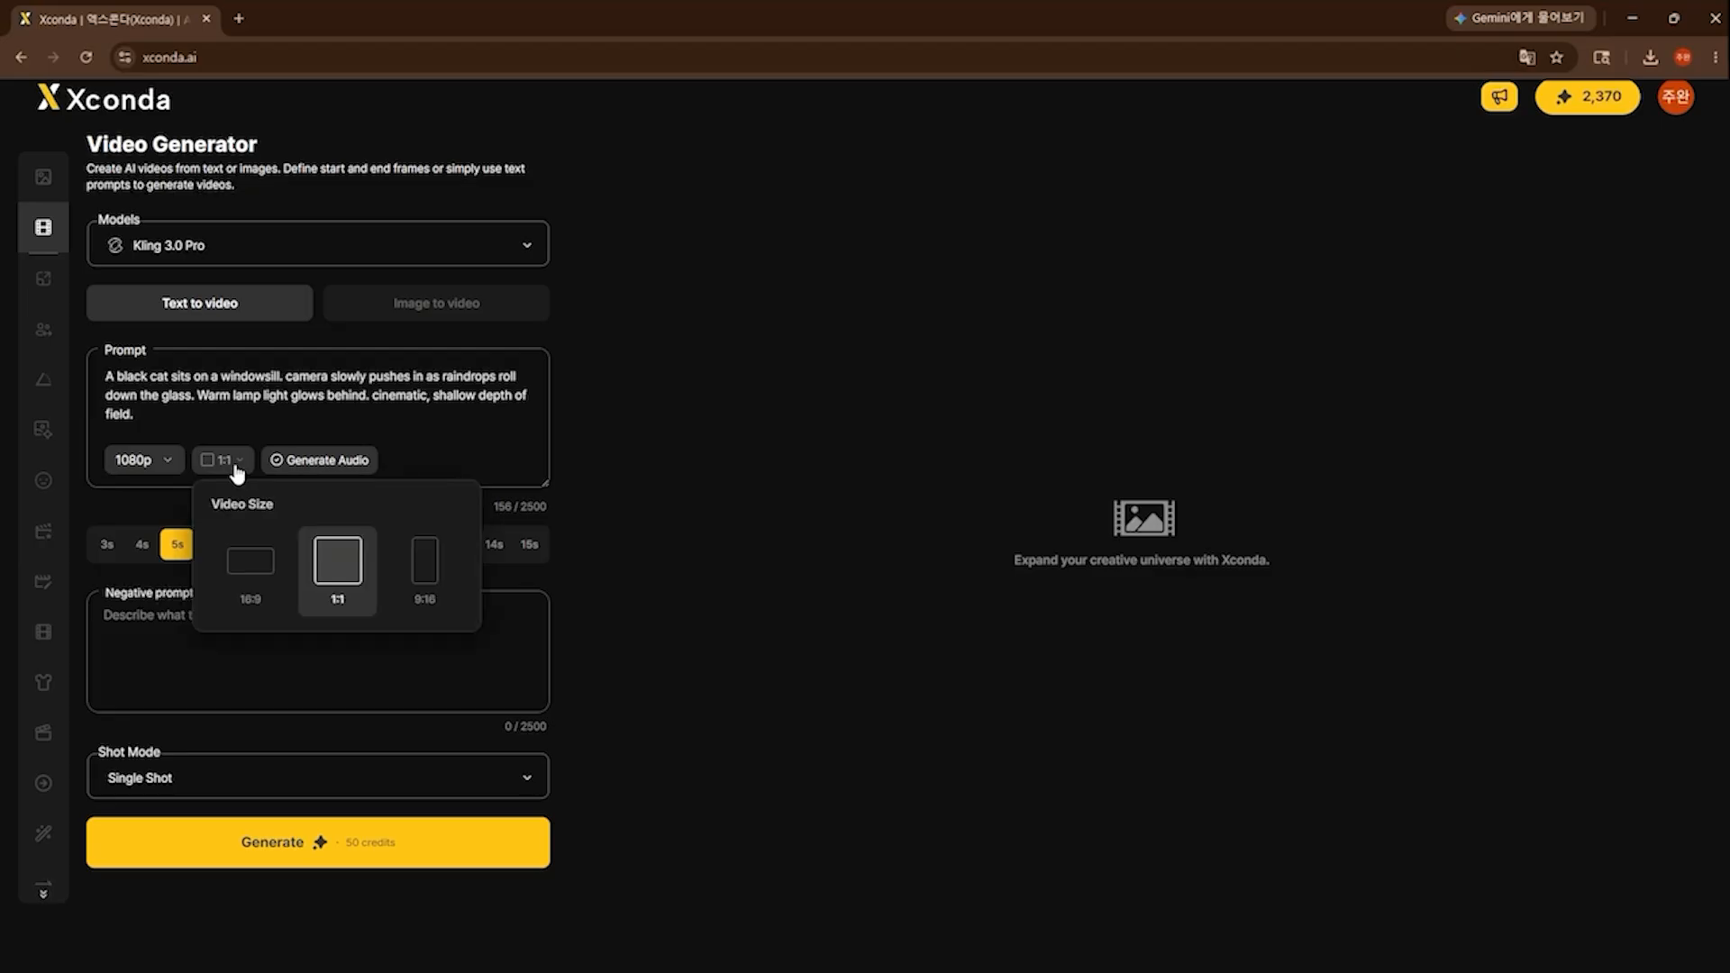
left_click(419, 566)
left_click(316, 463)
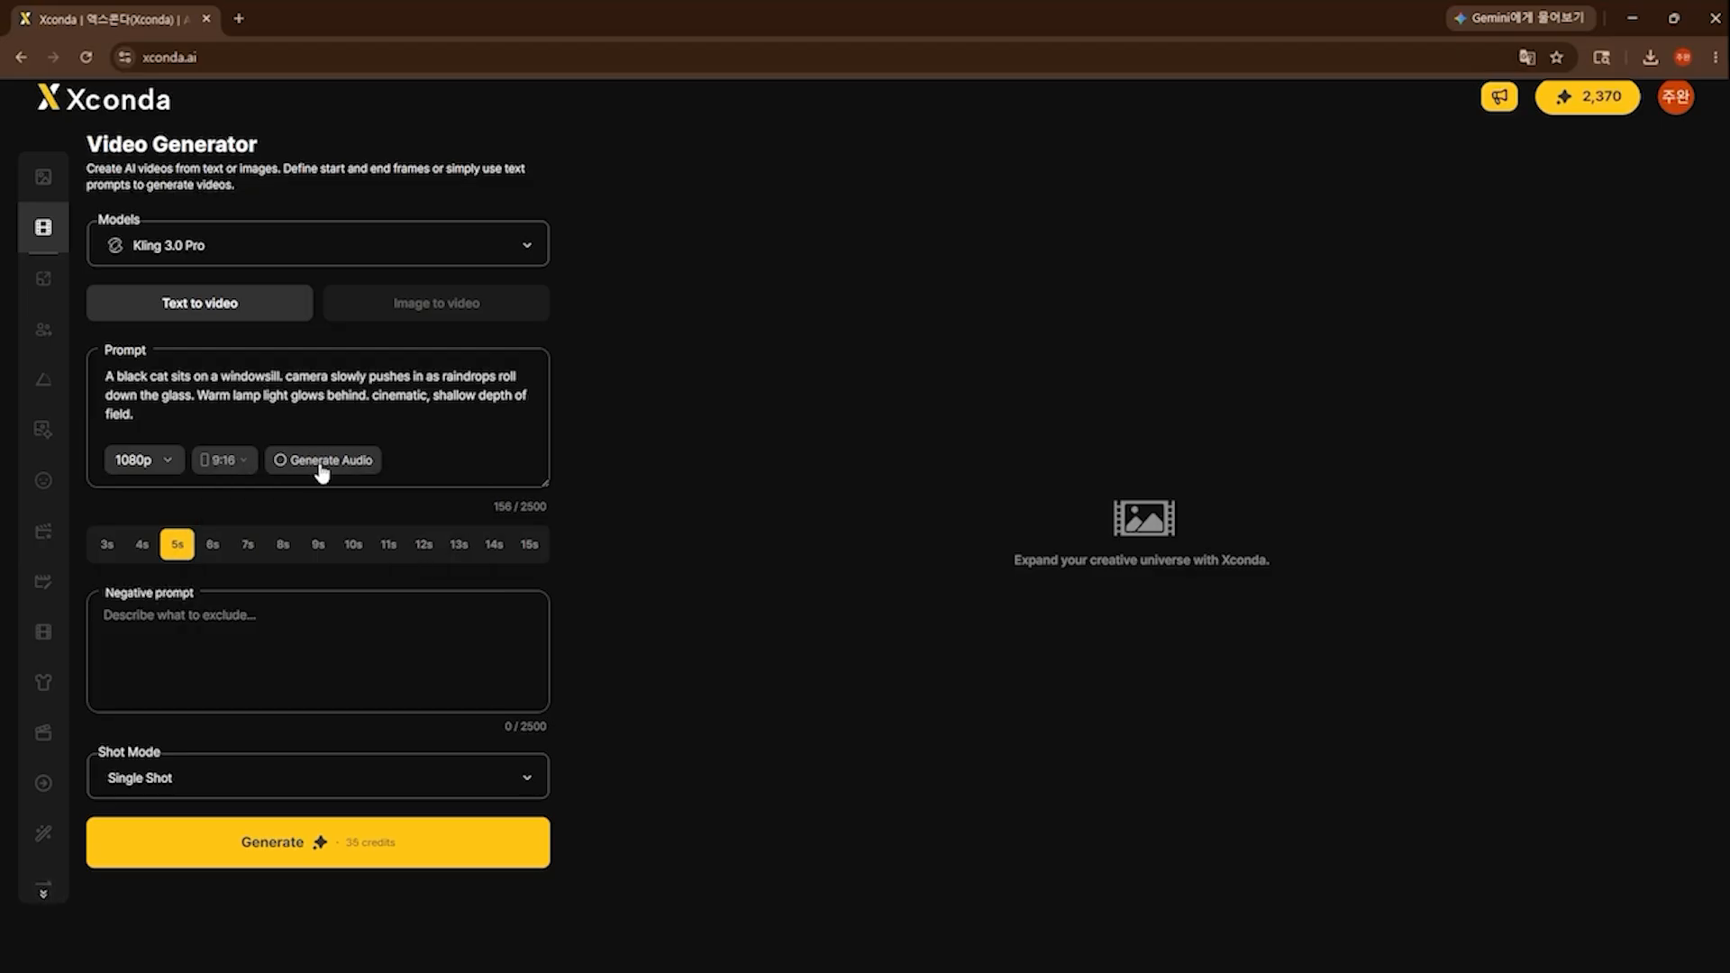
left_click(321, 466)
Step: Enter "distortion, human" as the negative prompt
scroll(270, 505, "down", 1)
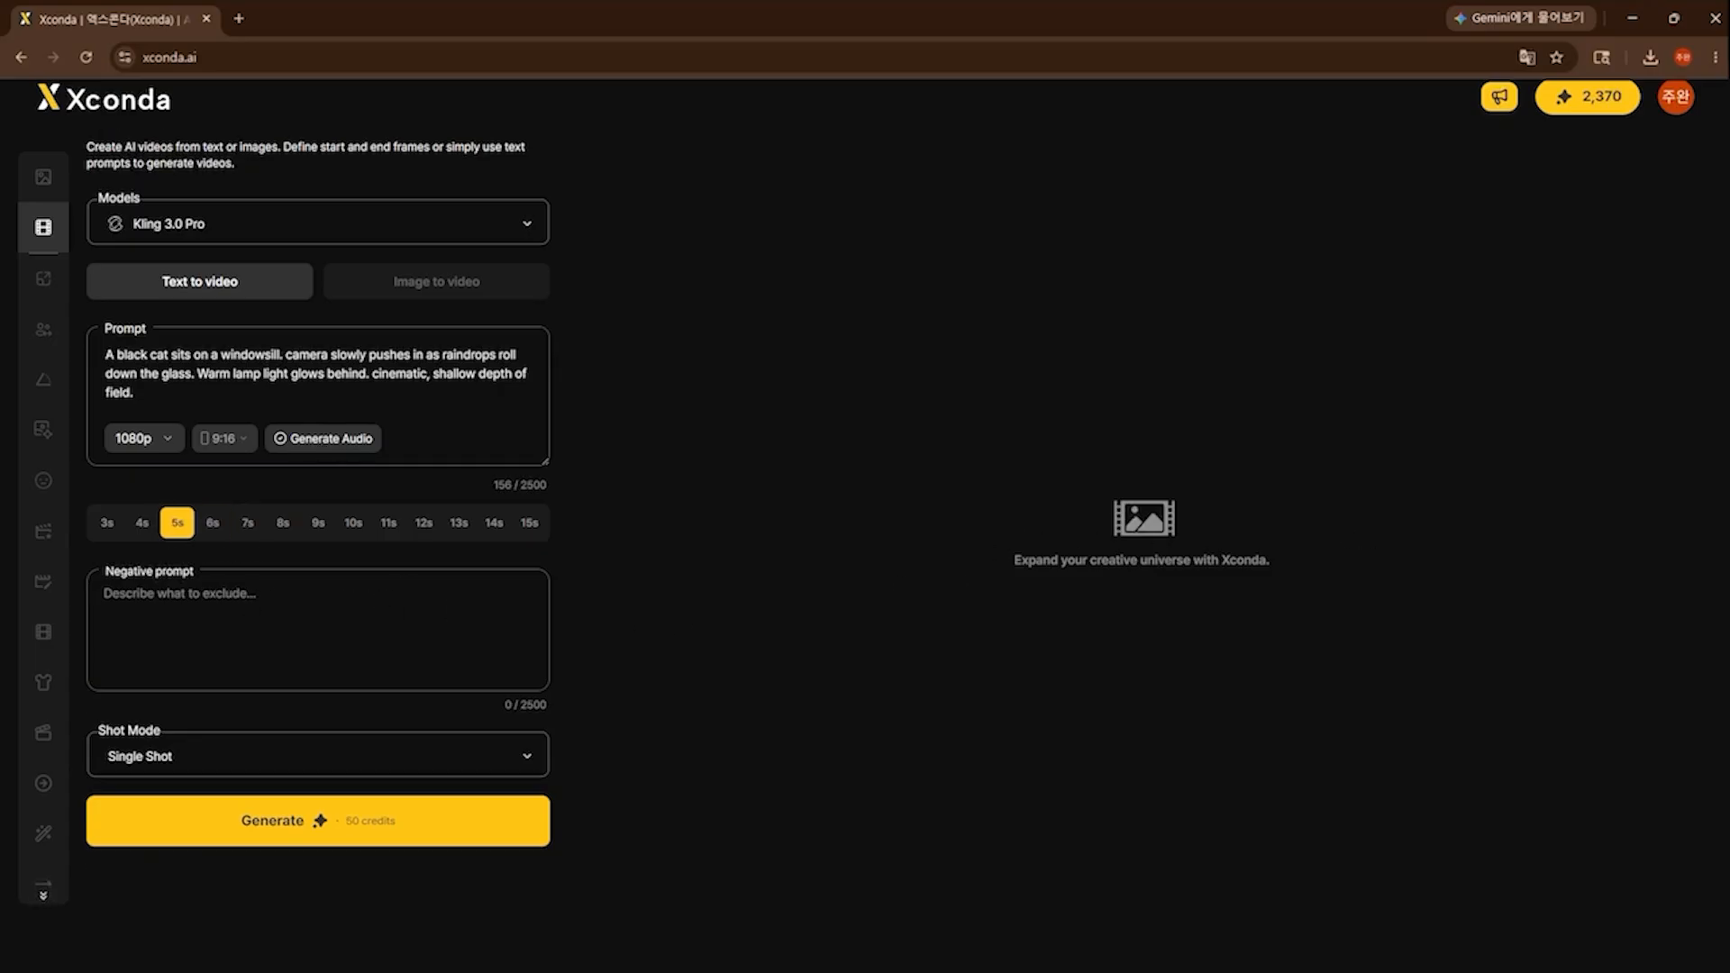
left_click(351, 641)
type("distortion")
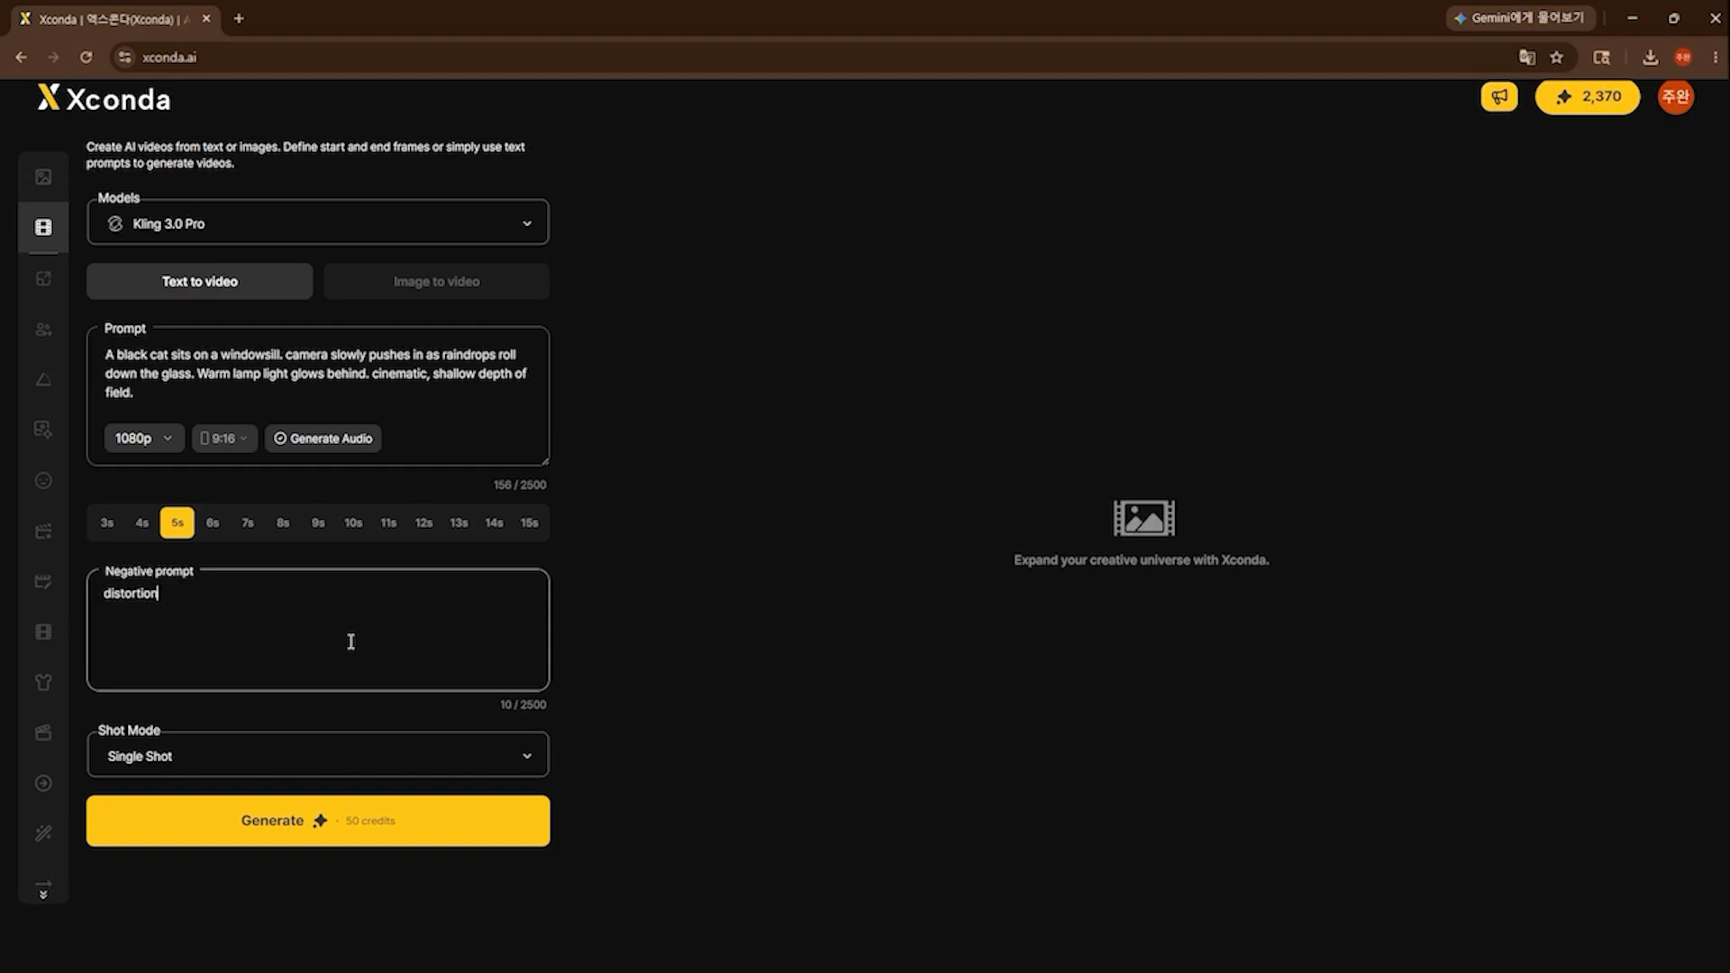
type(", human")
Step: Change the shot mode to Custom Multi-Shot
left_click(301, 752)
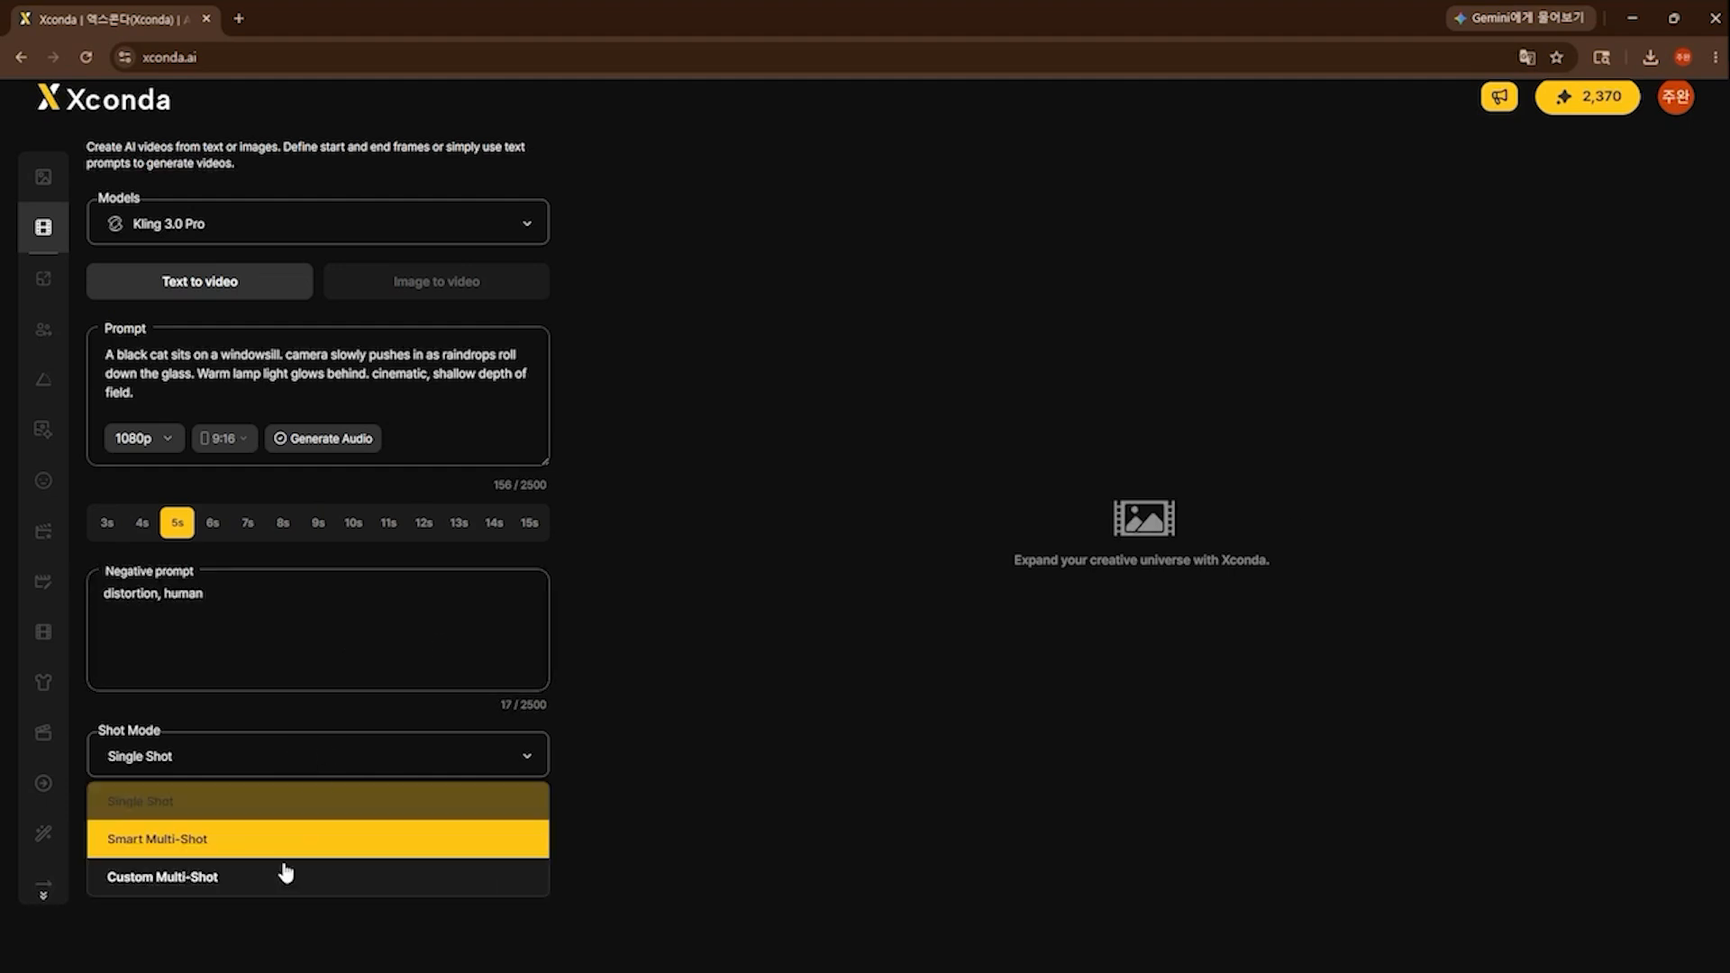
left_click(300, 848)
left_click(306, 762)
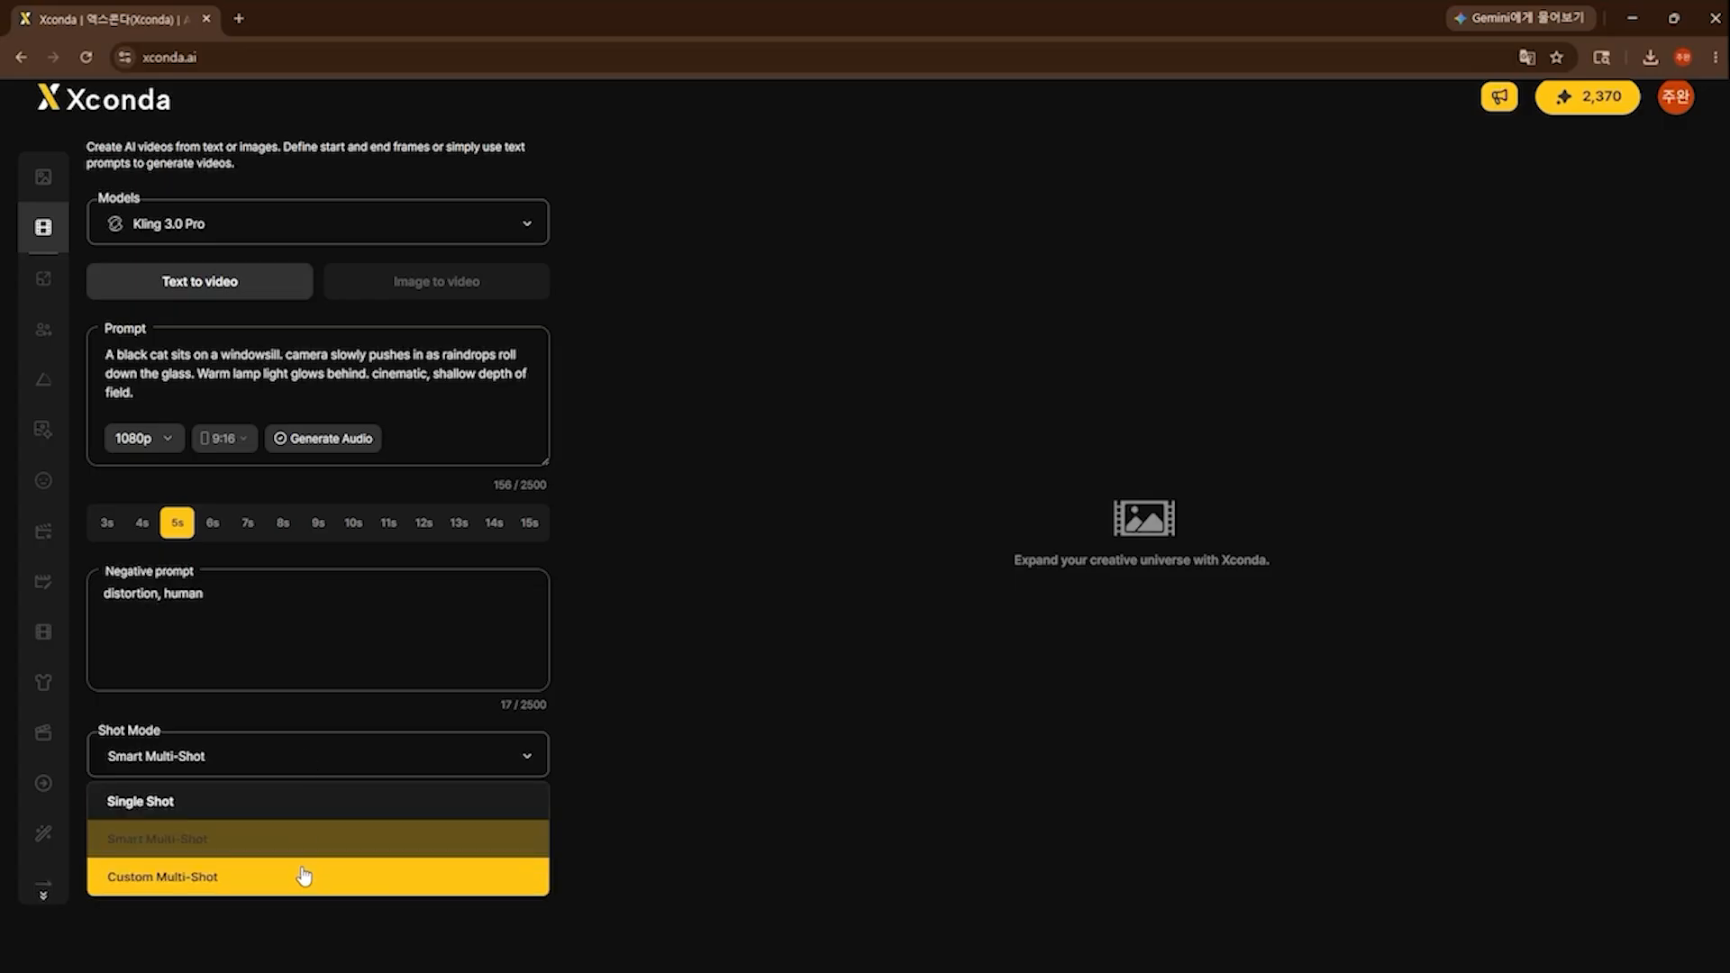
left_click(301, 877)
Step: Describe Shot 1 as "cat jumping on the wall"
scroll(405, 675, "down", 5)
scroll(404, 674, "up", 2)
left_click(348, 645)
scroll(413, 537, "up", 3)
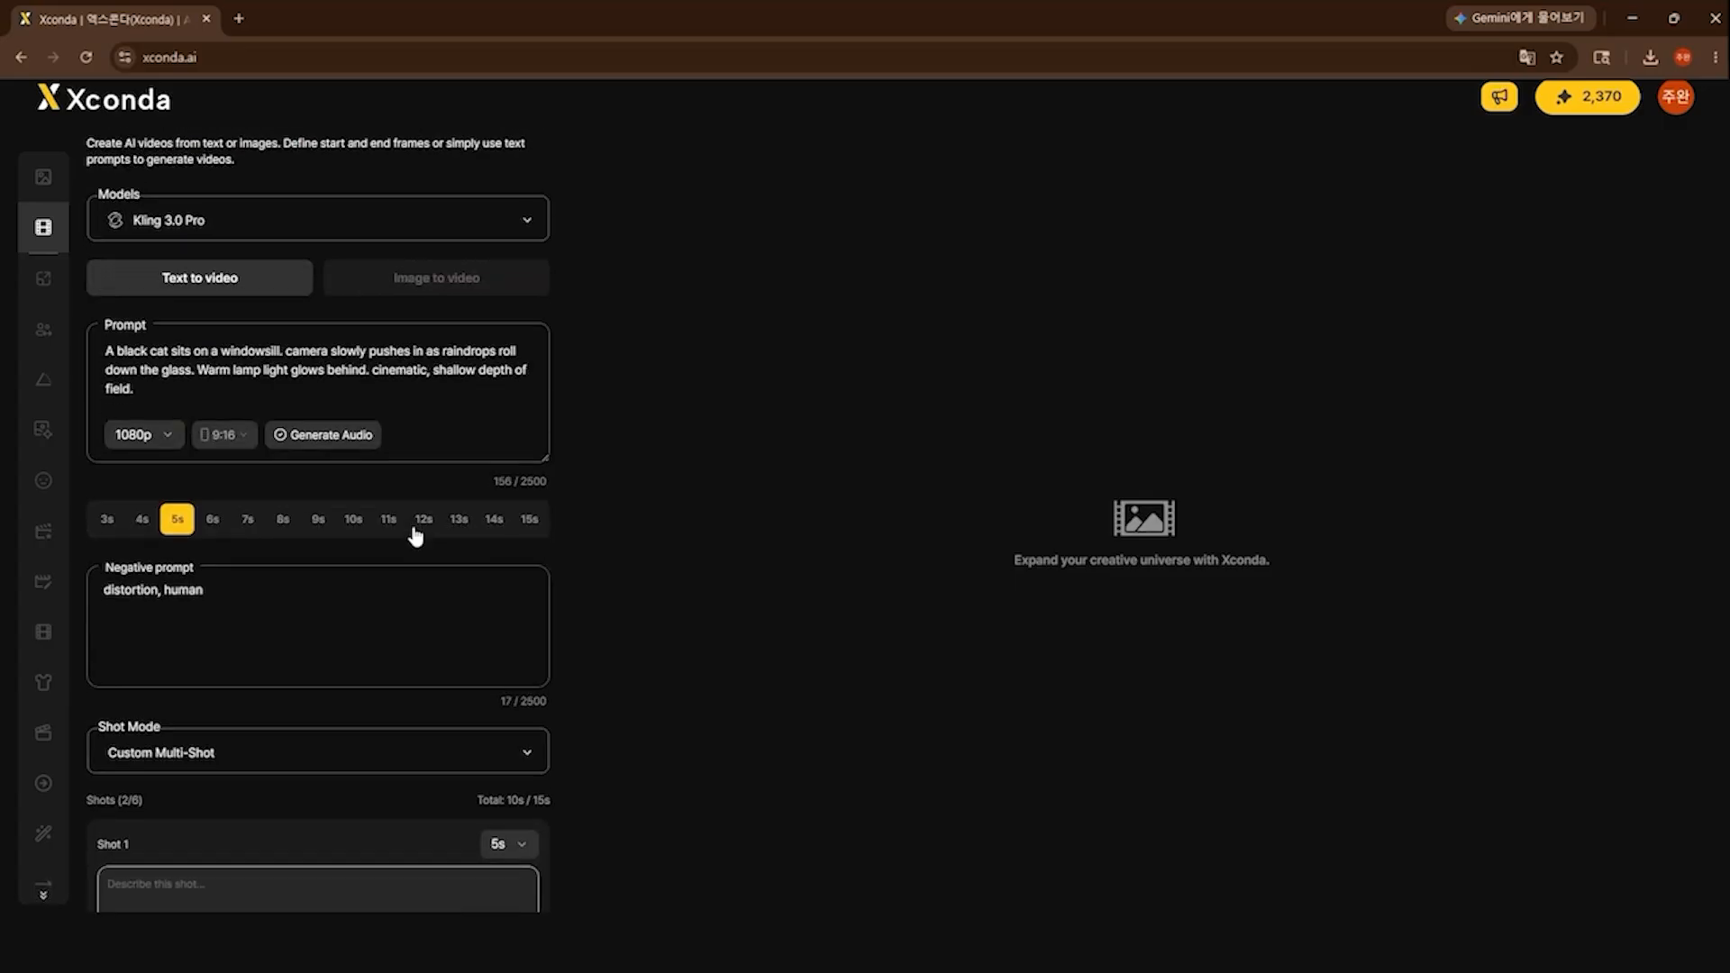
scroll(414, 537, "down", 5)
type("cat jumping on the wall")
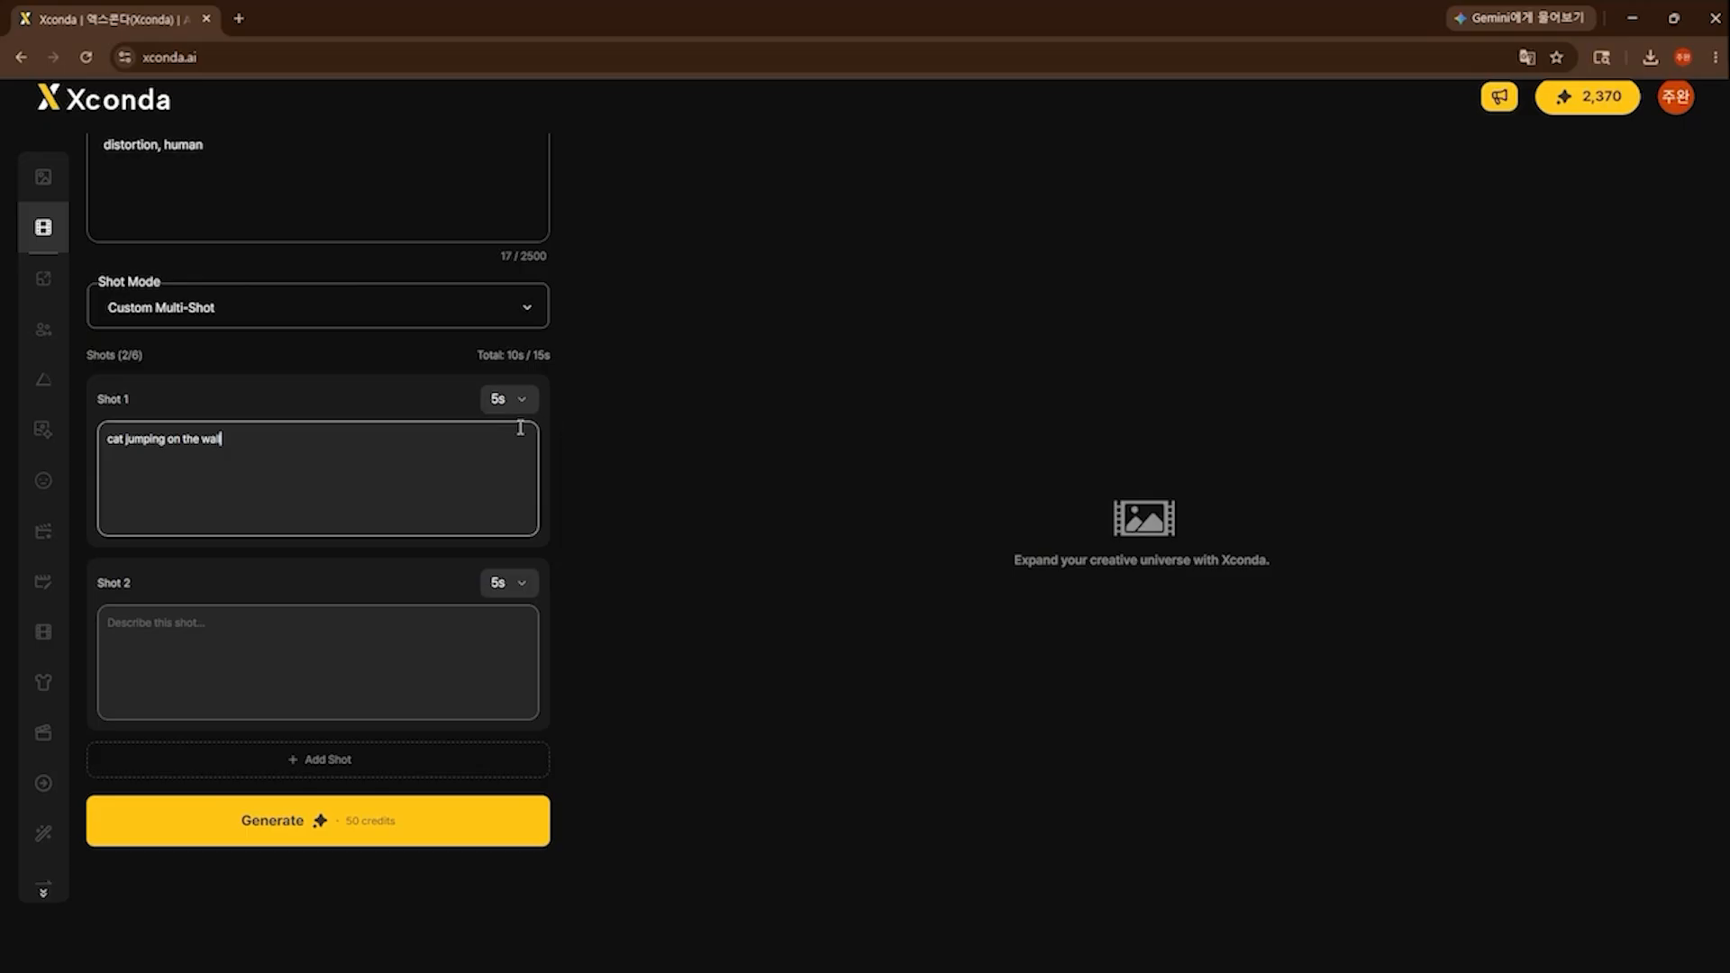
Step: Change the shot mode to Single Shot and generate the black cat video, confirming the generation
left_click(479, 309)
left_click(455, 358)
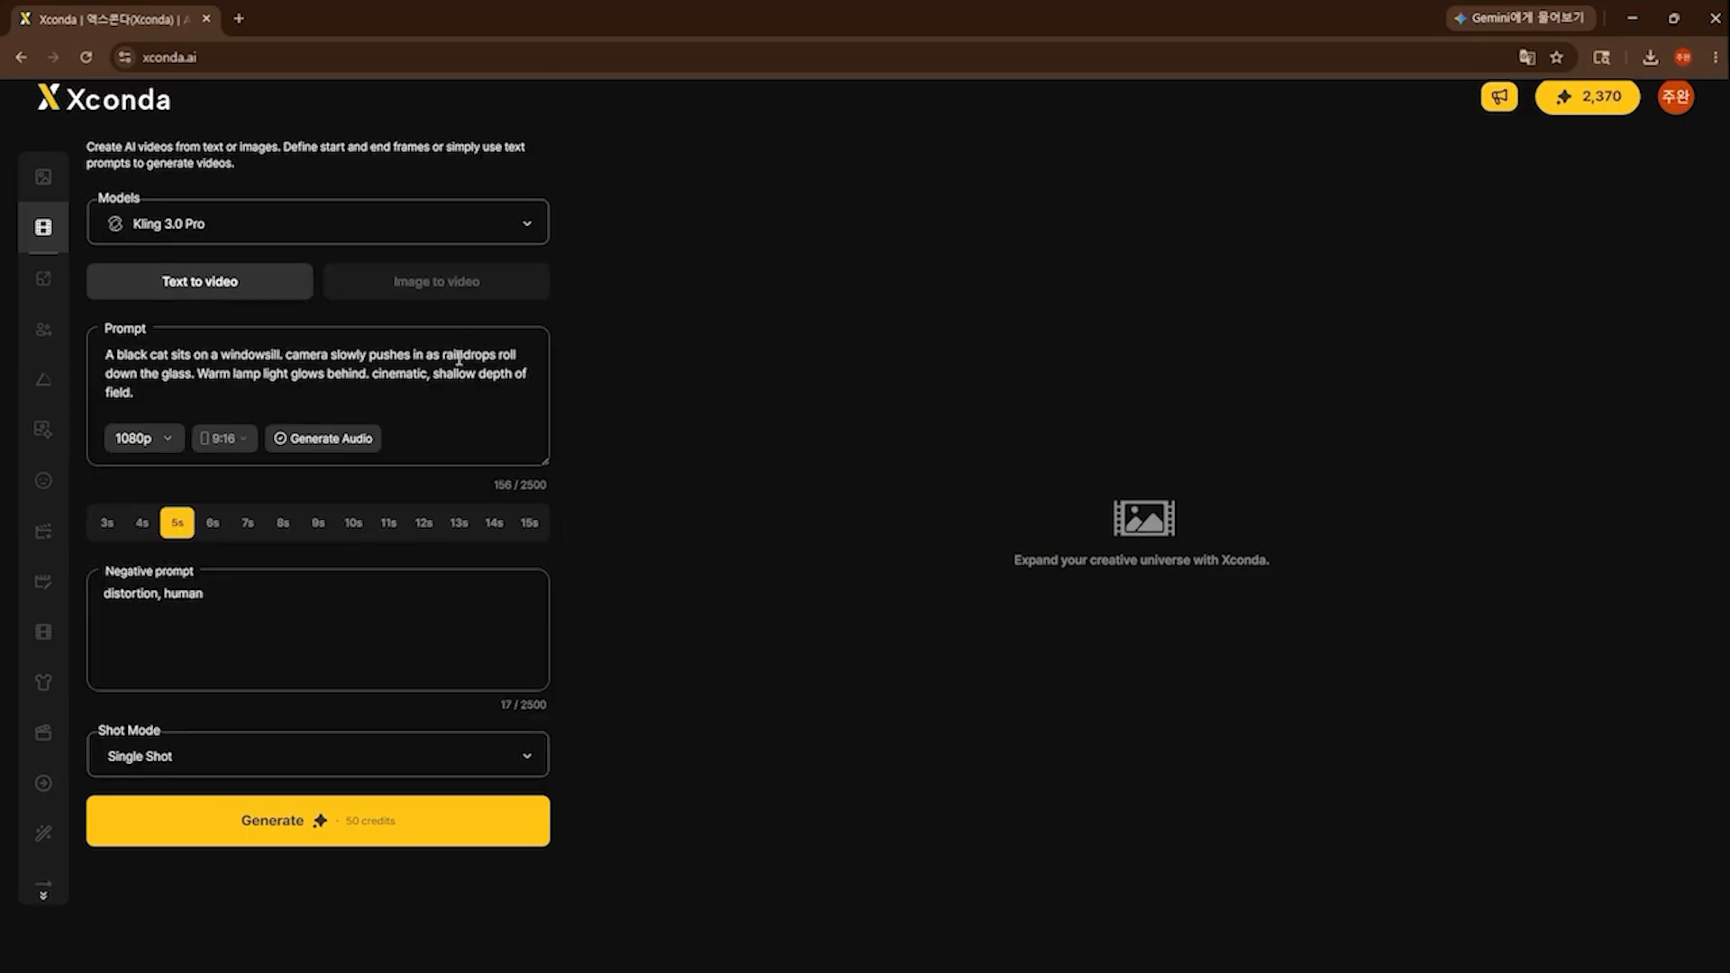
left_click(439, 842)
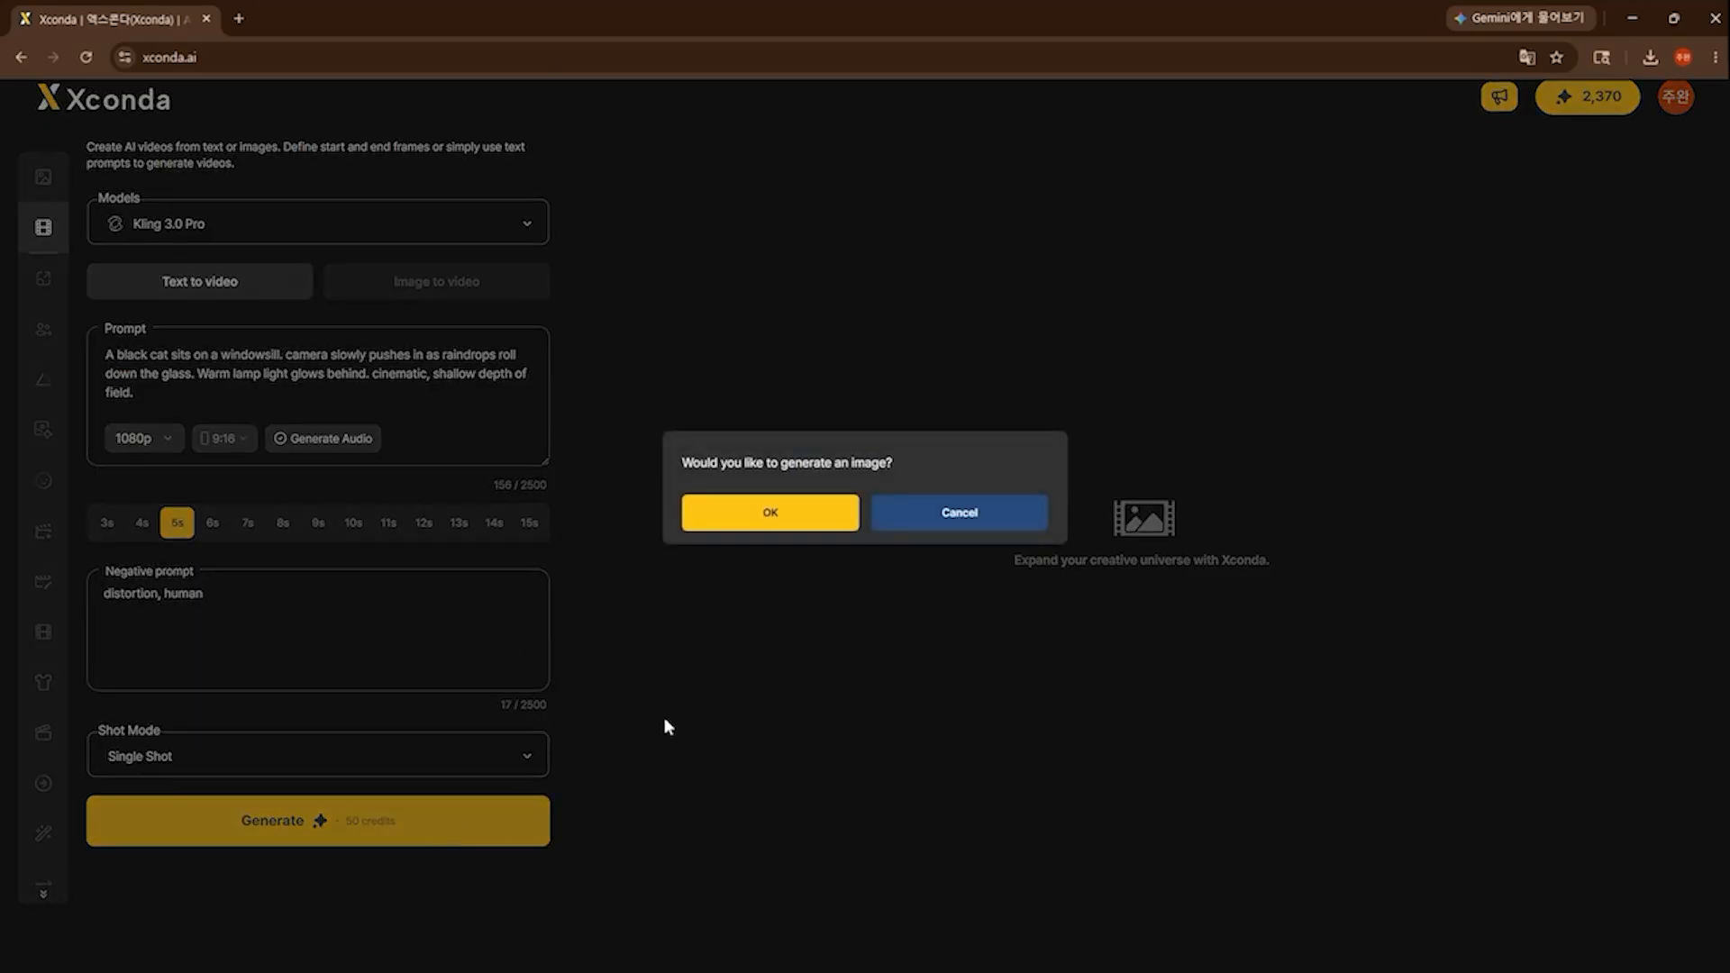
left_click(826, 523)
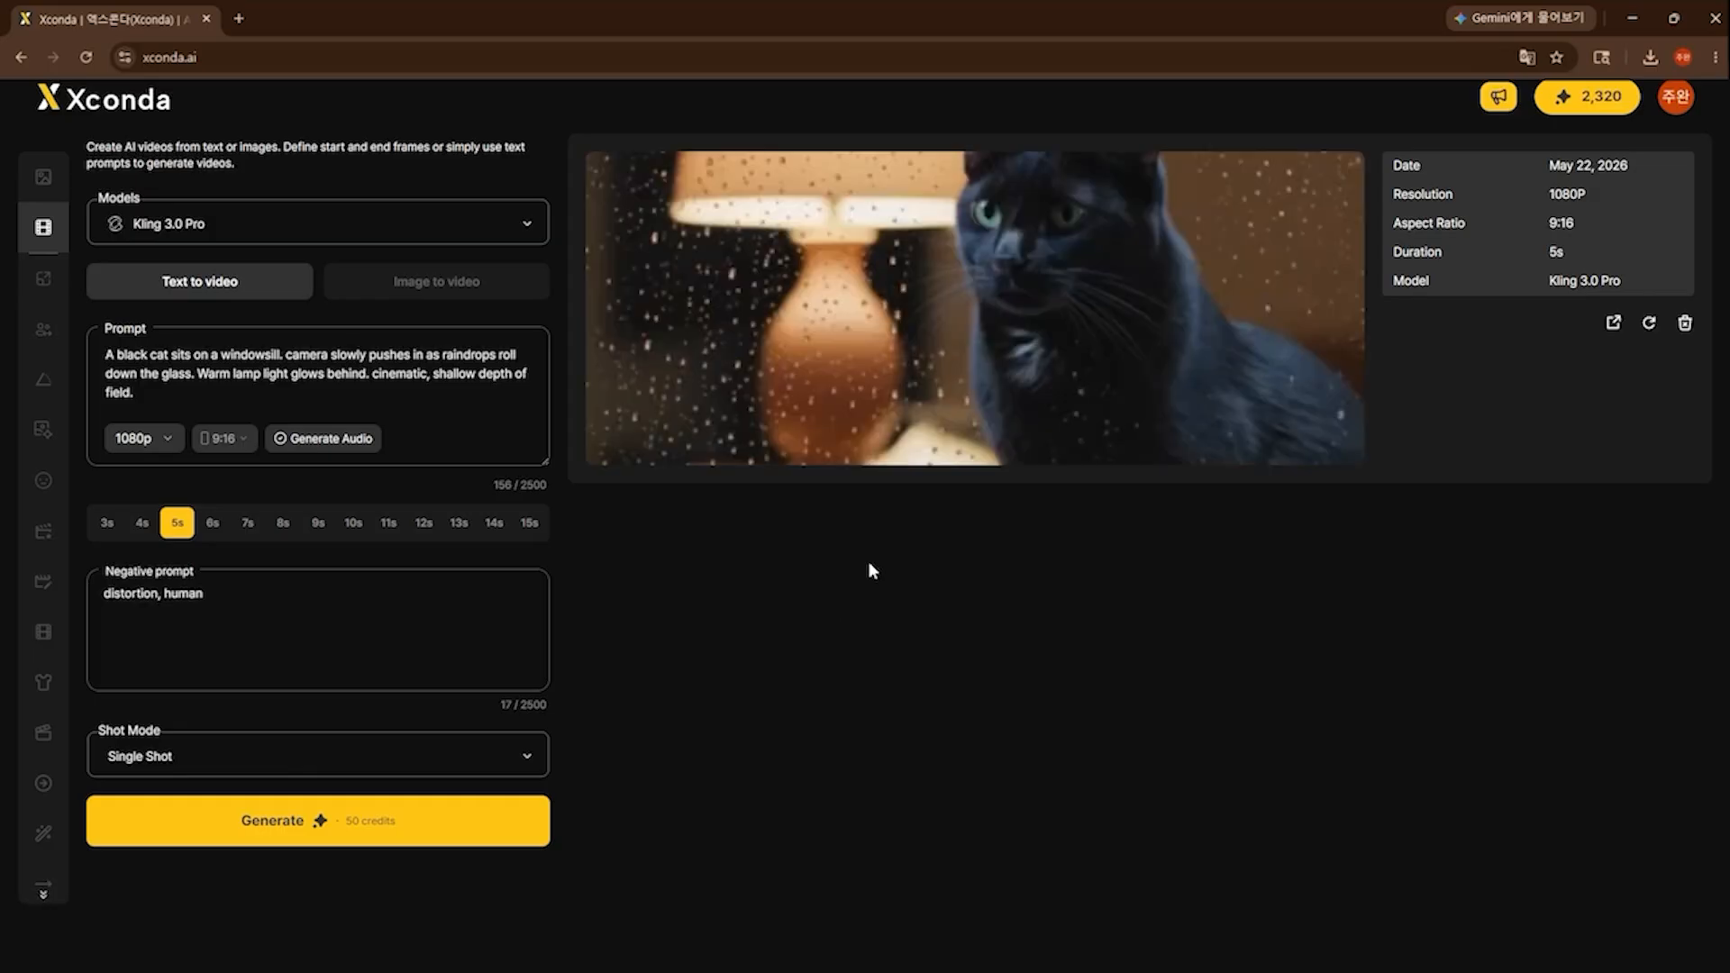
Step: Play the generated black cat video in the enlarged preview, and close it
left_click(938, 257)
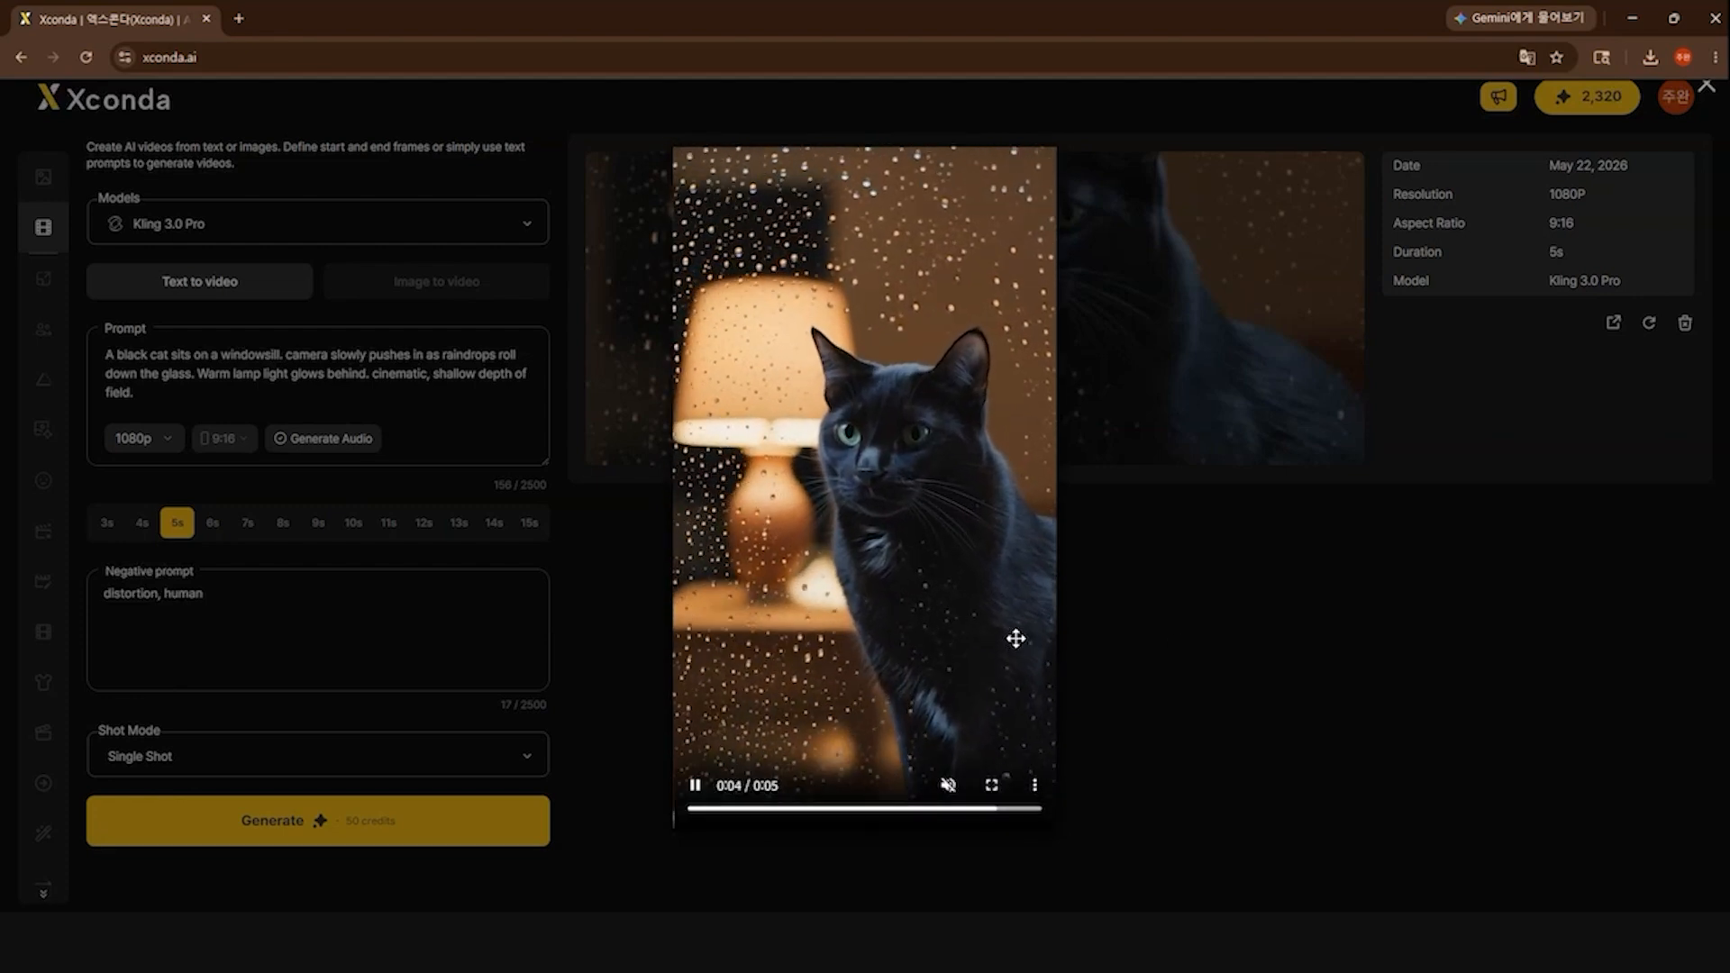
left_click(1147, 637)
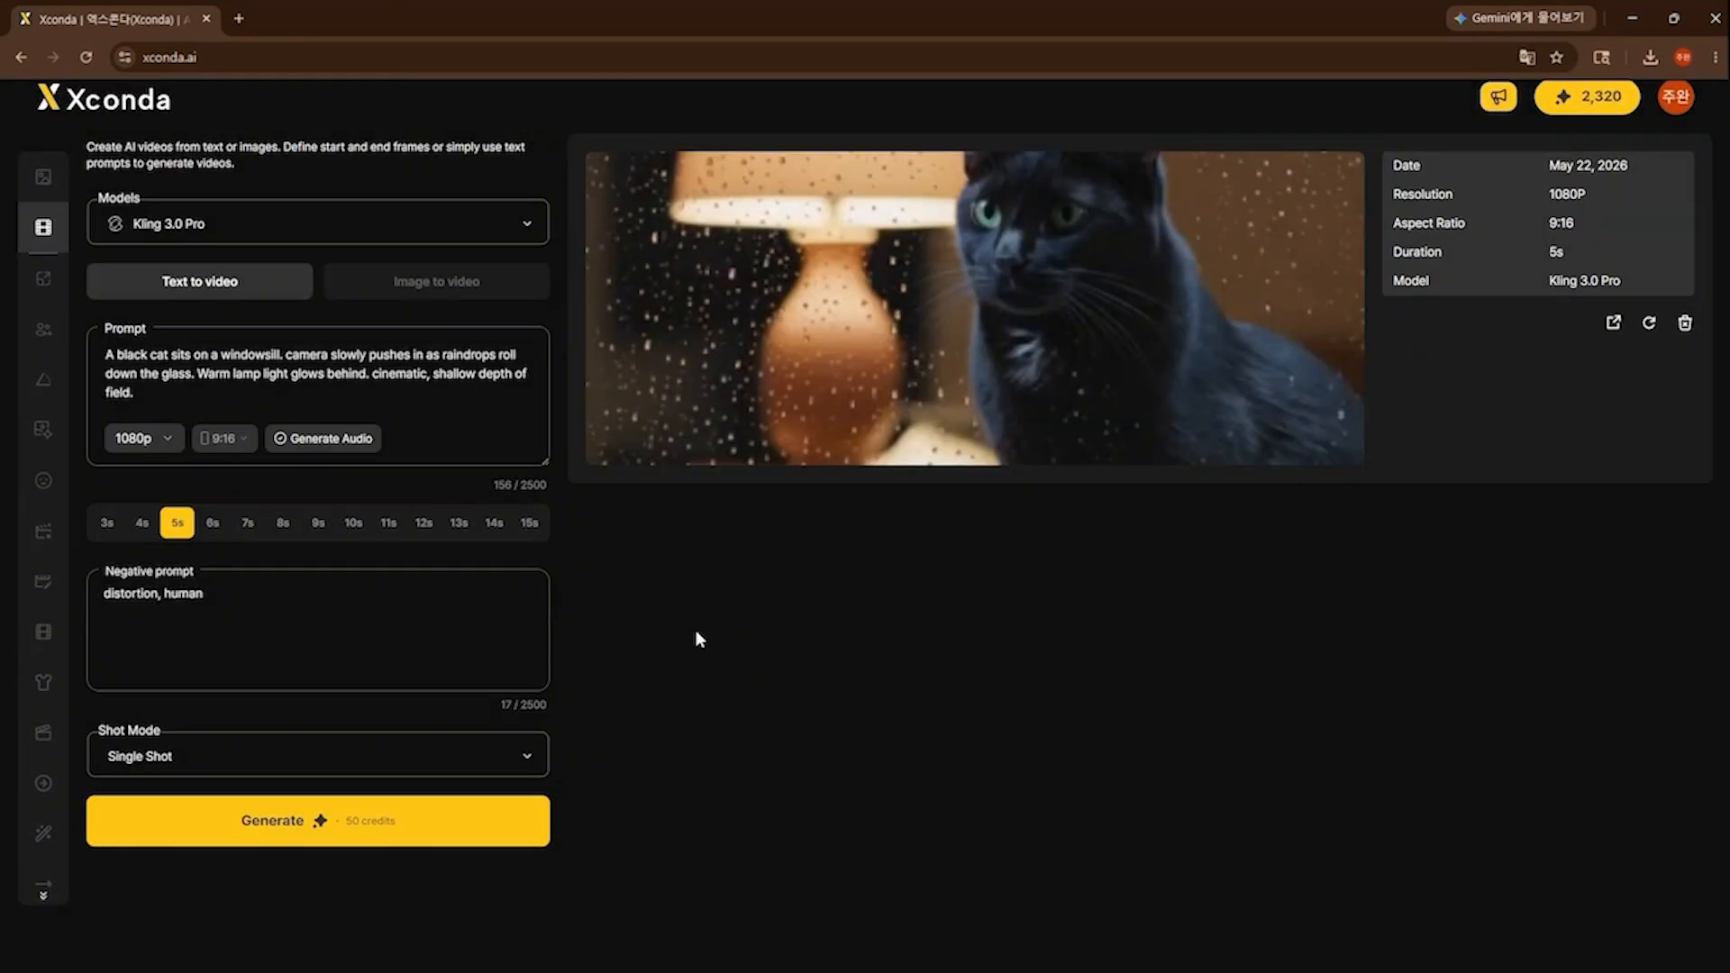
Step: Switch to image-to-video and add the woman's sunset image as the start frame and her night image as the end frame
left_click(450, 296)
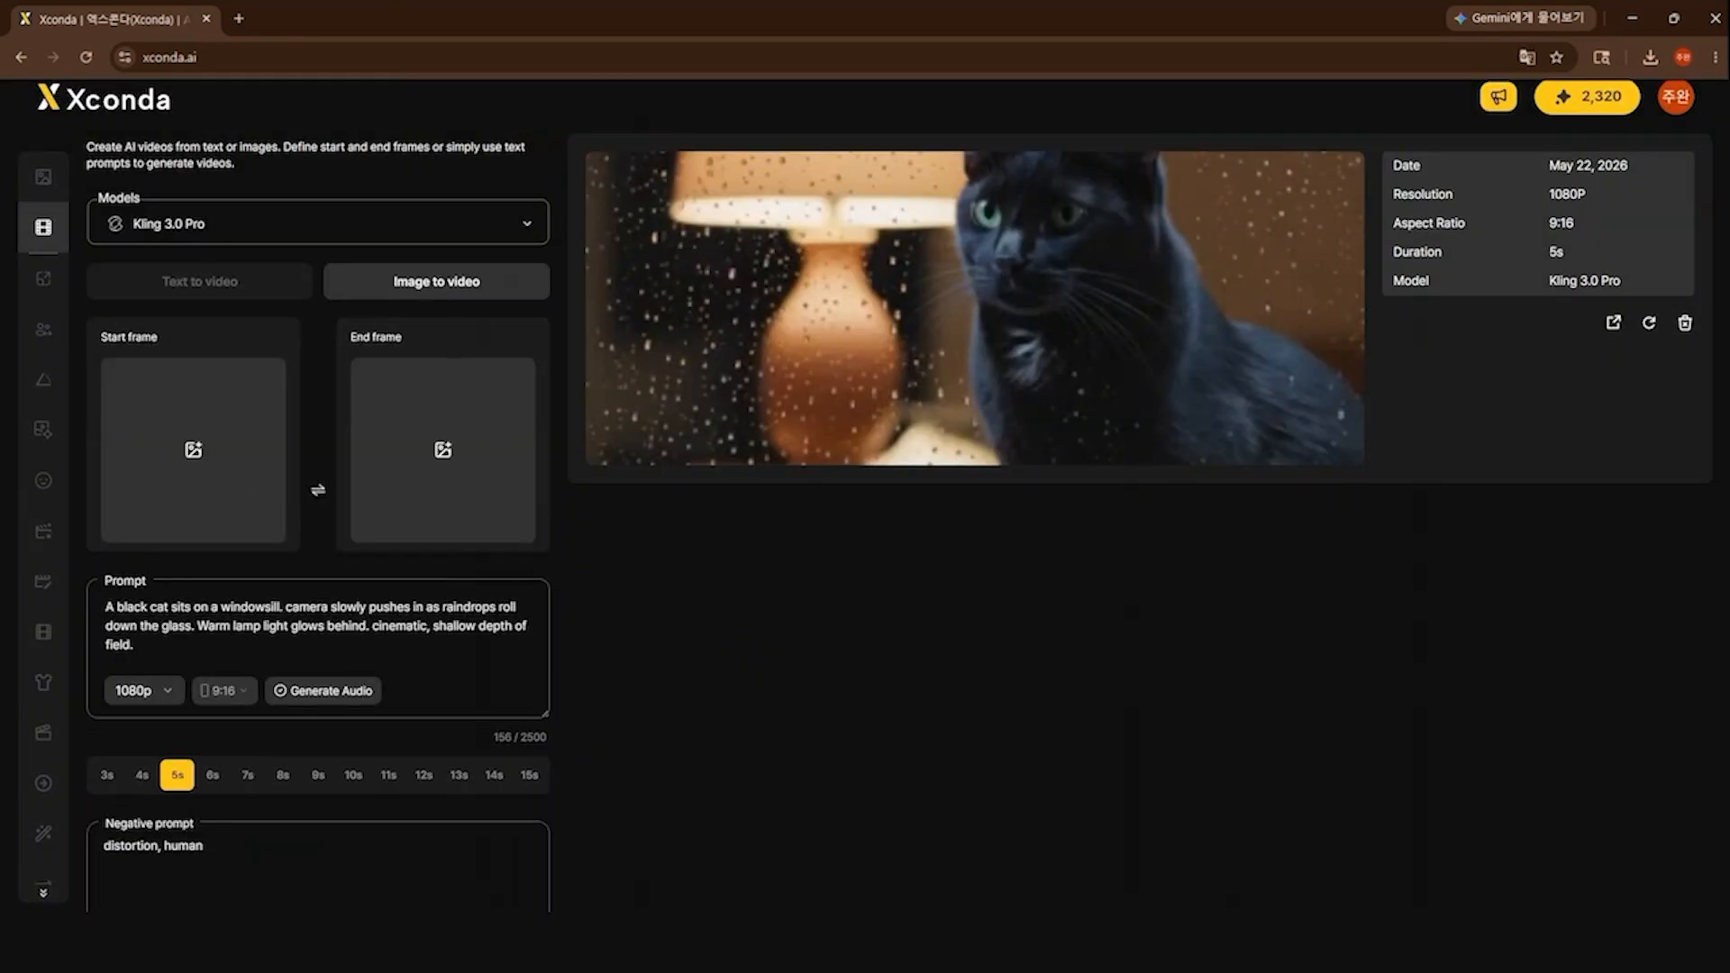
left_click_drag(460, 563, 286, 461)
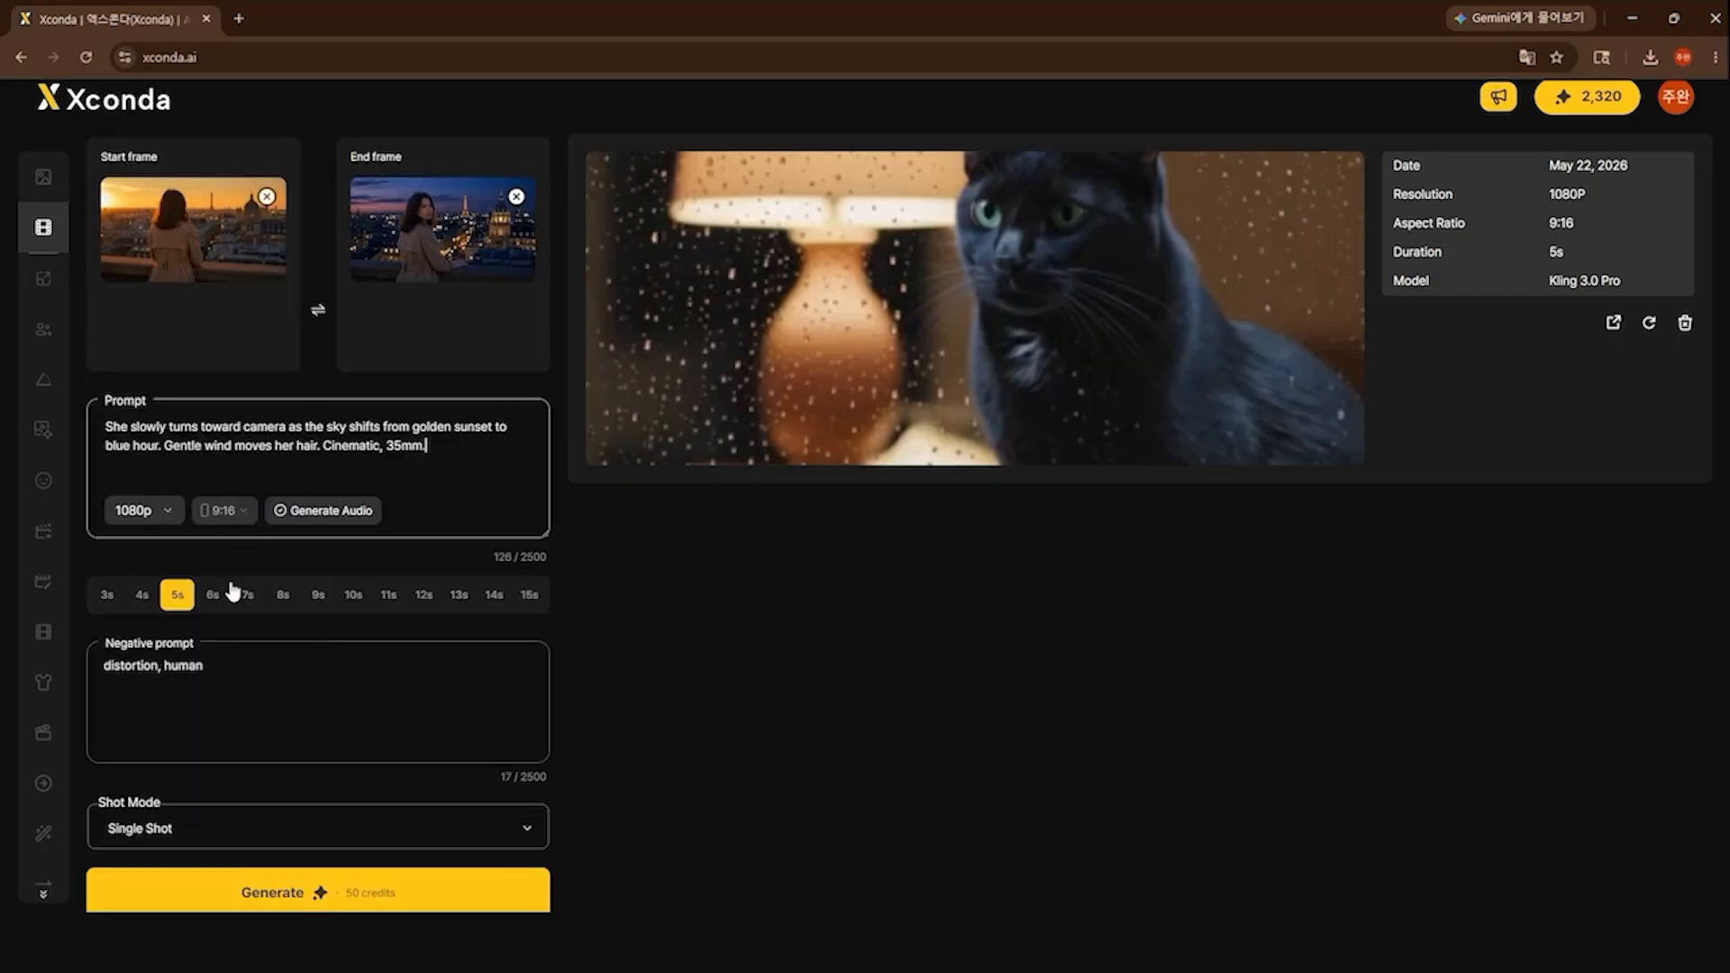
Step: Set the video size to 16:9 and clear the negative prompt
left_click(227, 510)
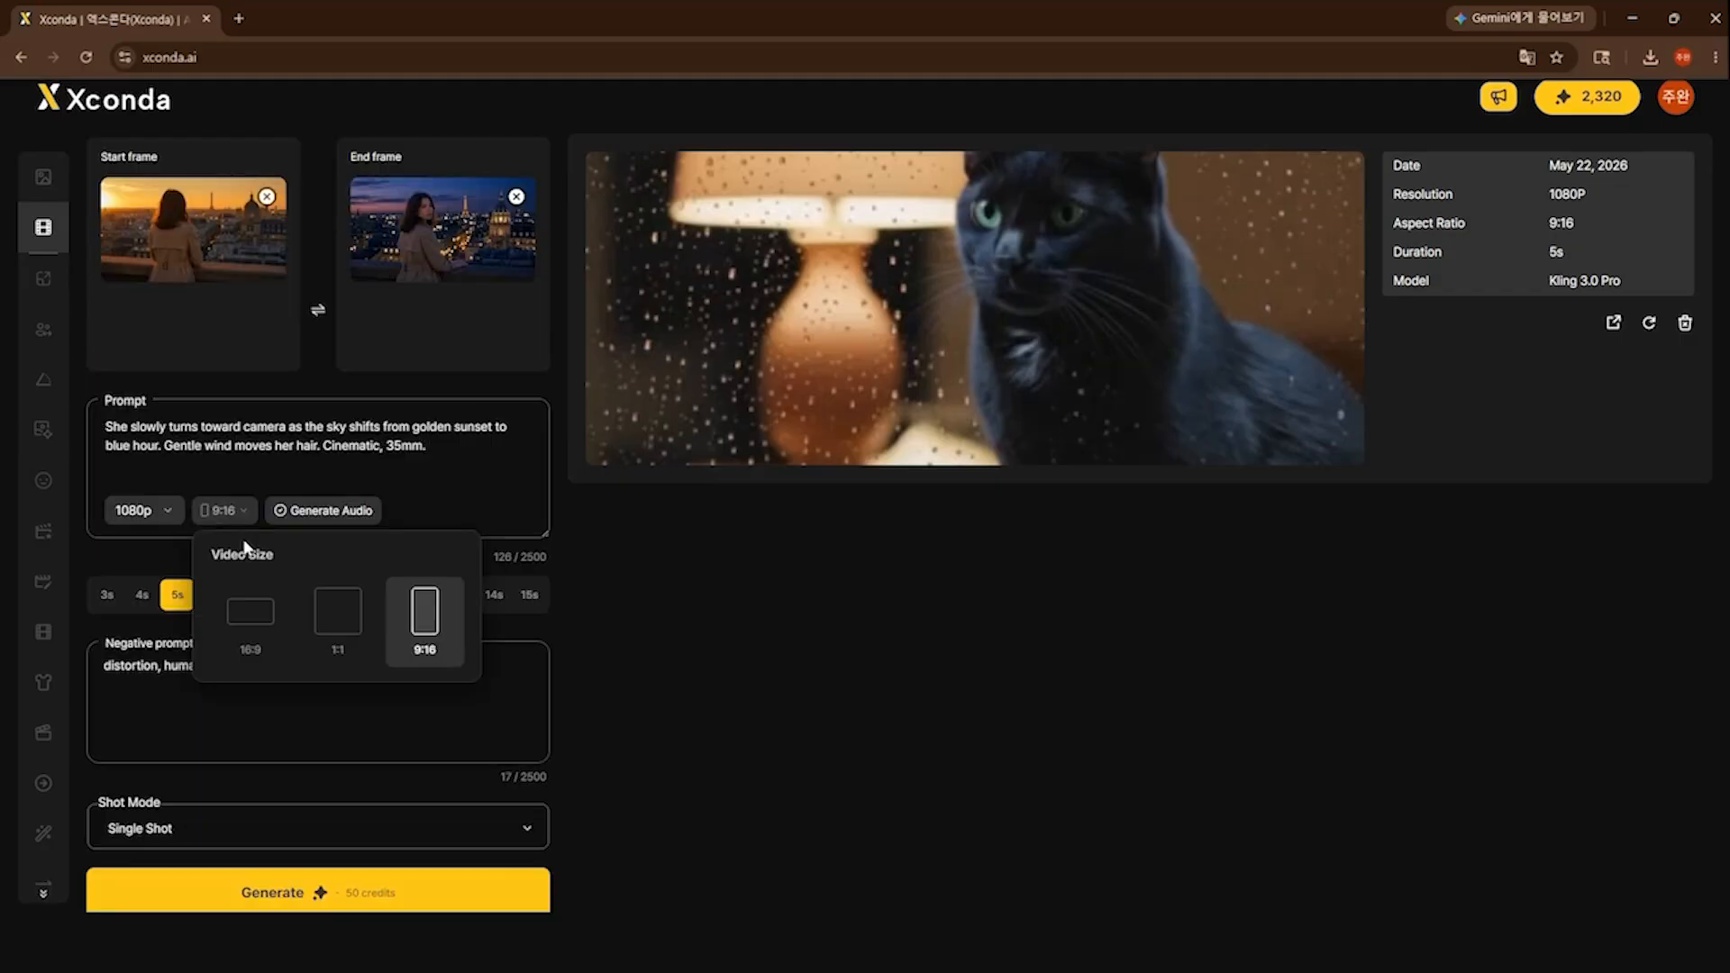
left_click(252, 608)
triple_click(239, 672)
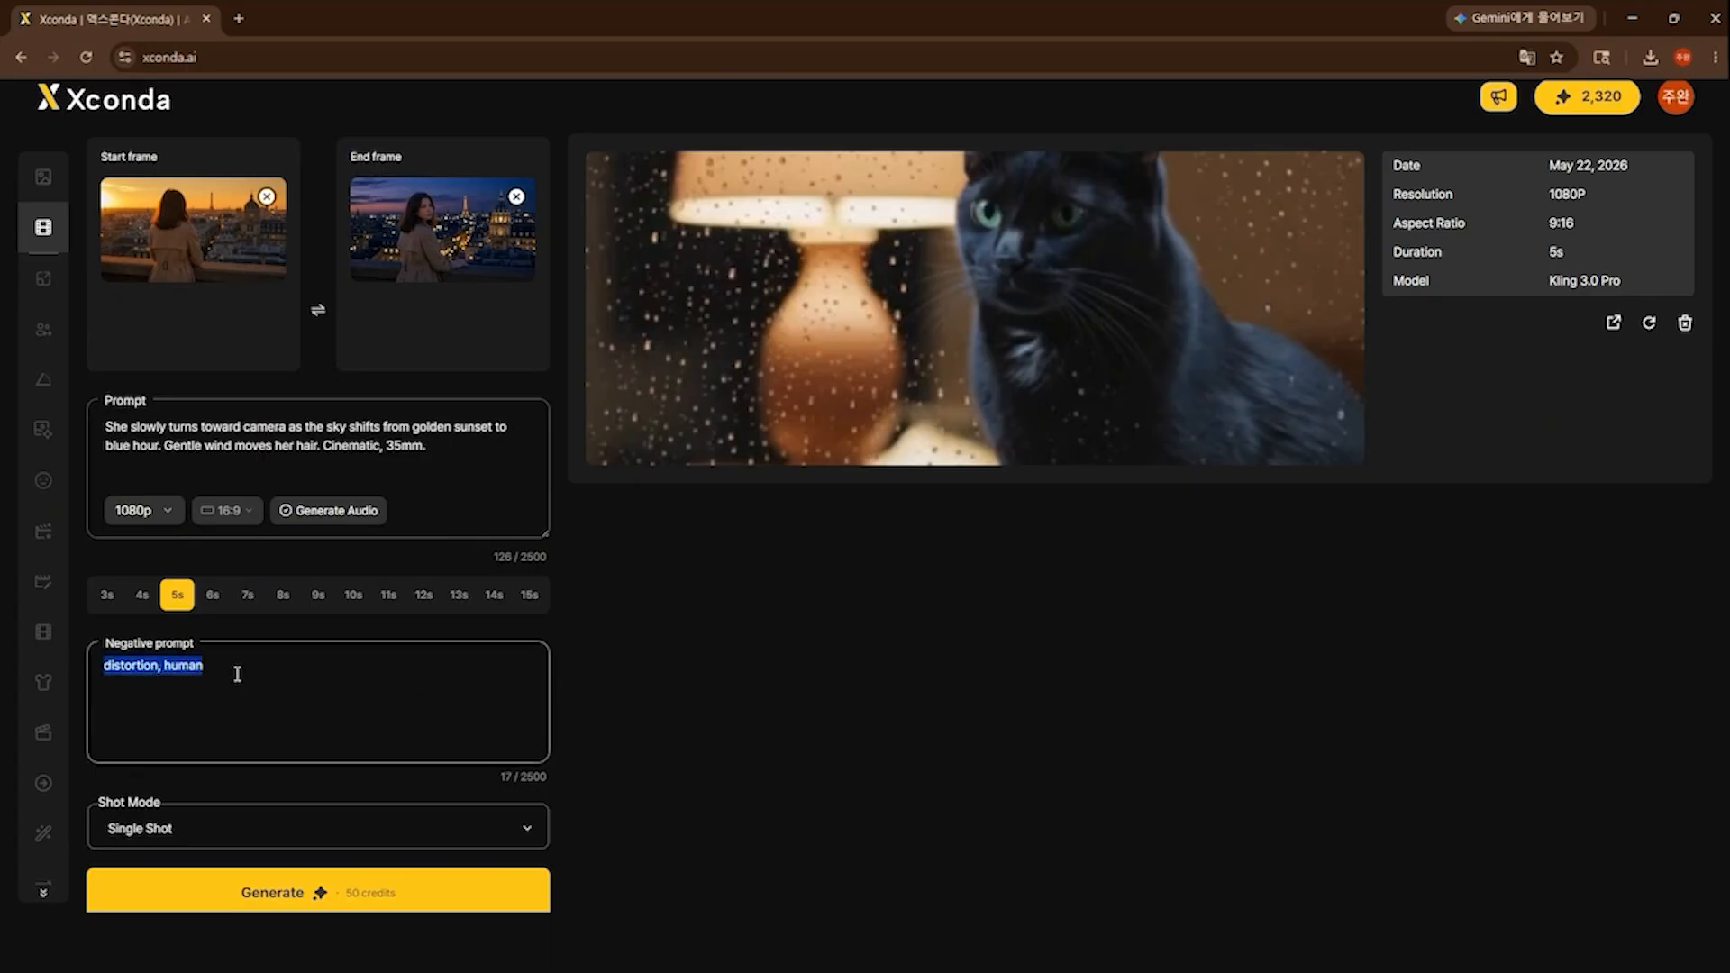
key("BackSpace")
Step: Generate a 10-second video from the two frames, using Smart Multi-Shot as the shot mode
scroll(456, 533, "up", 2)
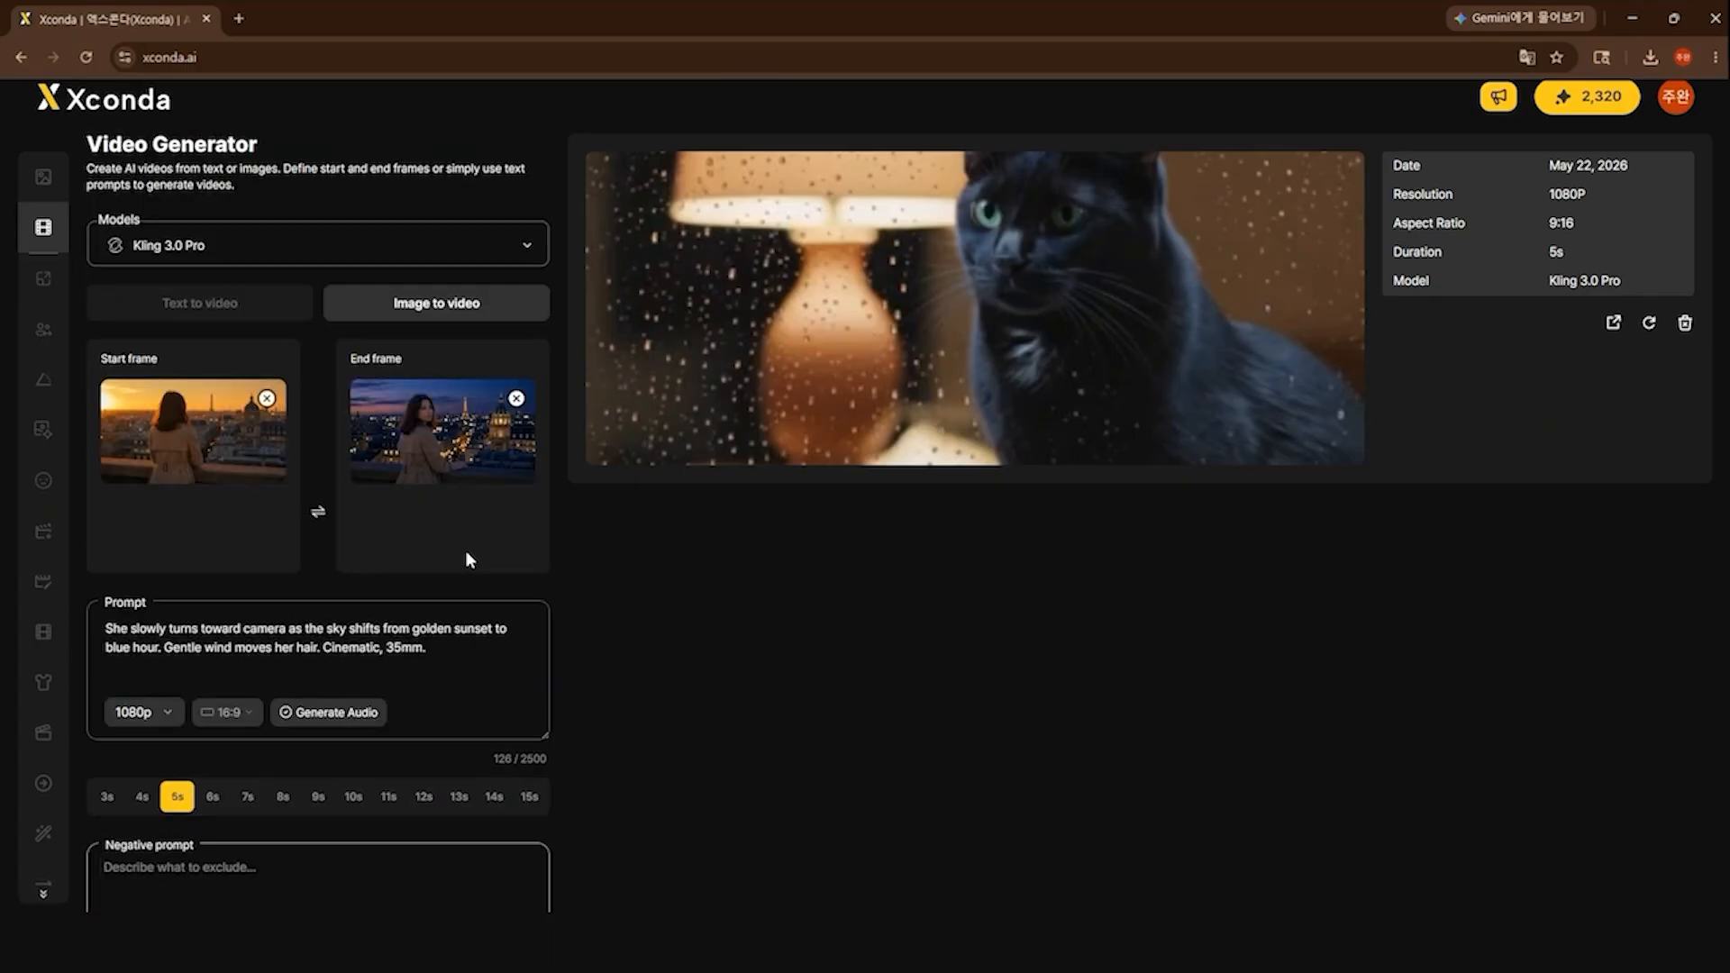
left_click(353, 796)
scroll(378, 820, "down", 3)
left_click(402, 842)
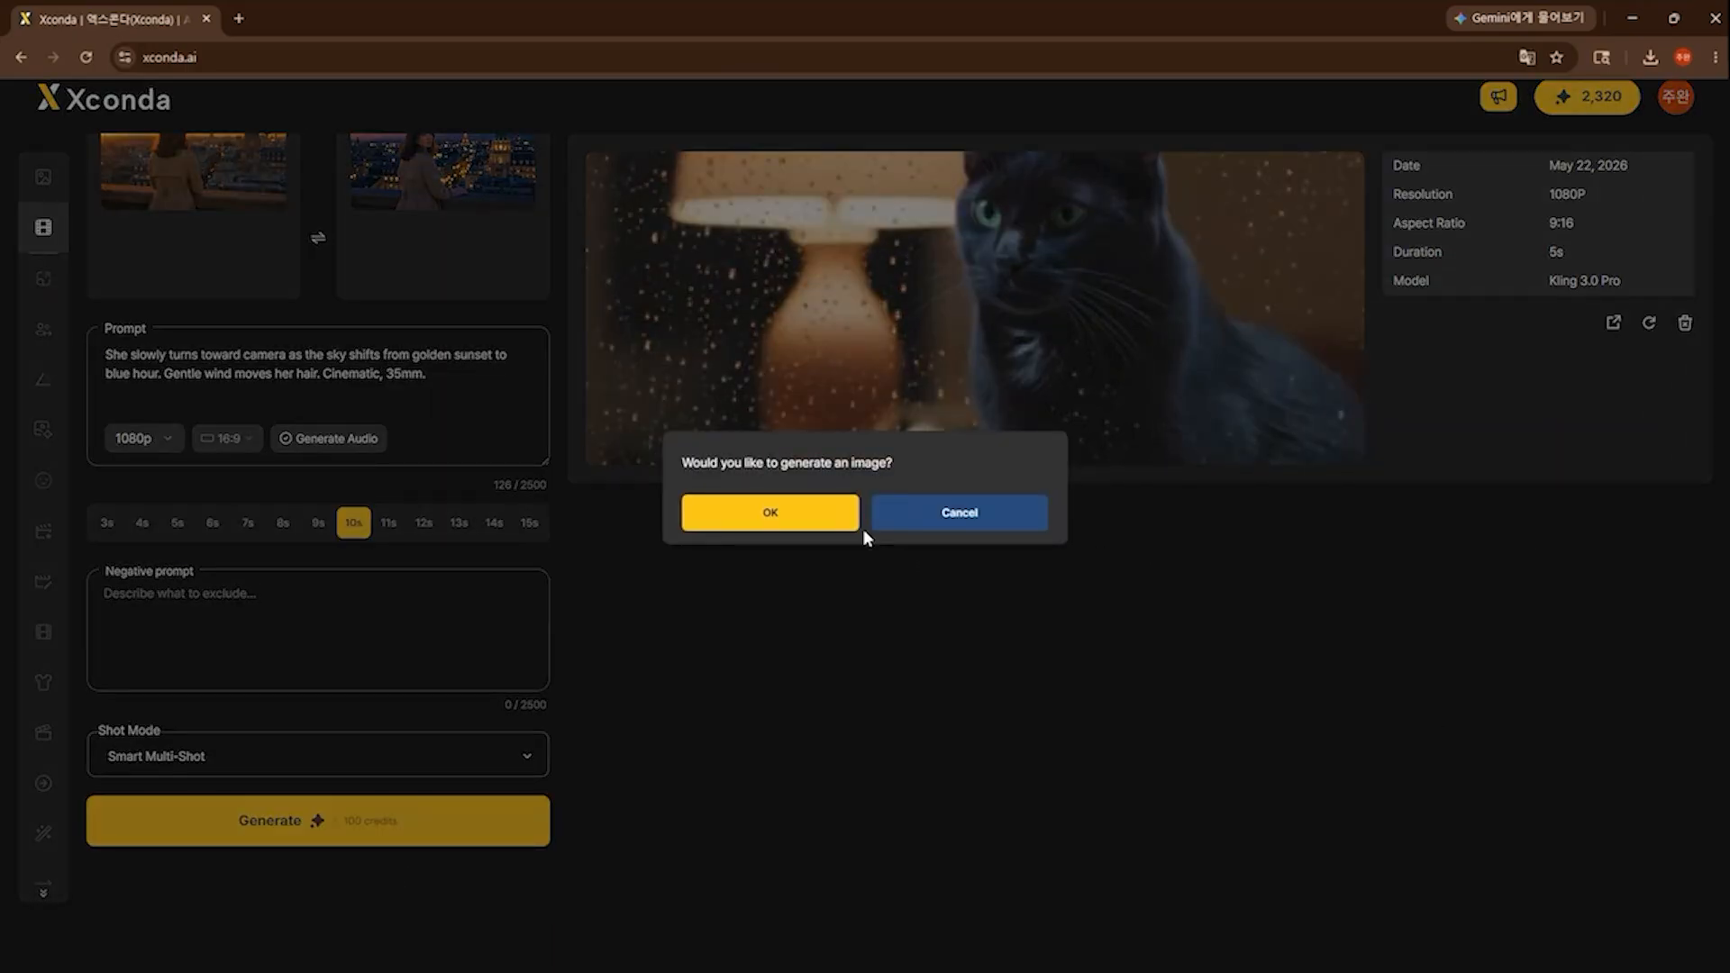
left_click(826, 521)
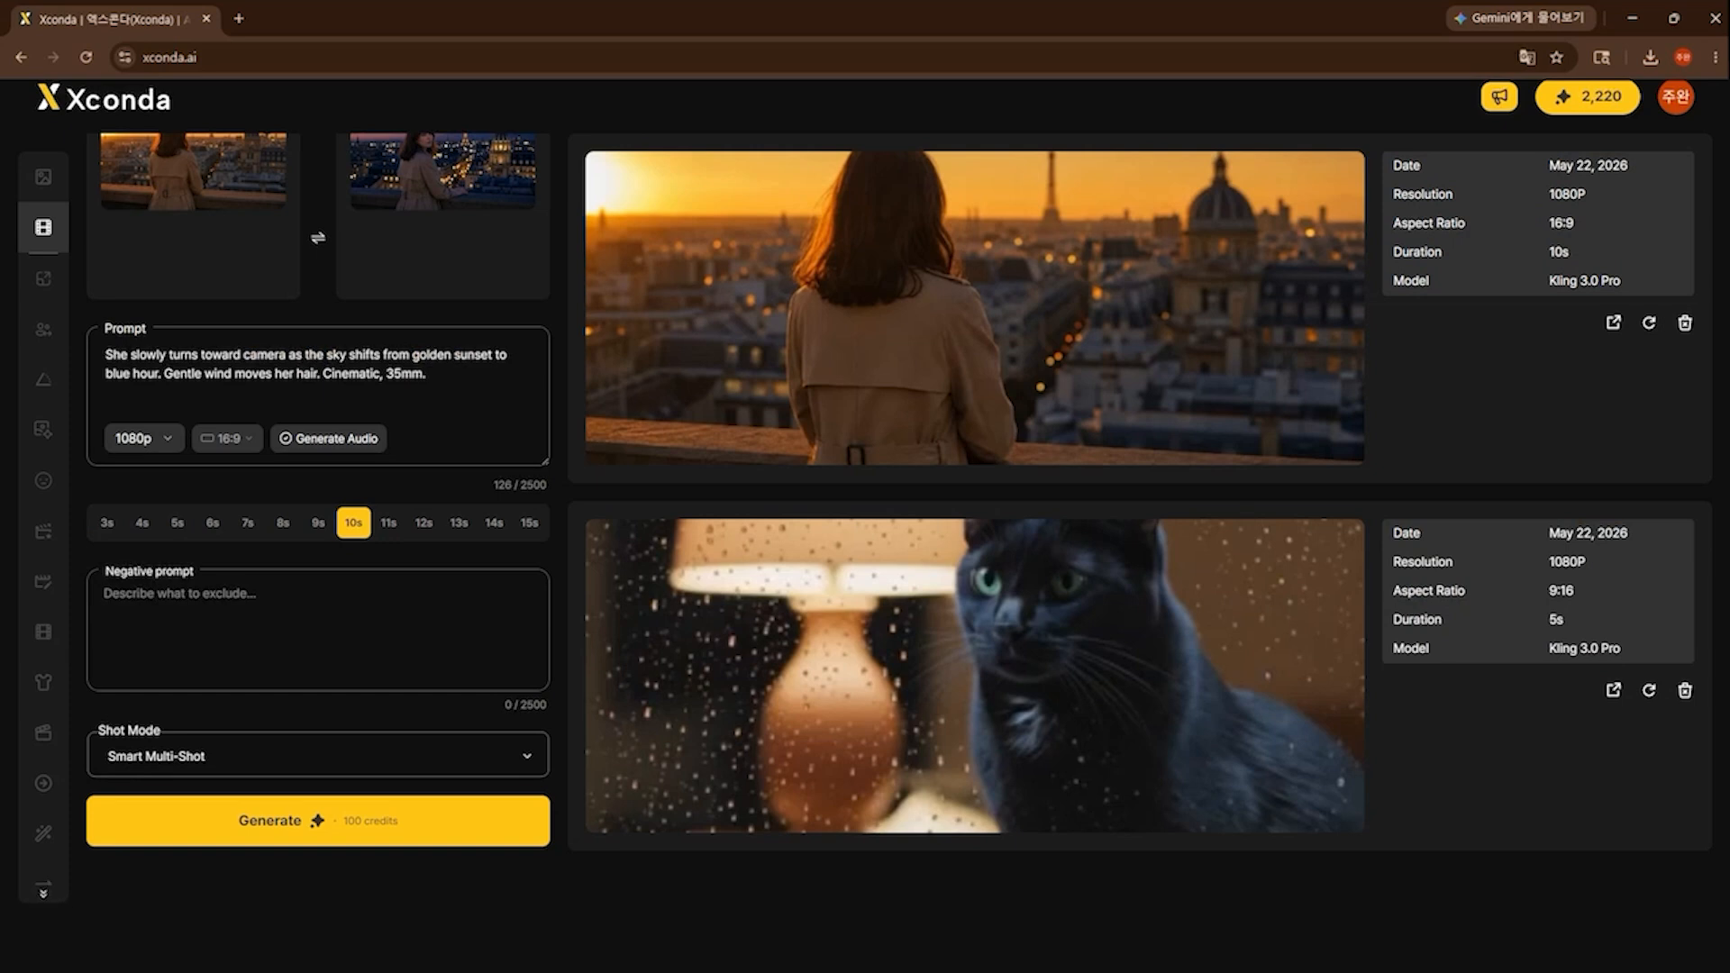
Step: Share the generated sunset skyline video and open its copied link in a new browser tab
mouse_move(1058, 288)
left_click(1613, 323)
left_click(788, 527)
left_click(787, 531)
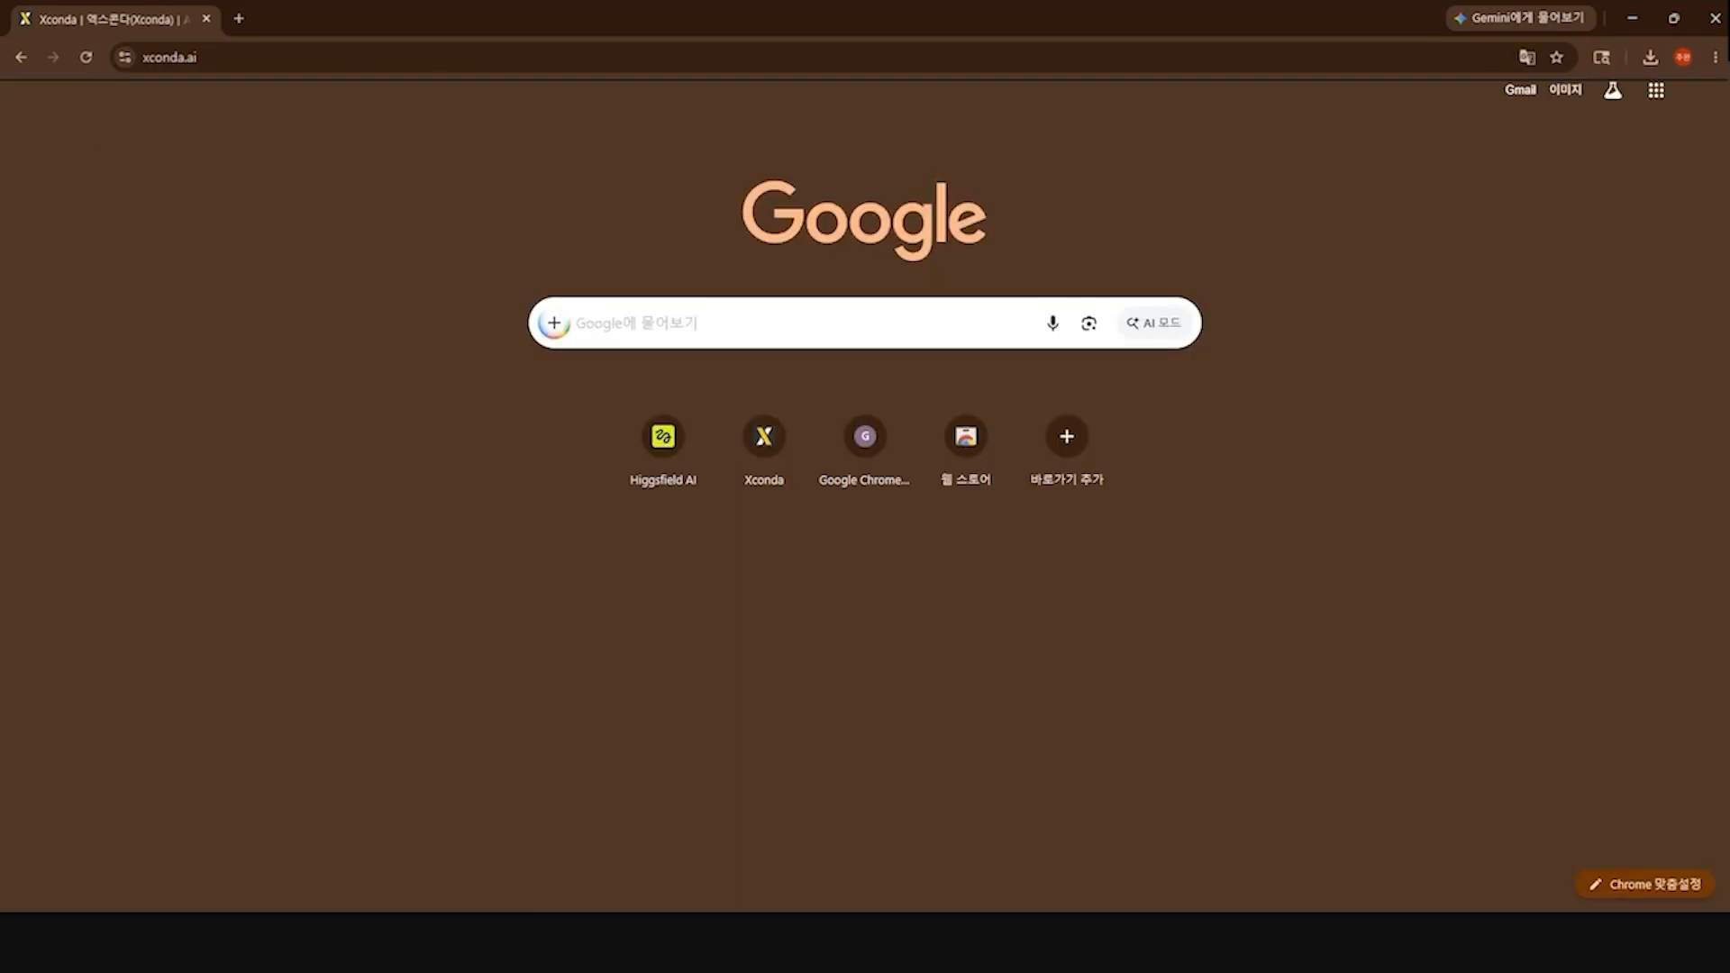
key("ctrl+v")
key("Return")
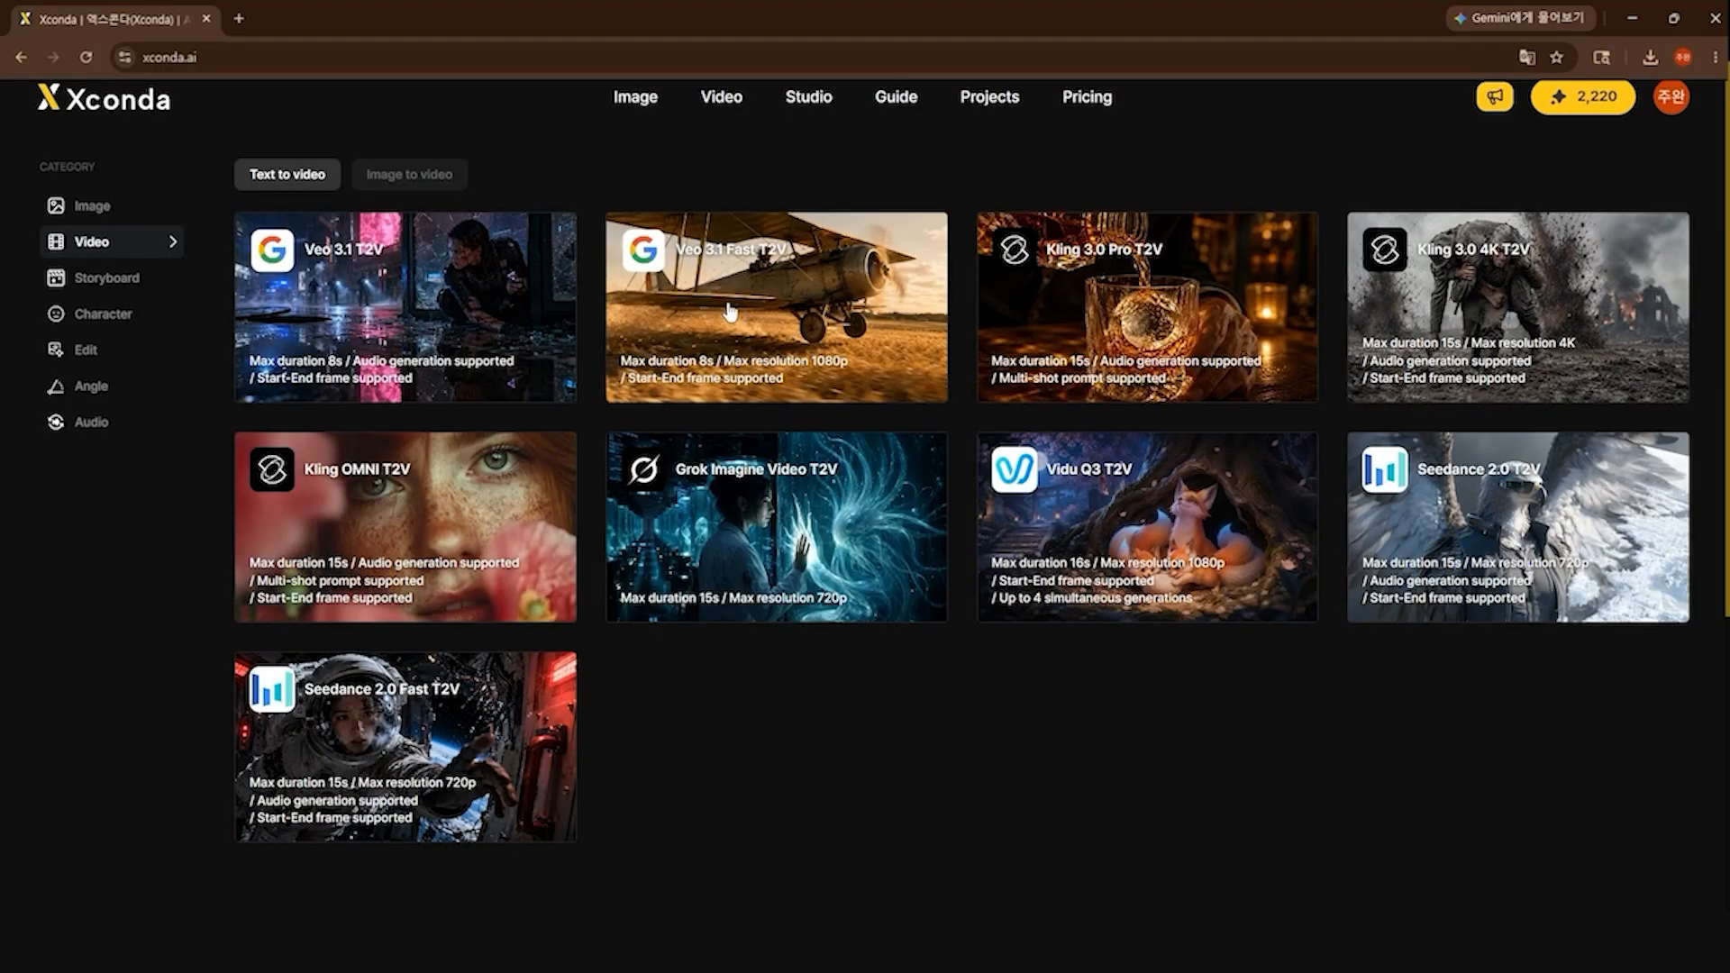
Step: Show the image-to-video models in the Video category
left_click(387, 174)
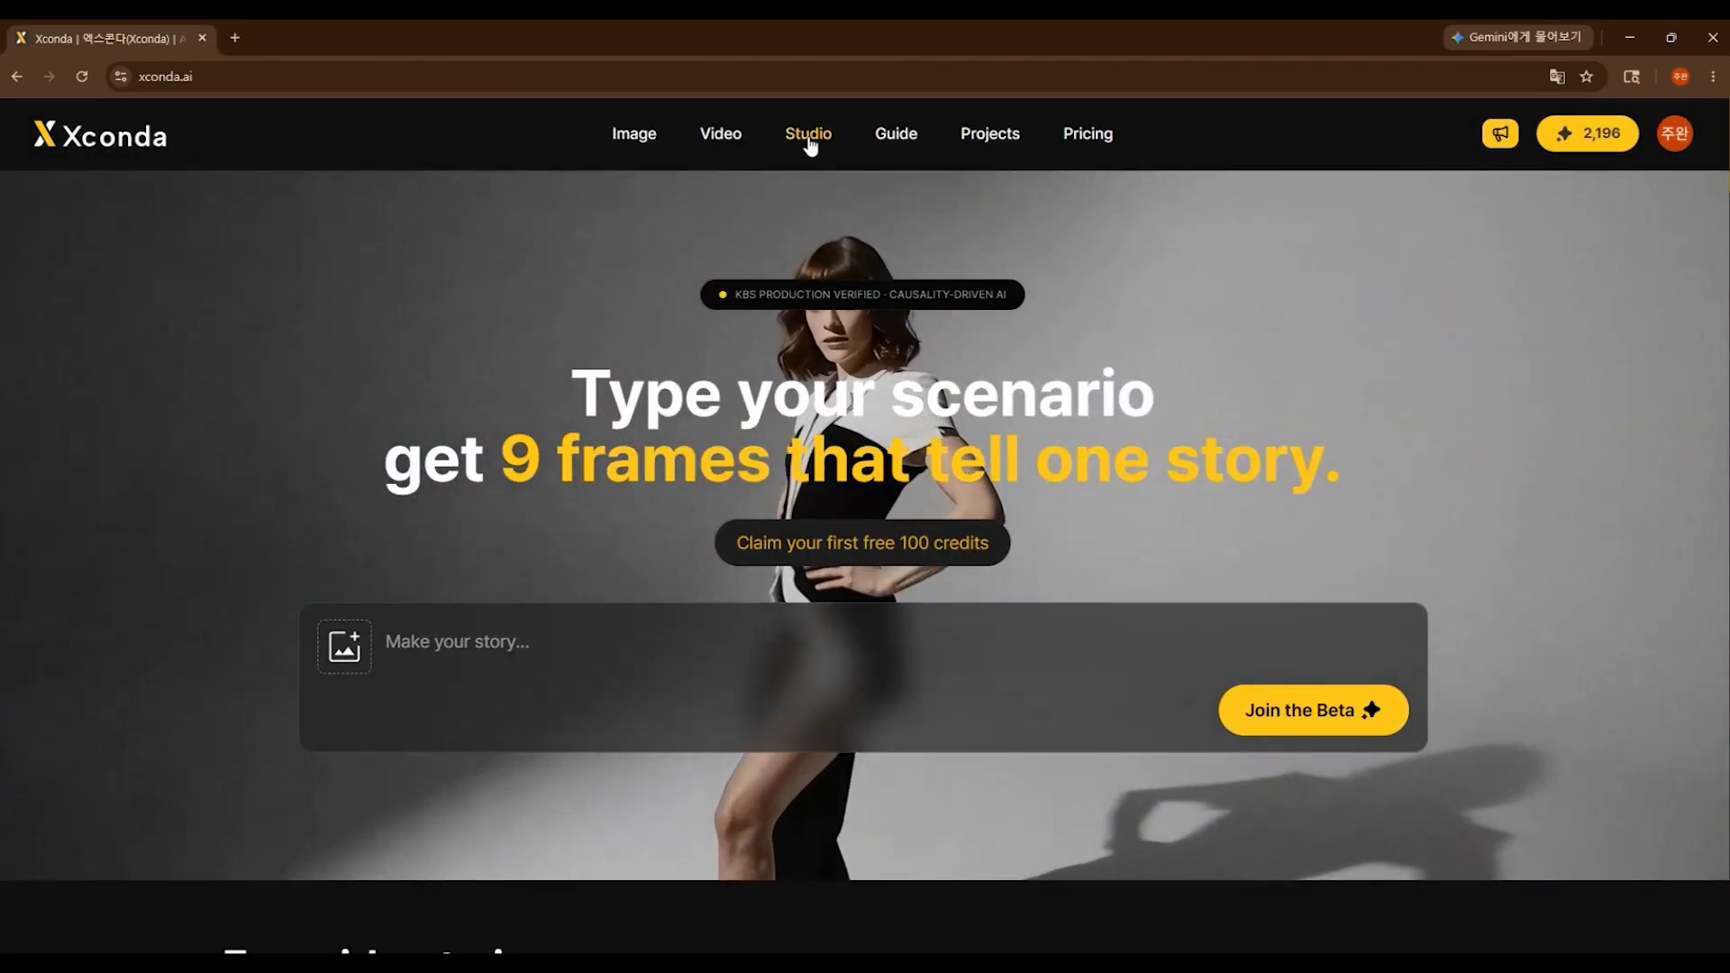
Step: Open the Upscaler tool from the Edit category of the Studio
left_click(810, 143)
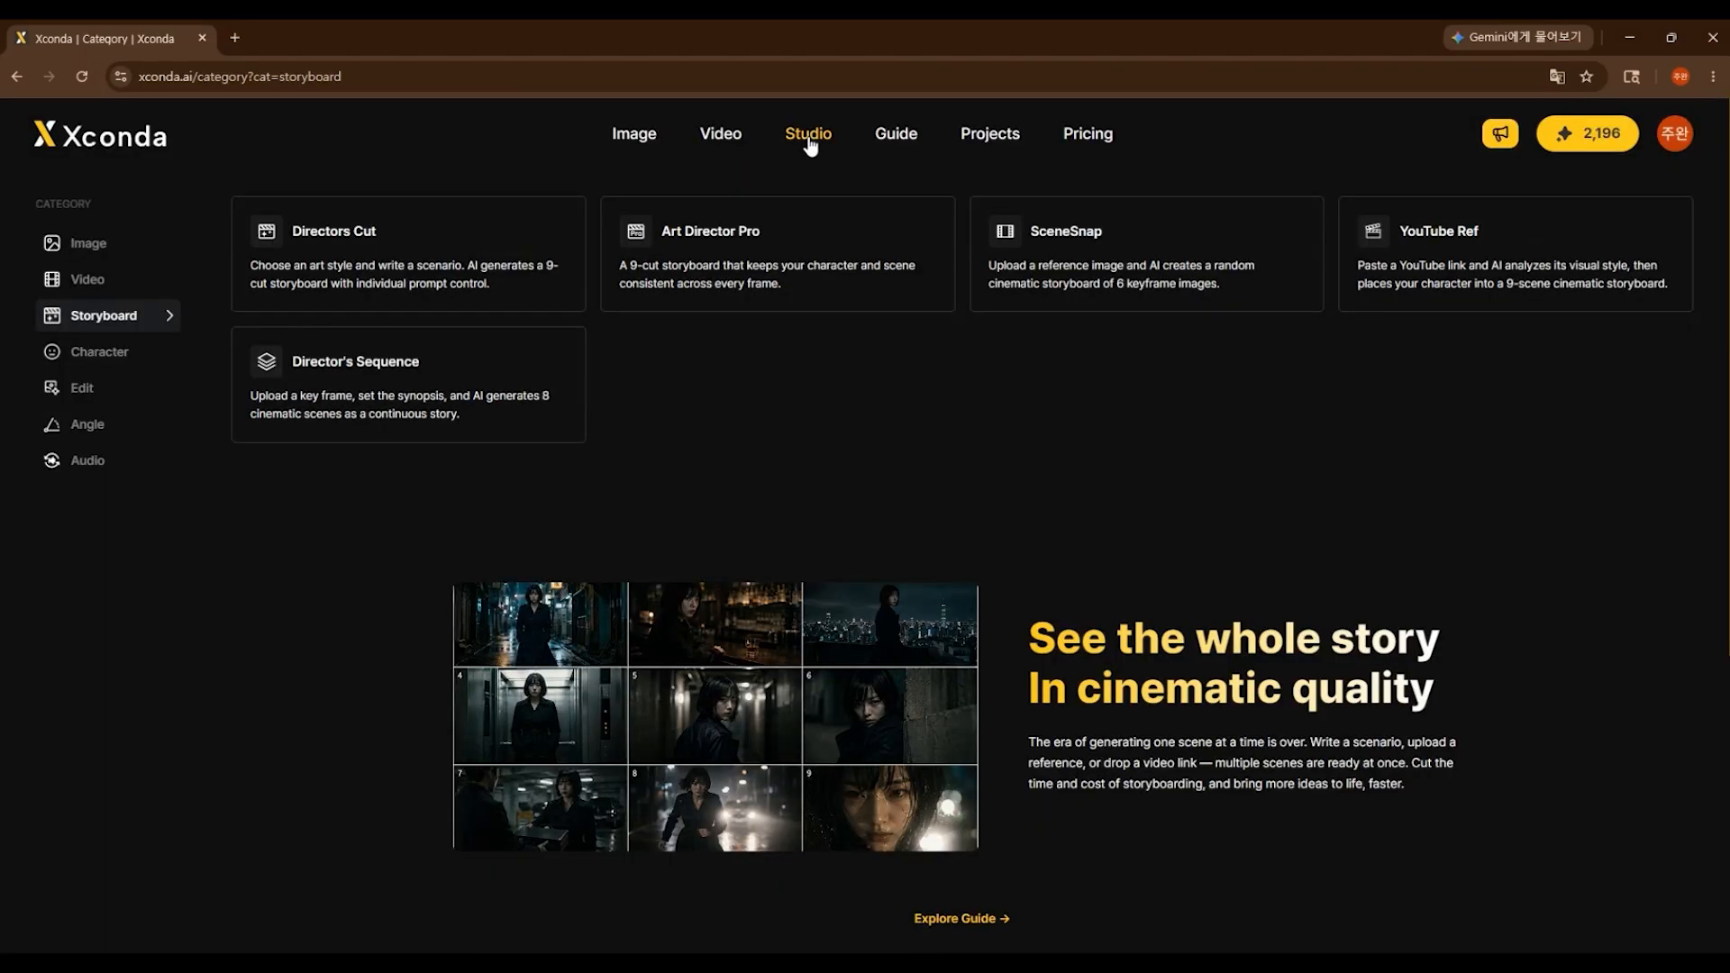
left_click(149, 389)
left_click(441, 293)
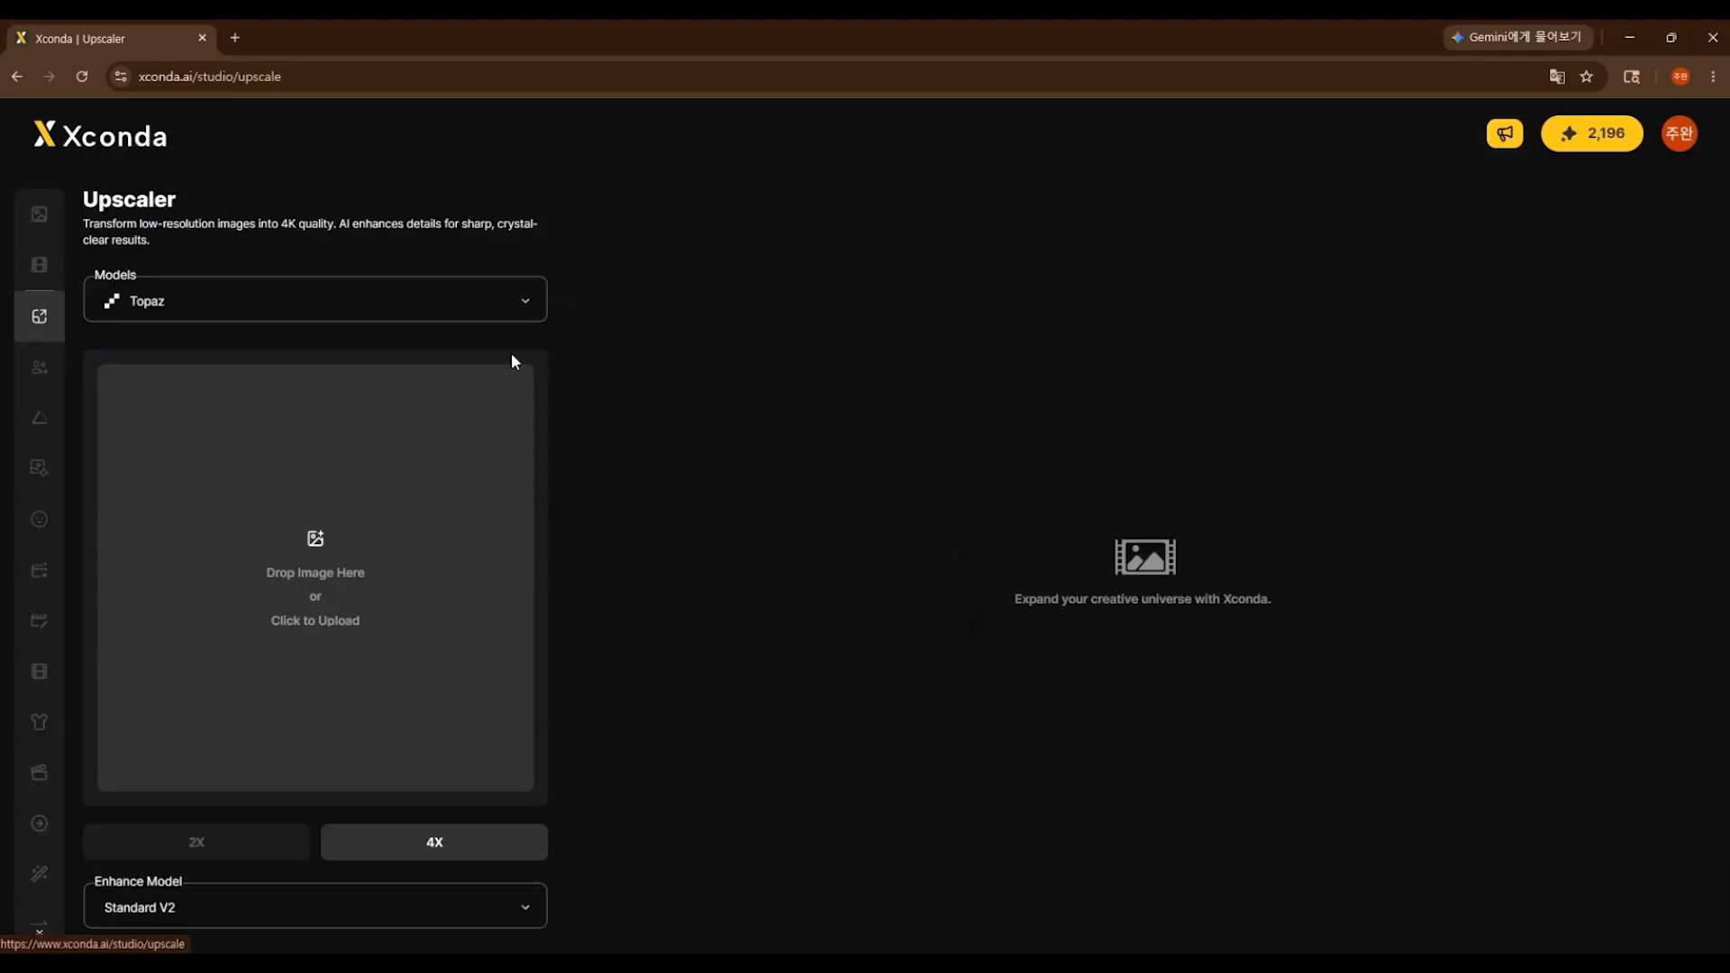
Step: Add the man's portrait to the Upscaler with the Topaz model and set the upscale factor to 4X
left_click(527, 306)
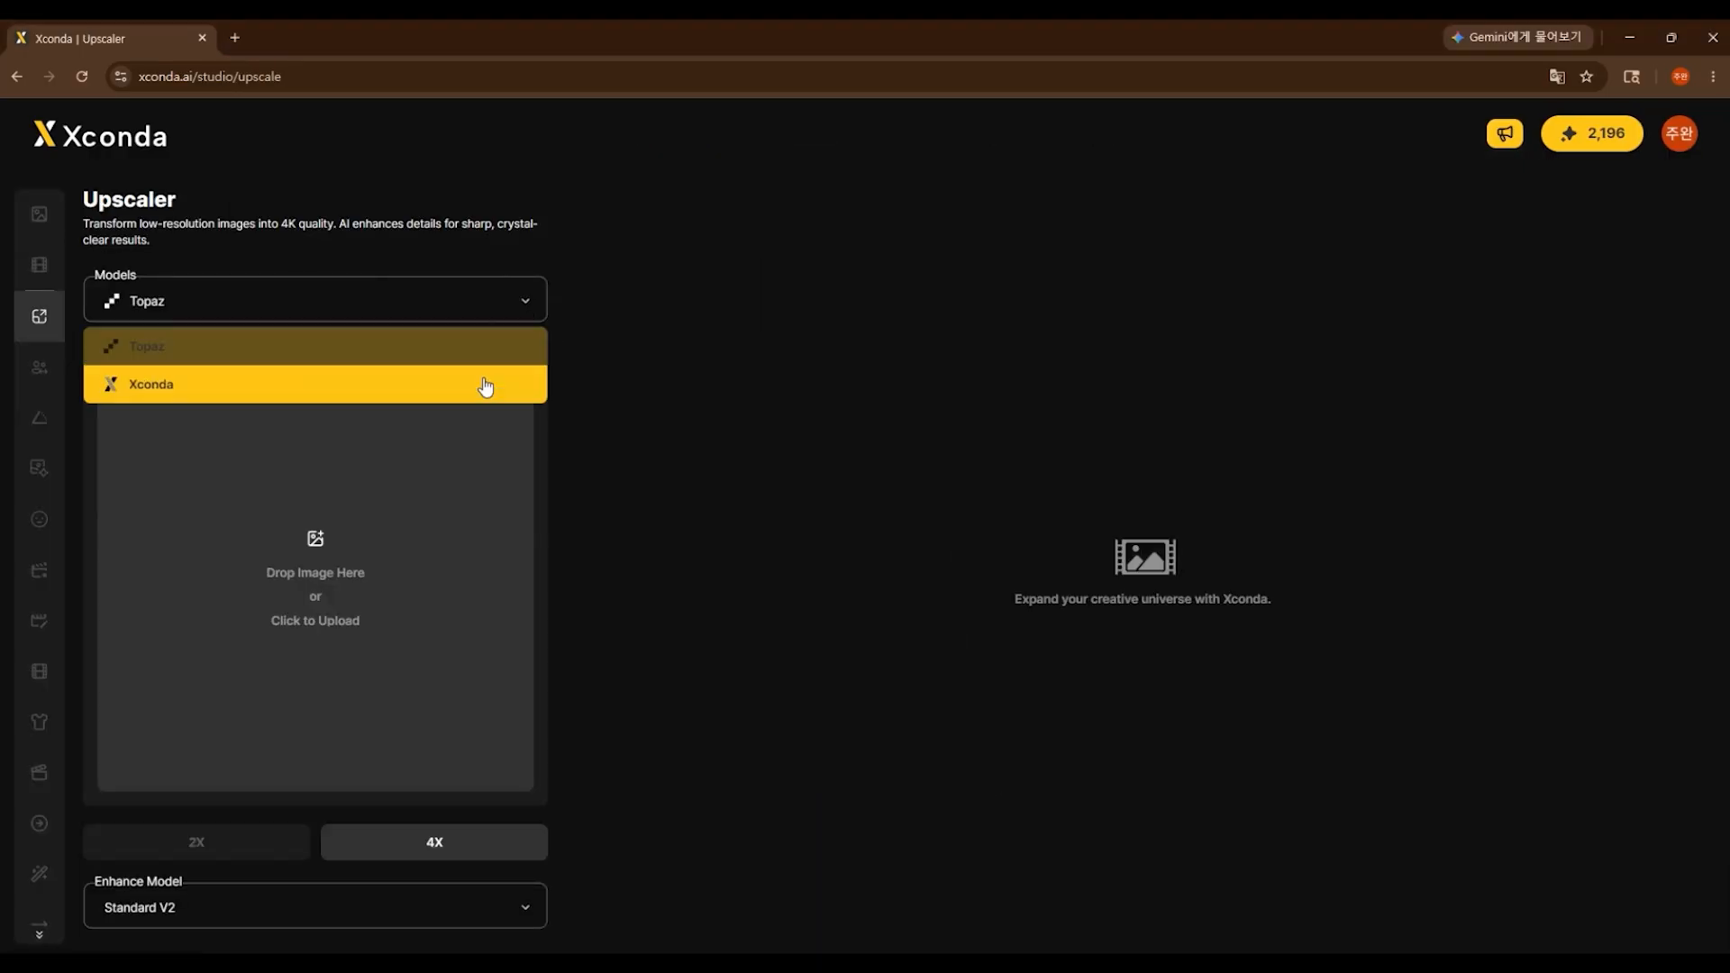
left_click_drag(1729, 521, 420, 515)
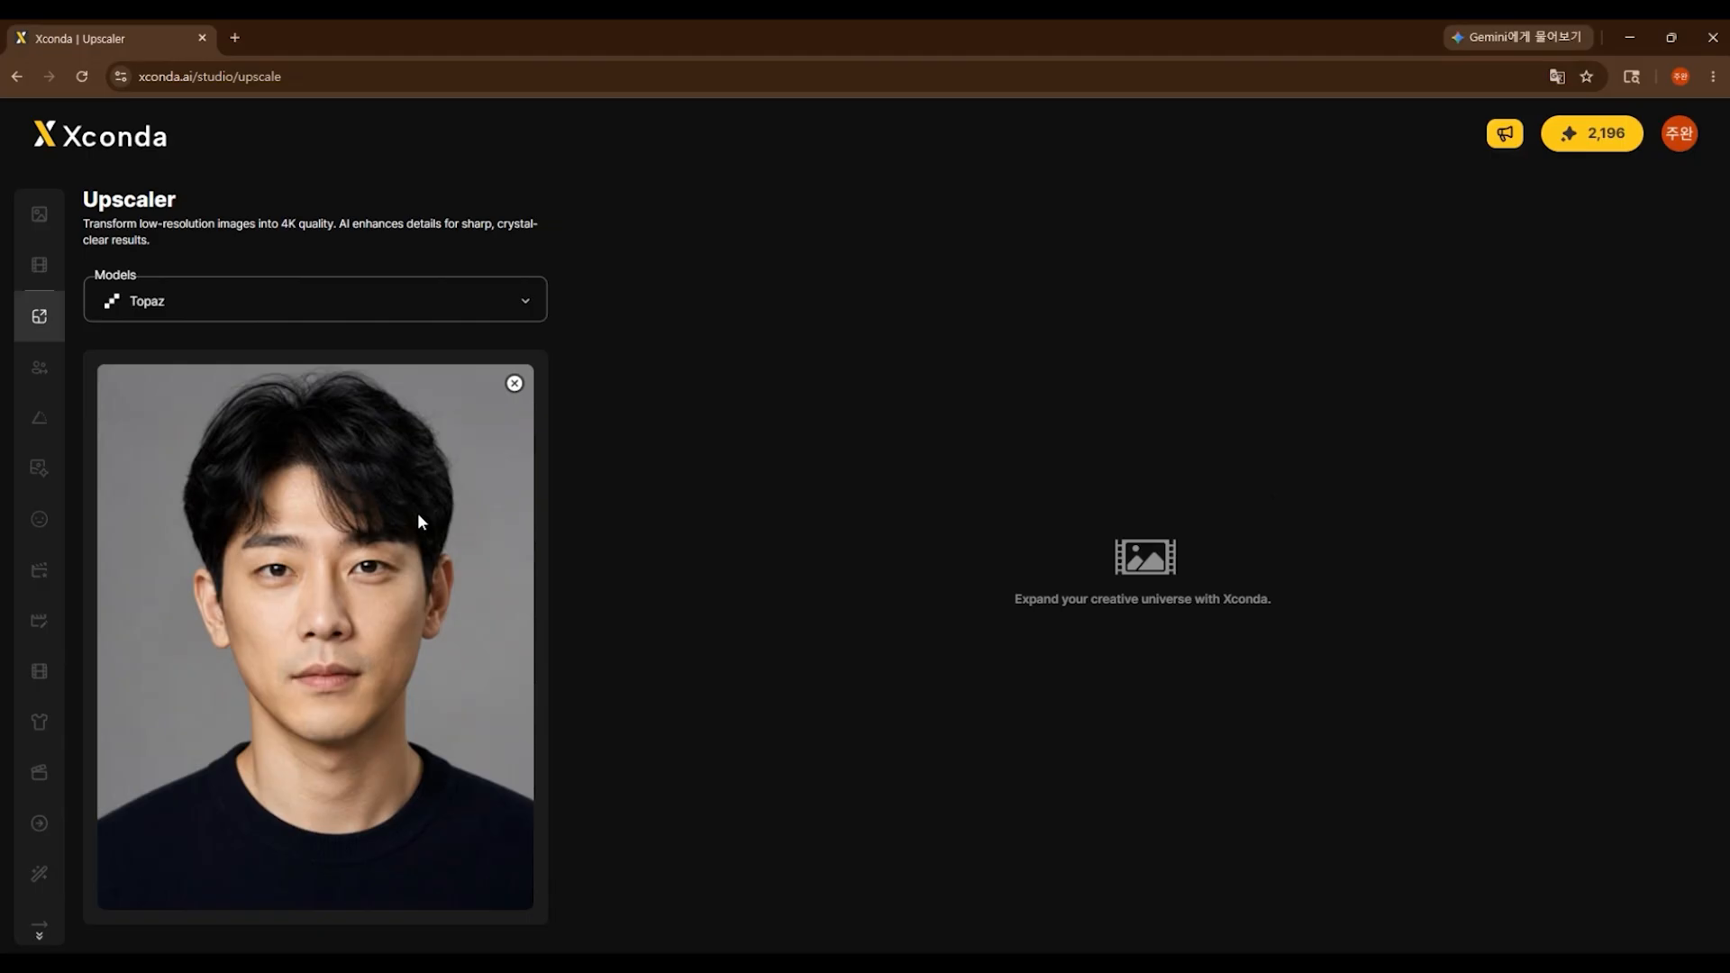
scroll(418, 512, "down", 5)
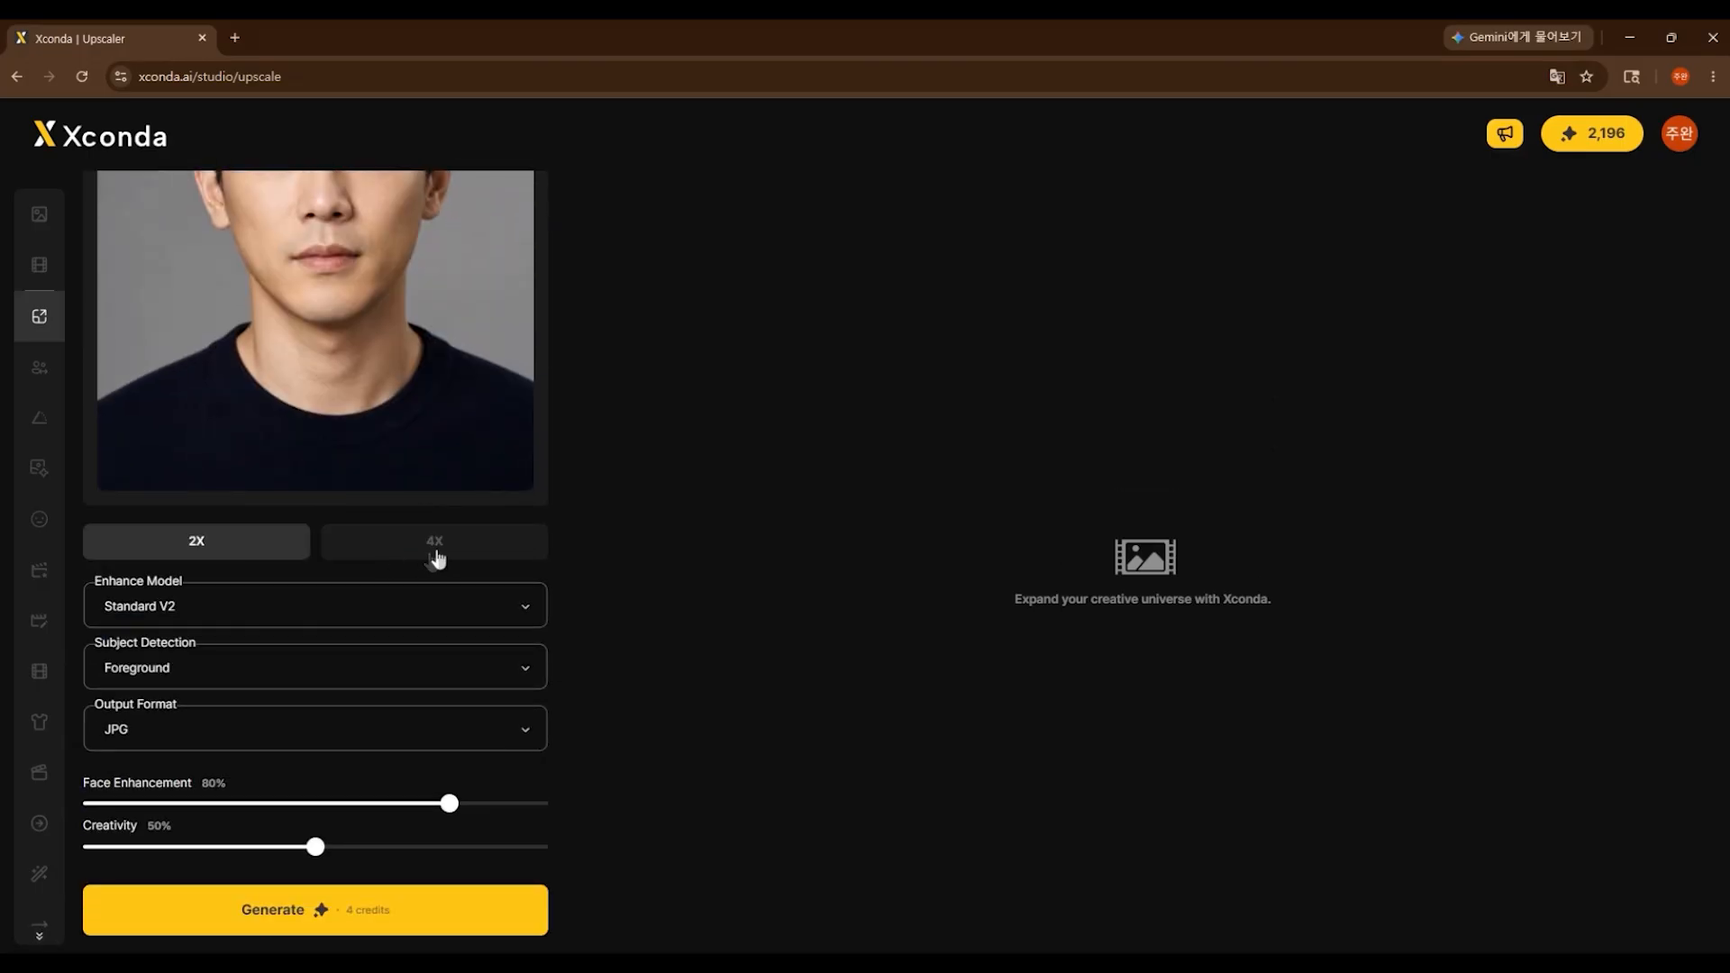
left_click(437, 550)
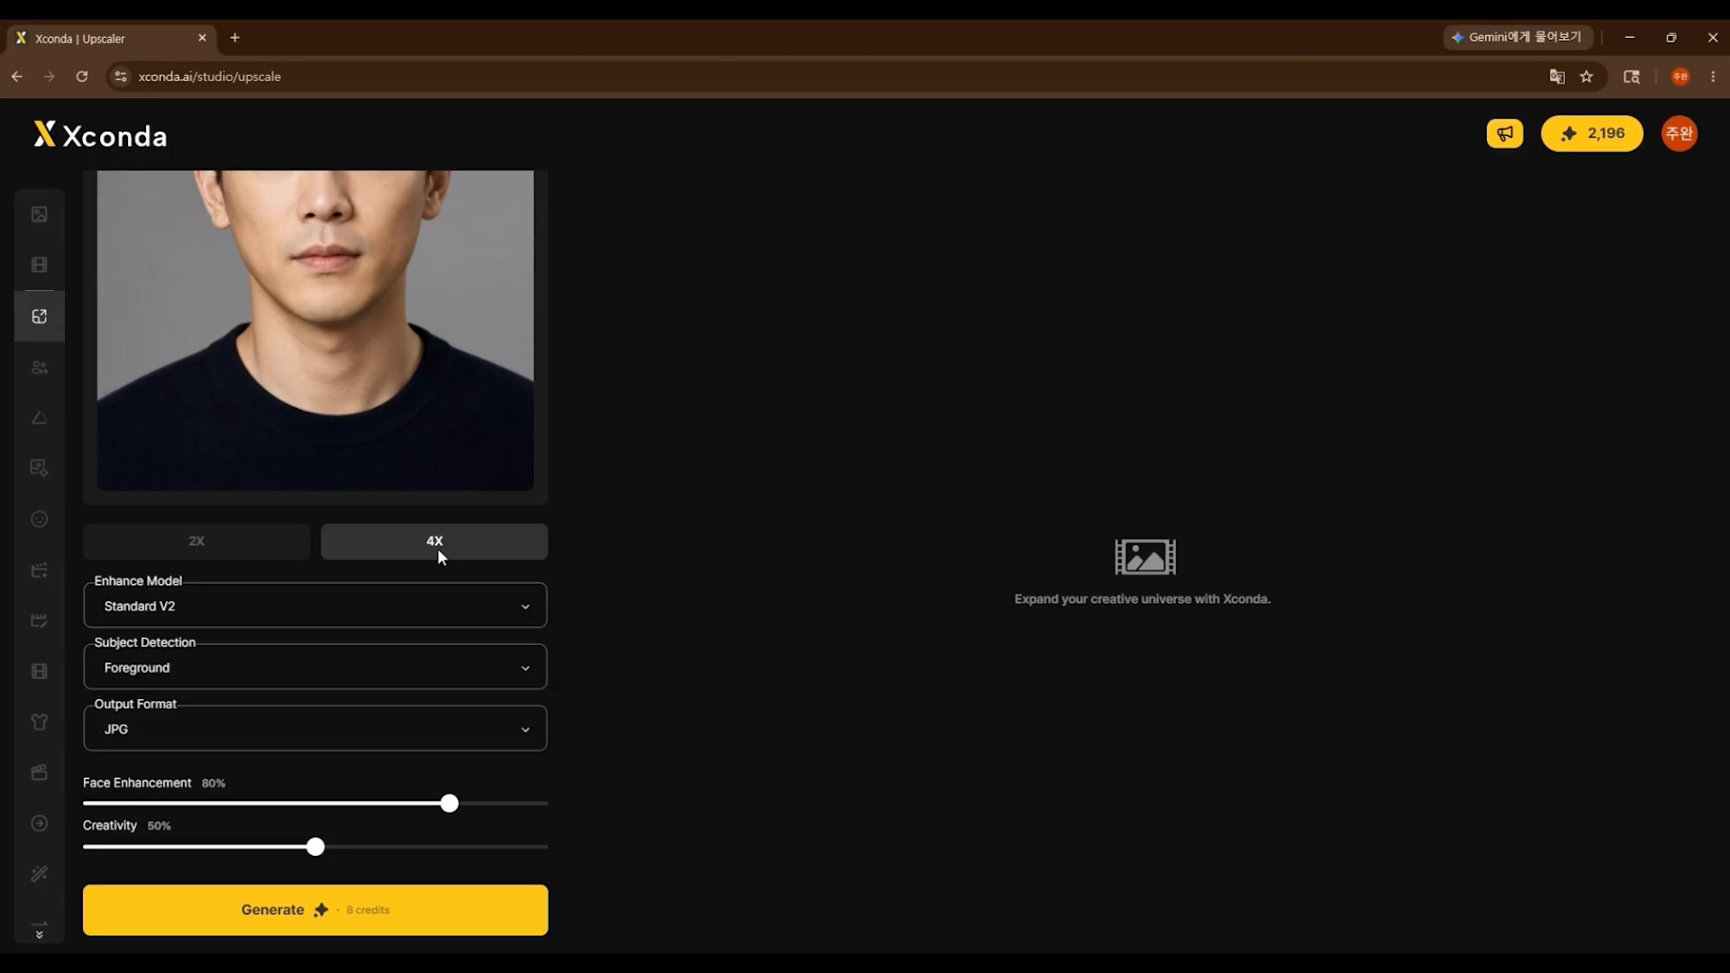
Step: Set the enhance model to High Fidelity V2, subject detection to All and the output format to PNG
left_click(412, 622)
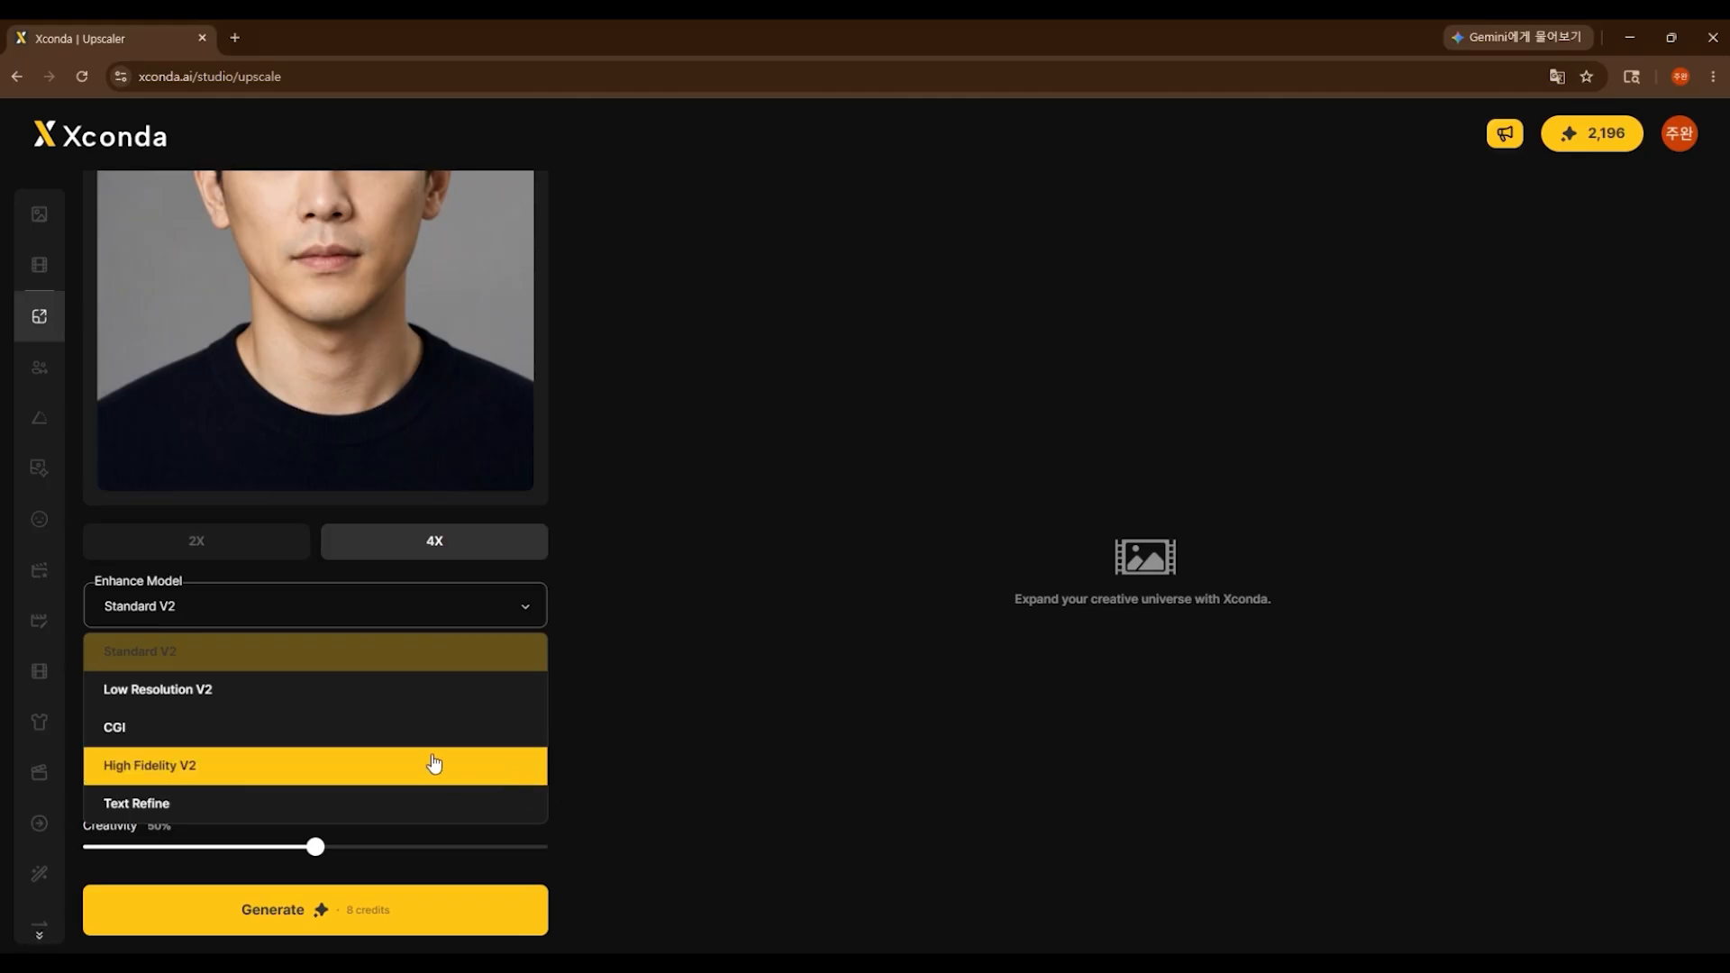
left_click(436, 765)
left_click(359, 667)
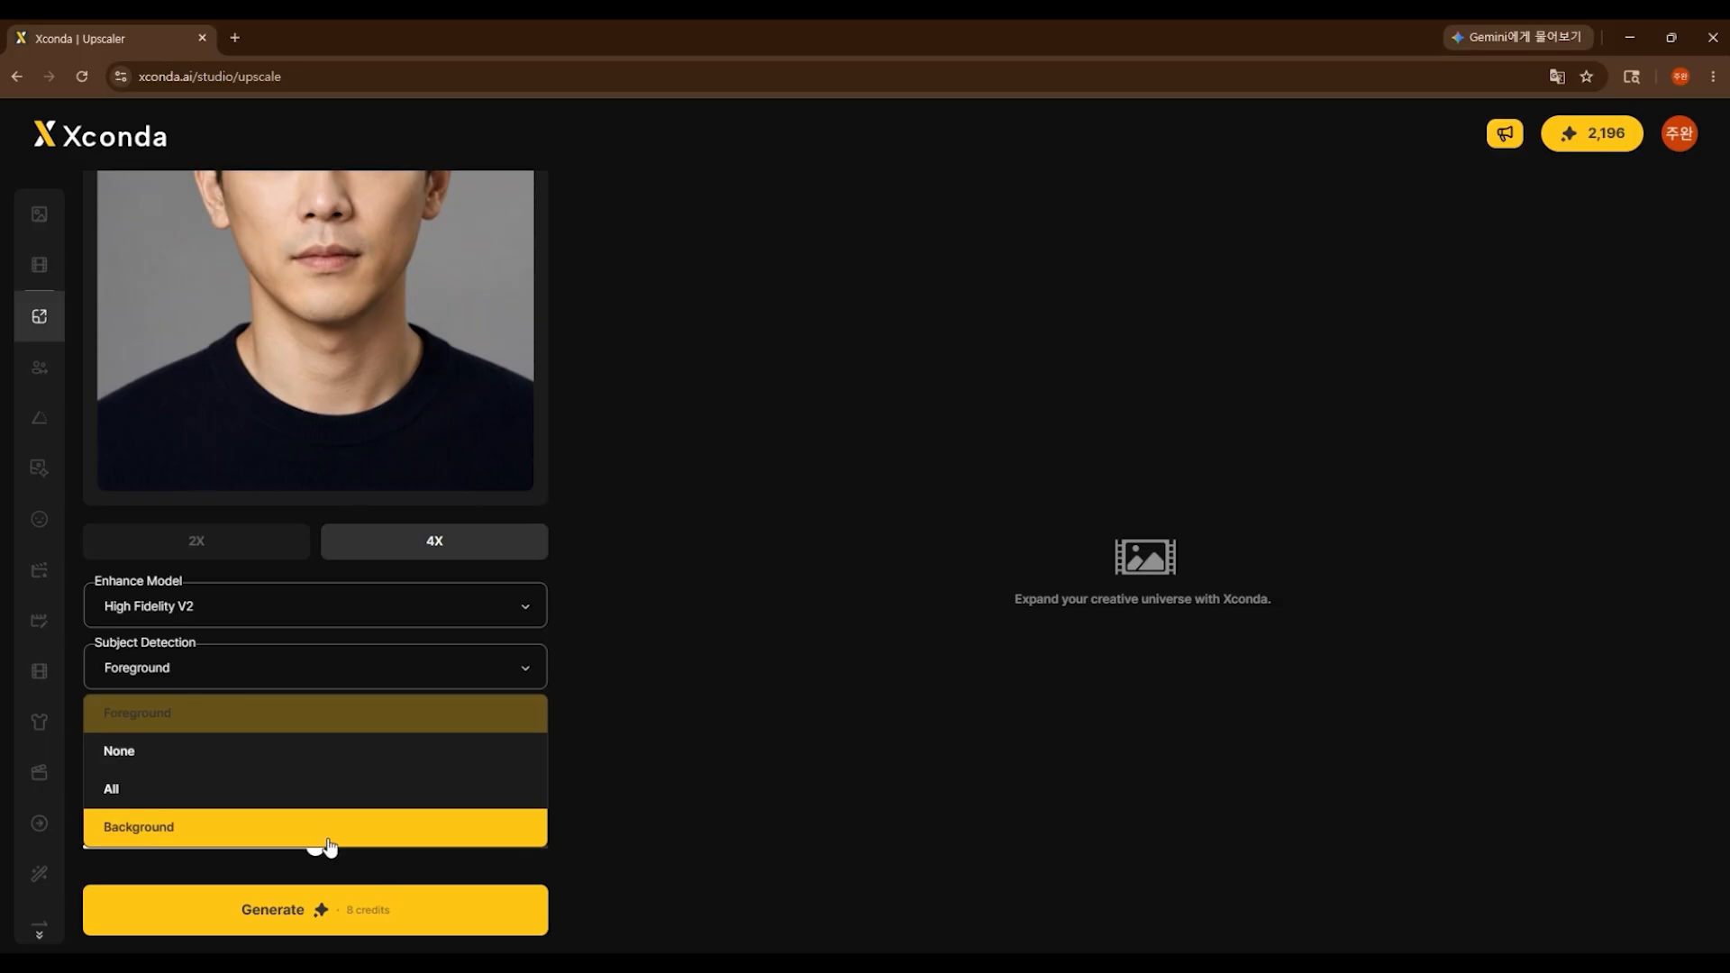
left_click(353, 790)
left_click(378, 746)
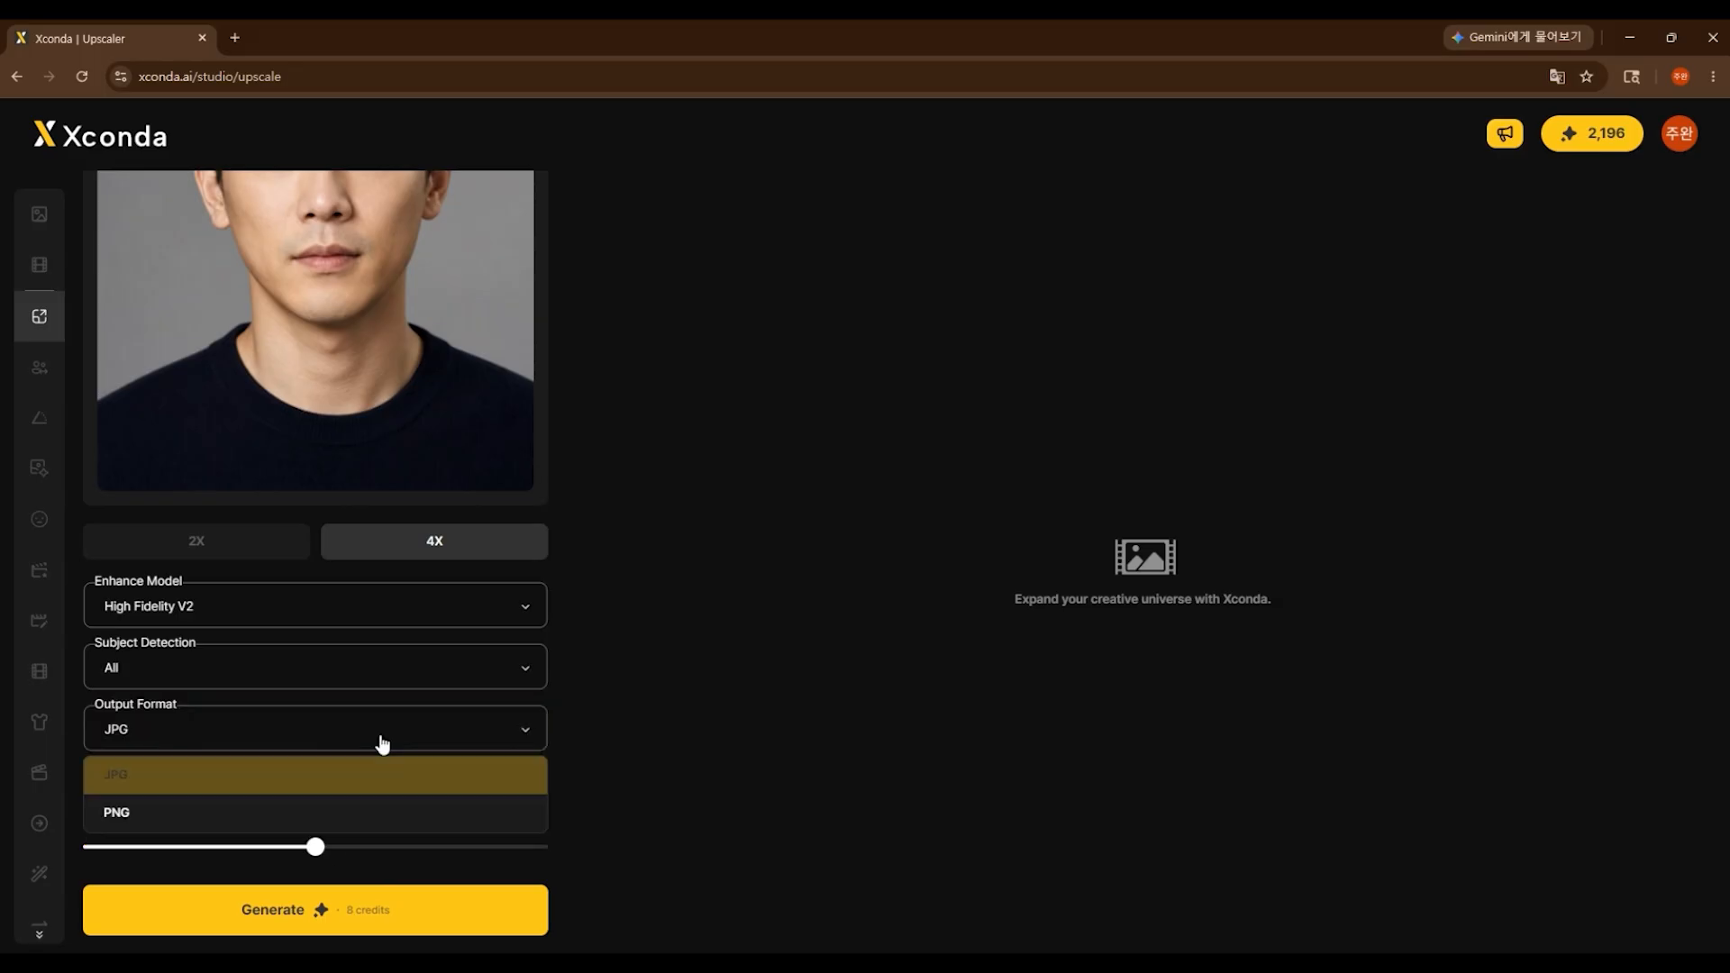
left_click(376, 817)
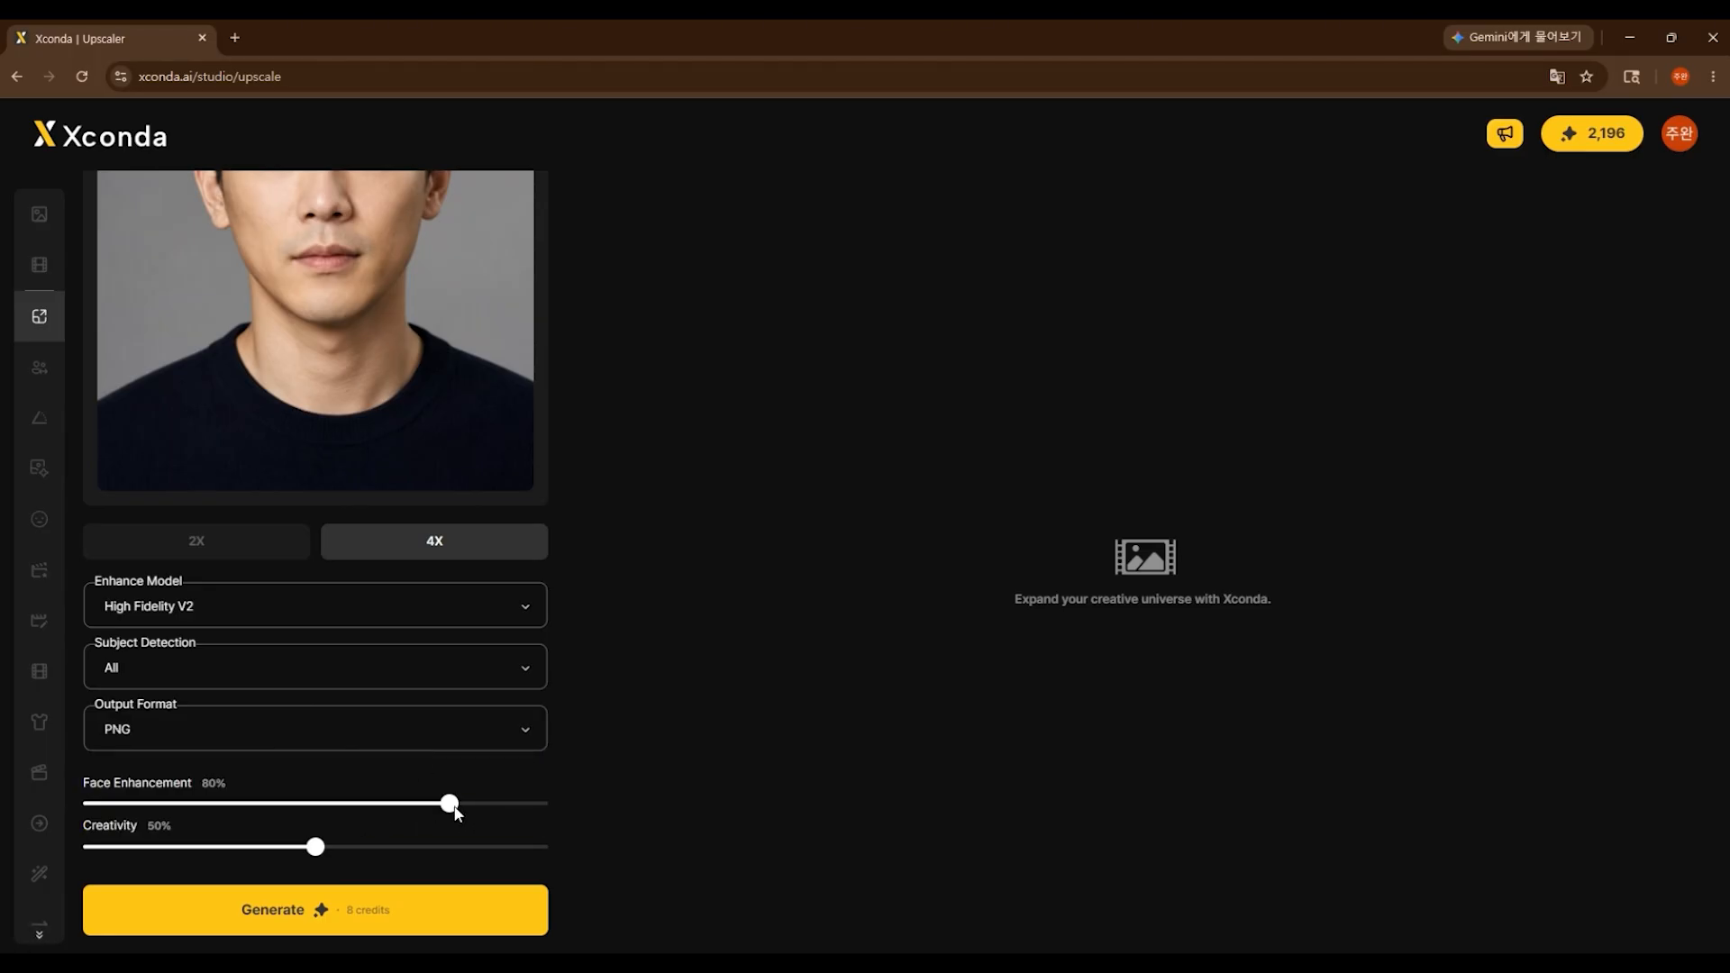
Step: Generate the upscaled portrait with face enhancement at 80% and creativity at 50%, confirming the generation
mouse_move(450, 804)
left_mouse_down()
mouse_move(207, 815)
mouse_move(518, 819)
mouse_move(227, 814)
mouse_move(451, 813)
left_mouse_up()
mouse_move(326, 847)
left_mouse_down()
mouse_move(476, 847)
mouse_move(228, 848)
mouse_move(512, 854)
mouse_move(323, 862)
left_mouse_up()
left_click(436, 908)
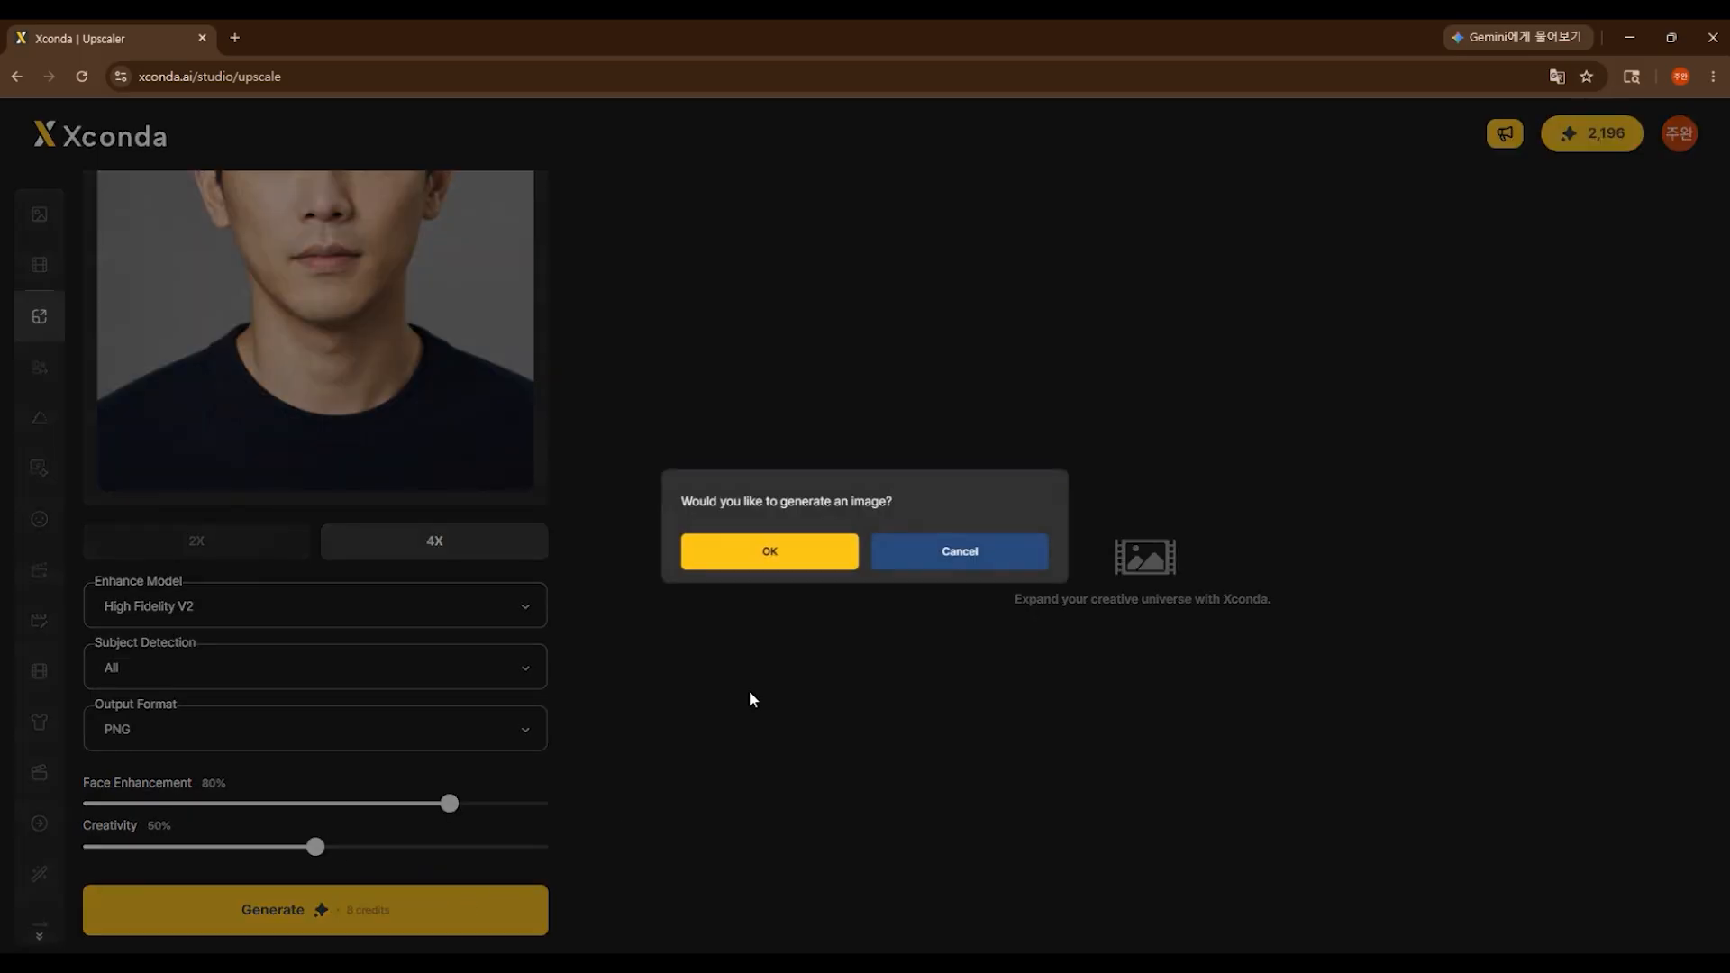
left_click(781, 562)
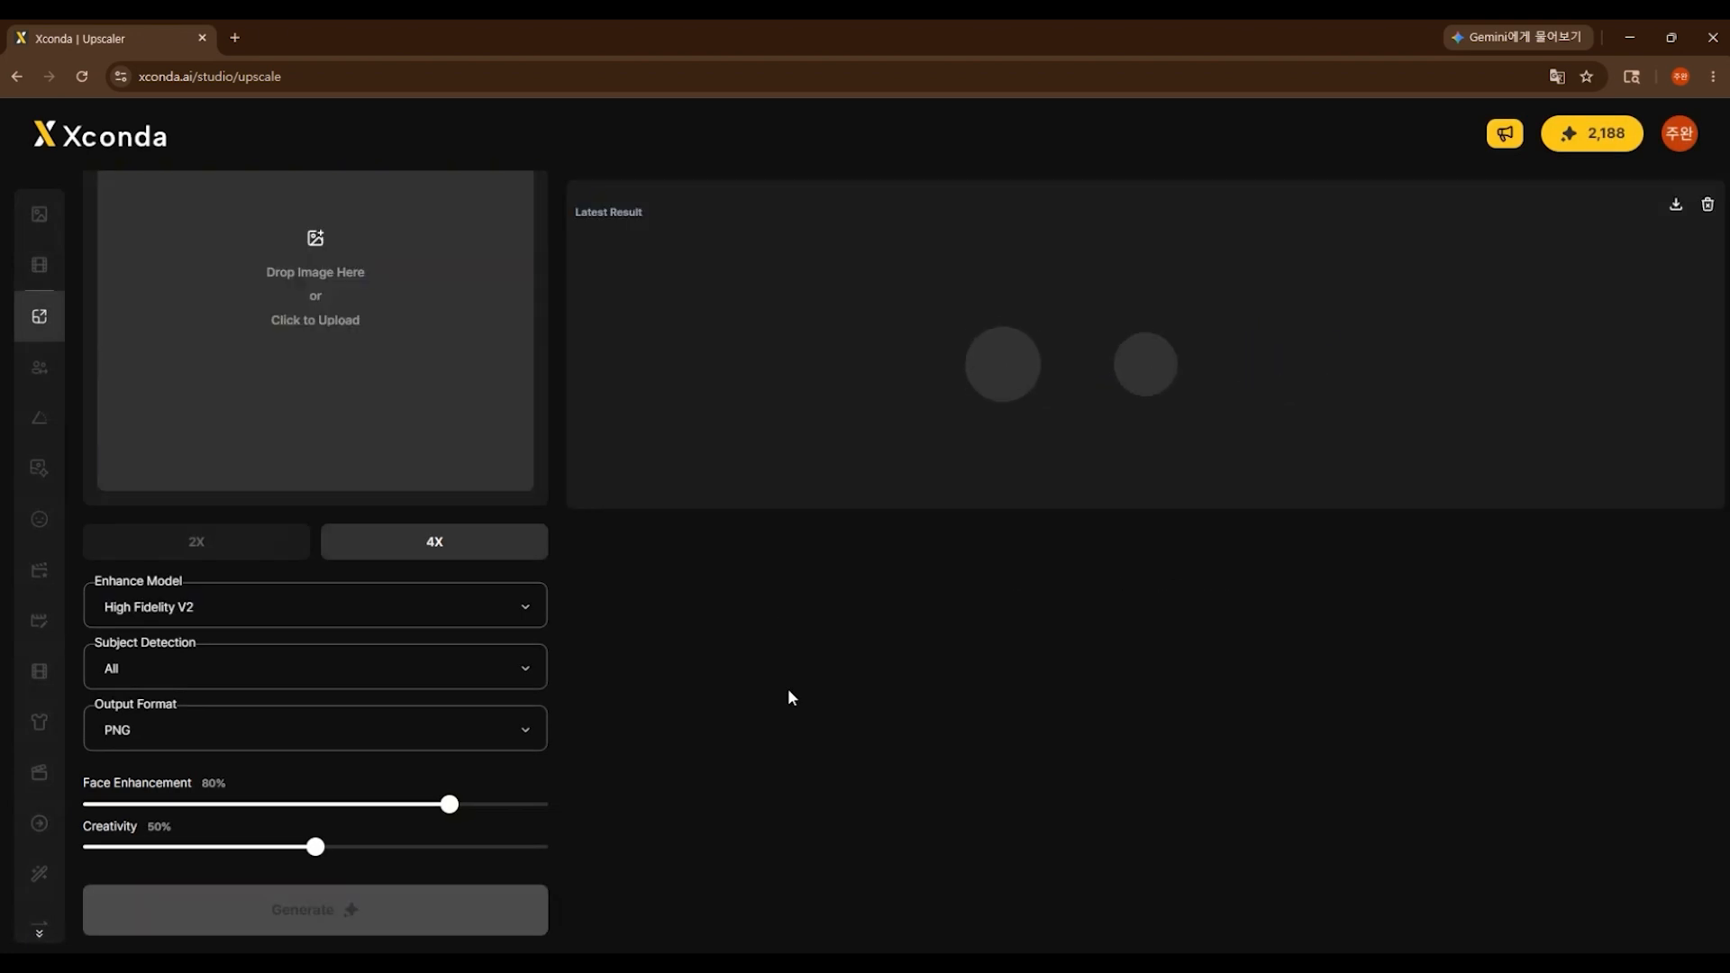
Step: Examine the upscaled portrait in the enlarged preview, and close it
mouse_move(1199, 441)
left_click(1256, 408)
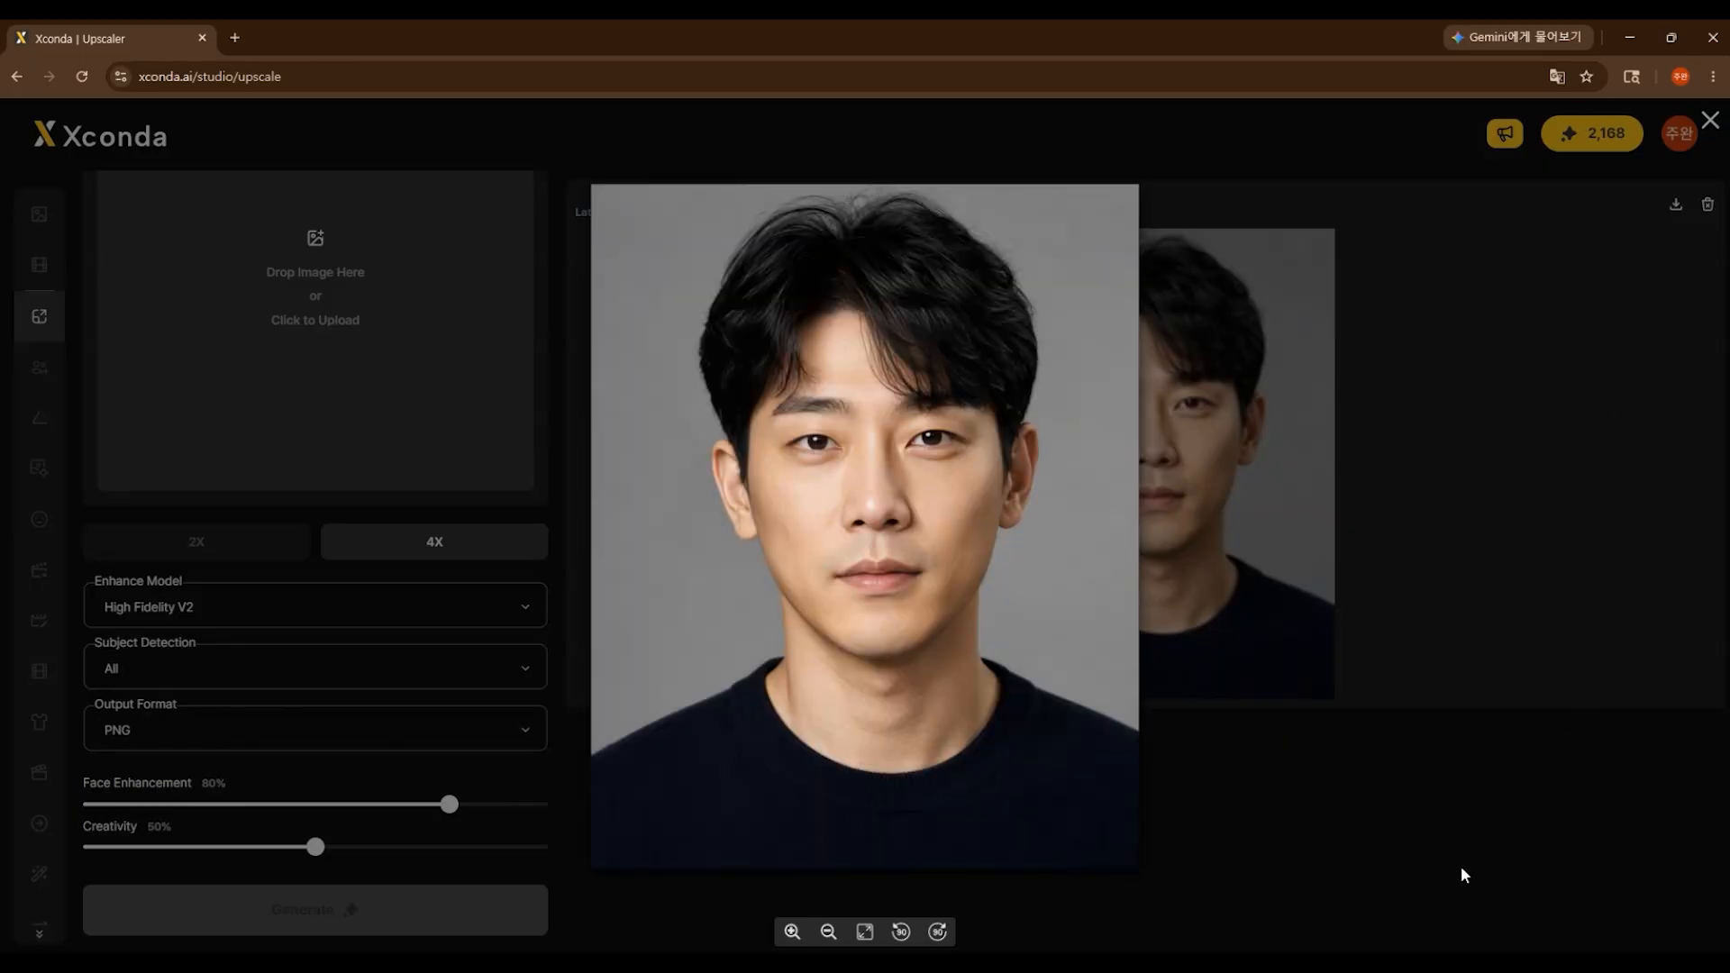
left_click(1719, 216)
Step: Download the upscaled portrait and delete it from the latest results, confirming both
left_click(1676, 204)
left_click(777, 554)
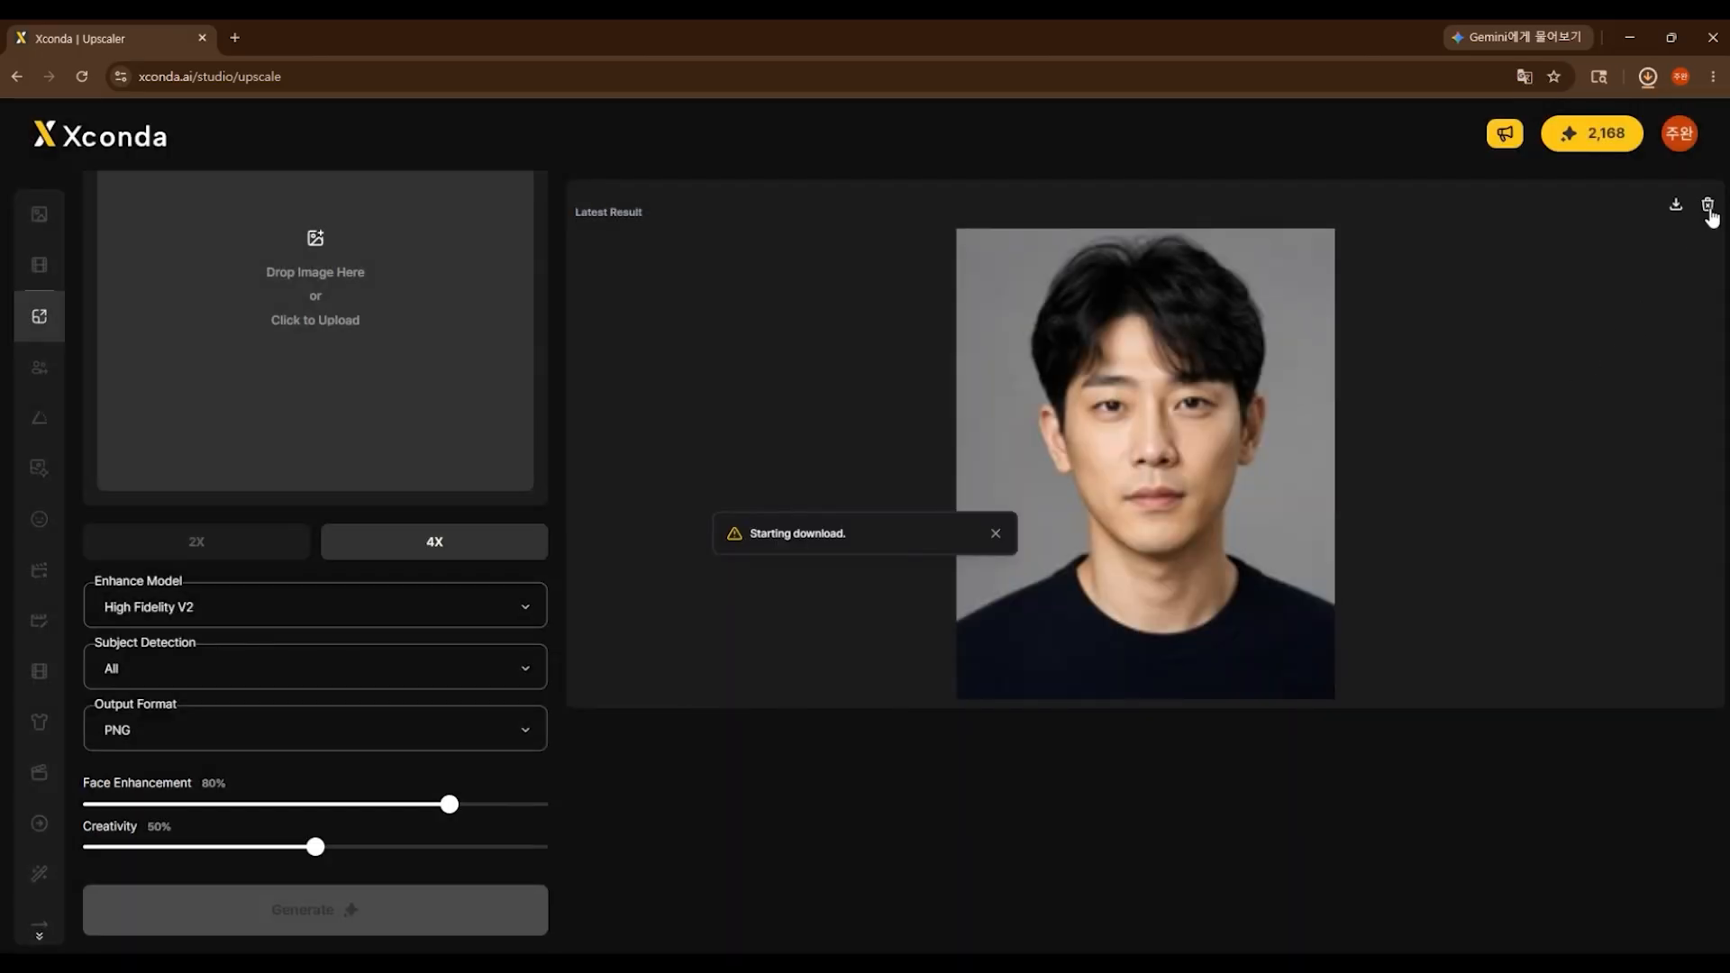
left_click(1708, 204)
left_click(777, 553)
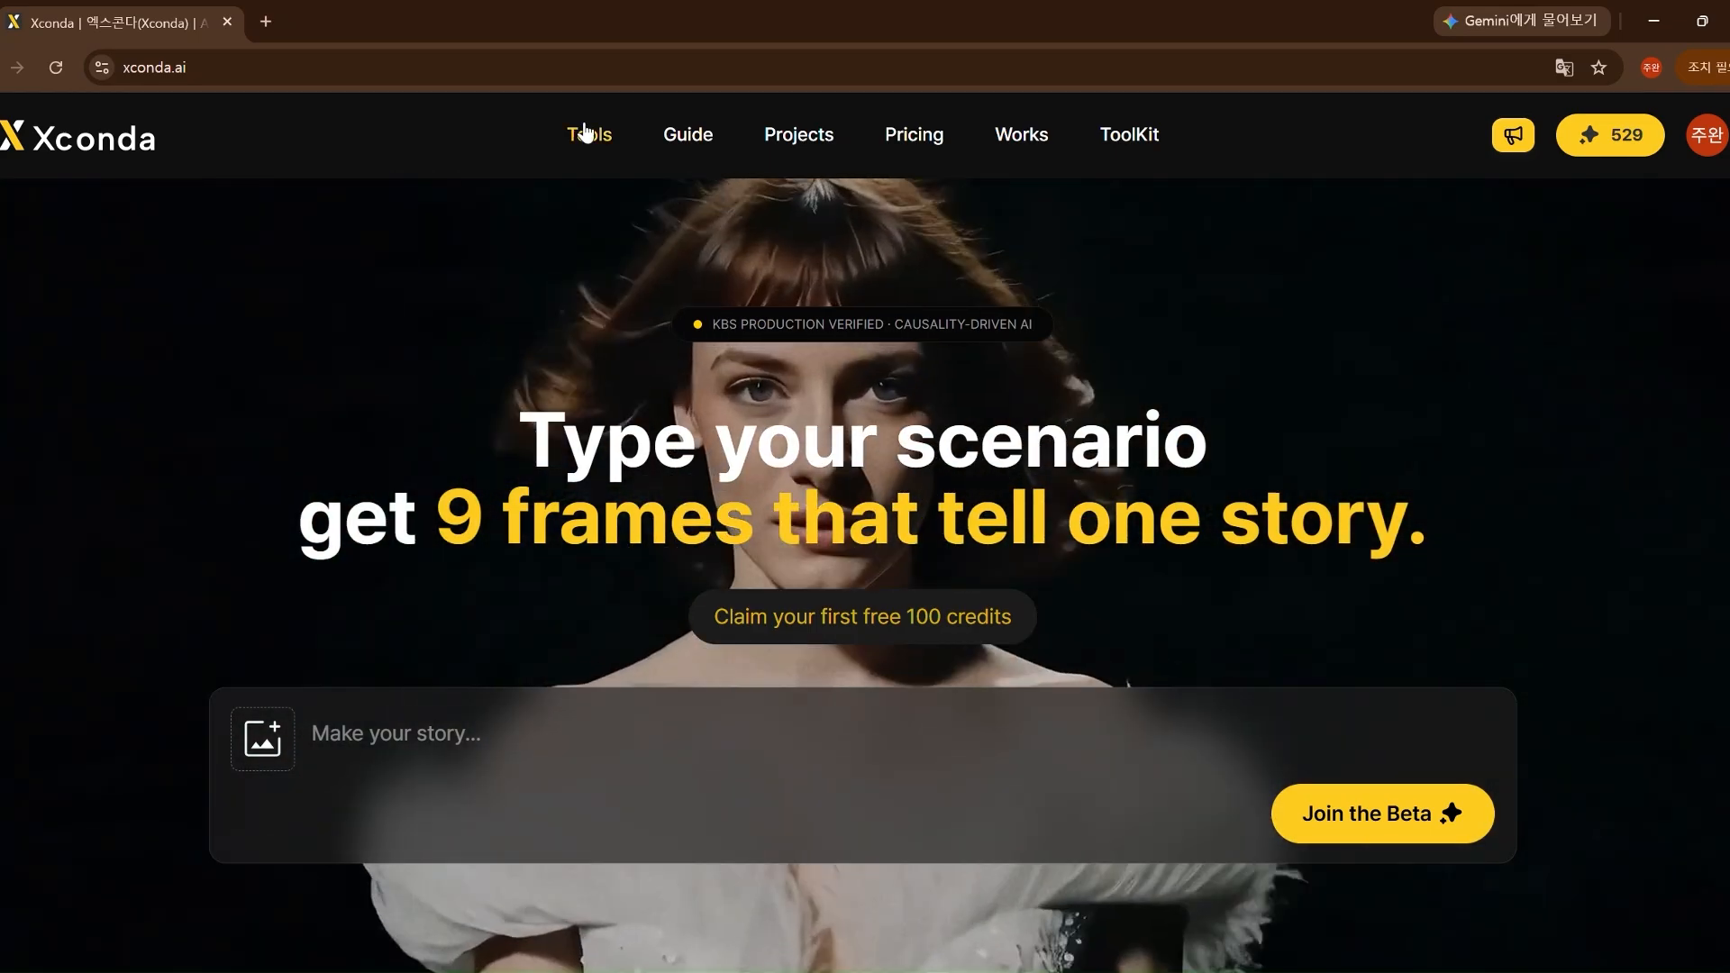
Step: Open the Face Swap tool from the Xconda home page
left_click(584, 132)
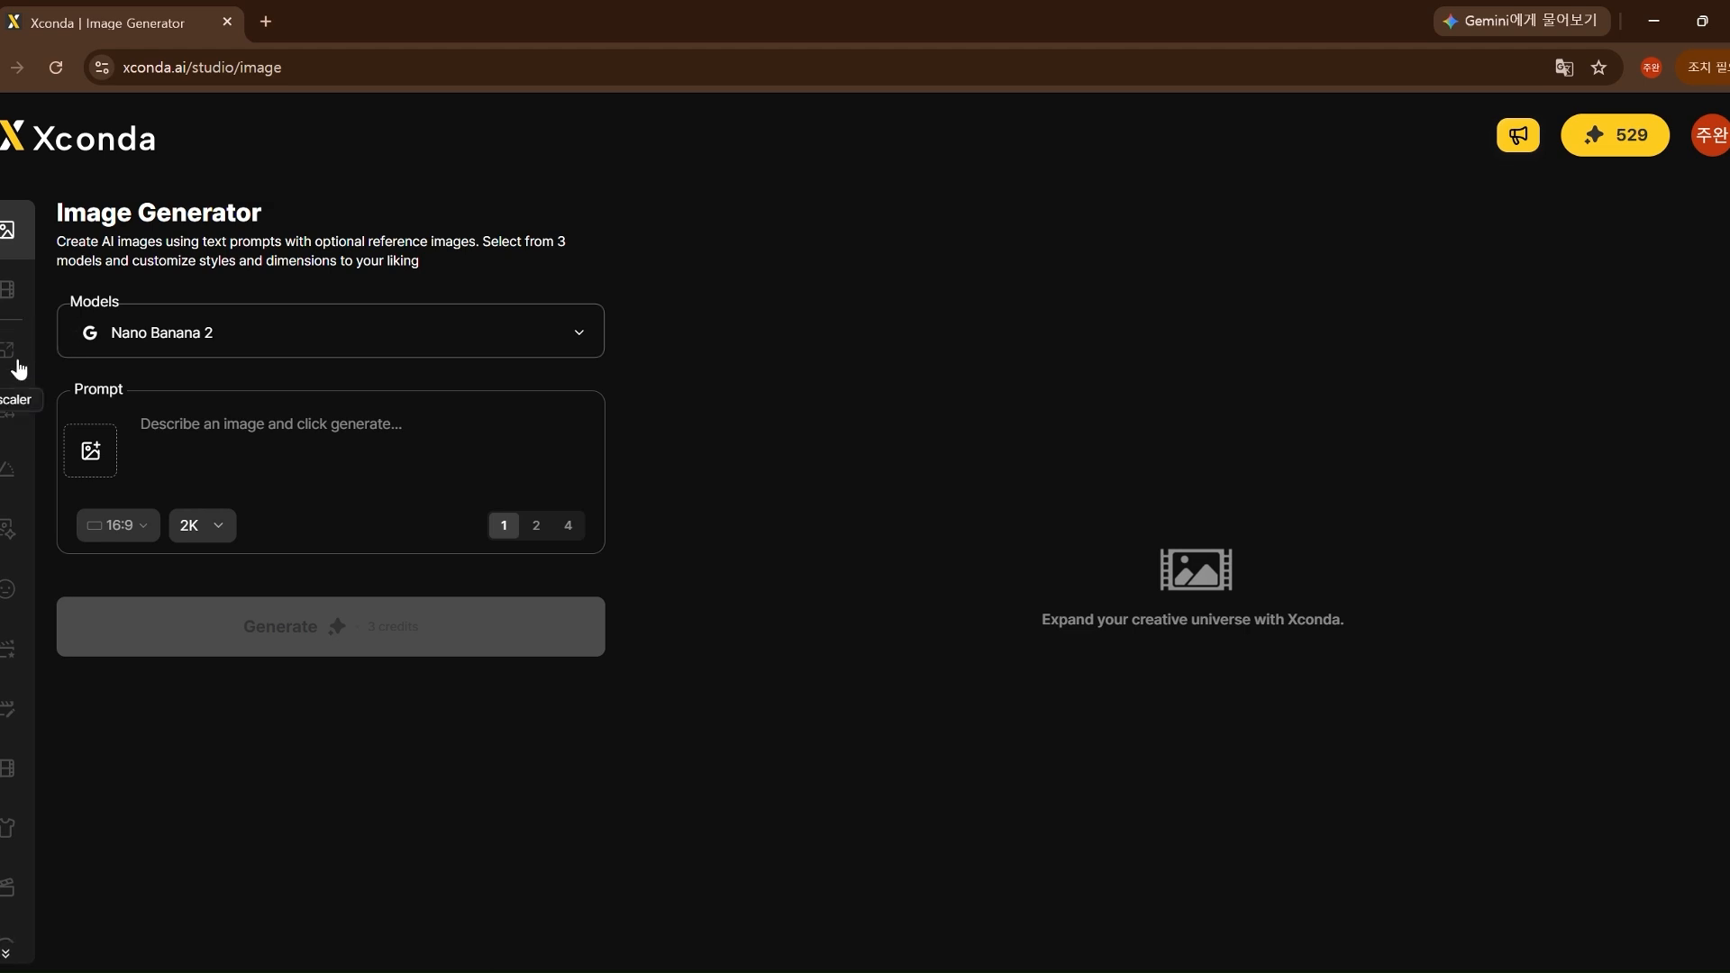
left_click(23, 424)
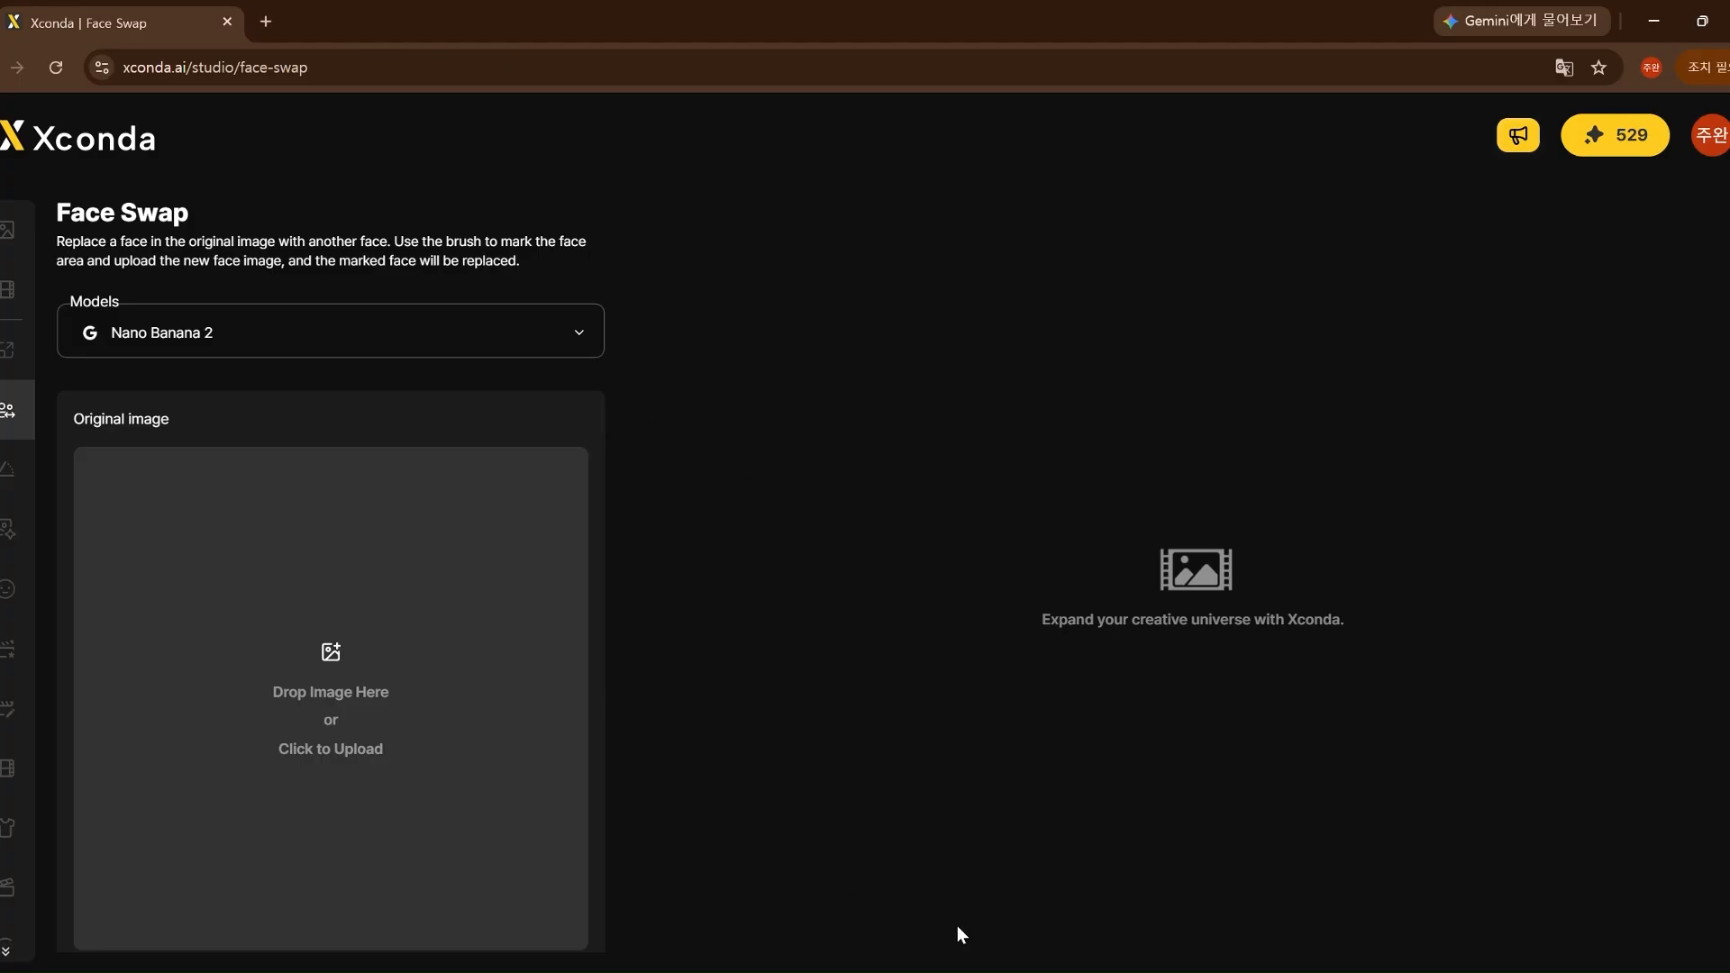
Step: Keep the Nano Banana 2 model and add the portrait of the man in a navy blazer as the original image
left_click(560, 345)
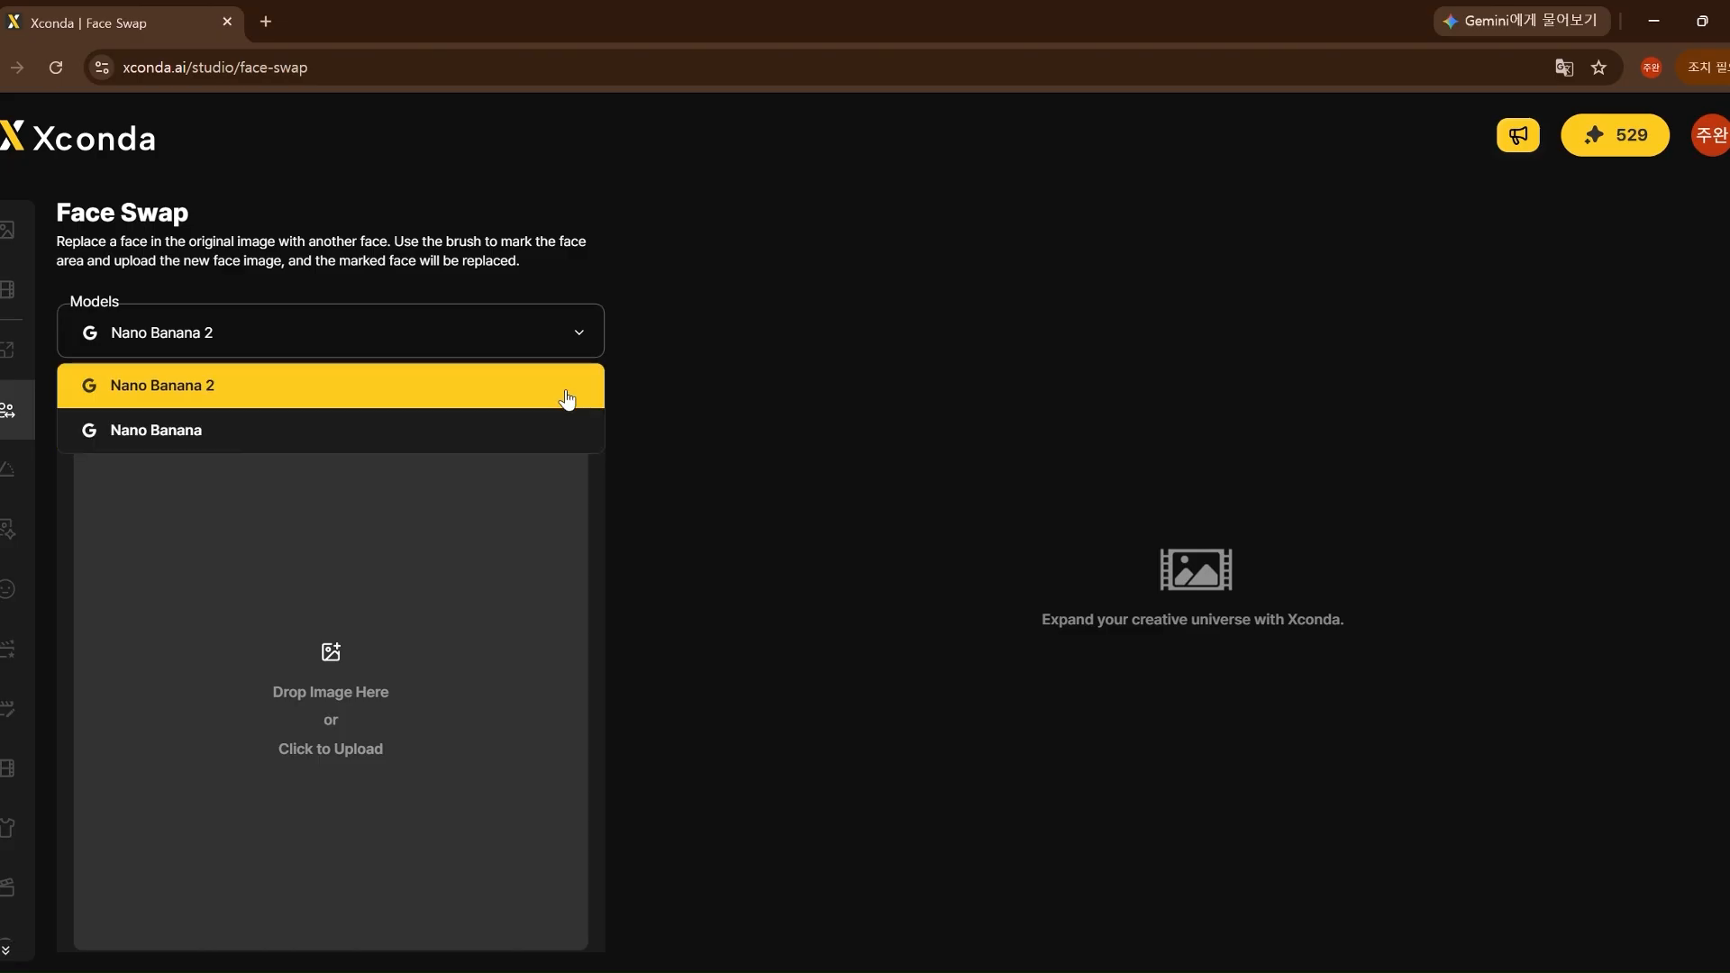
left_click(775, 436)
scroll(1287, 774, "down", 1)
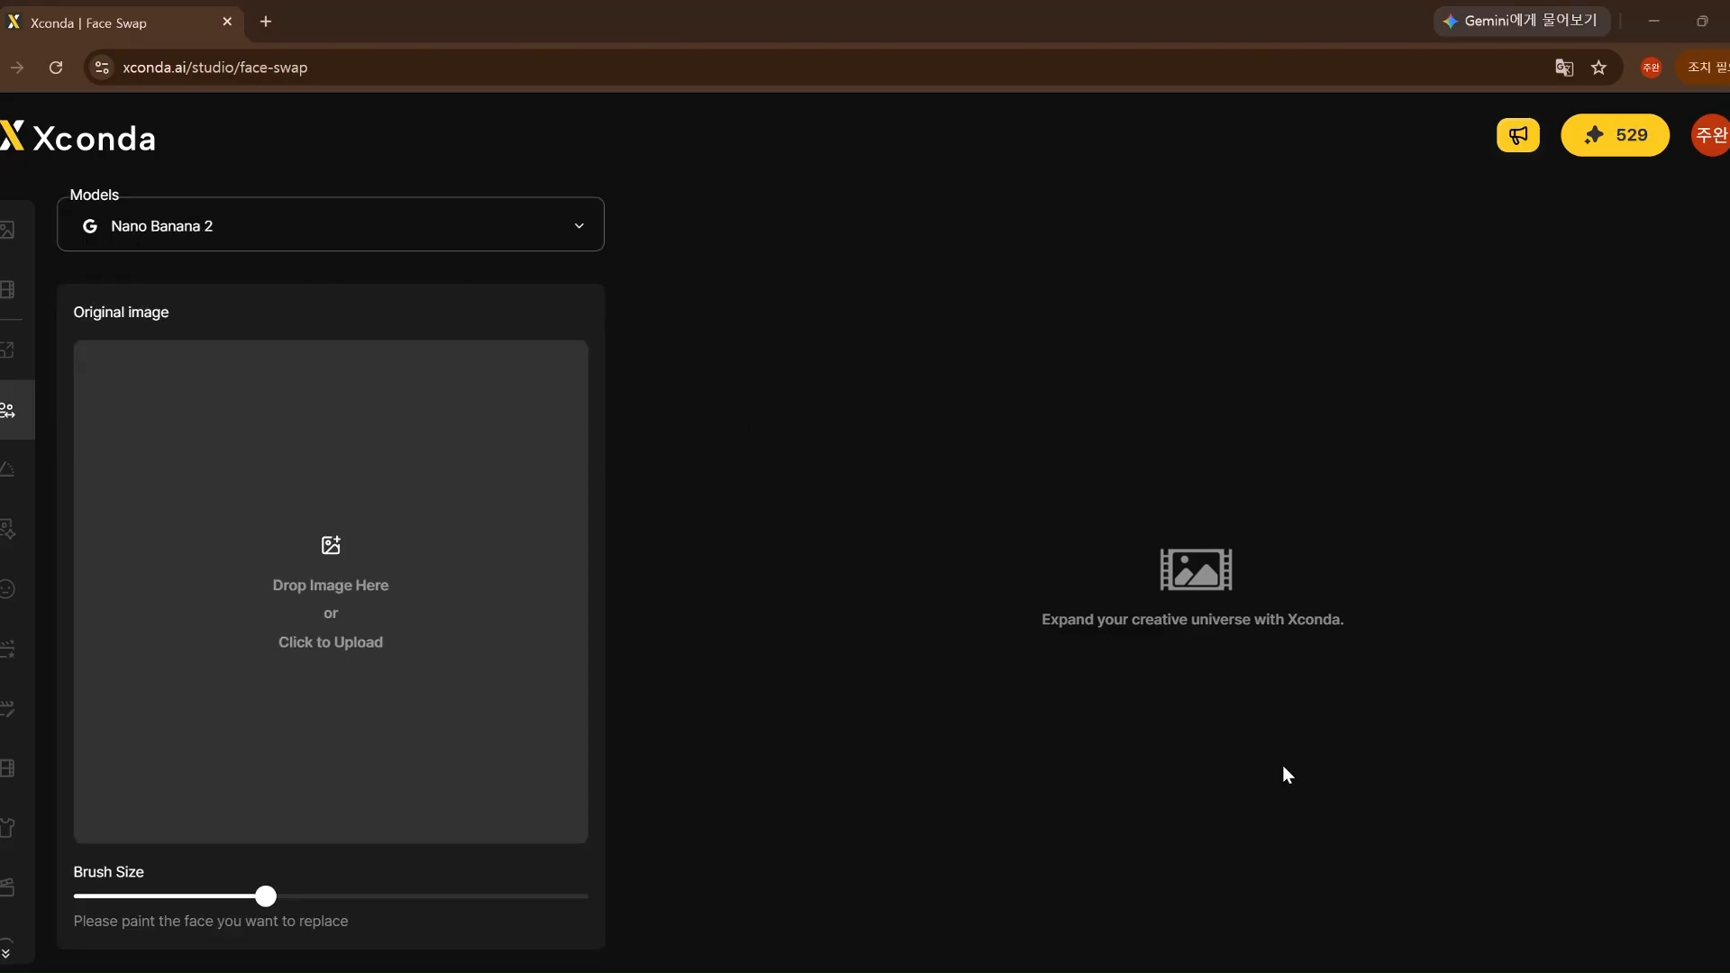
left_click(1283, 766)
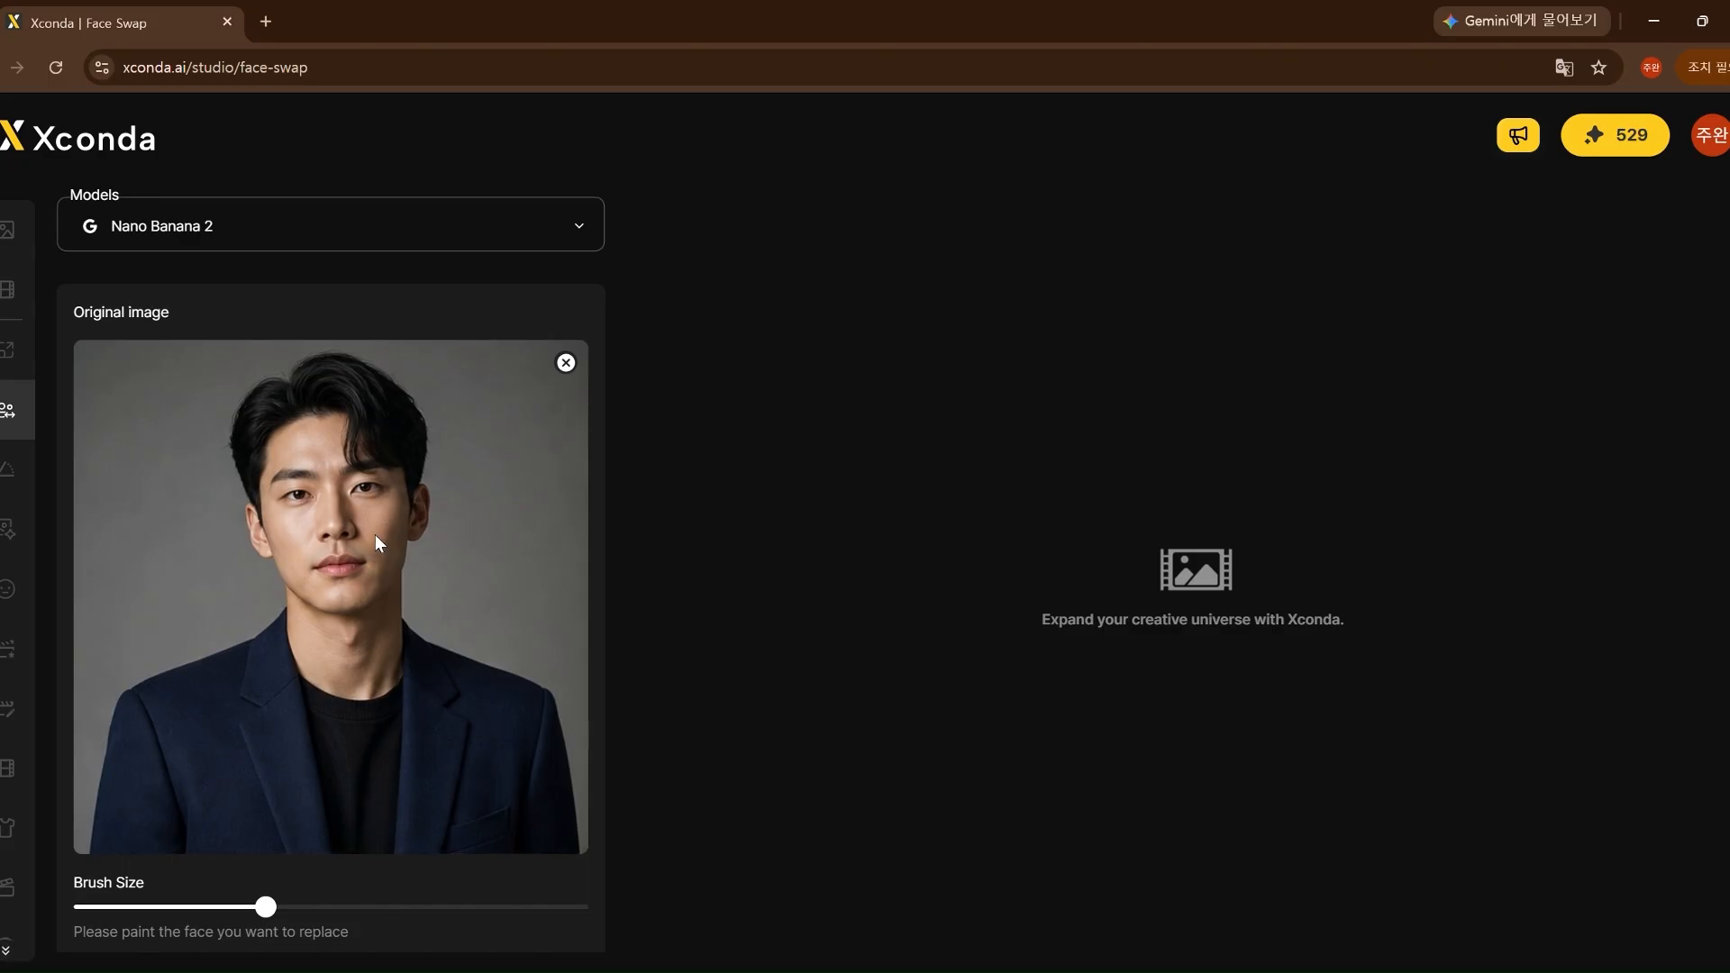
Step: Paint test strokes around the man with large, medium and small brush sizes, and remove the marked image
mouse_move(418, 427)
left_mouse_down()
mouse_move(271, 474)
mouse_move(451, 433)
mouse_move(235, 577)
mouse_move(265, 445)
mouse_move(369, 505)
mouse_move(347, 529)
left_mouse_up()
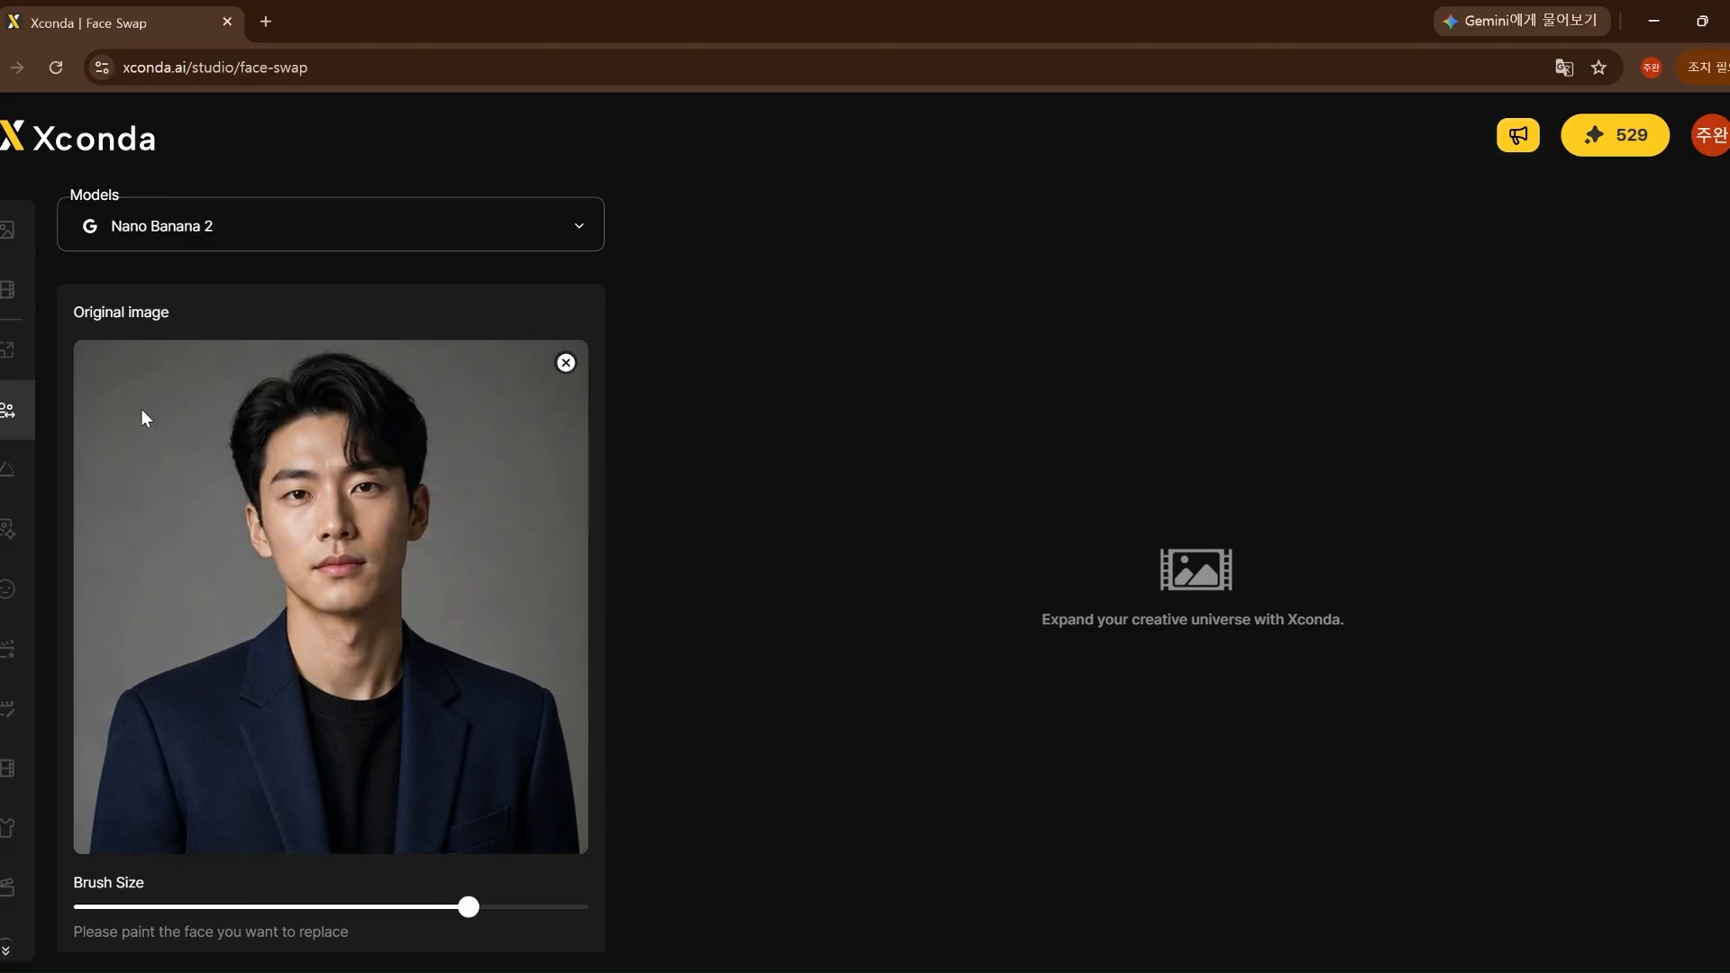
mouse_move(142, 409)
left_mouse_down()
mouse_move(218, 537)
mouse_move(174, 595)
left_mouse_up()
left_click_drag(468, 907, 259, 908)
mouse_move(534, 417)
left_mouse_down()
mouse_move(529, 535)
mouse_move(503, 573)
left_mouse_up()
left_click_drag(259, 907, 115, 907)
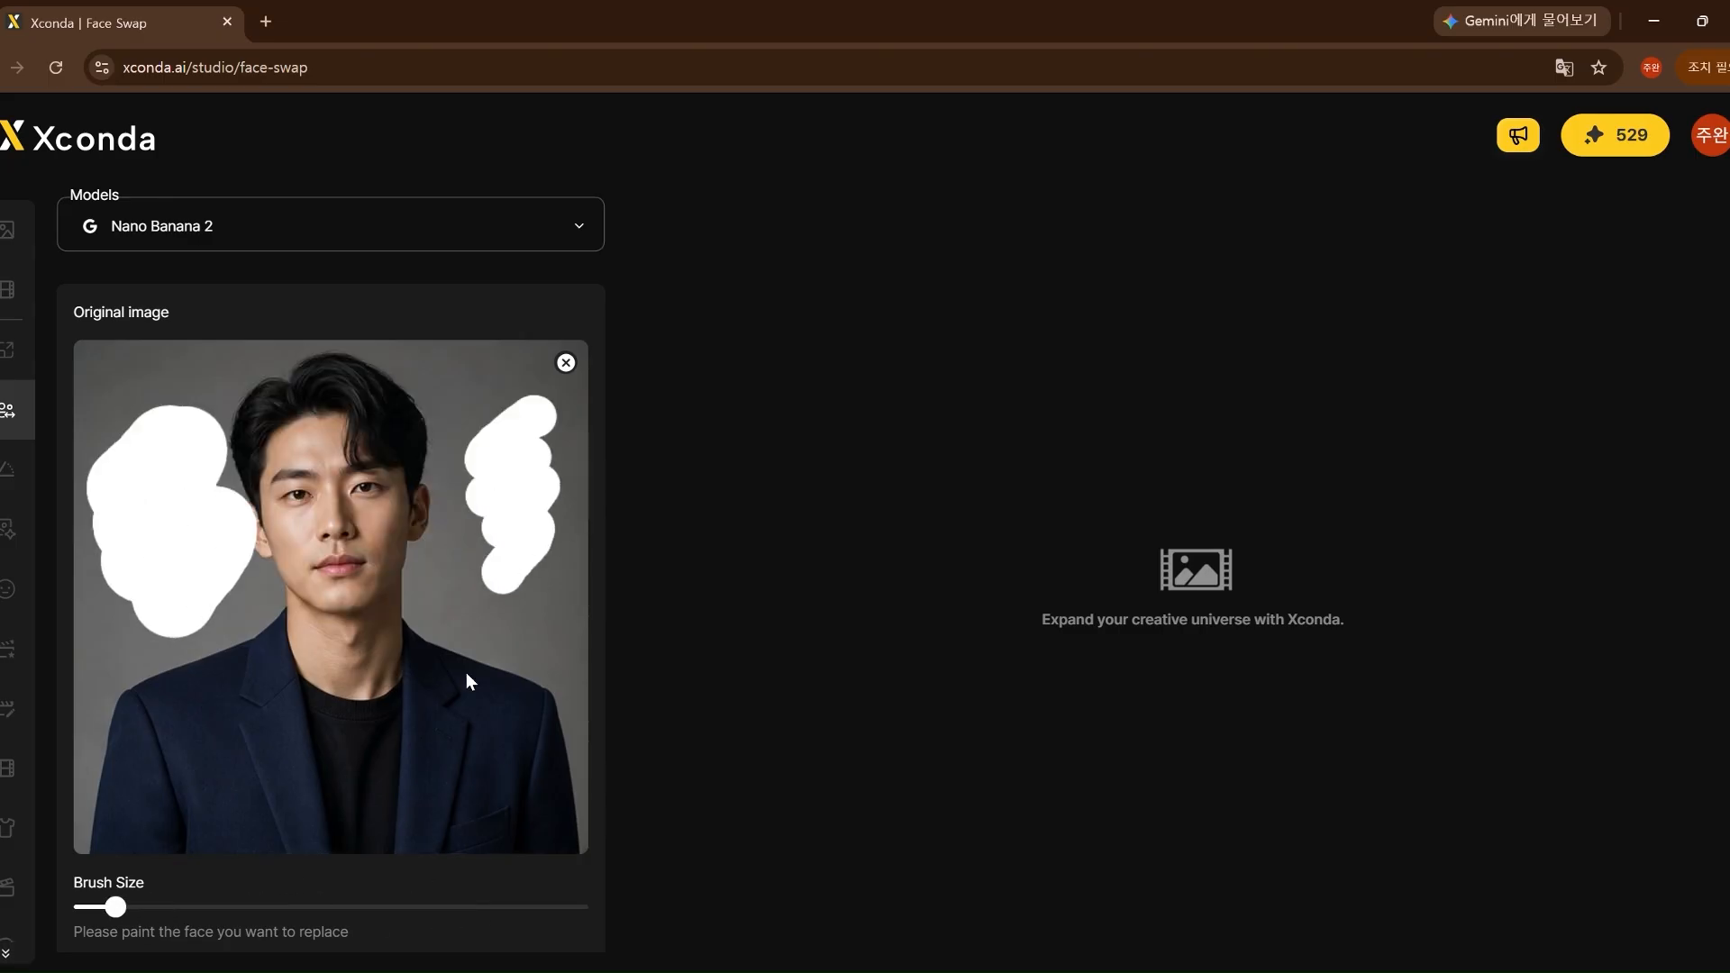
left_click_drag(482, 651, 497, 781)
left_click(566, 363)
Step: Add the portrait of the woman in a burgundy top as the swap-to image and generate the swap for the man's painted face
scroll(342, 474, "down", 5)
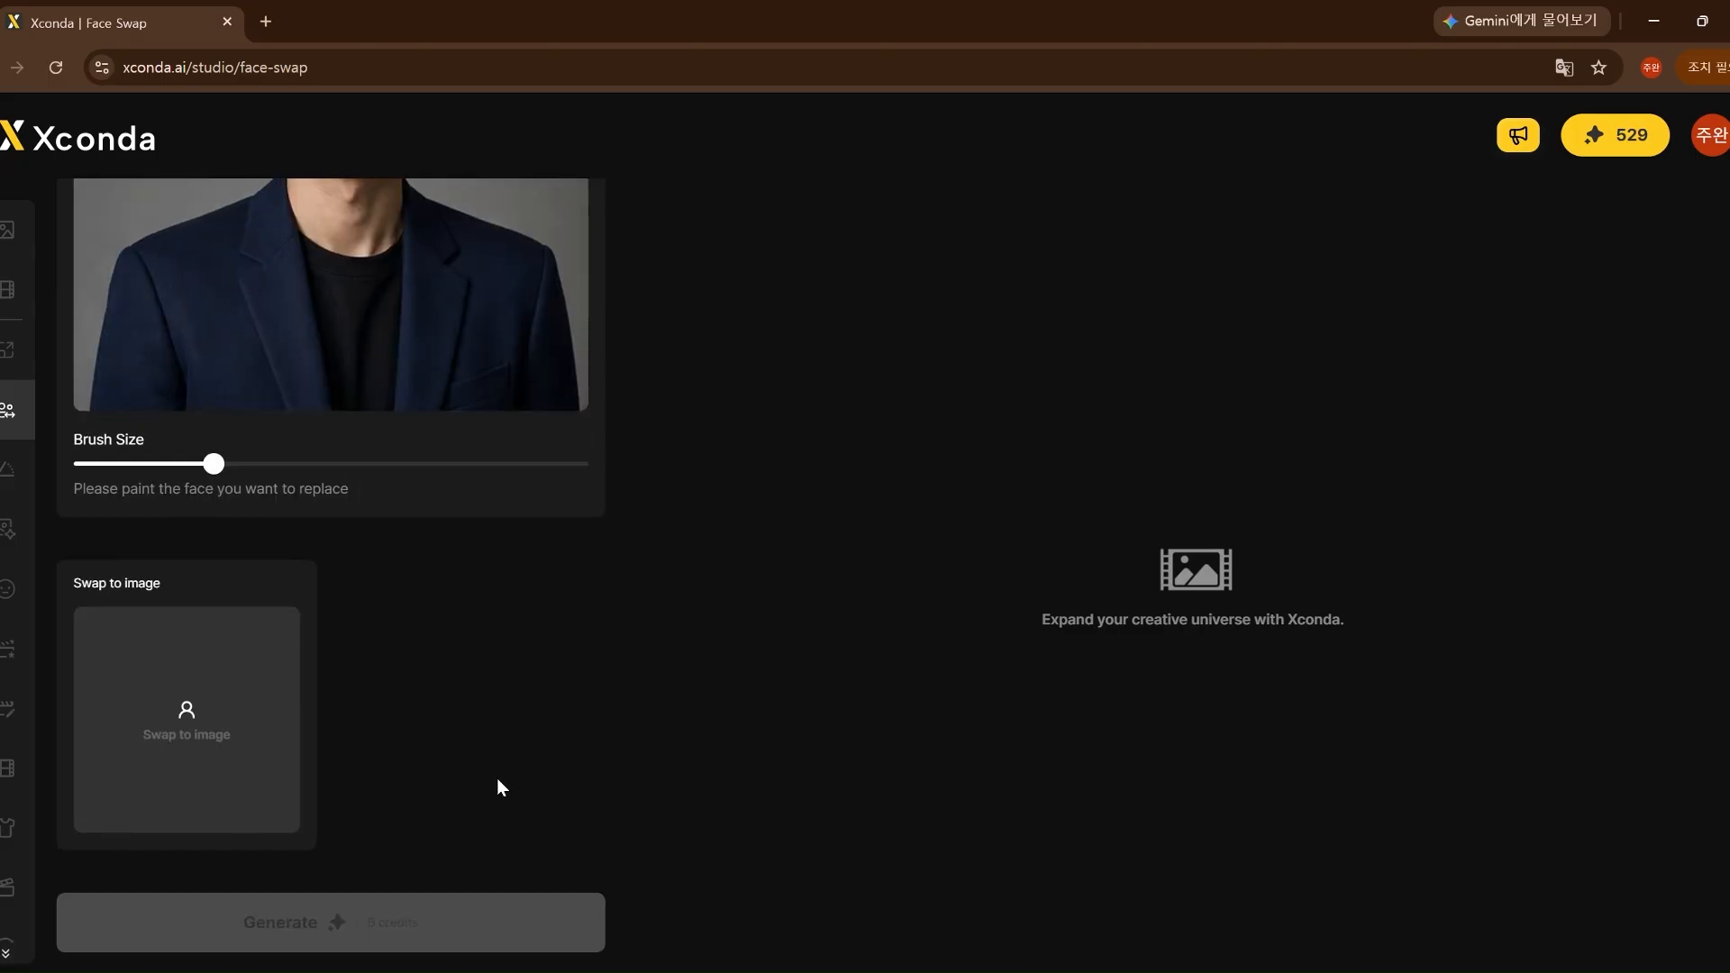
left_click(262, 725)
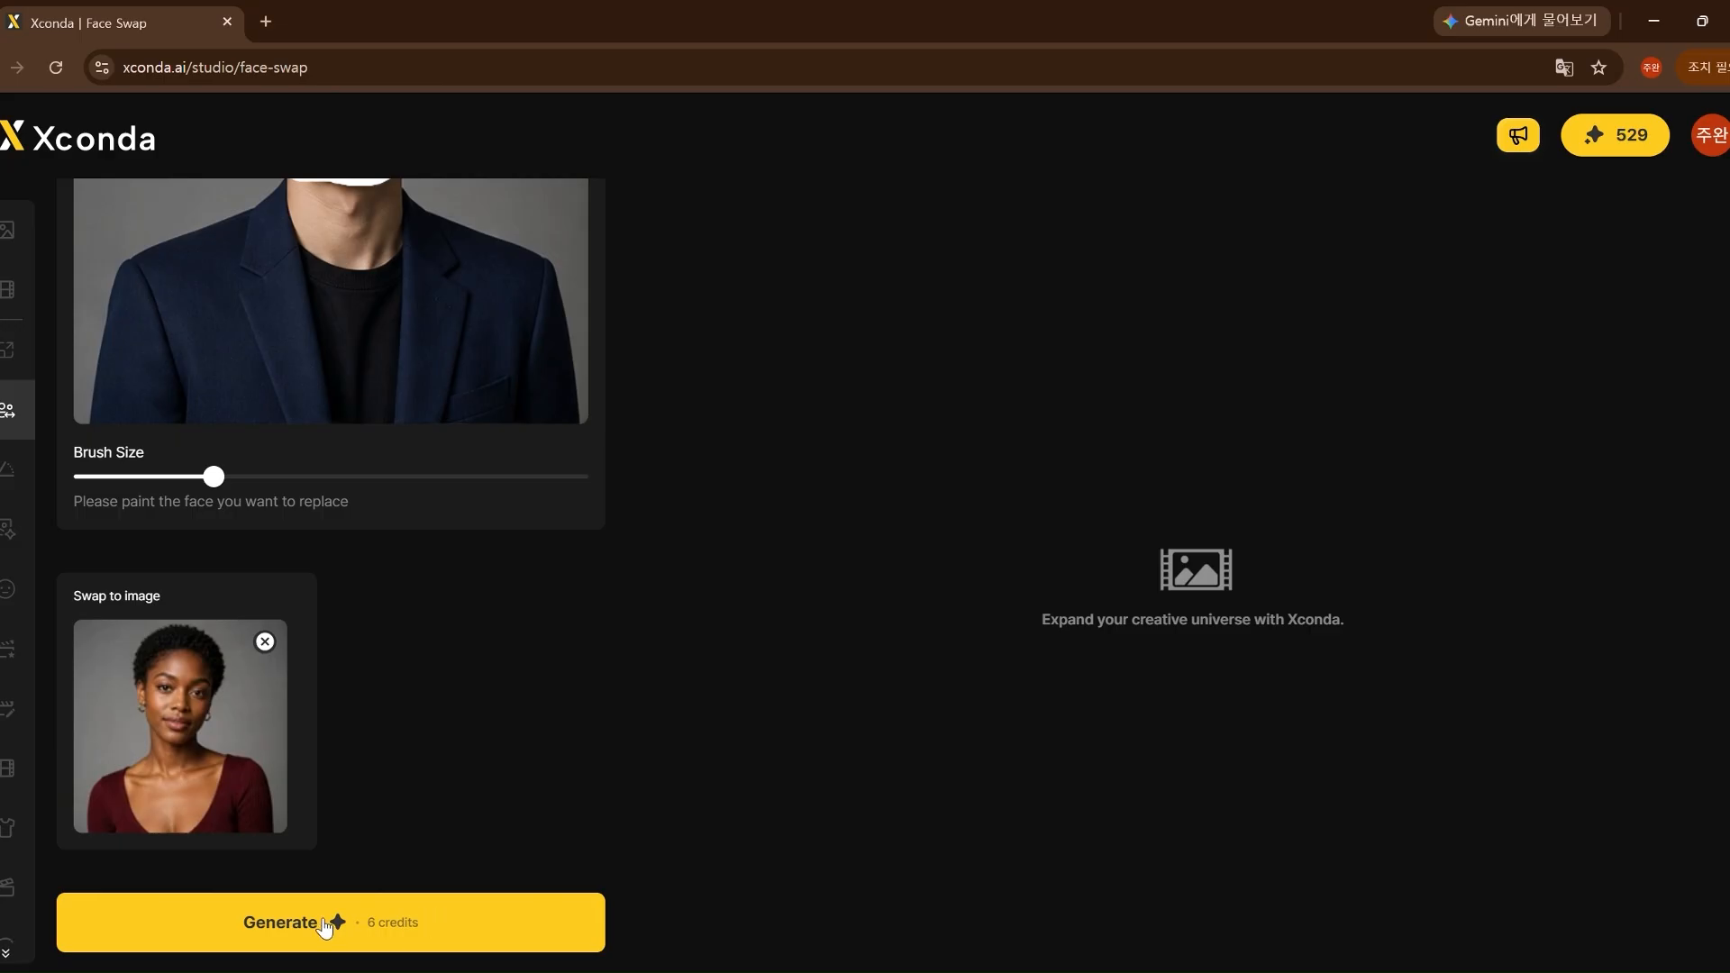
left_click(378, 930)
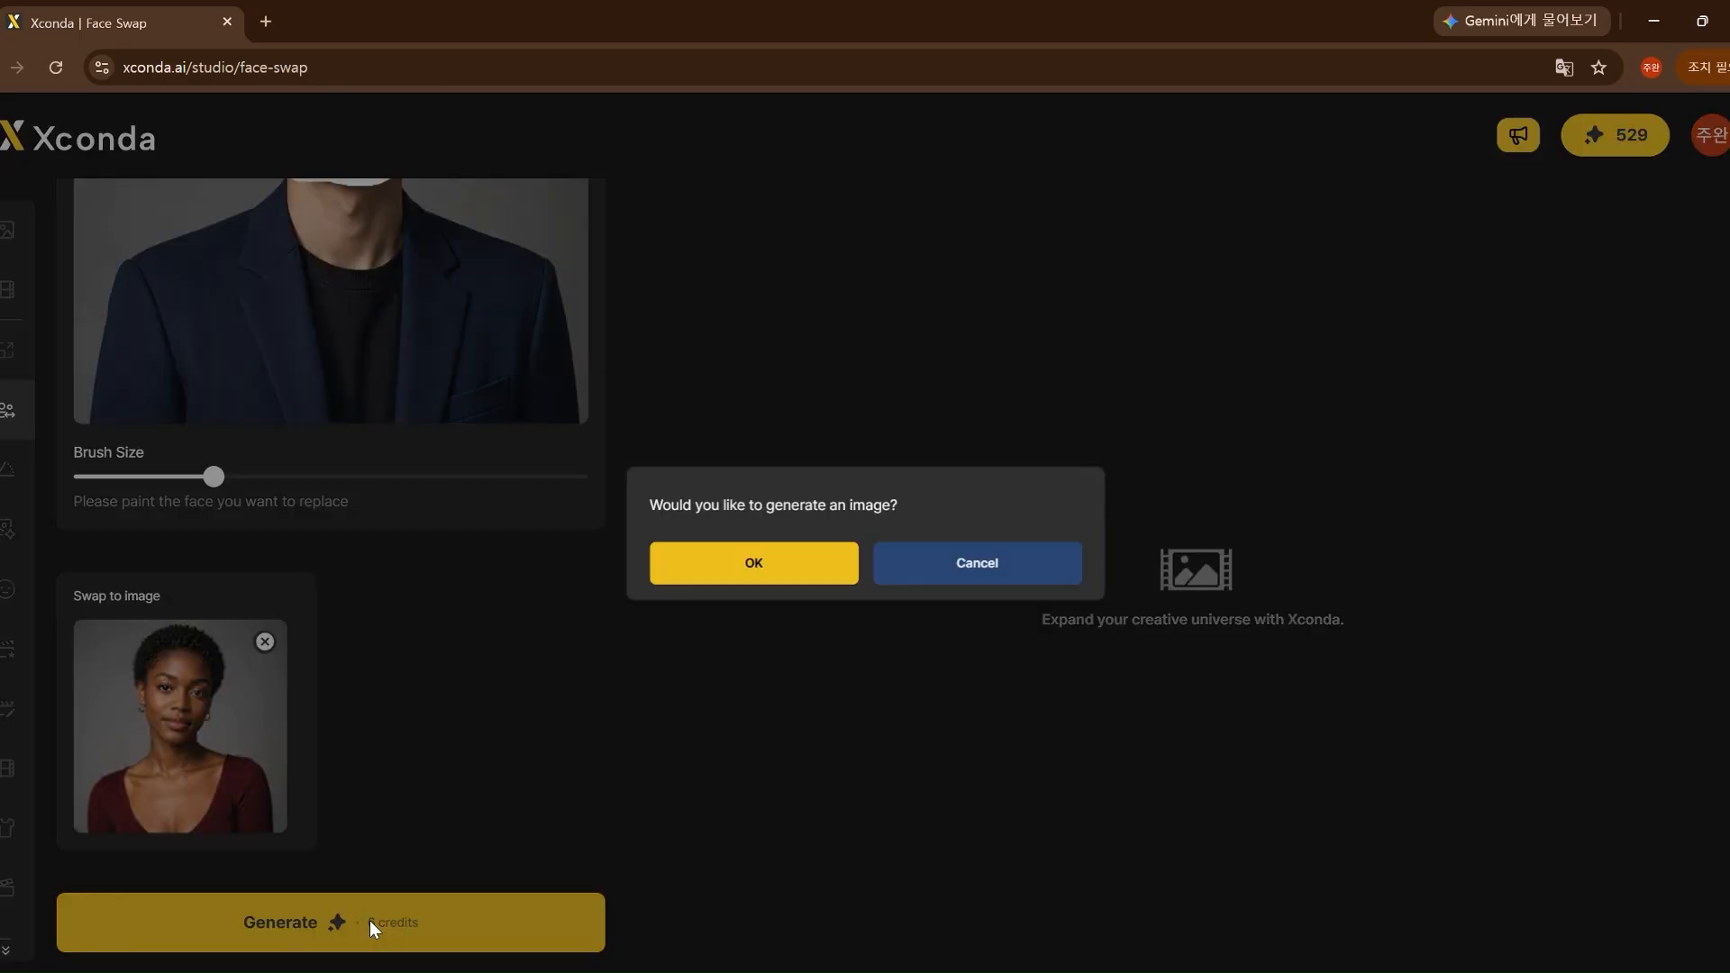
left_click(737, 586)
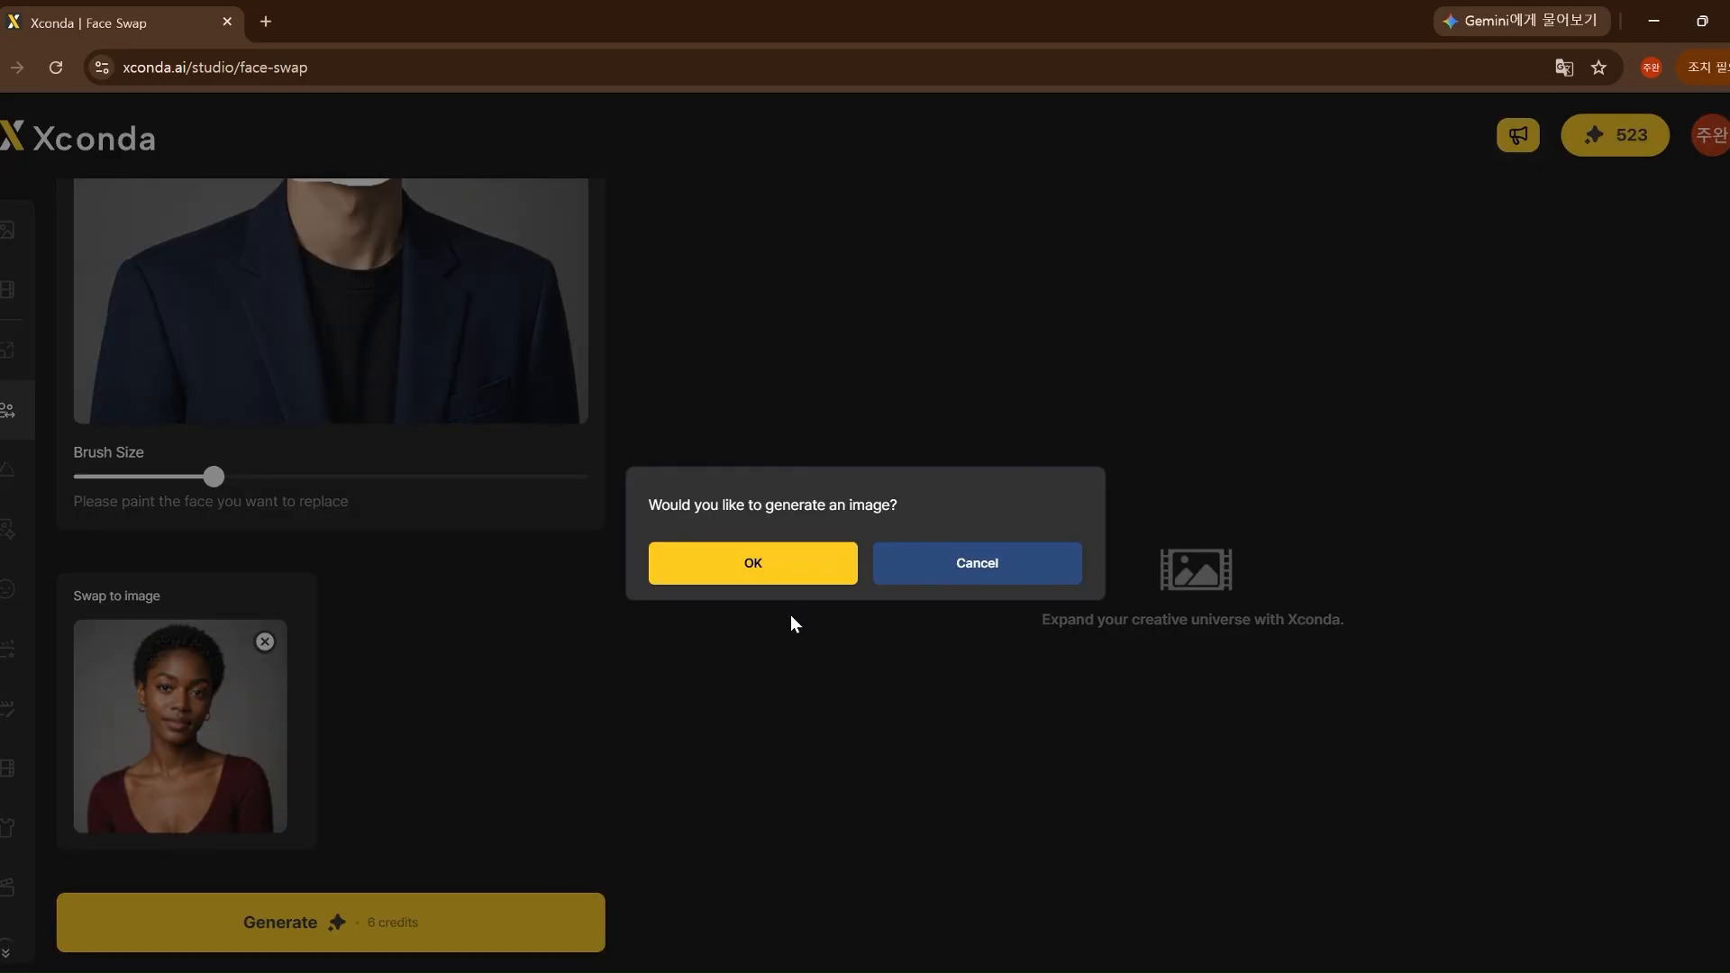
left_click(780, 552)
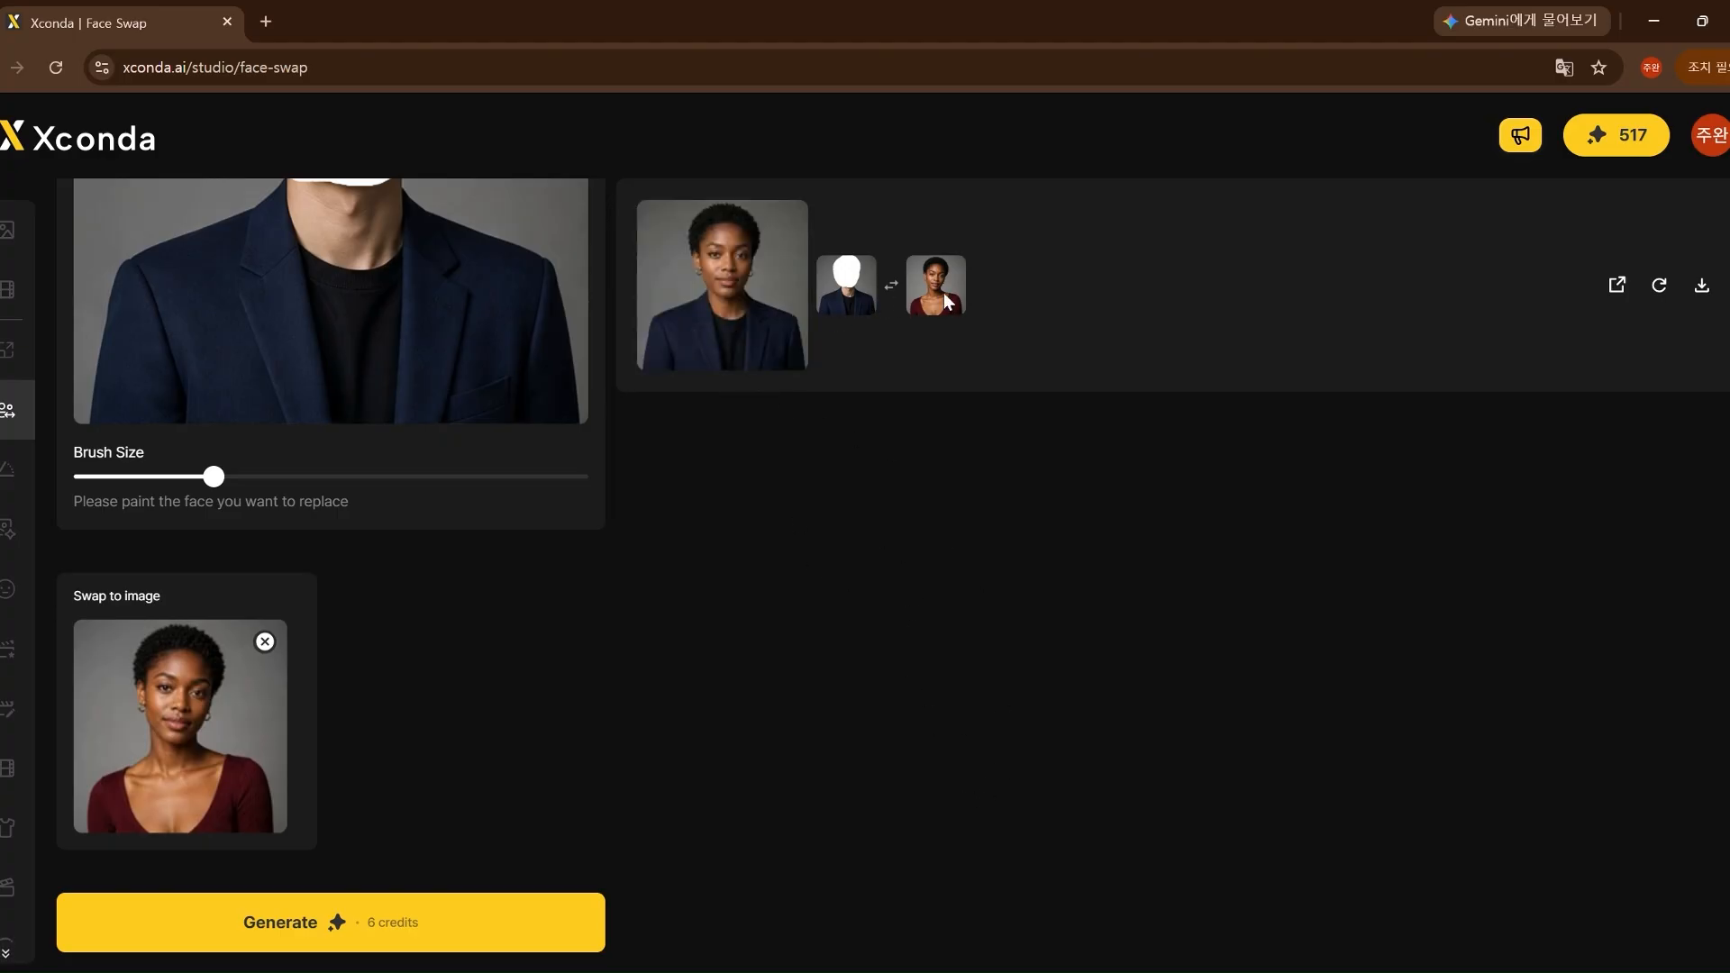
Step: Create a public share link for the face-swapped portrait and regenerate the image, confirming it
mouse_move(712, 322)
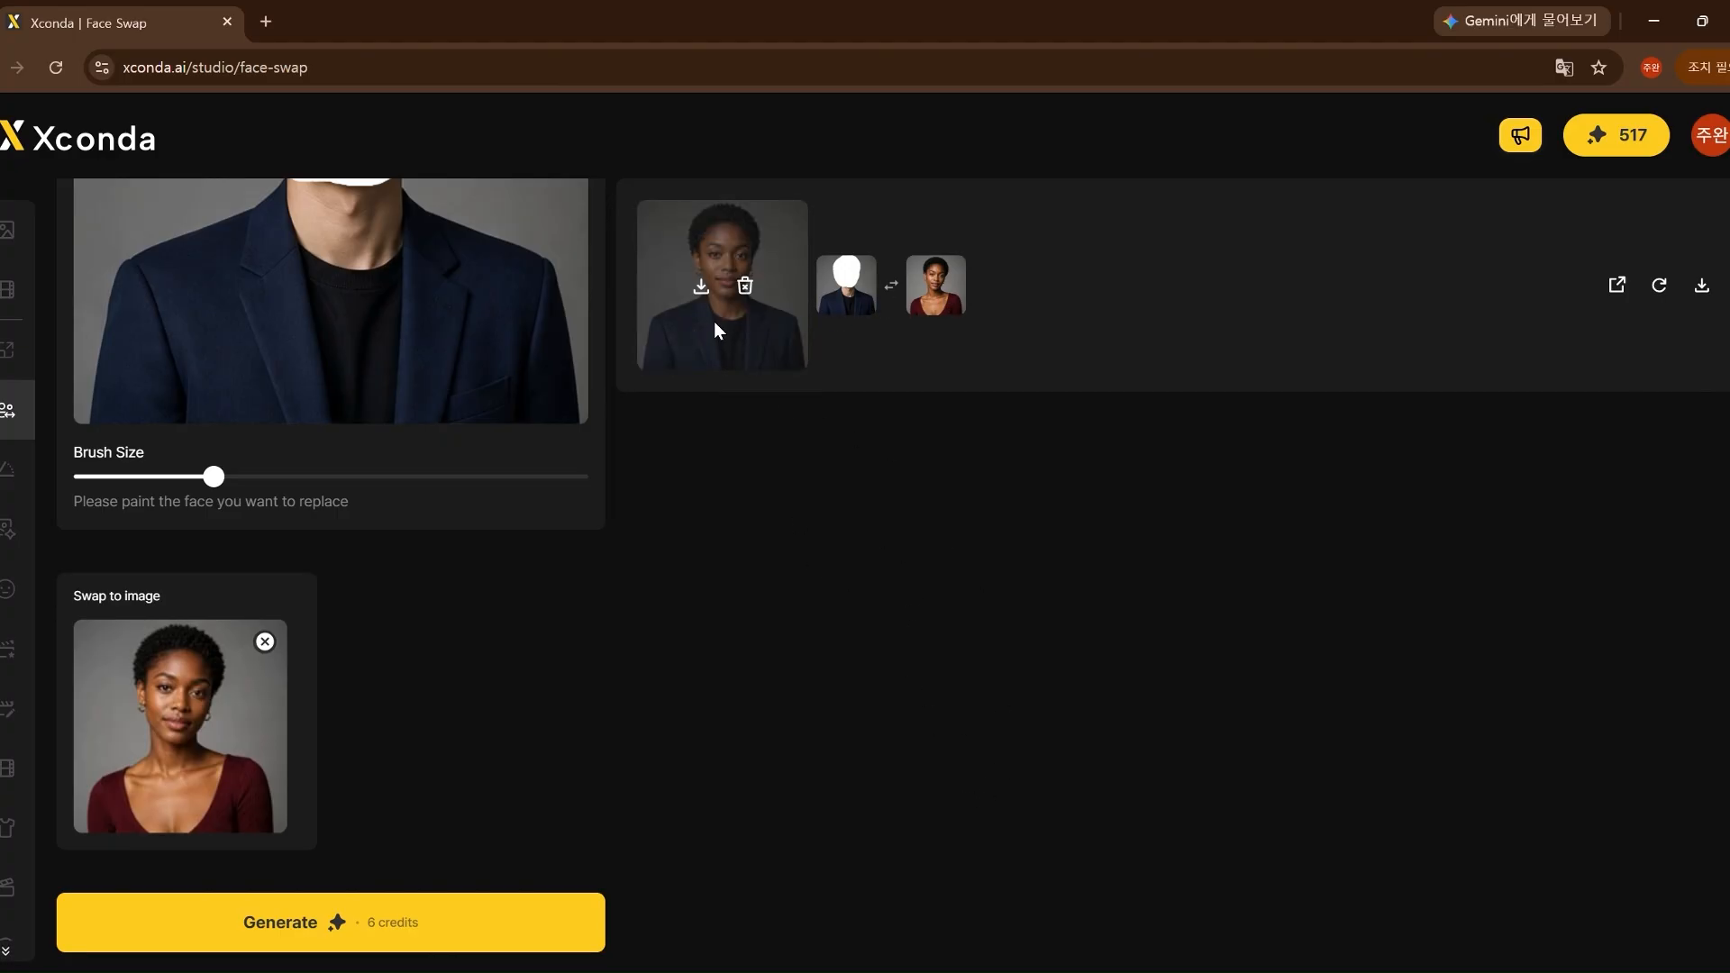
left_click(1616, 285)
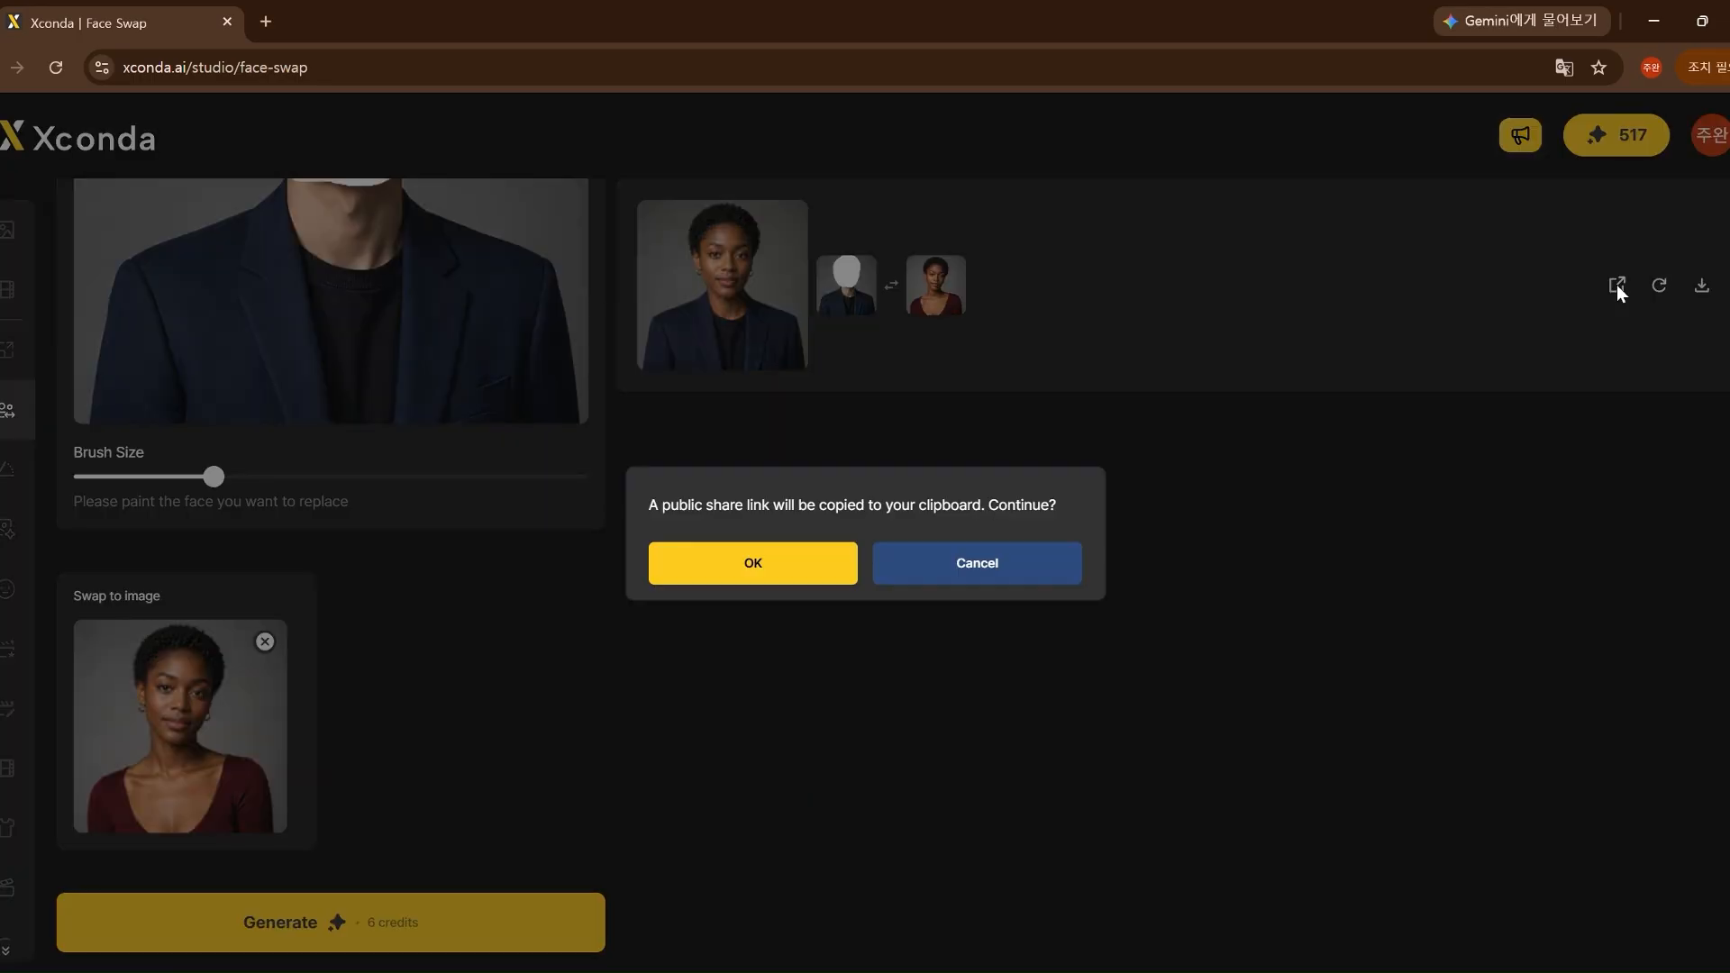
left_click(1663, 281)
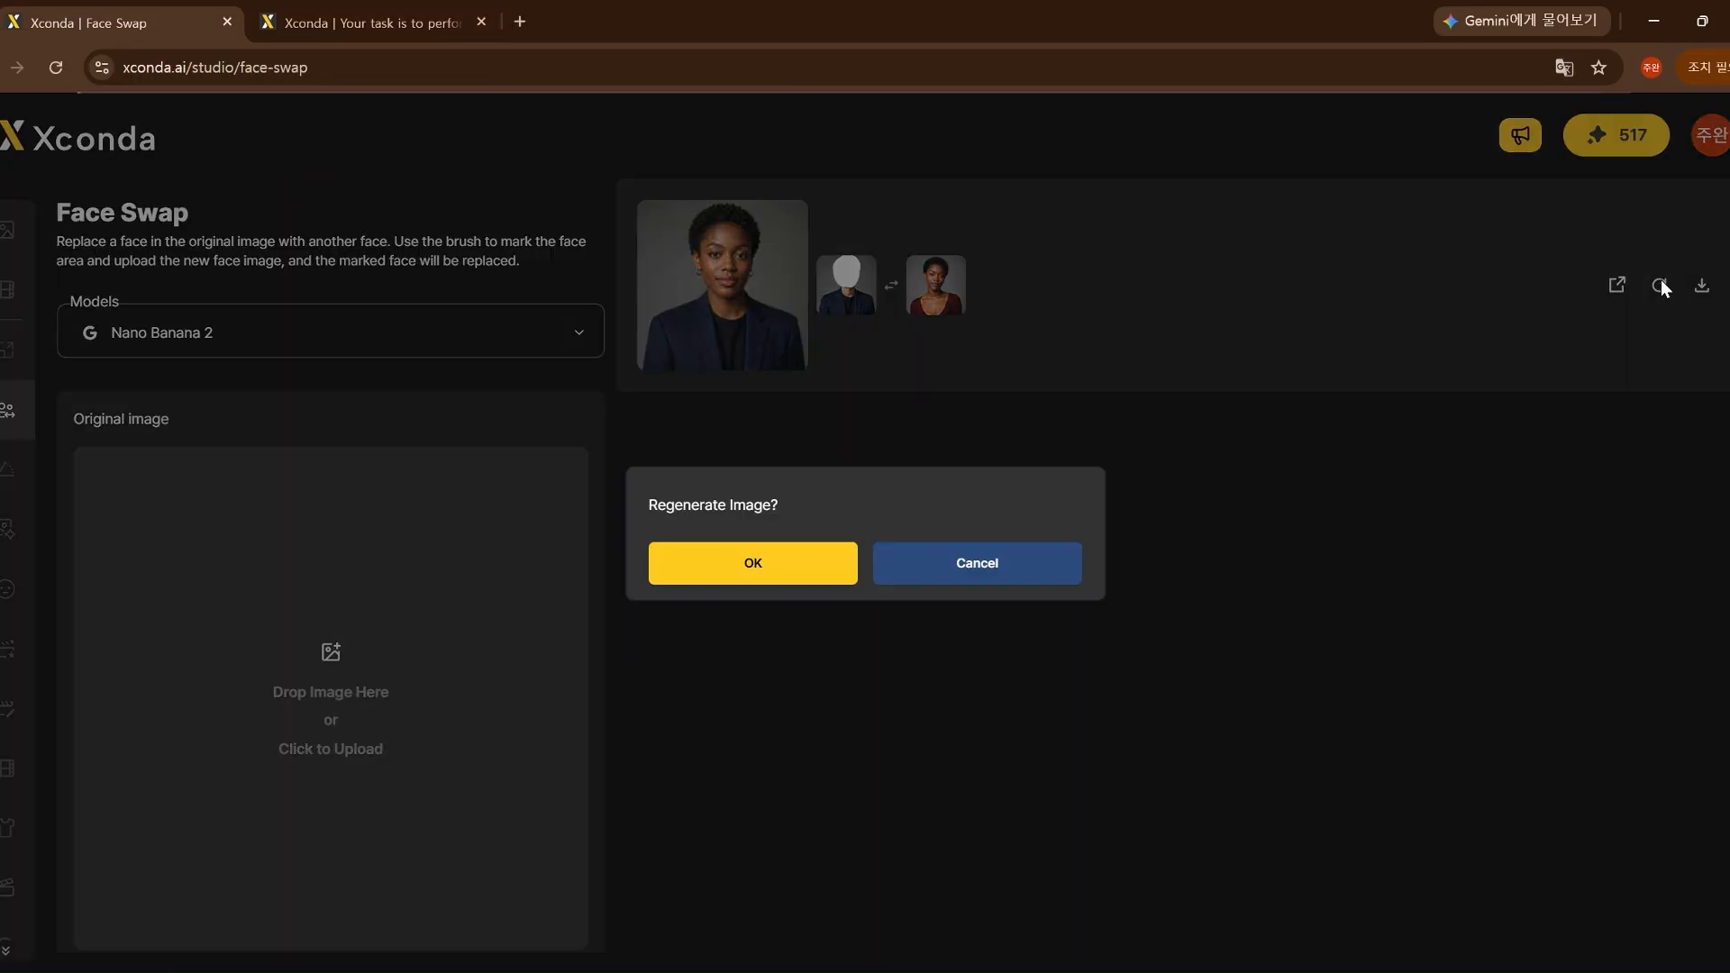
left_click(788, 561)
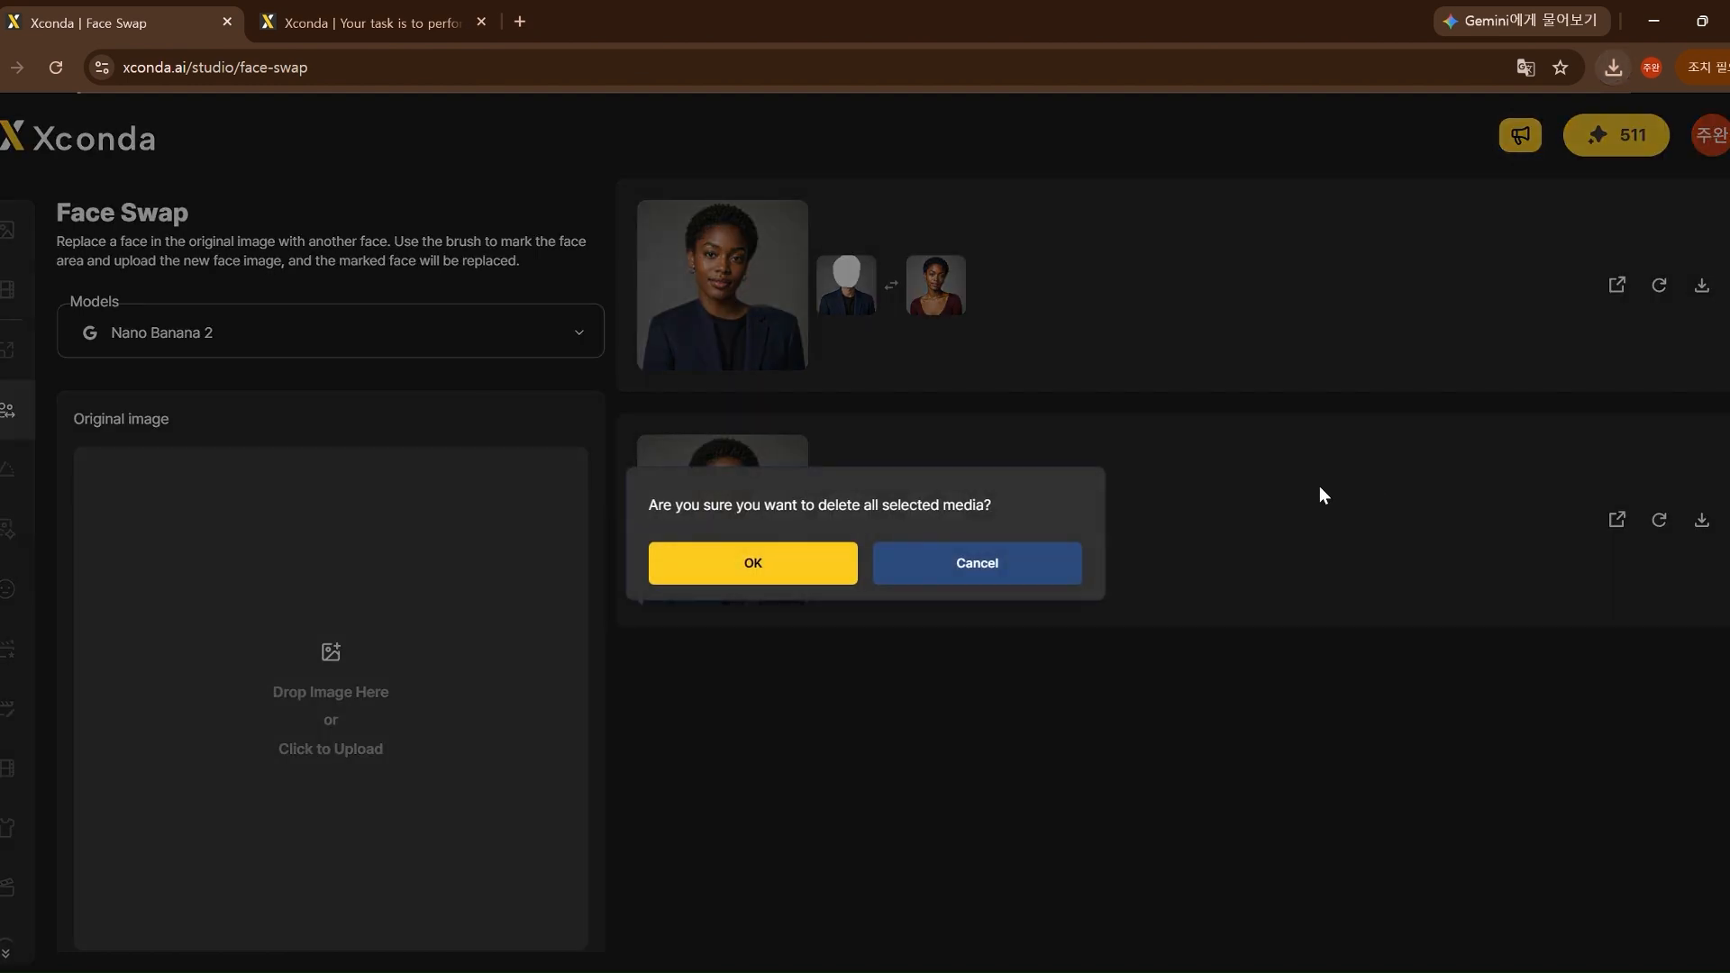
Step: Confirm deleting all the face-swap results and dismiss the notice
left_click(766, 570)
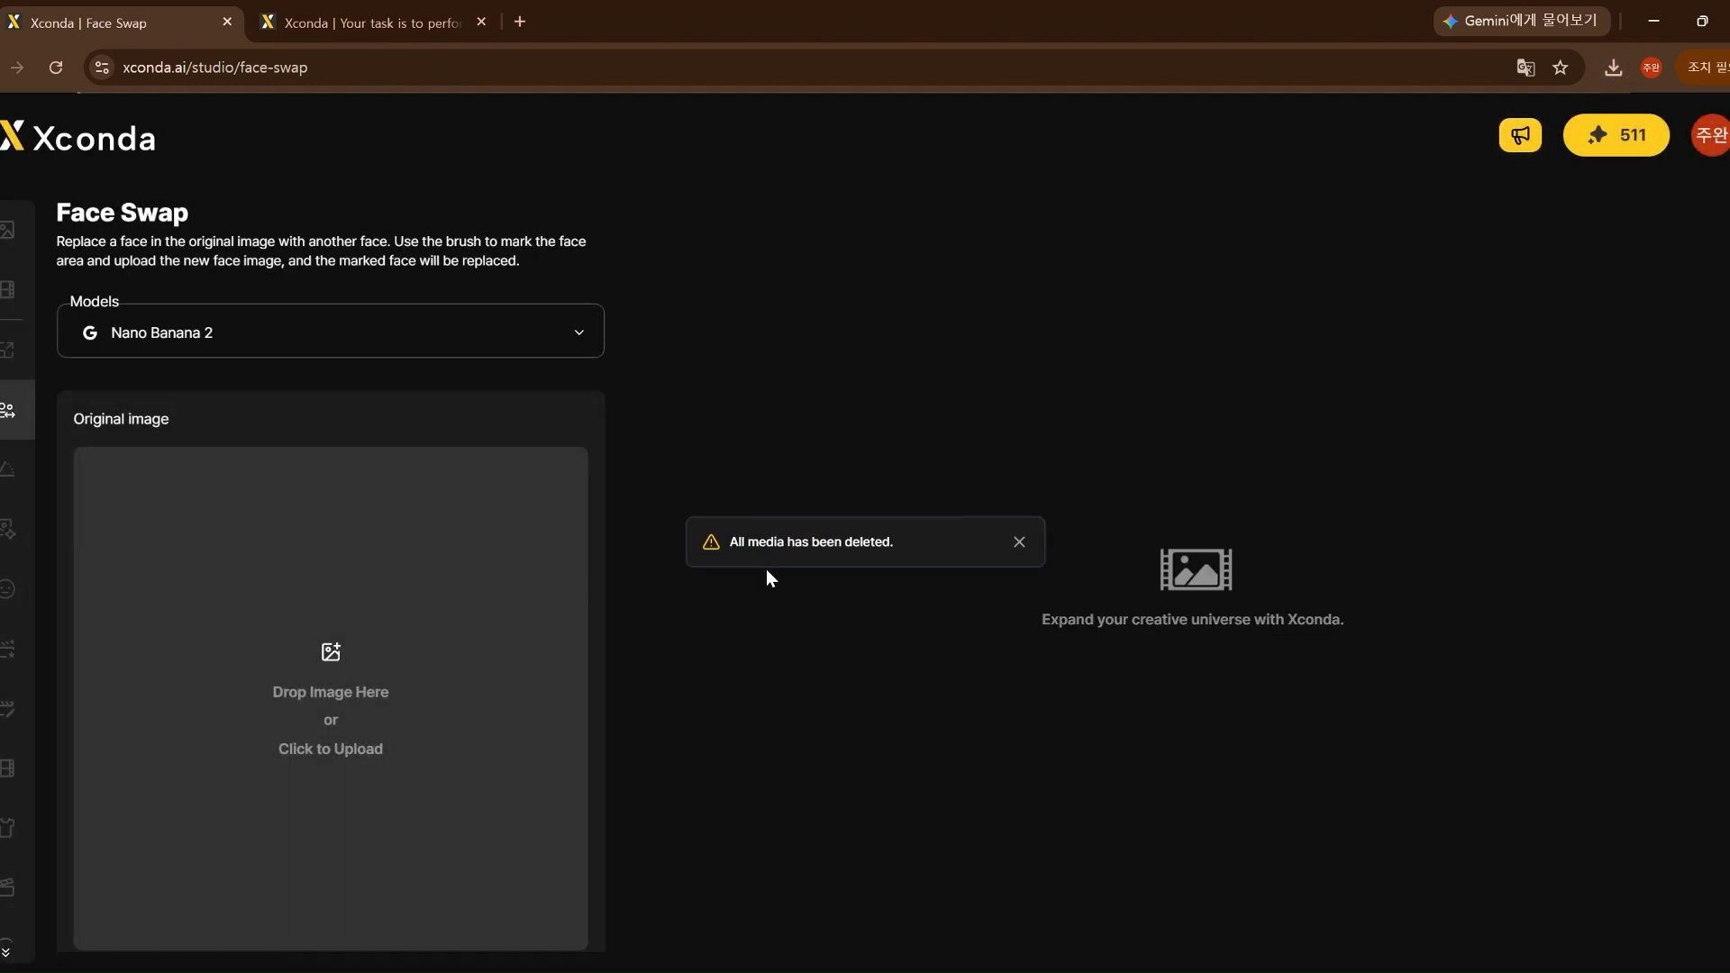
left_click(1021, 544)
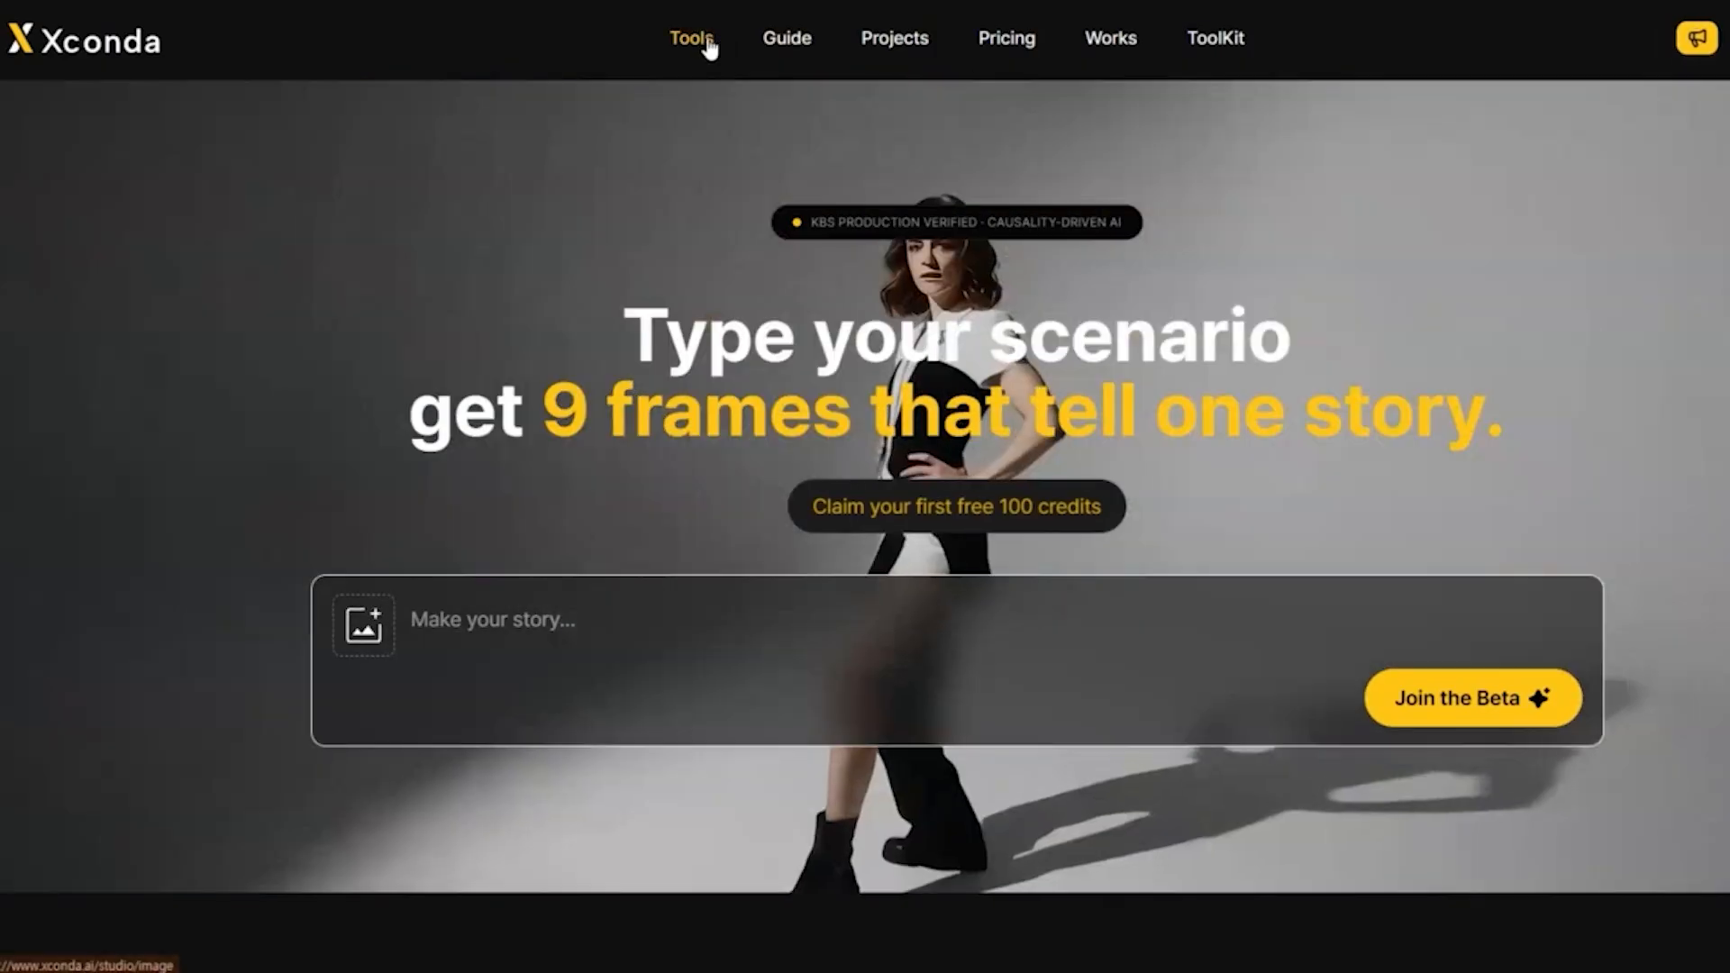
Step: Open the Auto Angle Generator from the Xconda home page and add the perfume bottle photo 1.jpg as the source image
left_click(706, 42)
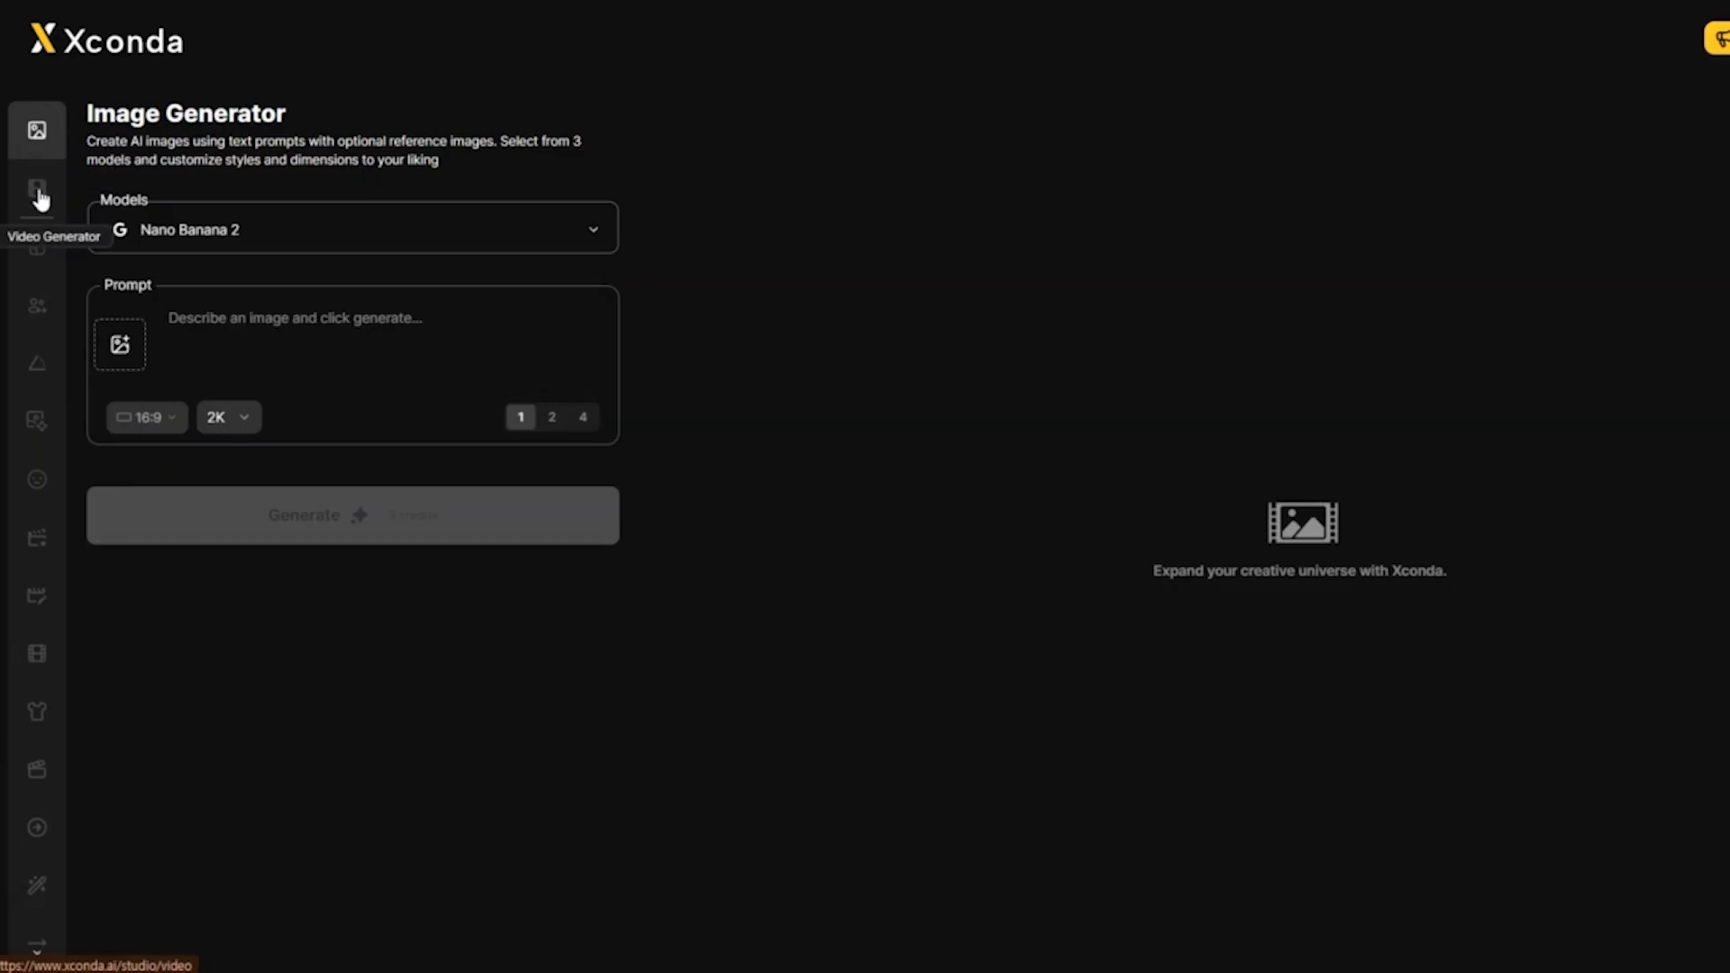
left_click(47, 369)
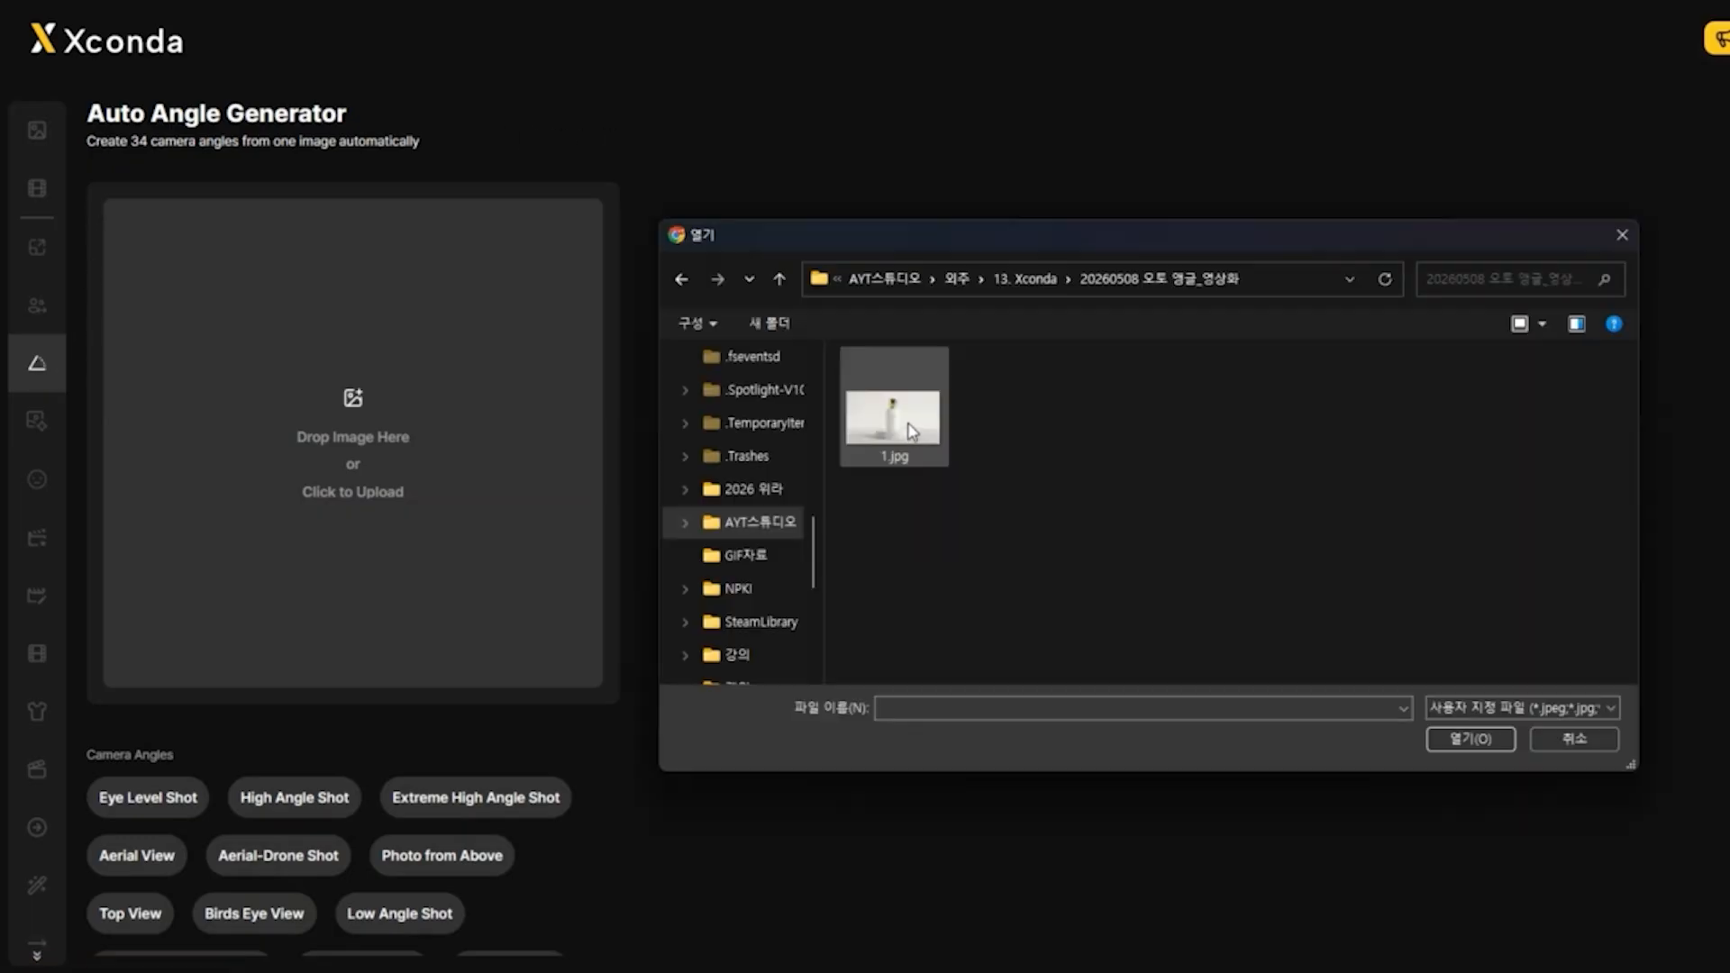
left_click(908, 426)
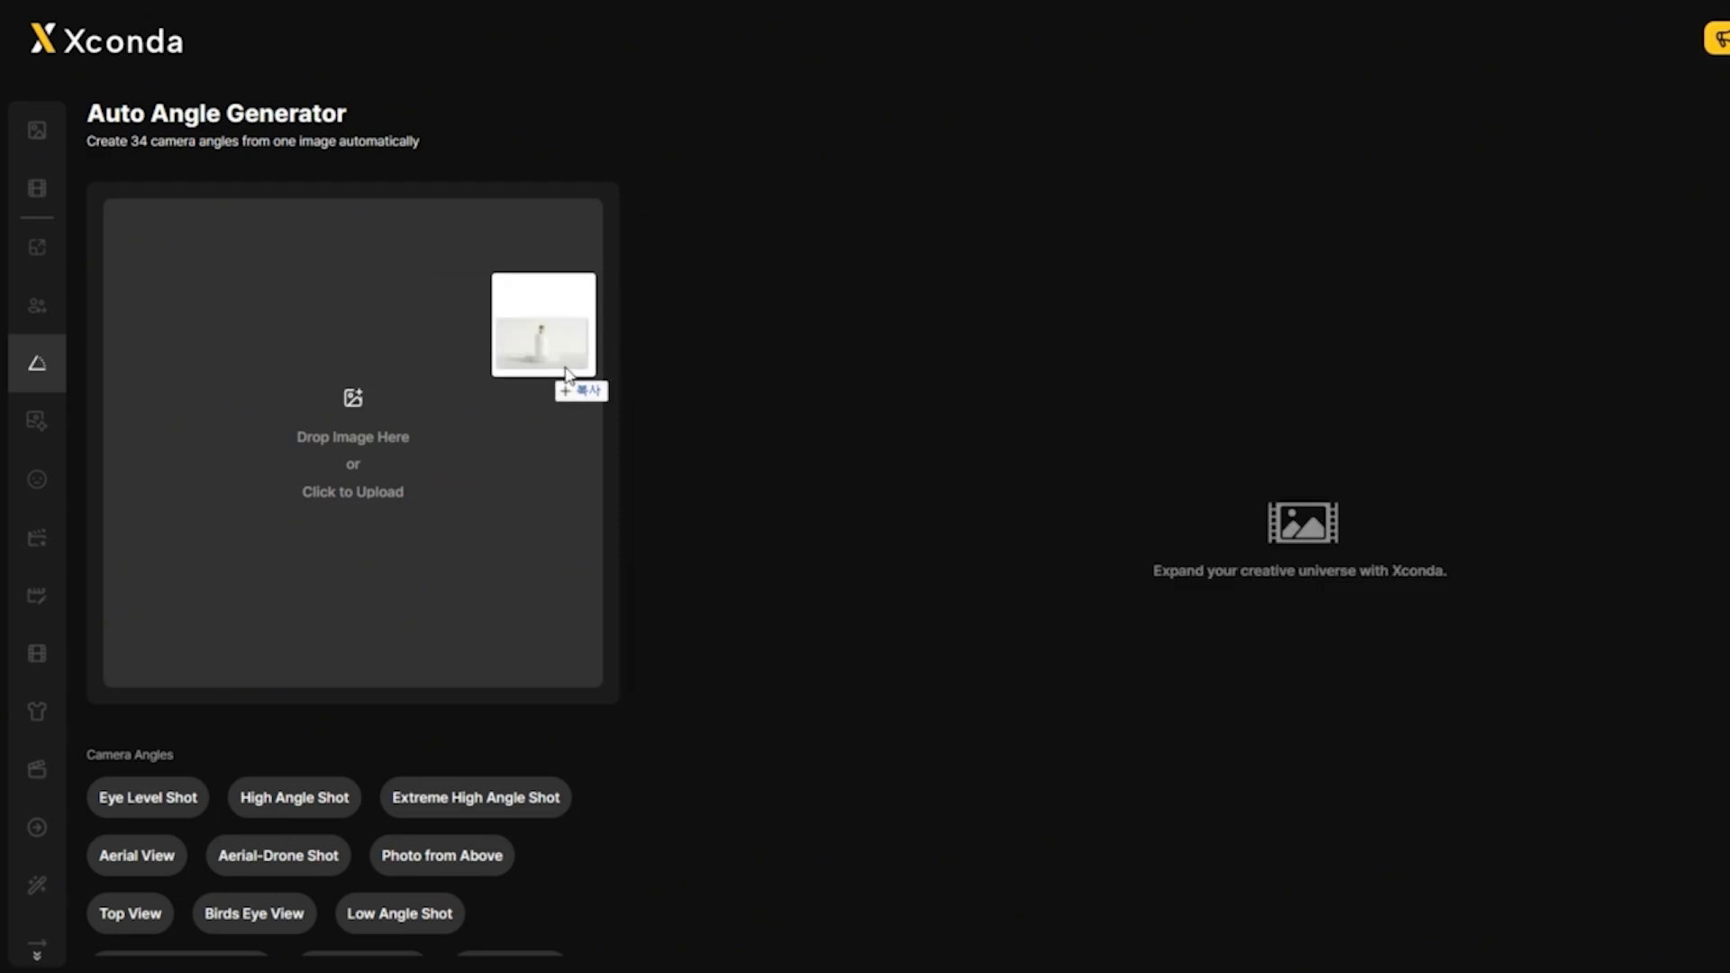
left_click_drag(542, 374, 455, 424)
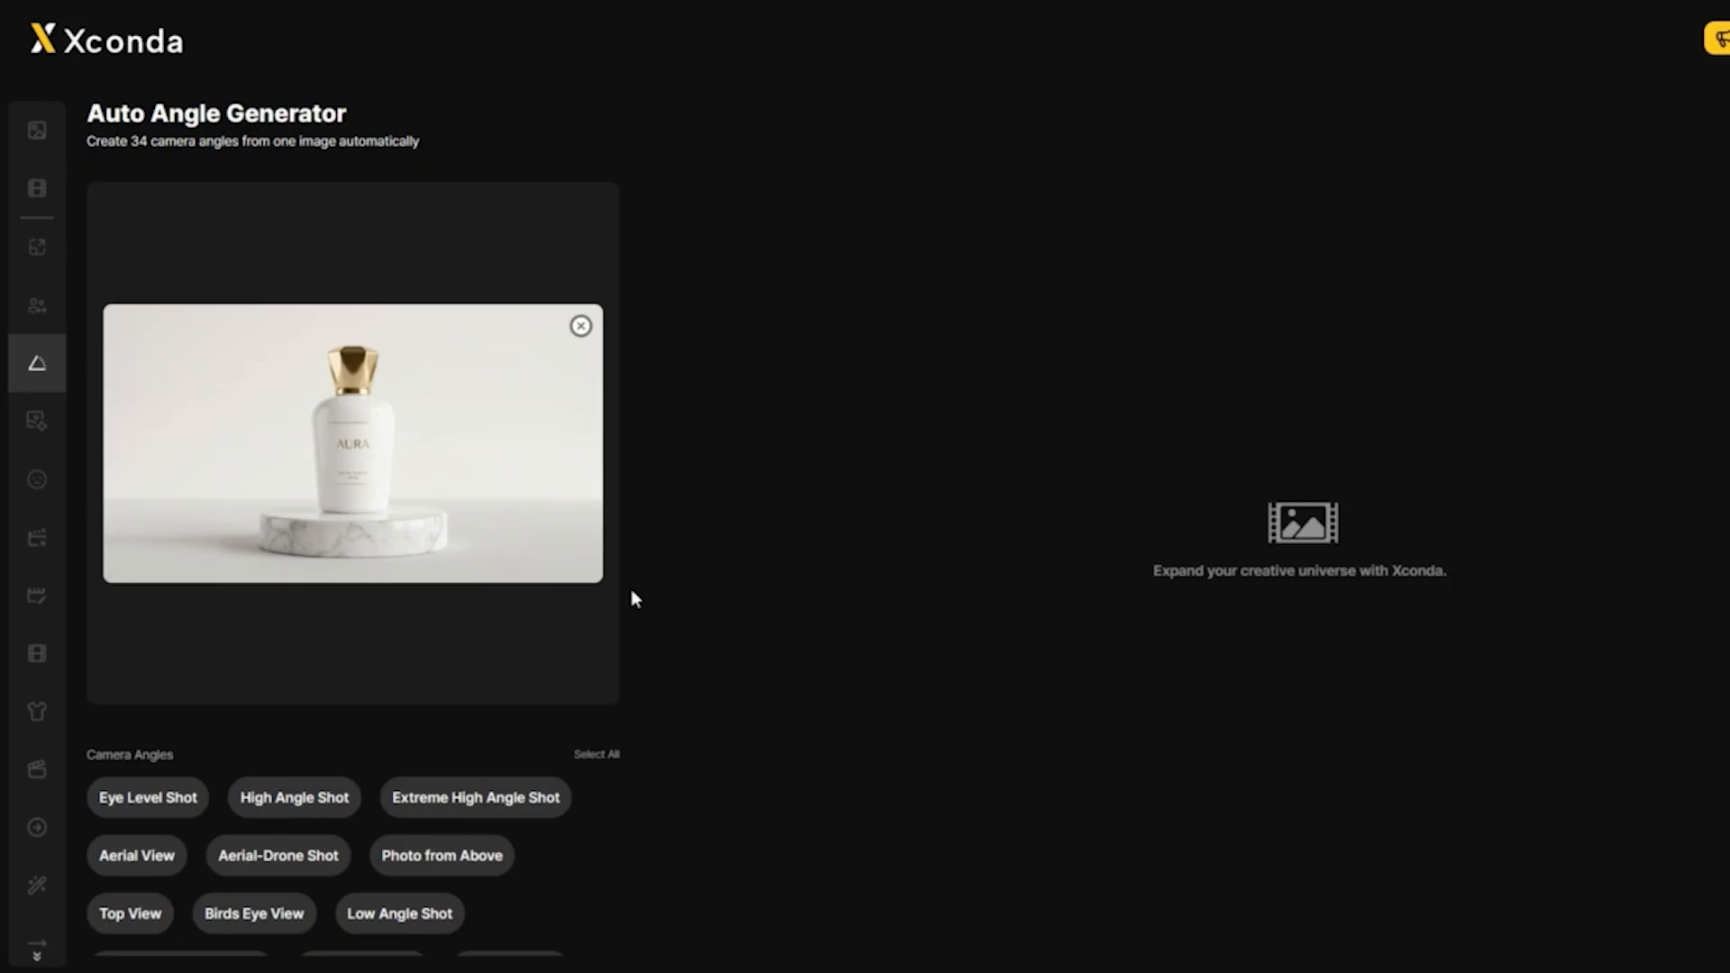
Step: Try selecting all the camera angles at once, and clear the whole selection
scroll(622, 622, "down", 5)
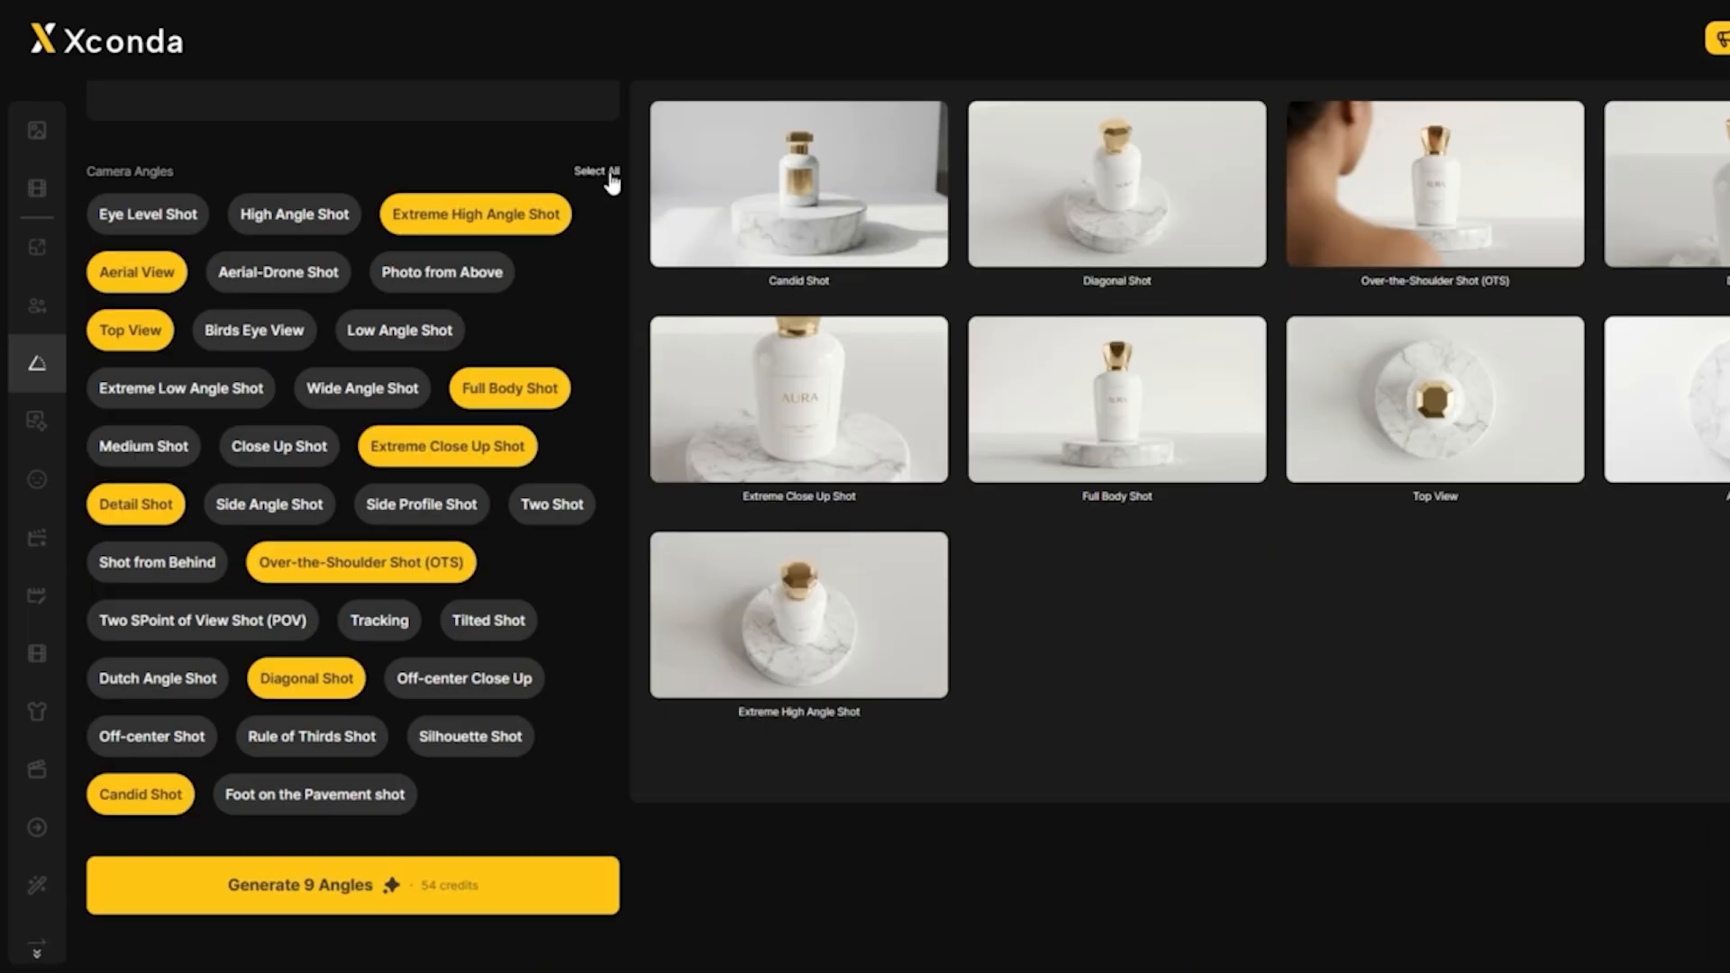
left_click(596, 171)
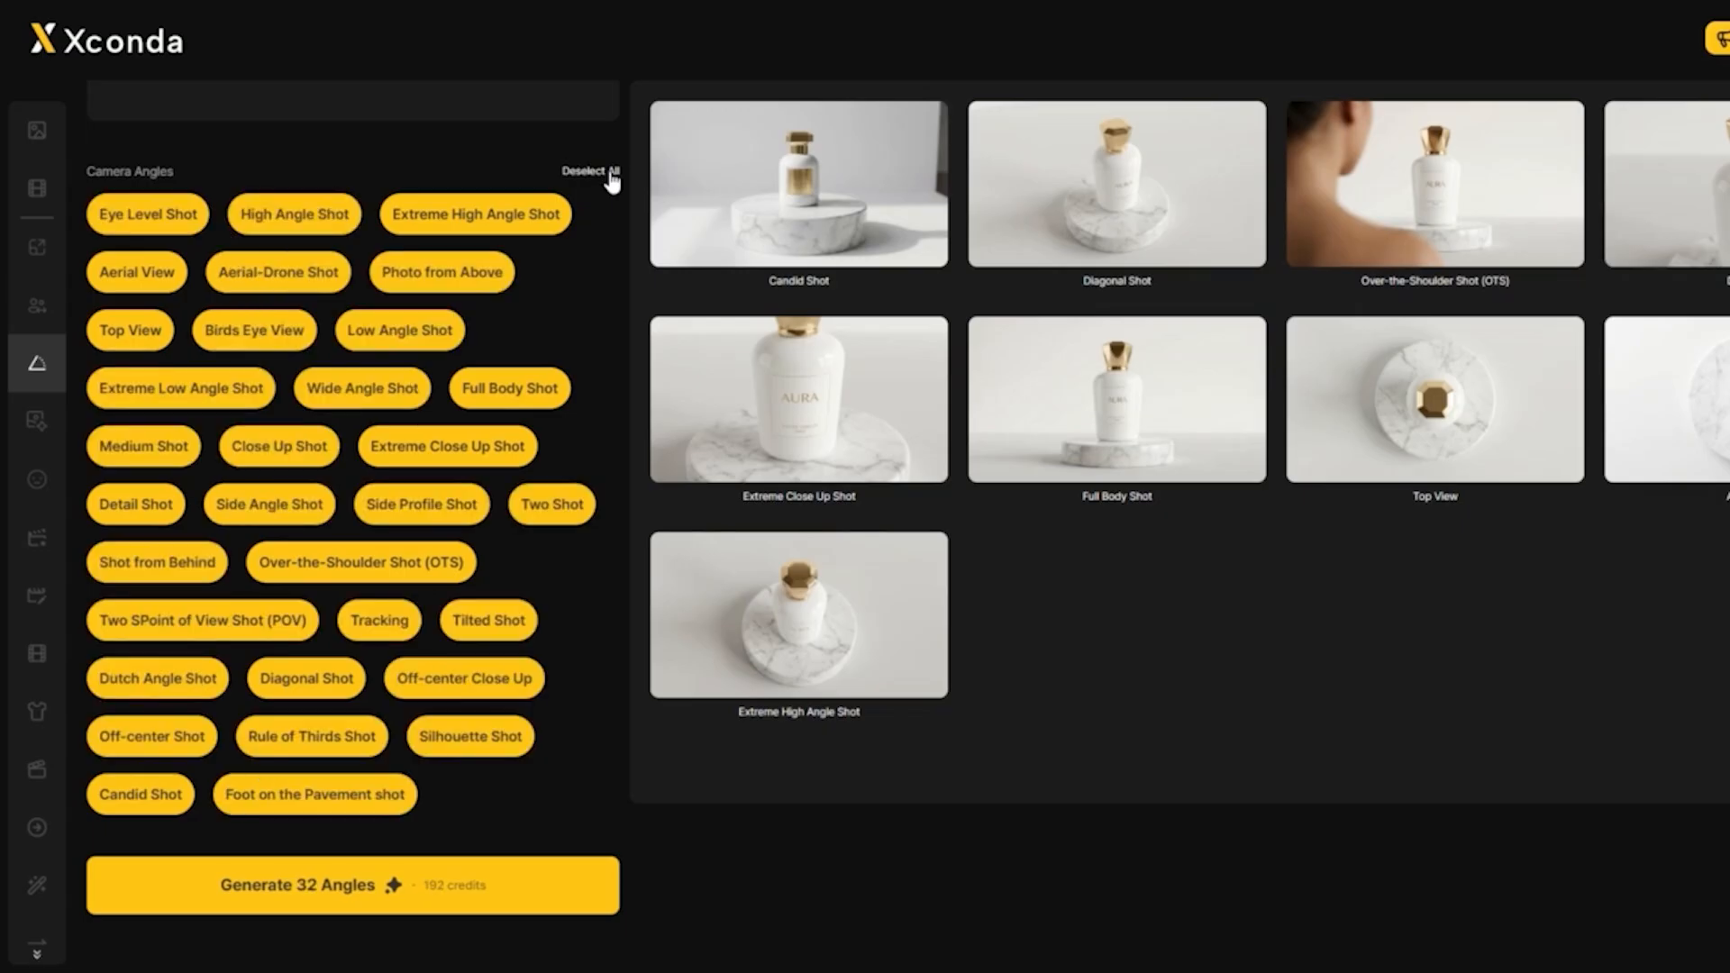
left_click(612, 180)
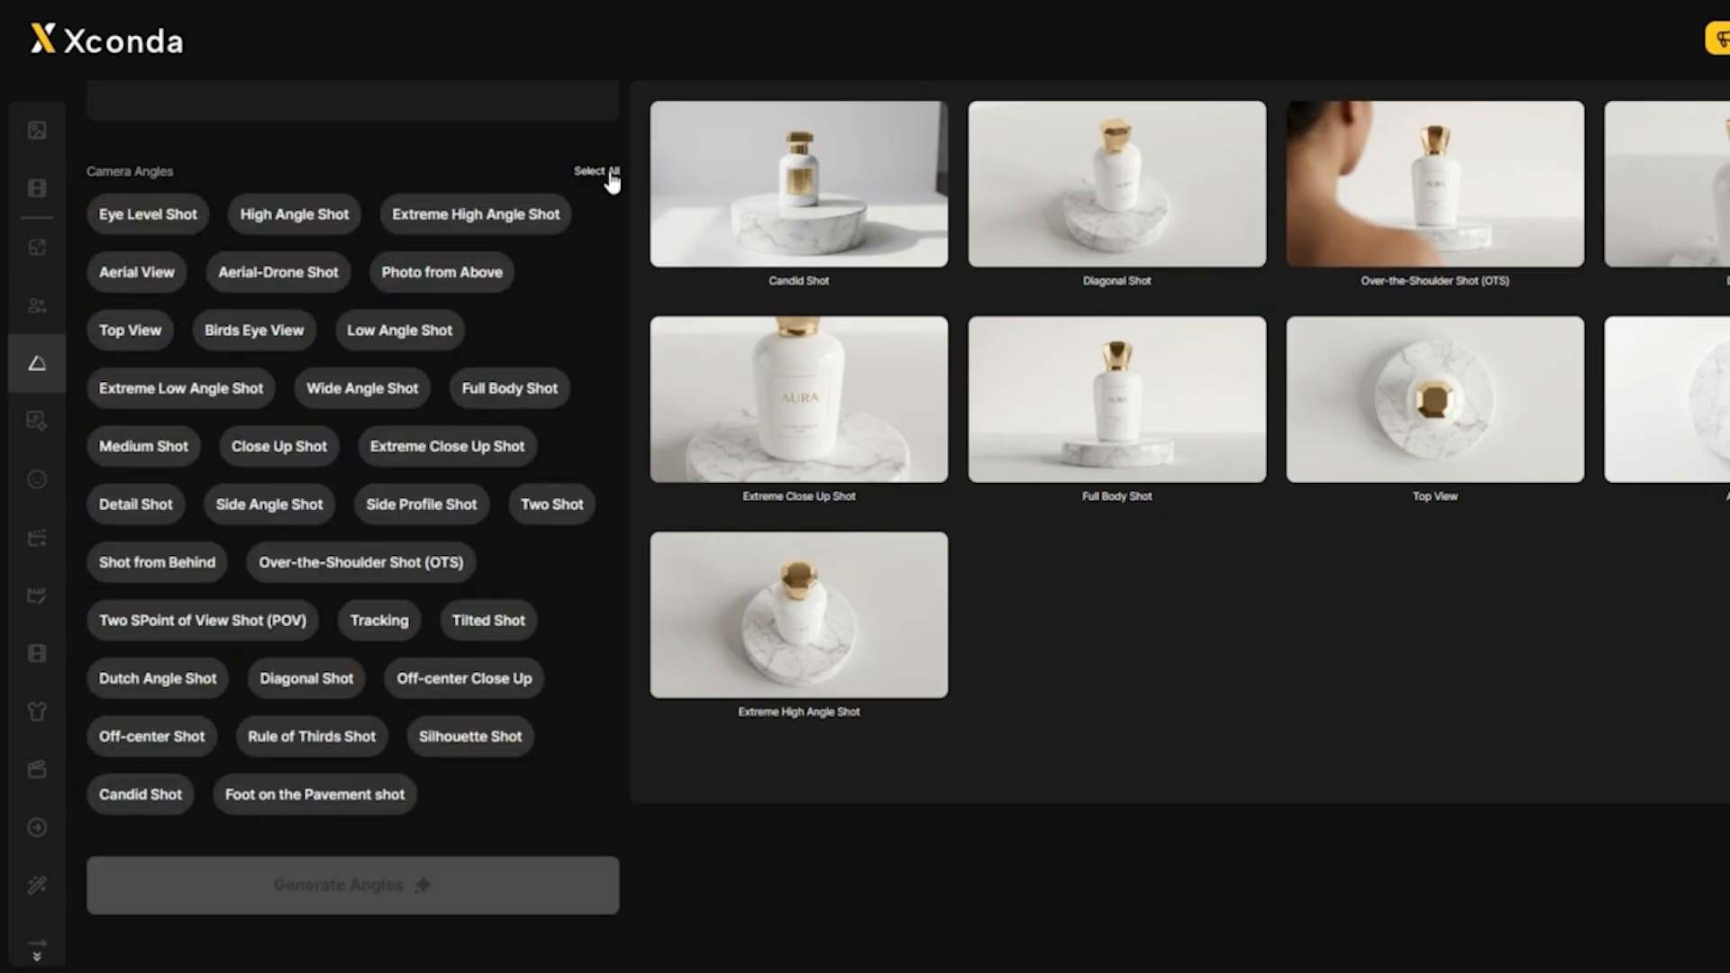
left_click(612, 180)
left_click(612, 181)
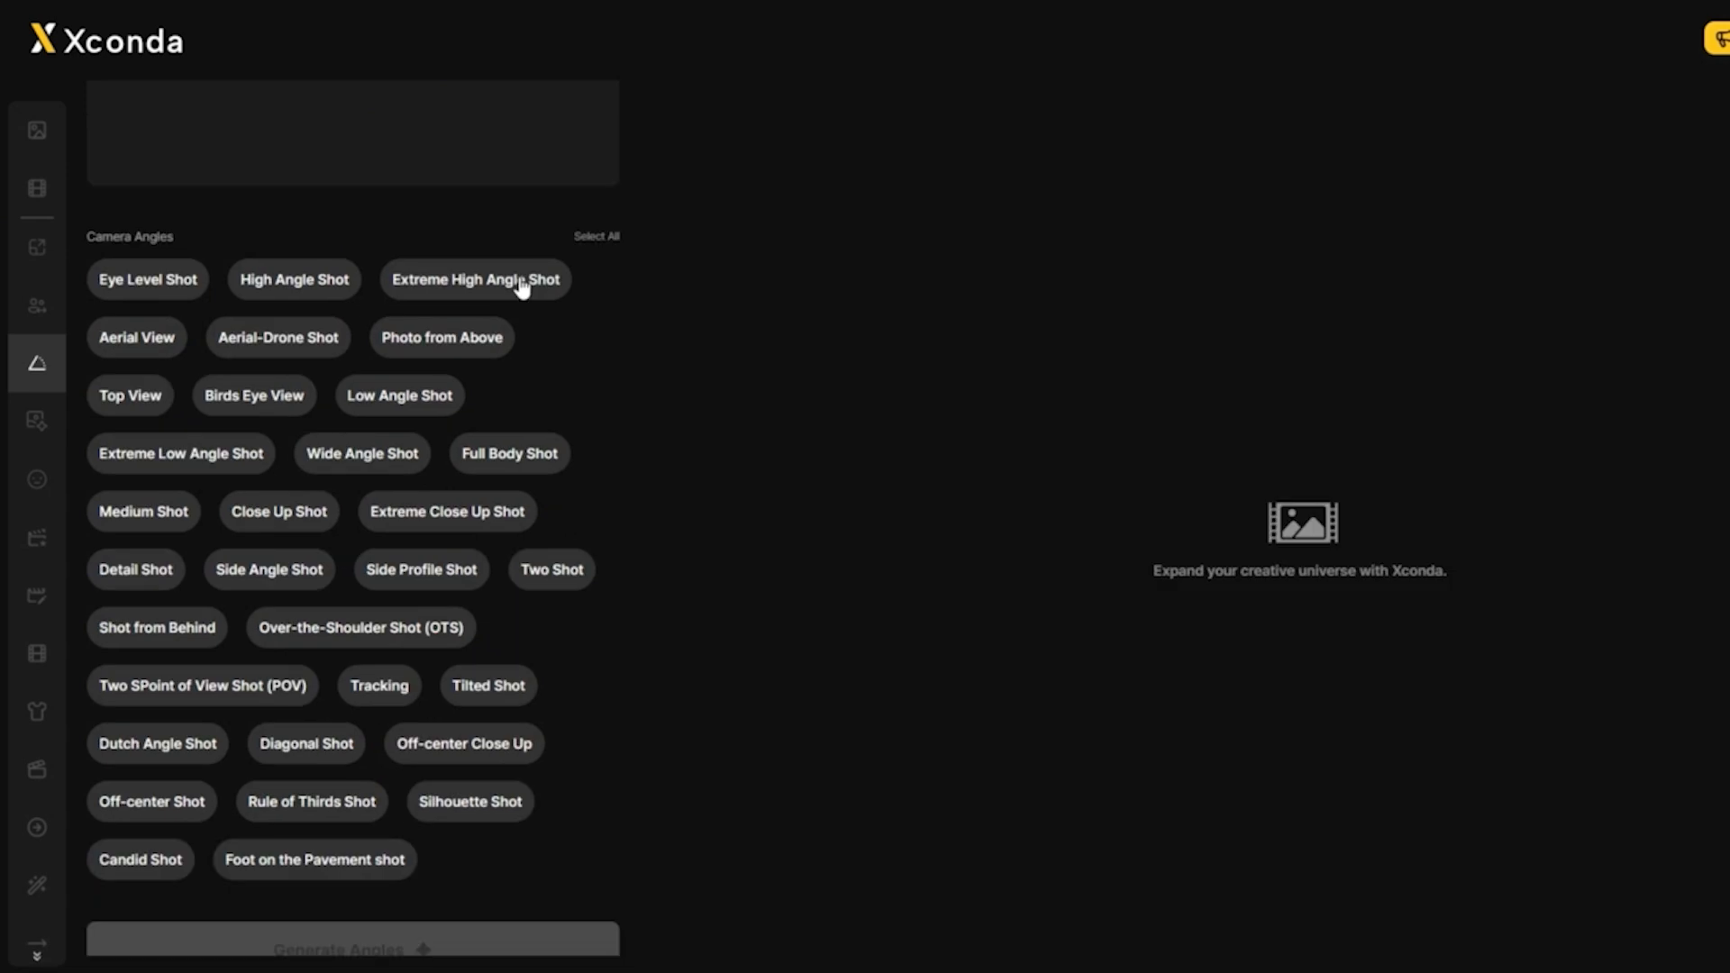
Step: Select the Extreme High Angle, Aerial View, Top View, Full Body, Extreme Close Up, Detail, Over-the-Shoulder, Diagonal and Candid camera angles
left_click(521, 285)
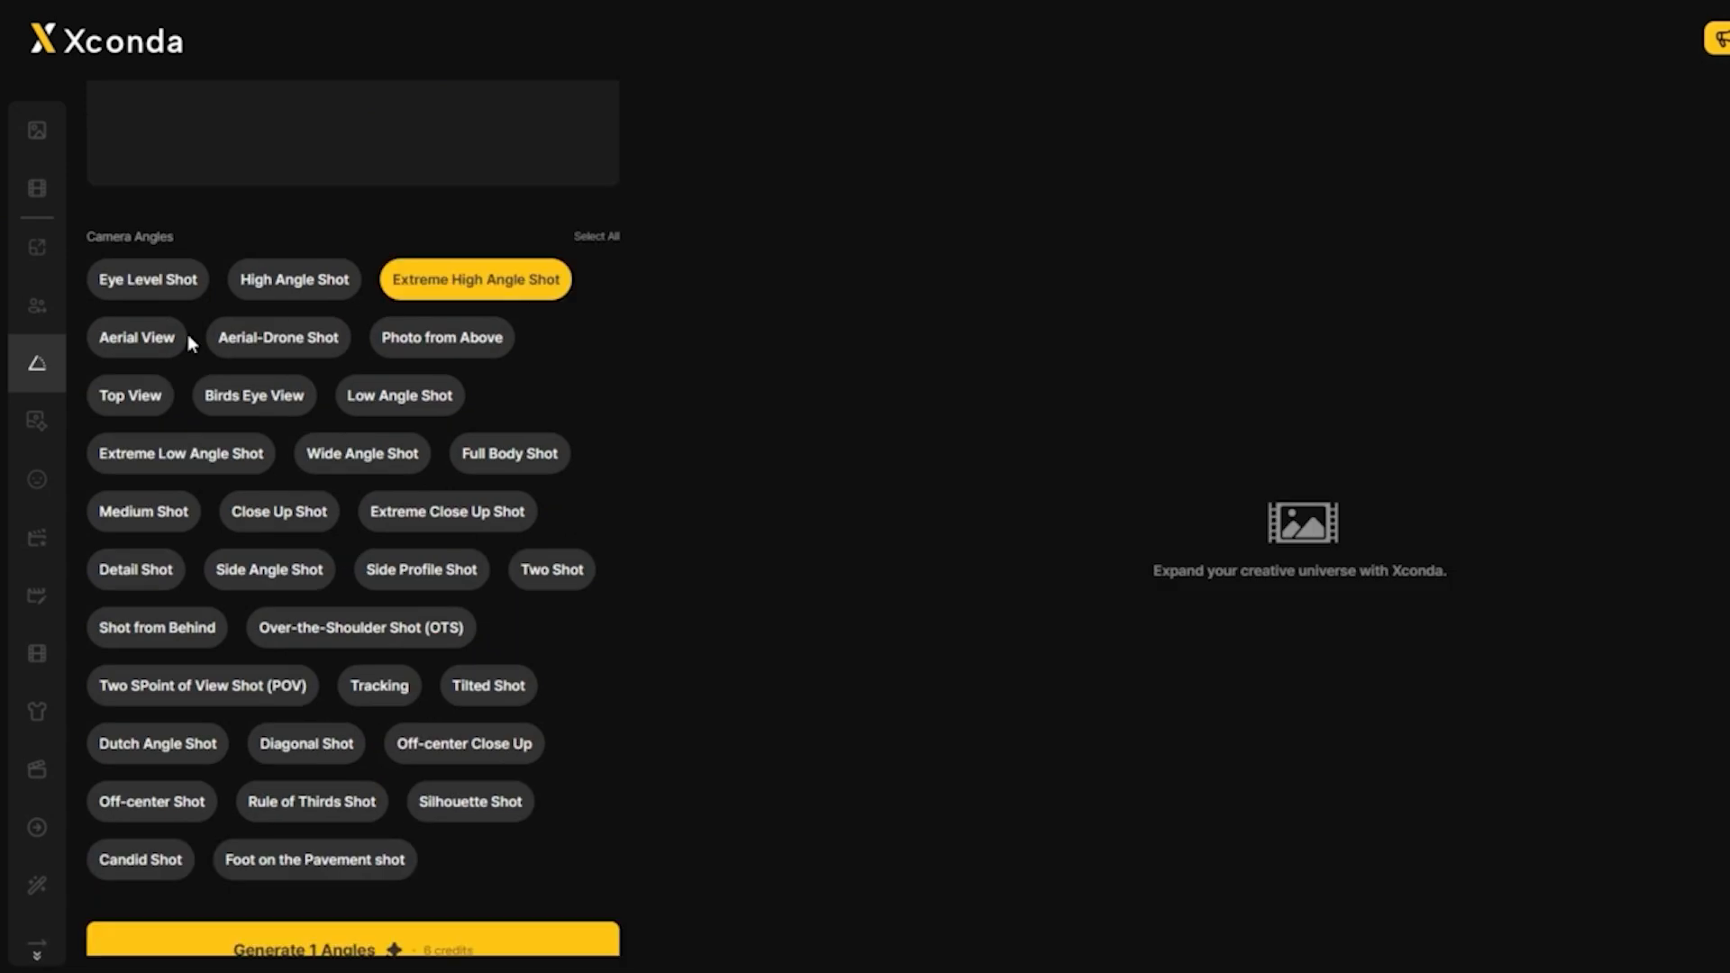
left_click(163, 349)
left_click(148, 403)
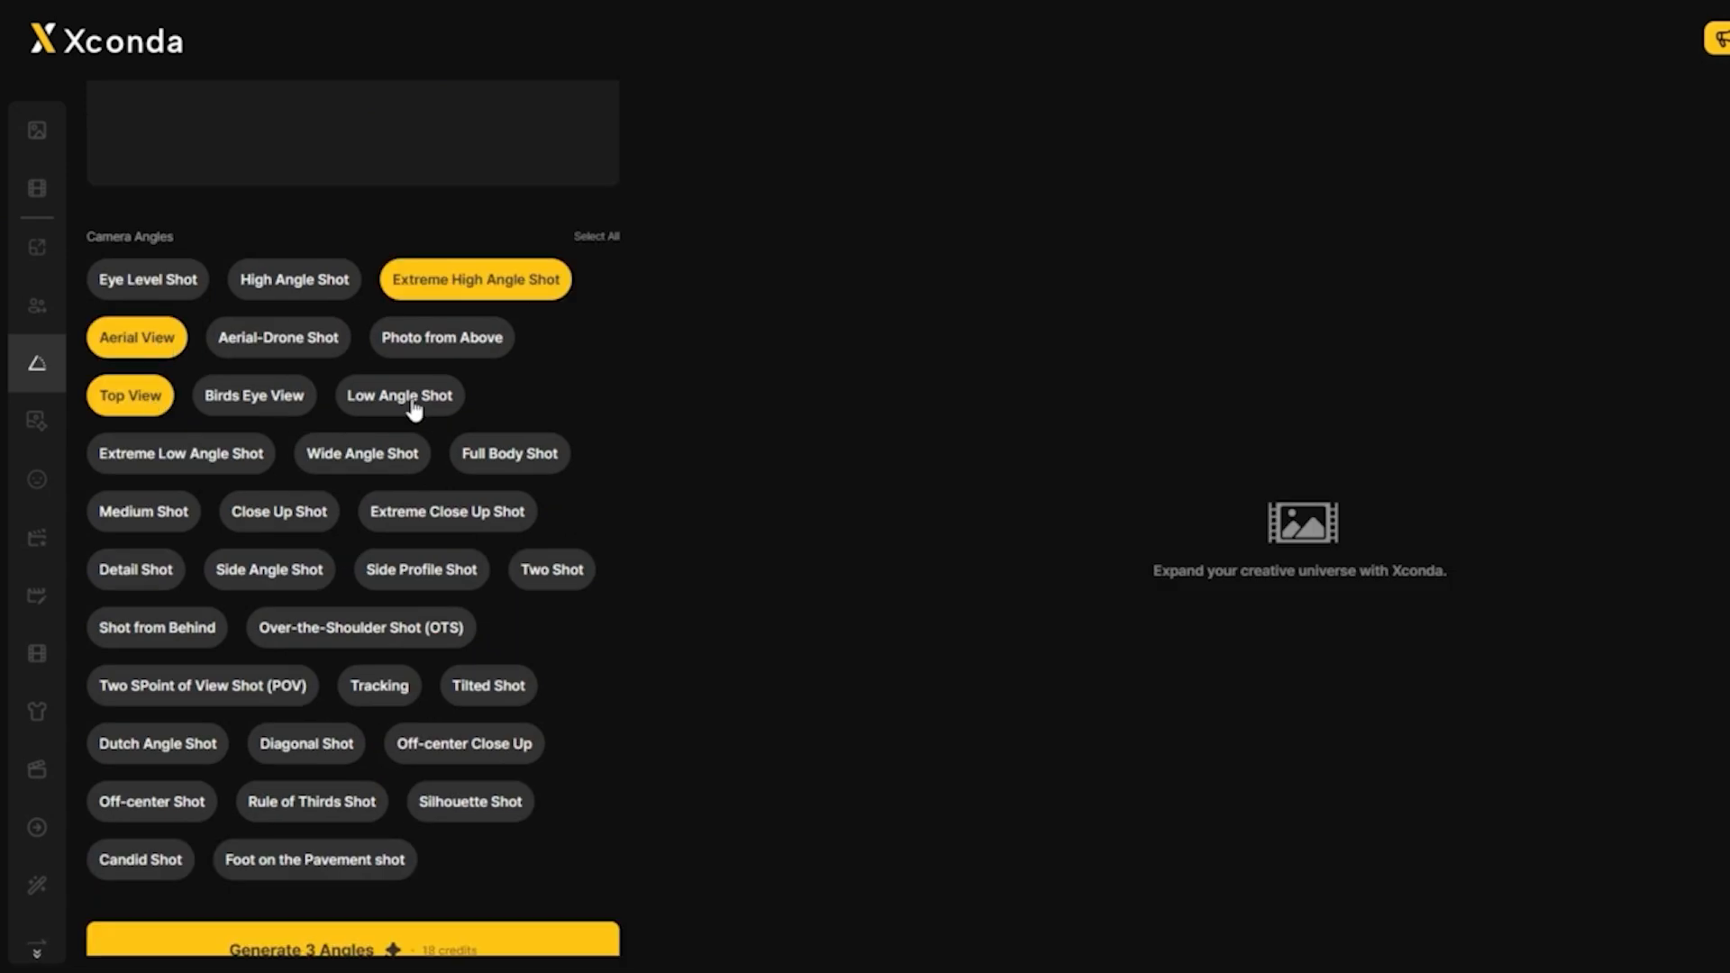
left_click(486, 455)
left_click(487, 518)
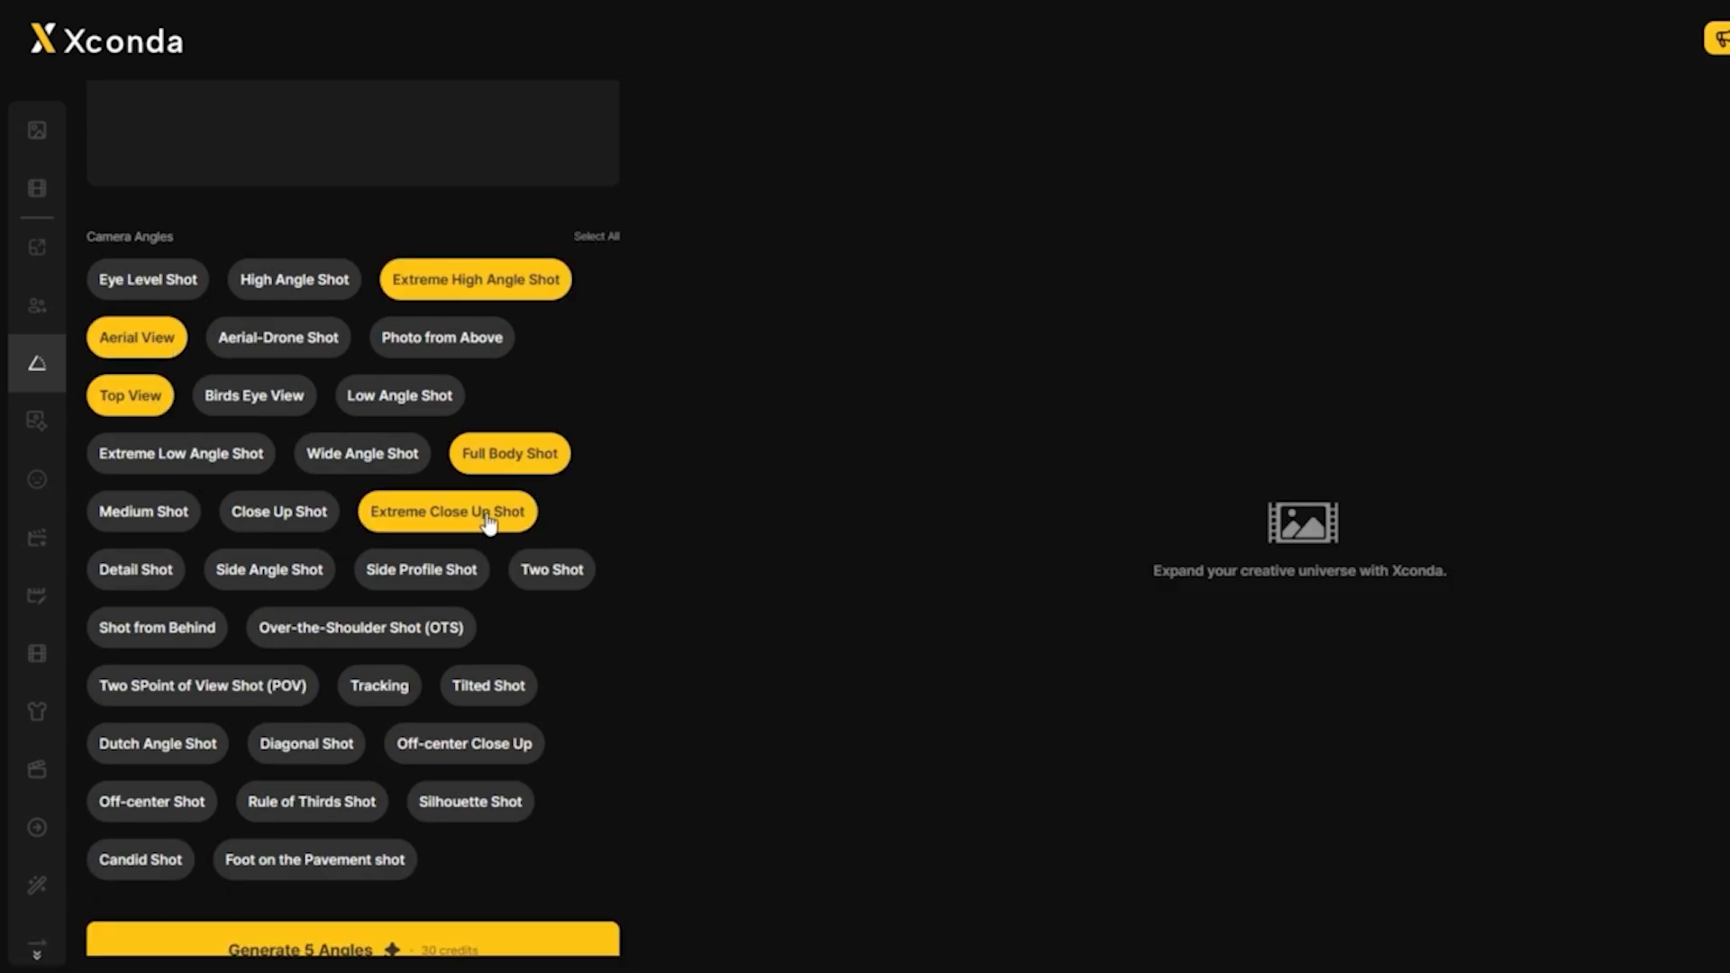
left_click(148, 590)
left_click(397, 631)
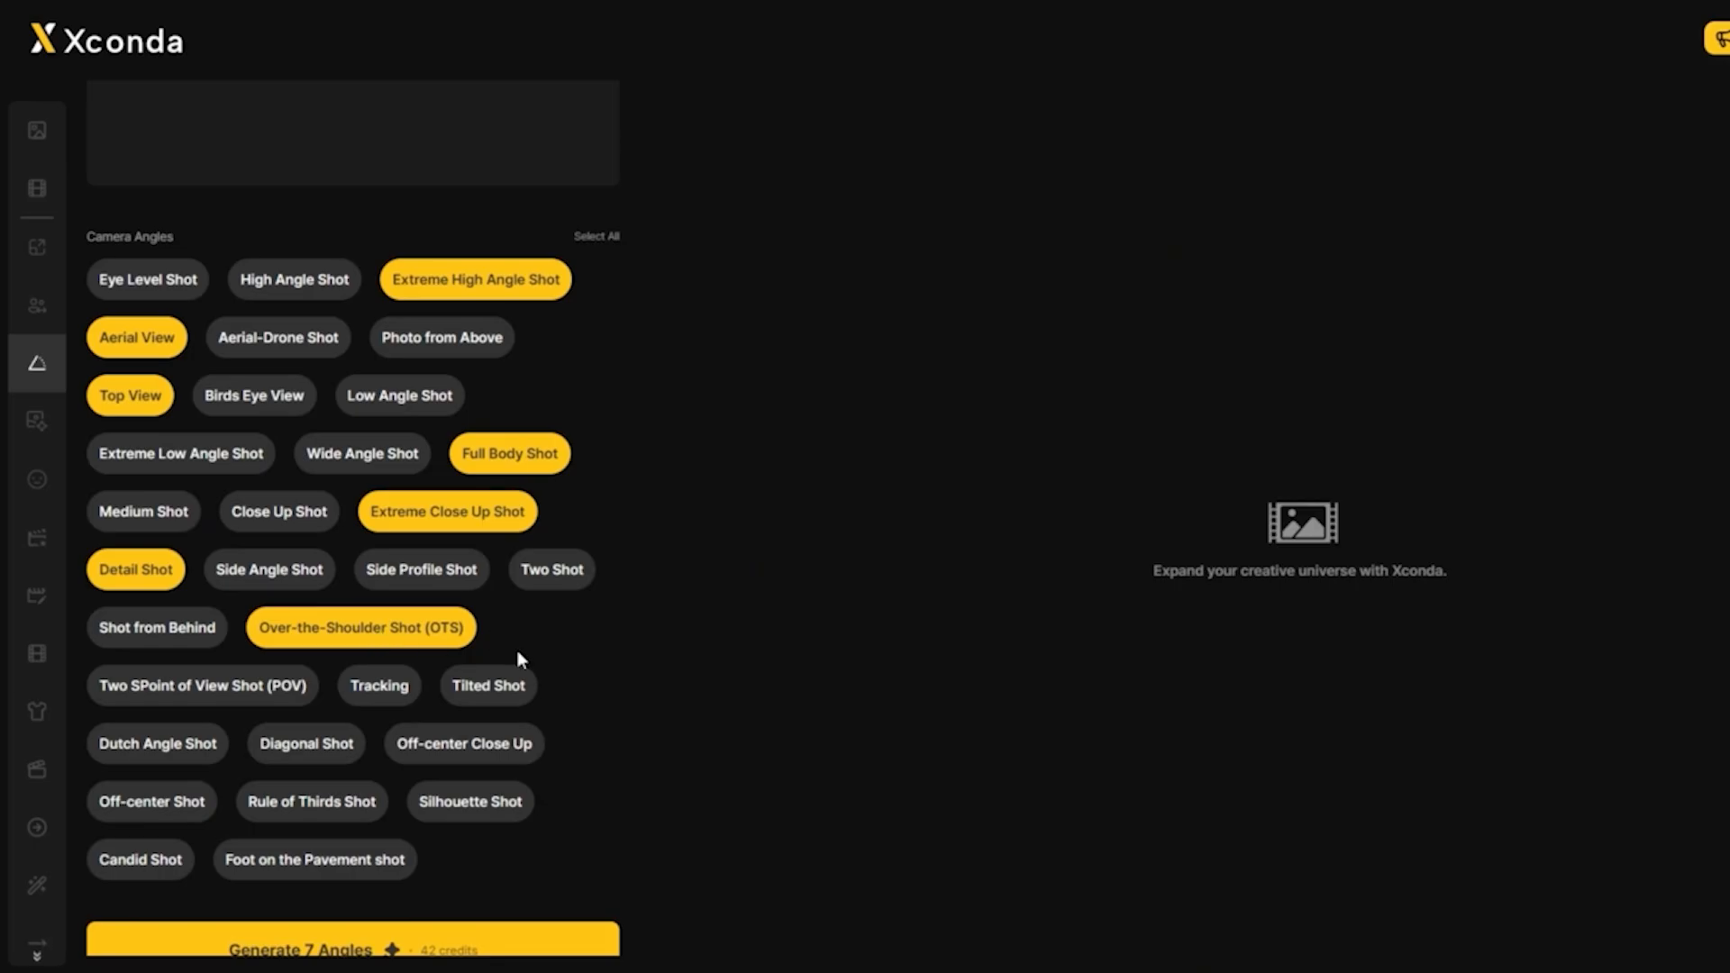
left_click(294, 761)
left_click(131, 867)
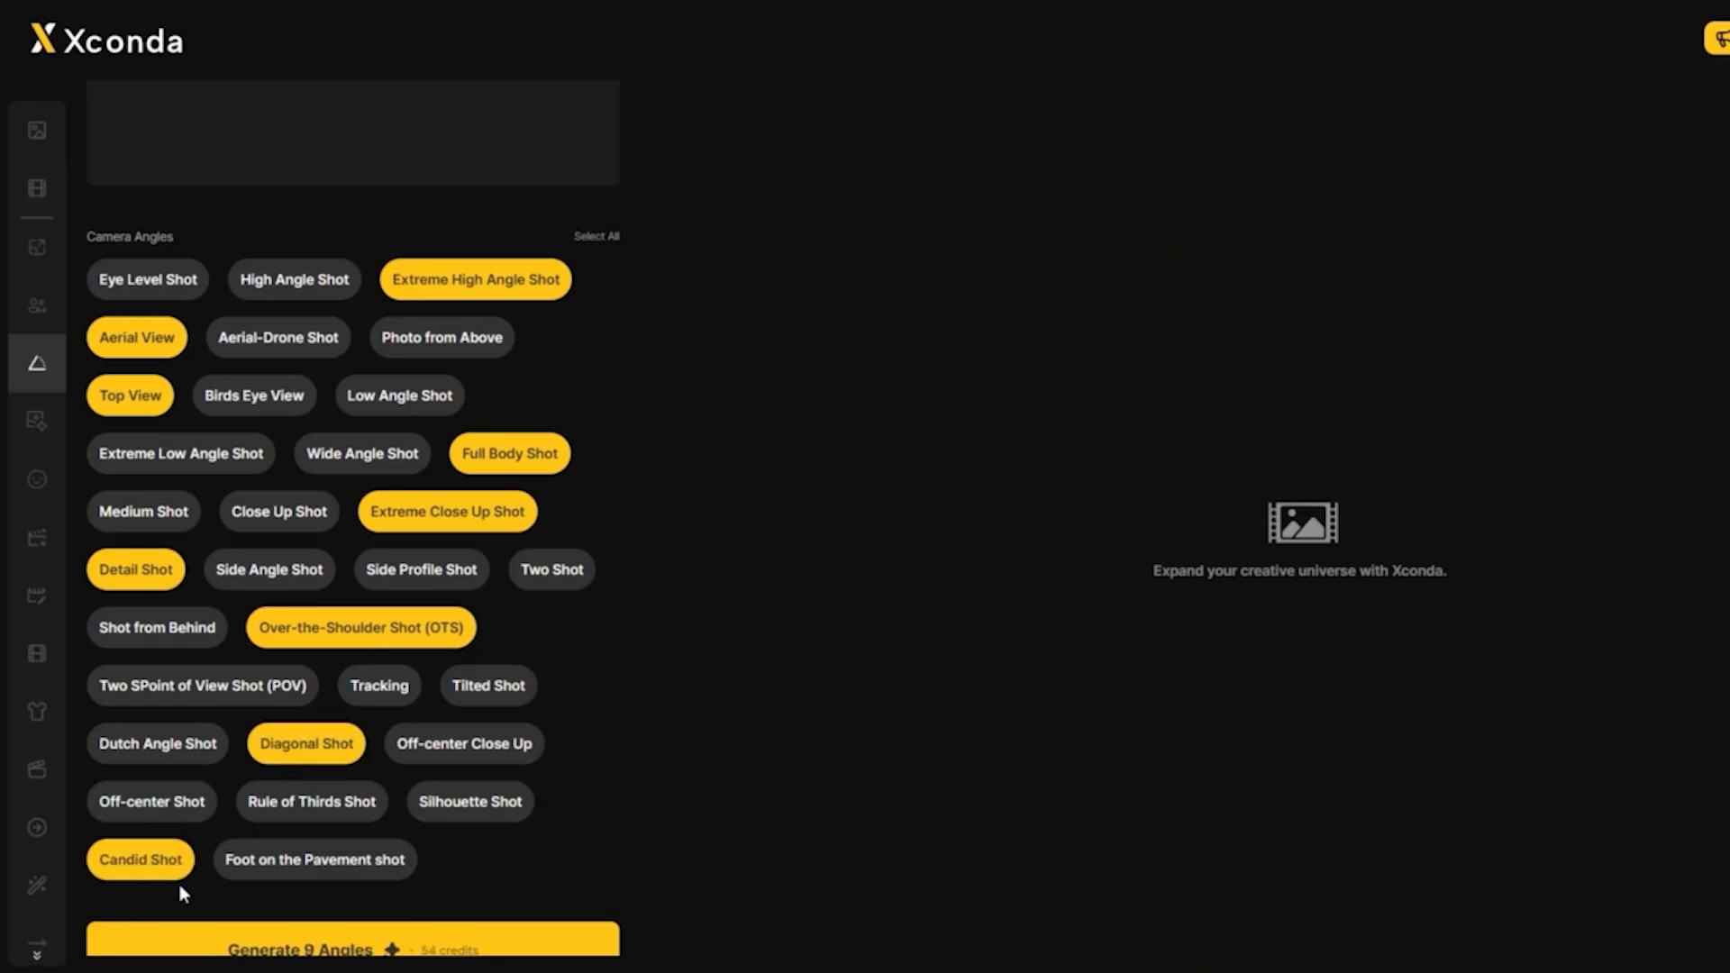
Step: Generate the nine selected camera angles of the perfume bottle, confirming the generation
scroll(213, 901, "down", 1)
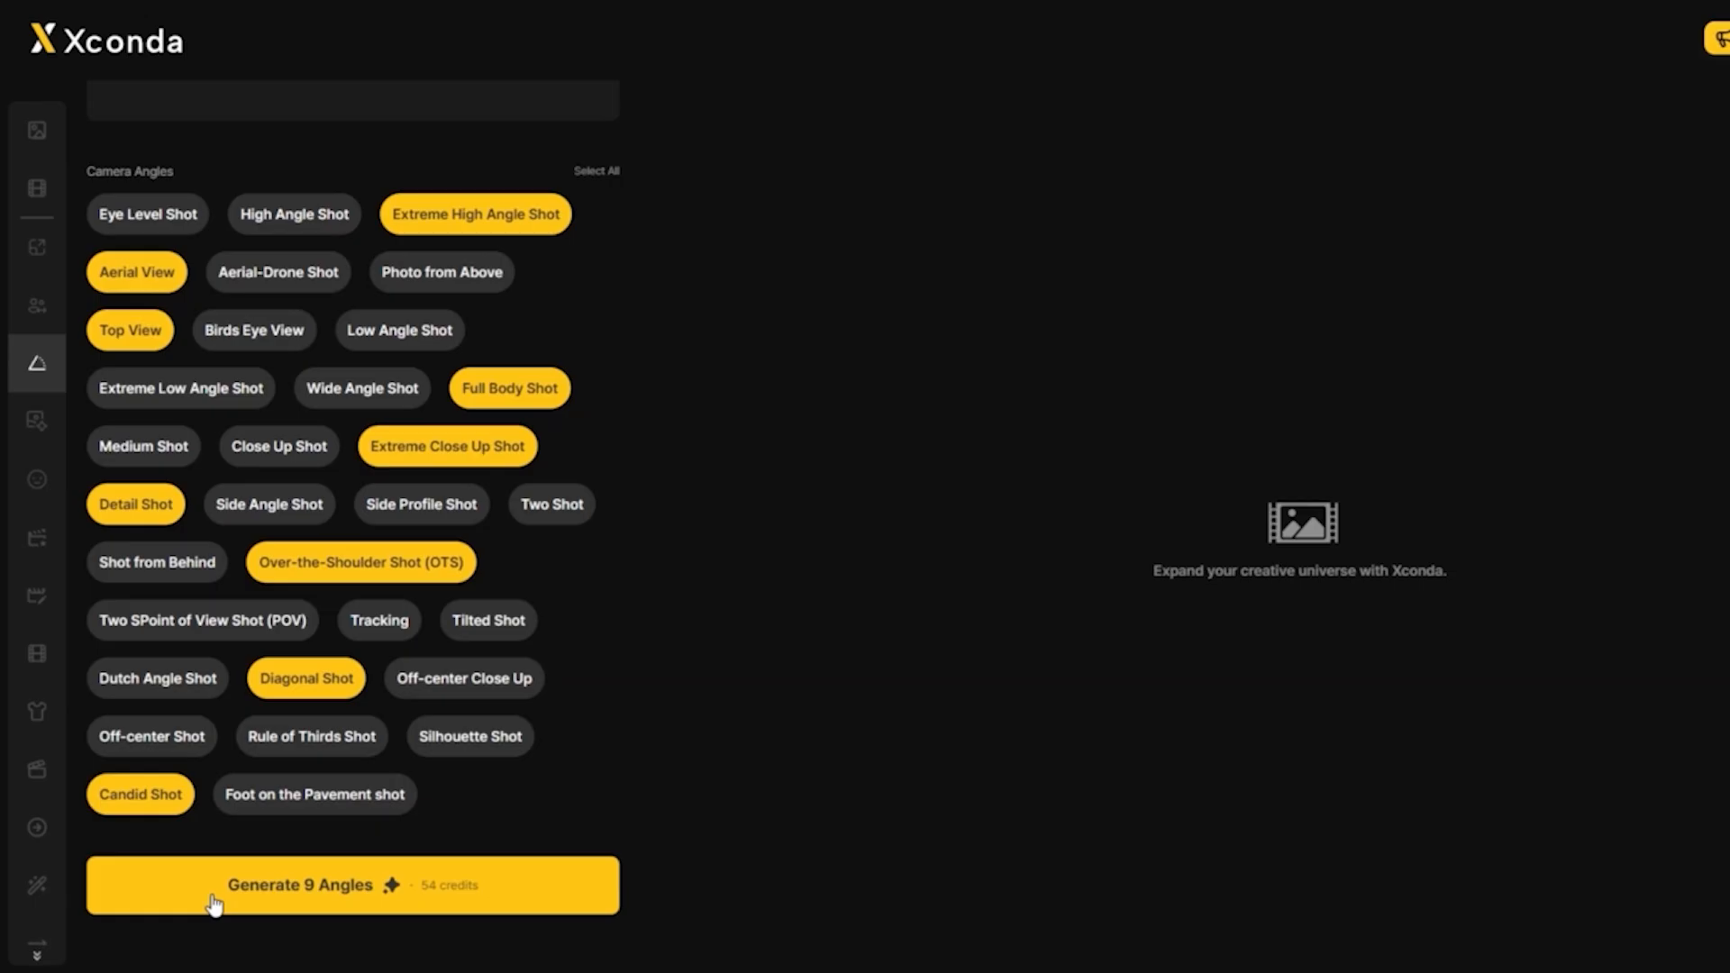
left_click(213, 901)
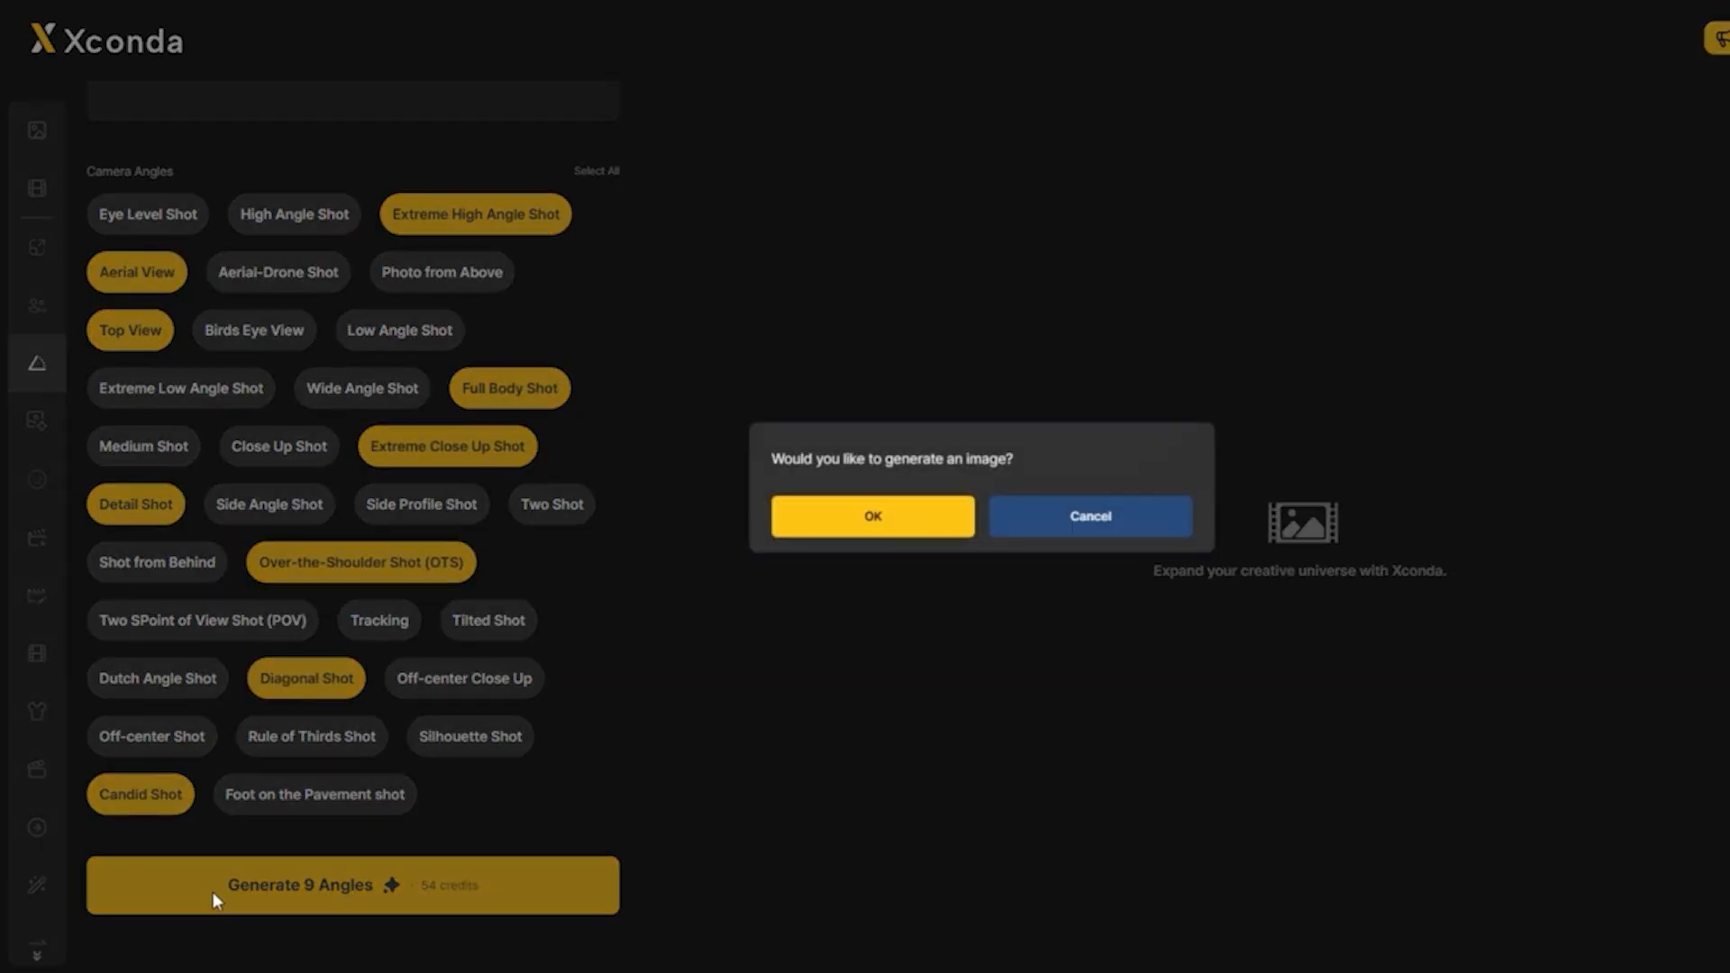
left_click(845, 529)
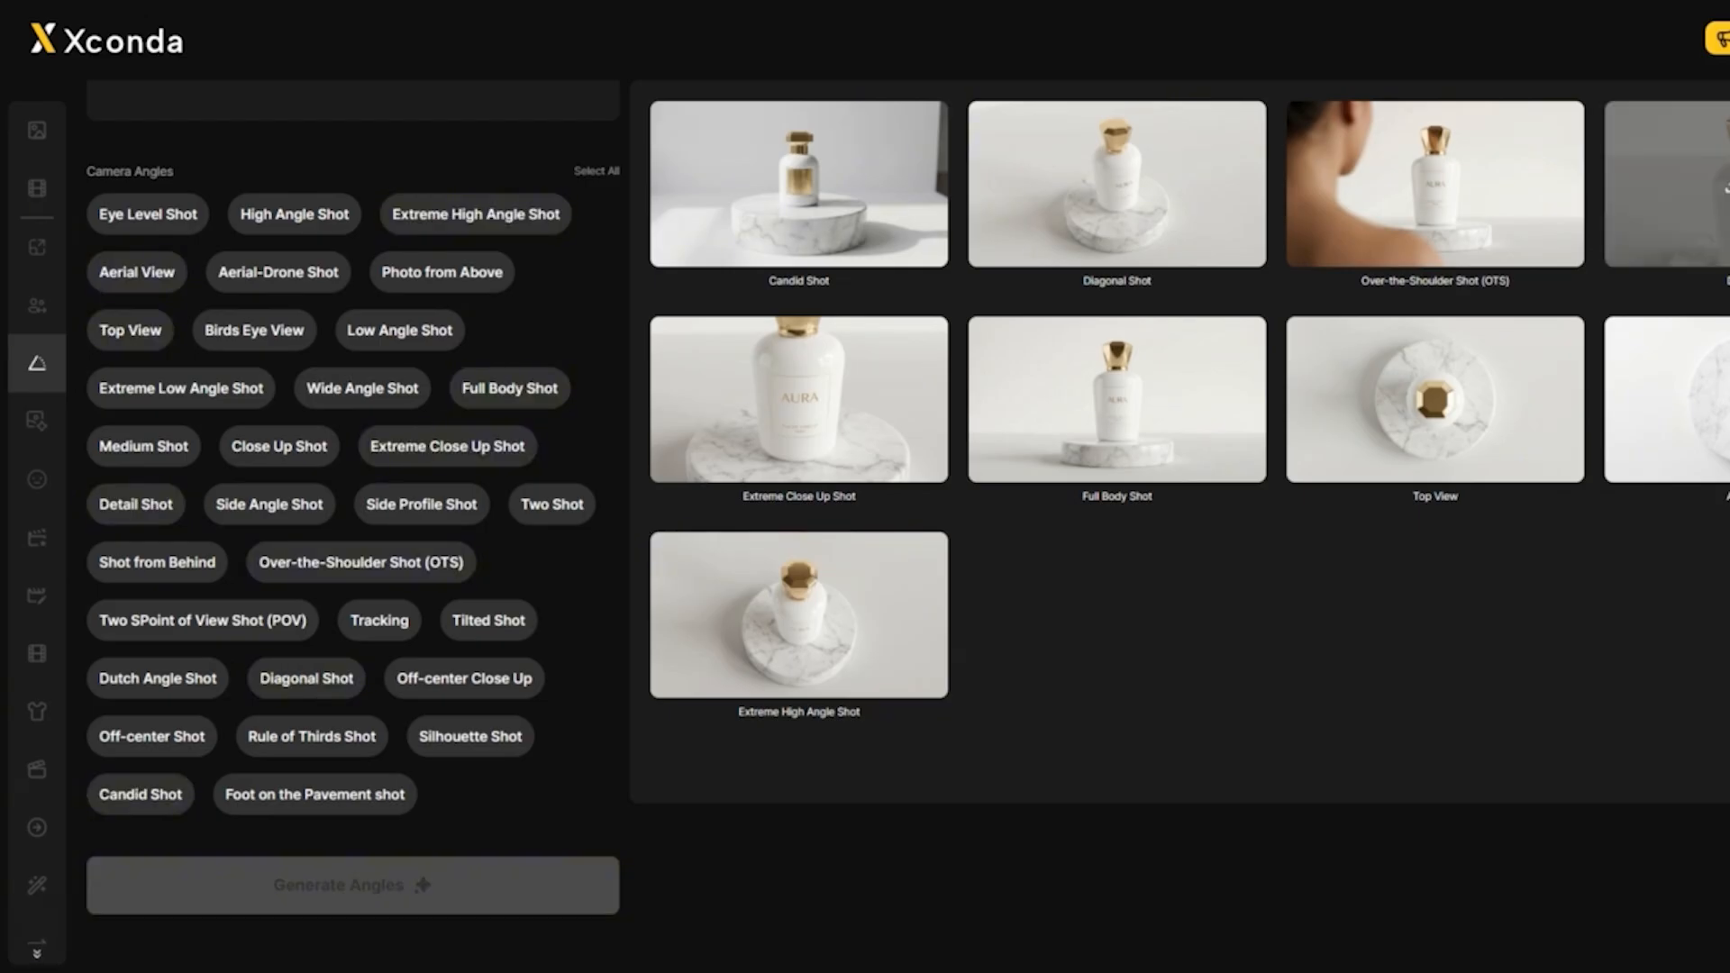
Step: View the generated Detail Shot and Candid Shot of the perfume bottle enlarged, closing each preview
left_click(1720, 184)
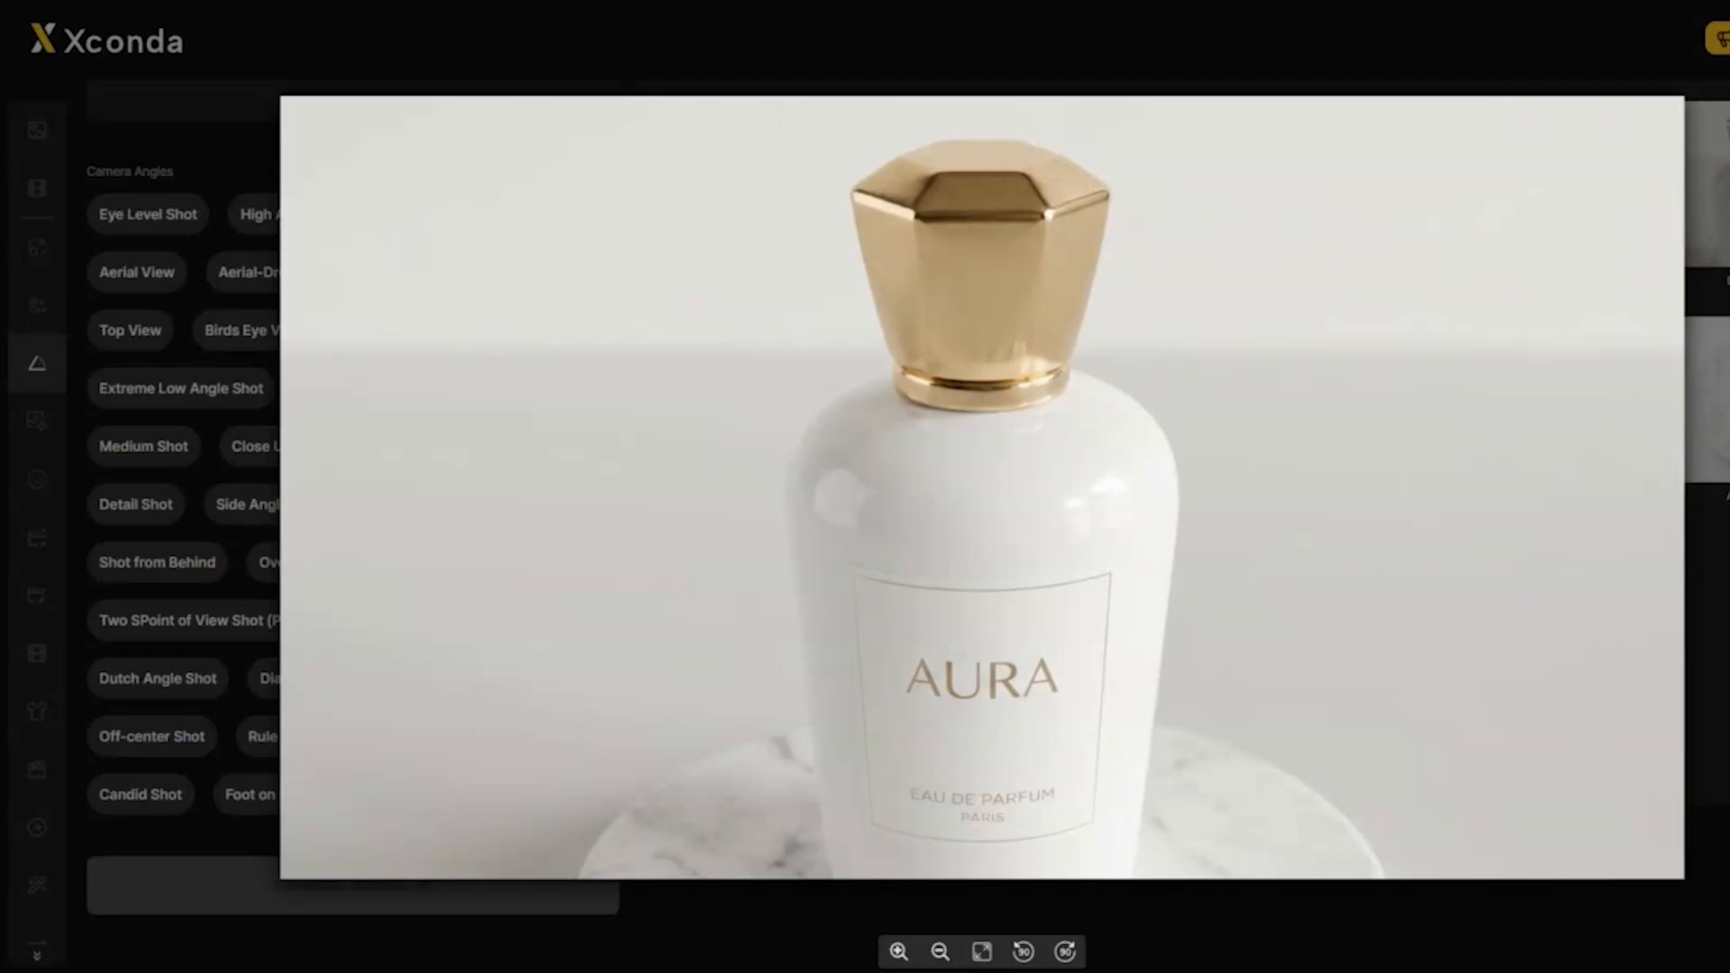
key("Escape")
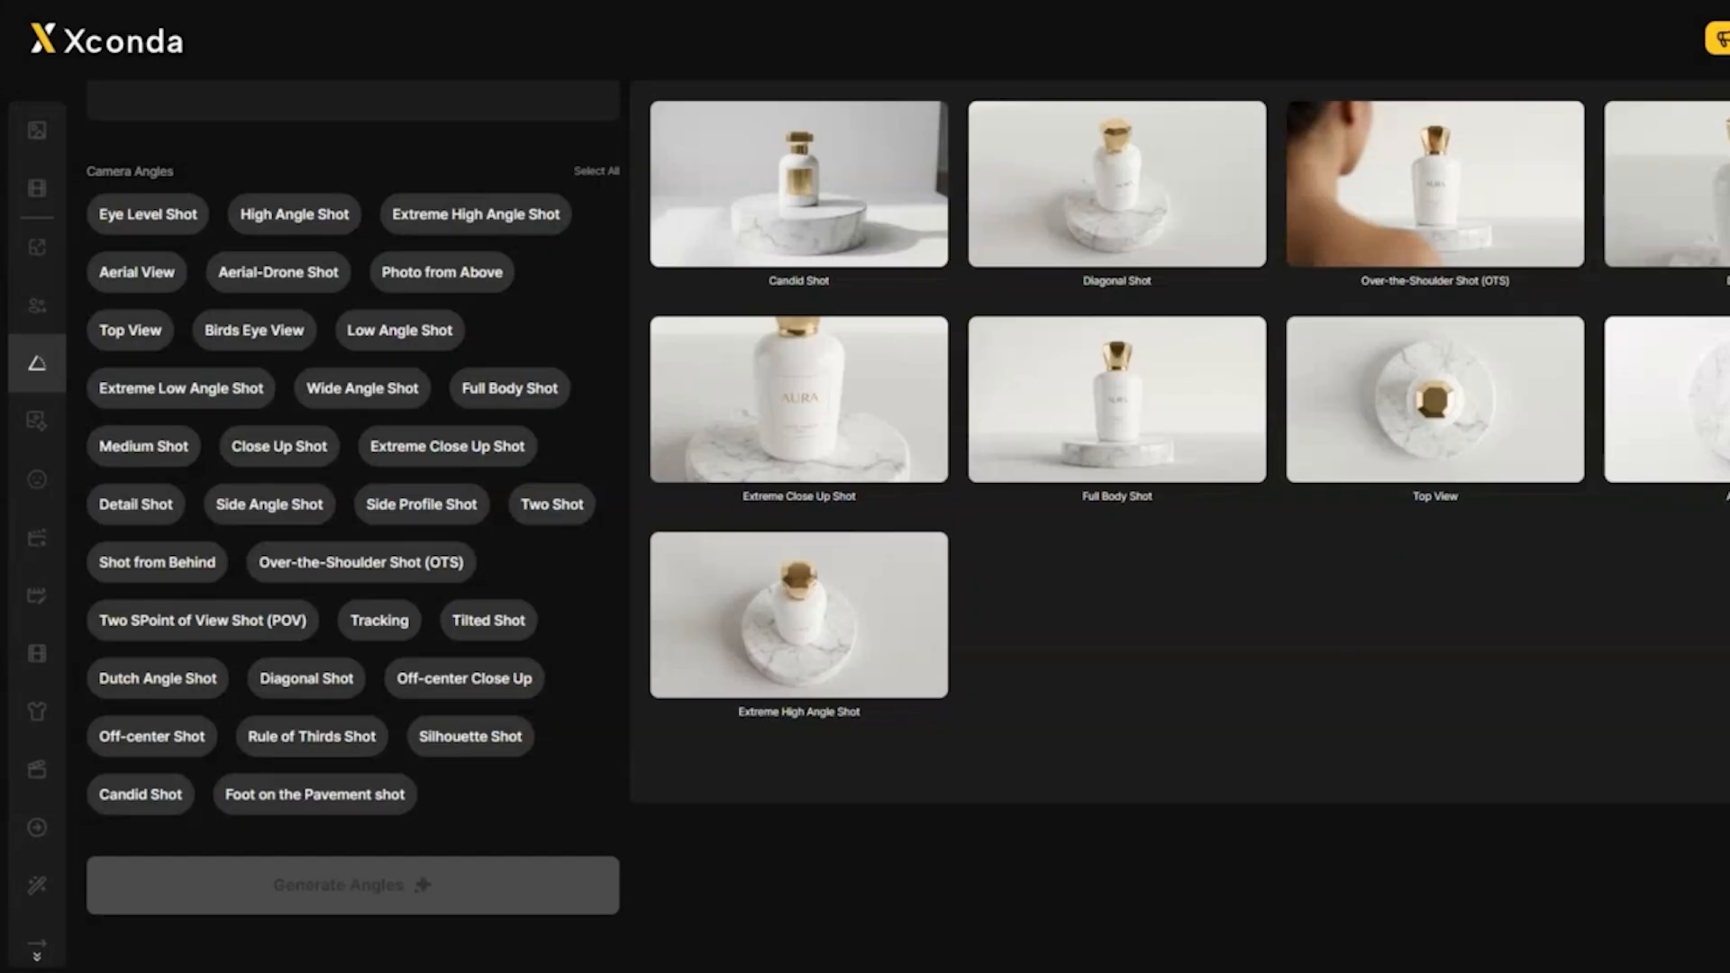
mouse_move(724, 122)
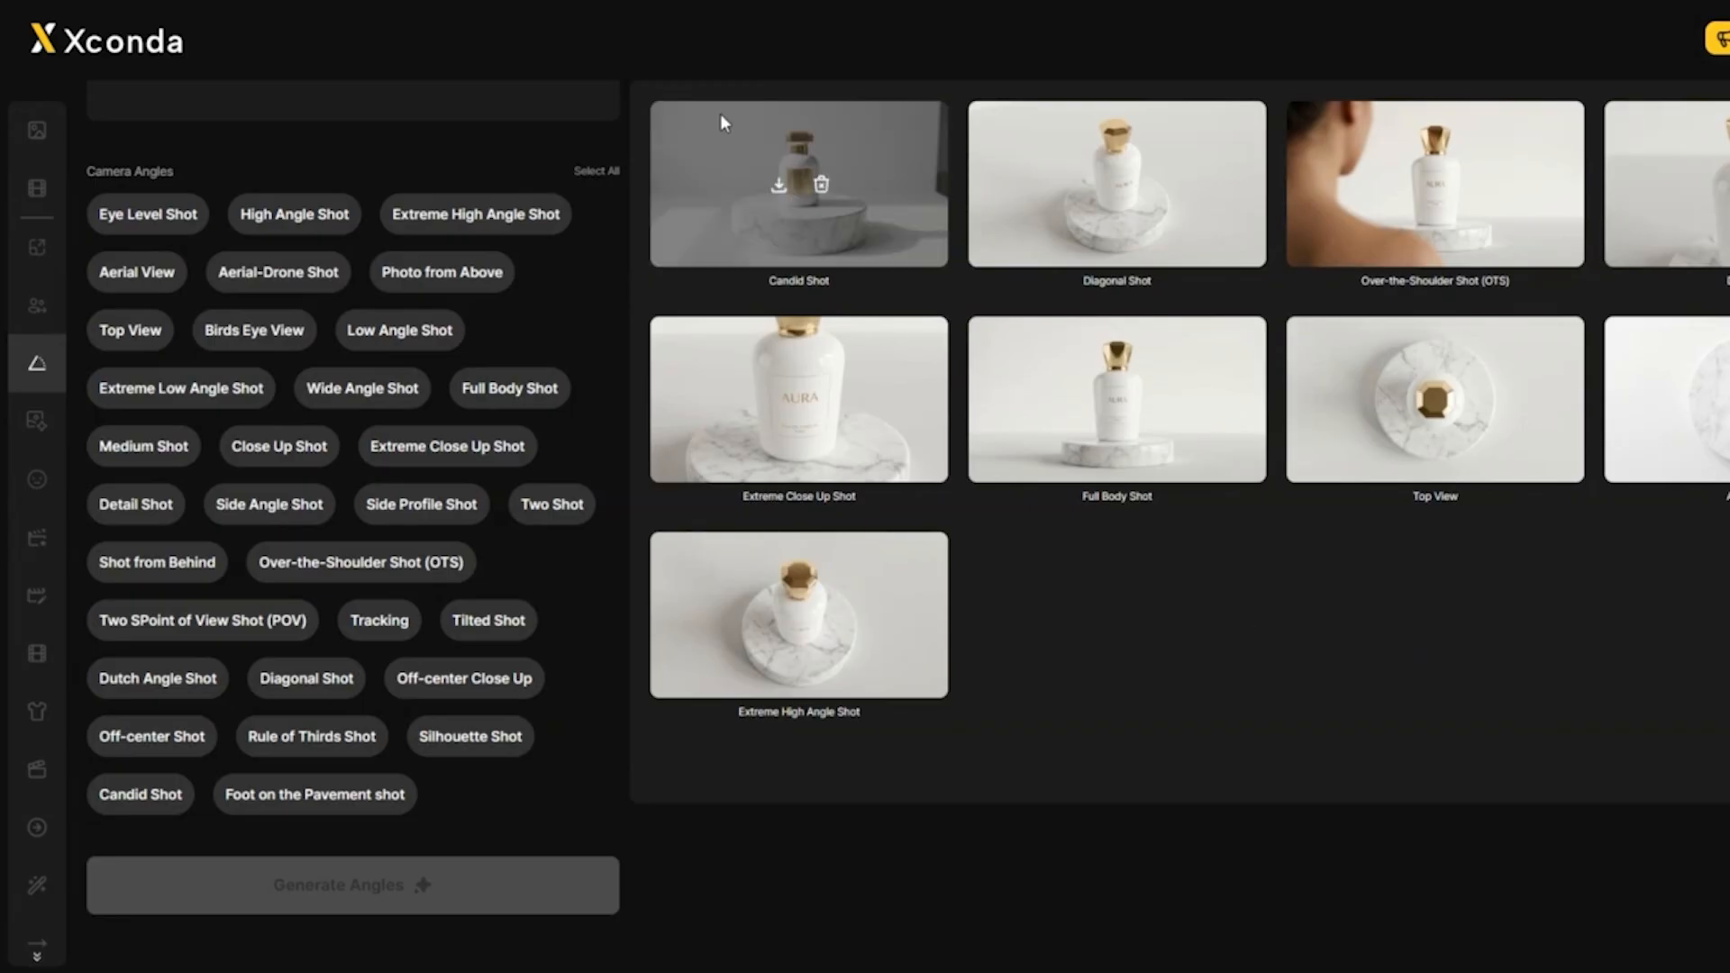
left_click(722, 162)
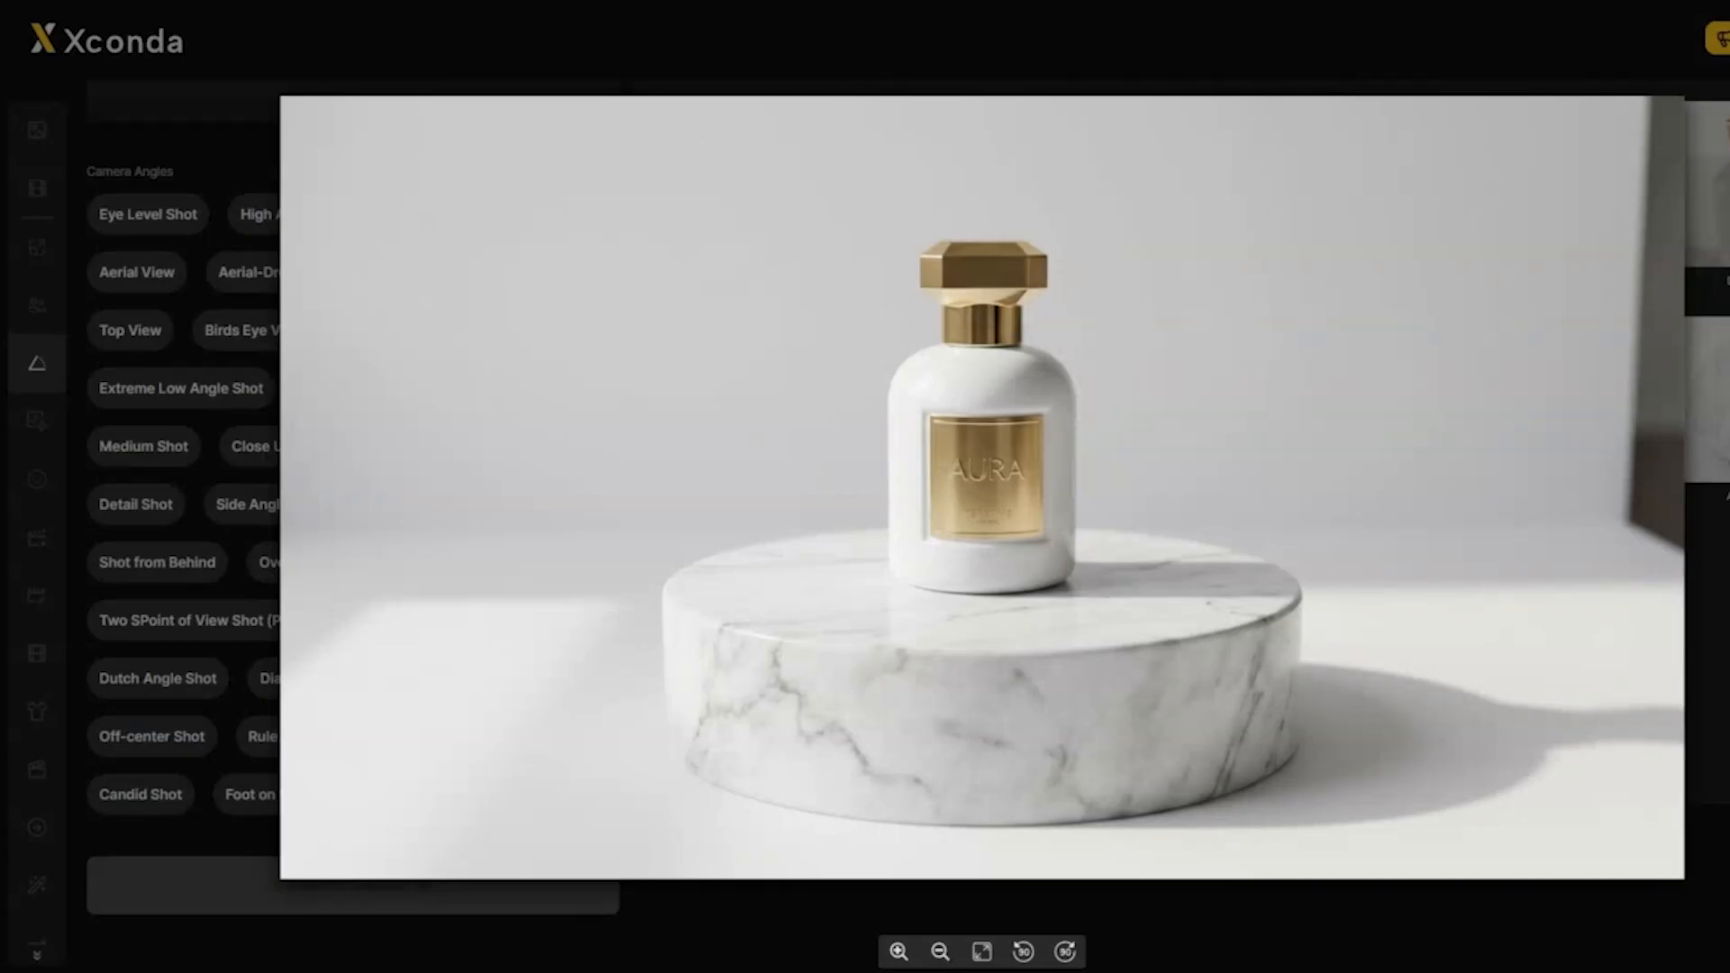
key("Escape")
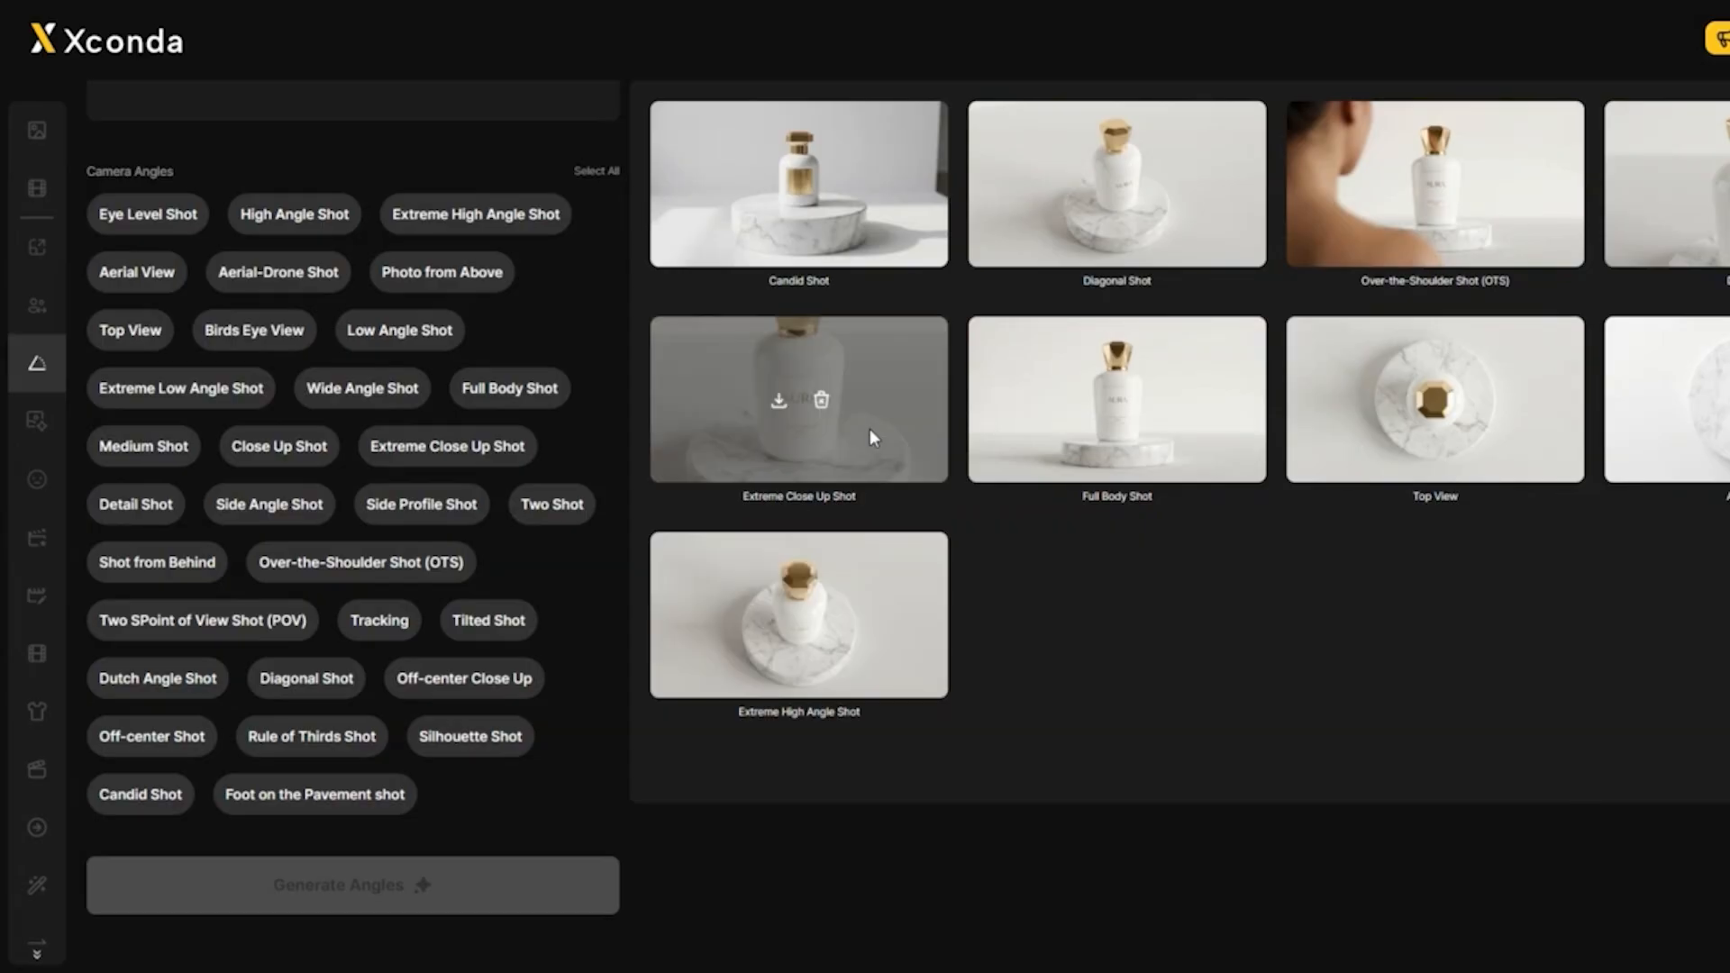
Step: Examine the Extreme Close Up Shot enlarged, zooming in and out and rotating it in 90° steps through a full turn, and close the preview
left_click(877, 393)
left_click(898, 952)
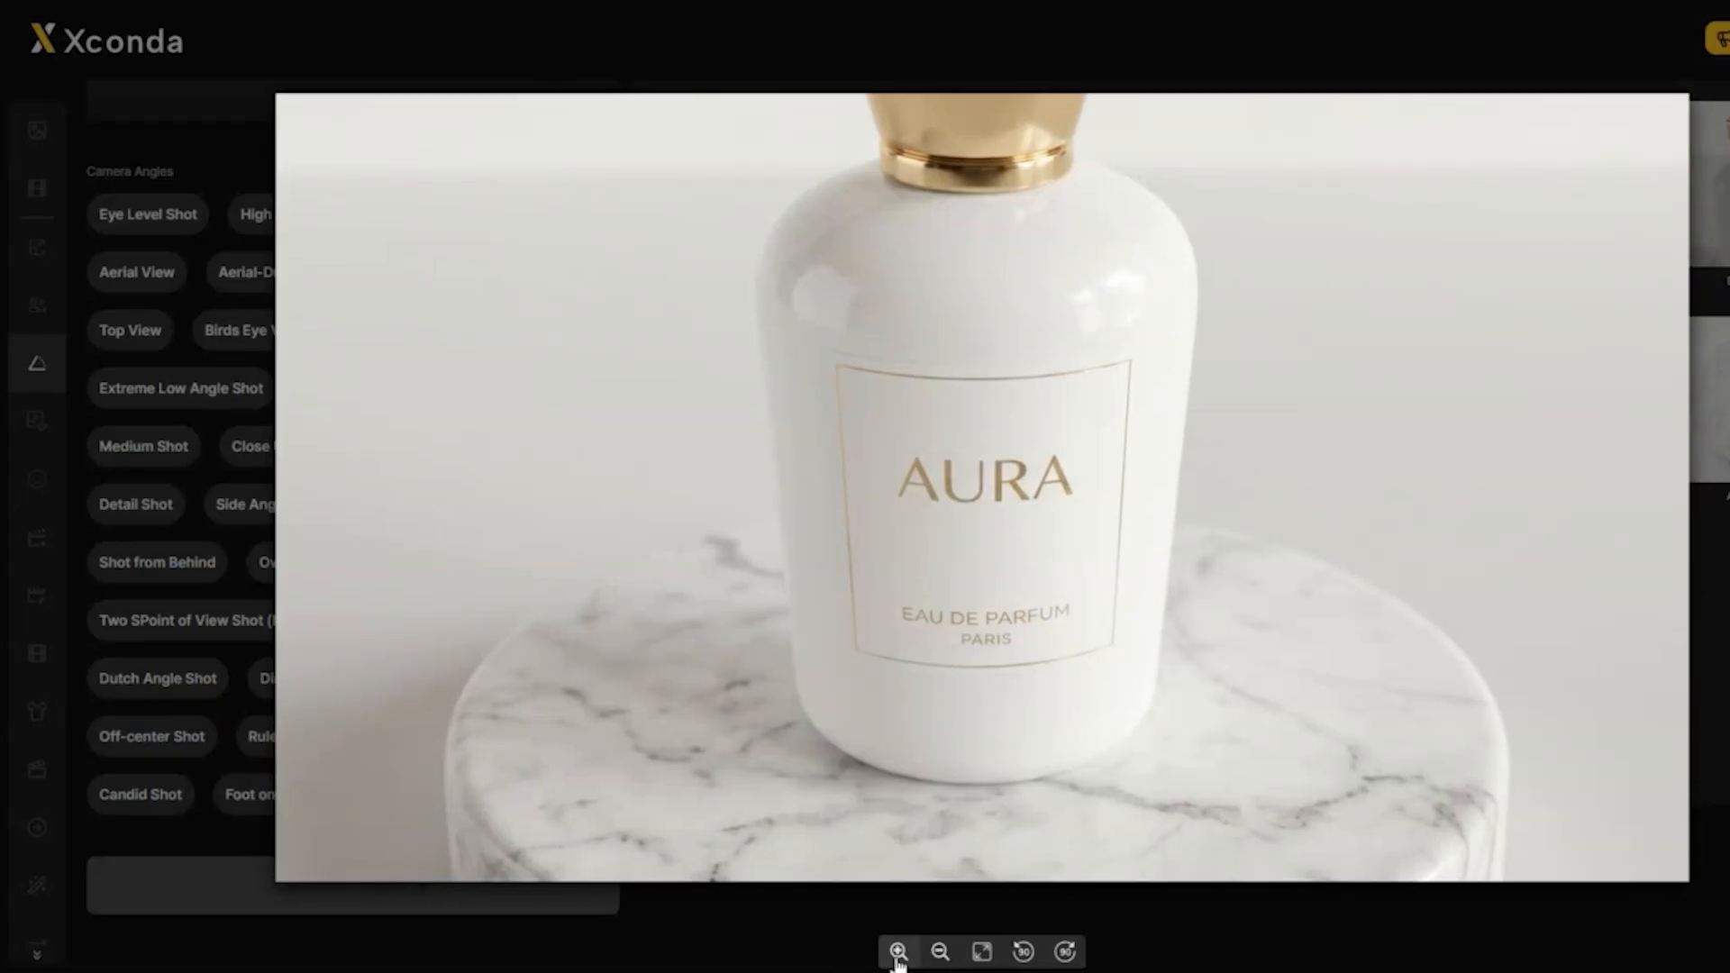
left_click(941, 953)
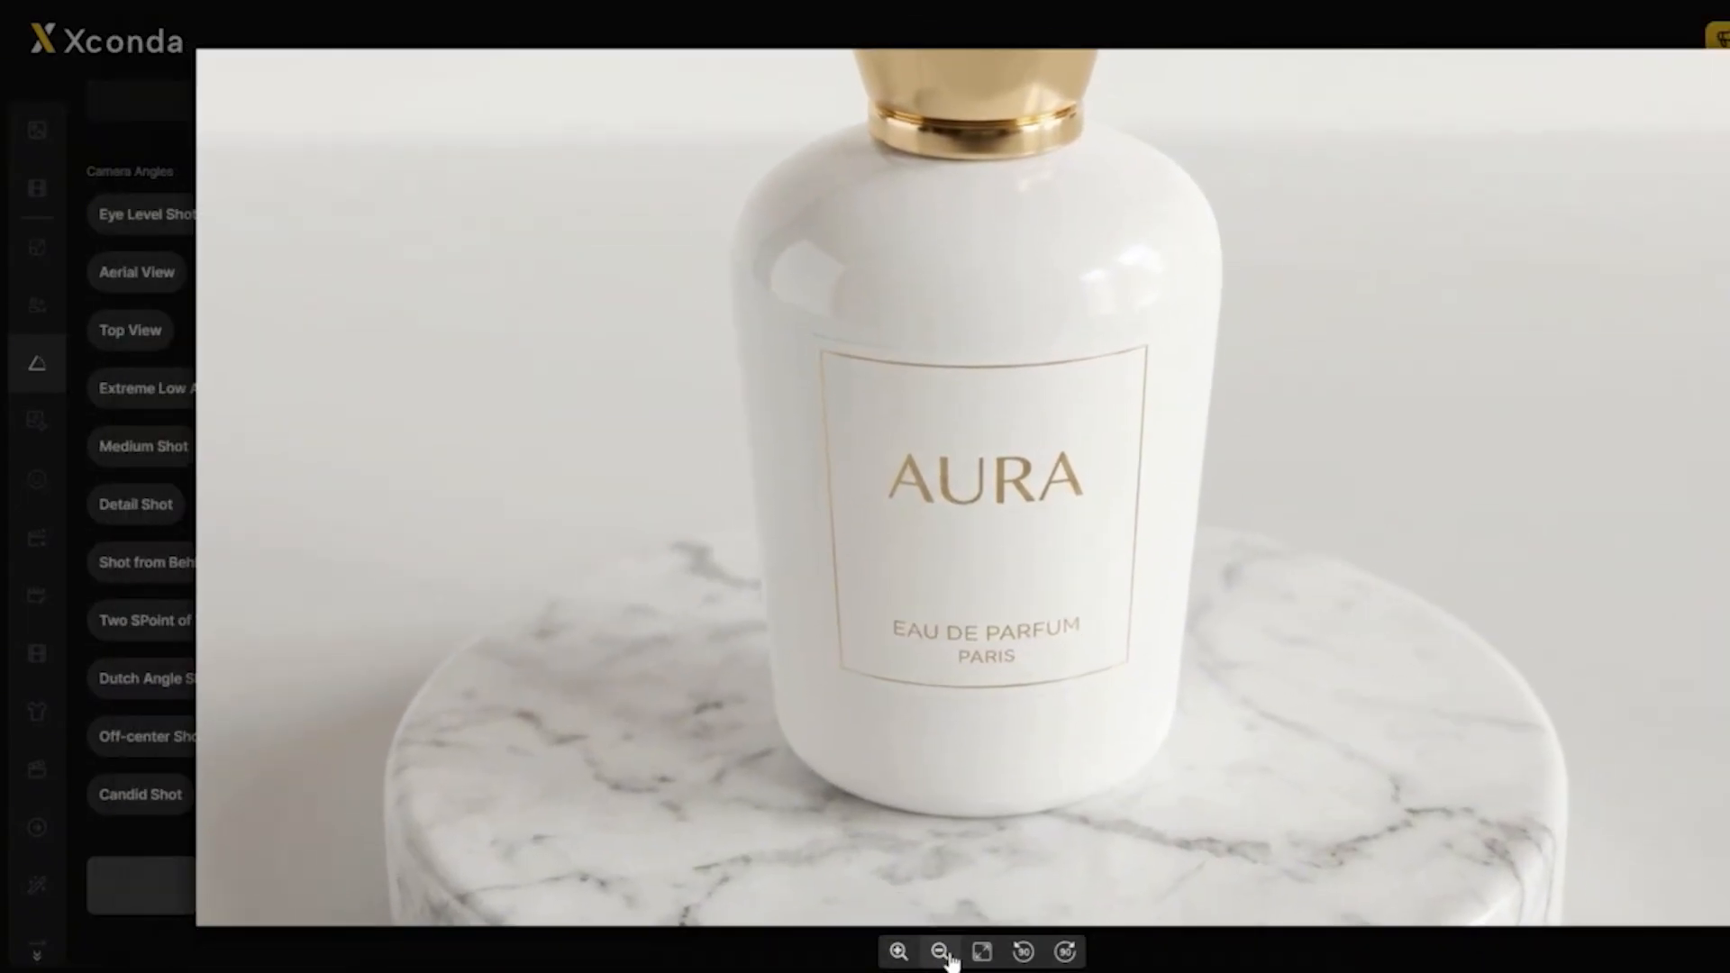
left_click(941, 953)
left_click(1020, 953)
left_click(1021, 953)
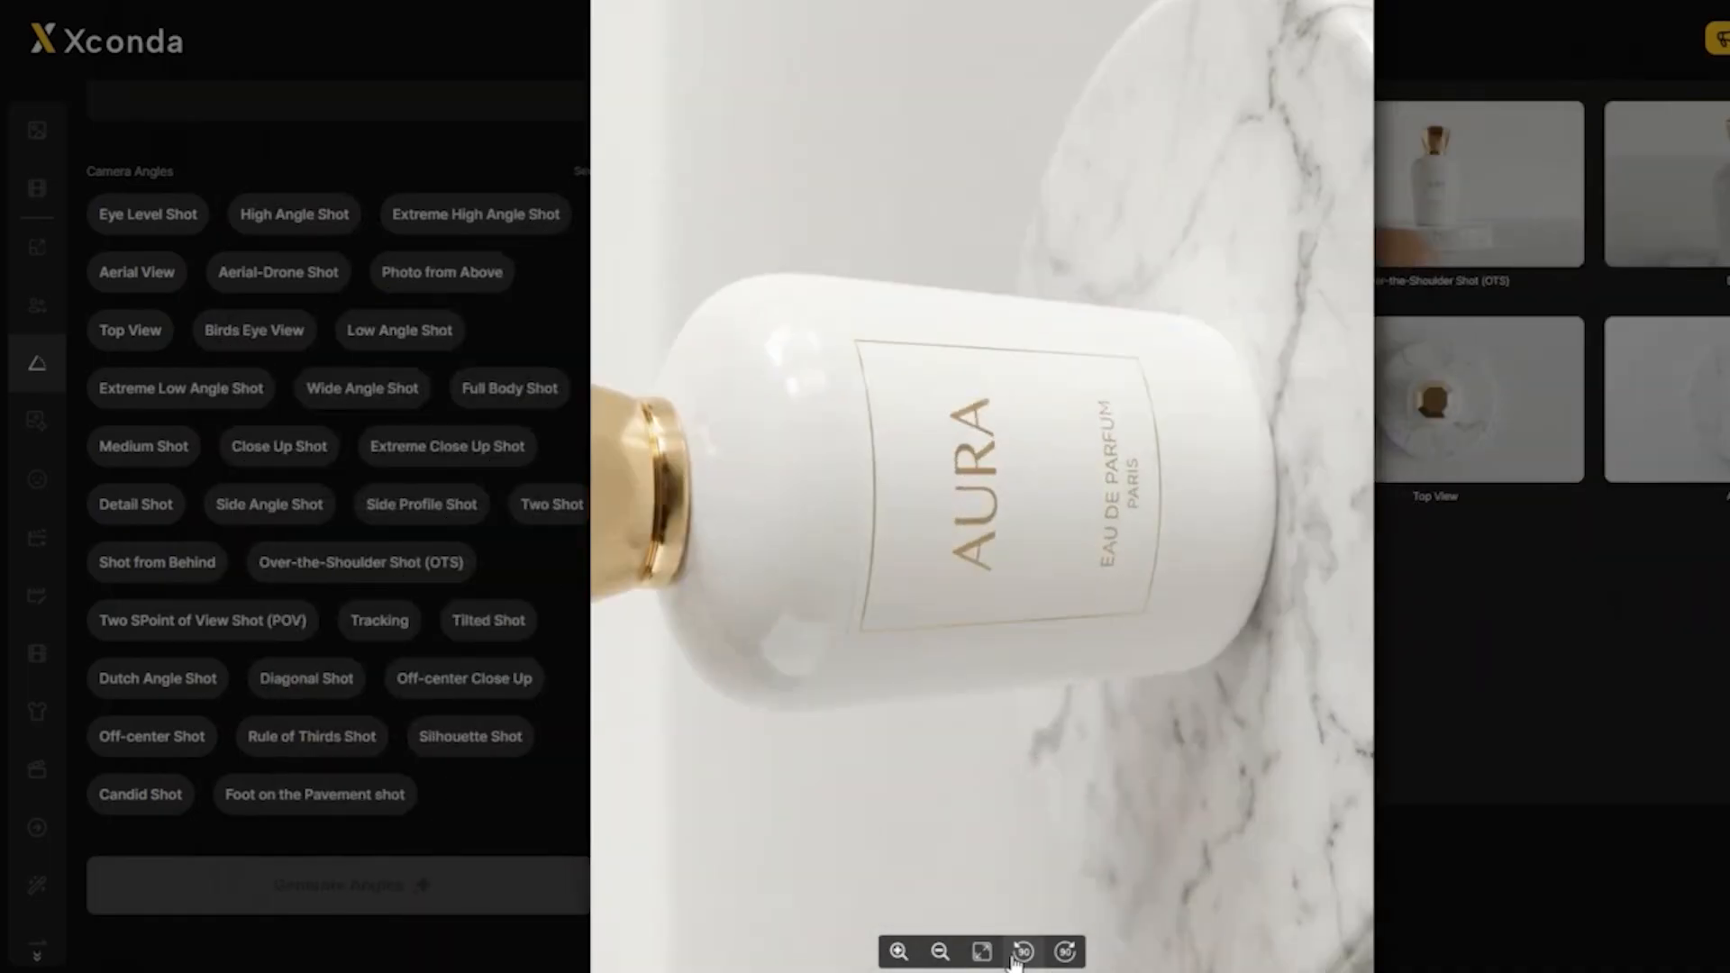
left_click(1021, 953)
left_click(1020, 953)
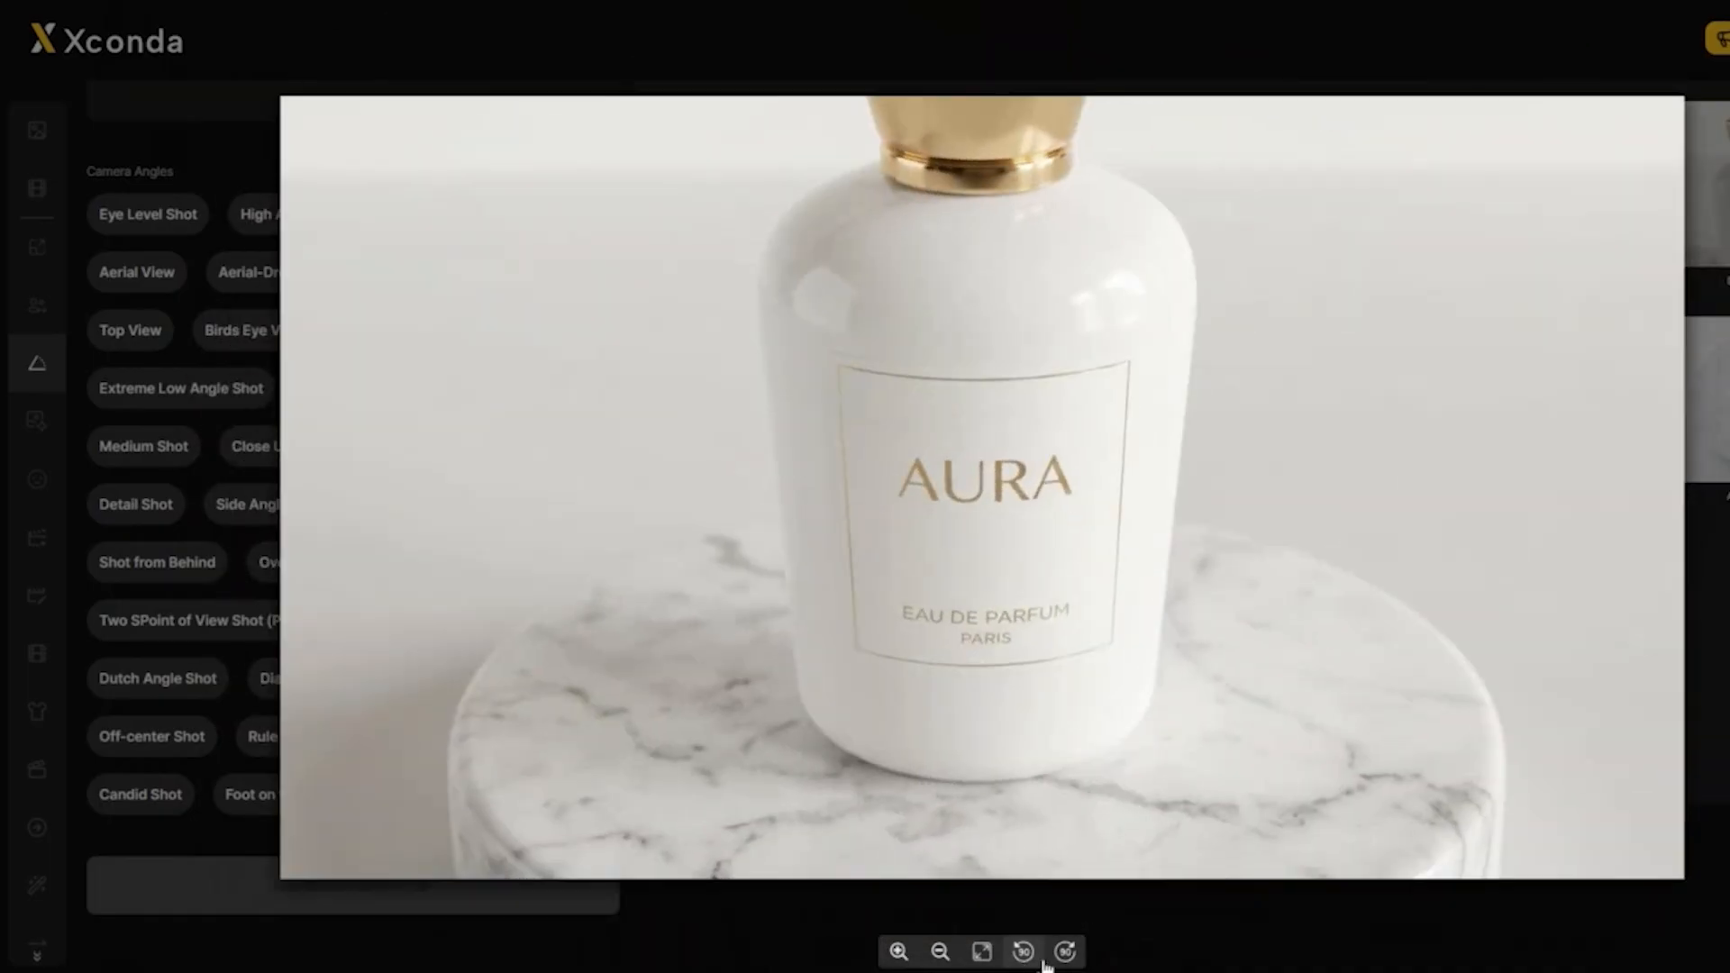
left_click(1706, 917)
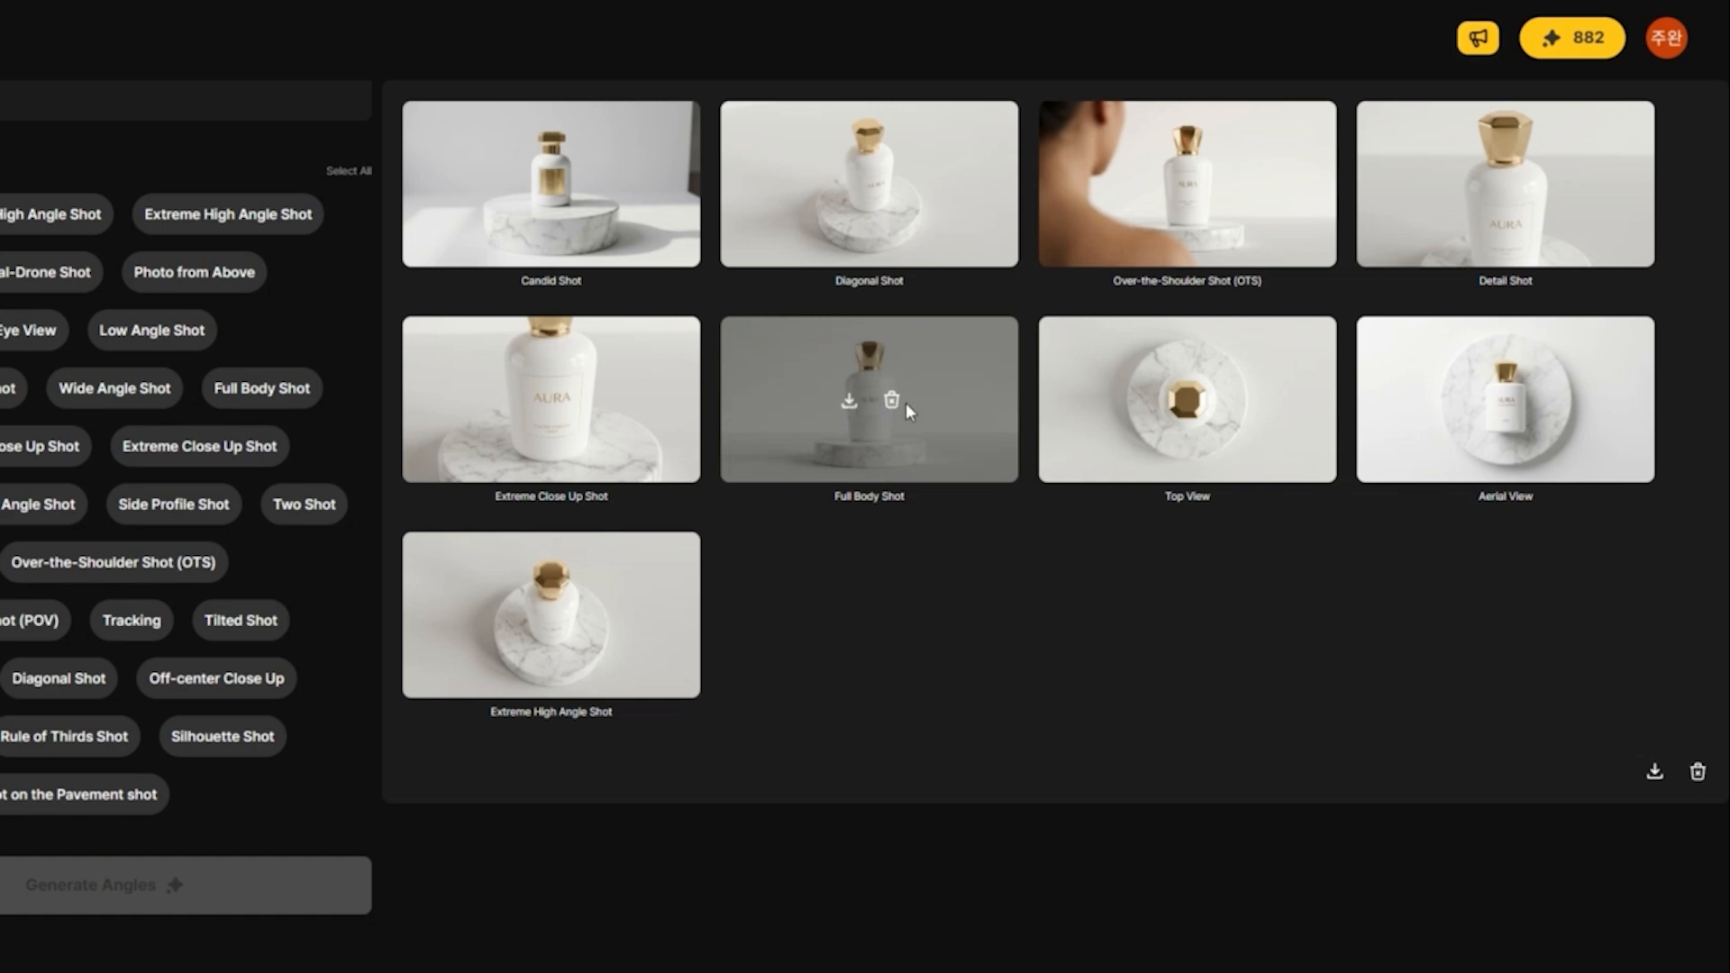
Step: Download the Full Body Shot image and delete the Aerial View image, confirming the deletion
left_click(853, 407)
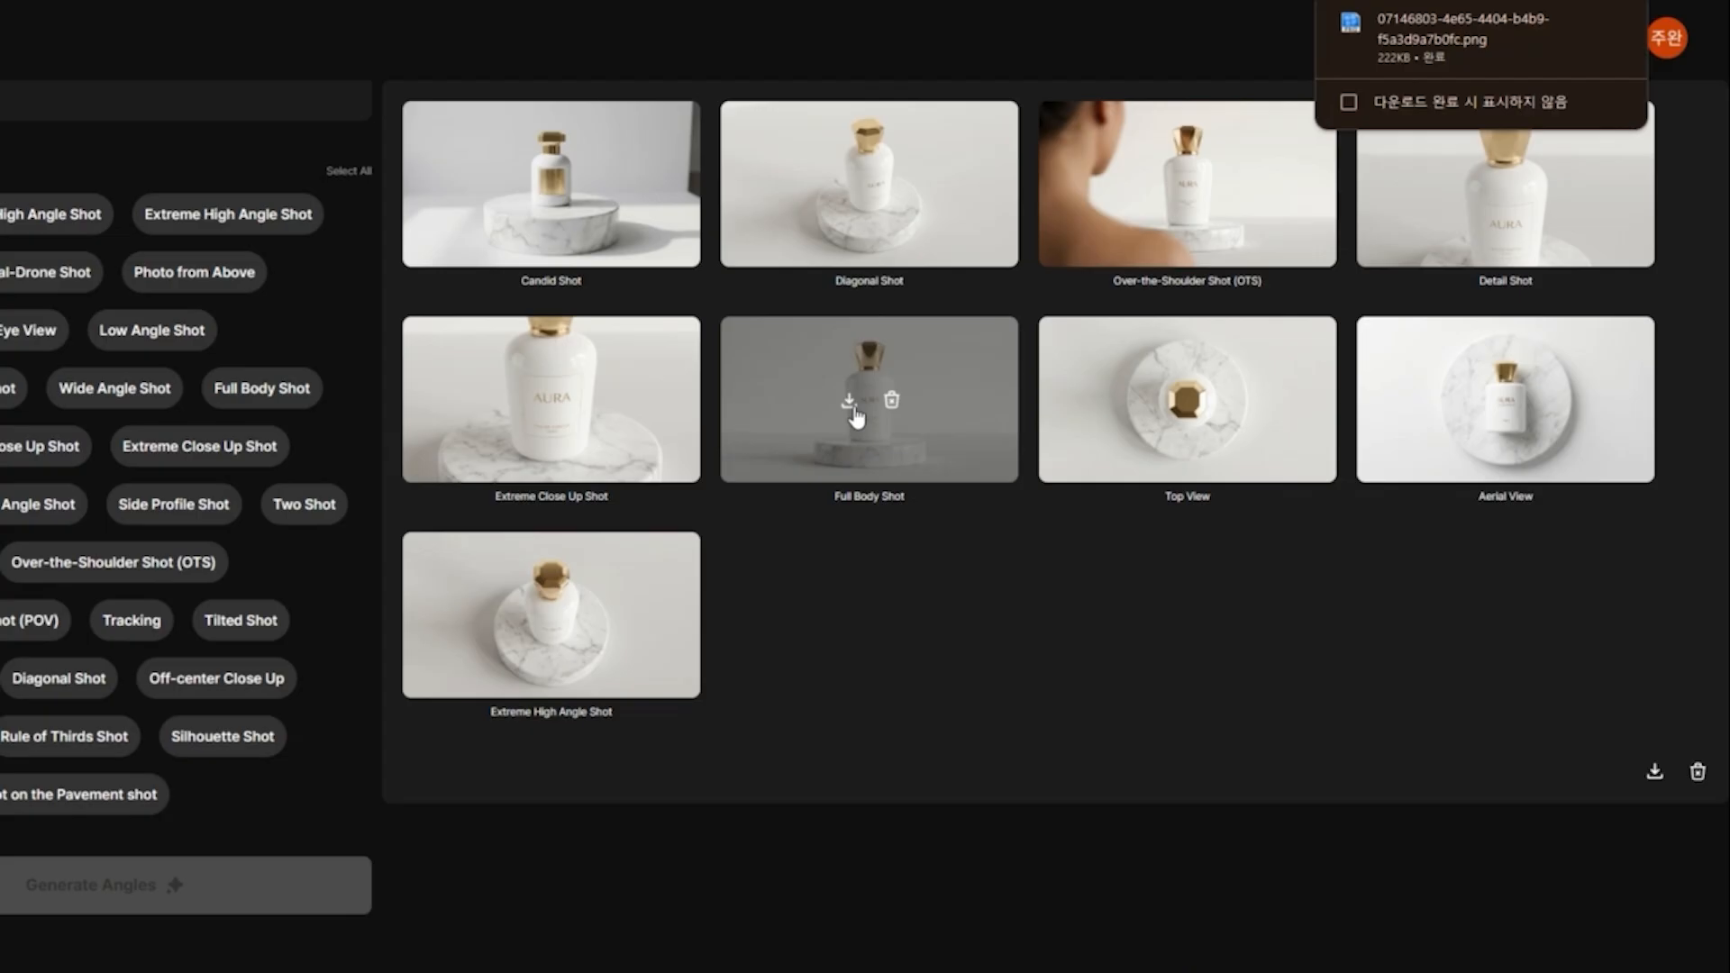
left_click(1532, 401)
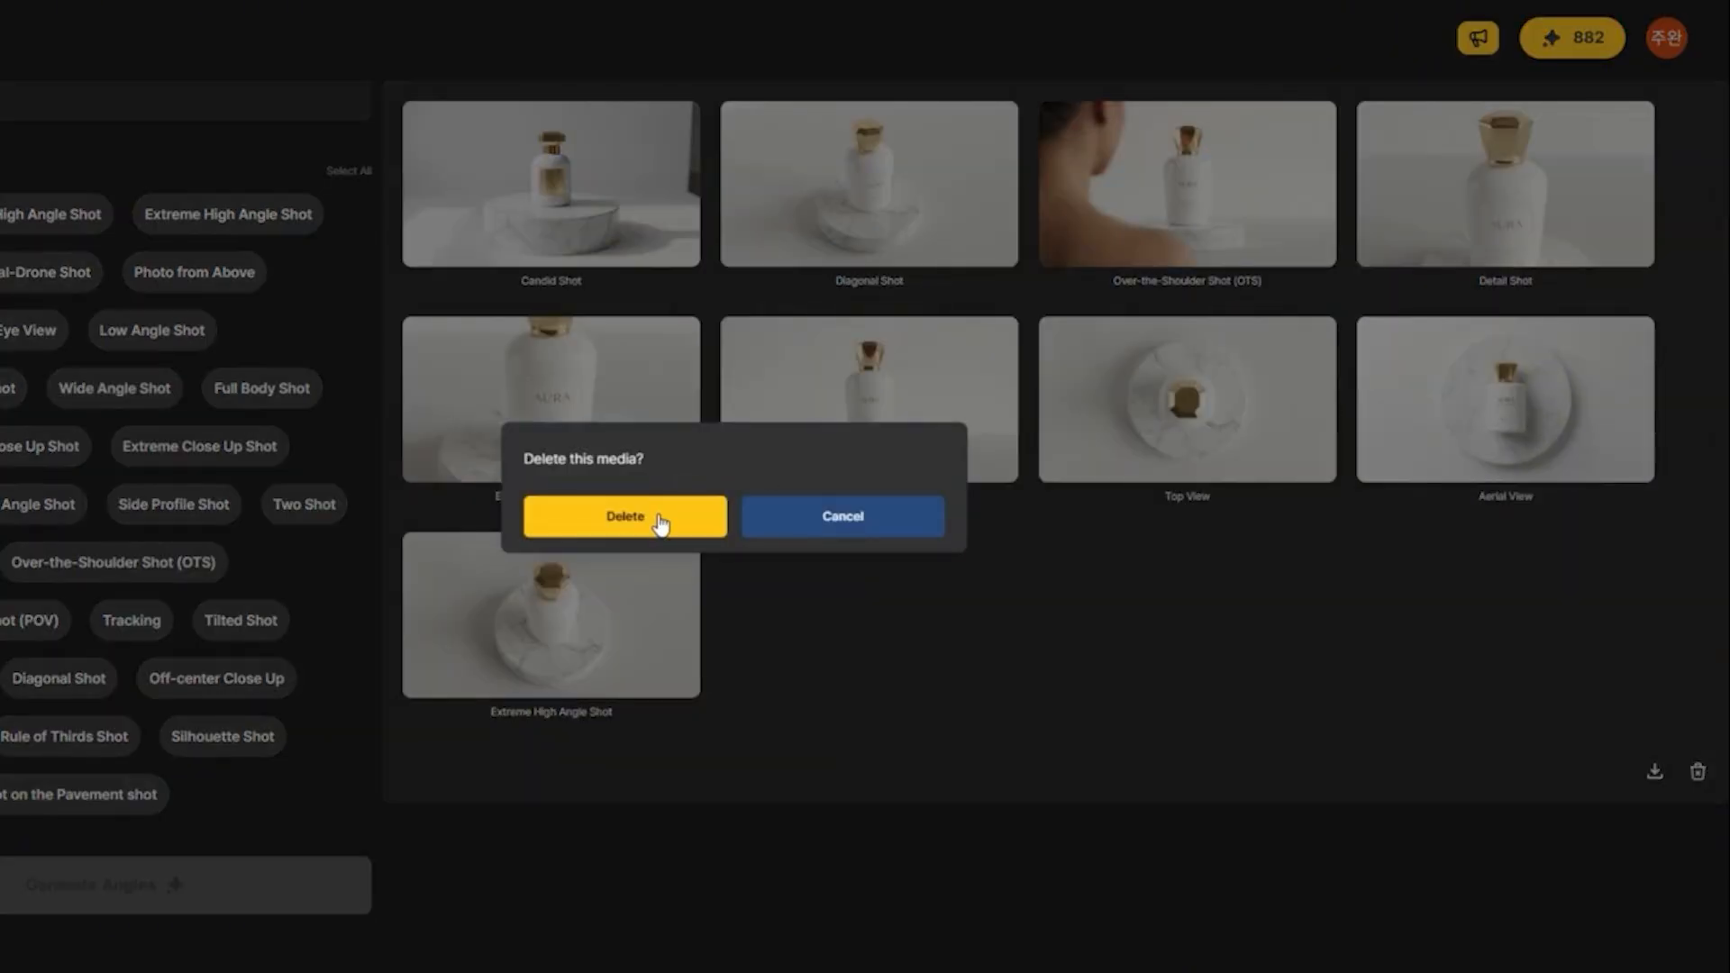
left_click(658, 516)
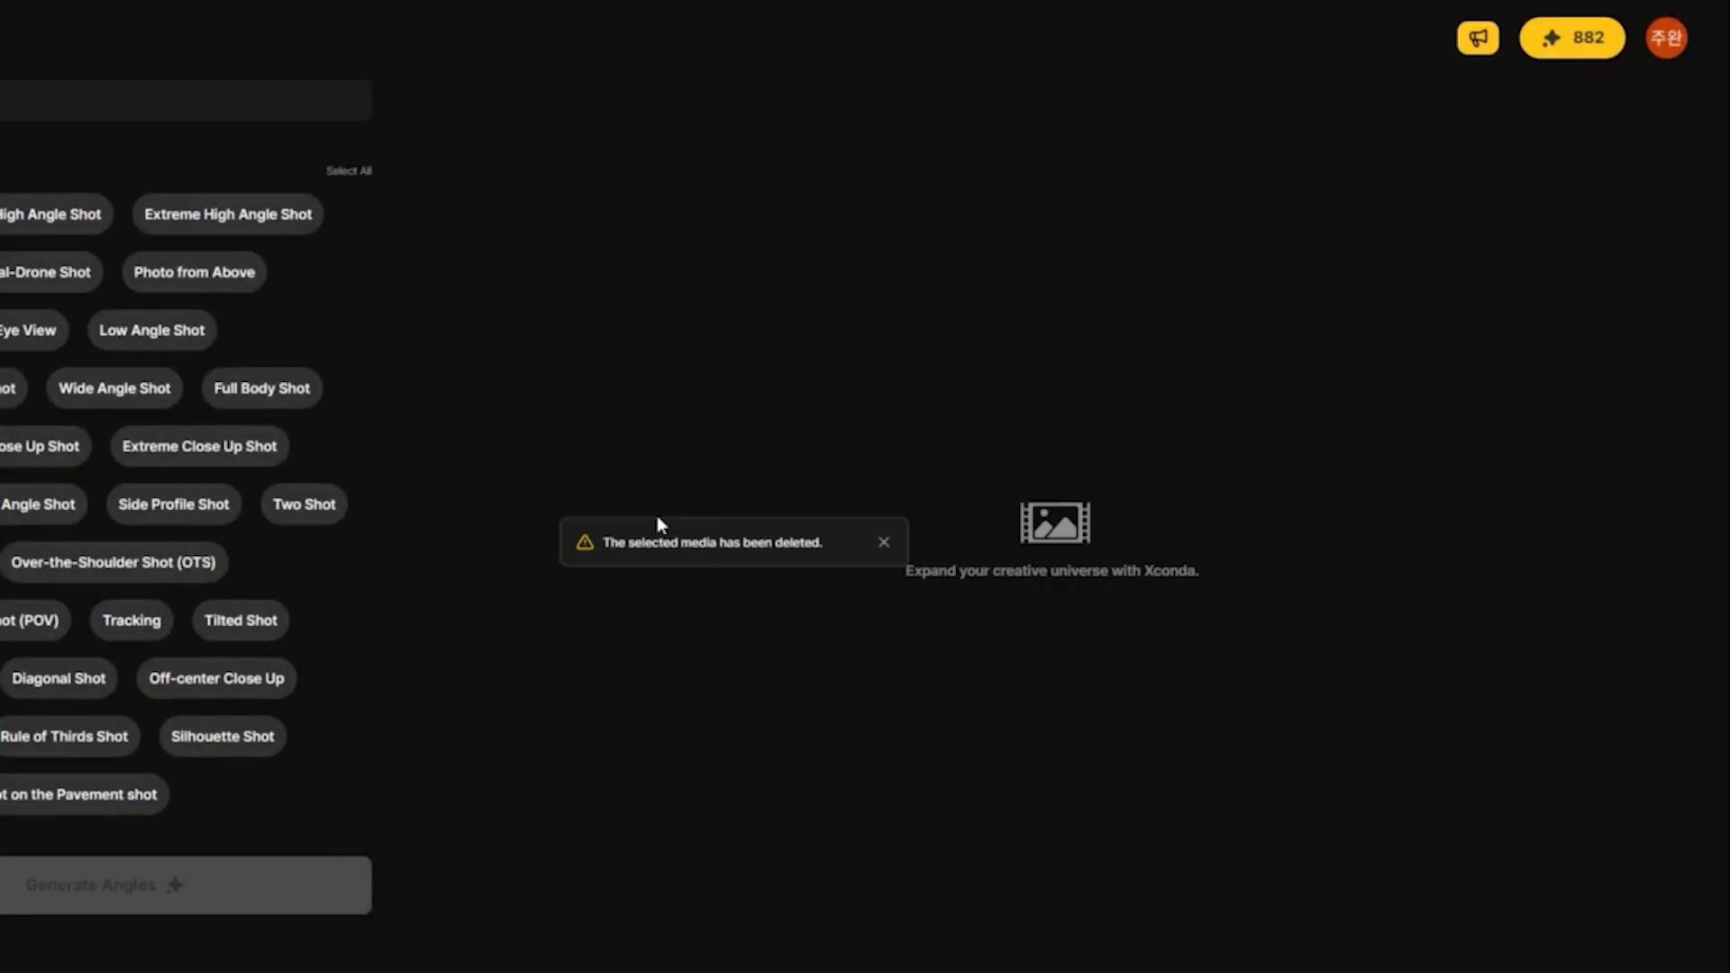
Step: Download all the generated angle images at once and delete them all, confirming both actions
left_click(1650, 777)
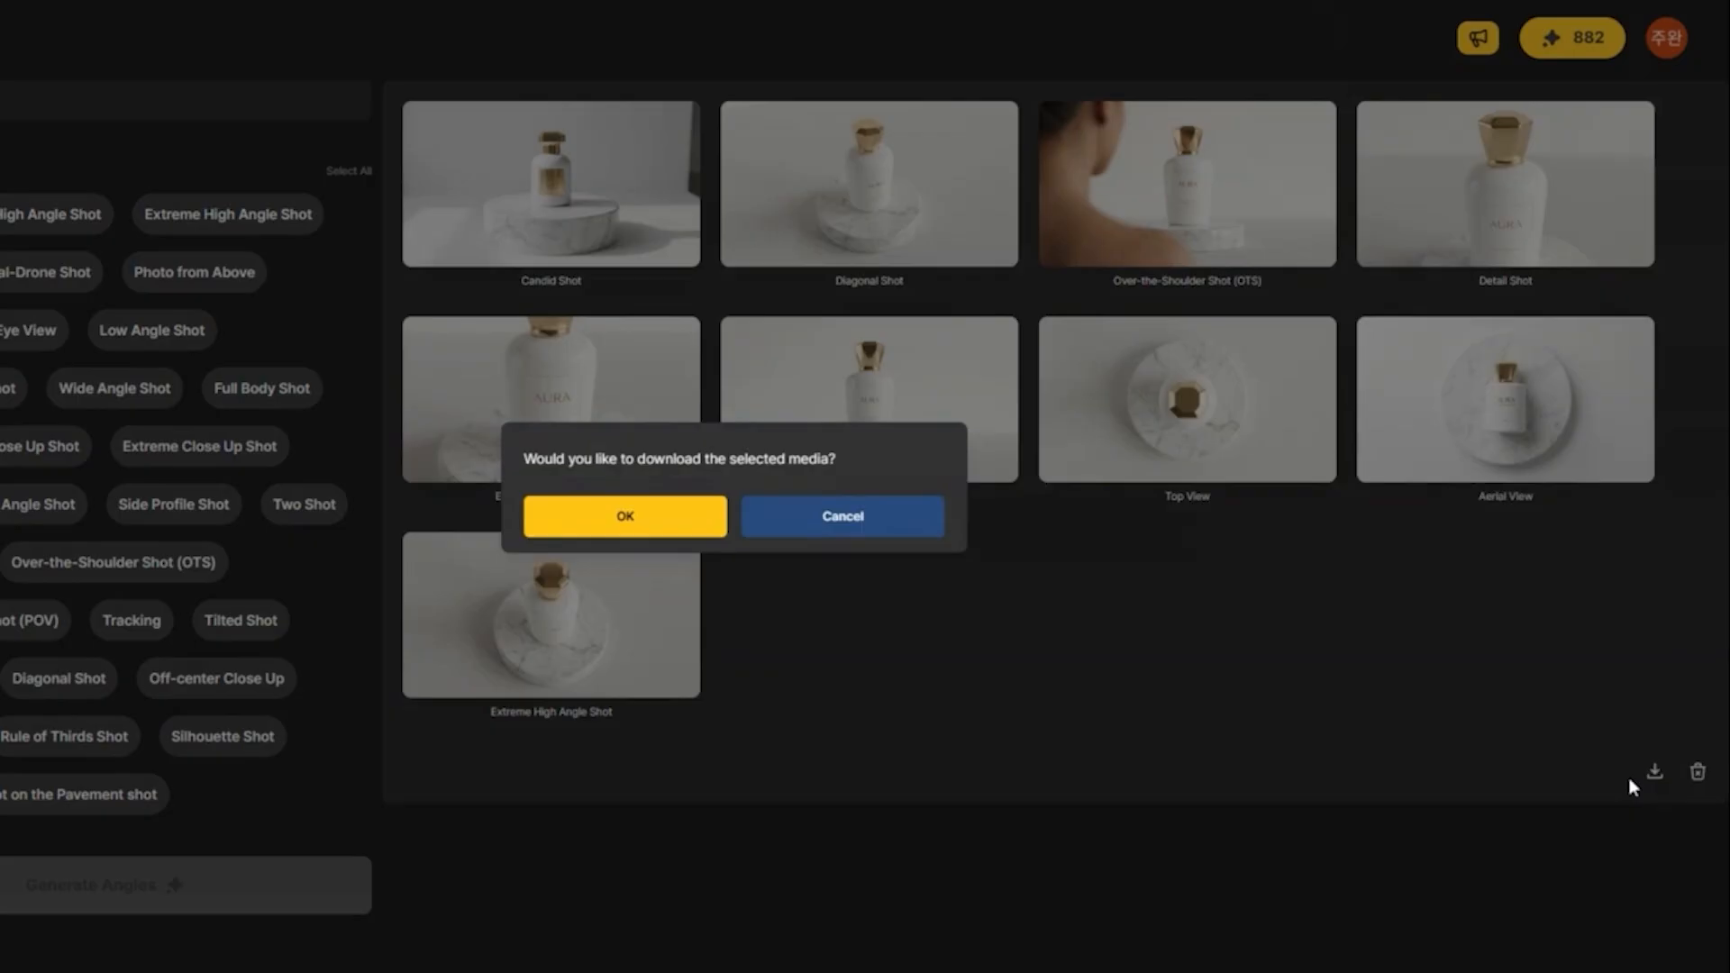
left_click(616, 517)
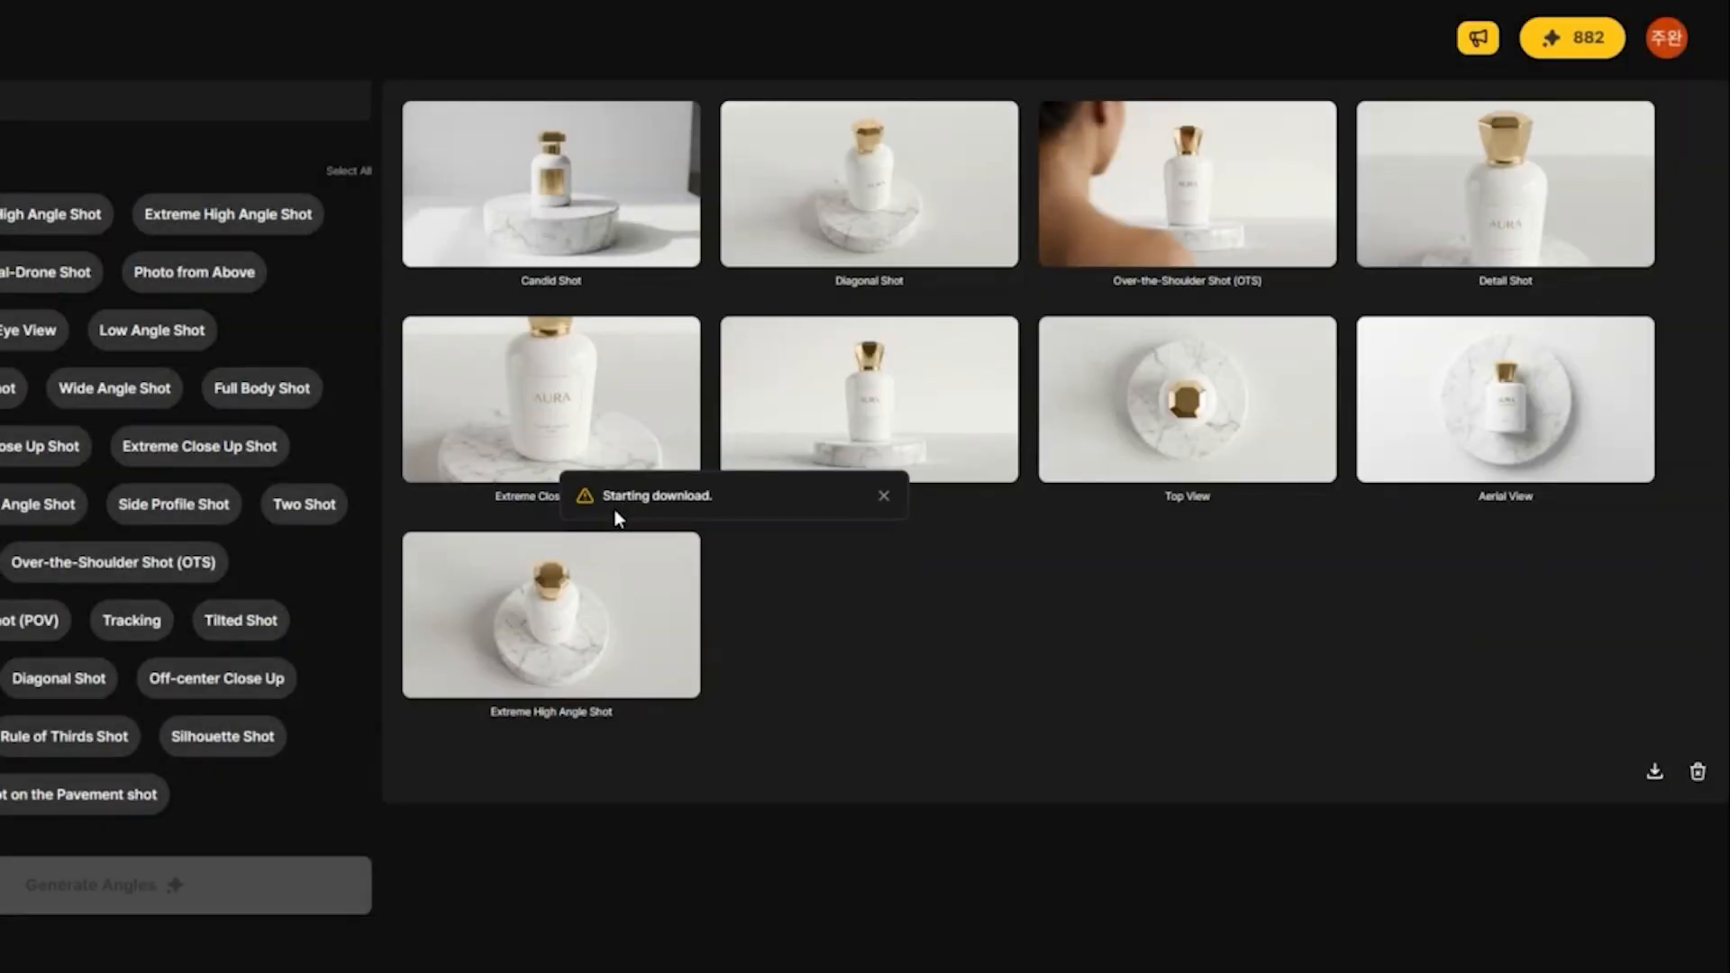
left_click(1698, 556)
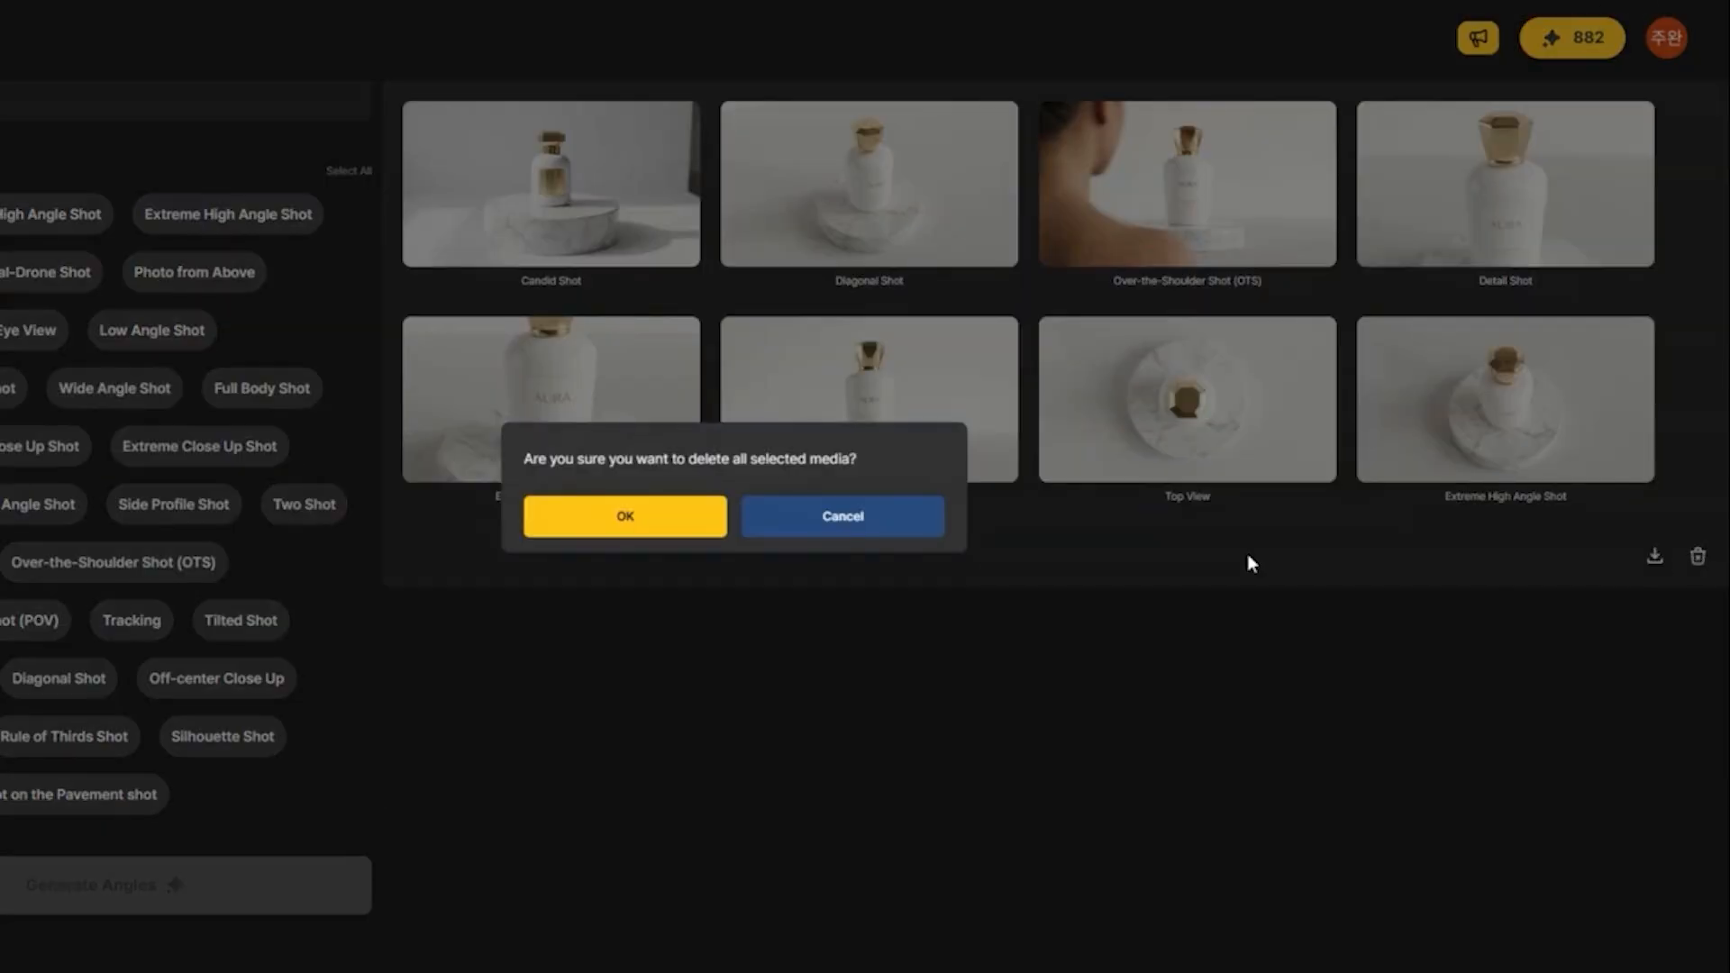
left_click(600, 519)
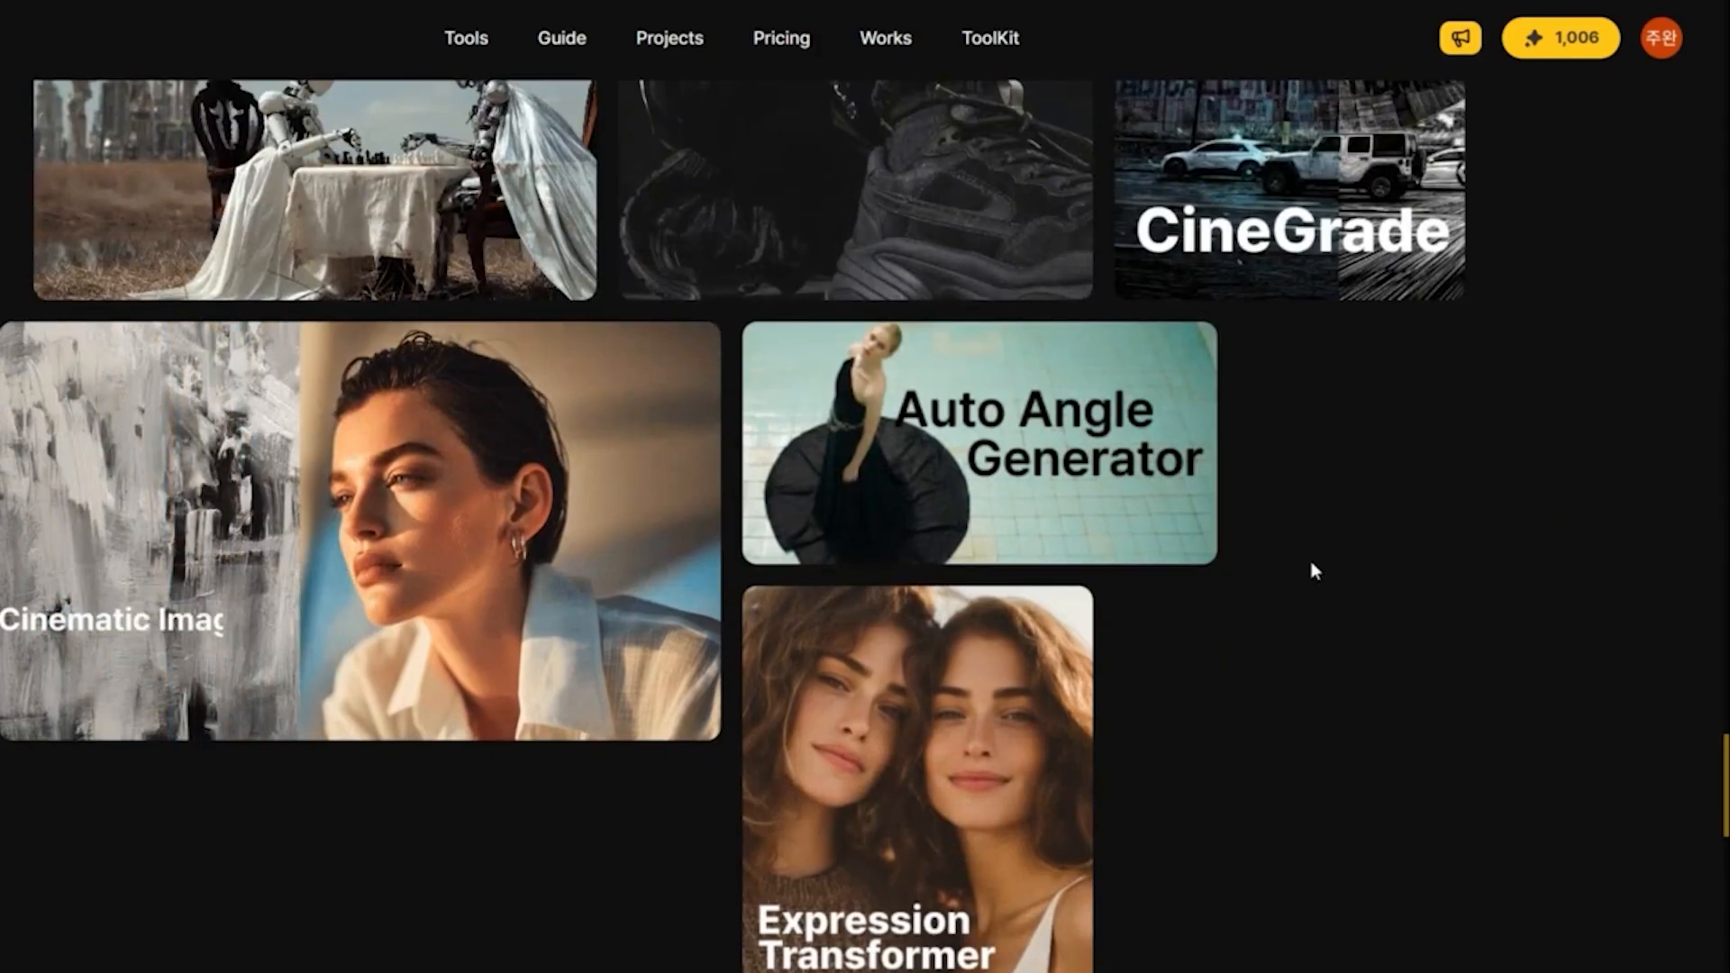
Step: Open the Cinematic Image Blender and upload 인물.png as the person image and 배경.png as the background image
mouse_move(1147, 494)
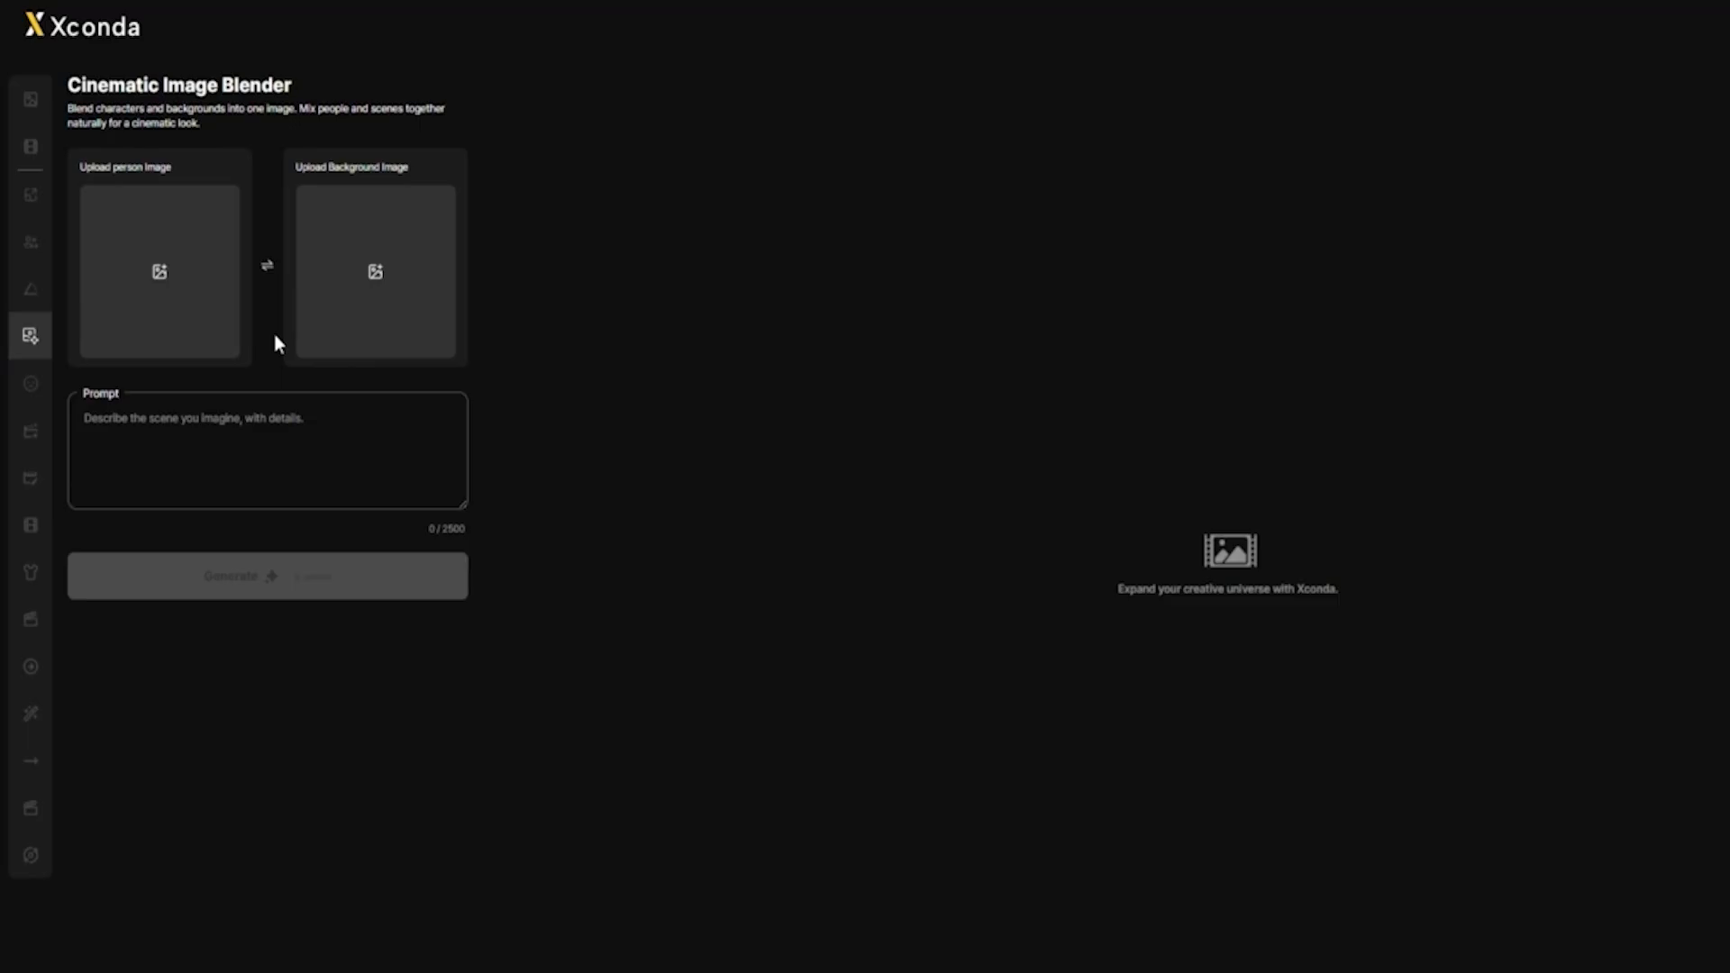
left_click(164, 298)
left_click(266, 160)
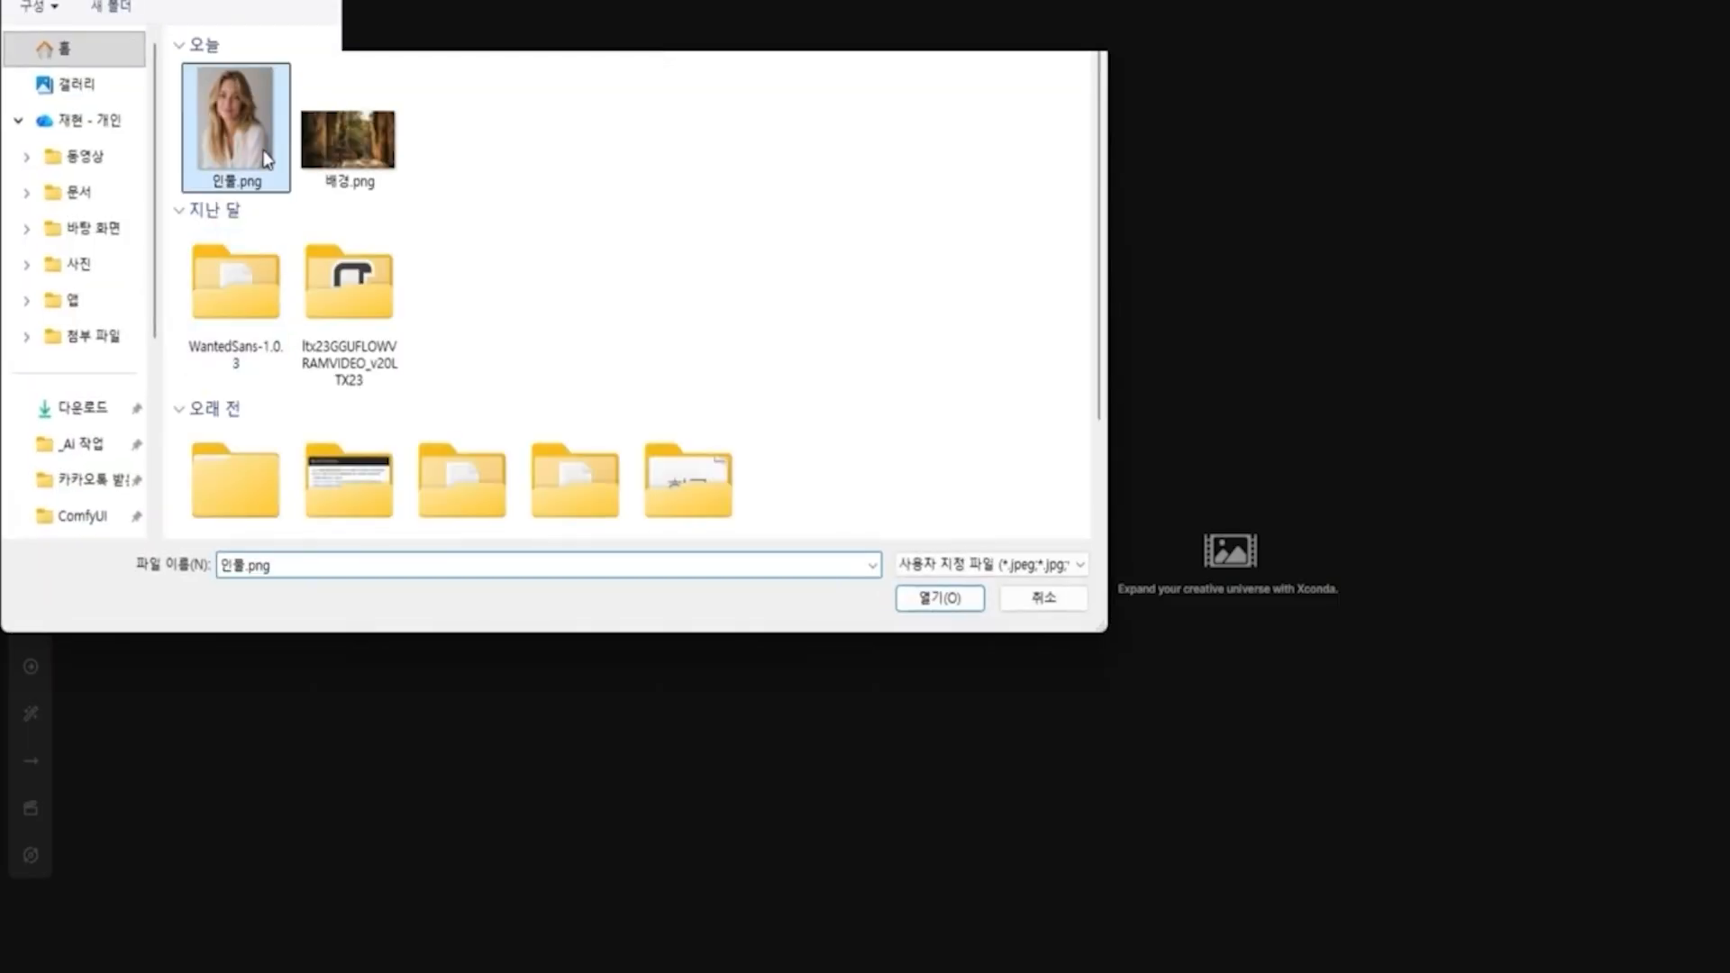
double_click(266, 160)
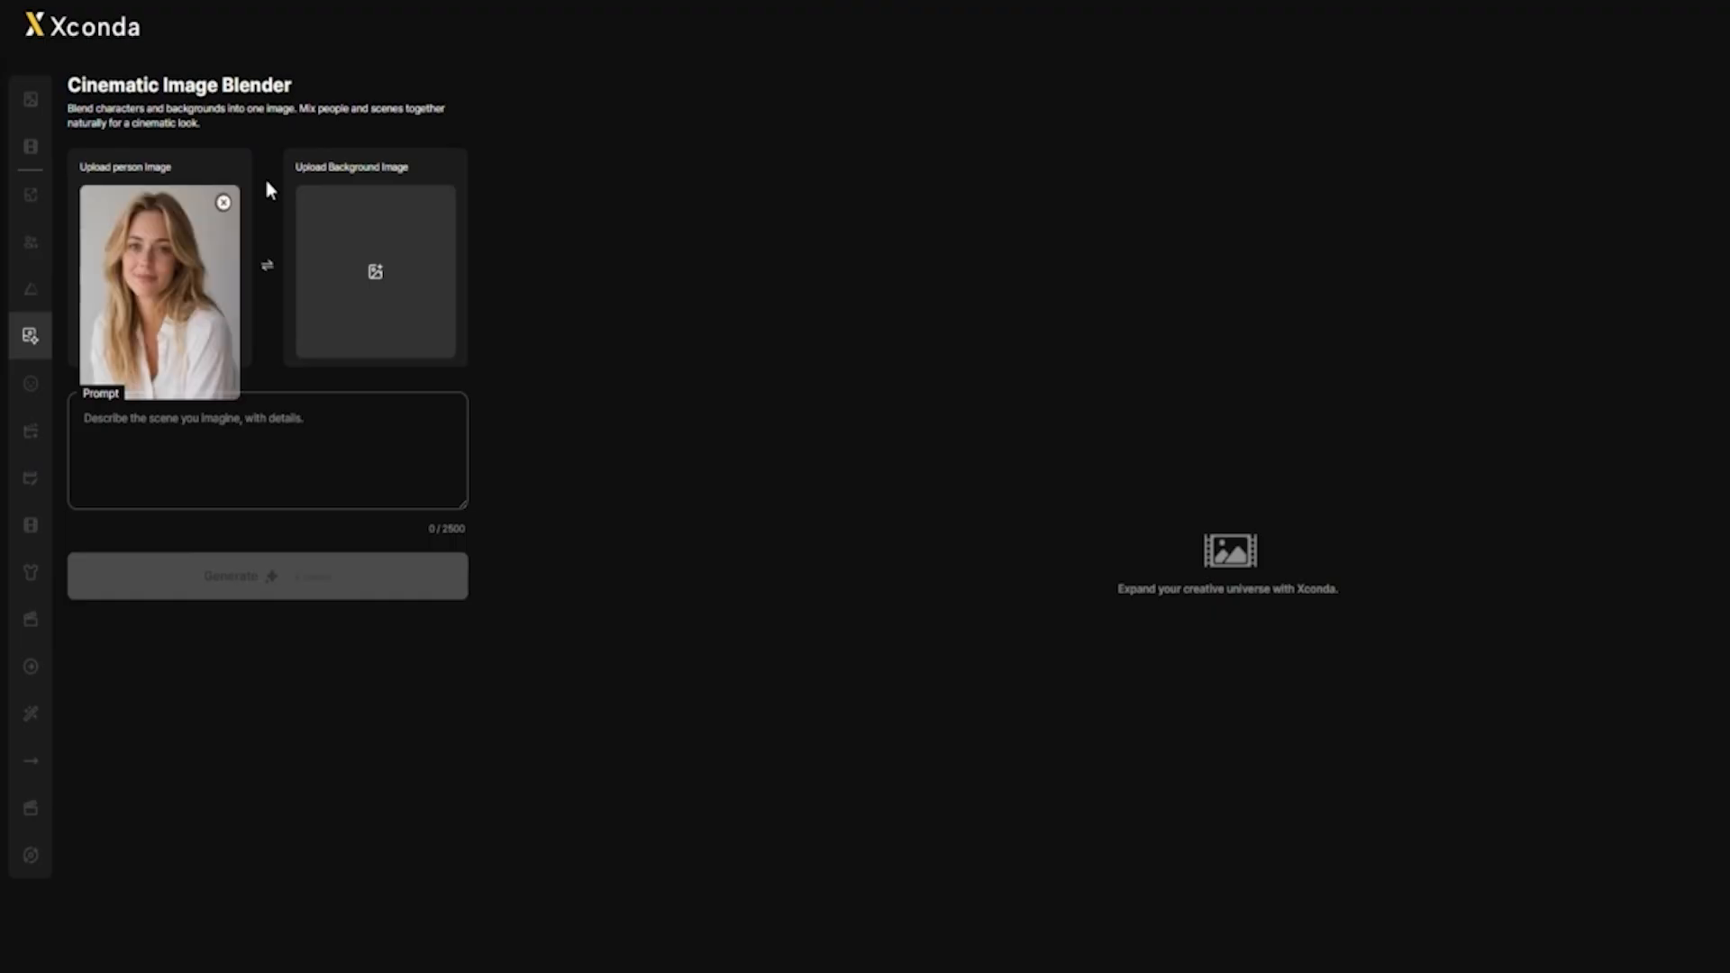
left_click(373, 273)
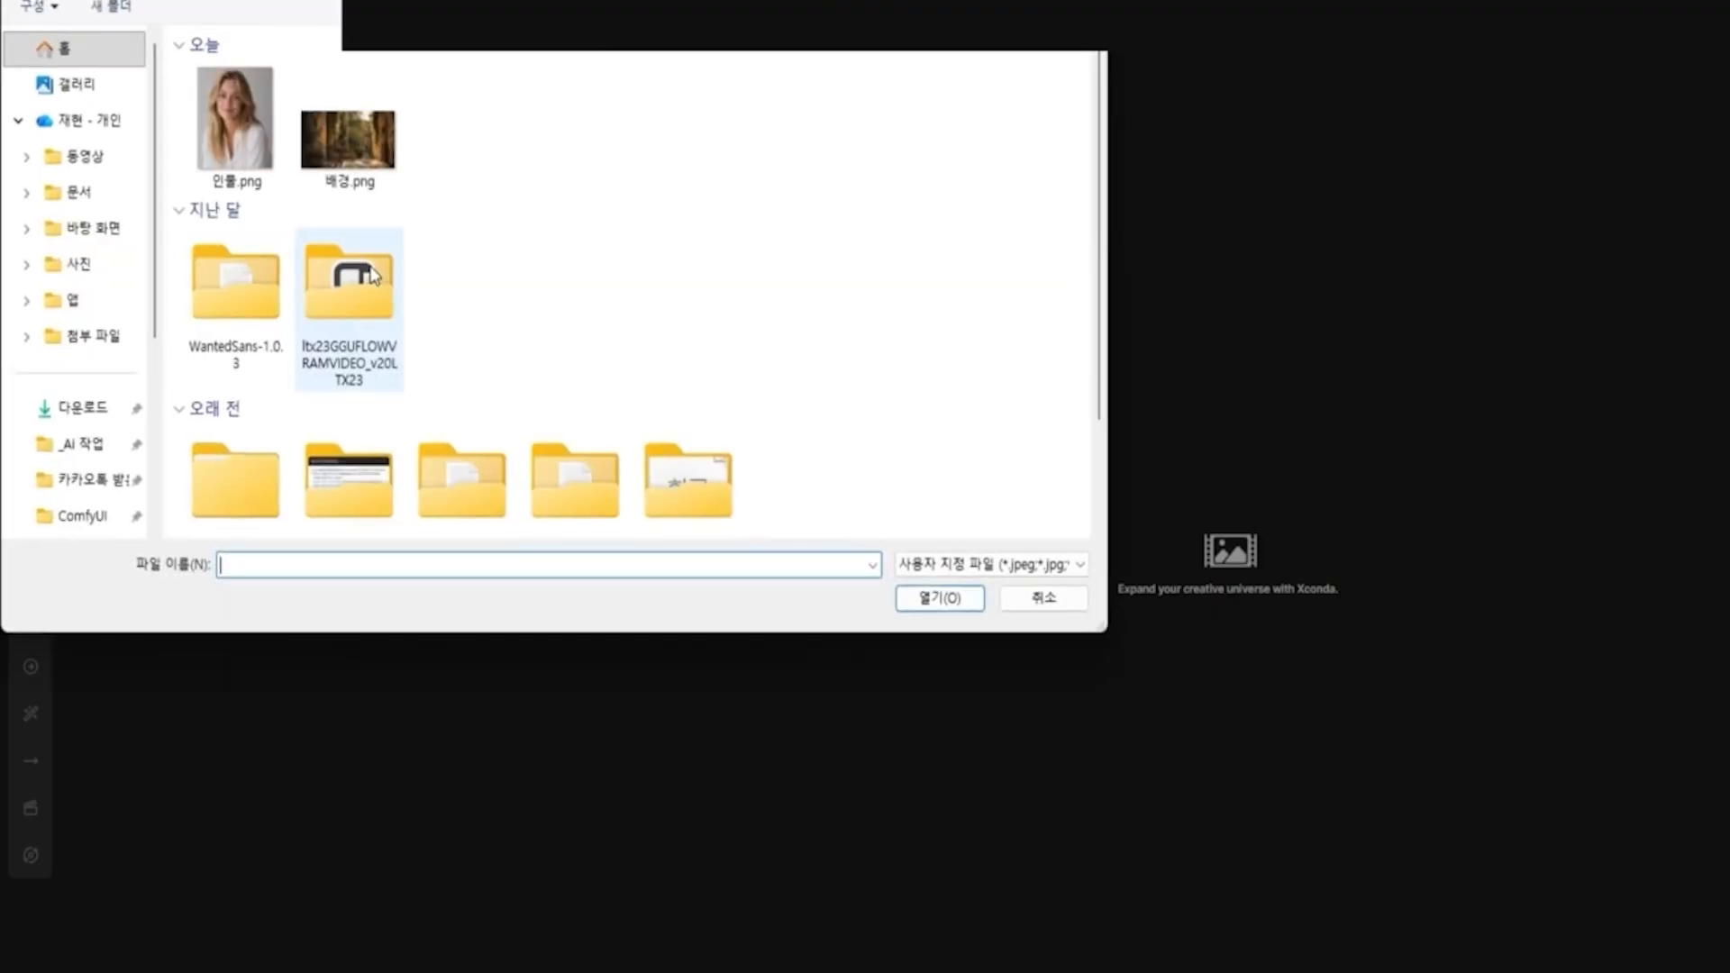
double_click(354, 142)
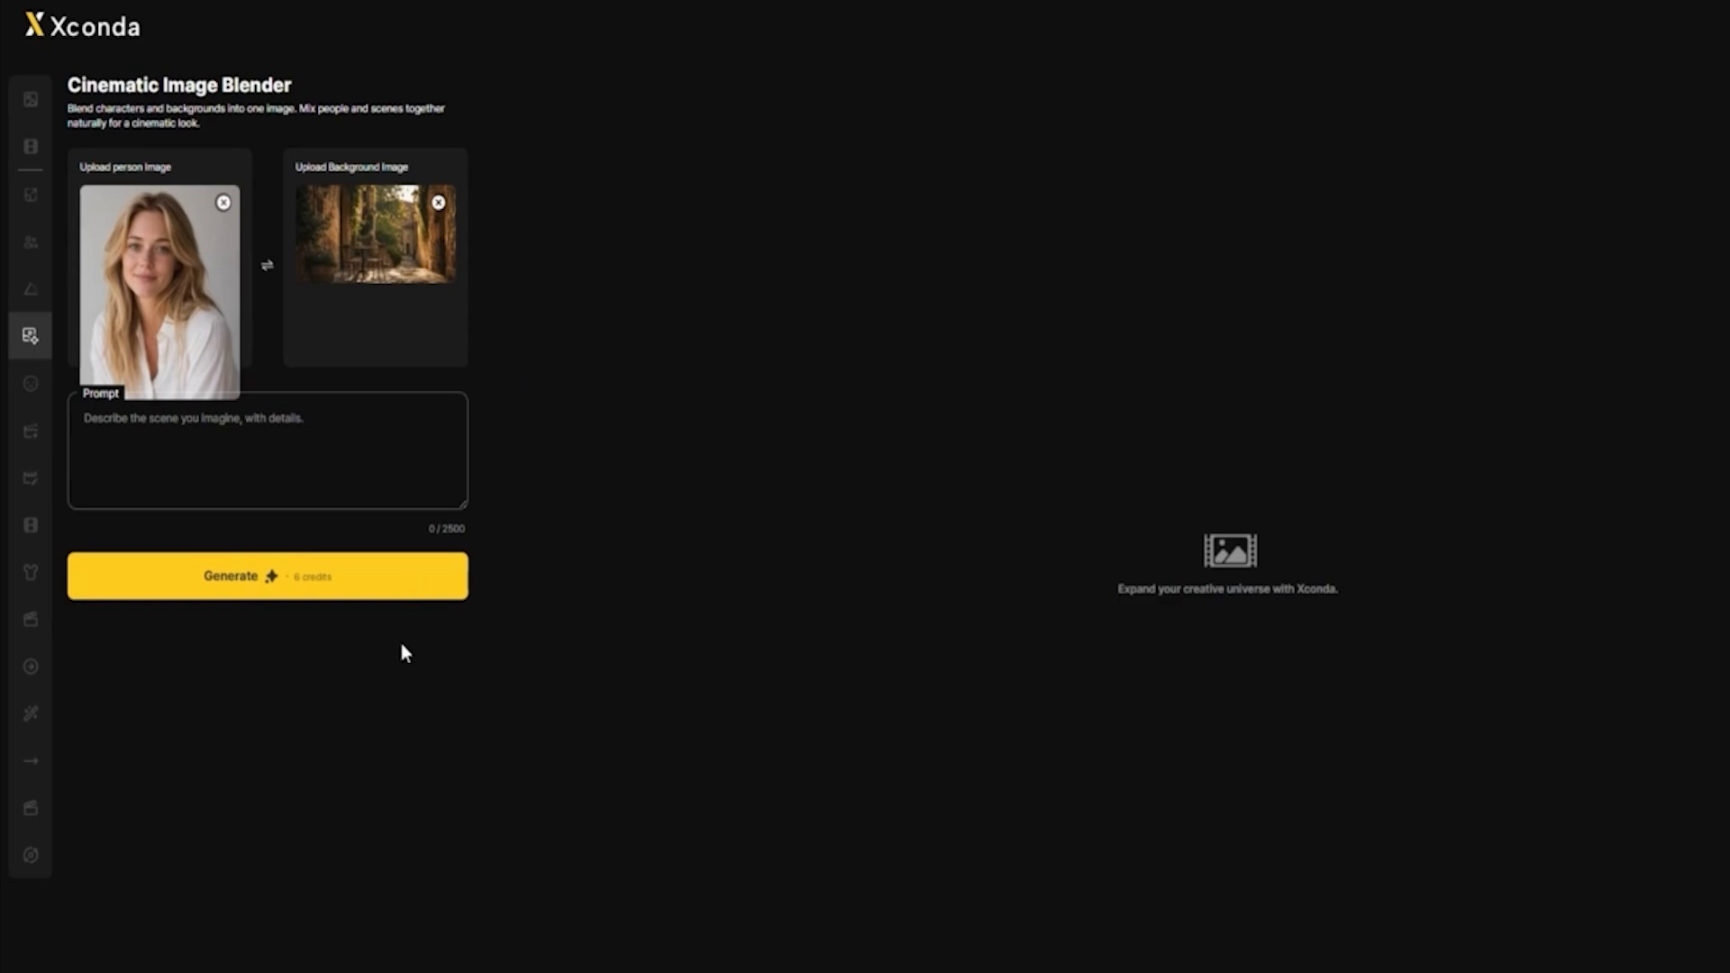
Step: Generate a blended image from a prompt for the woman standing beside the café table, one hand on the chair back, in golden hour sunlight
left_click(358, 438)
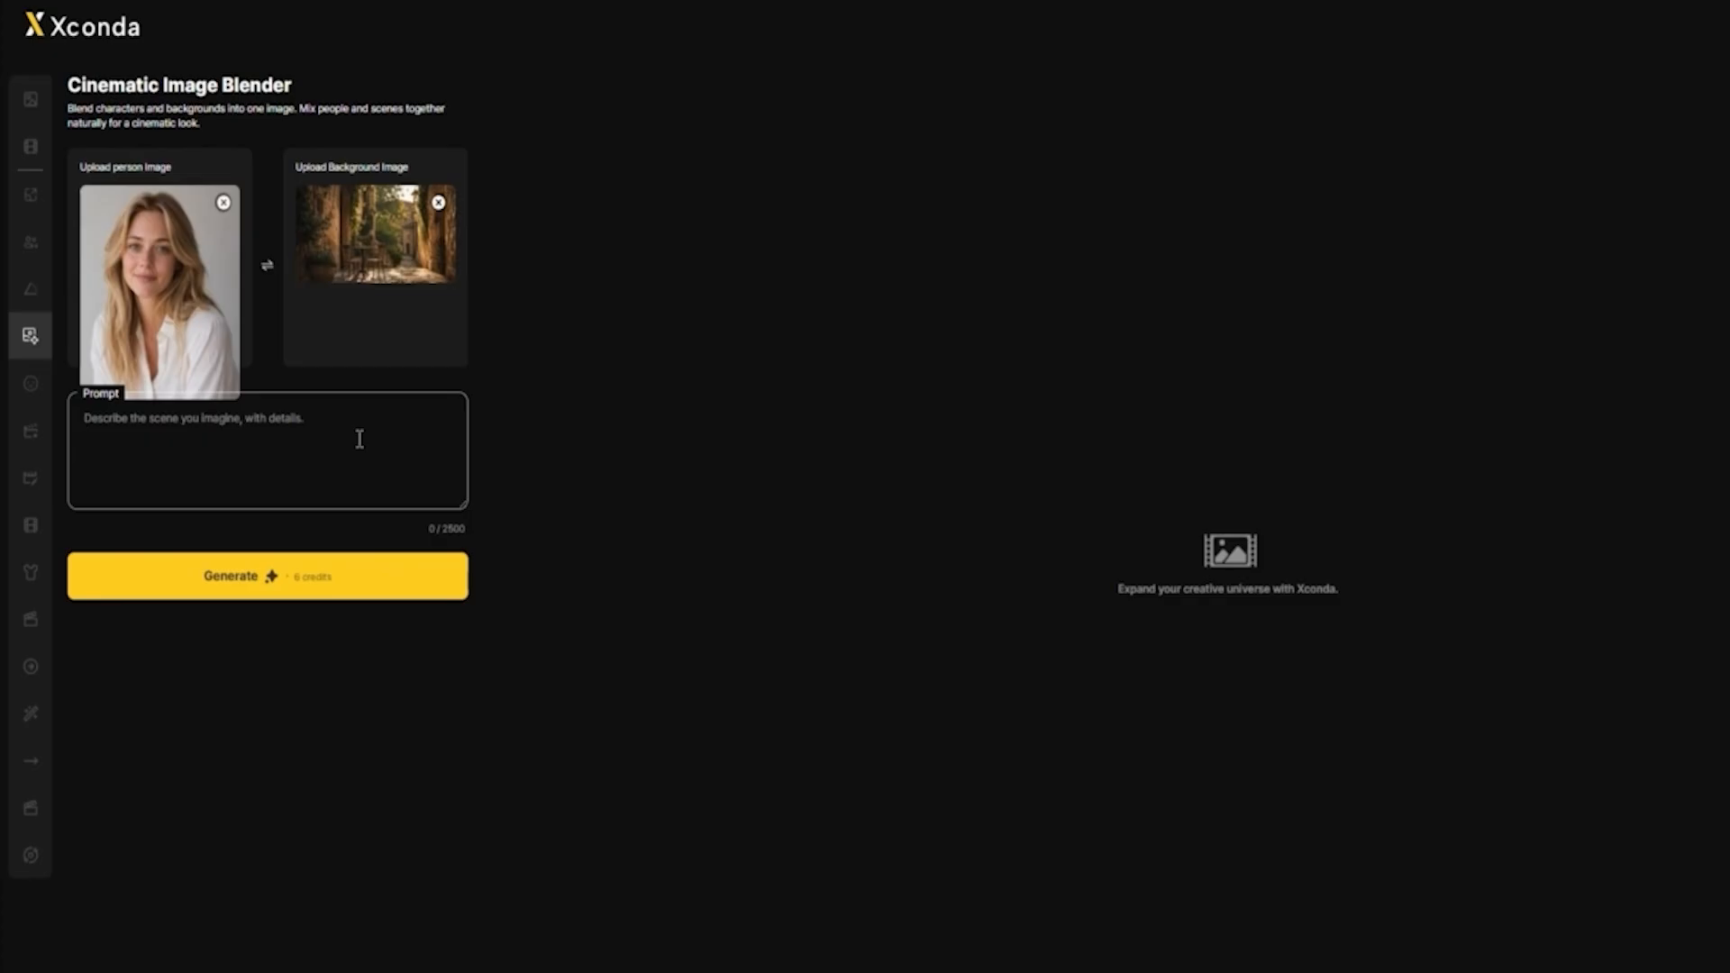
type("The woman standing naturally beside the café table, resting one hand gently on the chair back, golden hour sunlight wrapping around her from the right side, warm amber rim lighting on her hair and shoulders, soft shadows on the cobblestone ground, relaxed confident expression, cinematic full body shot, shallow depth of field with string lights softly blurred in the background")
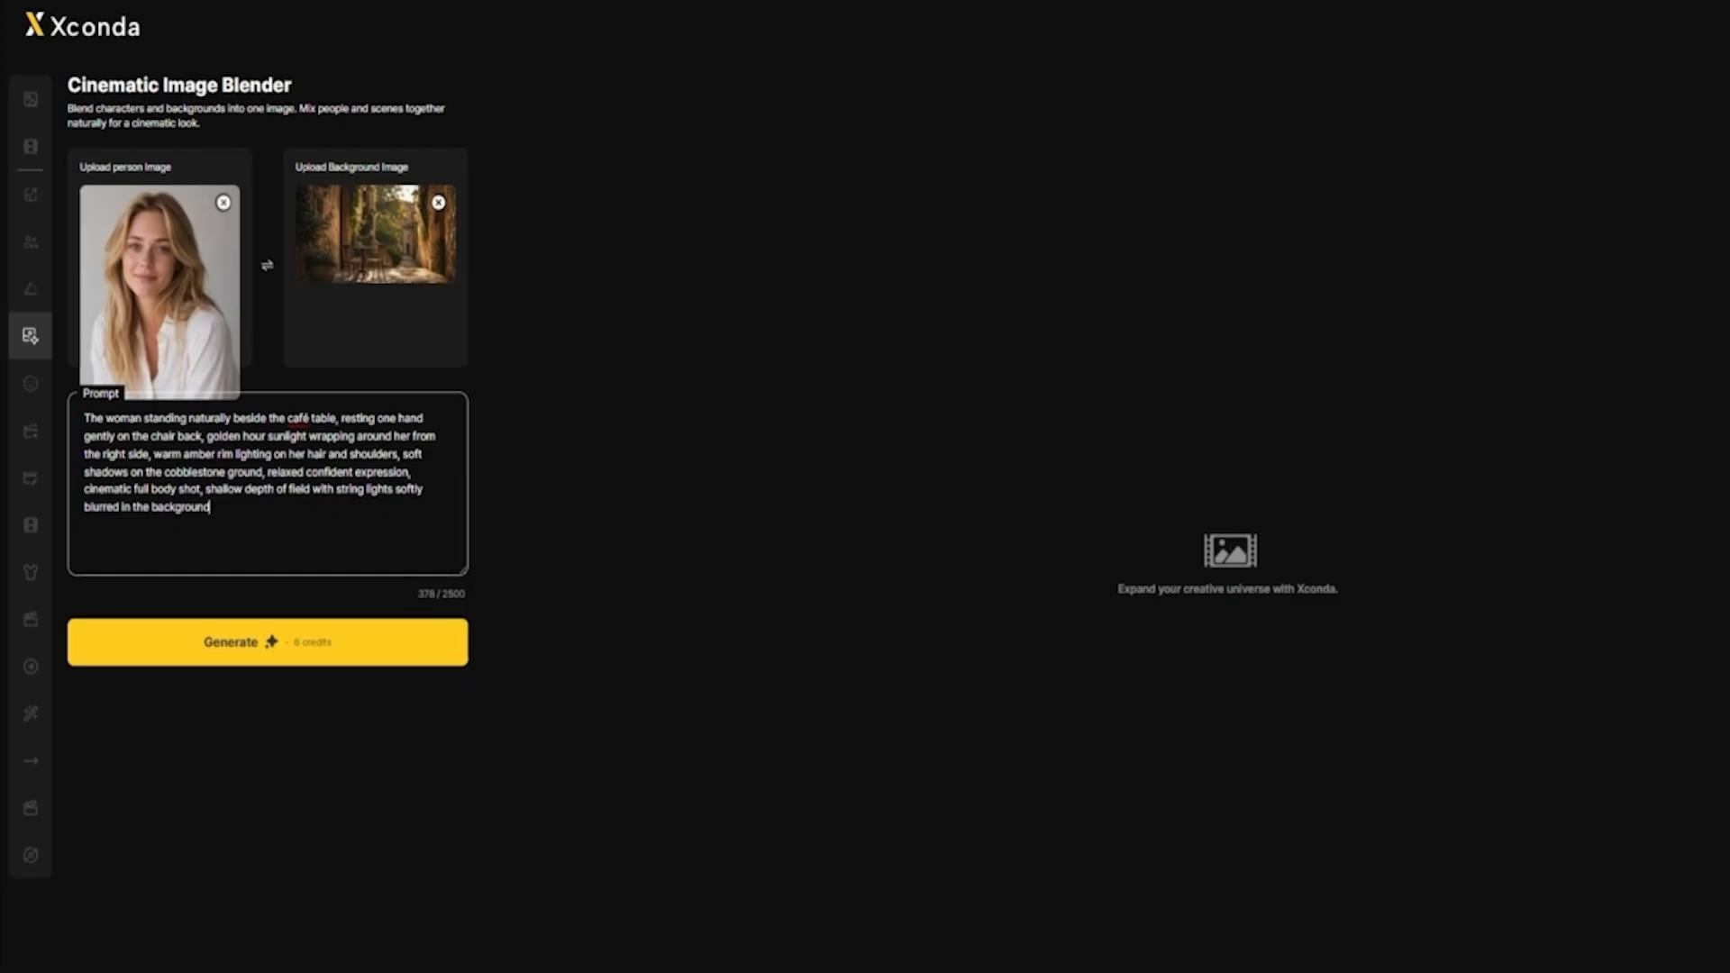
left_click(326, 662)
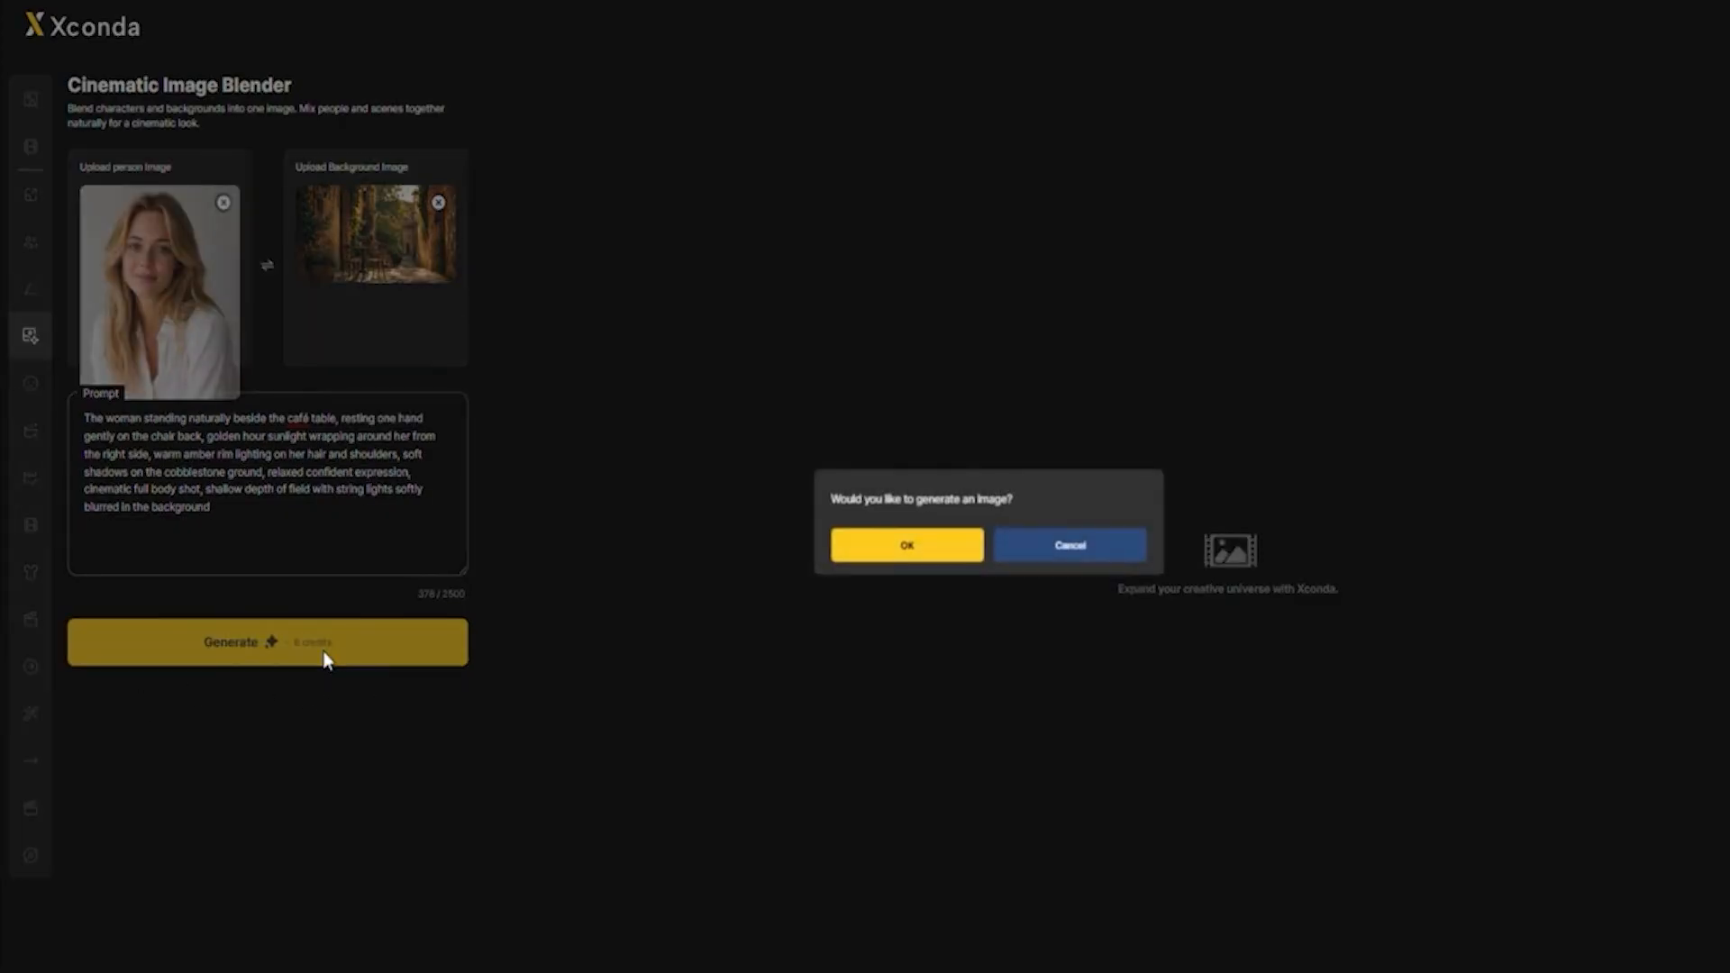
left_click(942, 548)
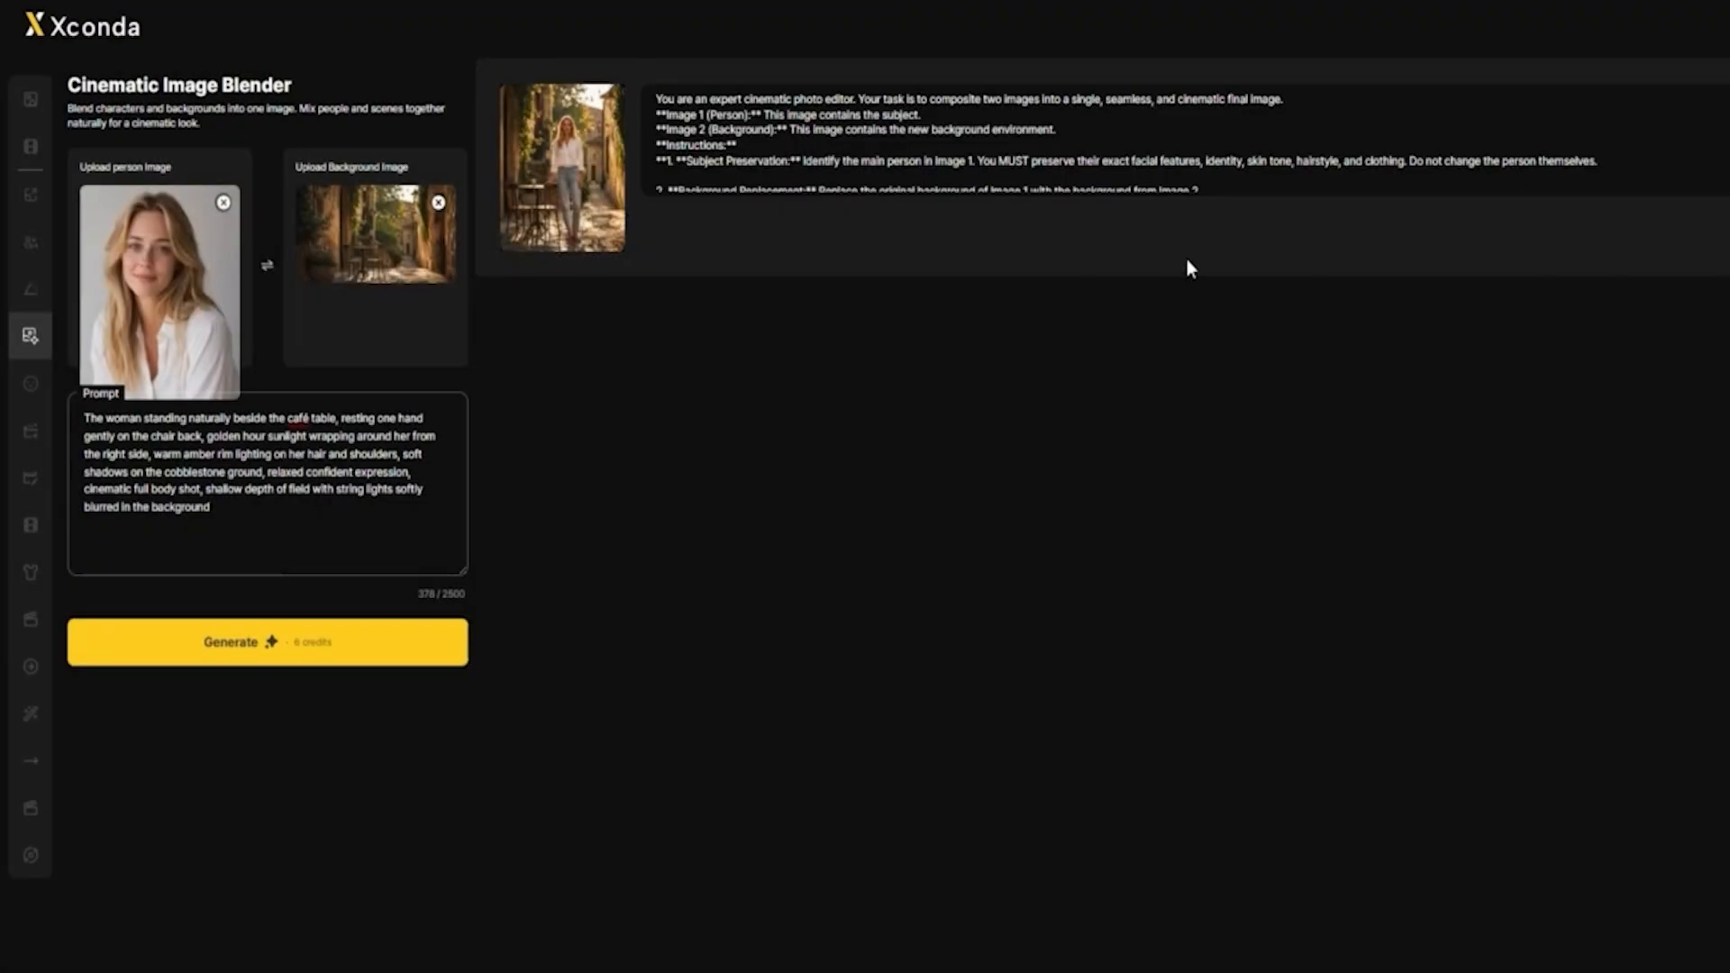
Step: View the blended image of the woman at the café table enlarged and examine it while zooming in and out
mouse_move(536, 242)
mouse_move(539, 180)
left_click(603, 216)
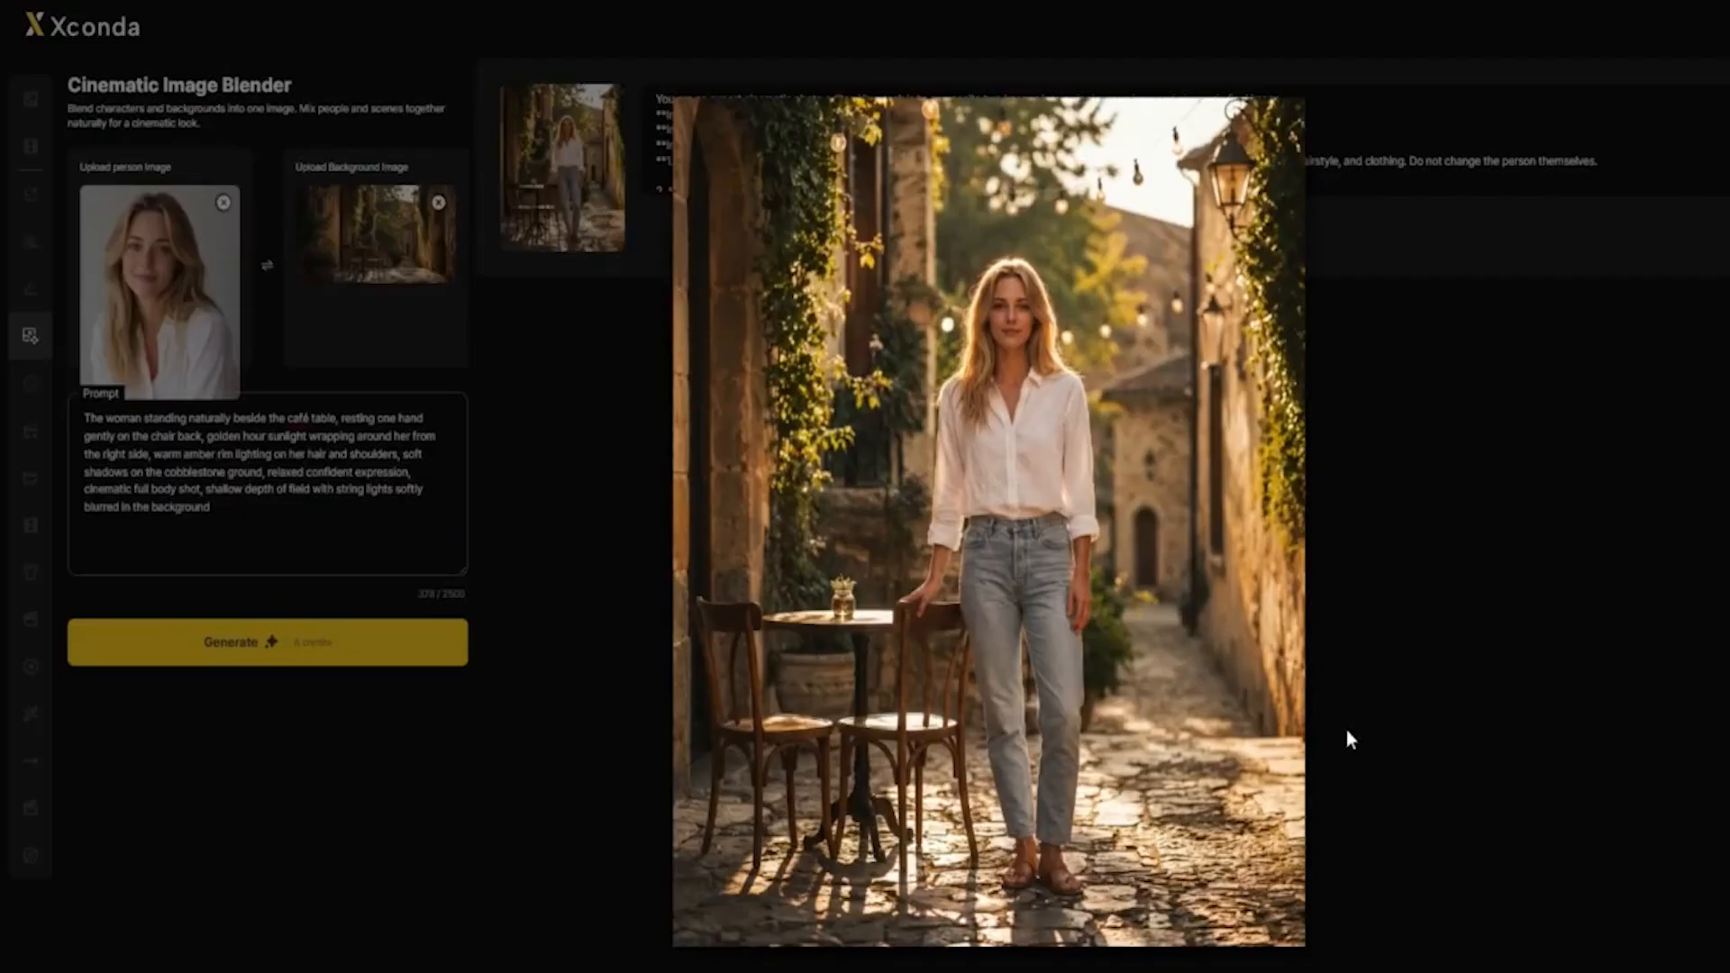
scroll(1252, 924, "down", 1)
scroll(1244, 938, "up", 3)
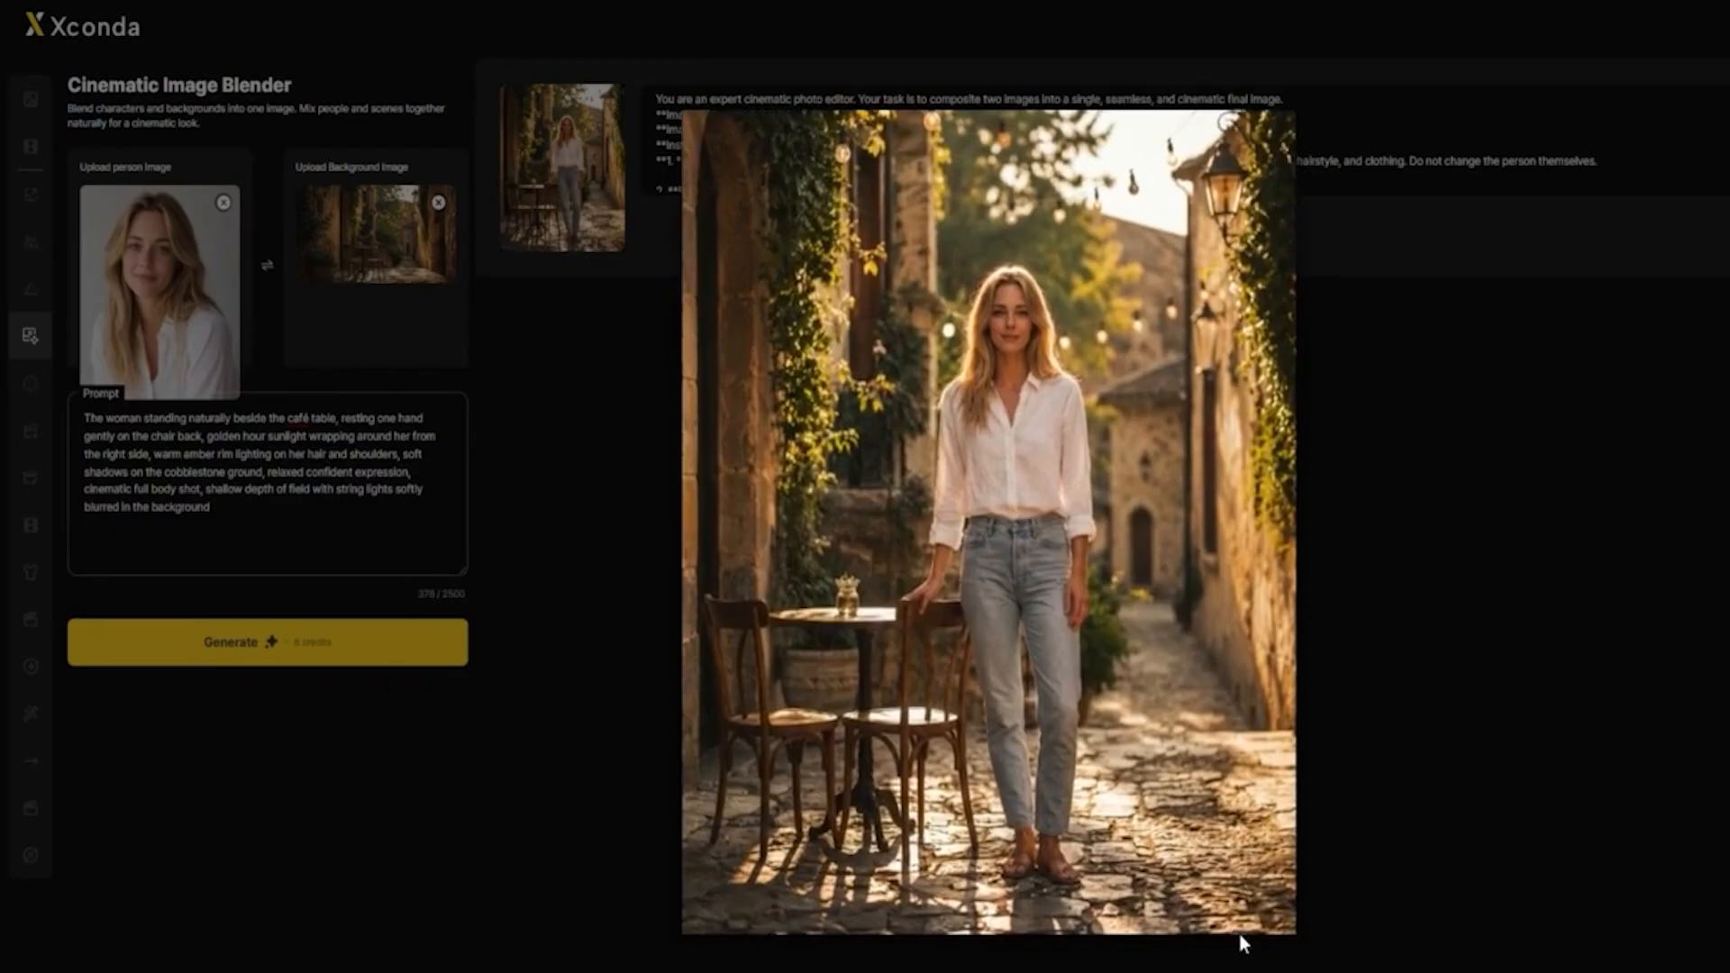
scroll(1239, 928, "down", 2)
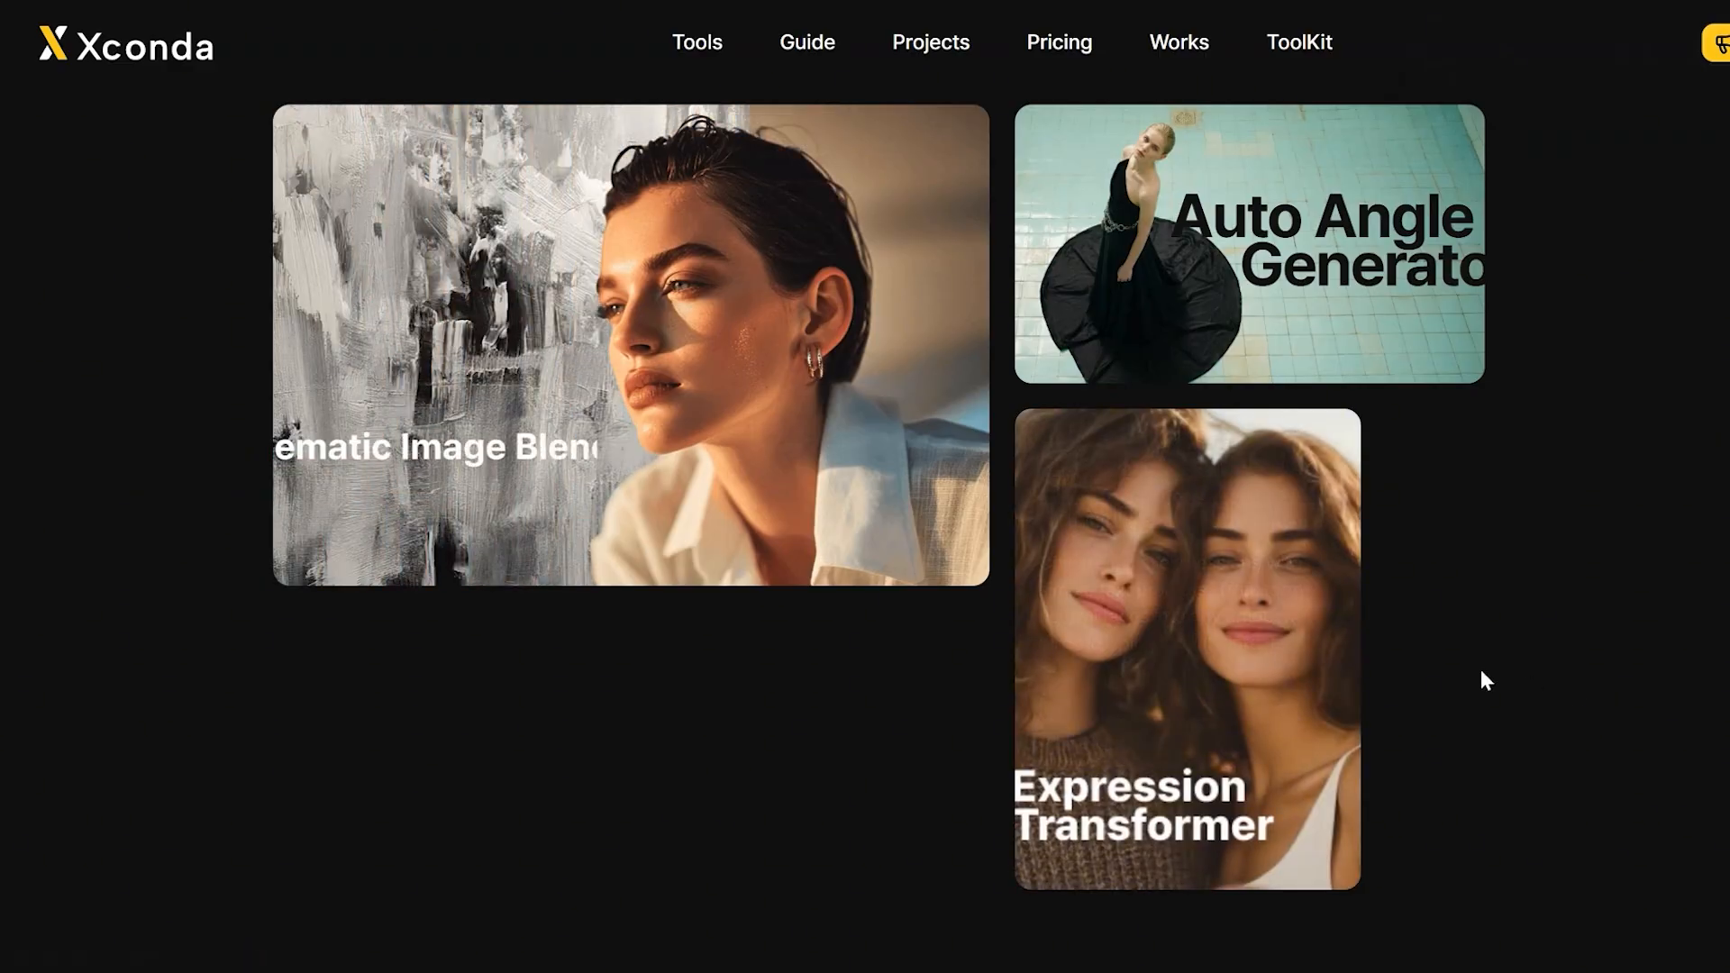
Step: Open the Expression Transformer from the Xconda tools and add the photo of the woman in the beige blazer as the original image
scroll(1487, 668, "down", 1)
mouse_move(1330, 613)
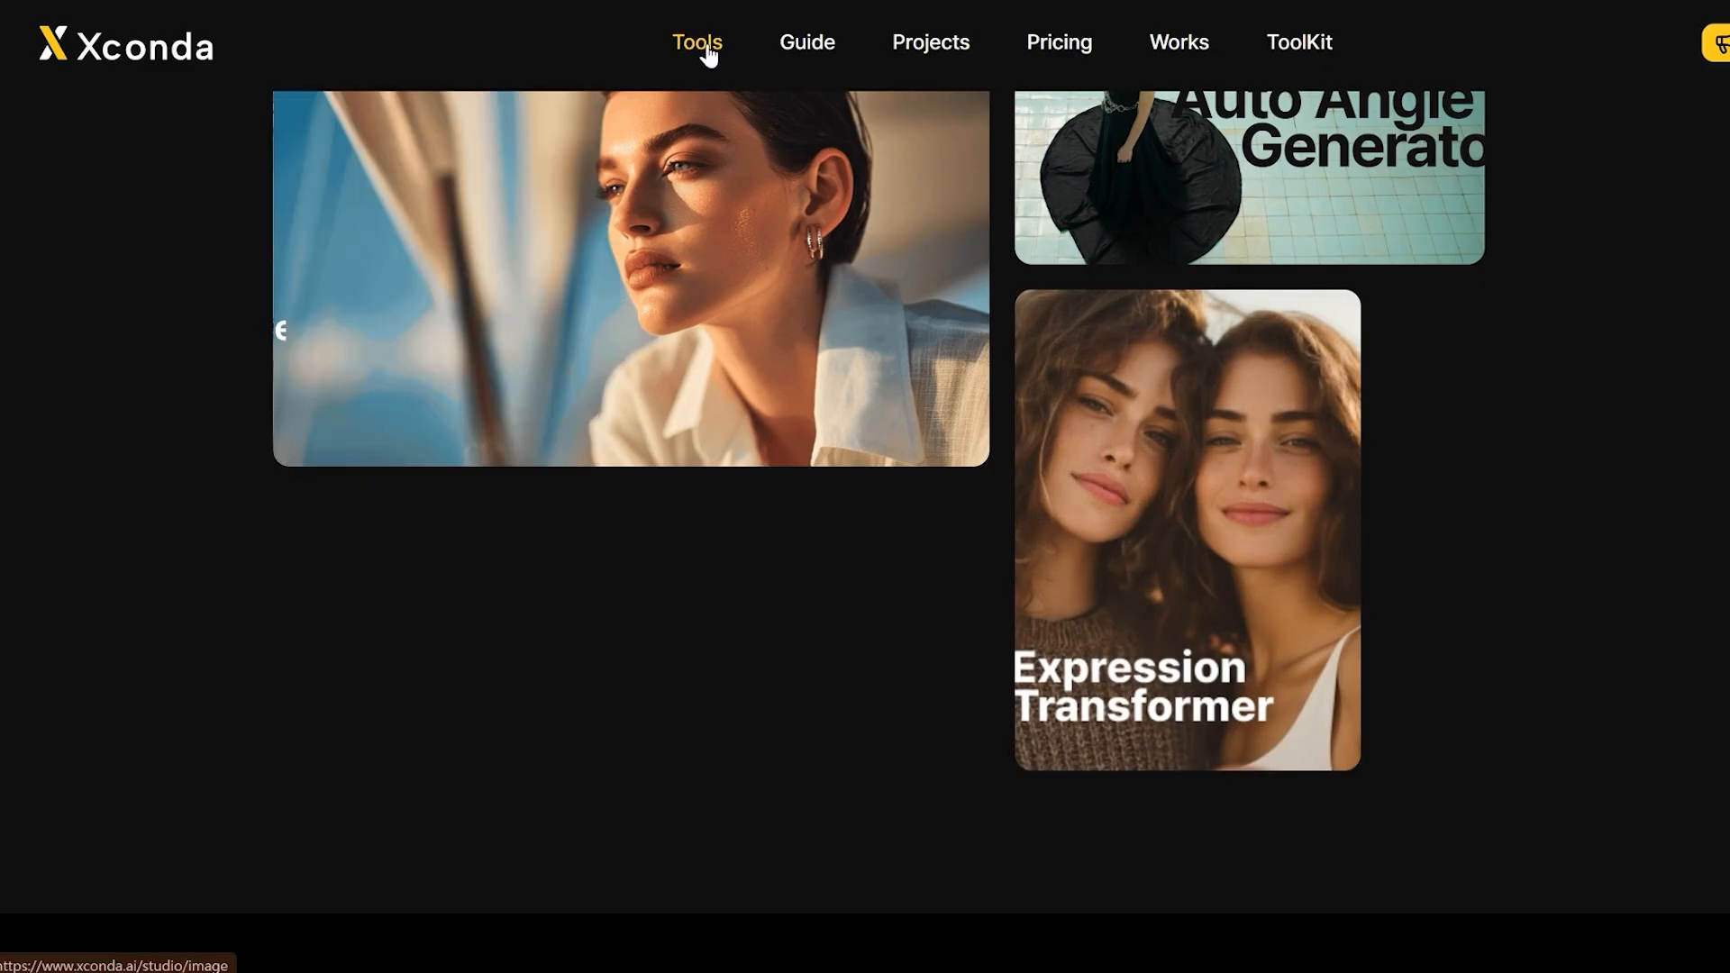
left_click(707, 51)
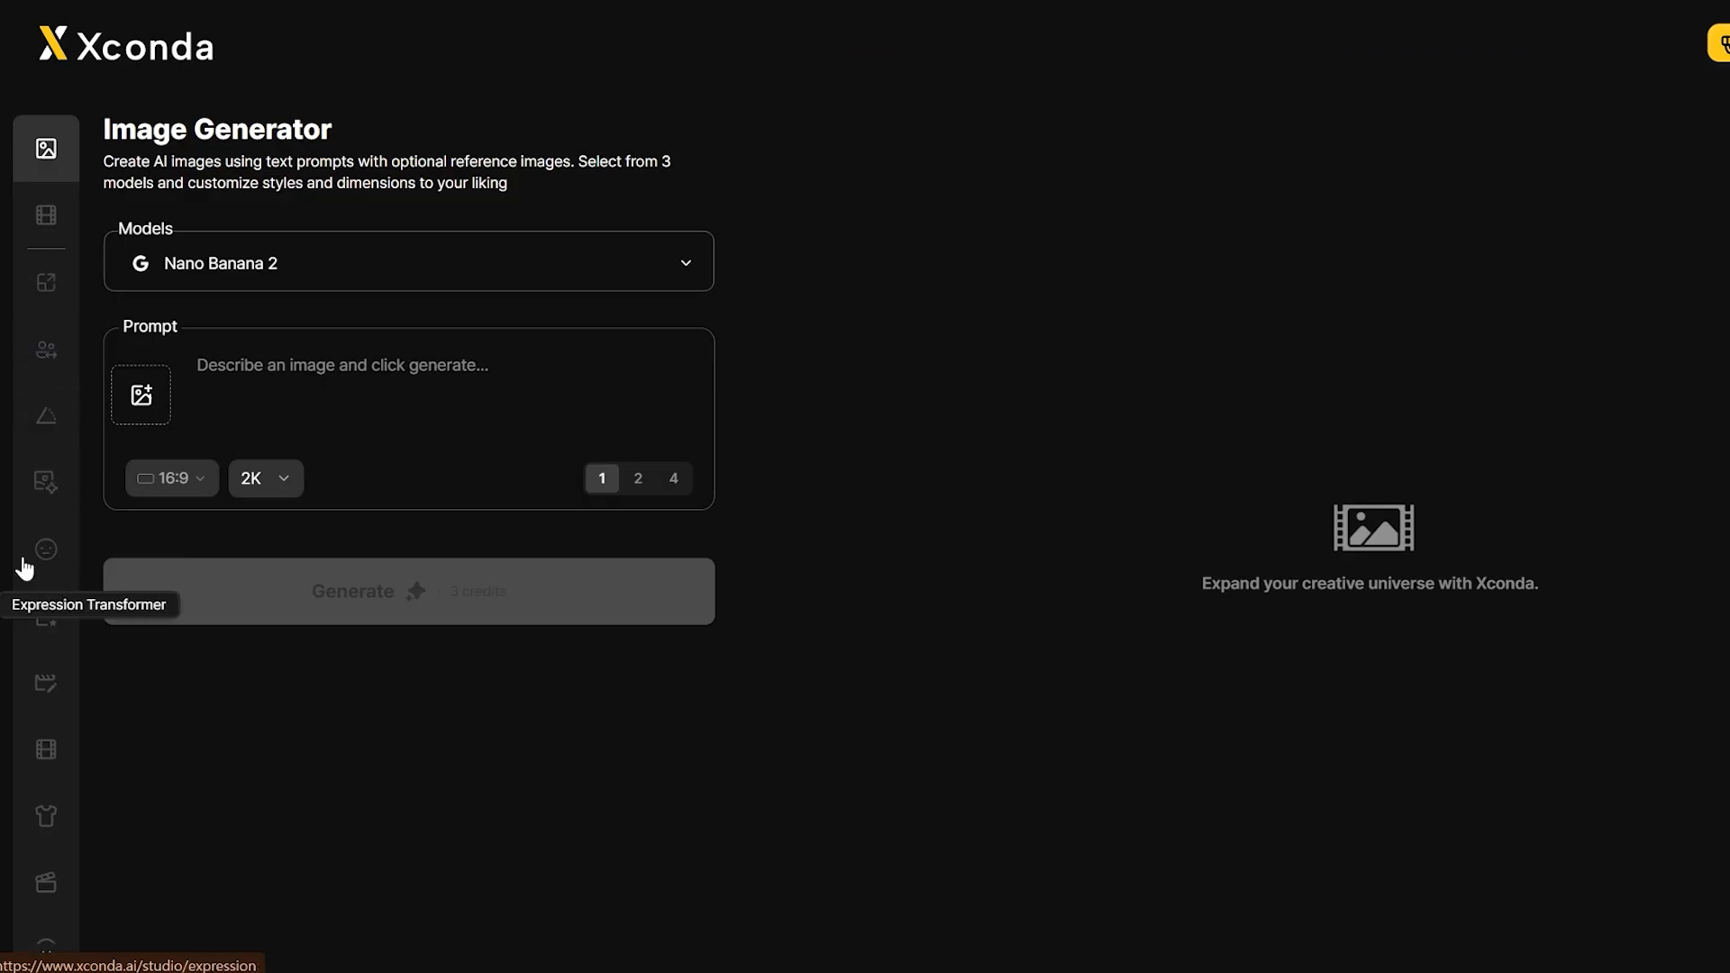
left_click(43, 581)
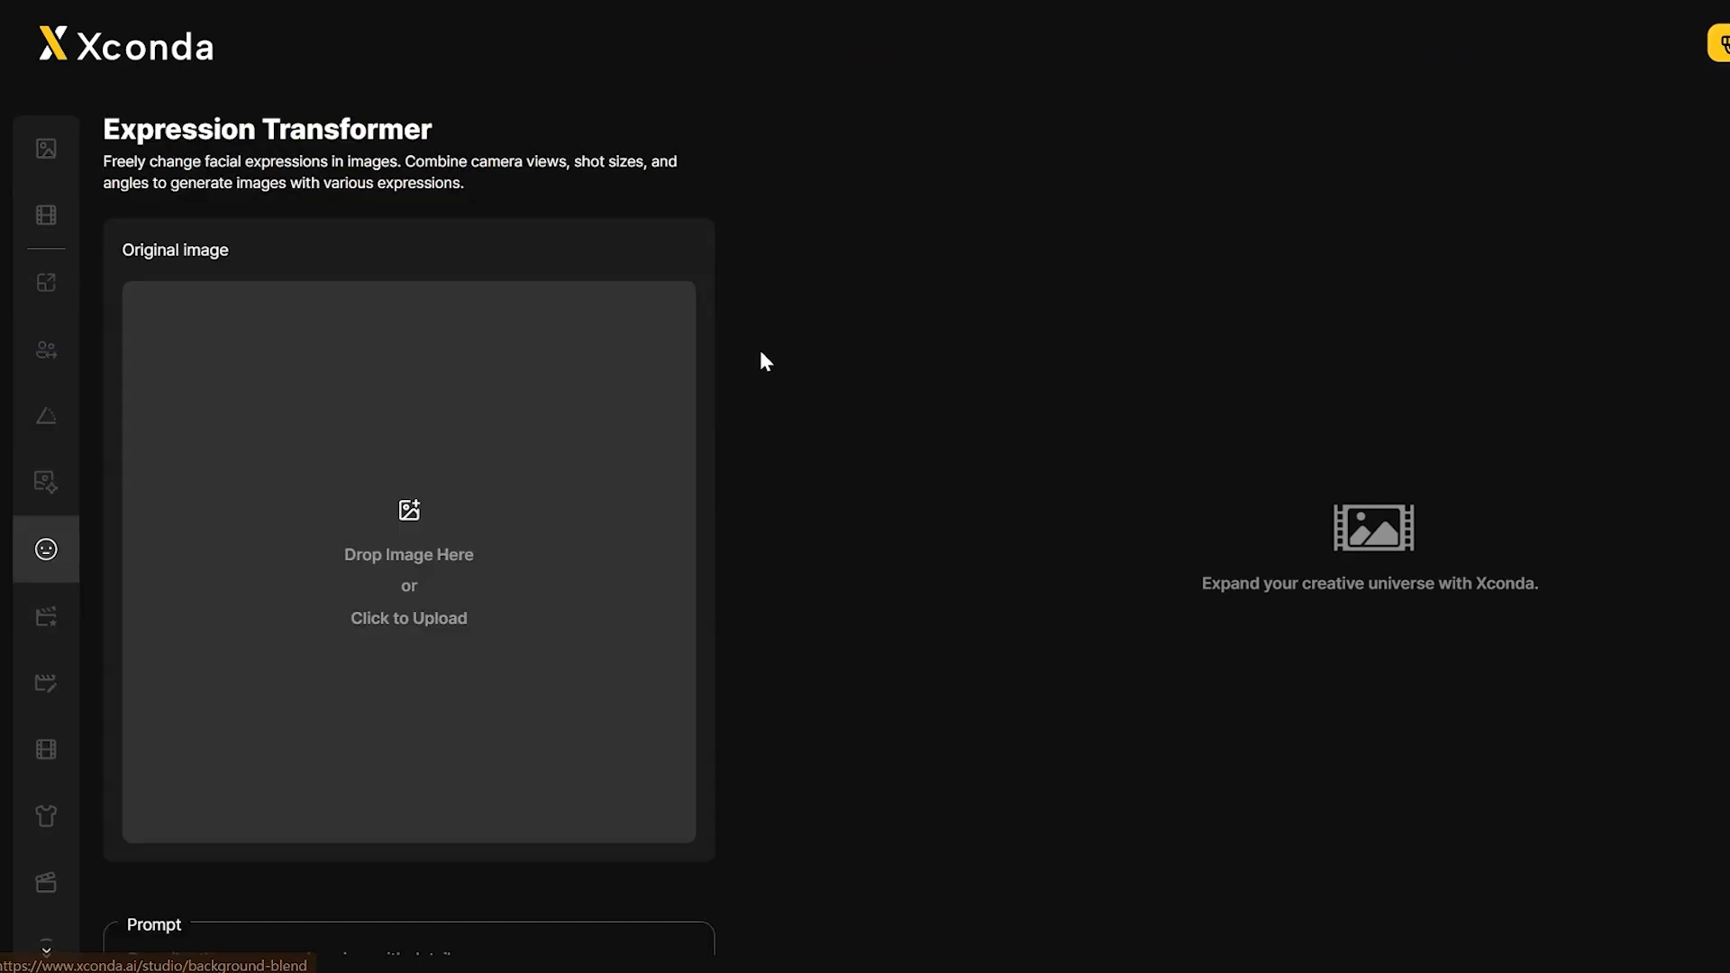
key("alt+Tab")
left_click_drag(832, 435, 384, 587)
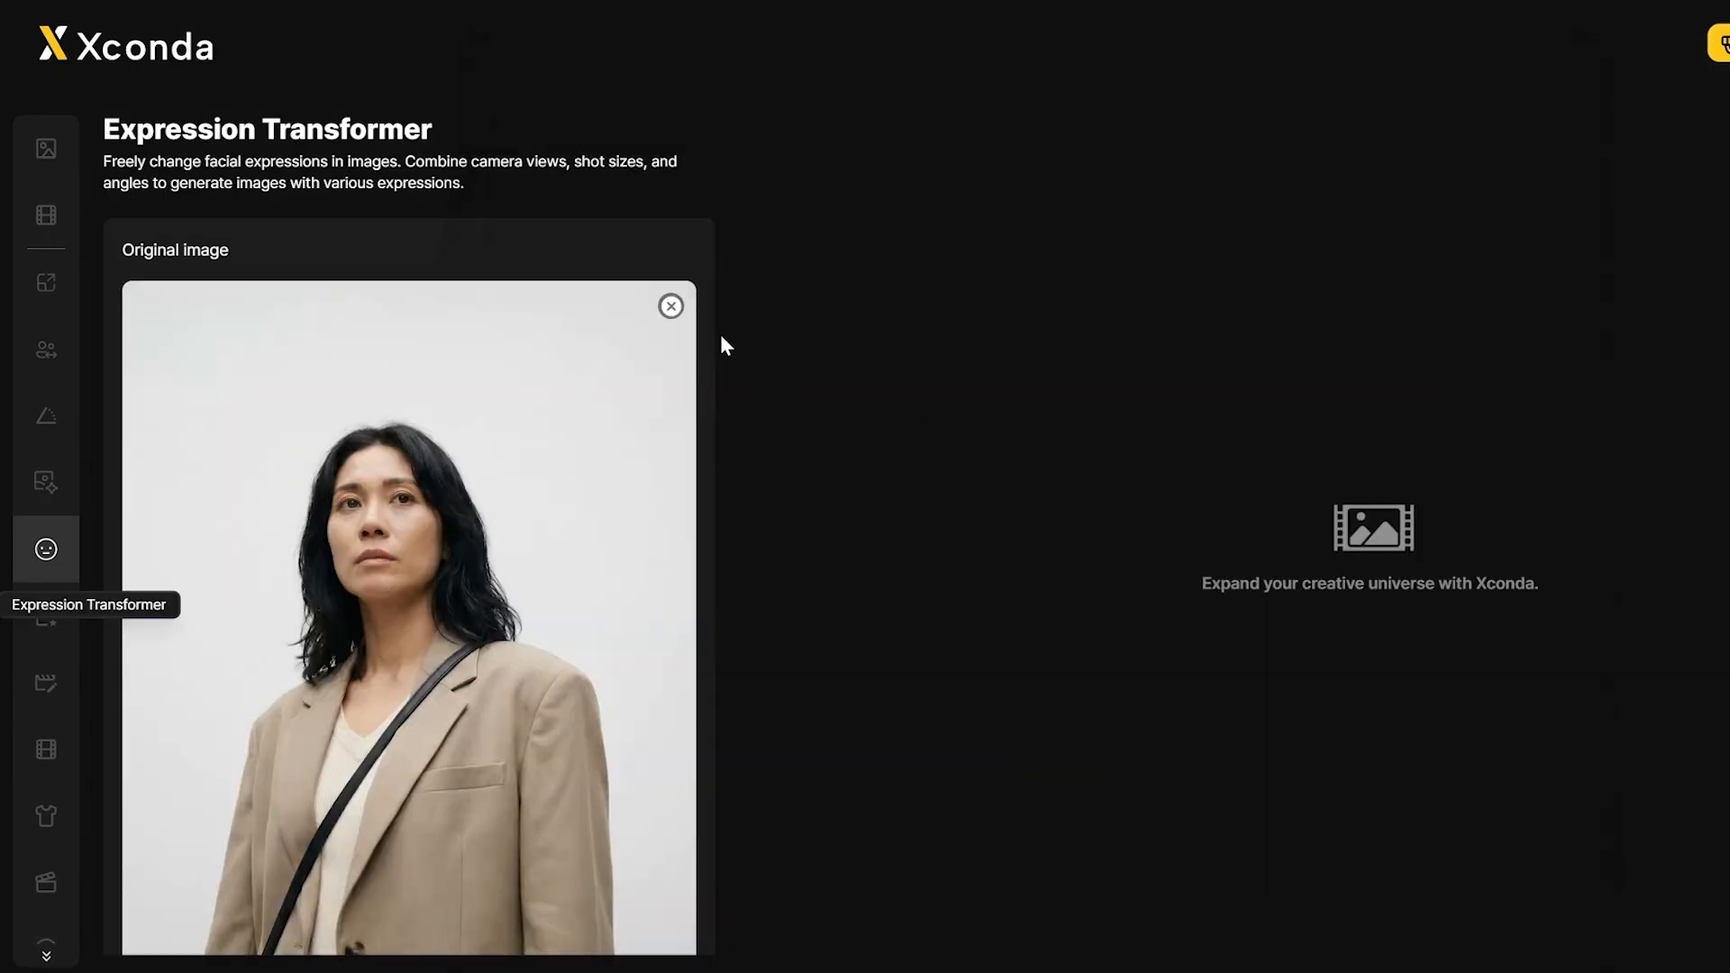
left_click(670, 305)
left_click(1454, 748)
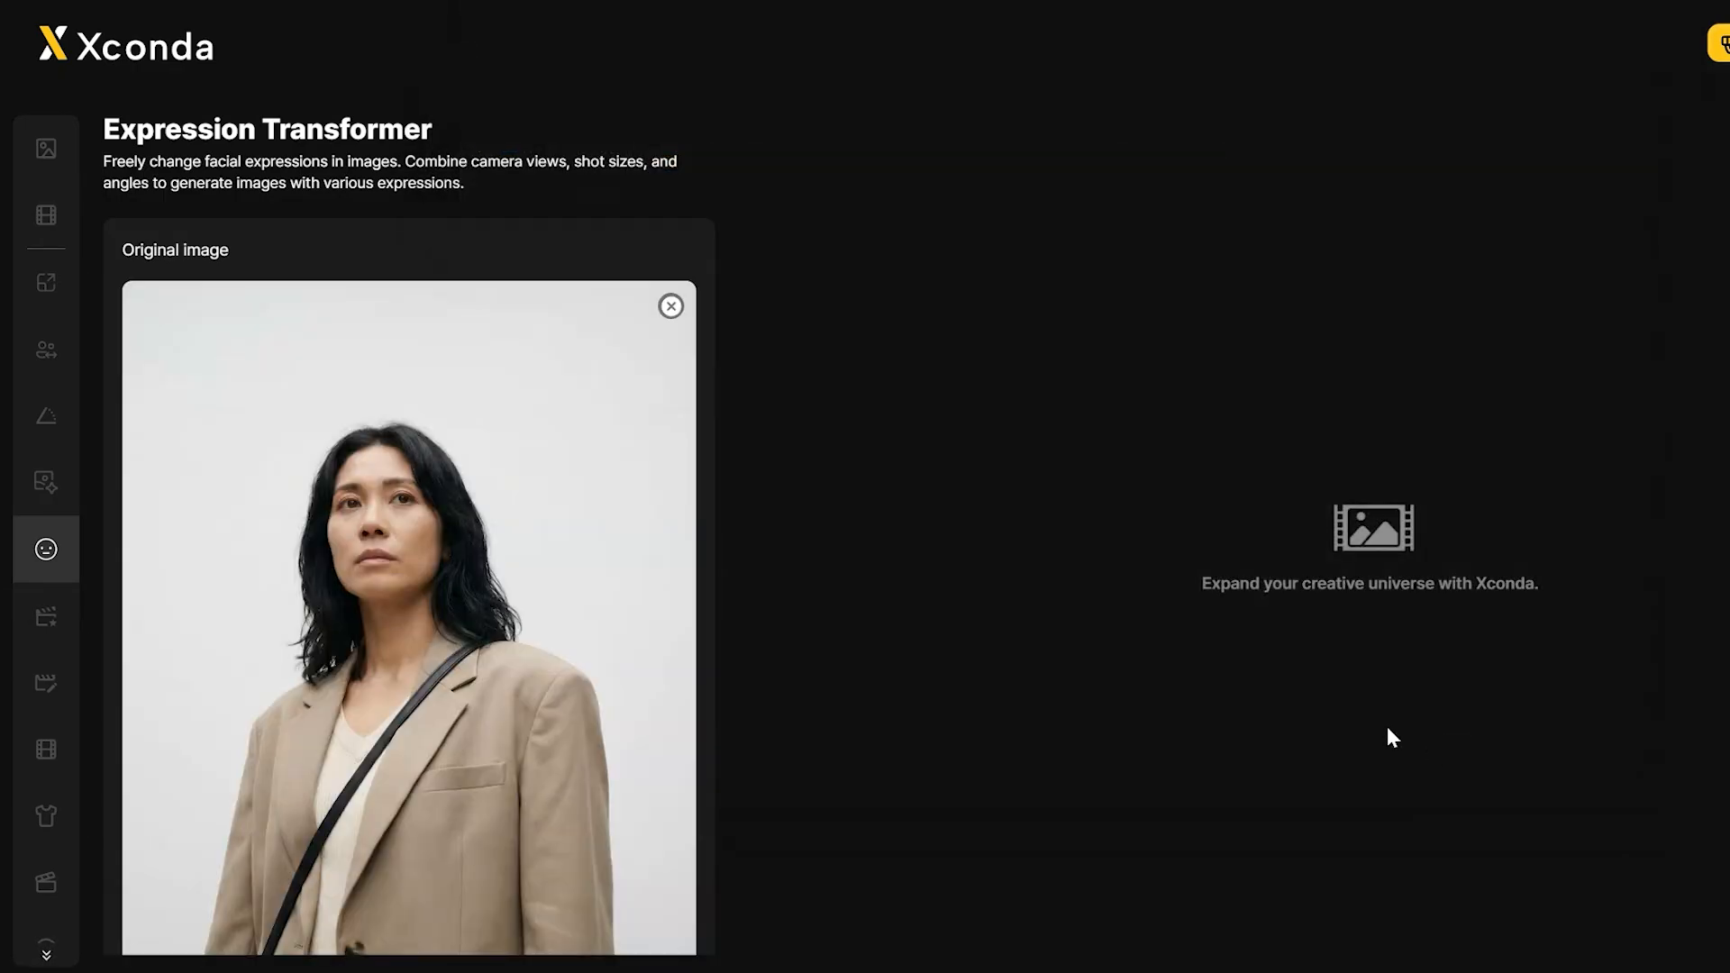
Step: Enter the two-line prompt "gentle smile, surprised expression, serious cinematic expression" and "preserve identity, preserve clothing"
scroll(602, 545, "down", 2)
left_click(559, 775)
type("gentl")
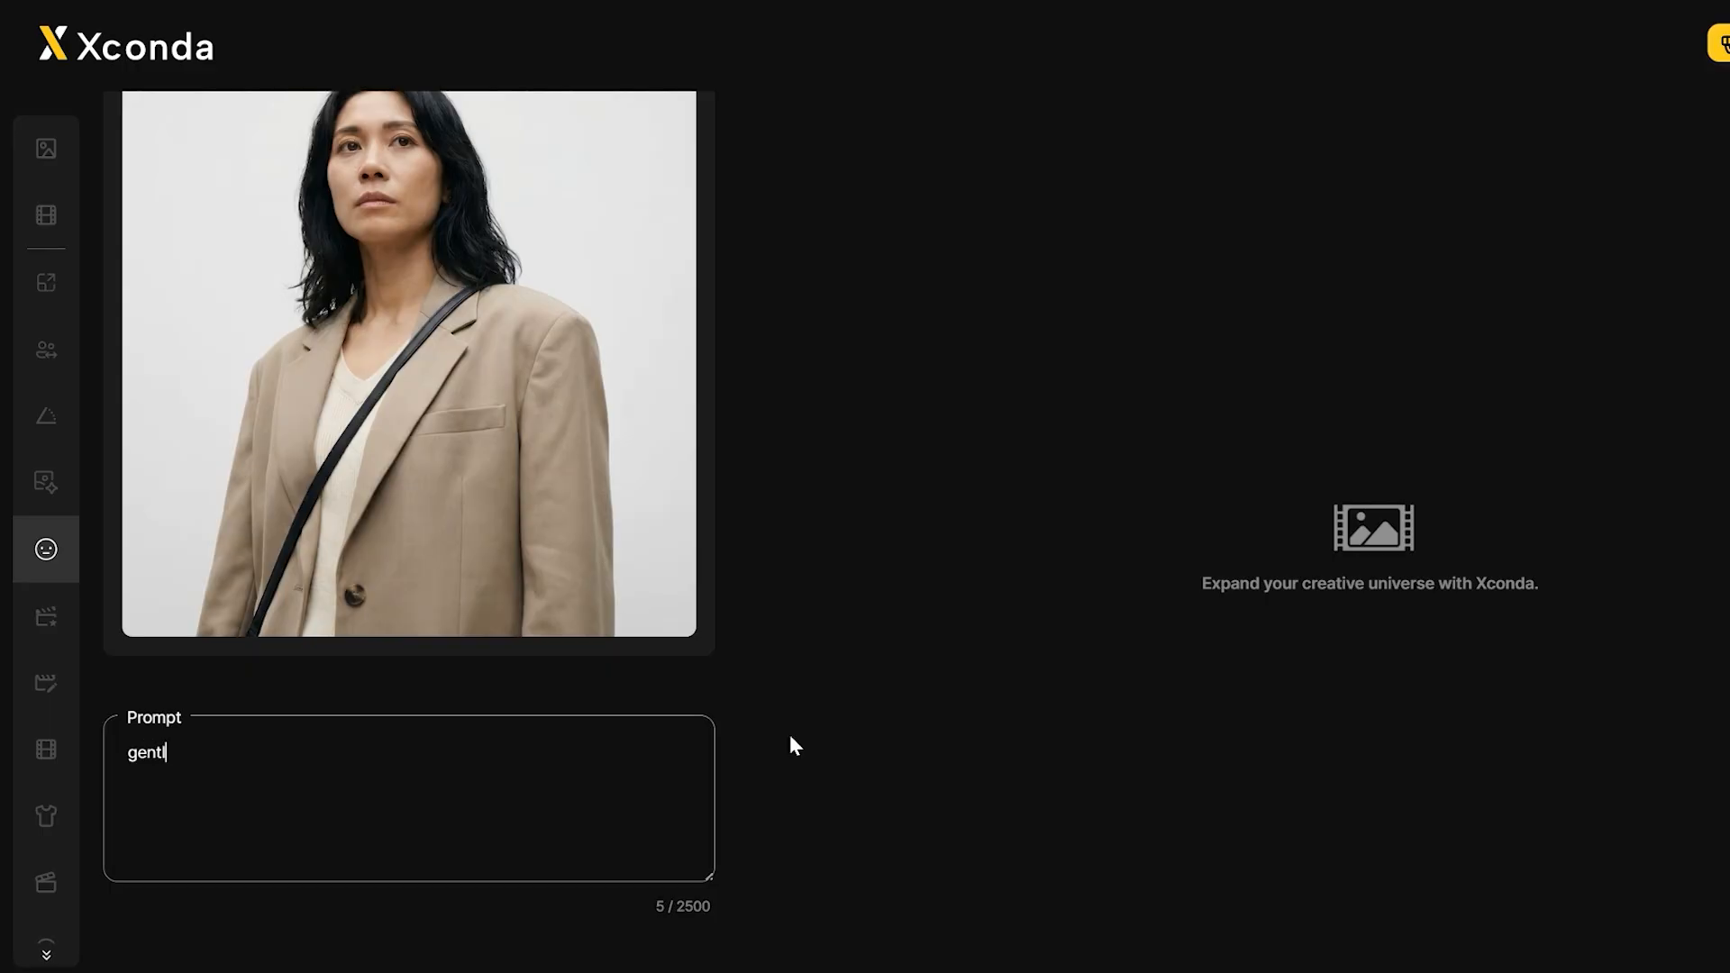
type("e smile, surprised expression, serious")
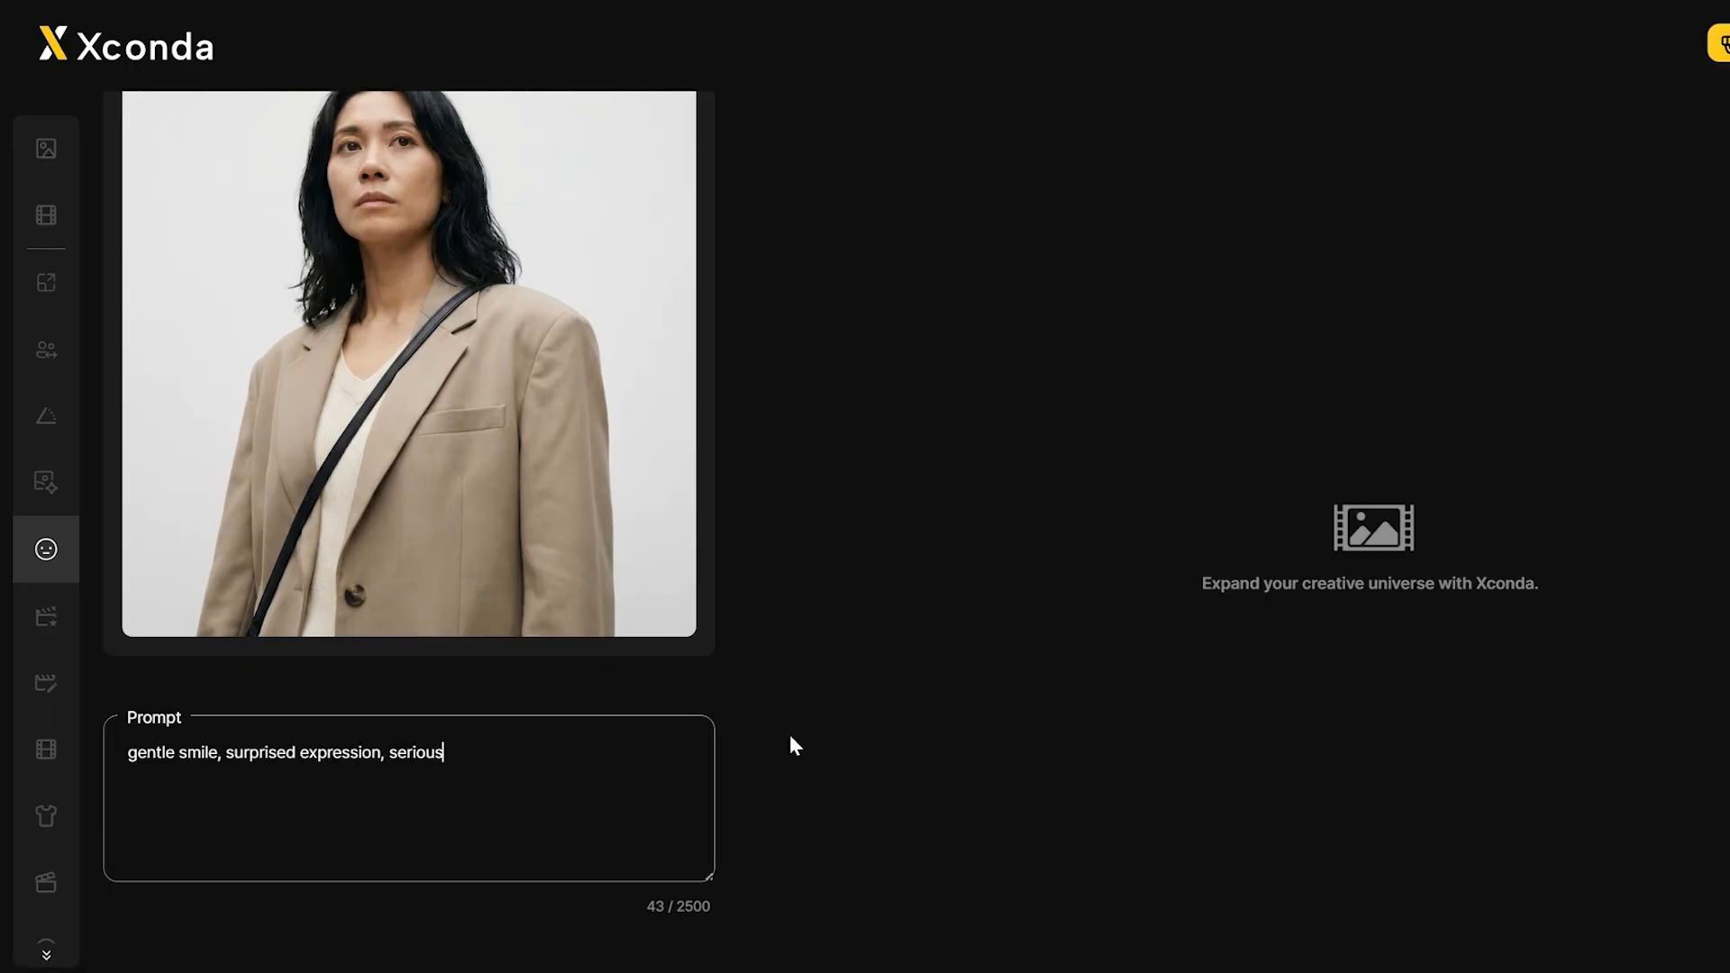
type(" cinematic expression")
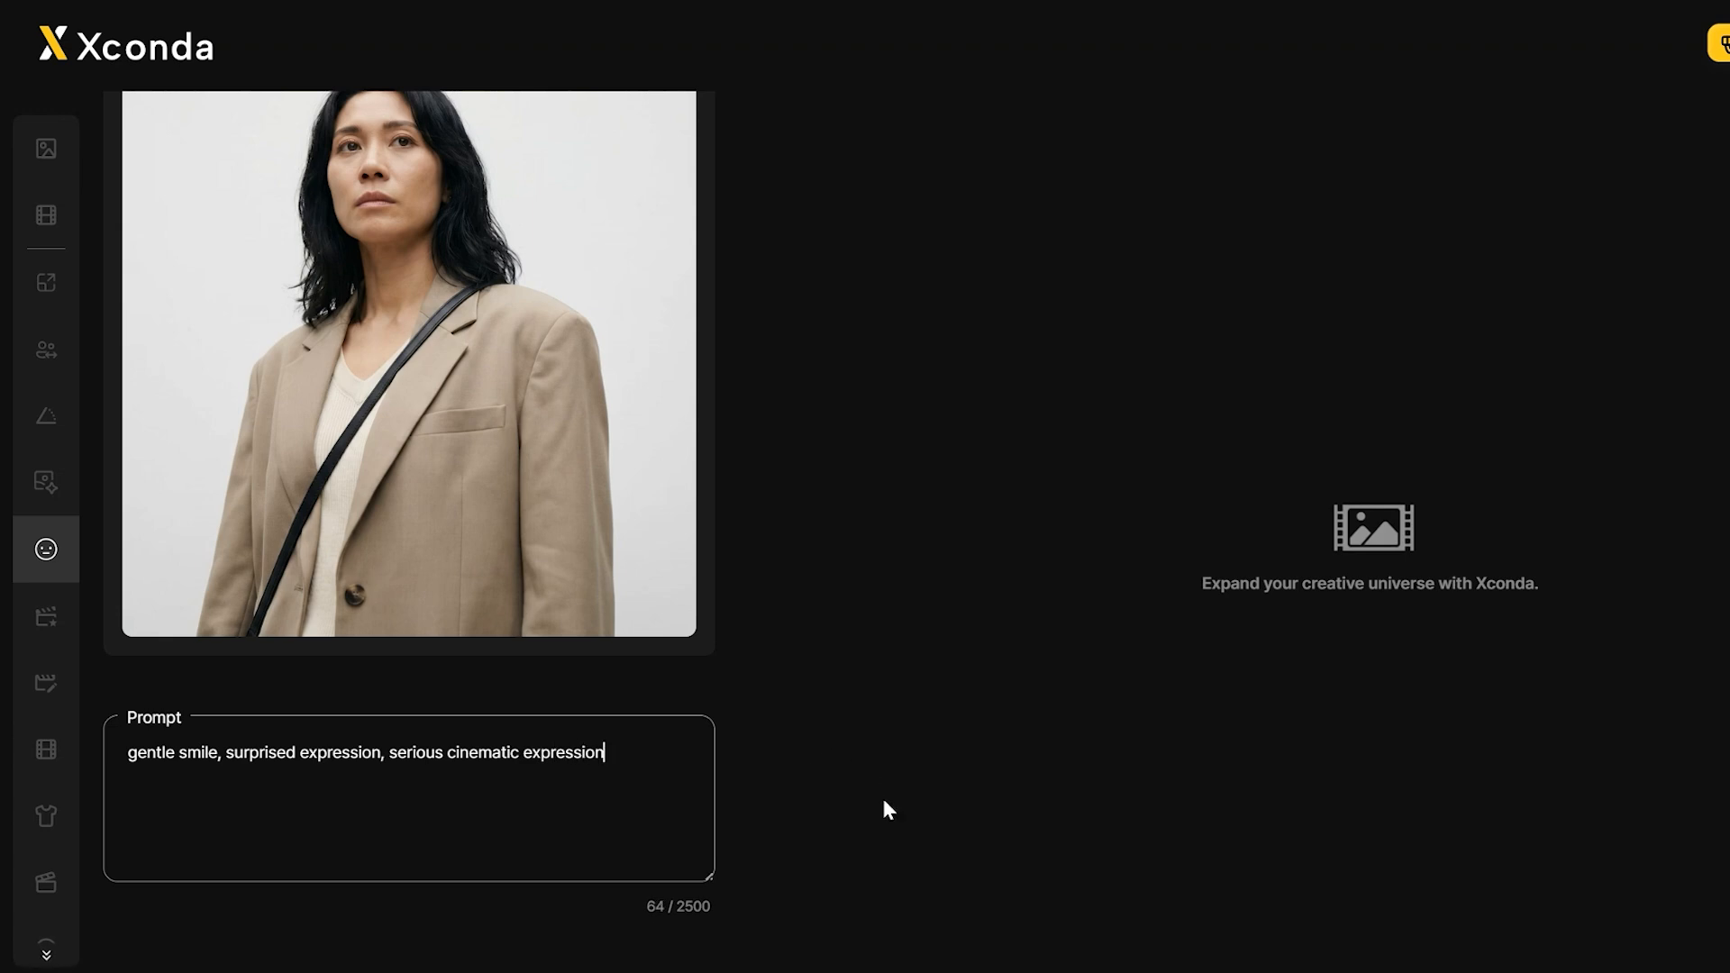
key("Return")
type("preserve identity, pre")
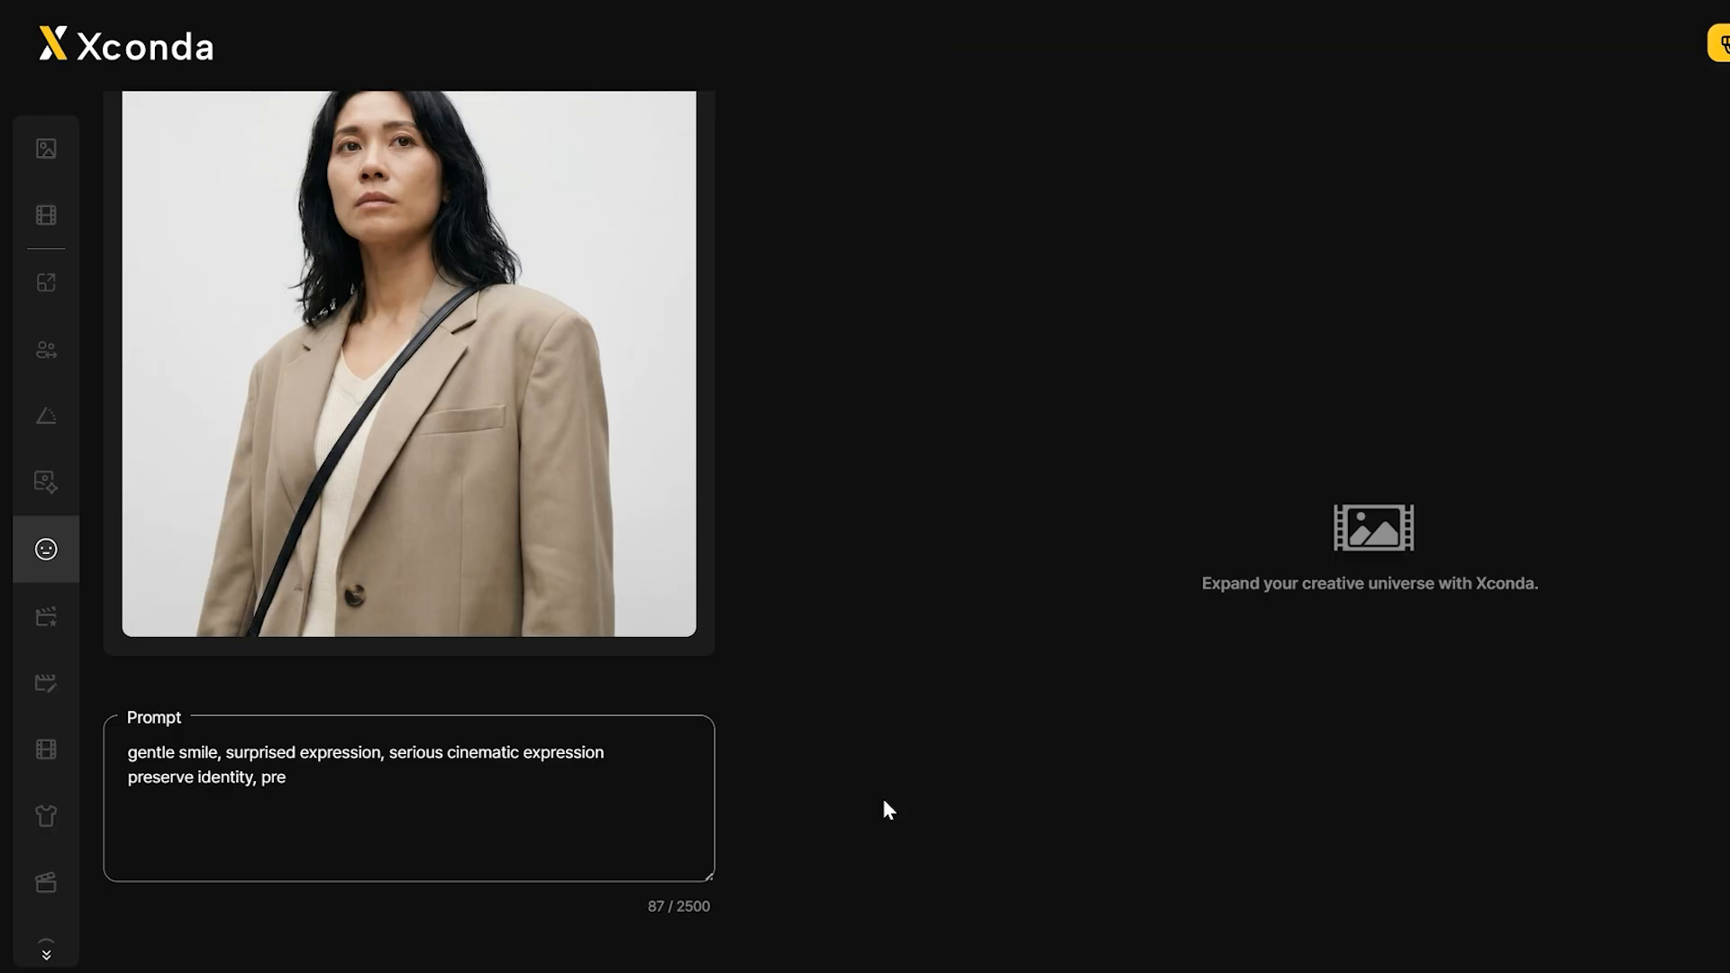
type("serve clothing")
Step: Choose 3/4 View, Wide Shot / Long Shot and Overhead / Bird's-Eye View, and generate the expression image
scroll(717, 709, "down", 5)
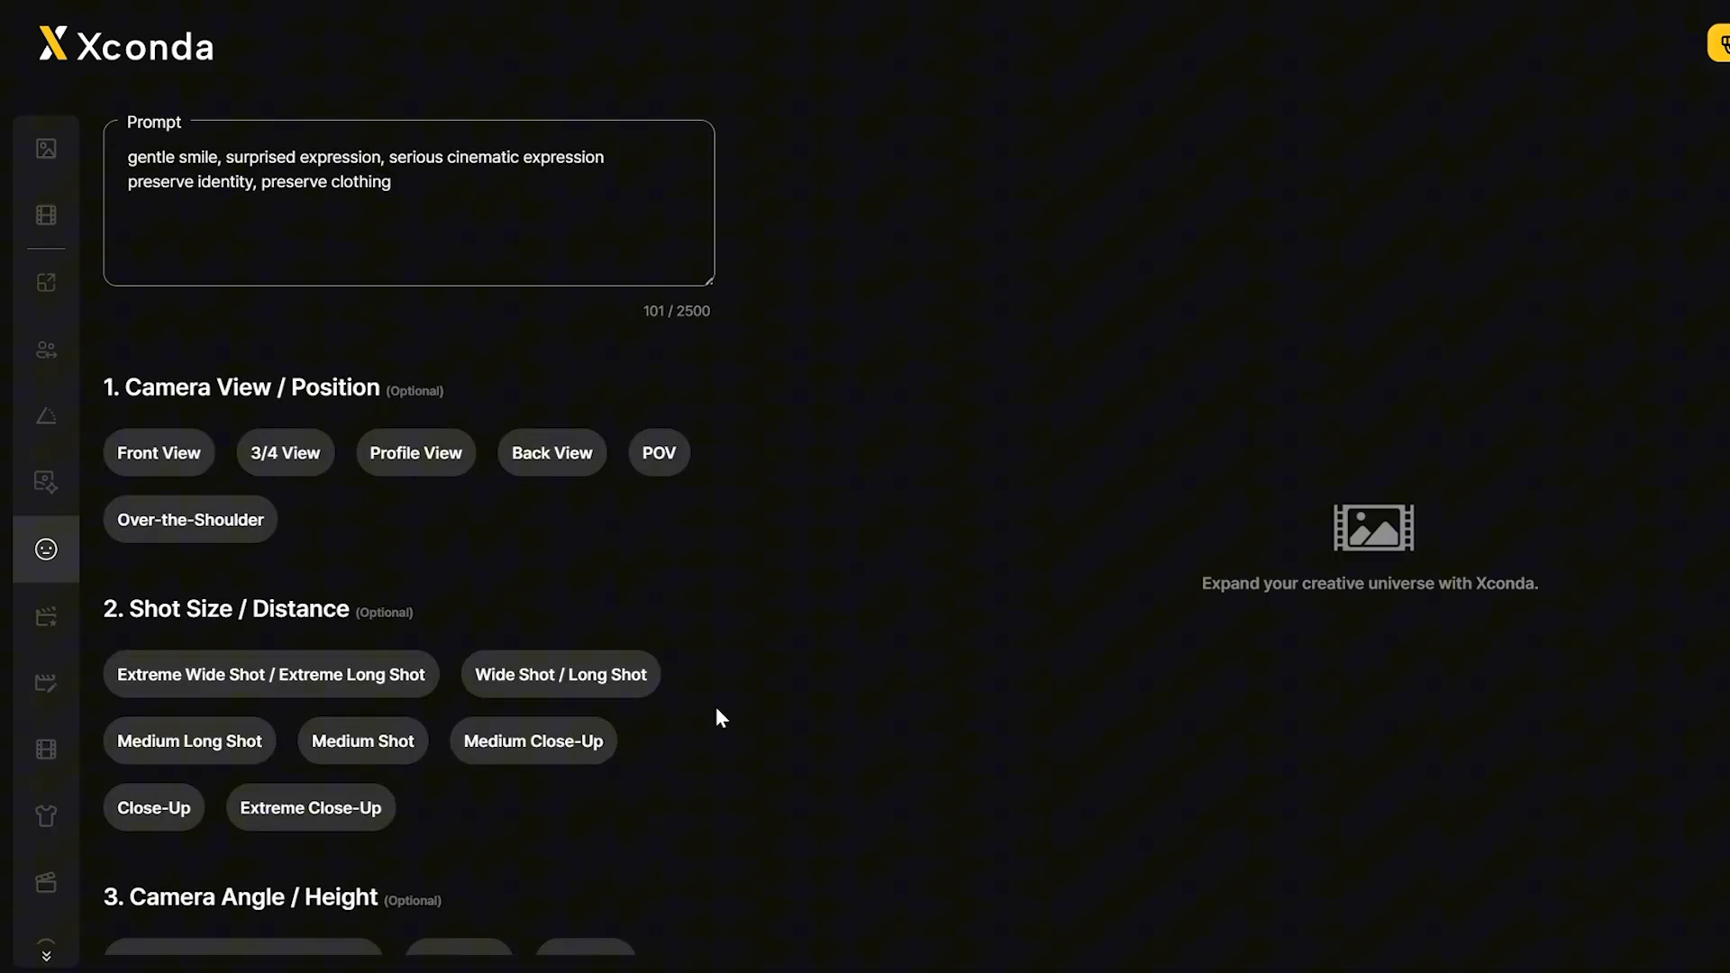
scroll(720, 717, "down", 2)
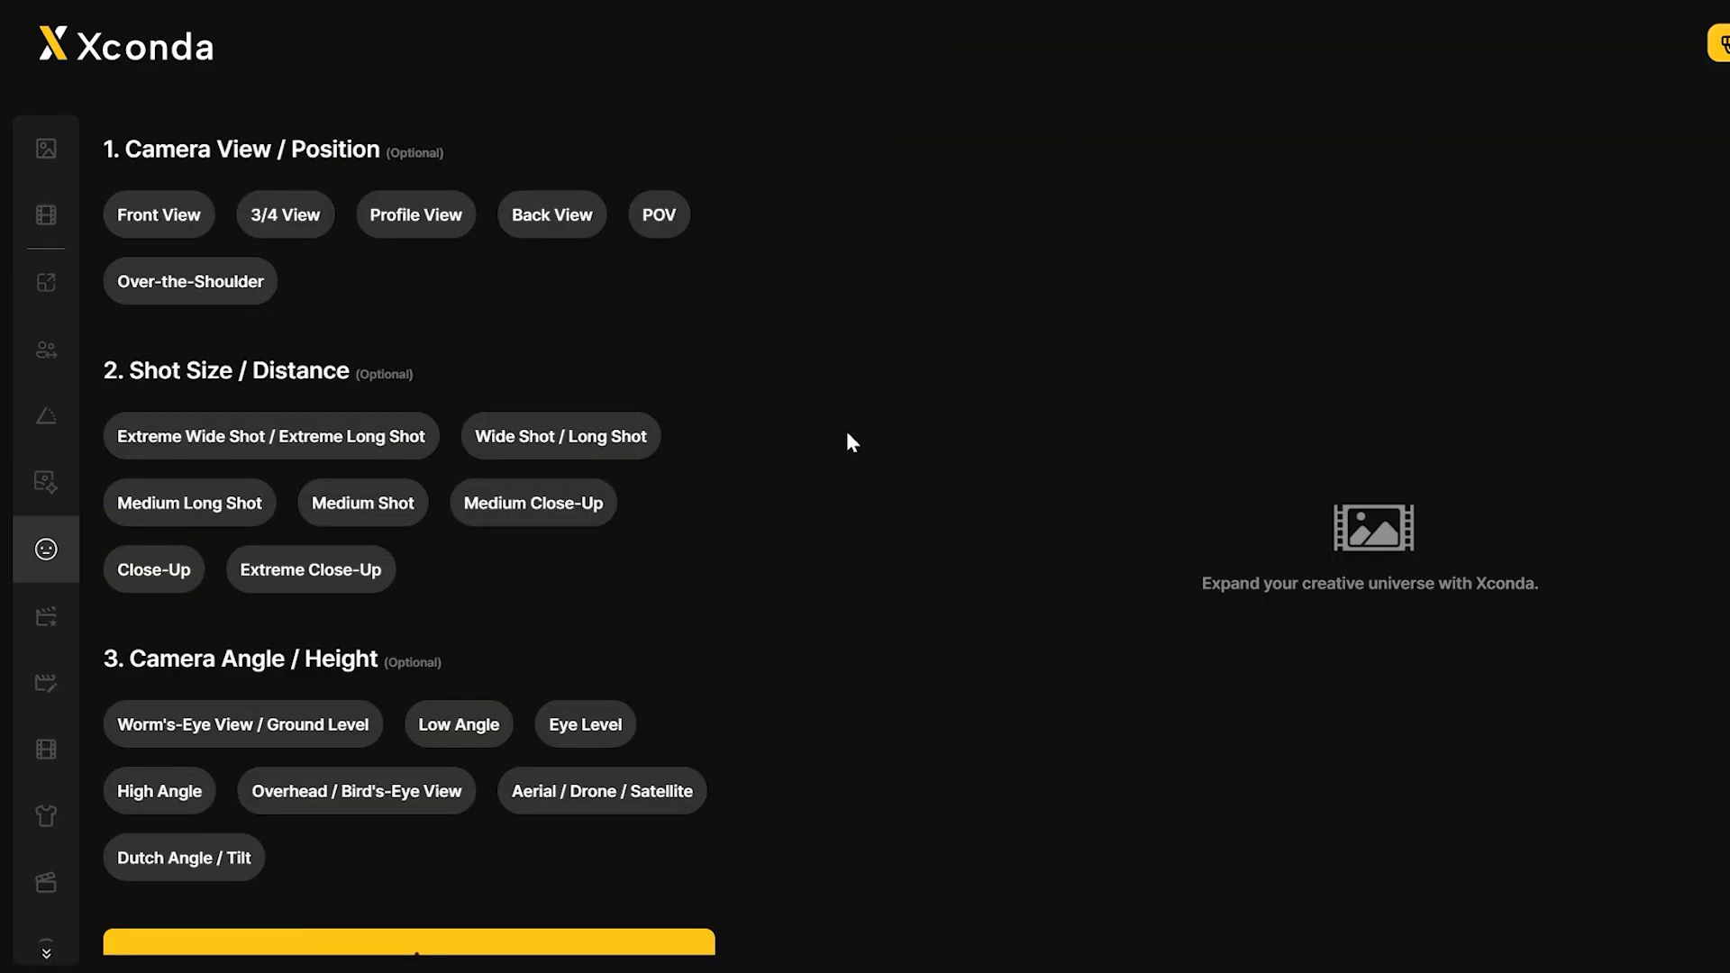
left_click(174, 223)
left_click(361, 233)
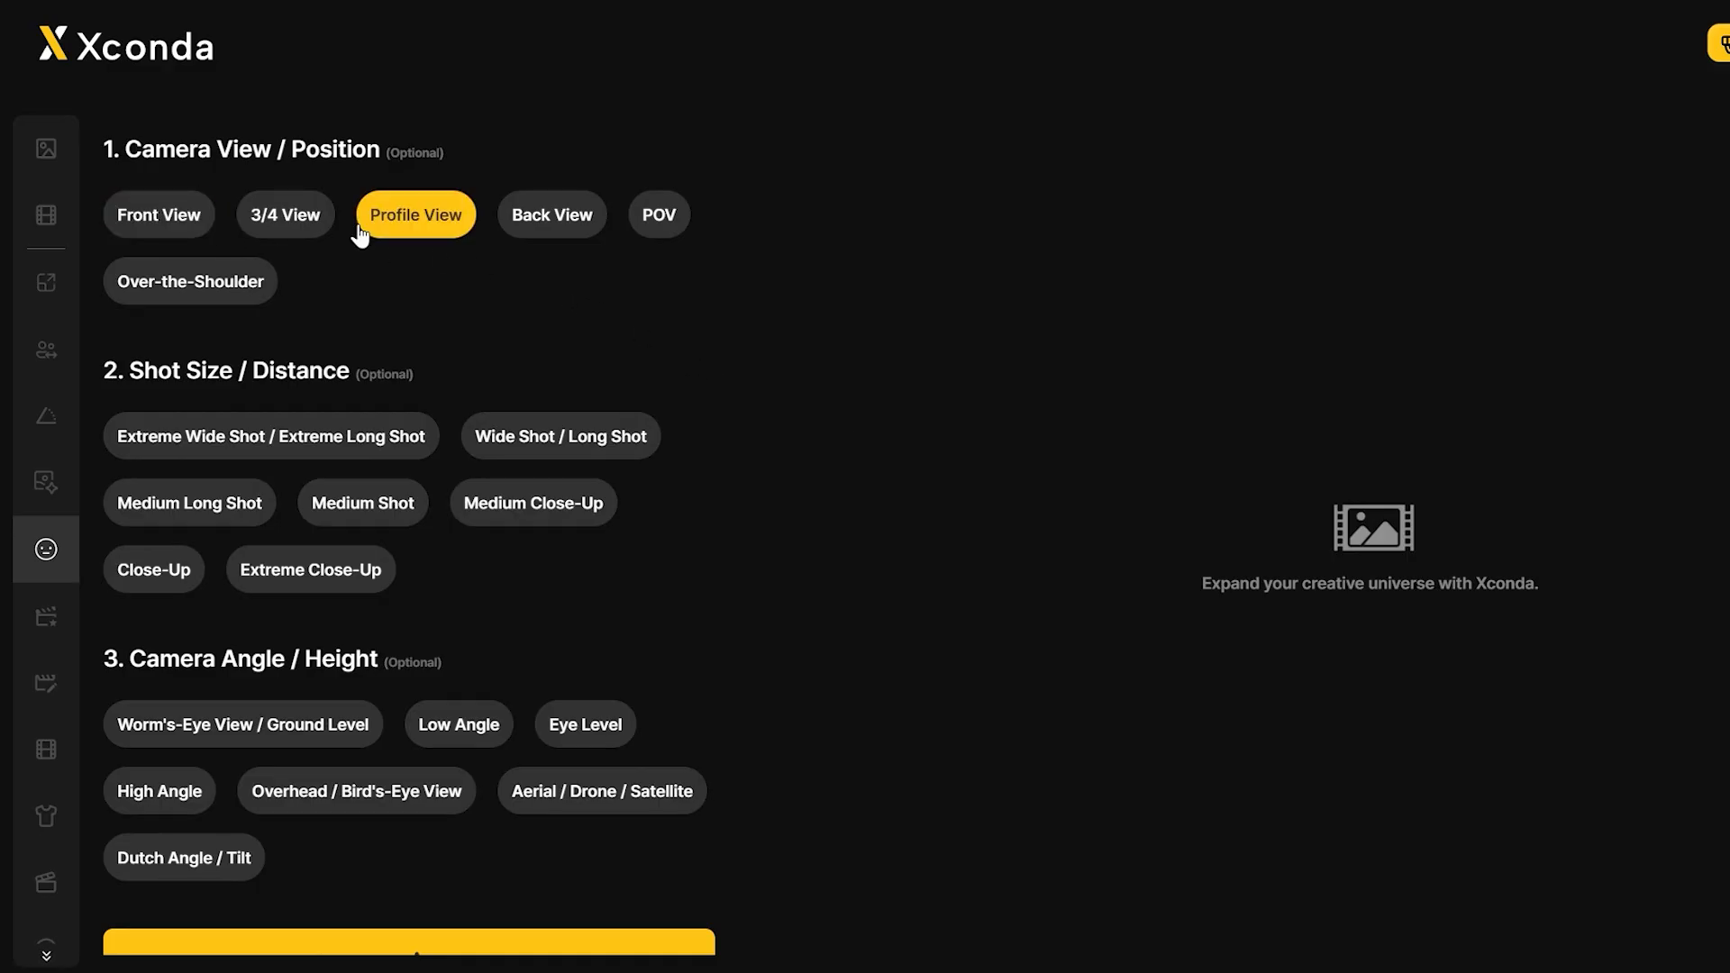
left_click(275, 225)
left_click(596, 441)
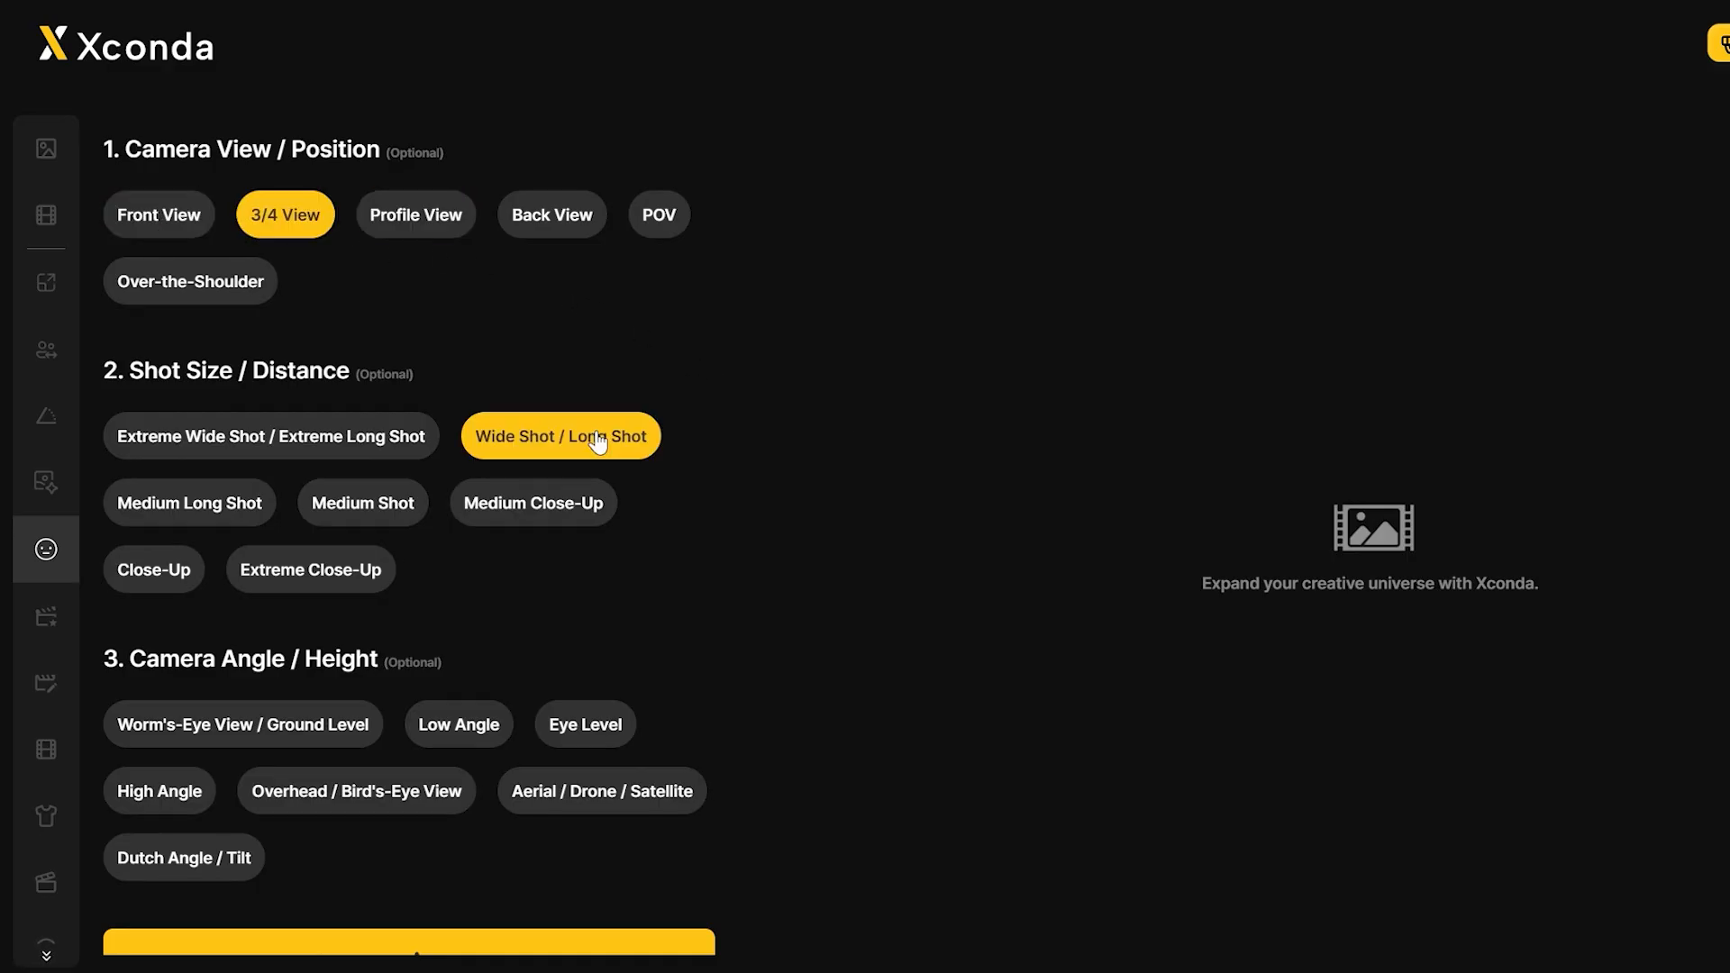
scroll(667, 606, "down", 1)
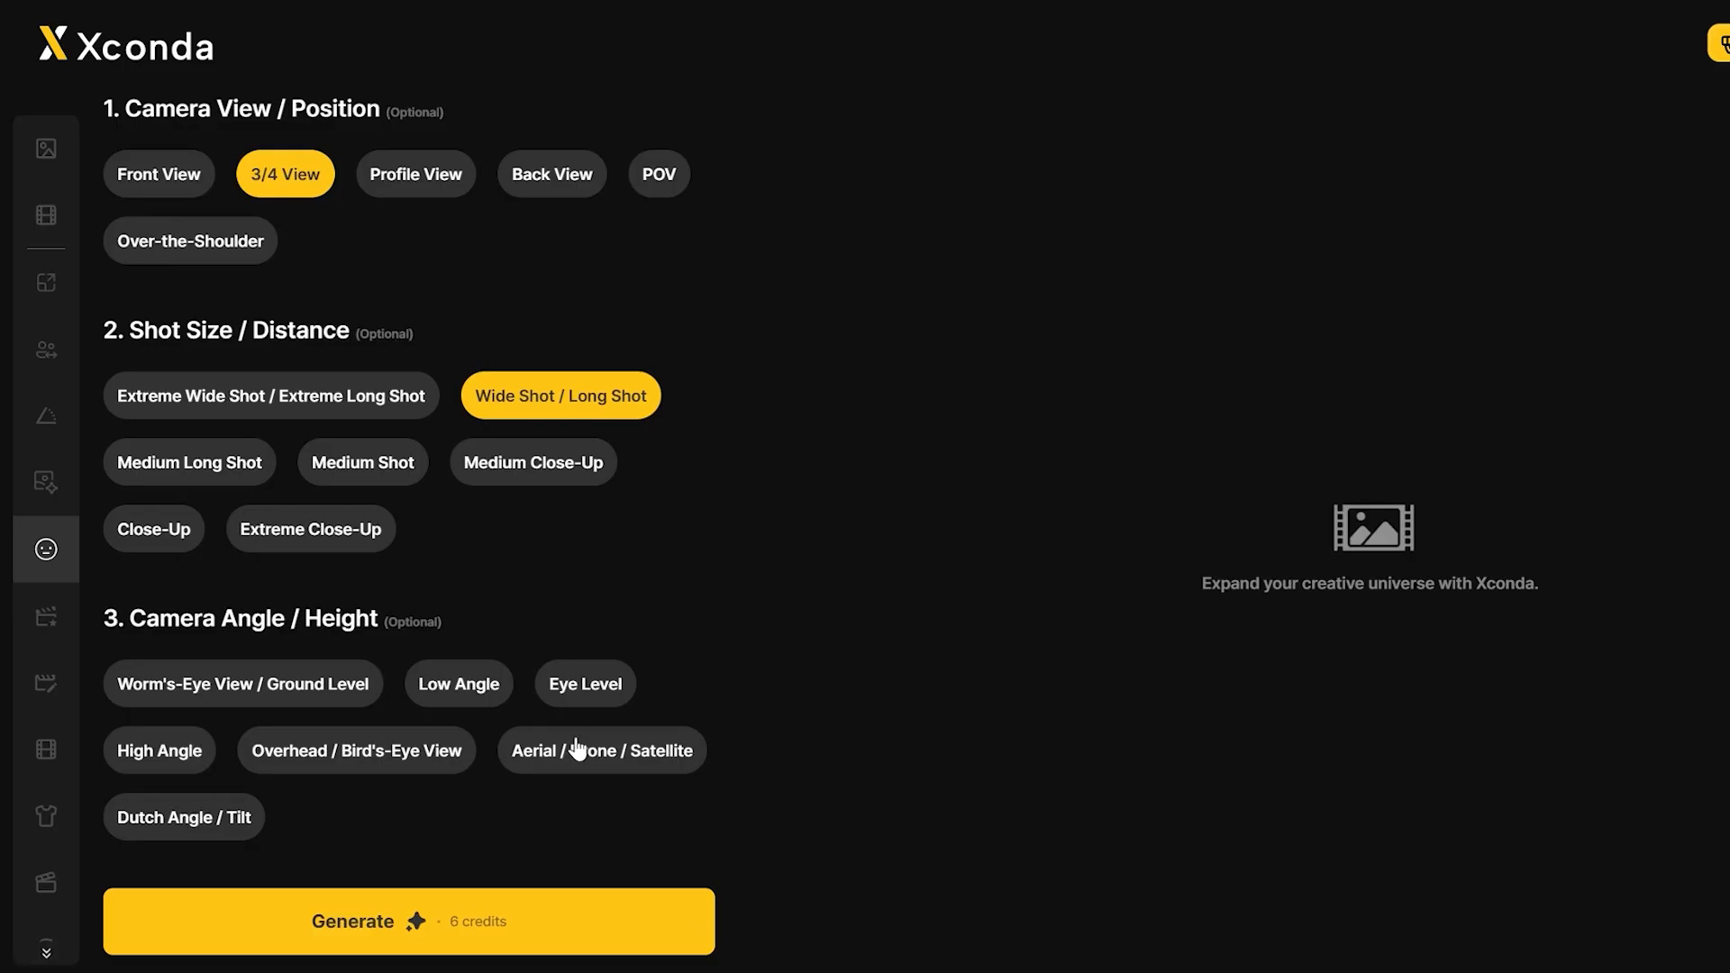
left_click(320, 757)
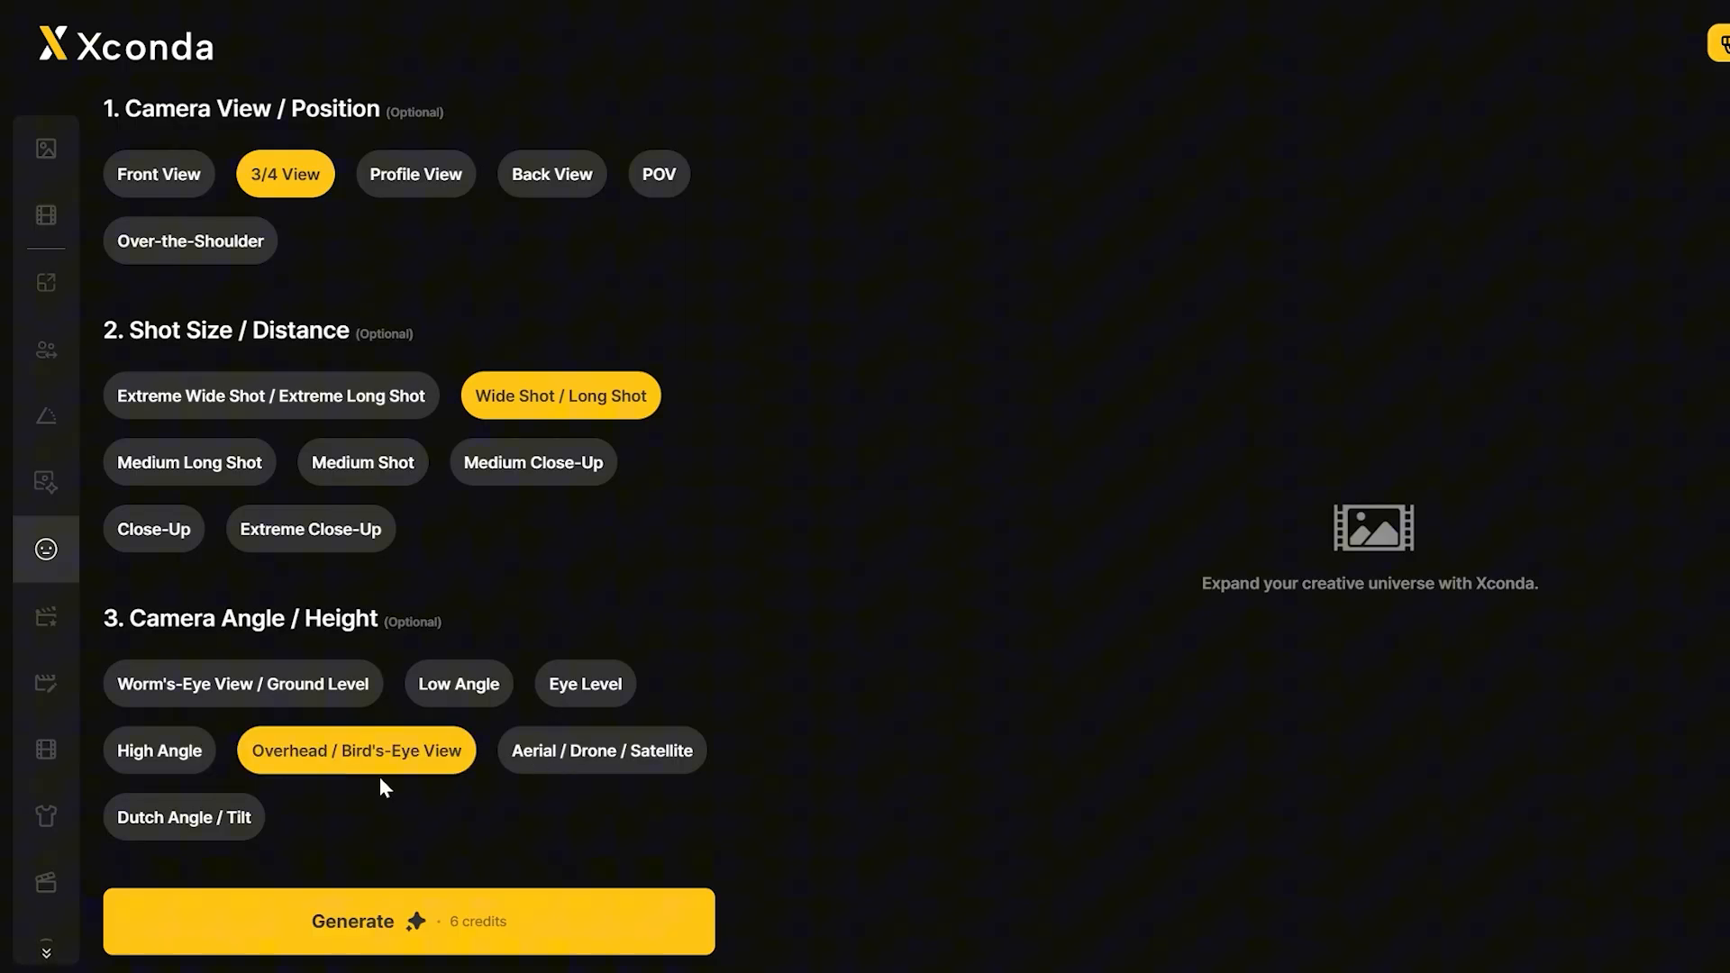
left_click(449, 921)
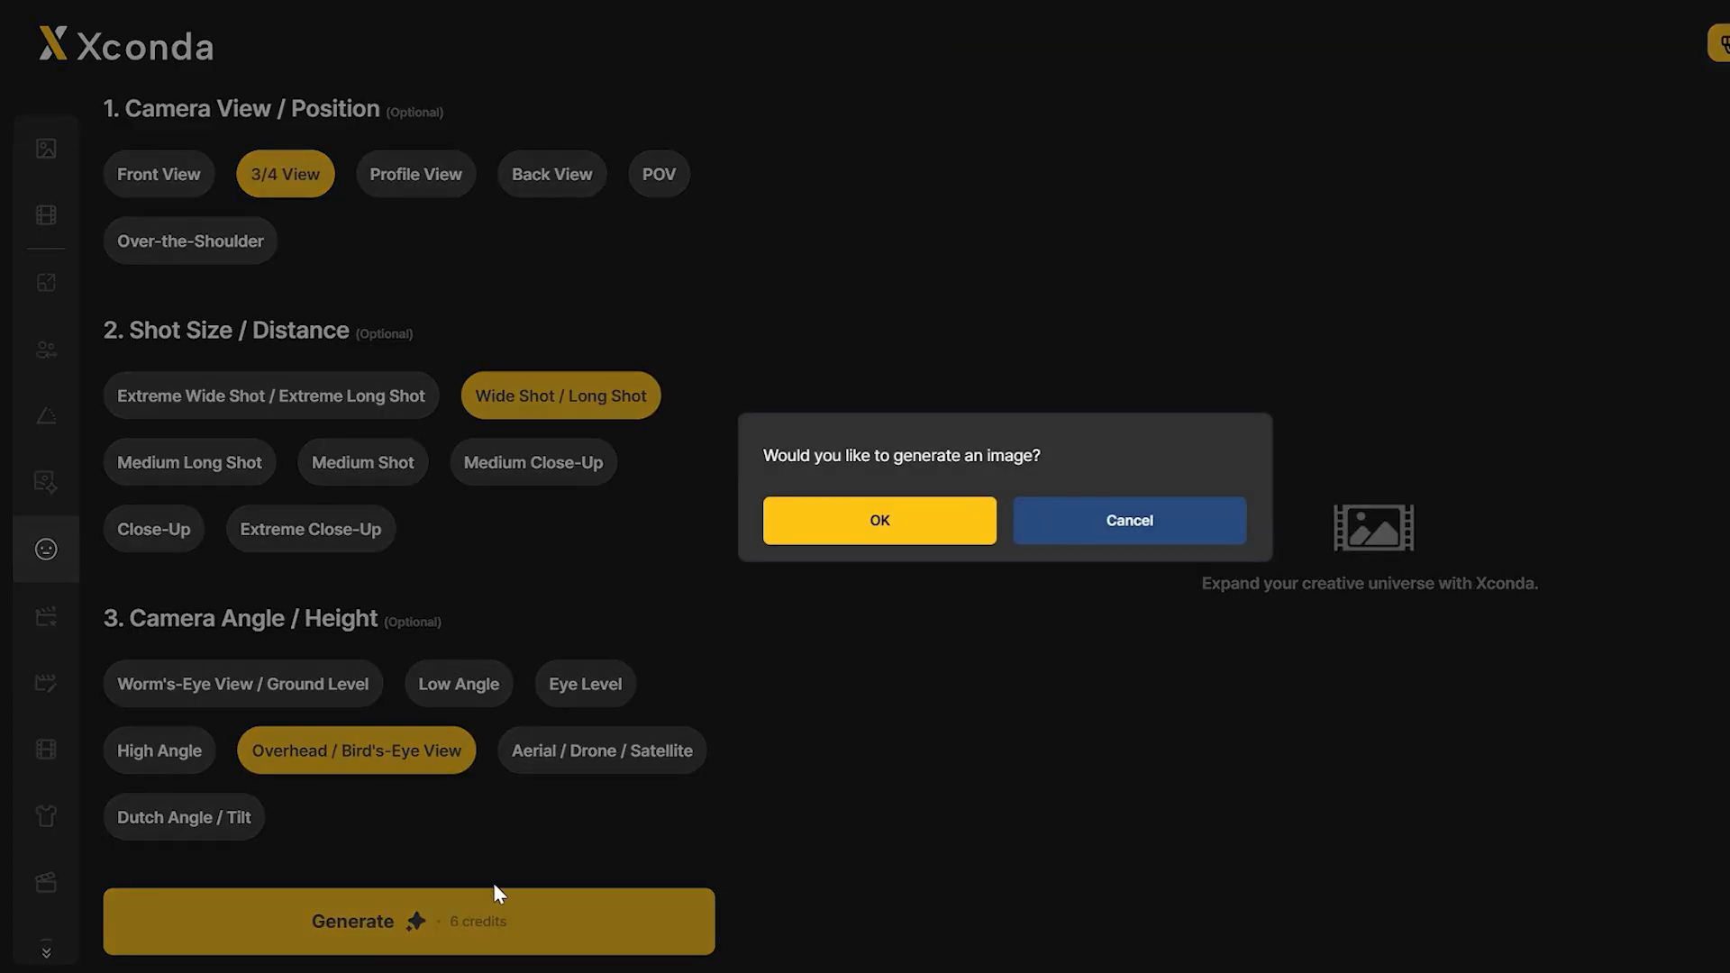
left_click(908, 537)
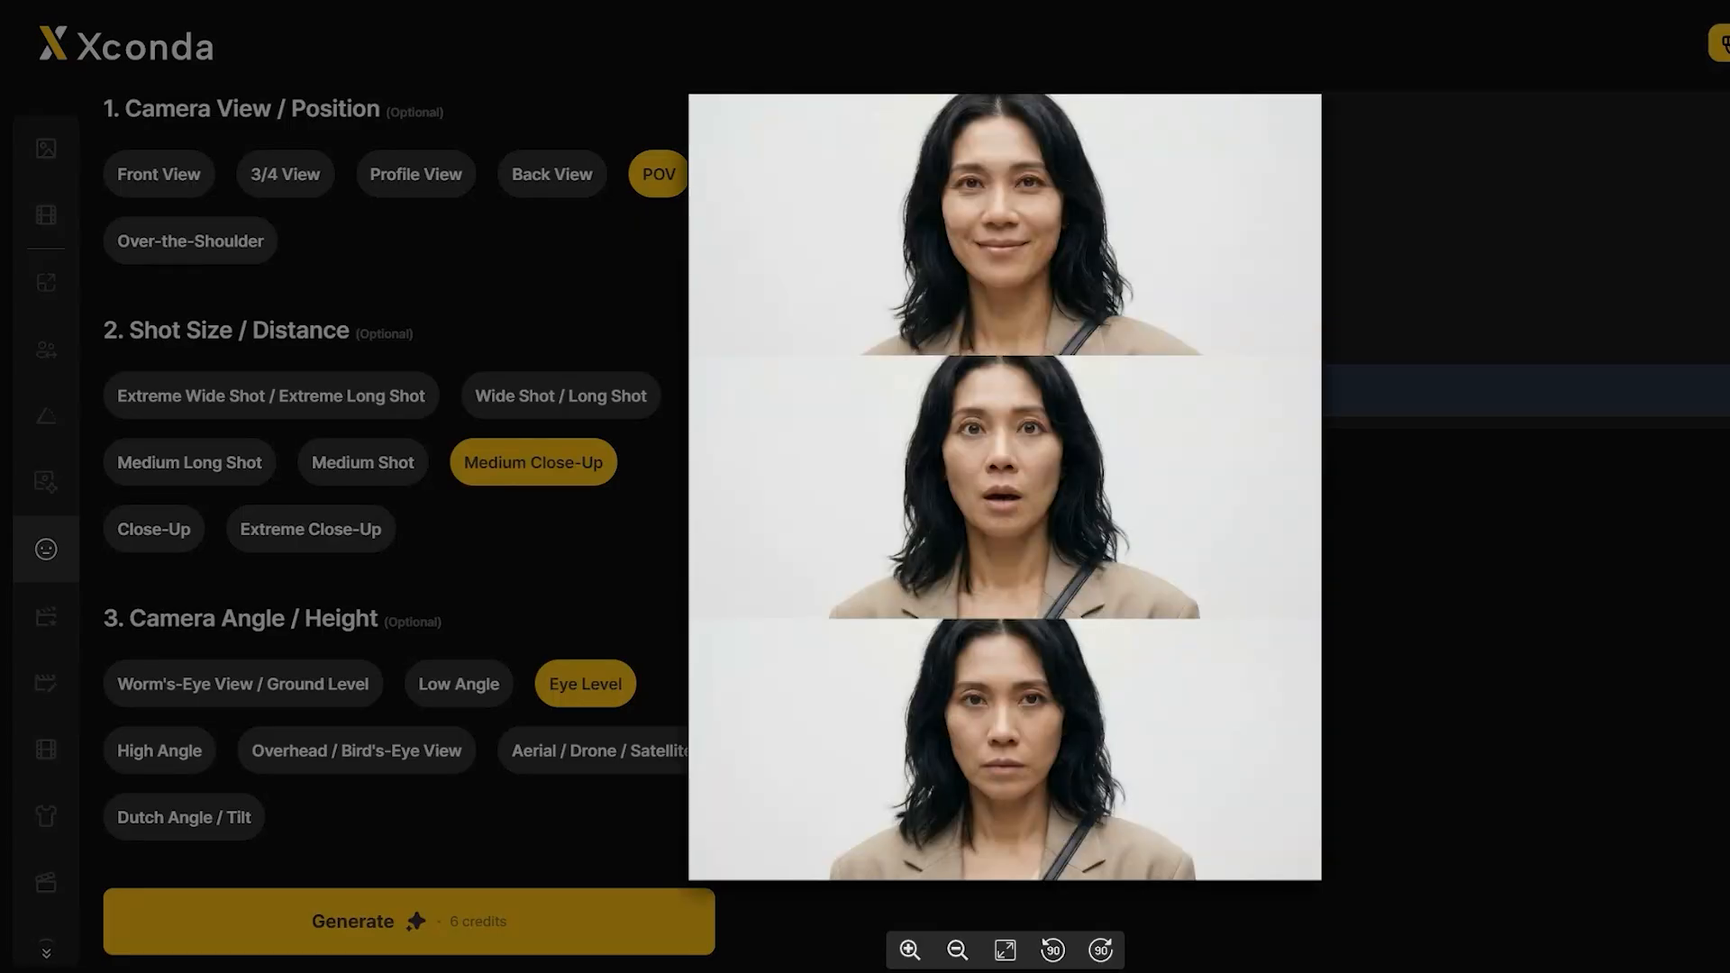
Step: View the generated POV, Back View and 3/4 View images enlarged one after another
key("Escape")
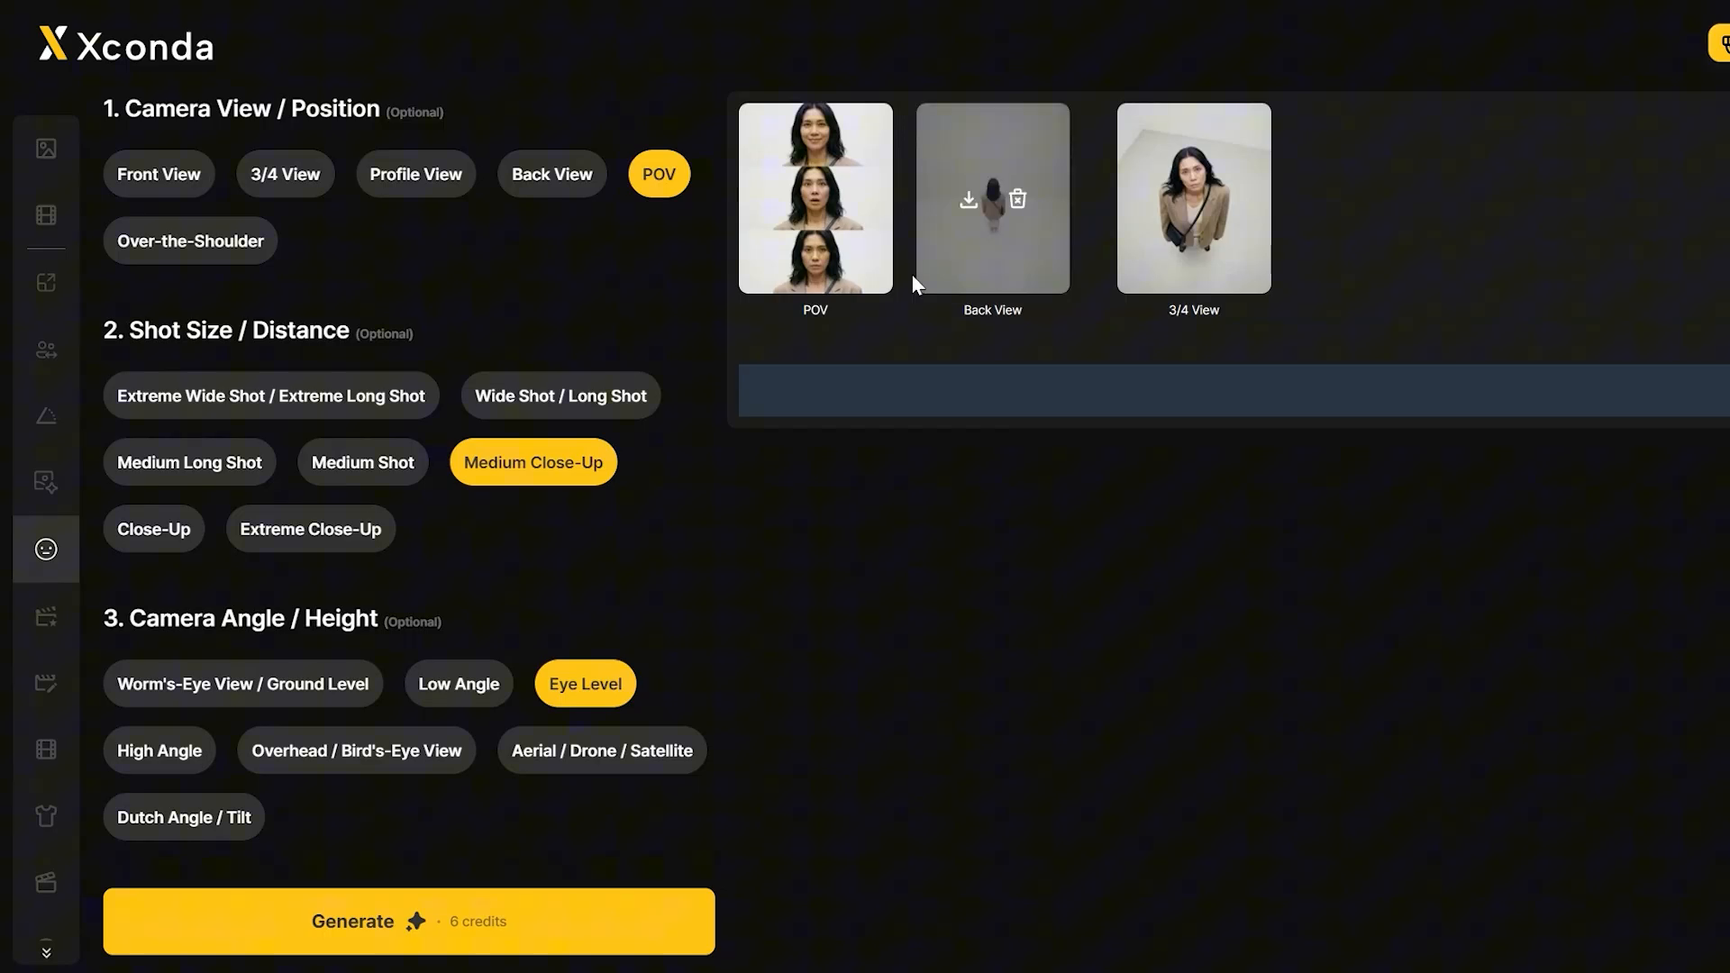
left_click(1033, 264)
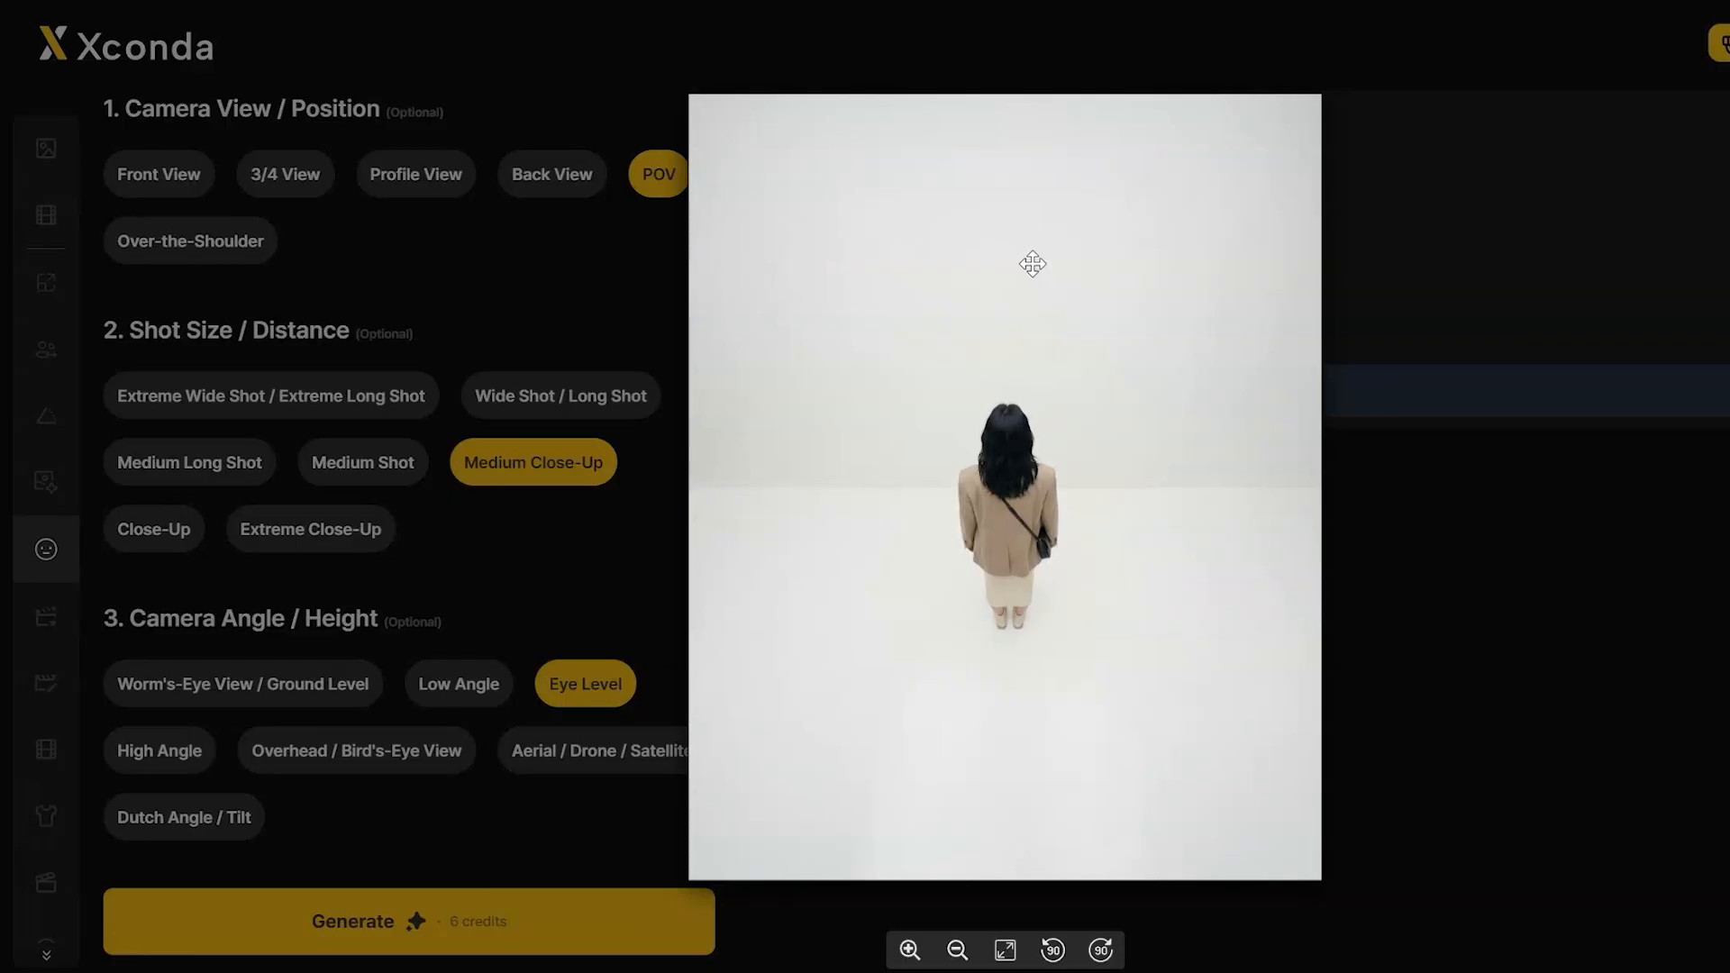
key("Escape")
left_click(1212, 235)
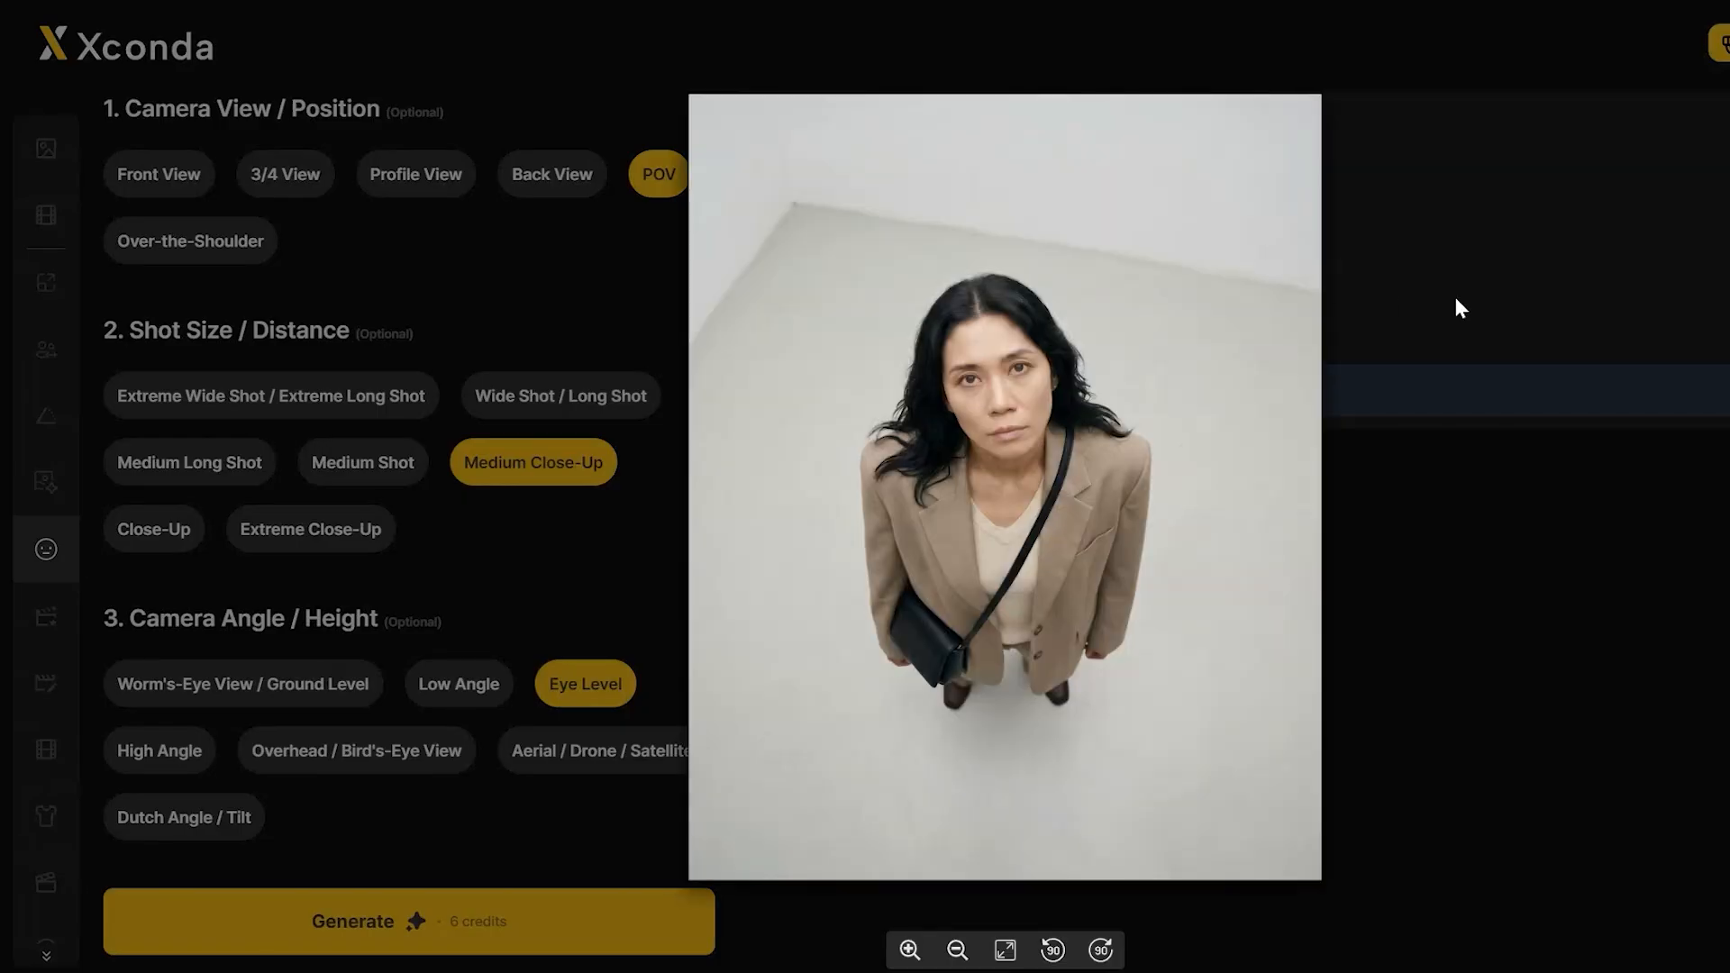
key("Escape")
Step: Download the selected generated images and delete the selected media, confirming both operations
left_click(1709, 415)
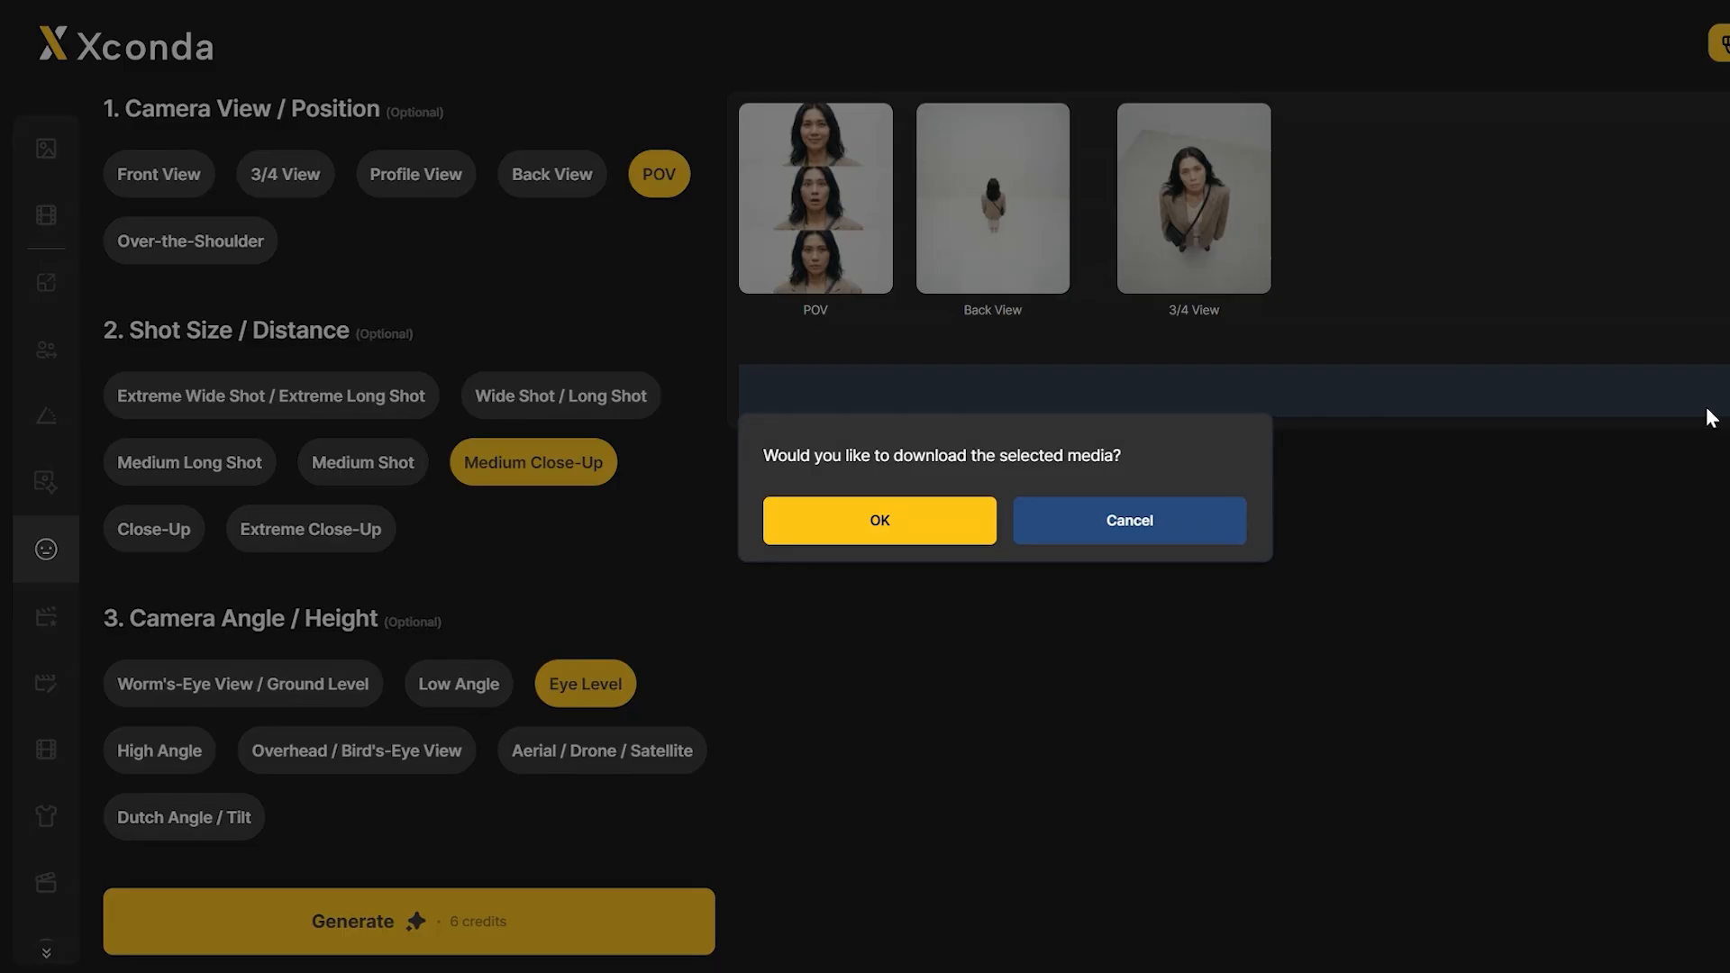
left_click(925, 527)
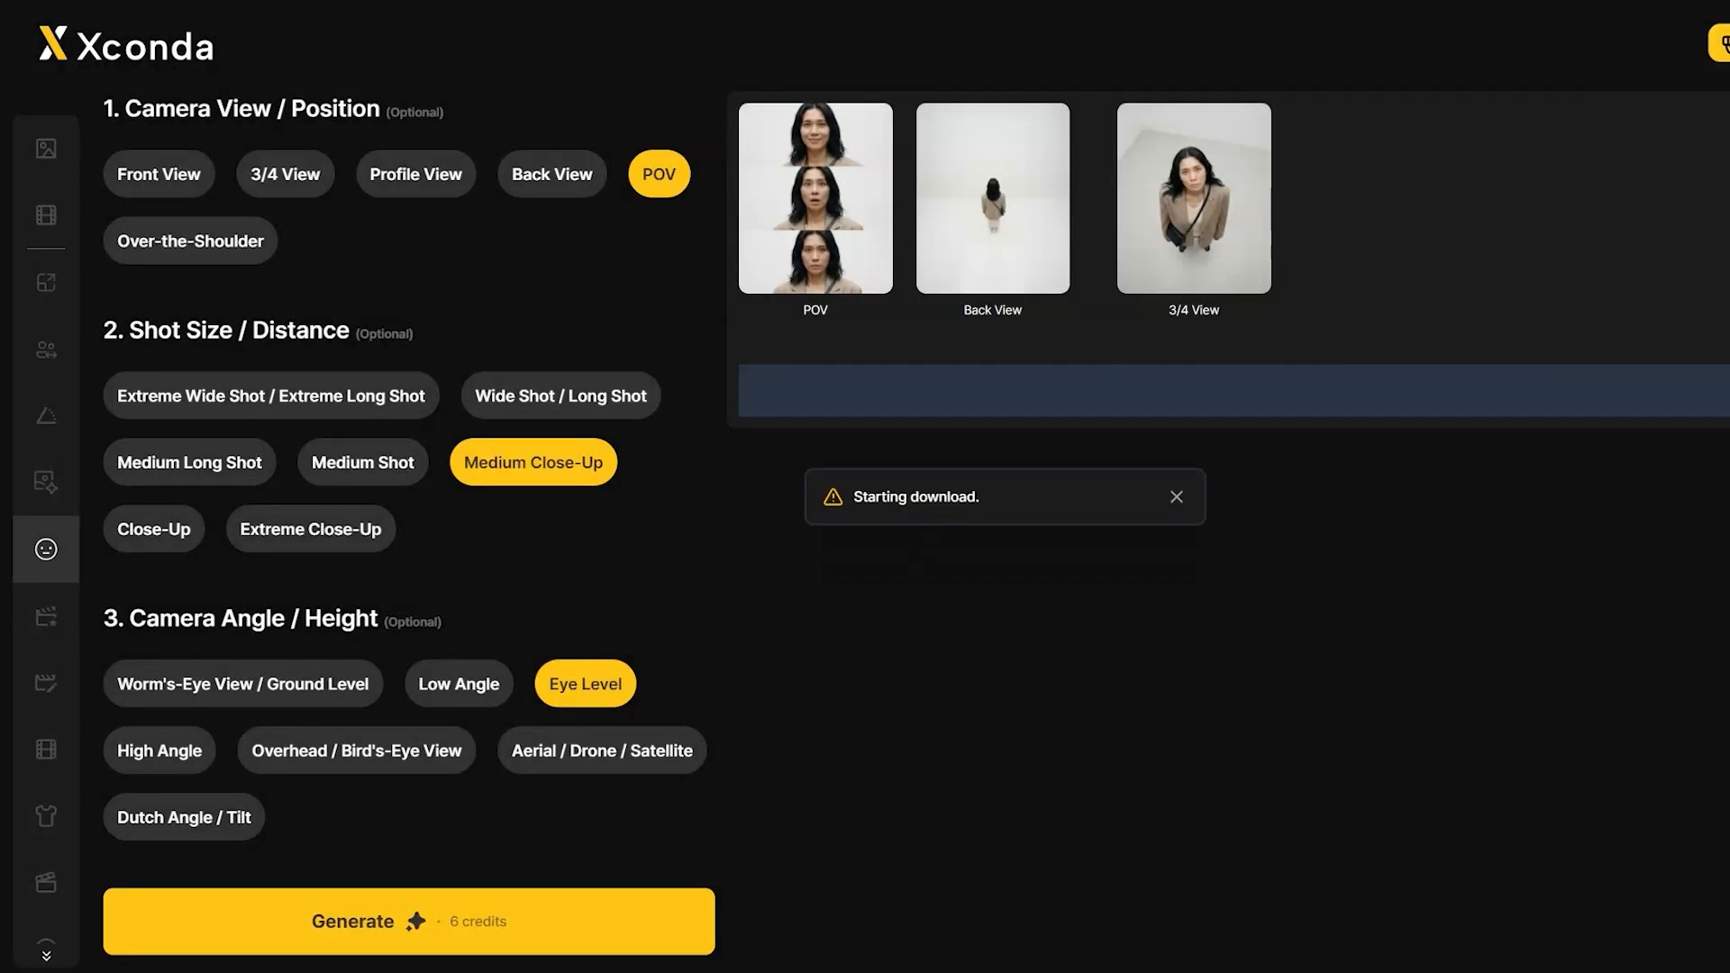
key("Delete")
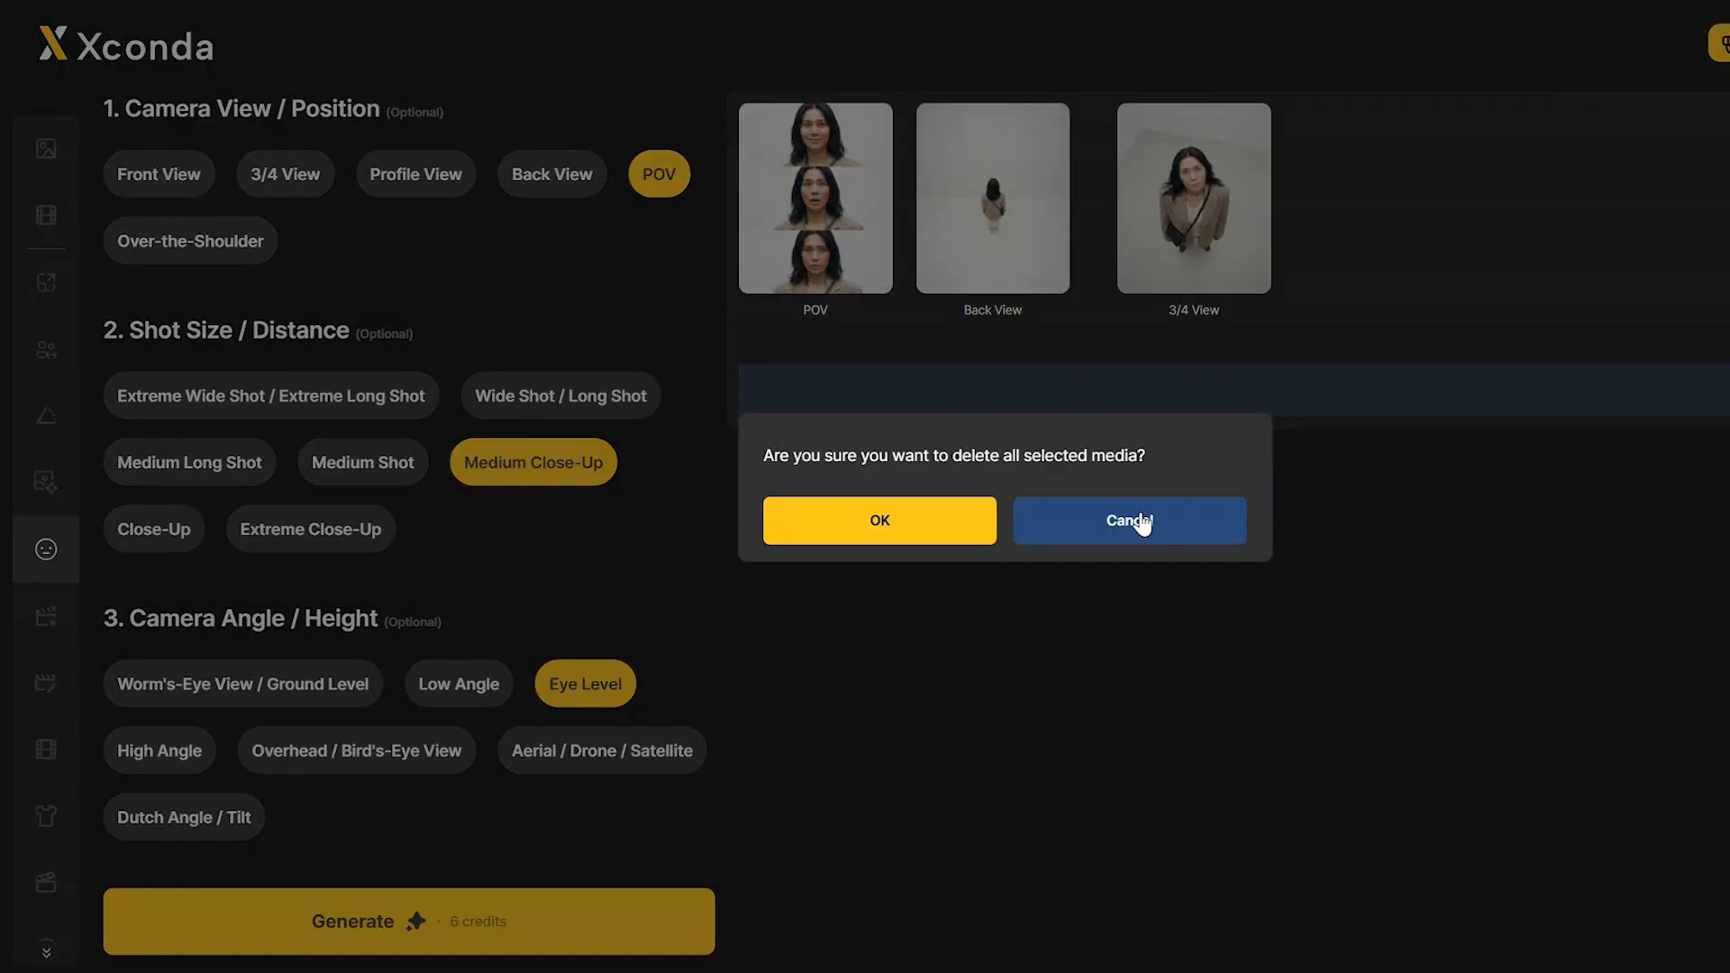
left_click(936, 531)
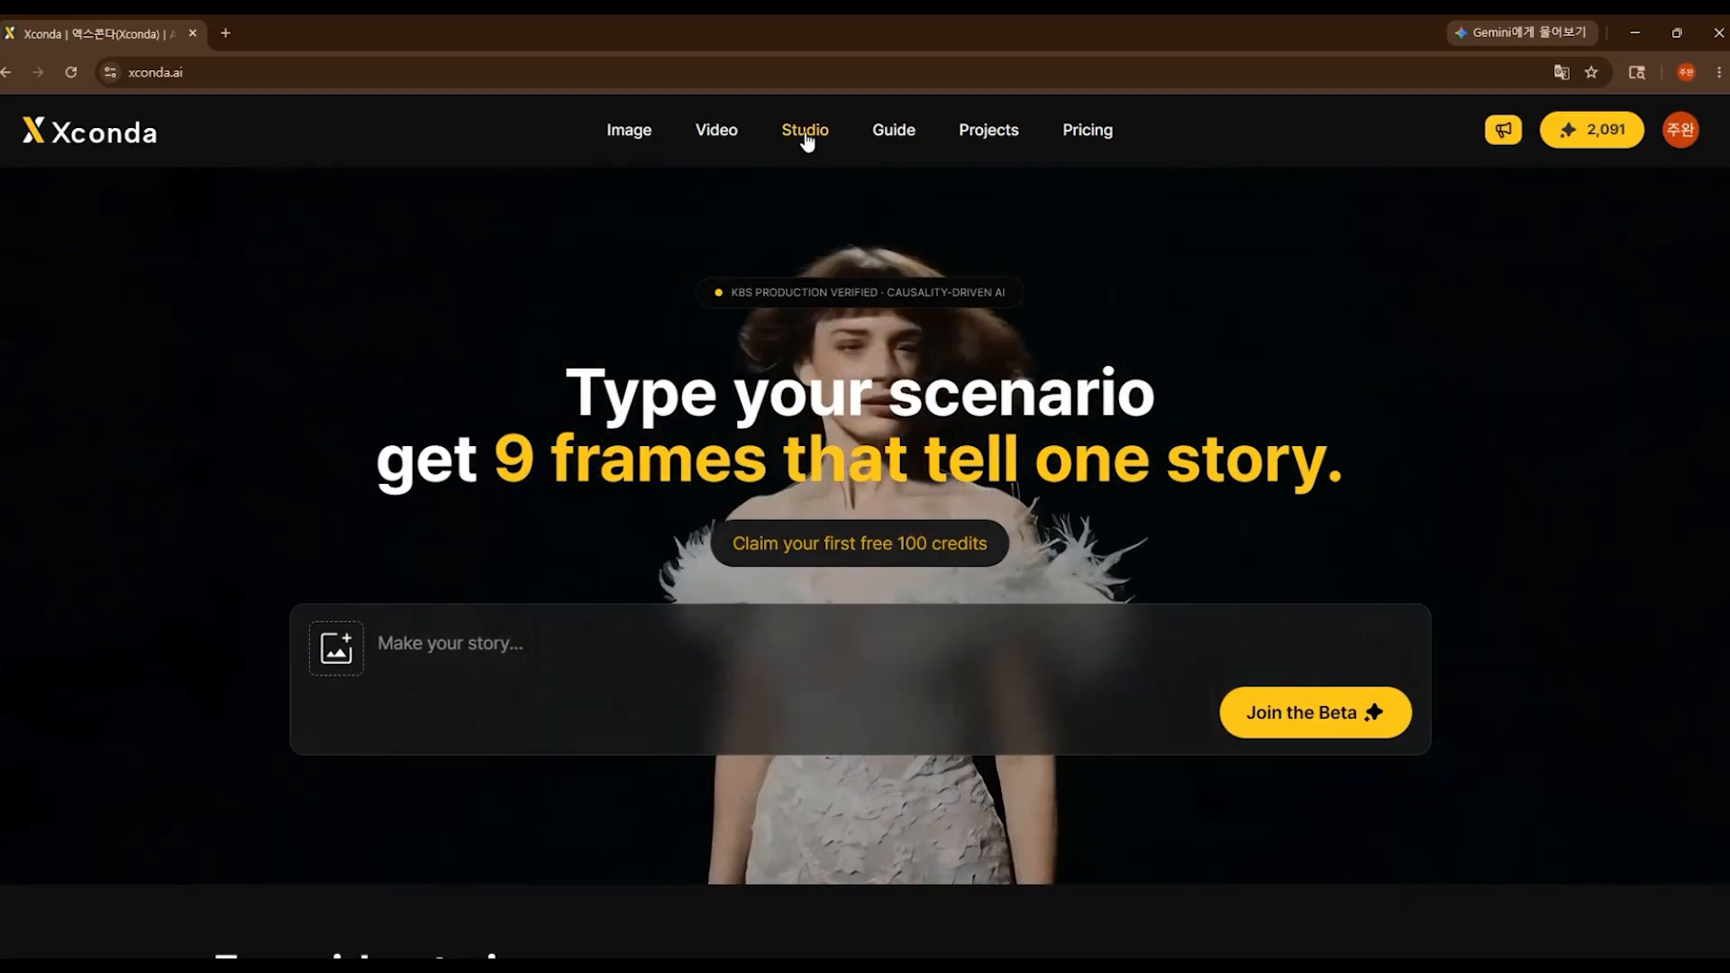
Step: Open the Directors Cut tool in the Xconda Studio and select the CINEMA PRO (Gemini 3.1 Pro) image engine
left_click(804, 130)
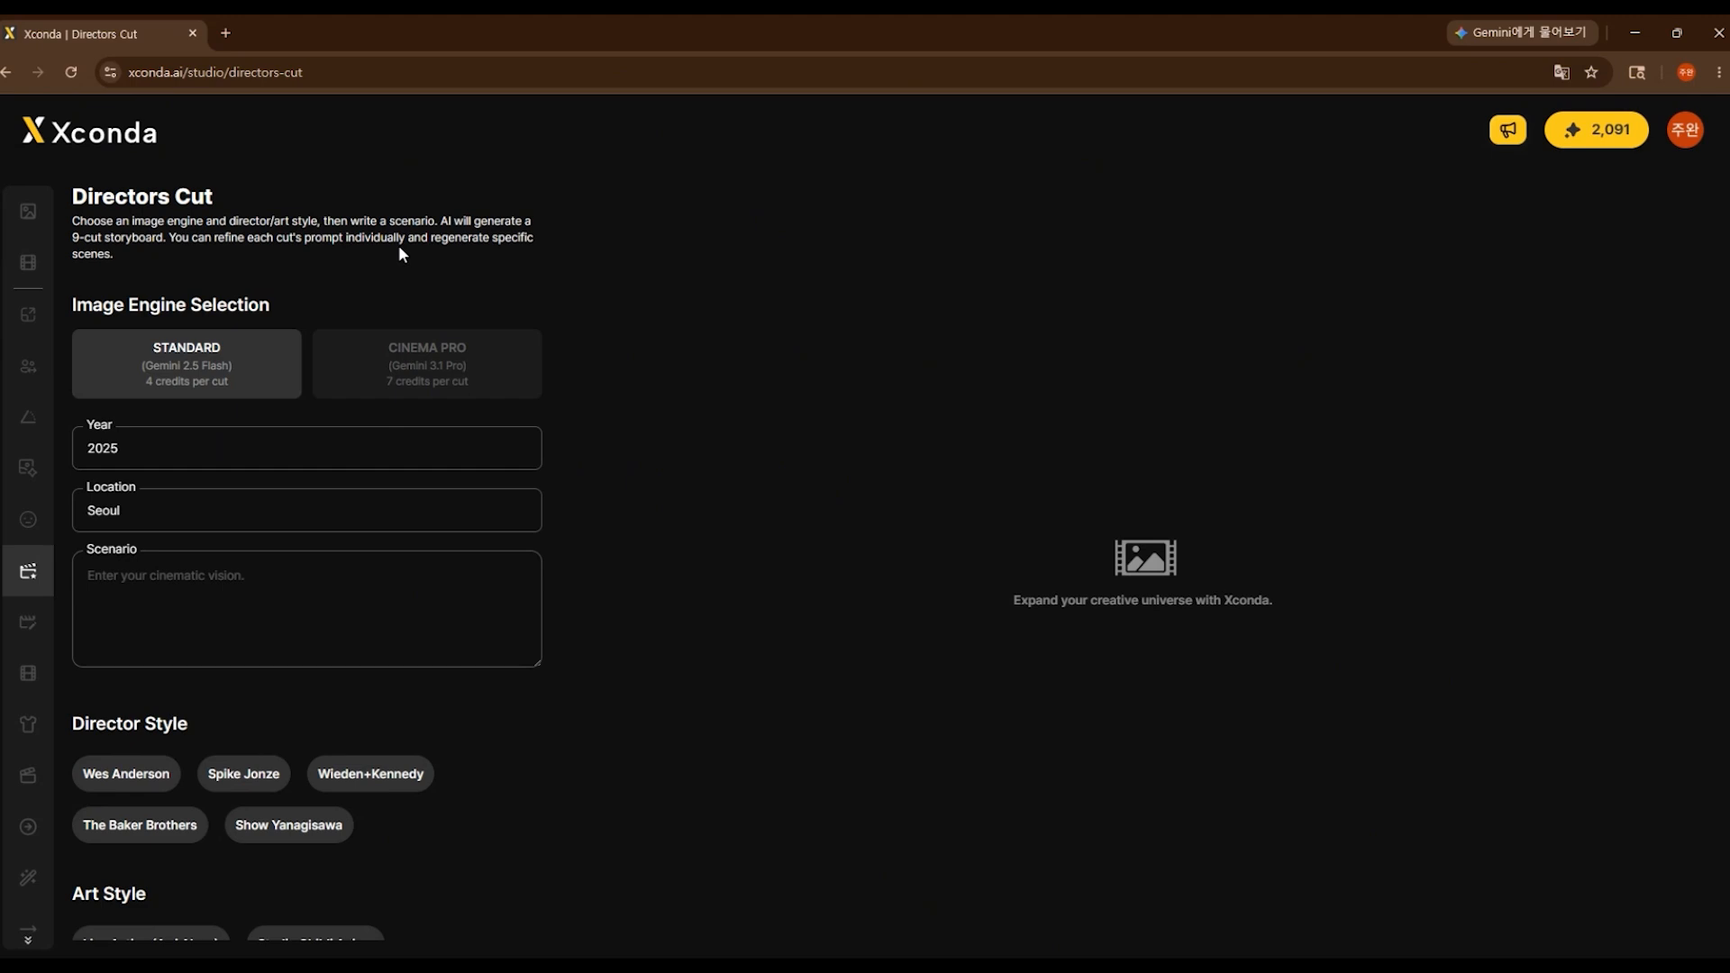
left_click(469, 360)
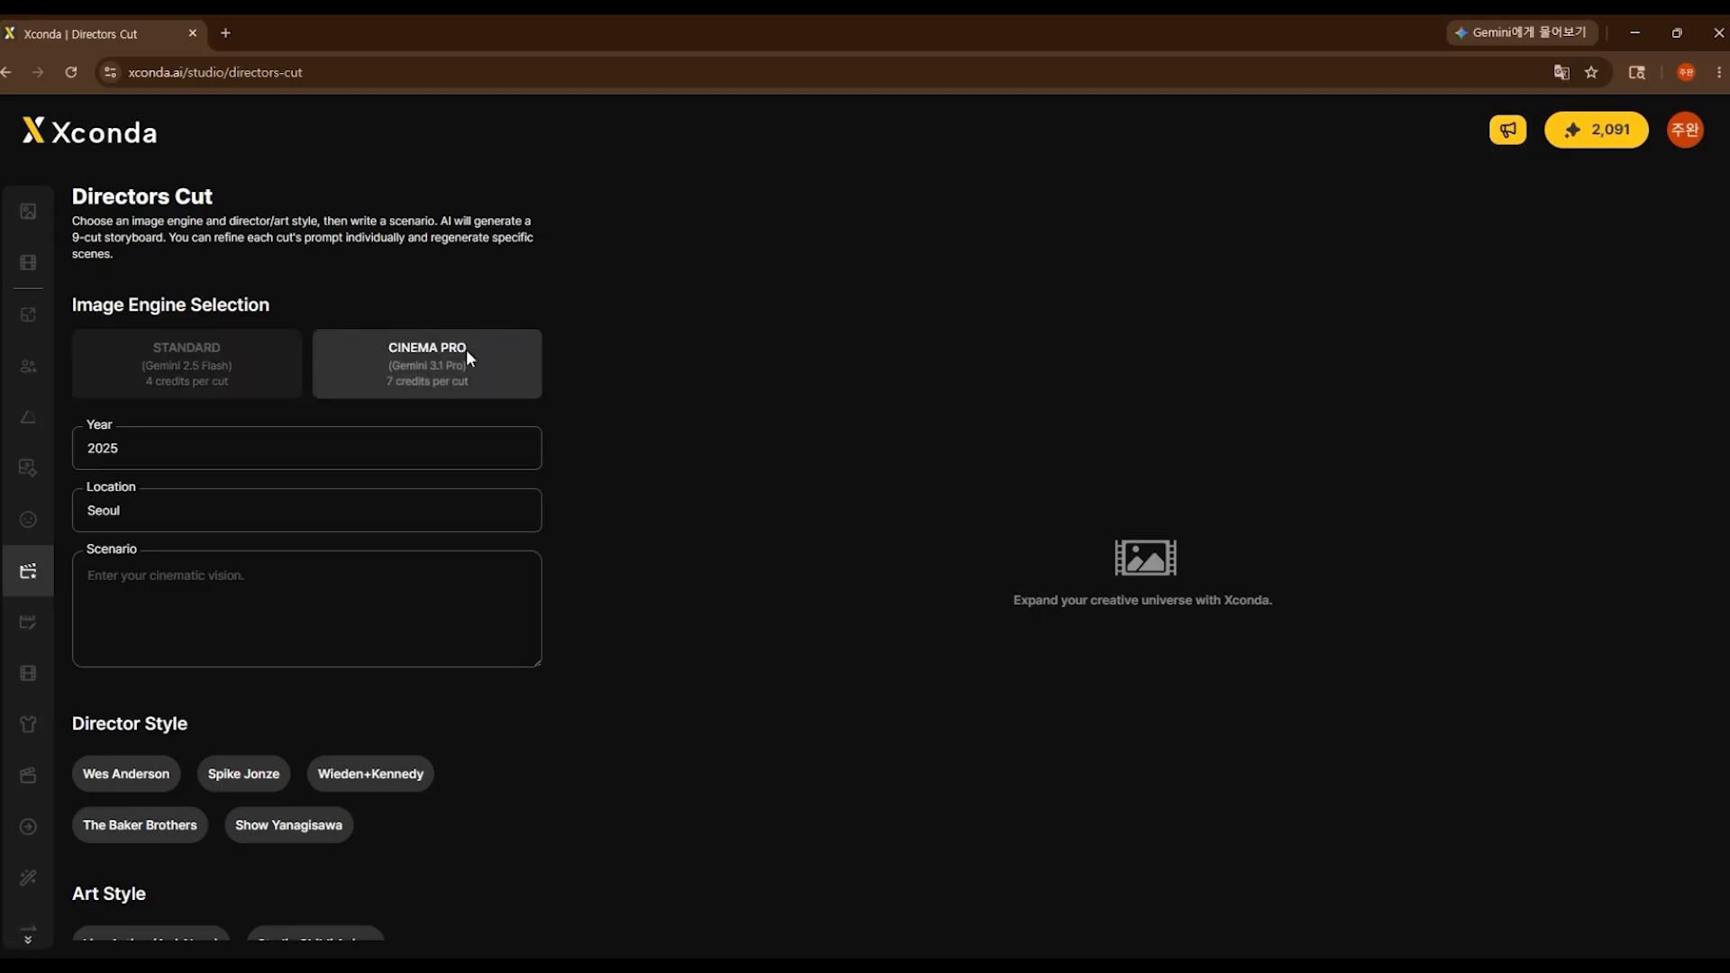
left_click(232, 347)
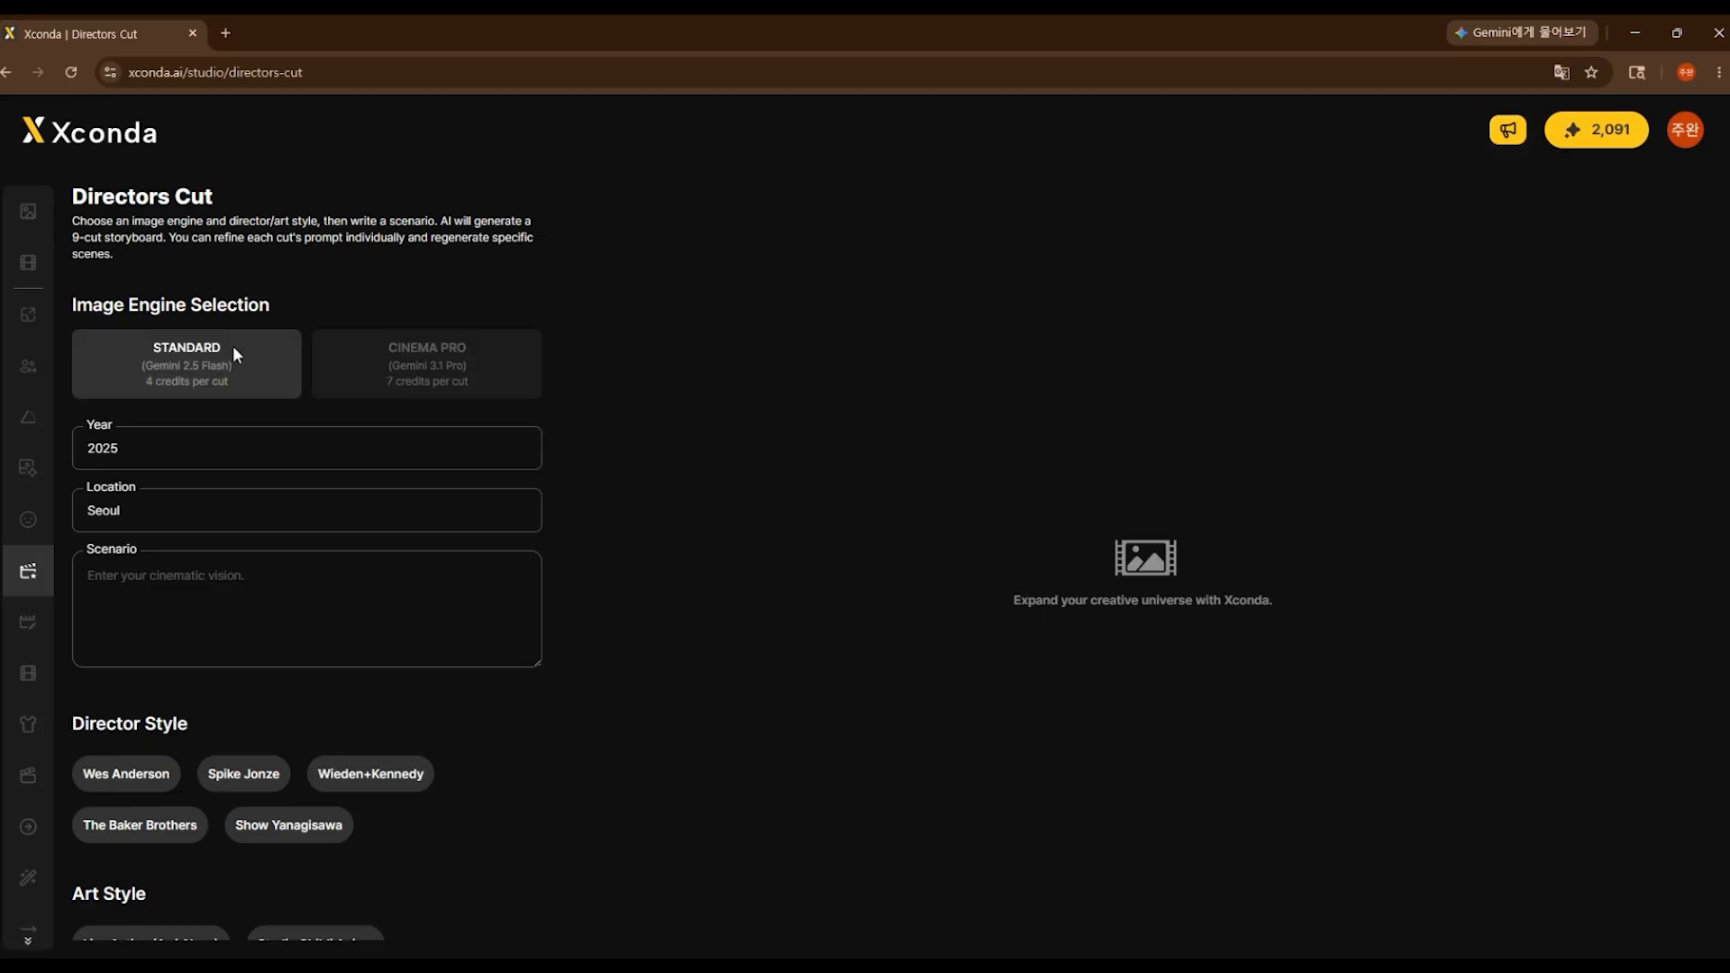
left_click(412, 350)
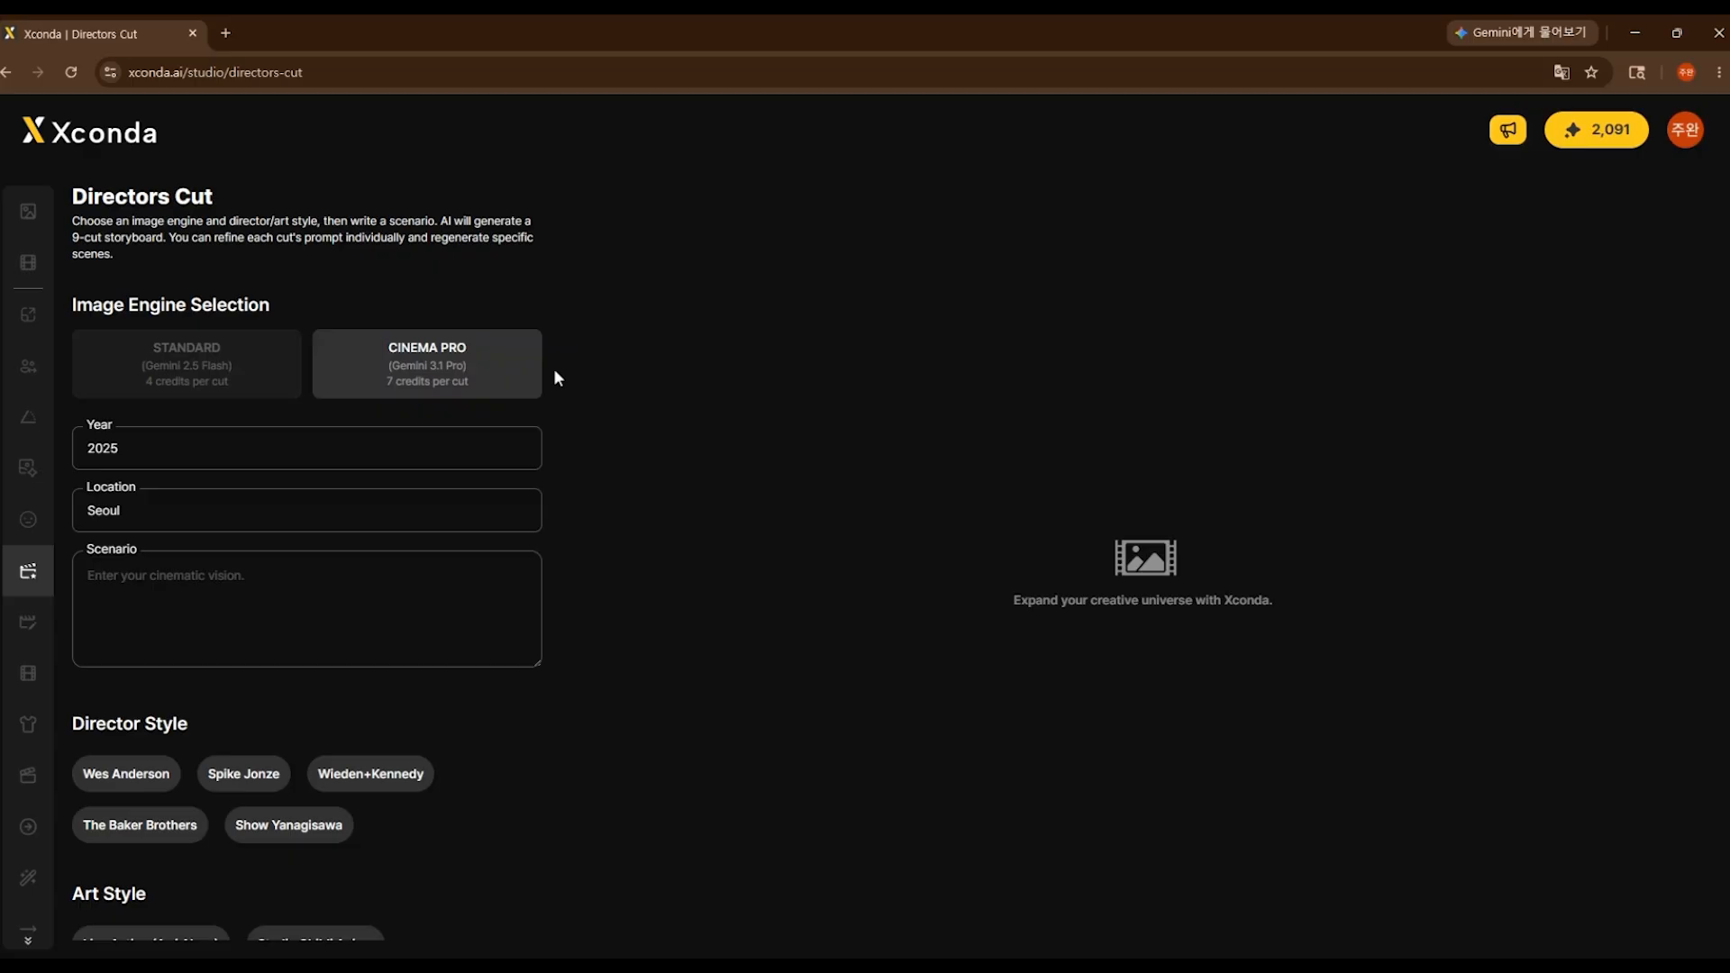
scroll(484, 441, "down", 1)
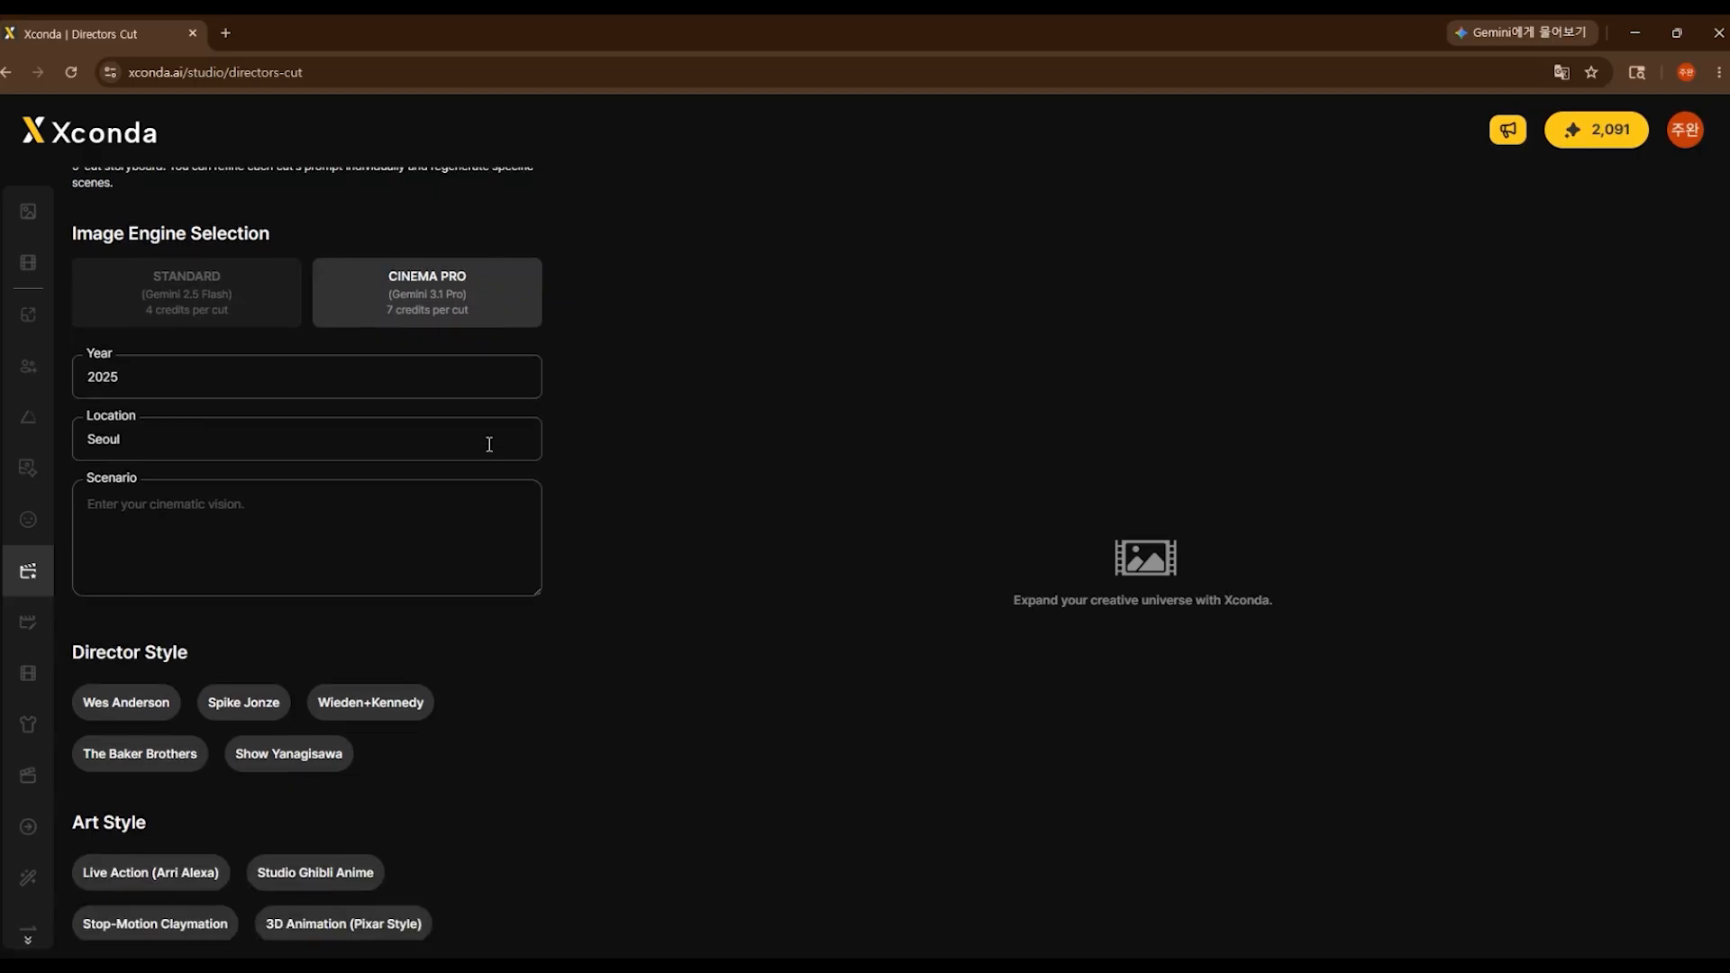
Step: Set the storyboard's year to 2026 and keep Seoul as the location
left_click(318, 359)
key("BackSpace")
type("6")
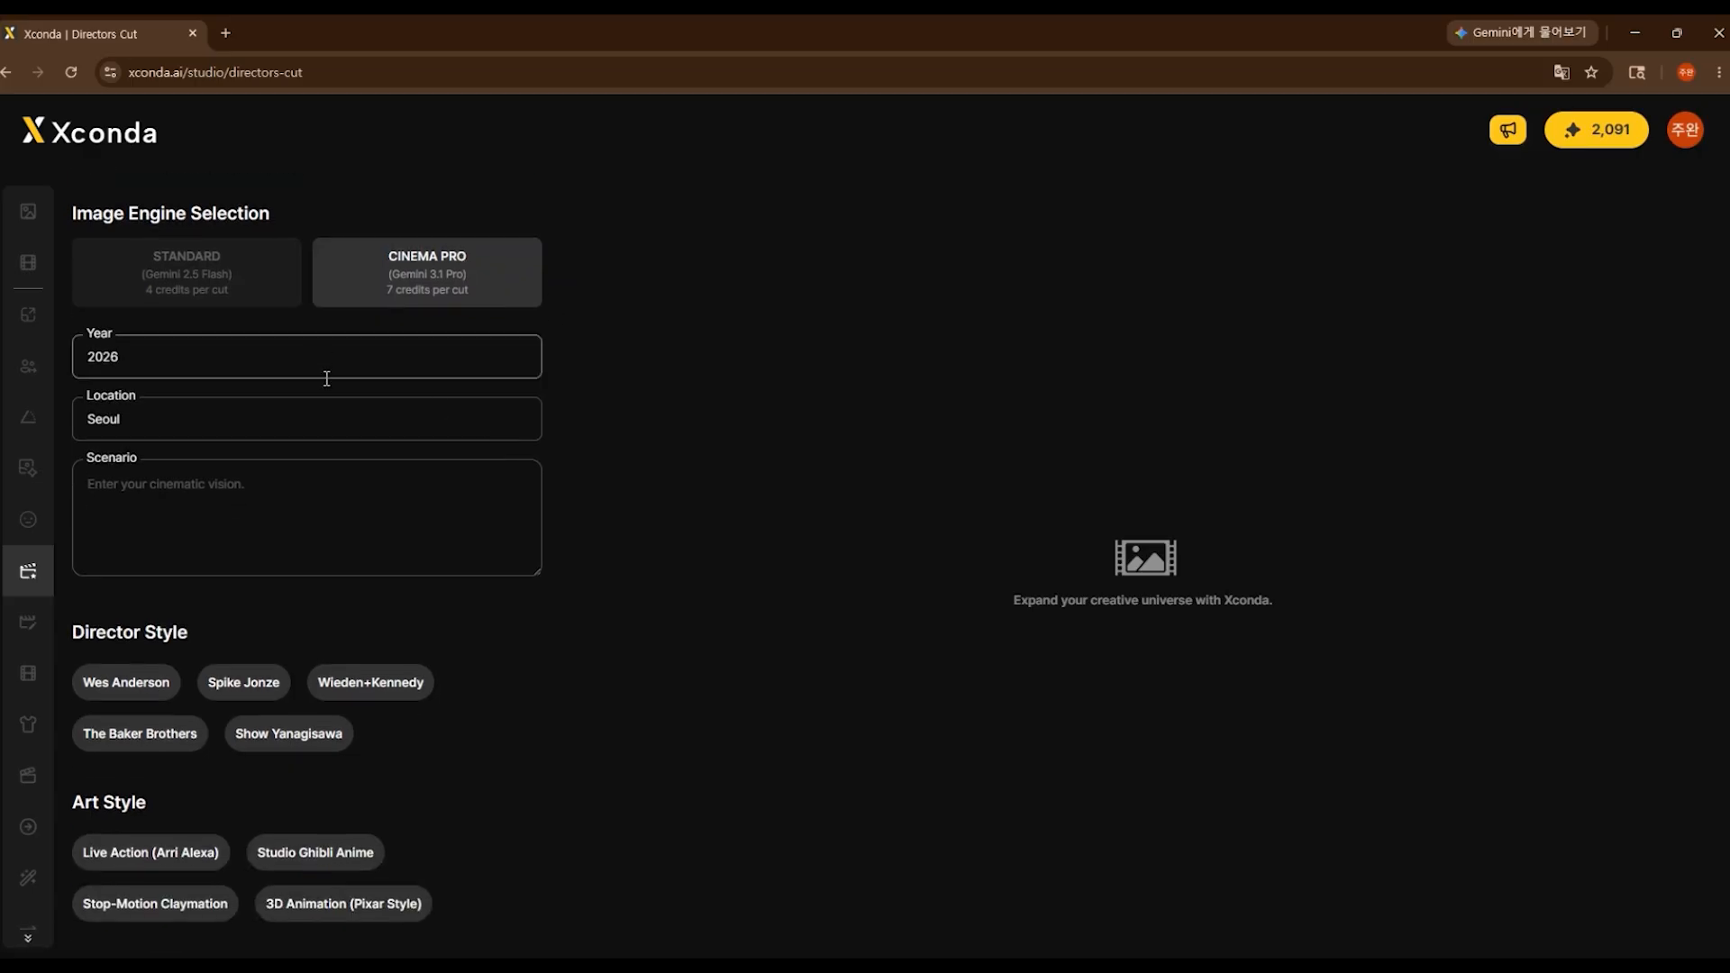
left_click(320, 419)
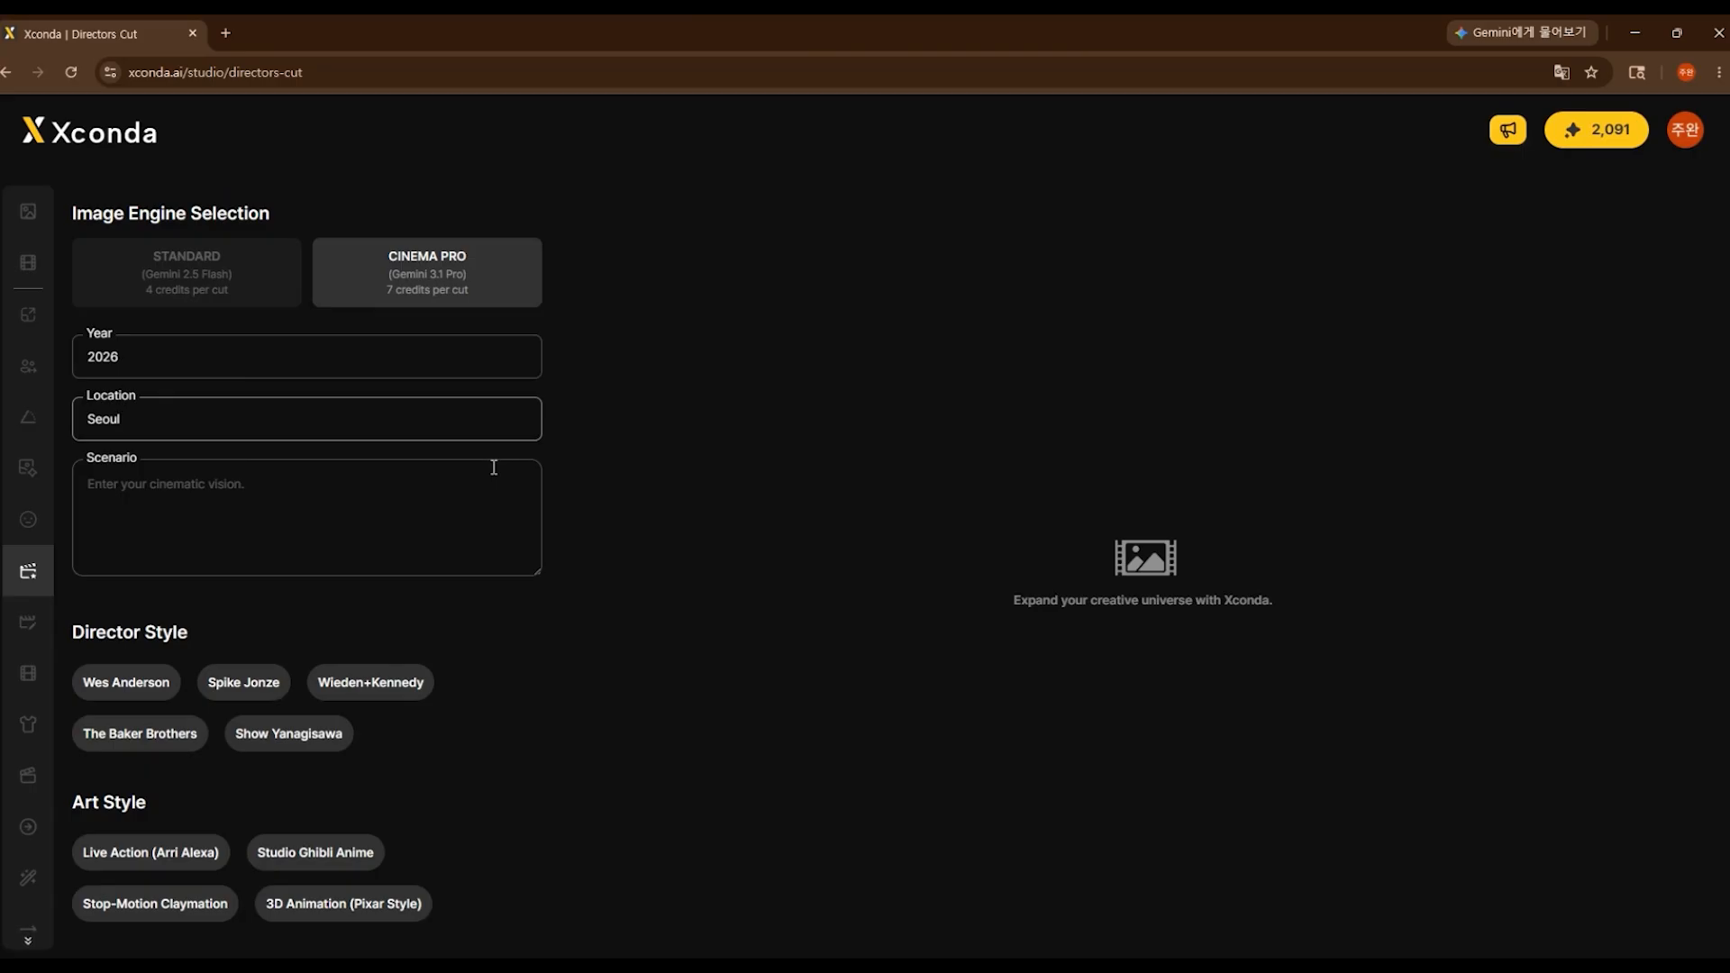
left_click(584, 469)
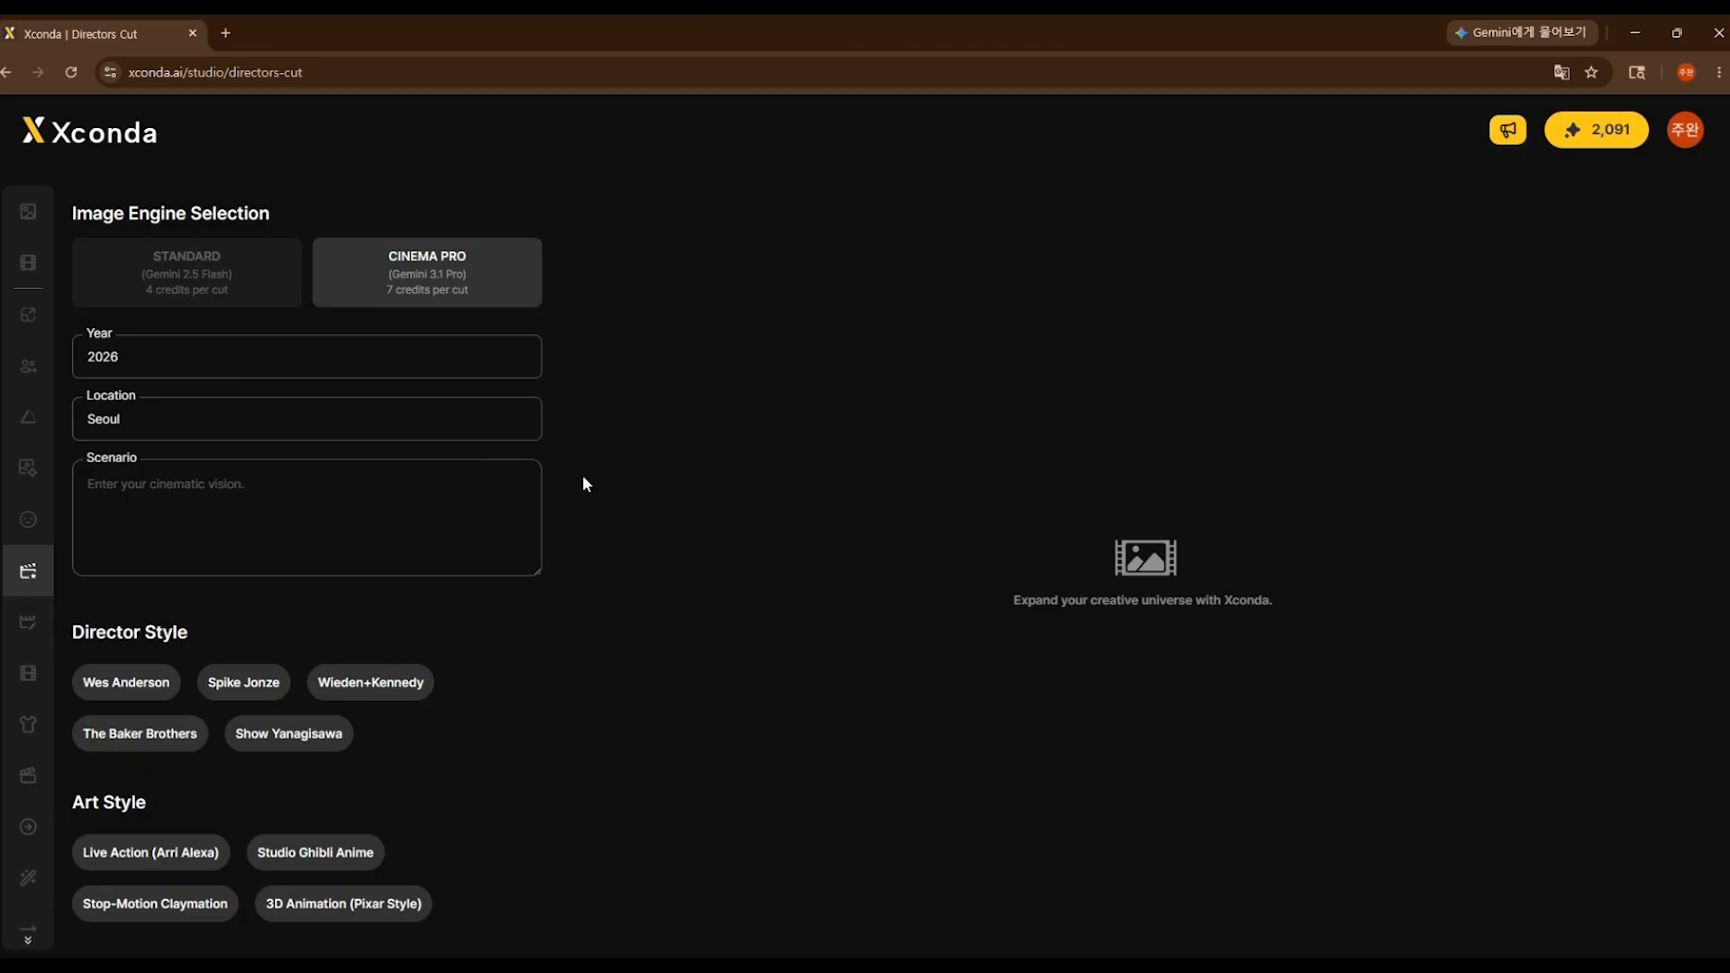
Step: Write the scenario of a young art director discovering a glowing camera in a rainy Seoul alley, ending with a 9 cut storyboard for a mysterious launch
left_click(260, 478)
type("A young art director disco")
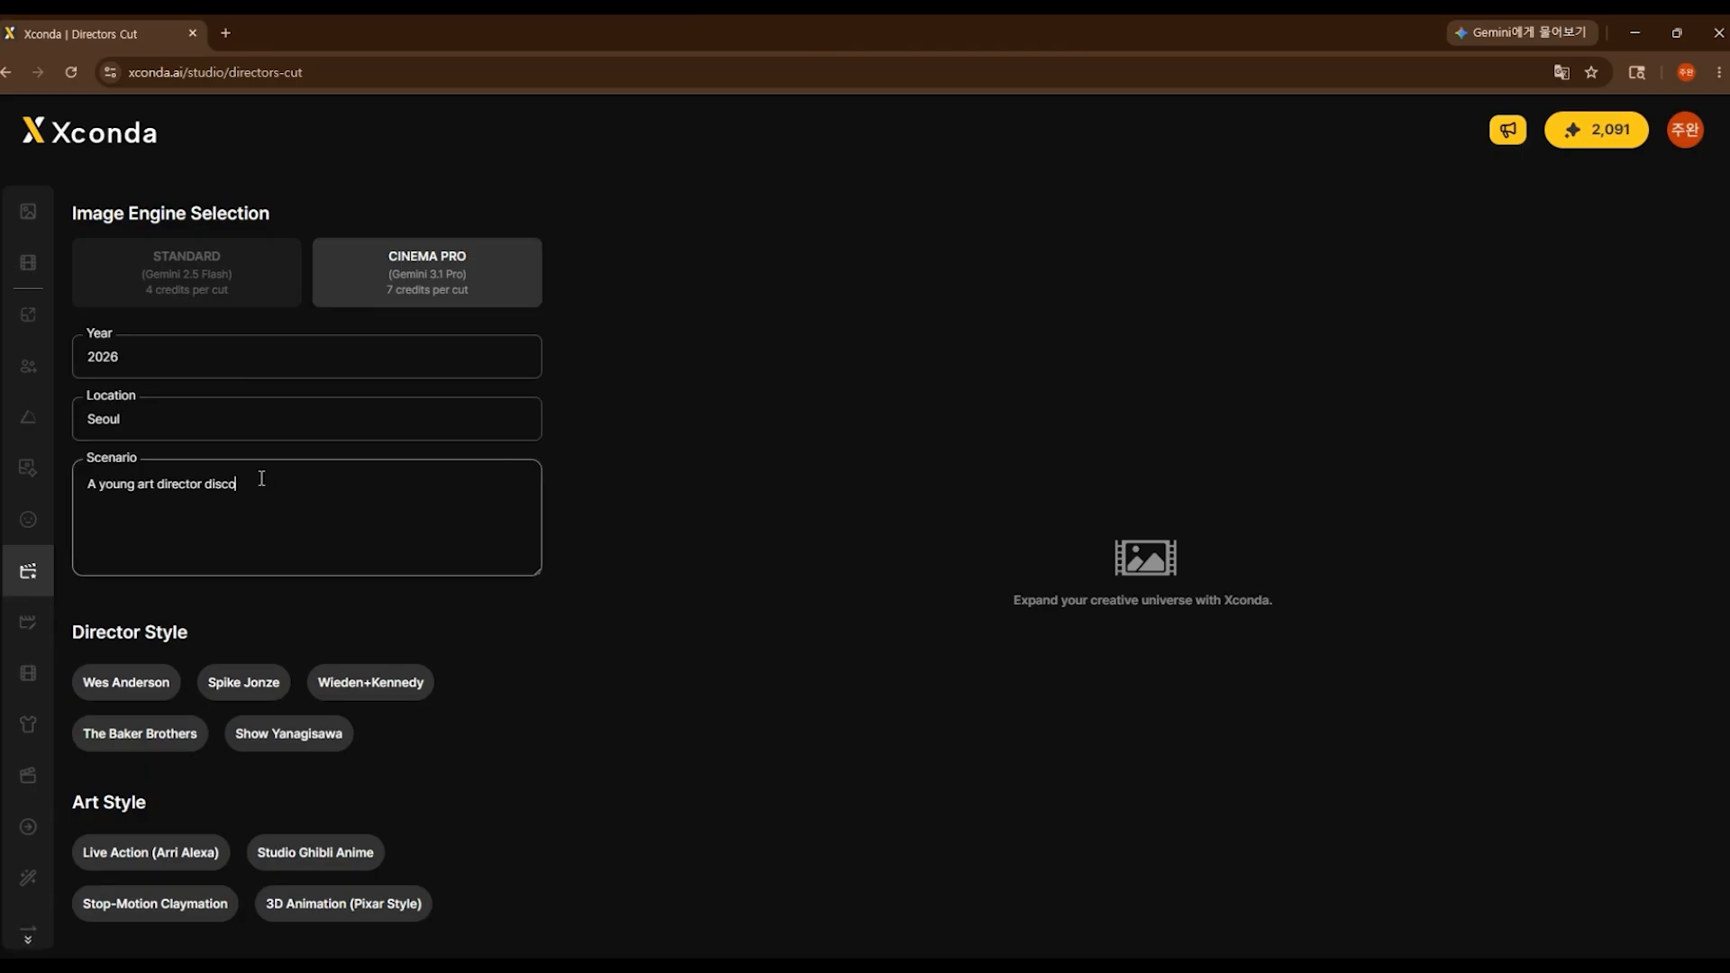
type("vers a glowing camera in a rainy Seoul alley, Each shot reveals a cinematic clue, end")
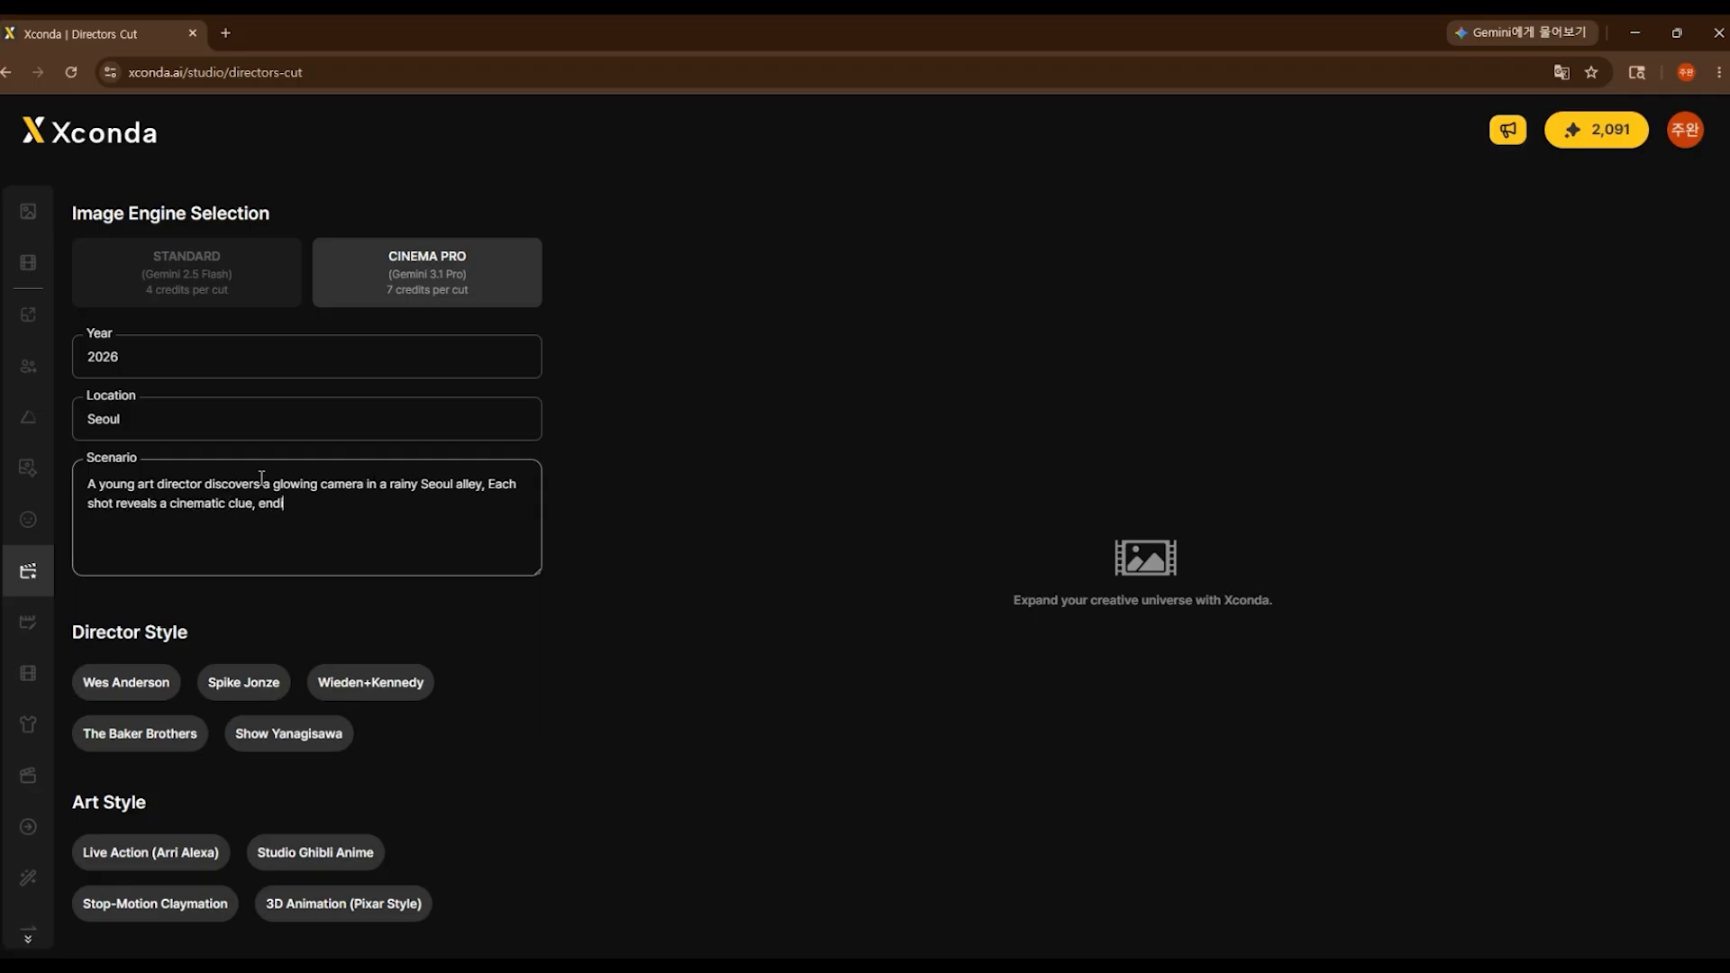
type("ing with a 9 cut stroyboard for a myst")
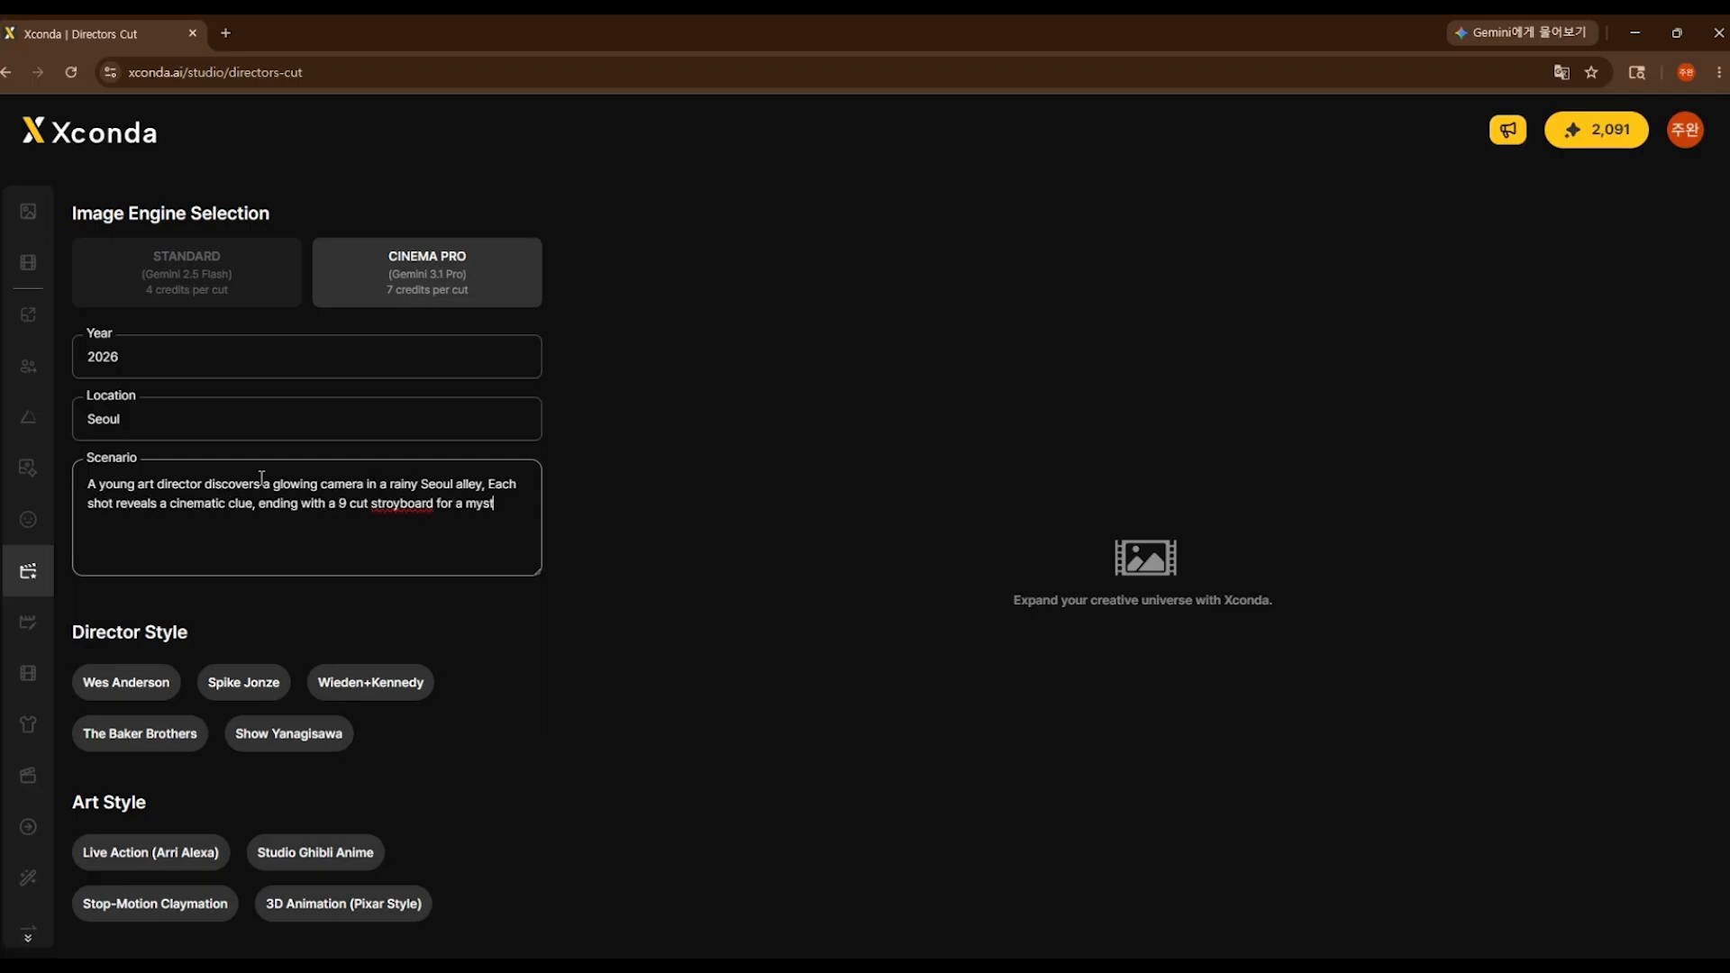
type("erious projuct launch.")
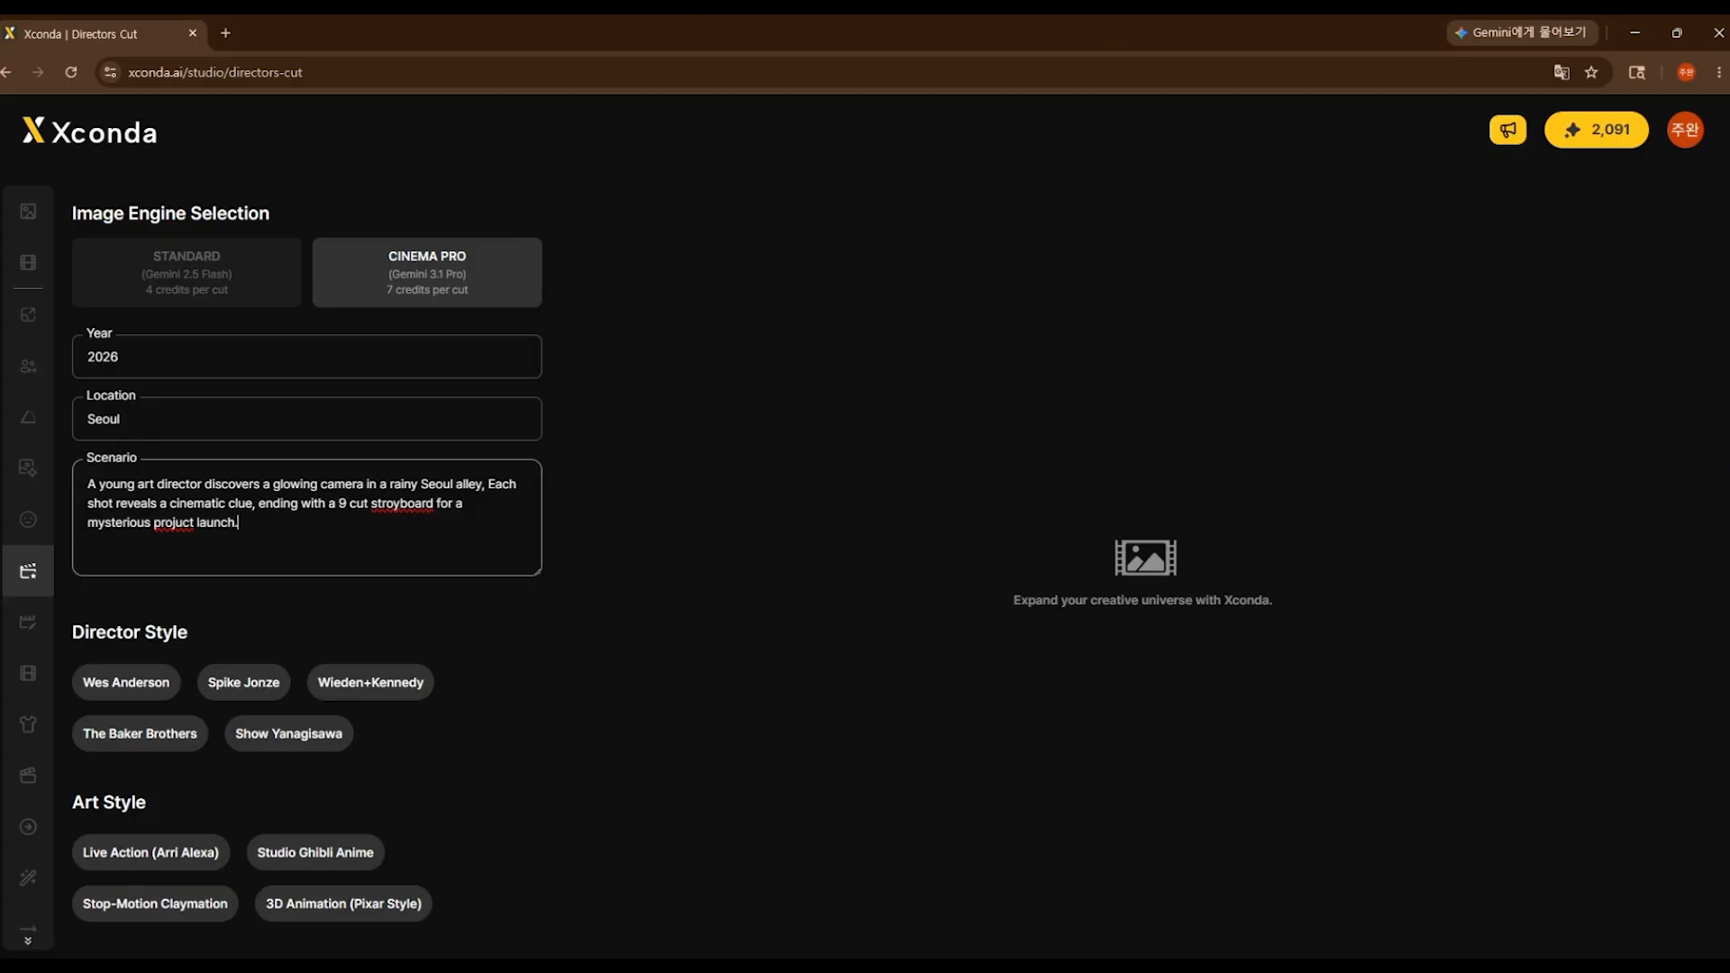
Step: Try the available director styles one after another and select Wieden+Kennedy for the storyboard
left_click(151, 695)
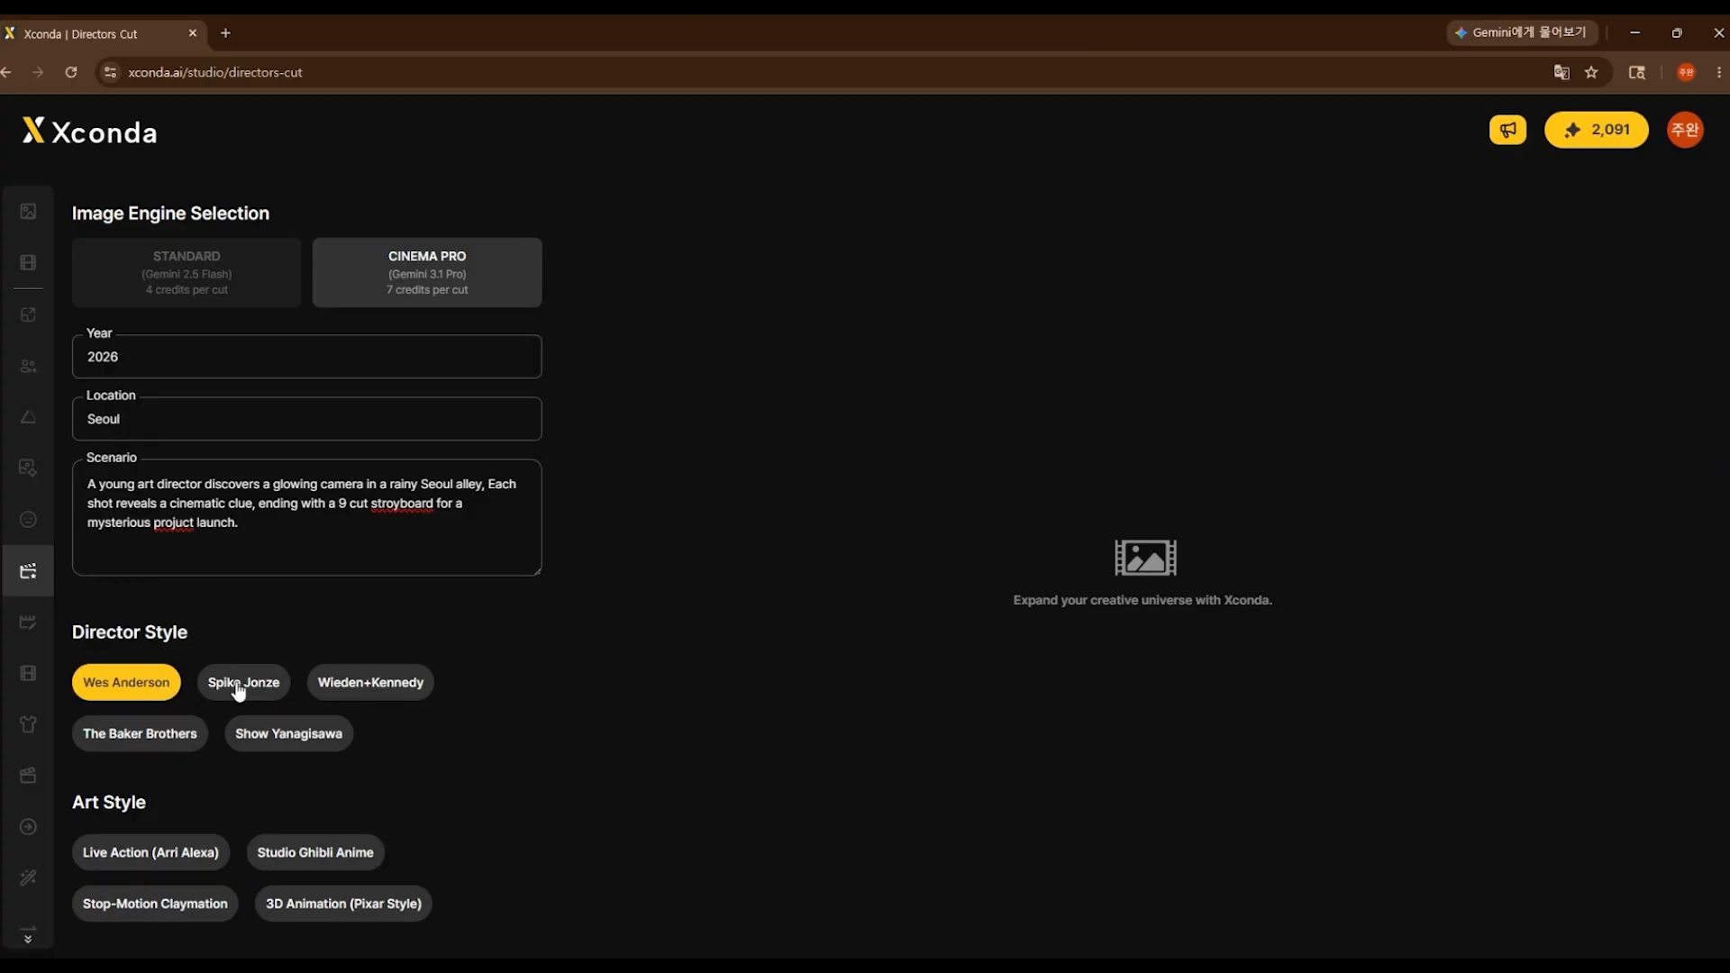
left_click(240, 690)
left_click(351, 689)
left_click(160, 732)
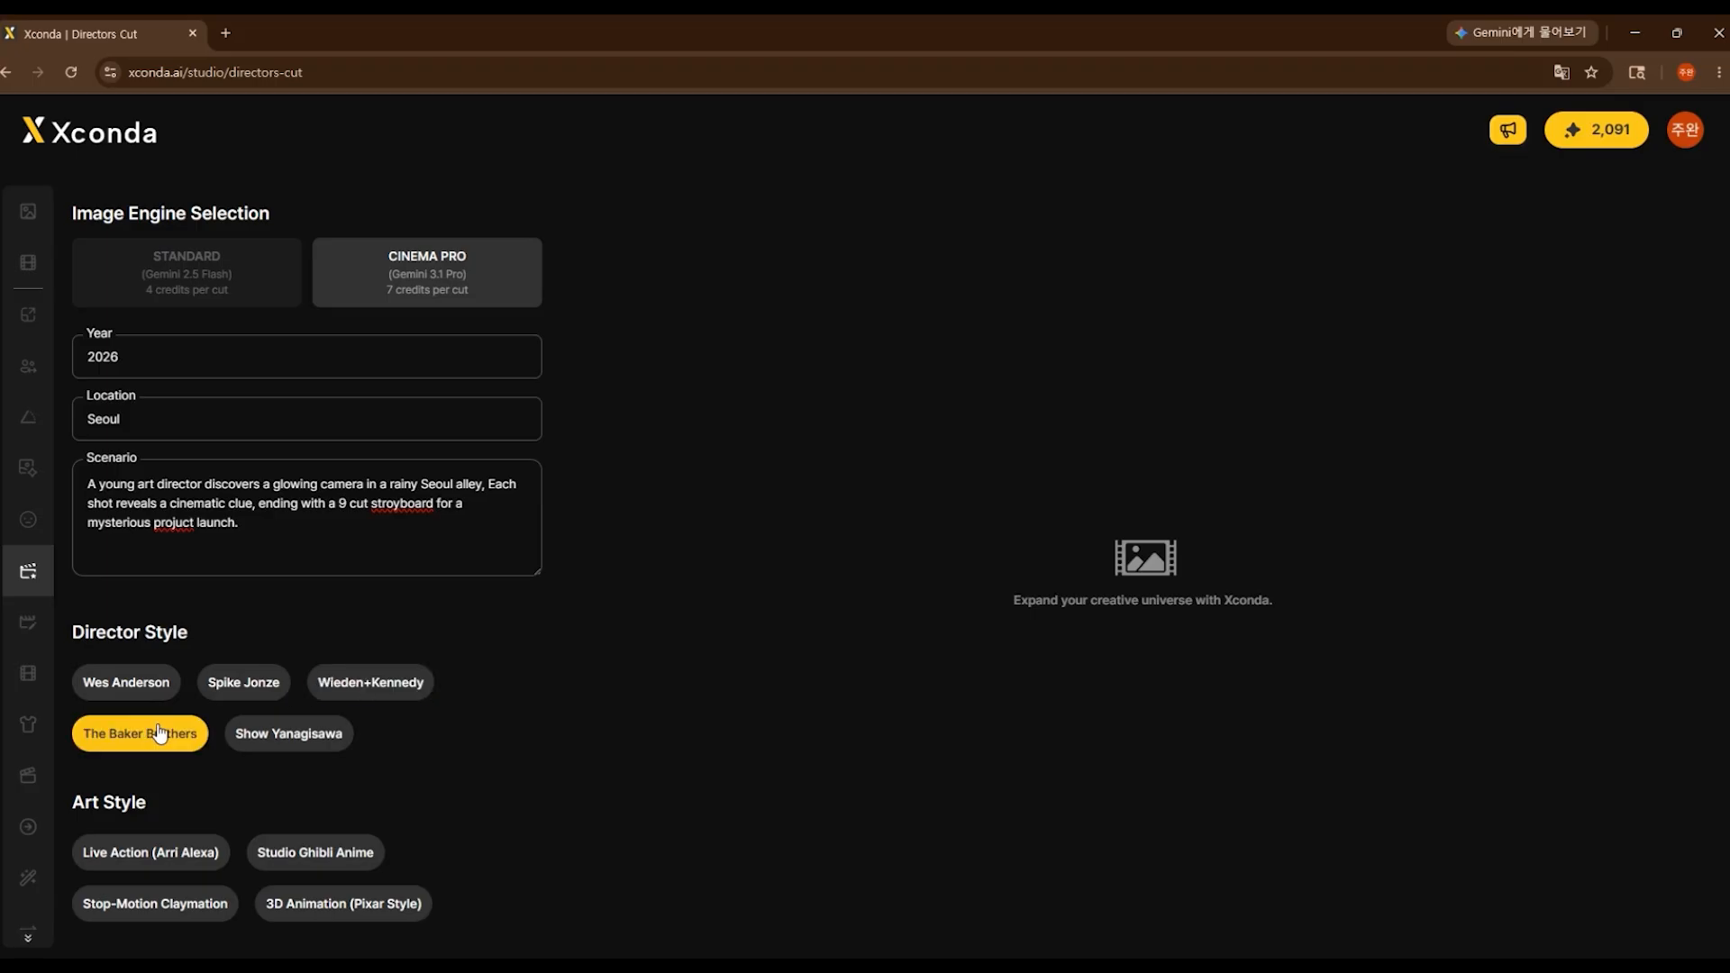
left_click(264, 740)
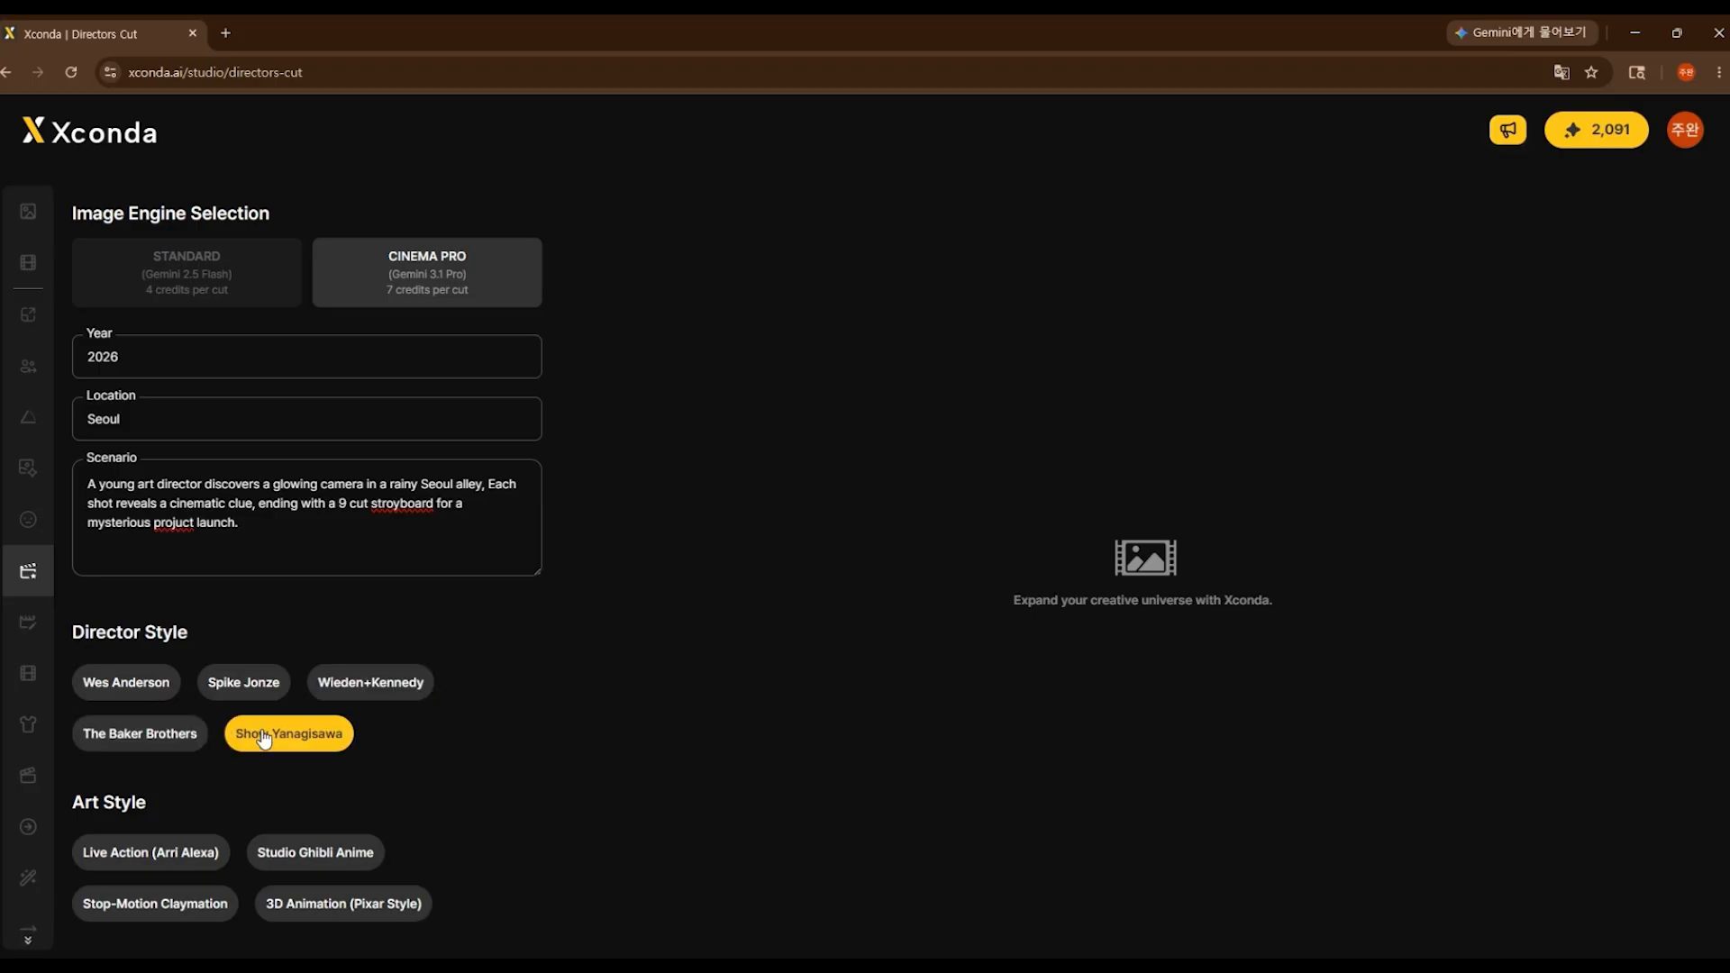
left_click(388, 684)
scroll(501, 677, "down", 4)
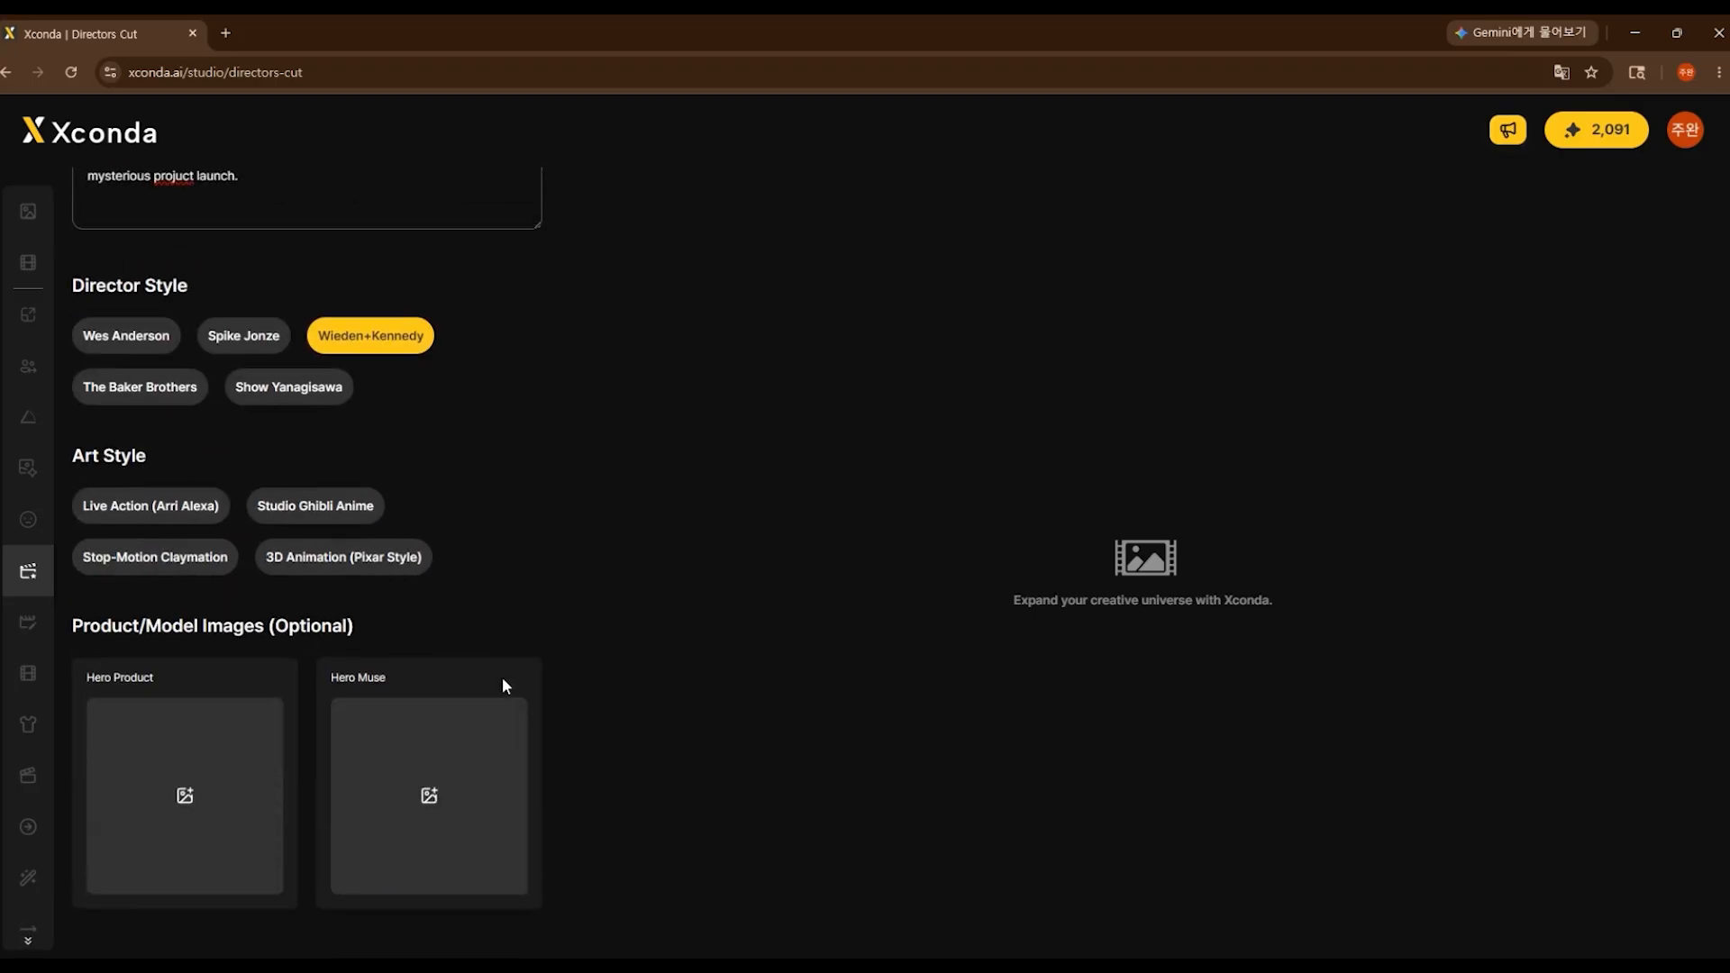
Step: Try the available art styles one after another and select Live Action (Arri Alexa) for the storyboard
left_click(133, 496)
left_click(294, 497)
left_click(132, 548)
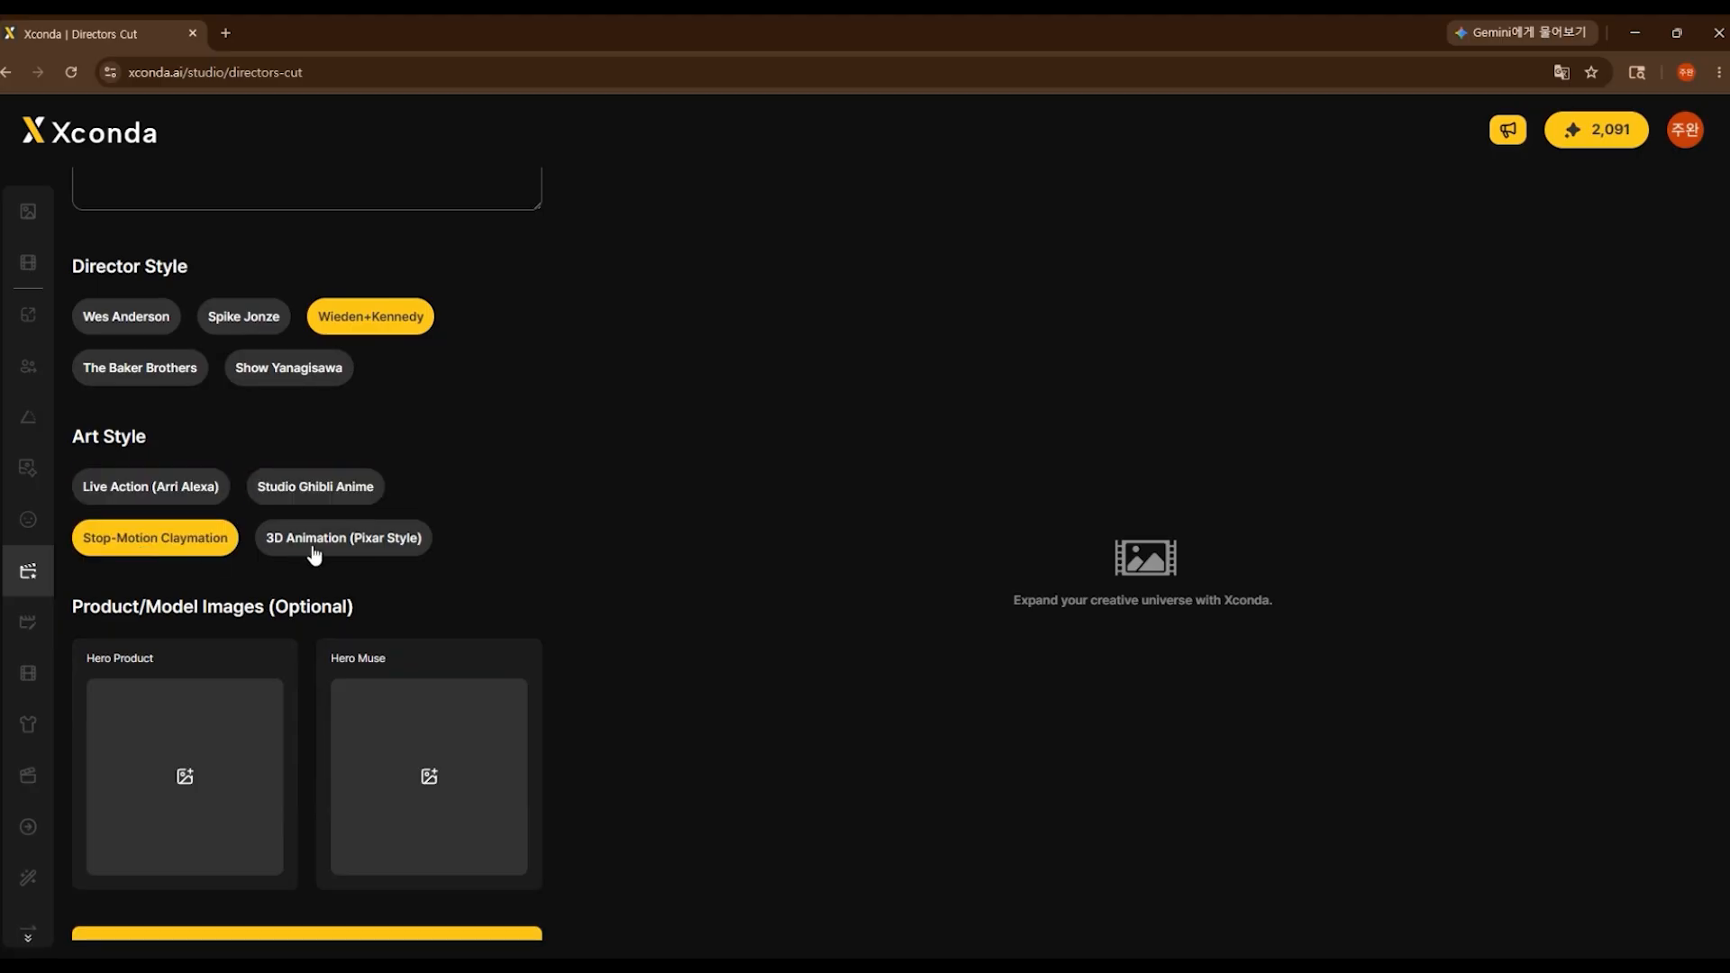
left_click(313, 553)
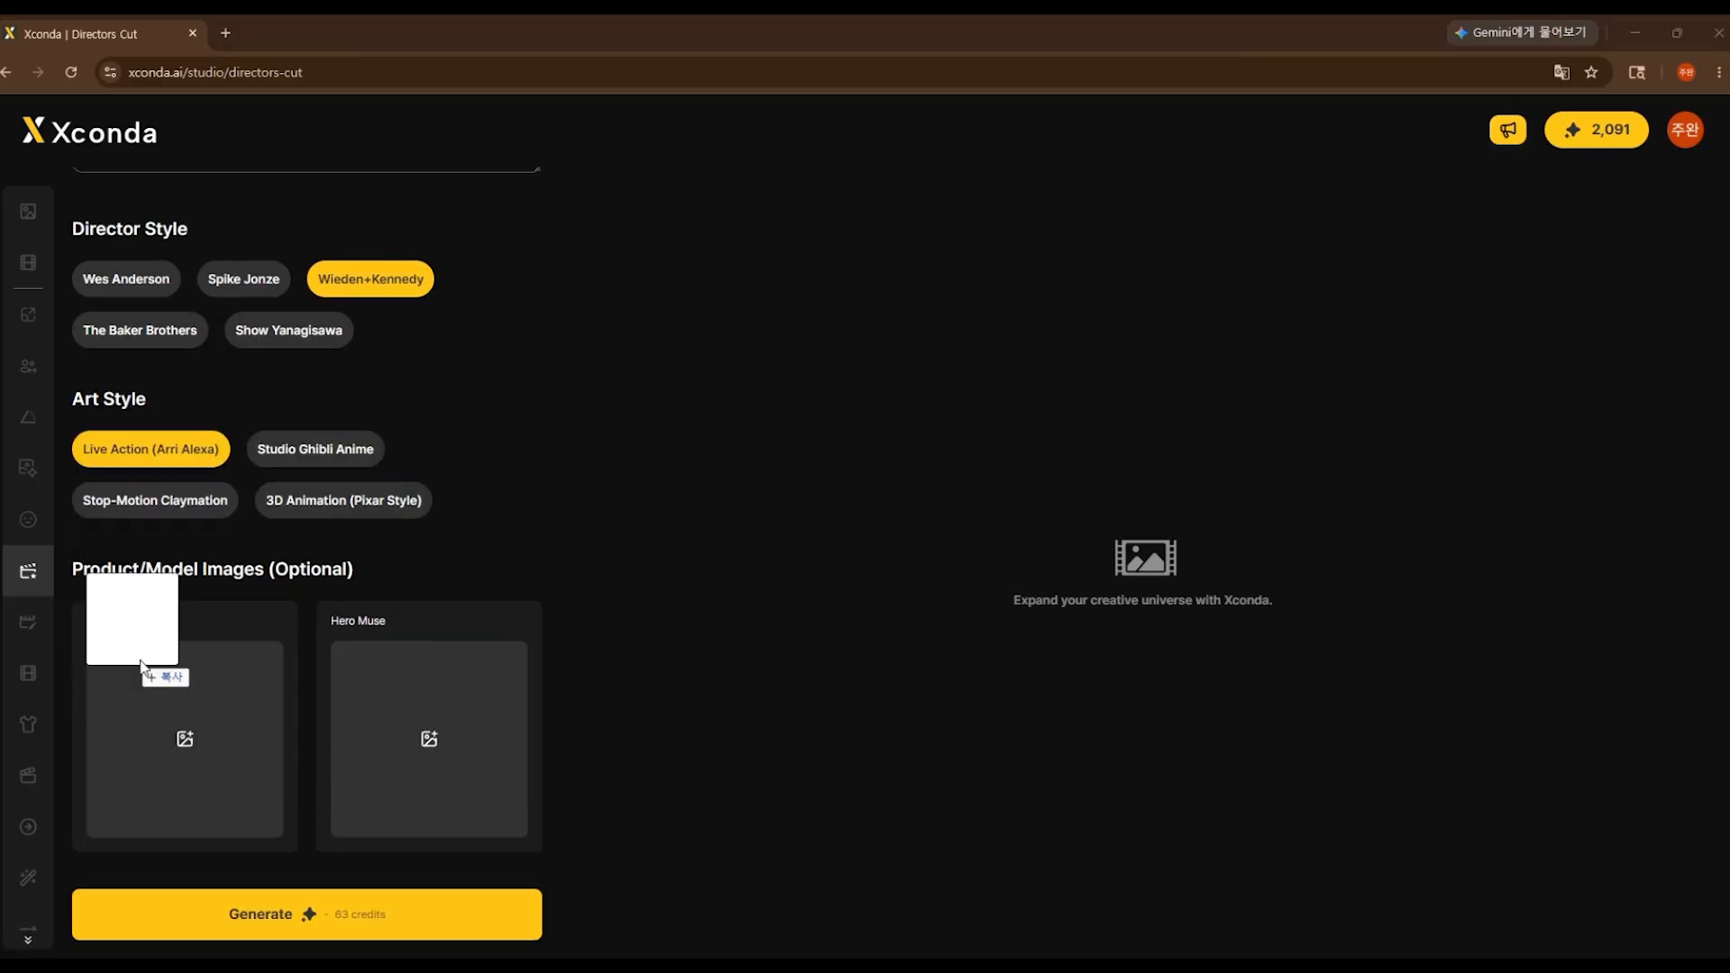
Step: Generate the 9-cut storyboard with the smartphone image as Hero Product and the standing woman's photo as Hero Muse
left_click_drag(142, 667, 183, 773)
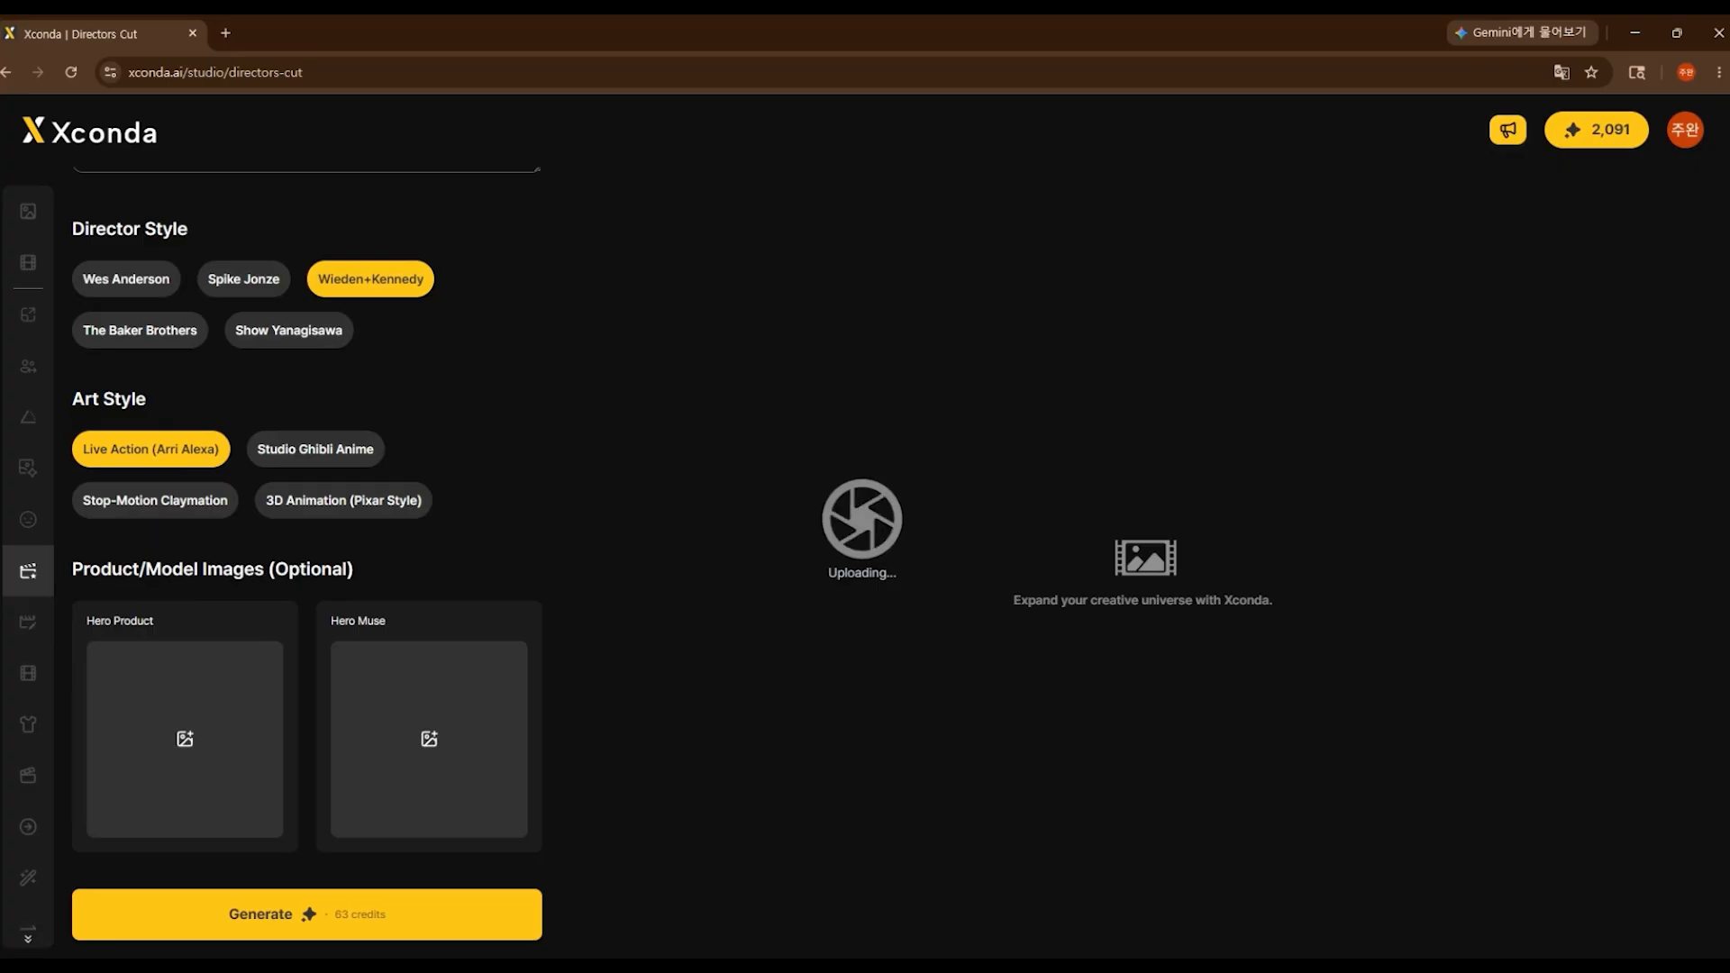
left_click_drag(506, 751, 463, 744)
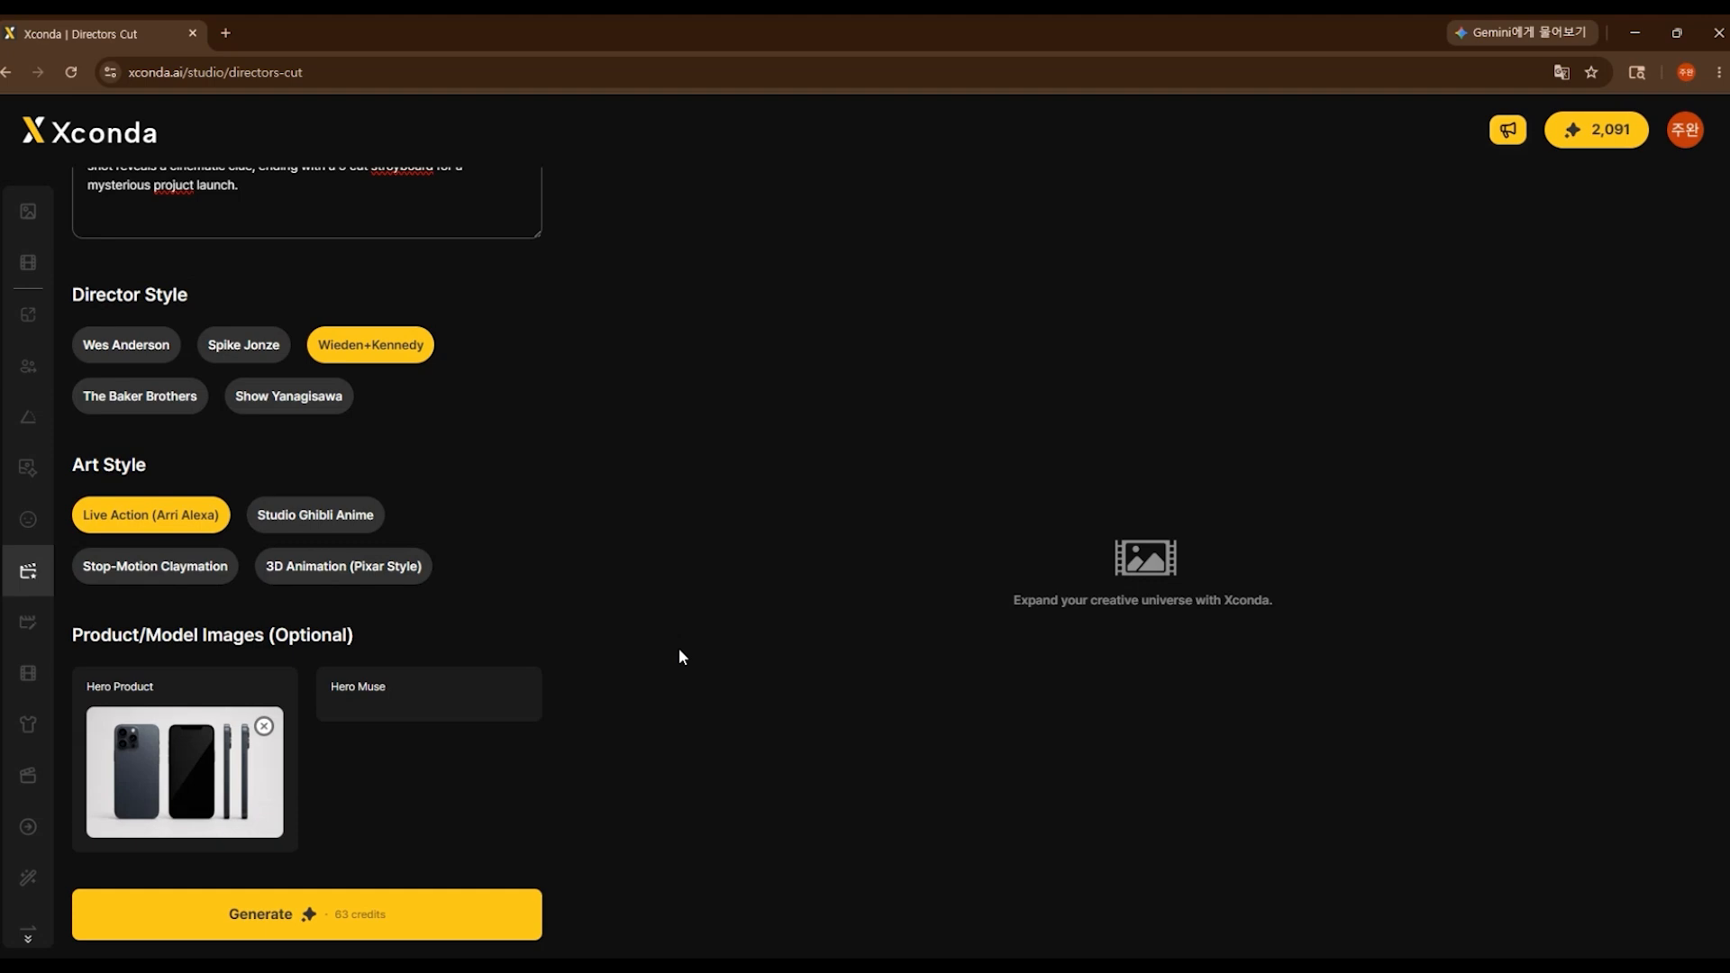
scroll(461, 547, "down", 1)
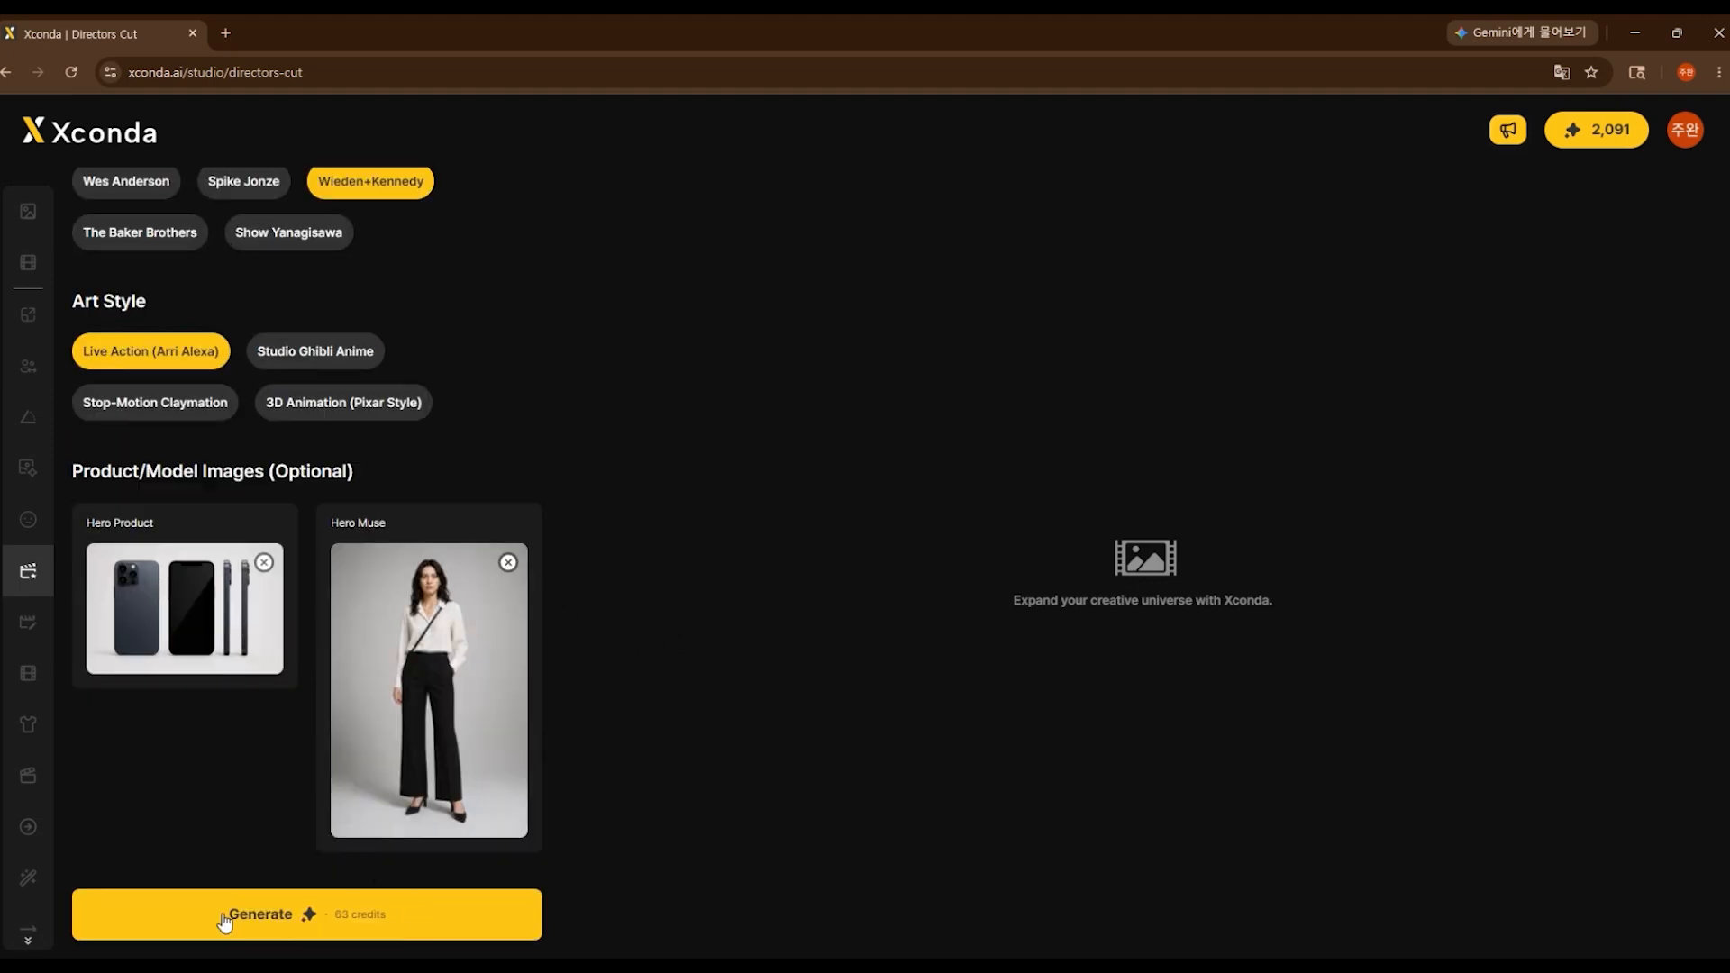
left_click(445, 916)
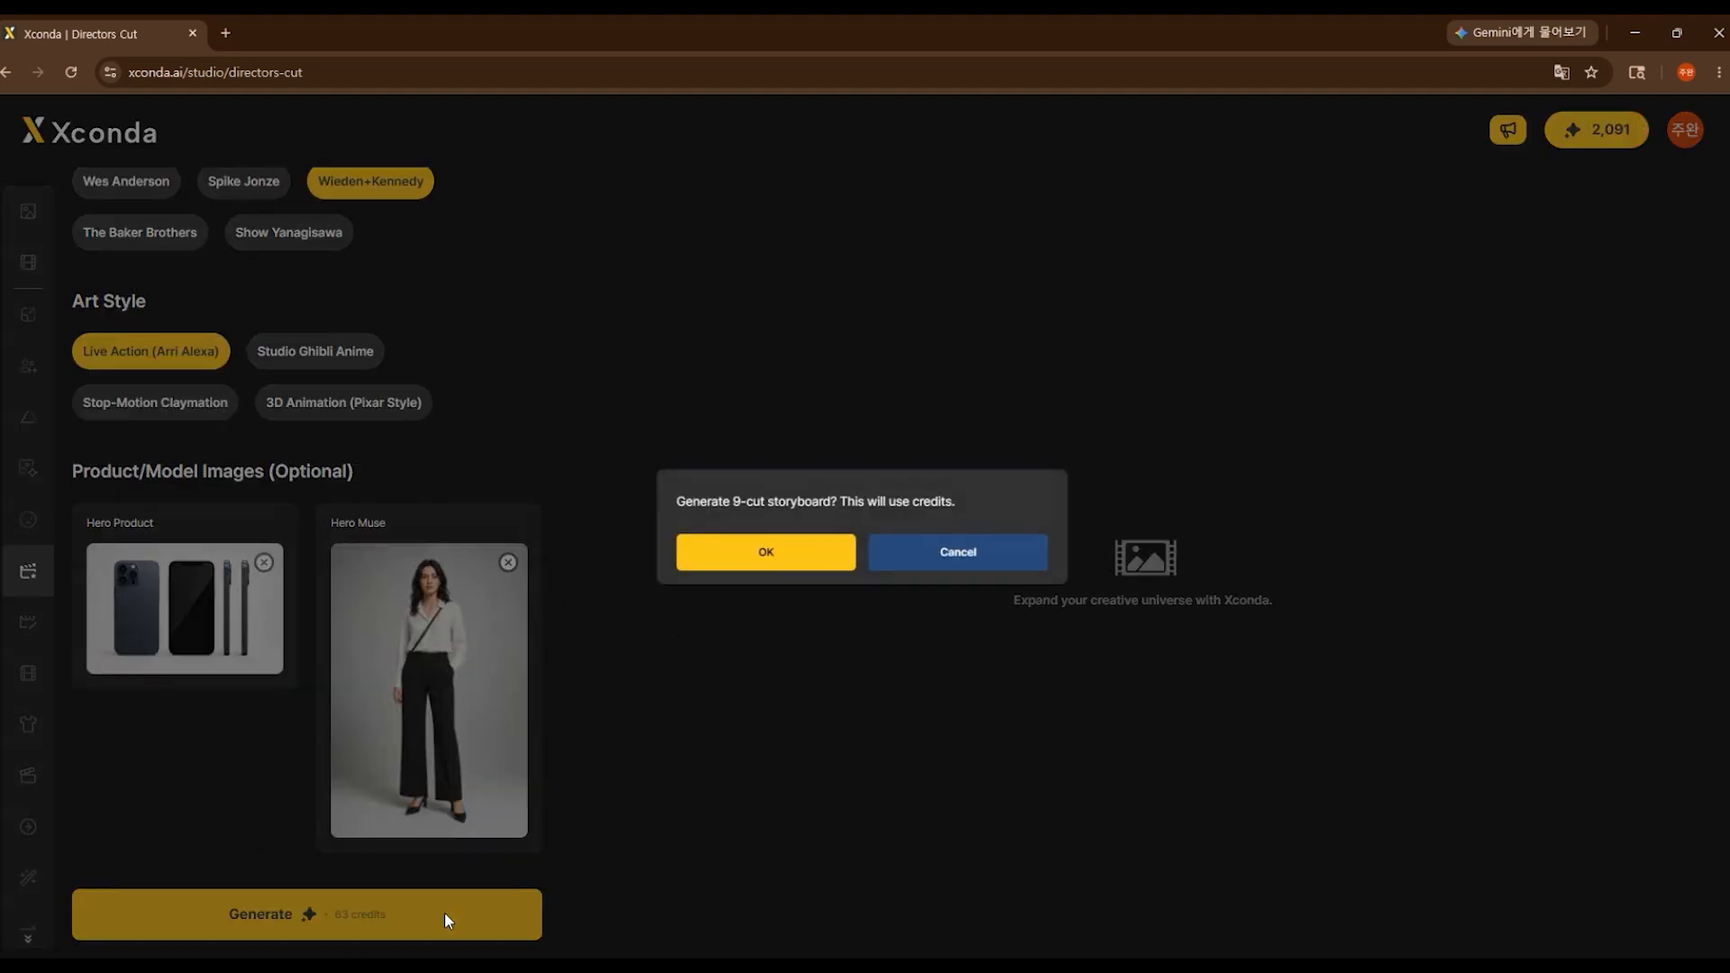
left_click(777, 564)
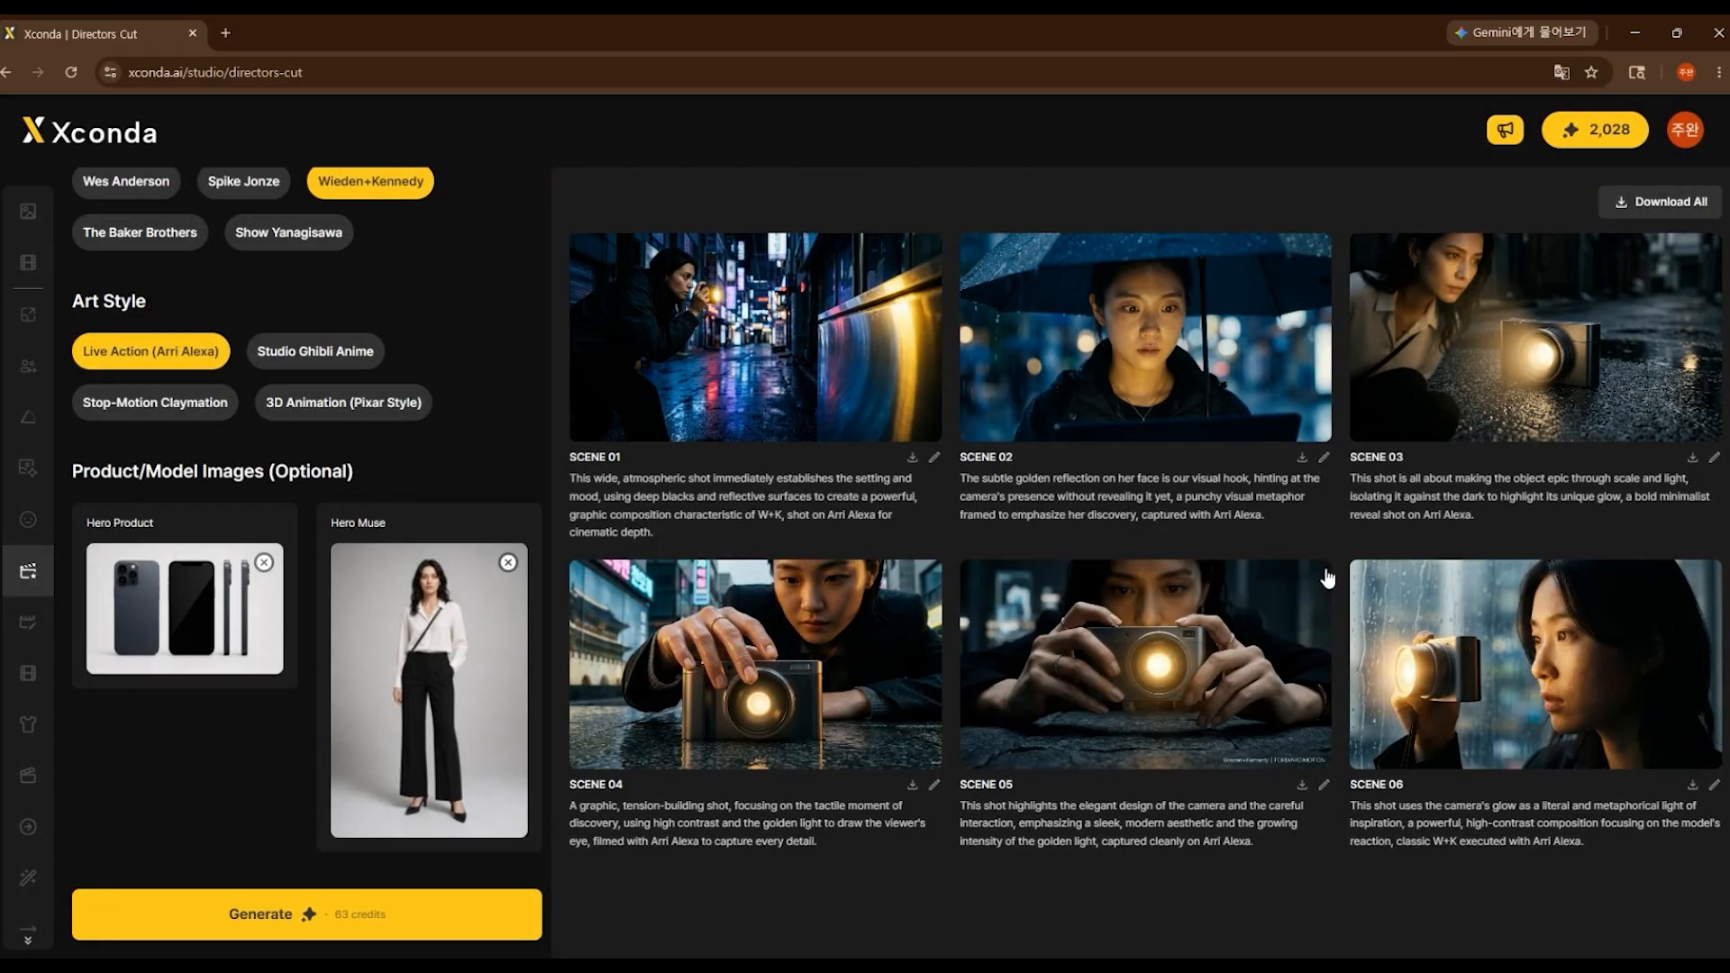
scroll(1327, 577, "down", 3)
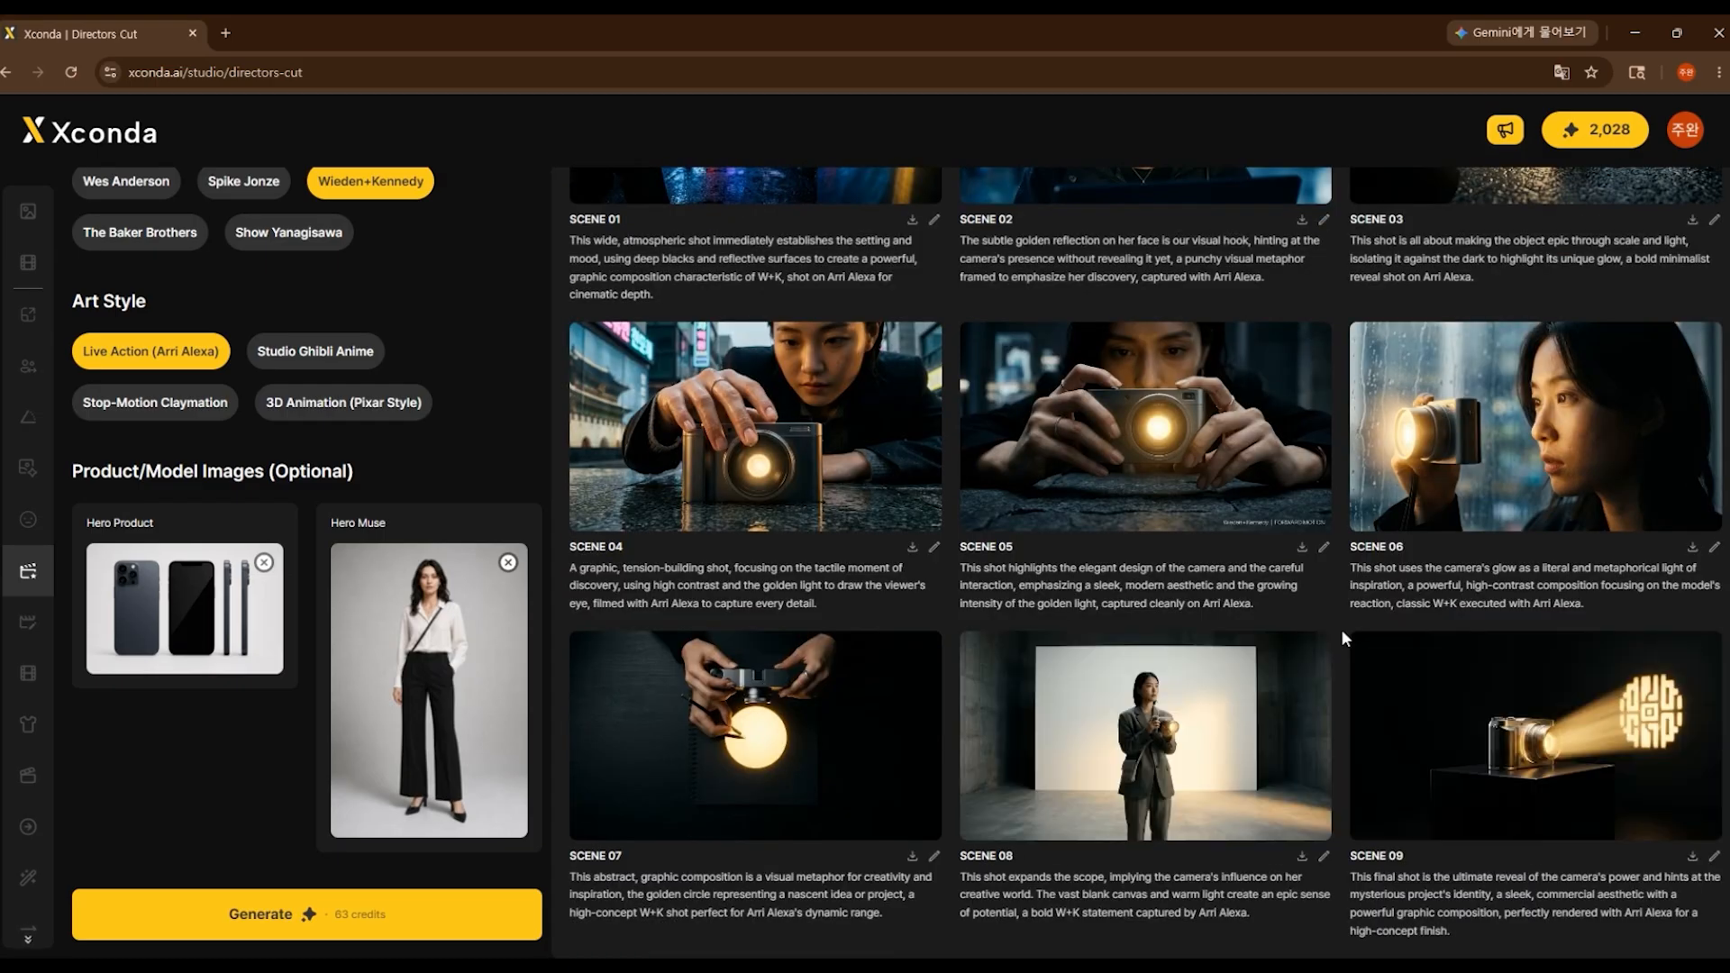
Step: Replace the prompt of Scene 04 with a "close up low angle" shot of the camera and regenerate that scene
left_click(934, 547)
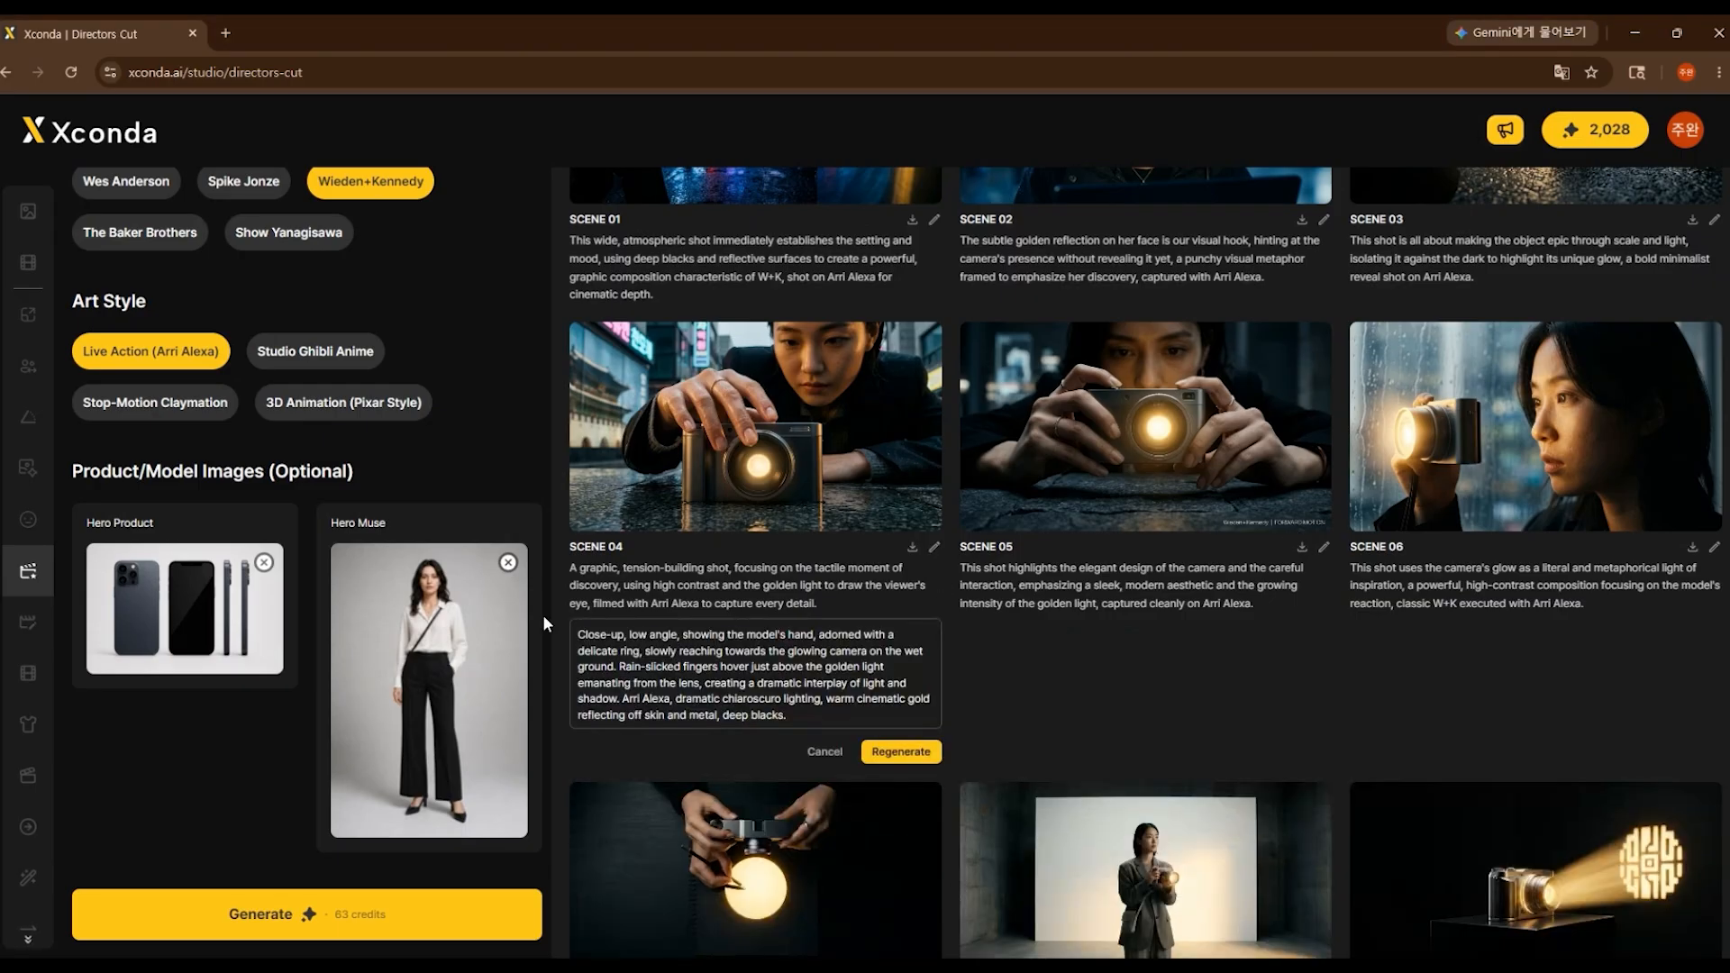
key("ctrl+a")
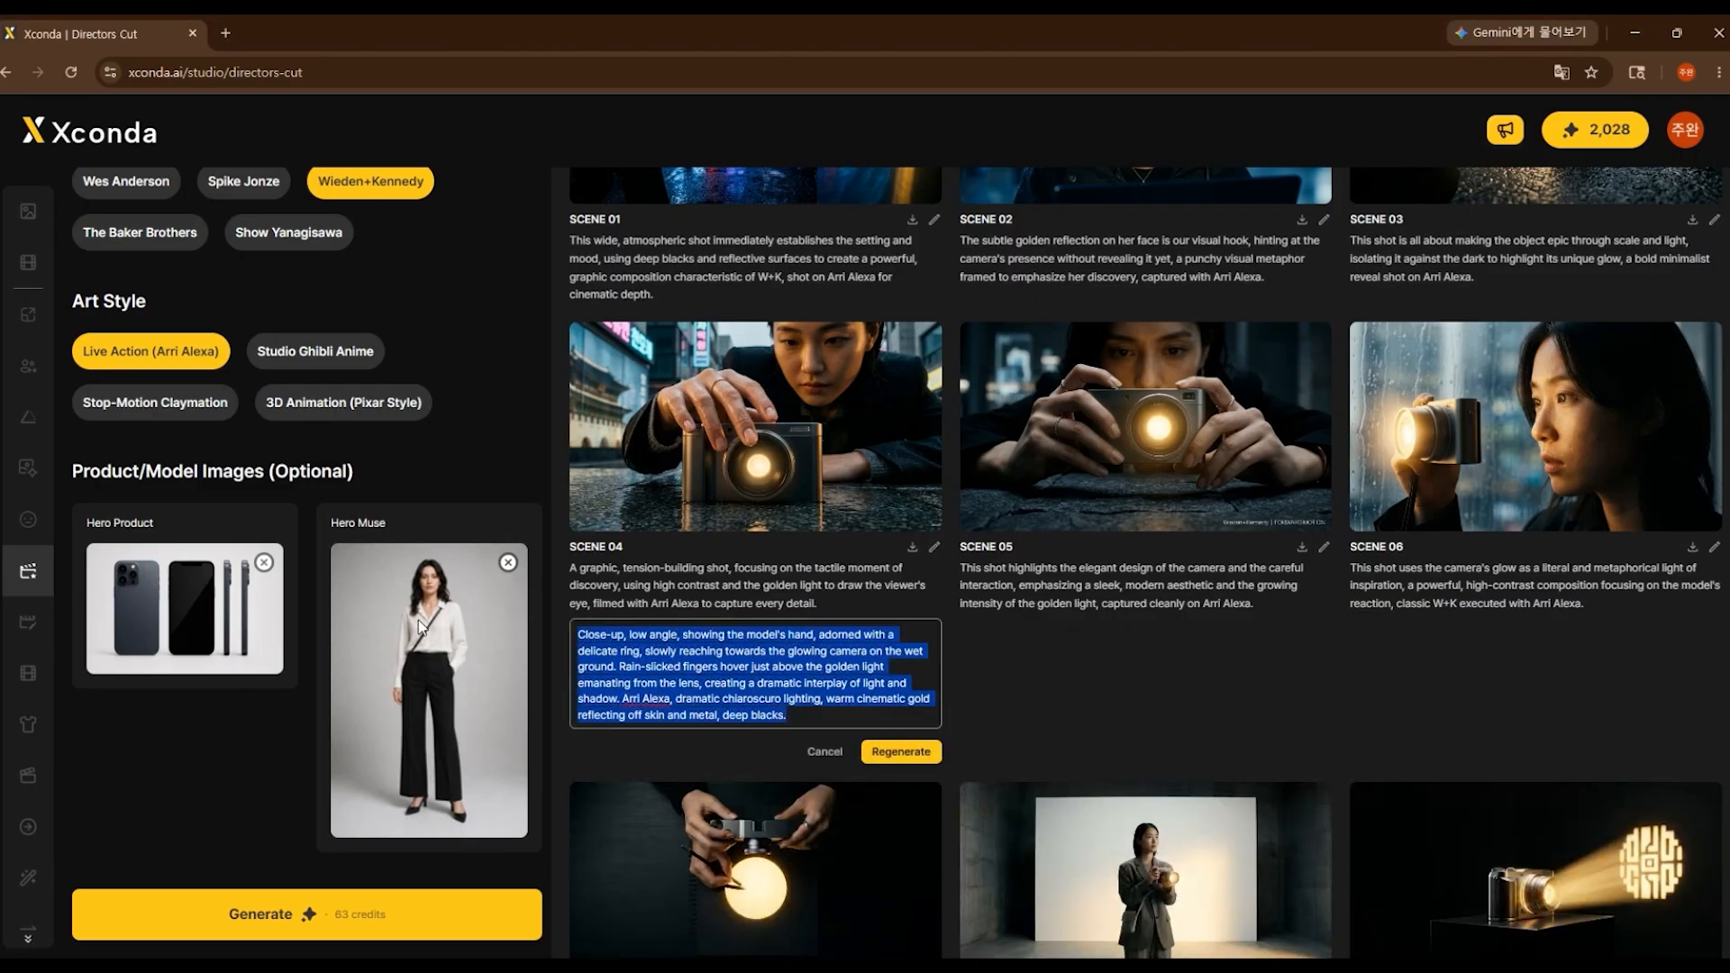
key("BackSpace")
type("close up =-")
key("BackSpace")
key("BackSpace")
type("low angle put in on camera")
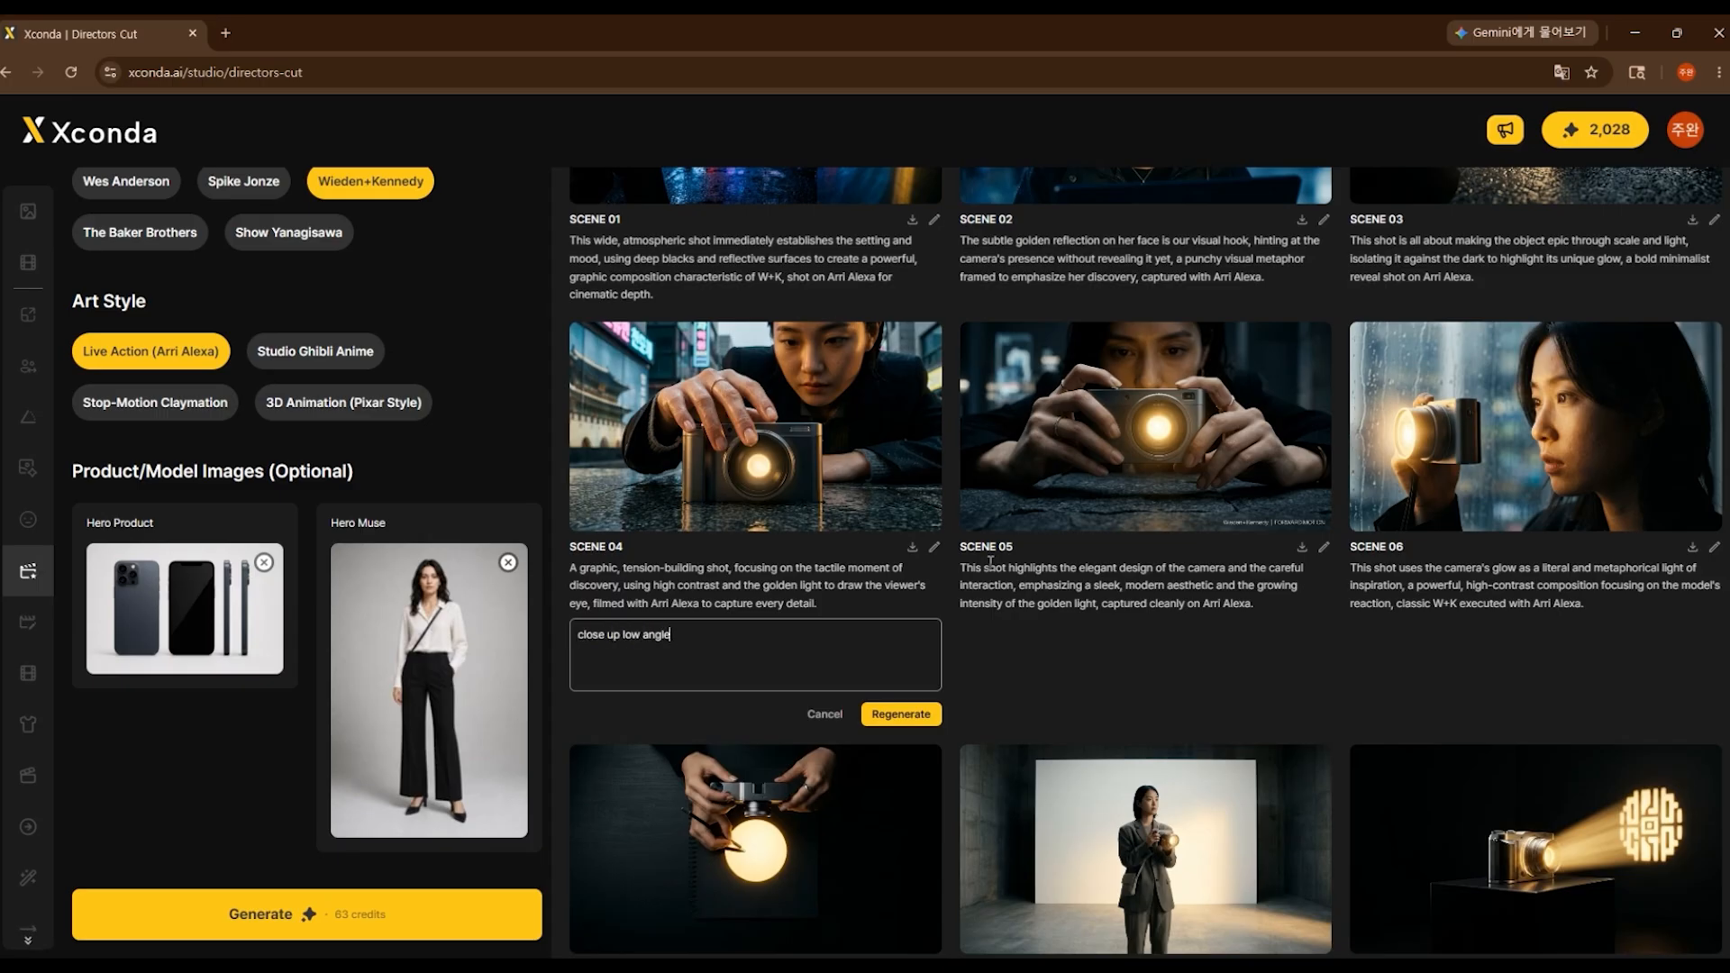
left_click(901, 714)
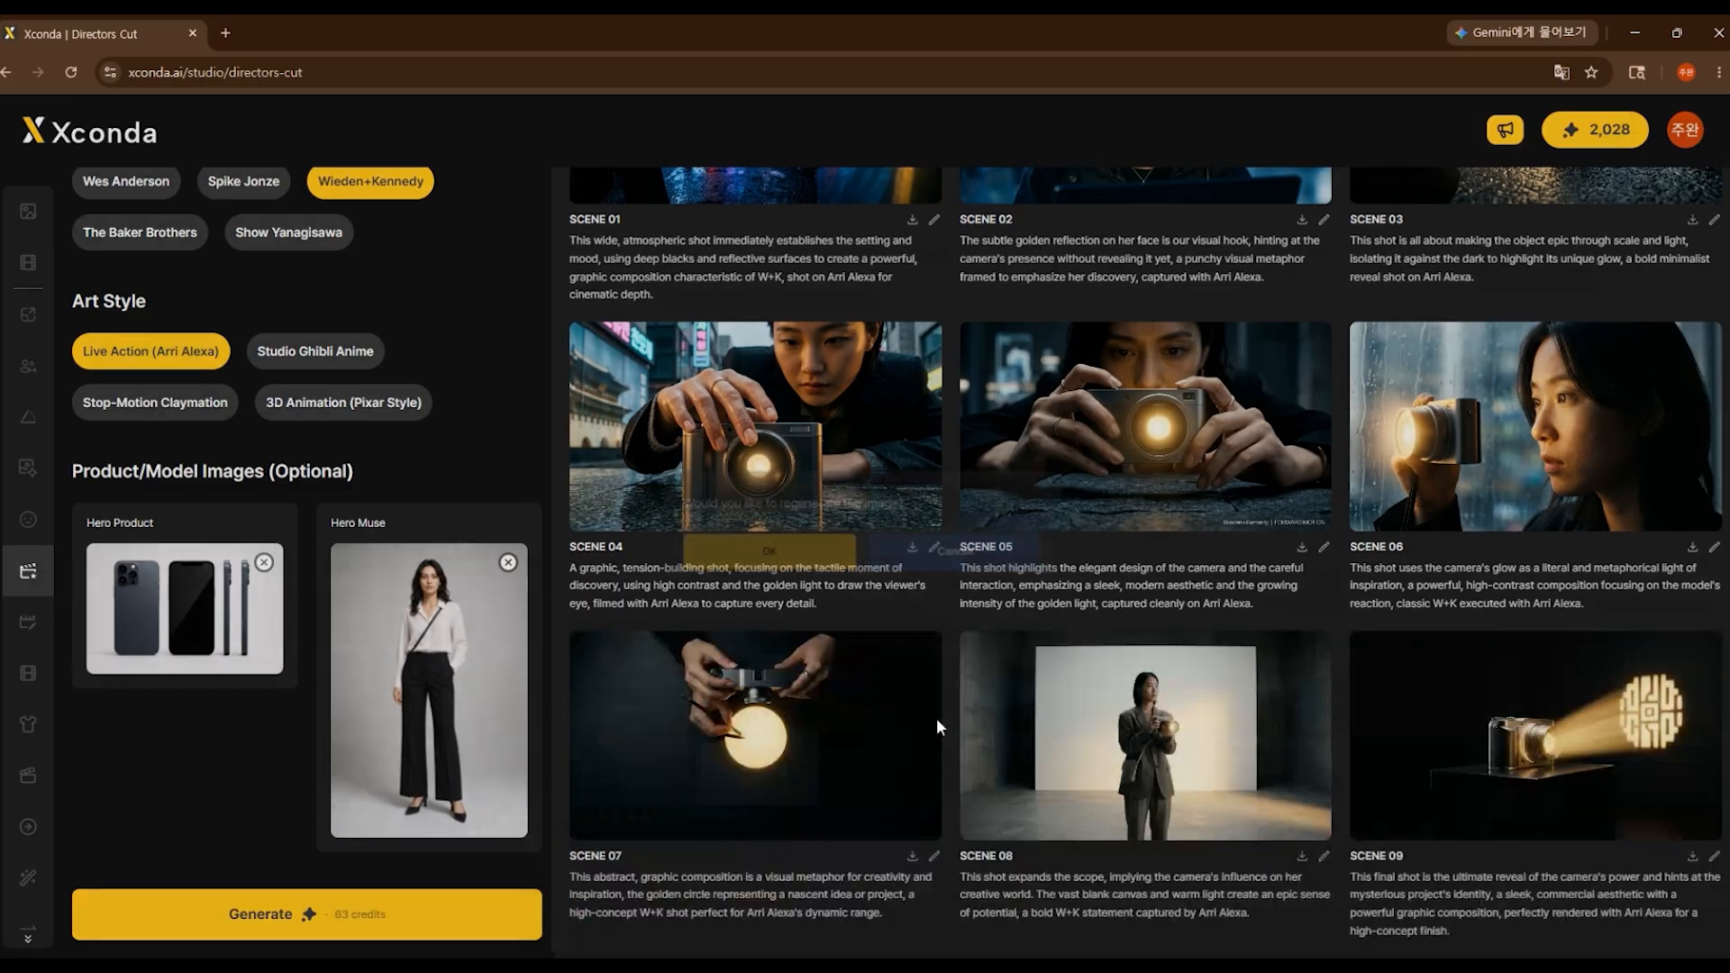
key("Return")
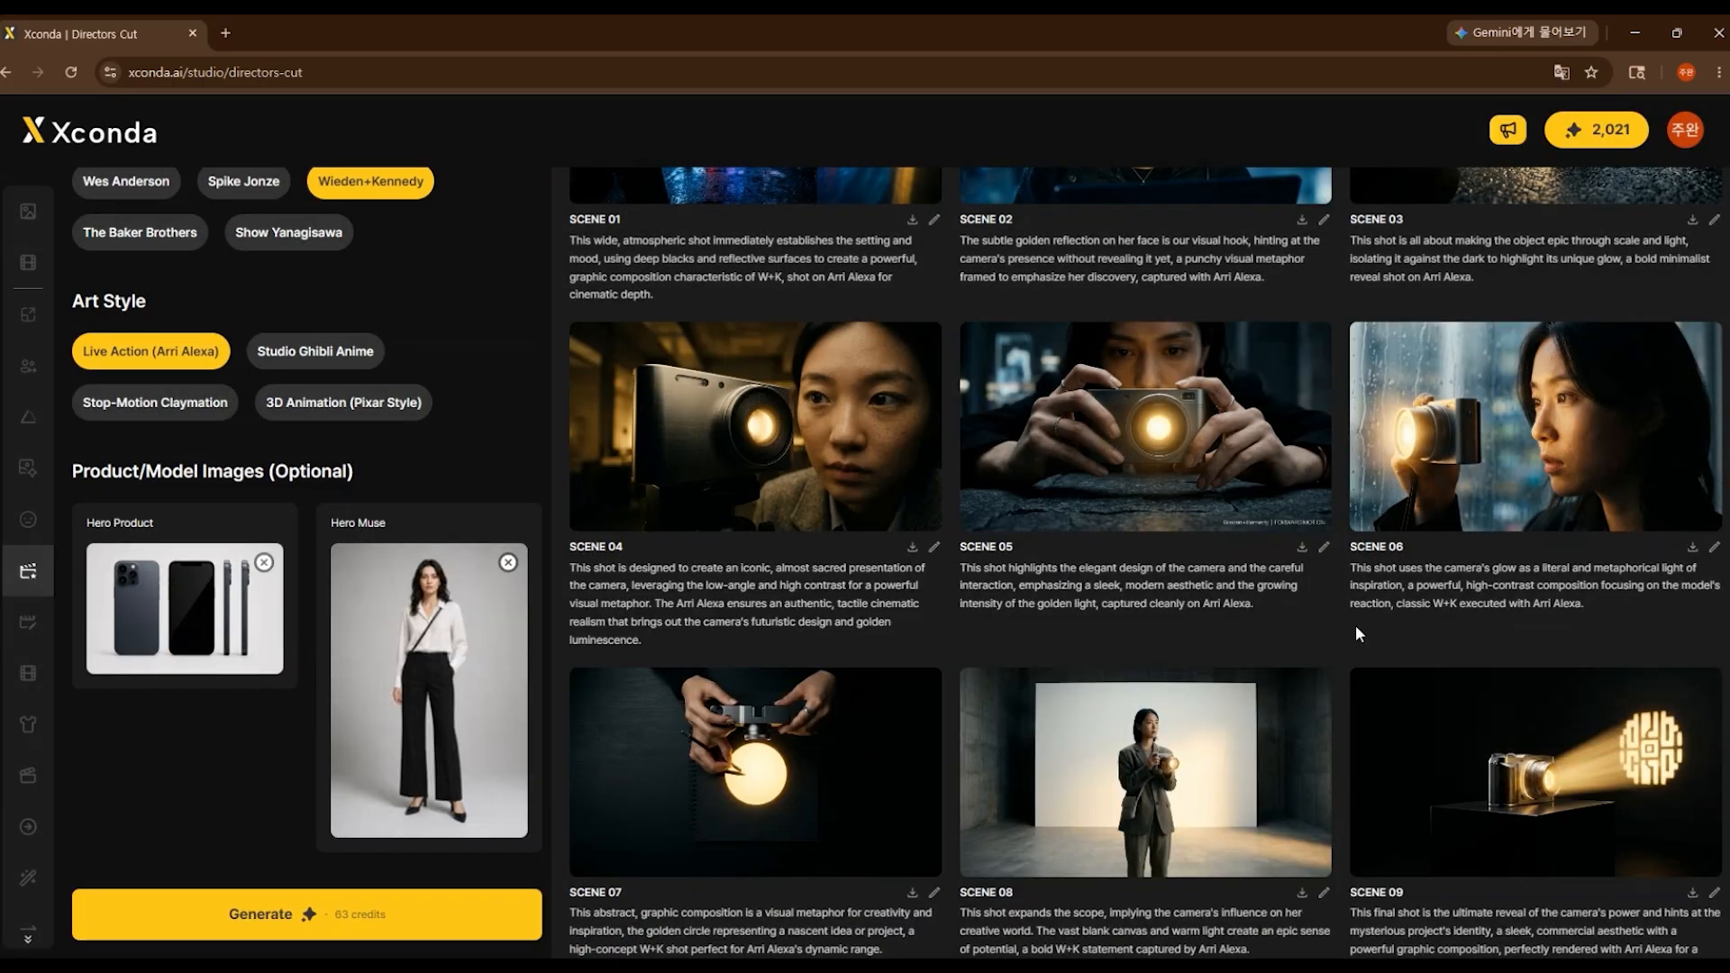
Step: Download Scene 05 and Scene 06 individually, plus the complete set of storyboard scenes
left_click(1302, 547)
left_click(1692, 547)
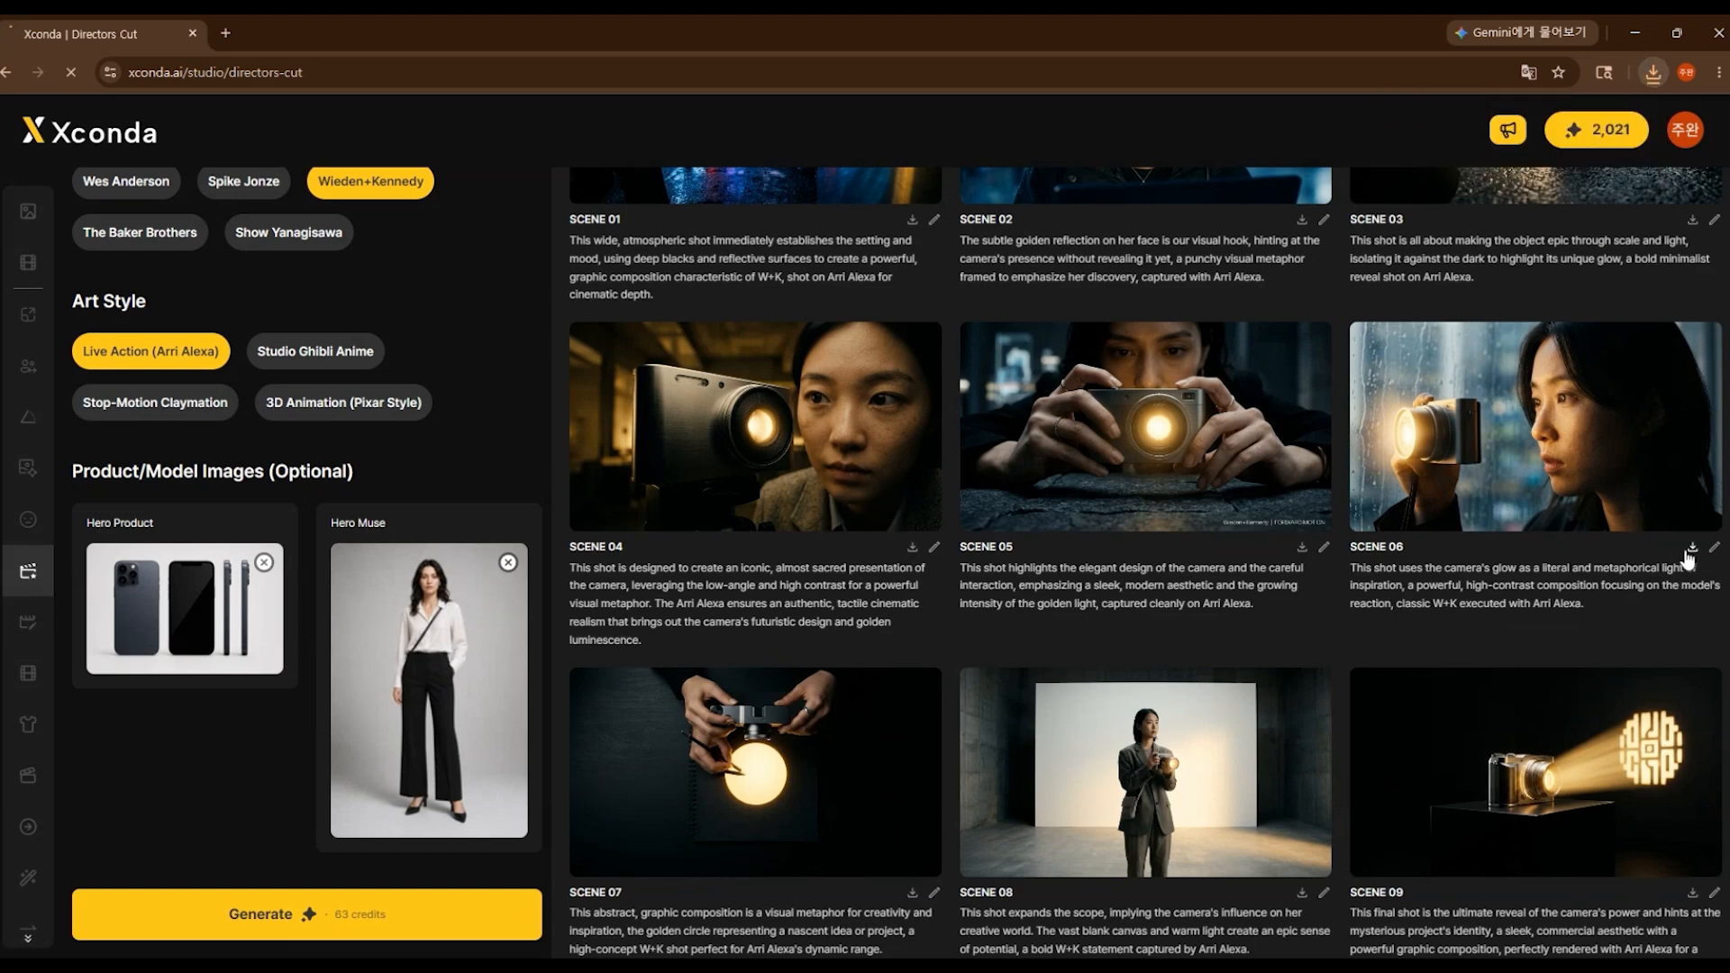
scroll(1360, 640, "up", 2)
scroll(1361, 640, "up", 2)
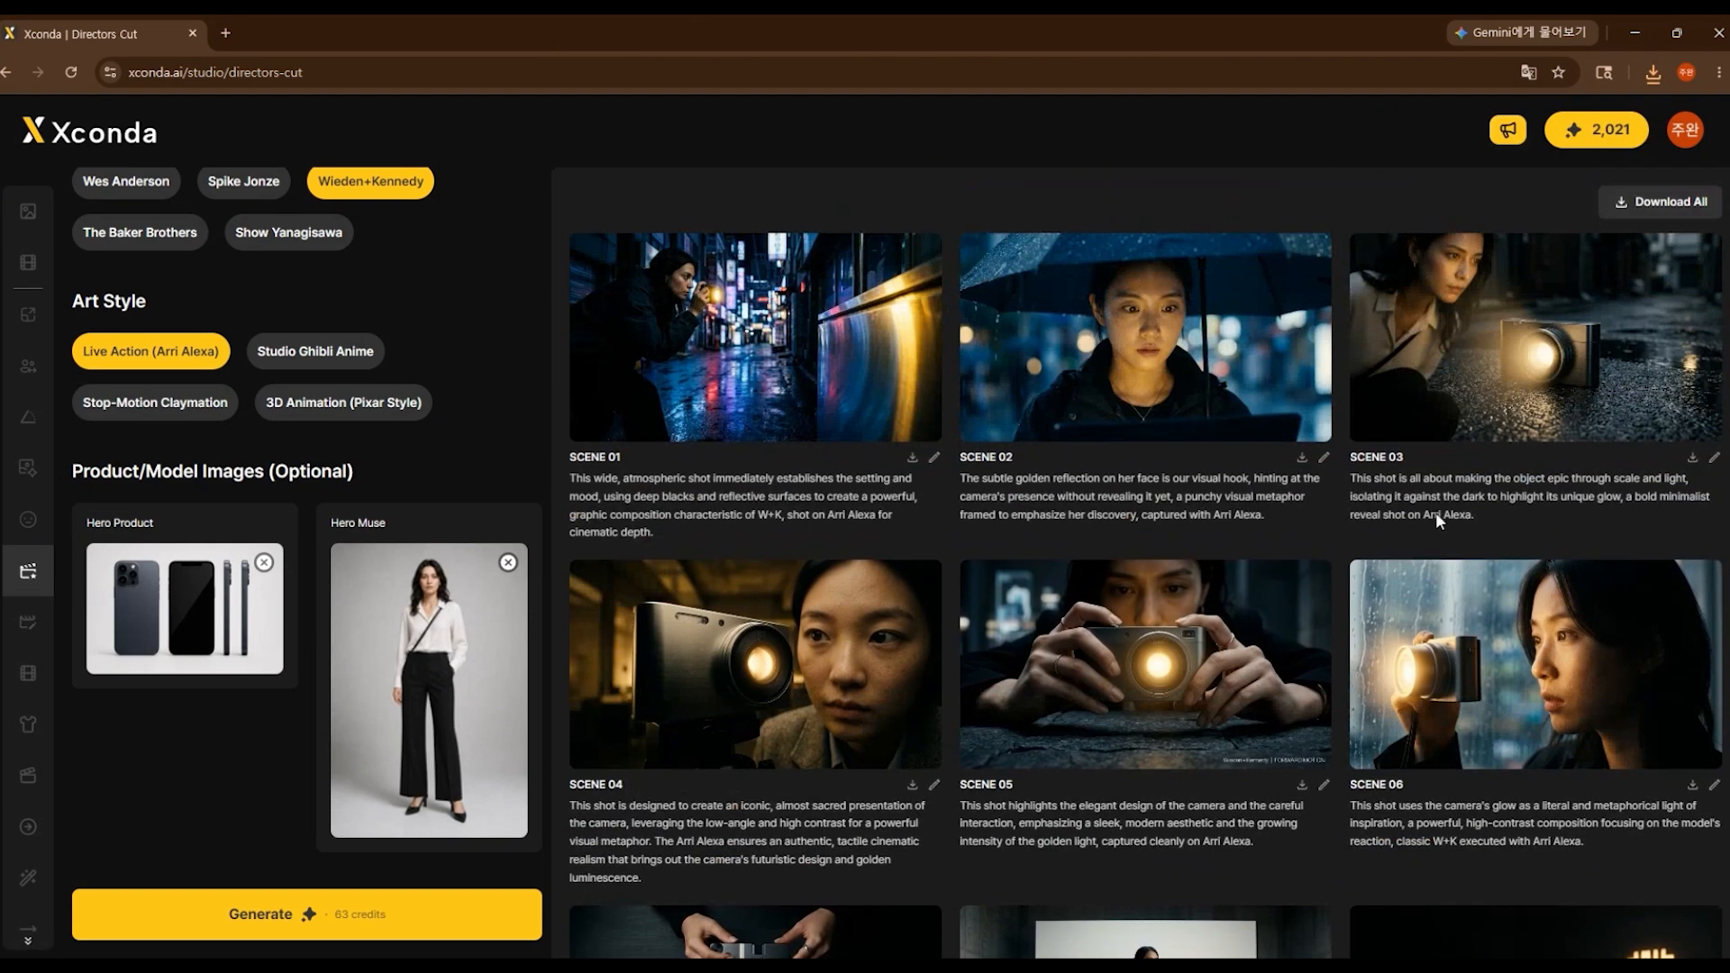
left_click(1665, 201)
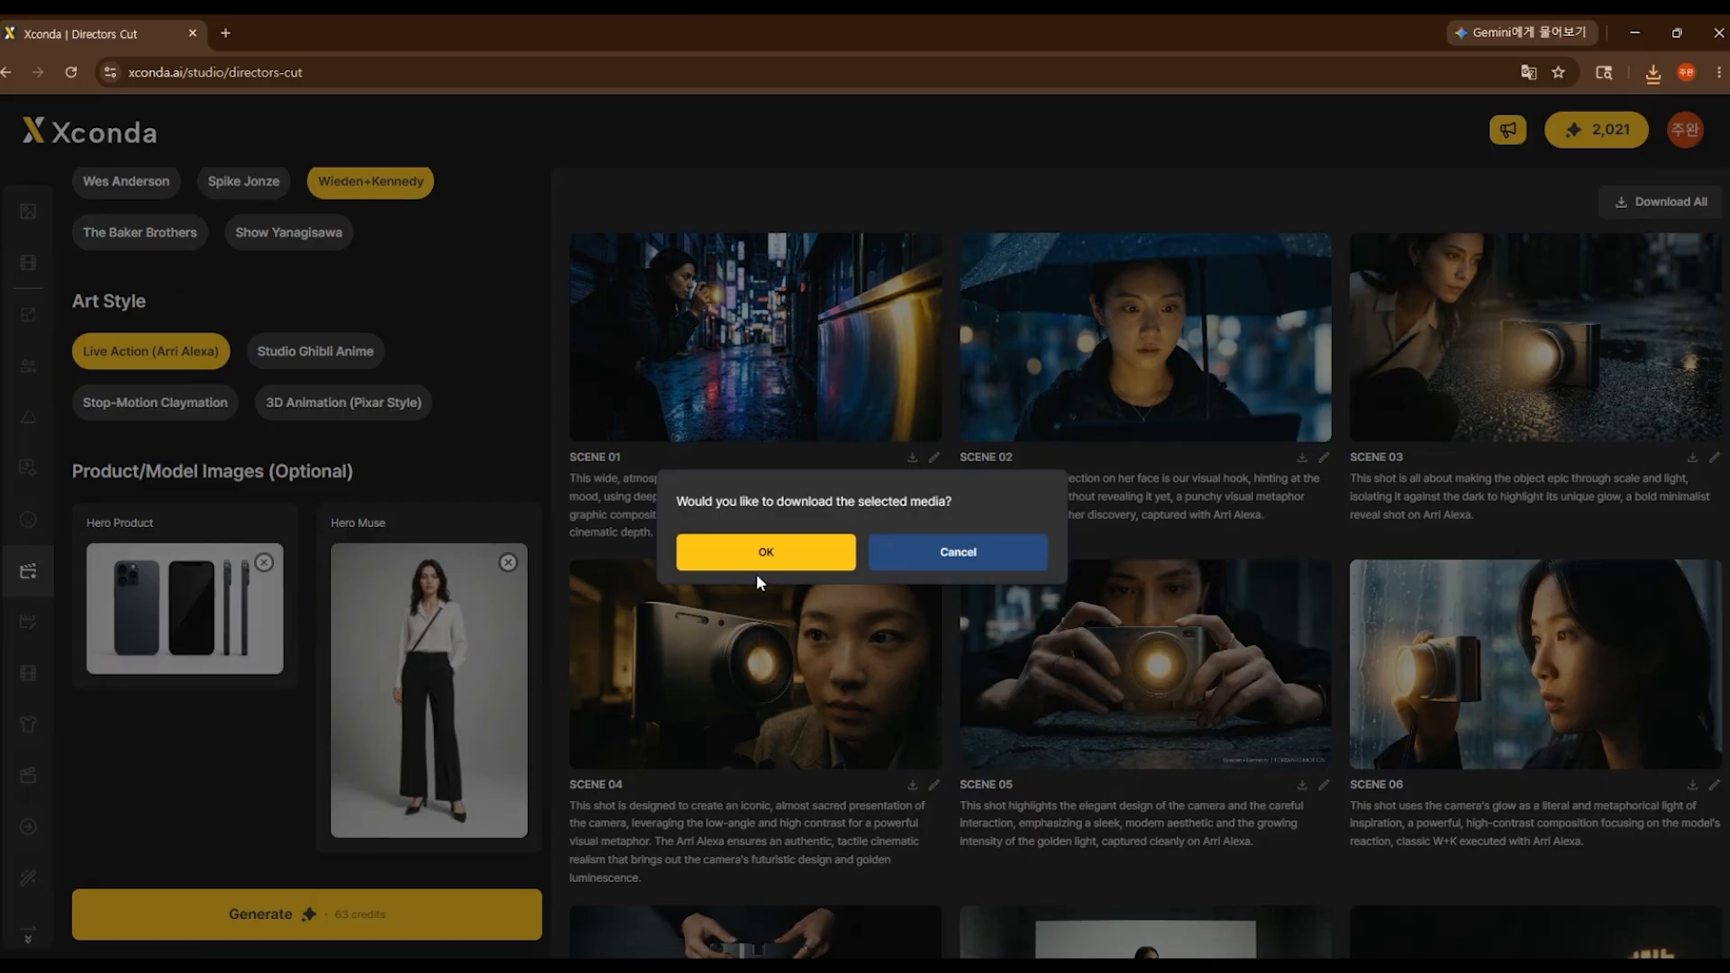
left_click(761, 561)
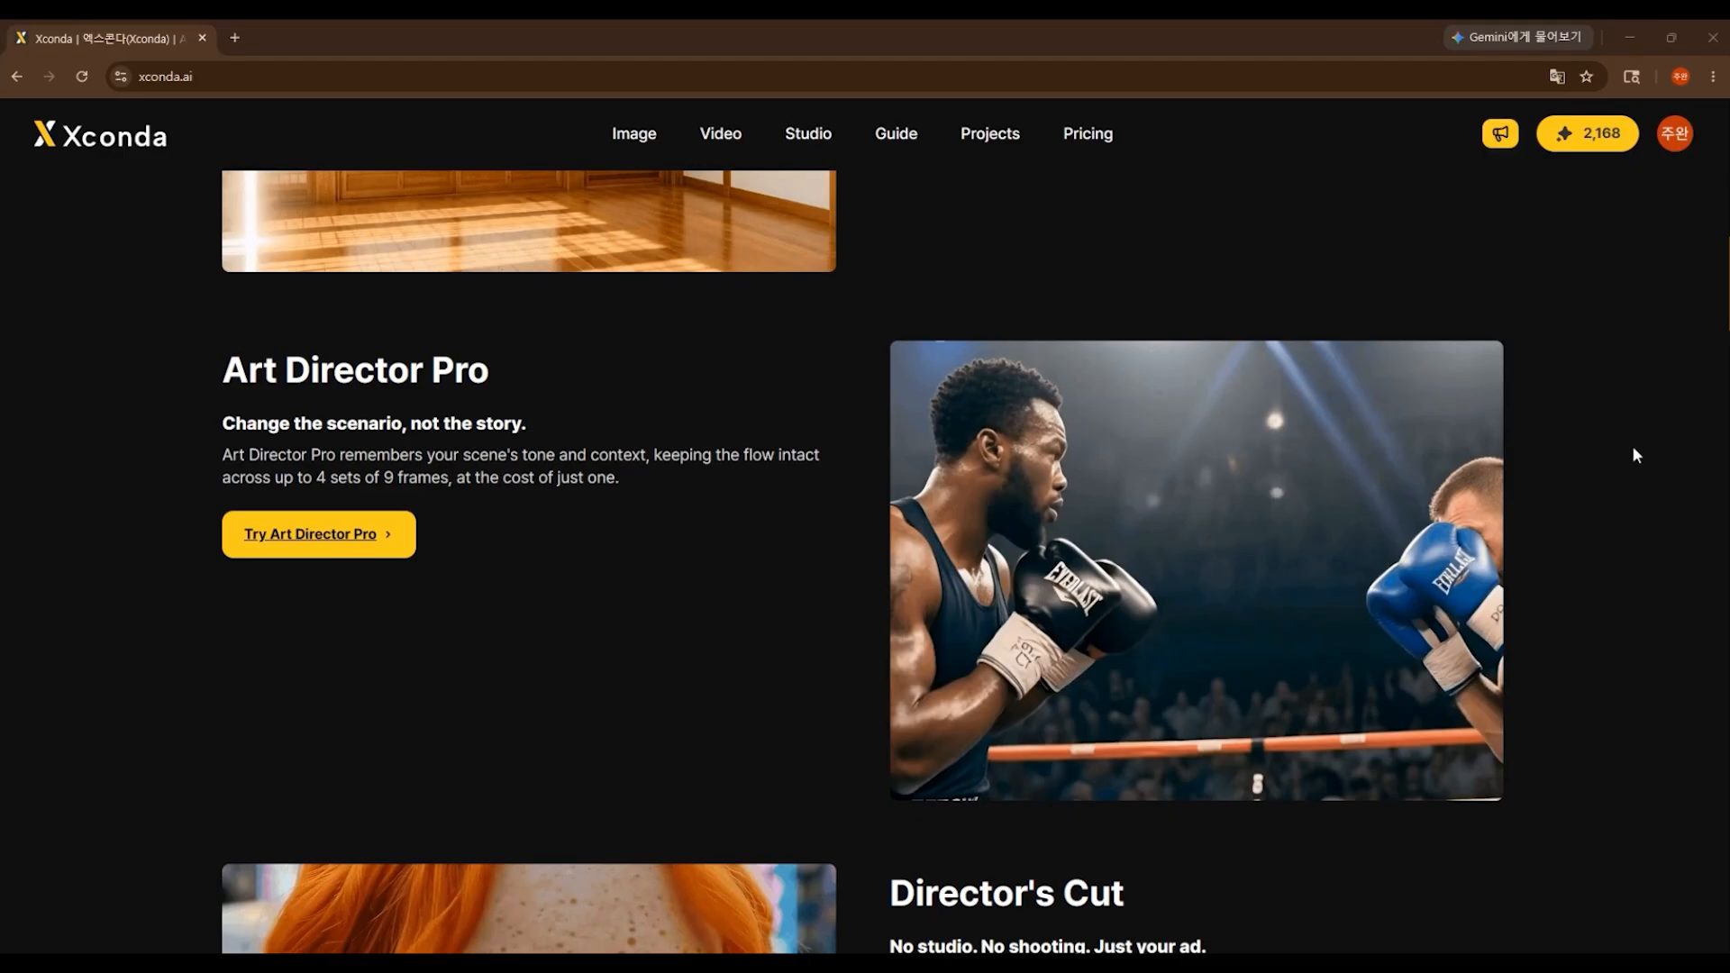
Step: Look over the Art Director Pro tool's settings from the home page and return to the home page
left_click(405, 534)
scroll(445, 495, "down", 8)
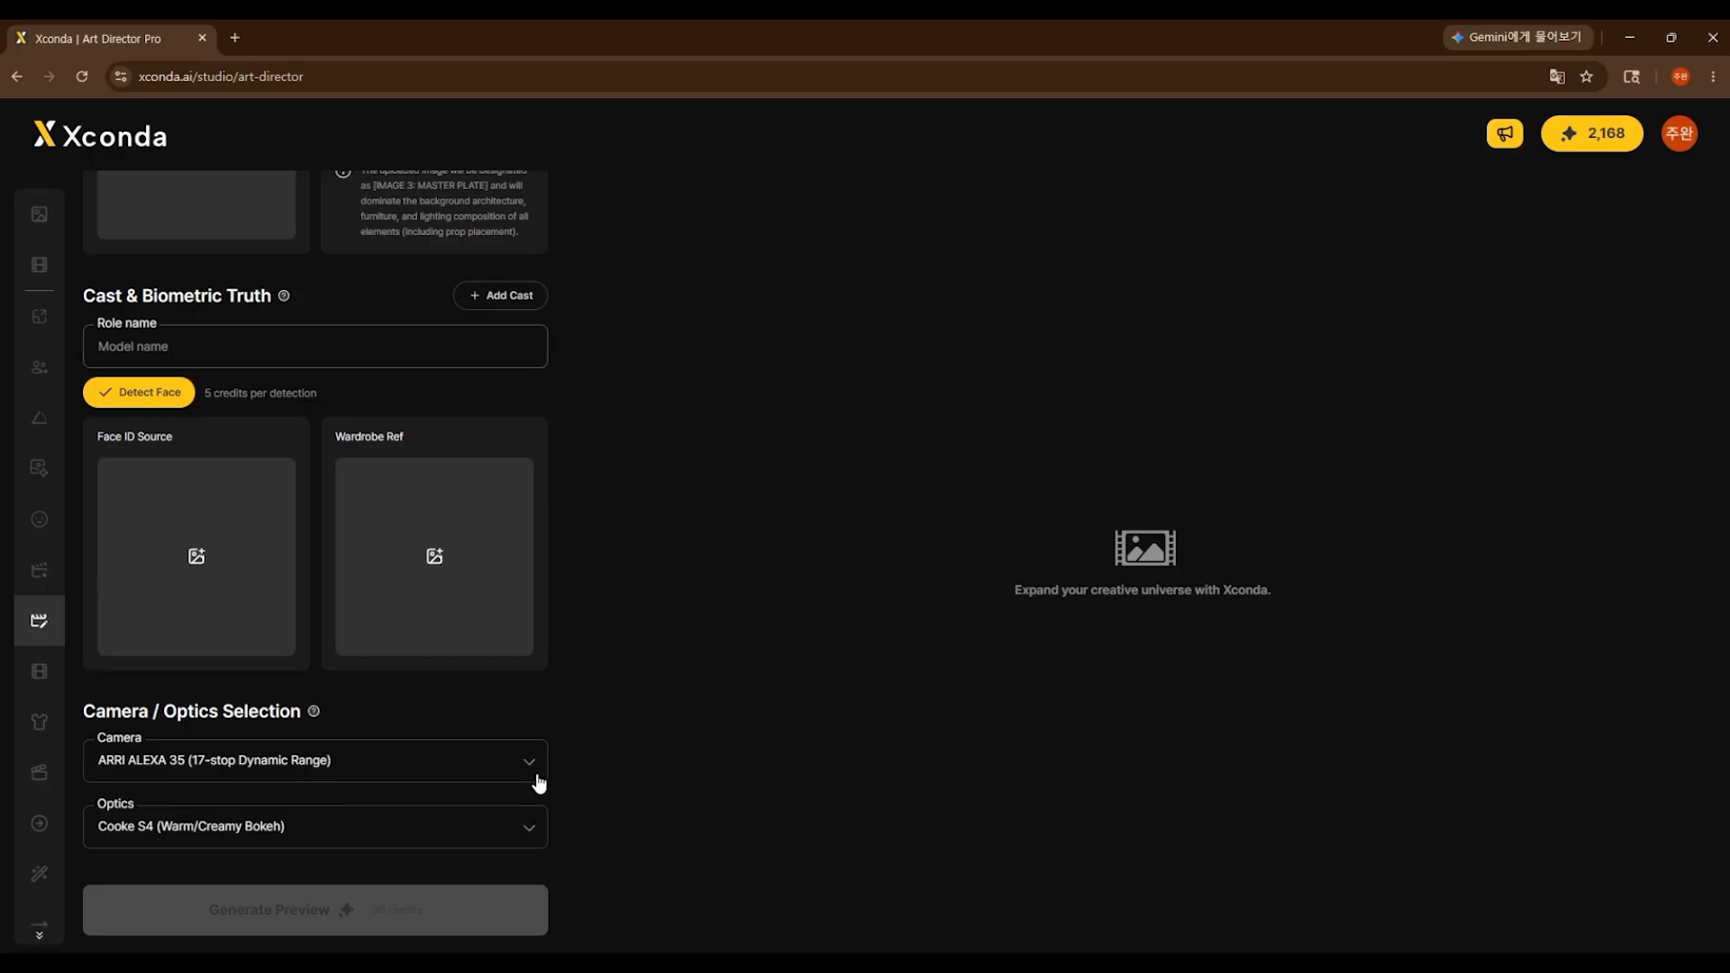
left_click(159, 152)
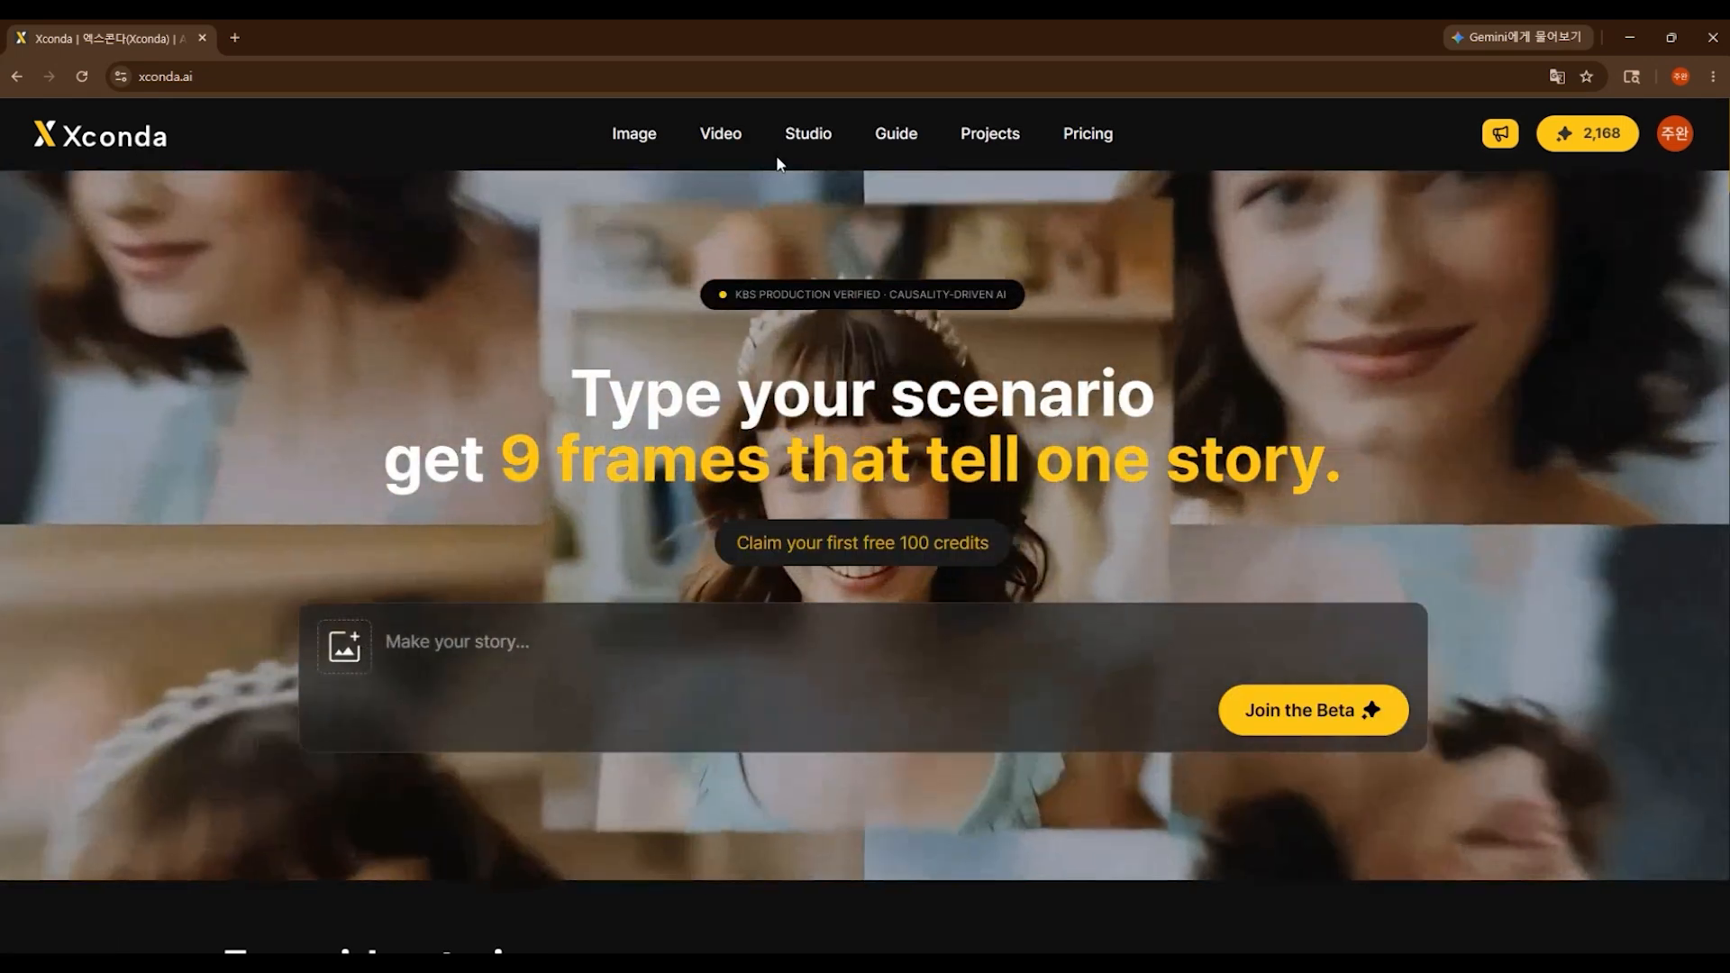
Step: Open Art Director Pro from the Studio's Storyboard category, try its image engines and select ATMOSPHERE FOCUS
left_click(793, 153)
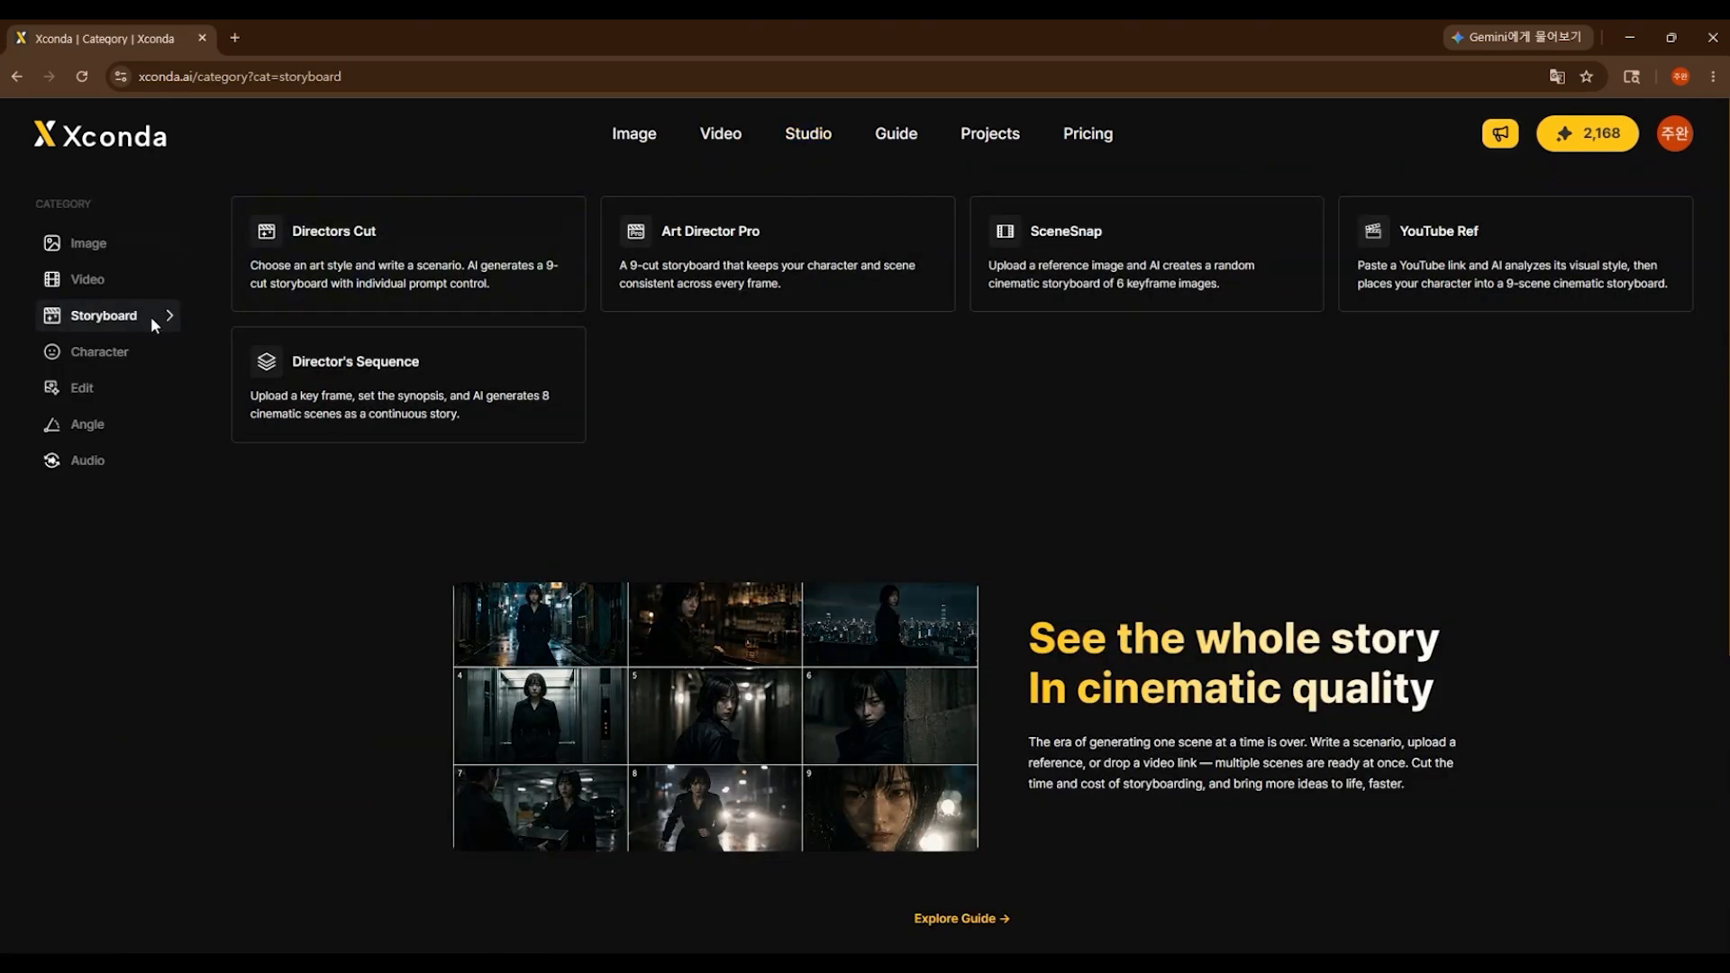
left_click(718, 272)
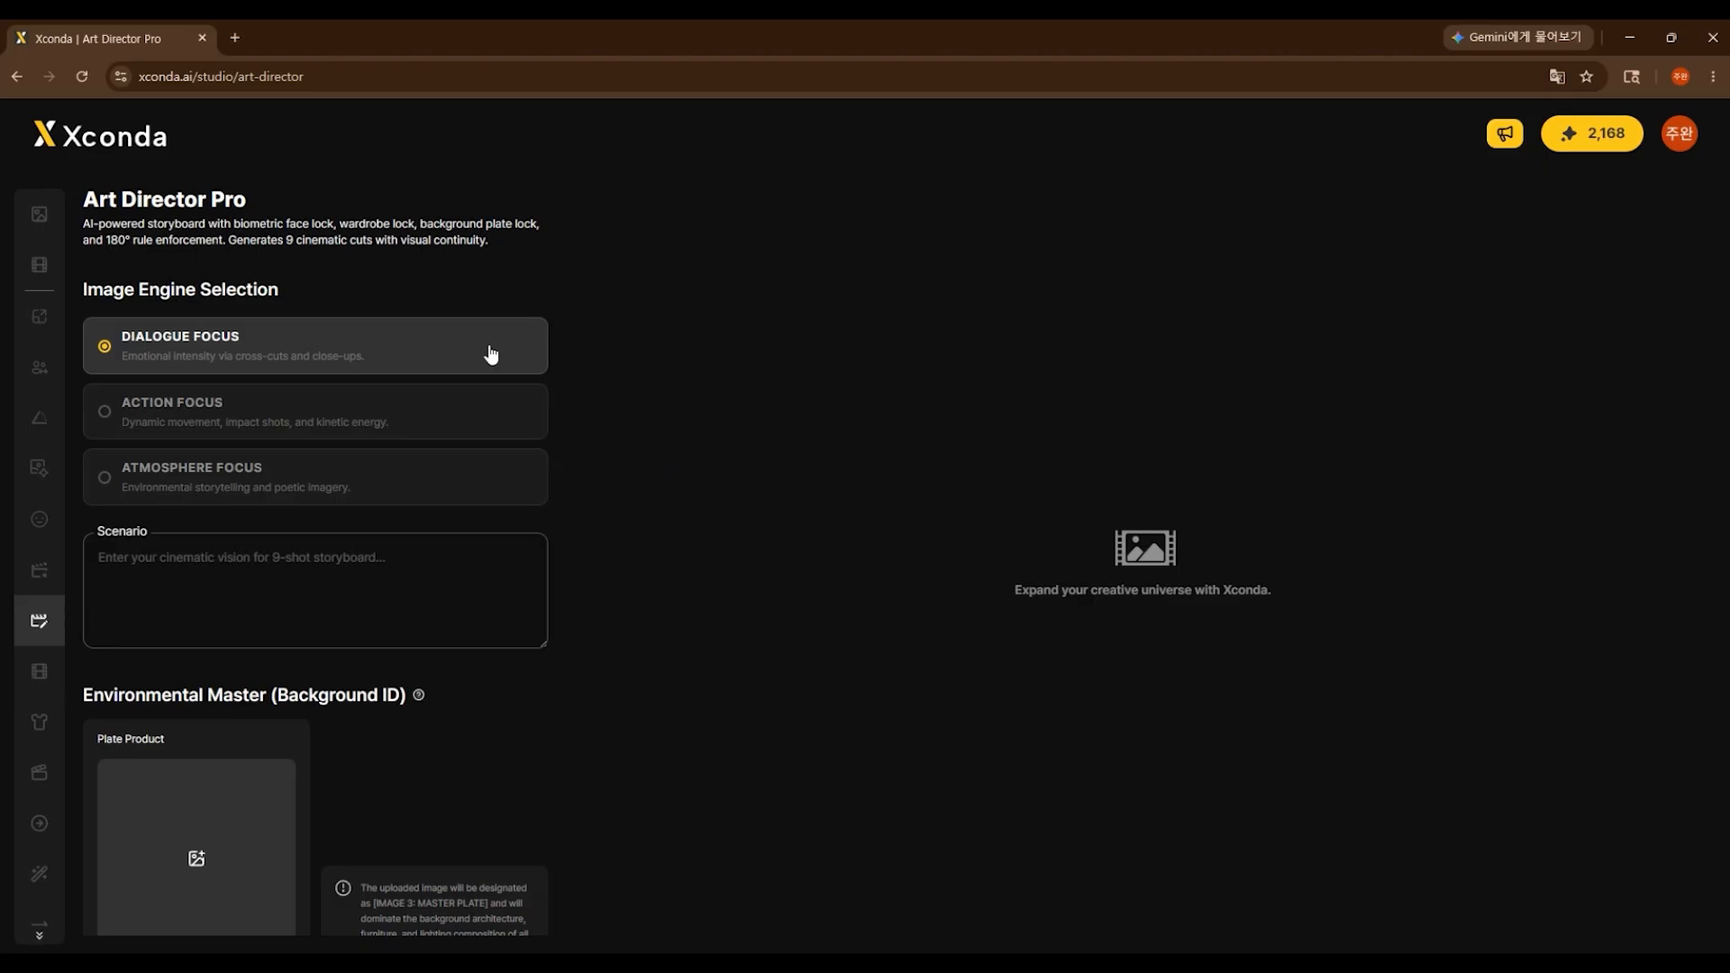
left_click(477, 425)
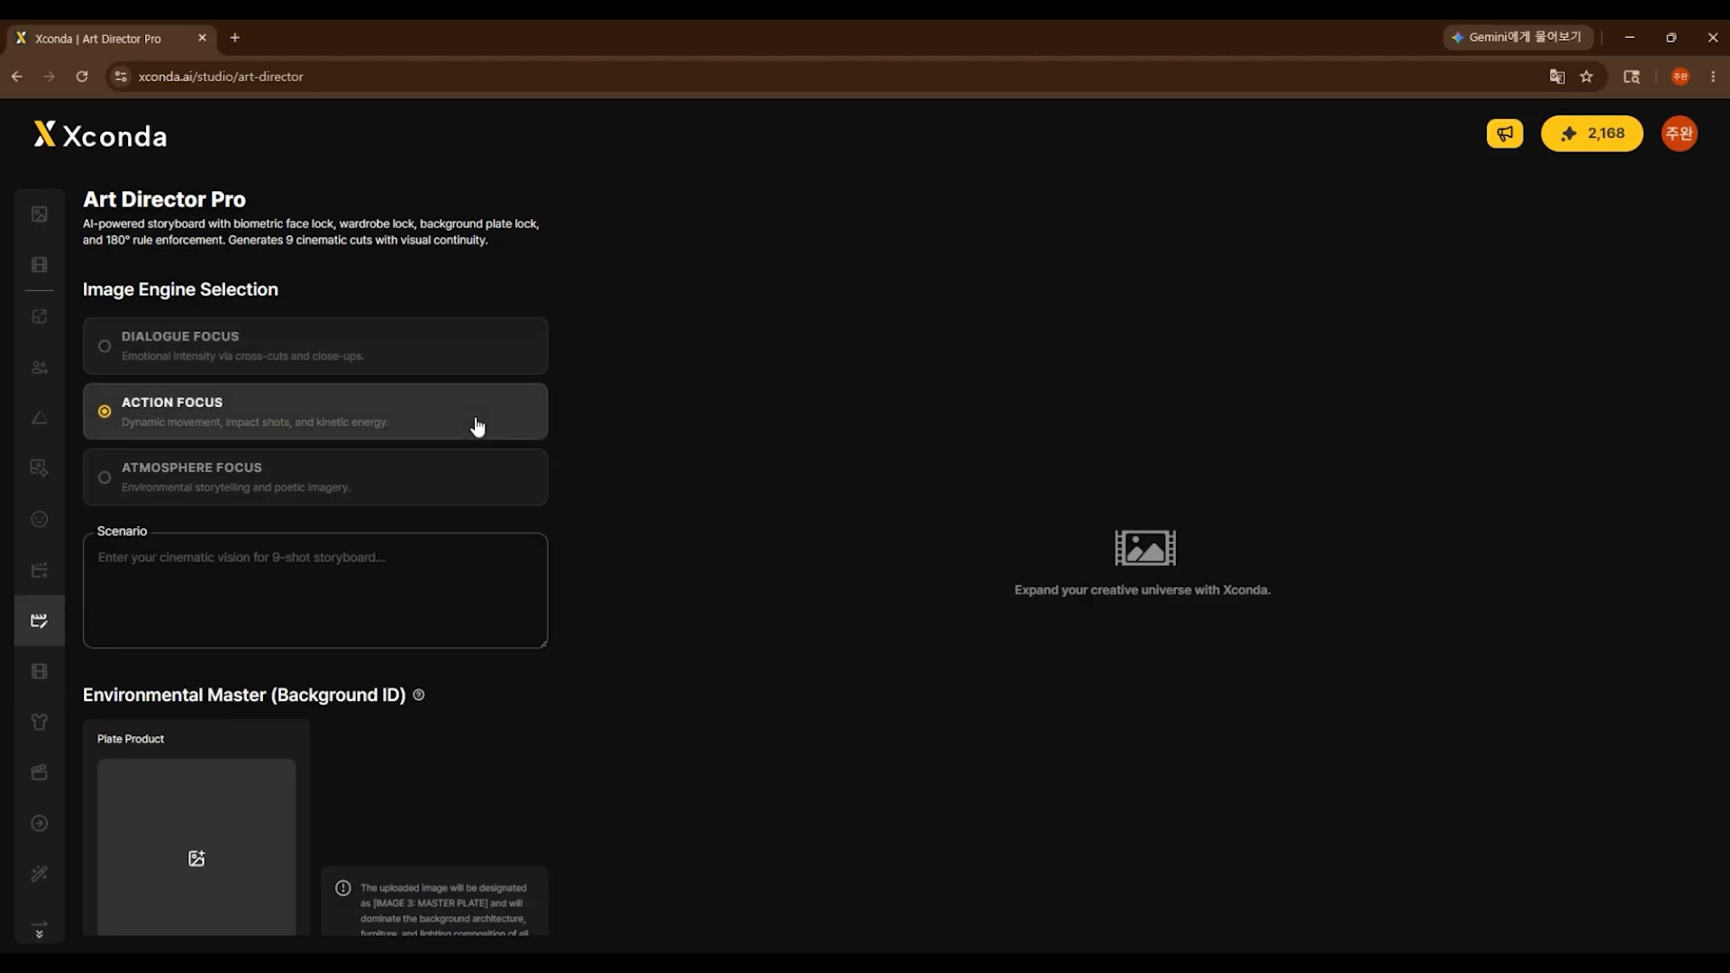
left_click(468, 504)
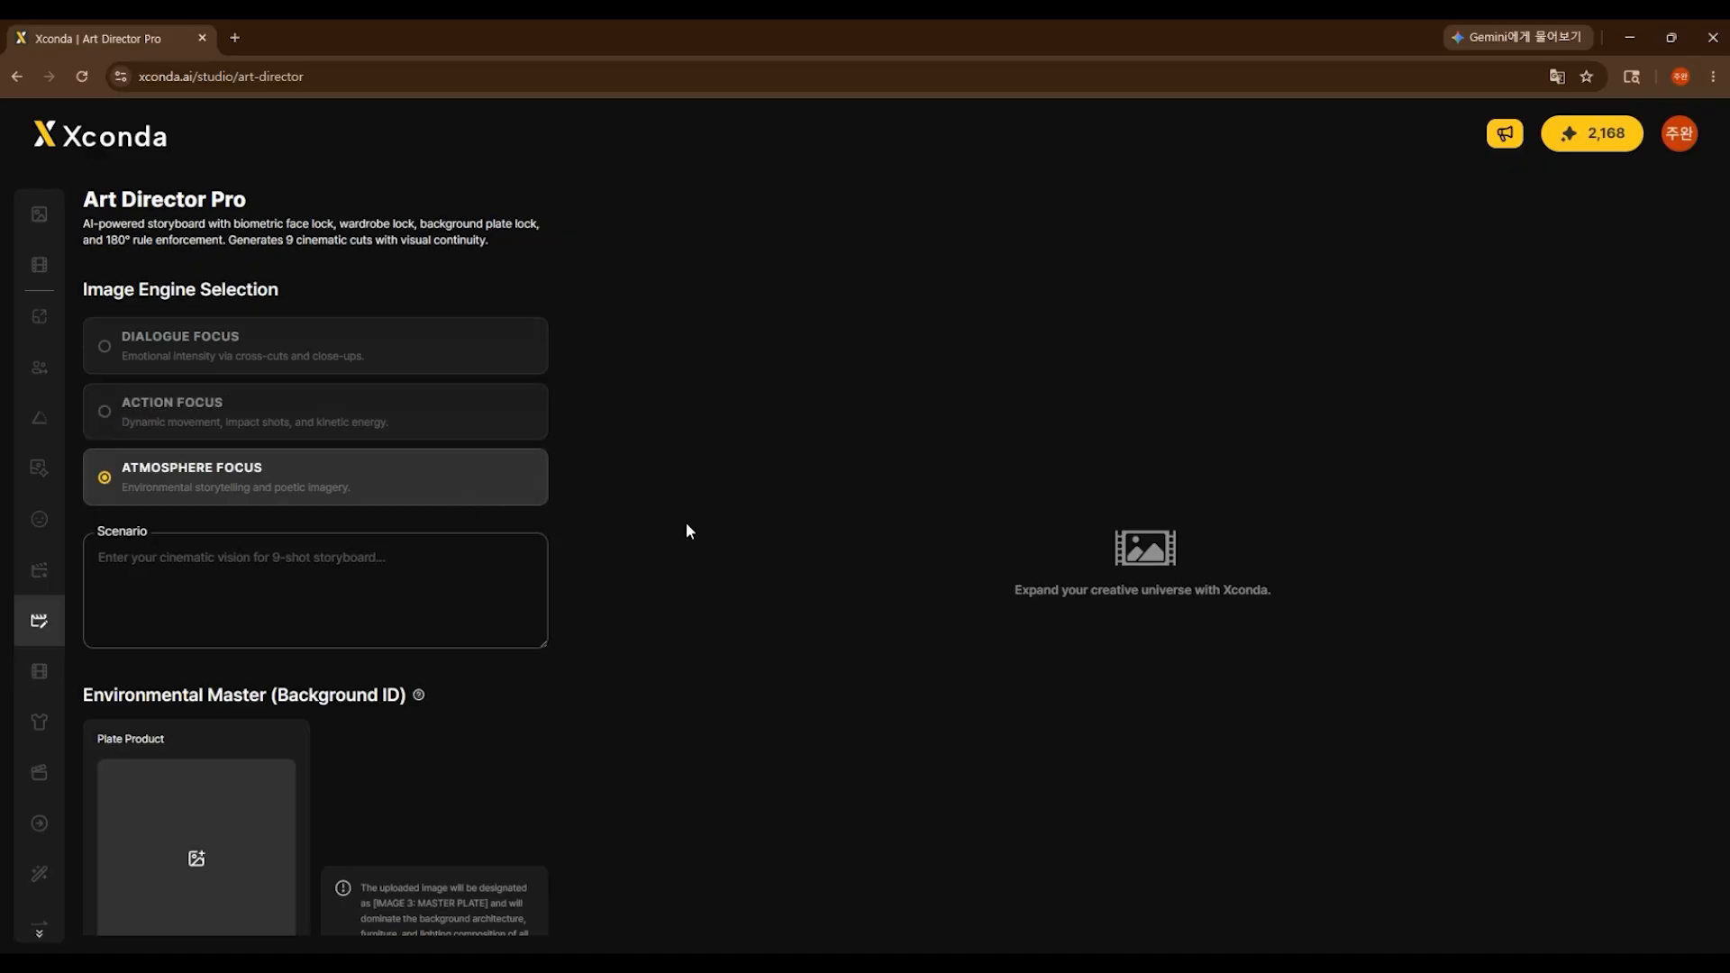
Step: Enter the scenario "A wizard in a fantasy world fights against an unknown monster."
left_click(341, 592)
type("A wizard")
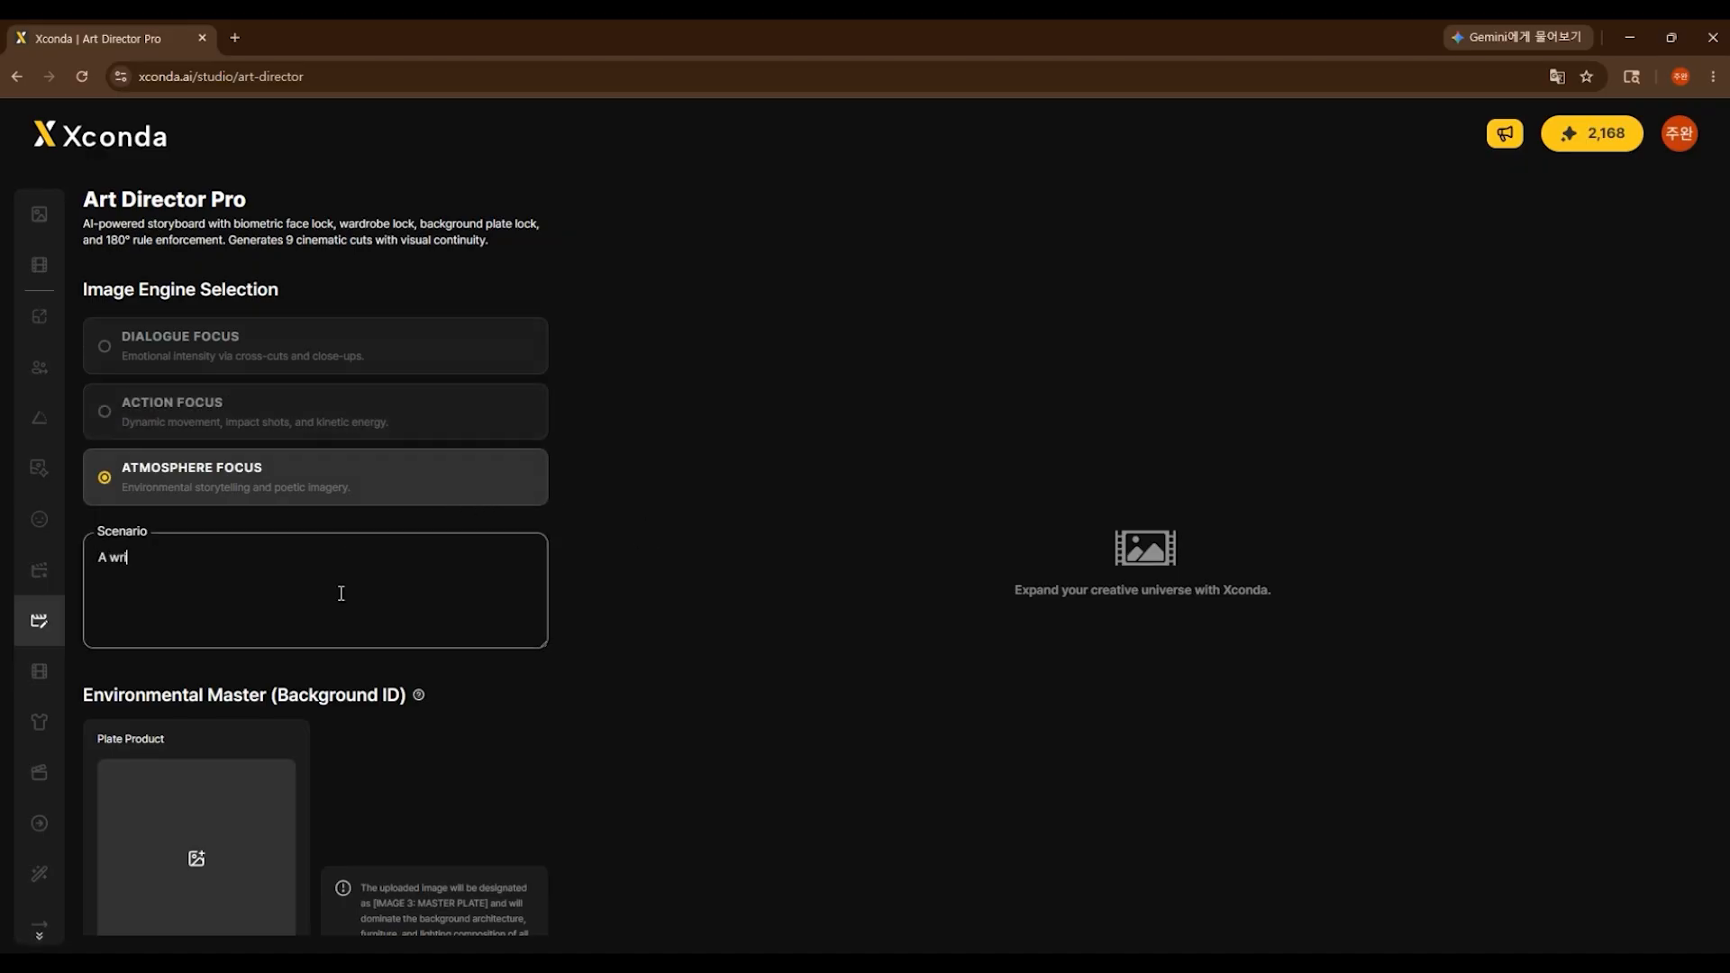
type(" in a fantasy world fights a")
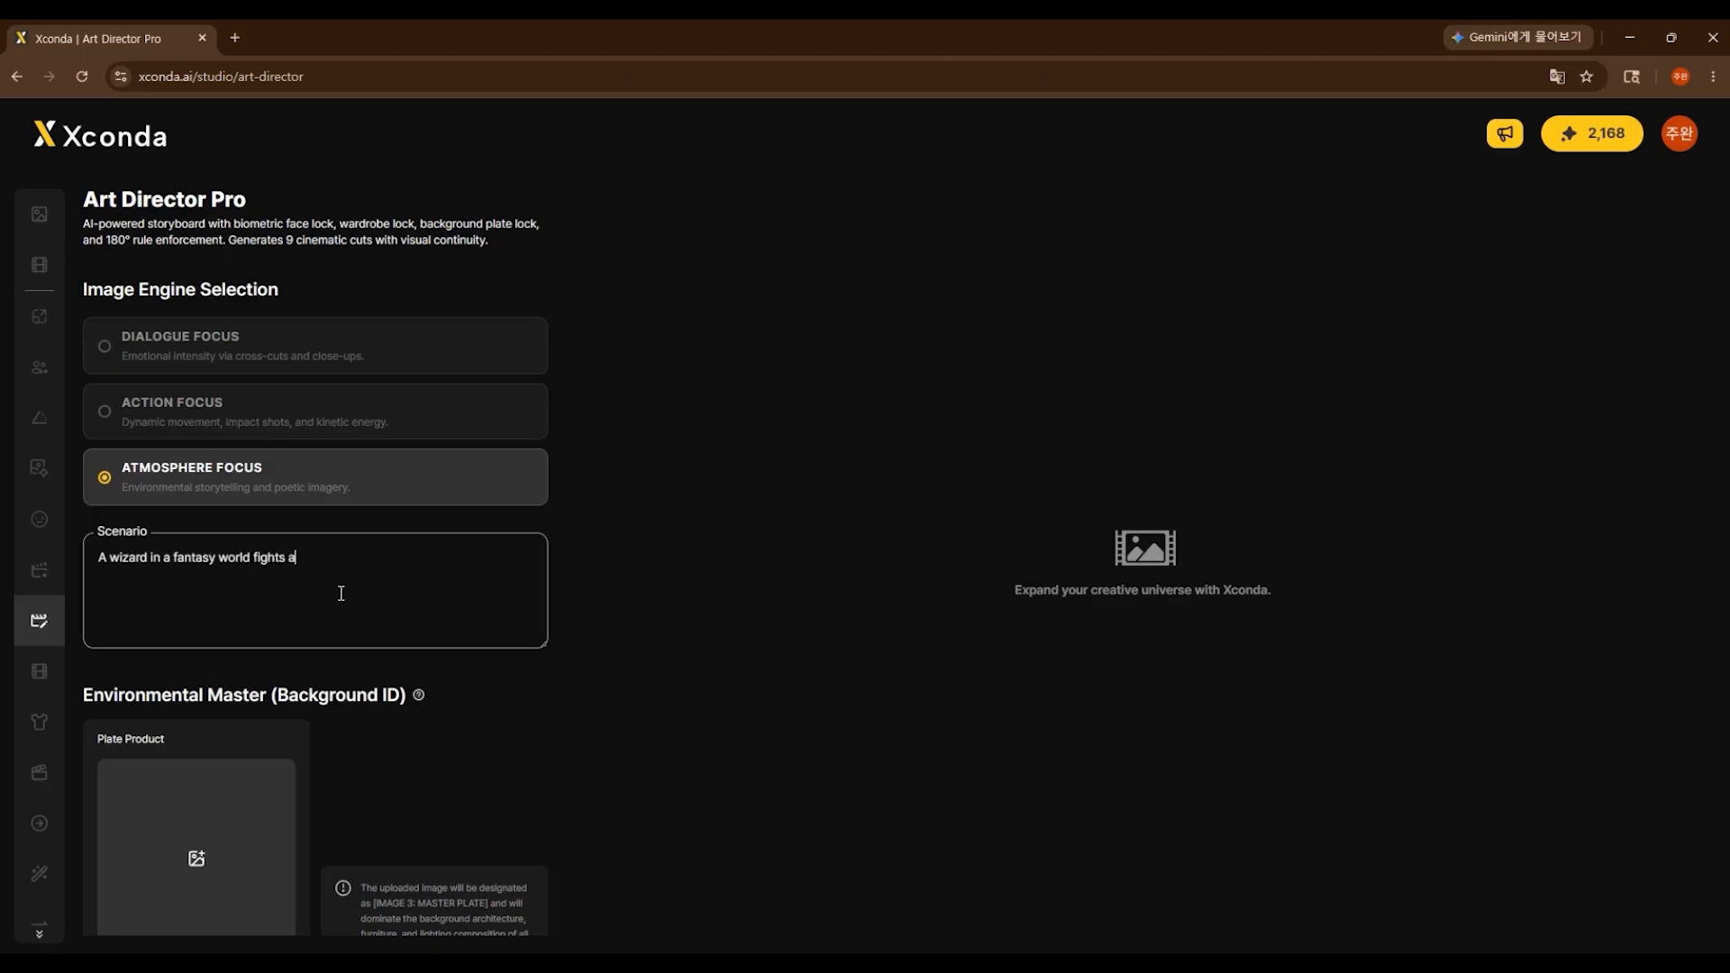
type("gainst an unknown monster.")
Step: Upload the dark blue misty landscape image as the Plate Product of the Environmental Master background
scroll(520, 613, "down", 5)
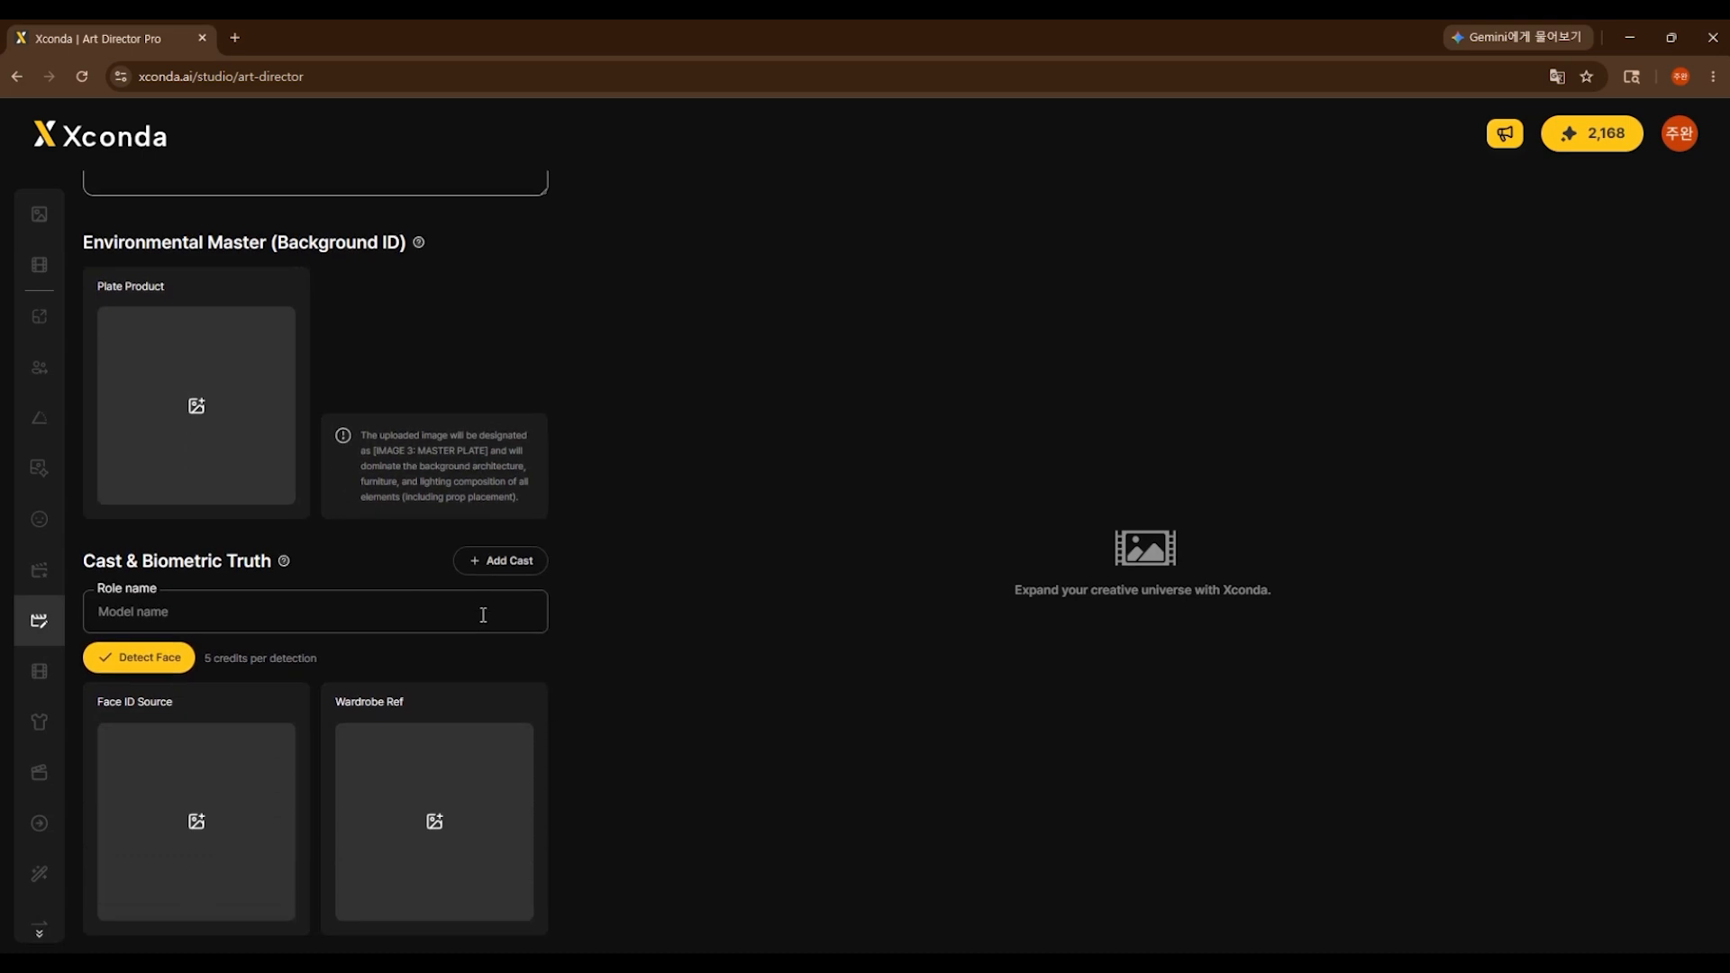
key("alt+Tab")
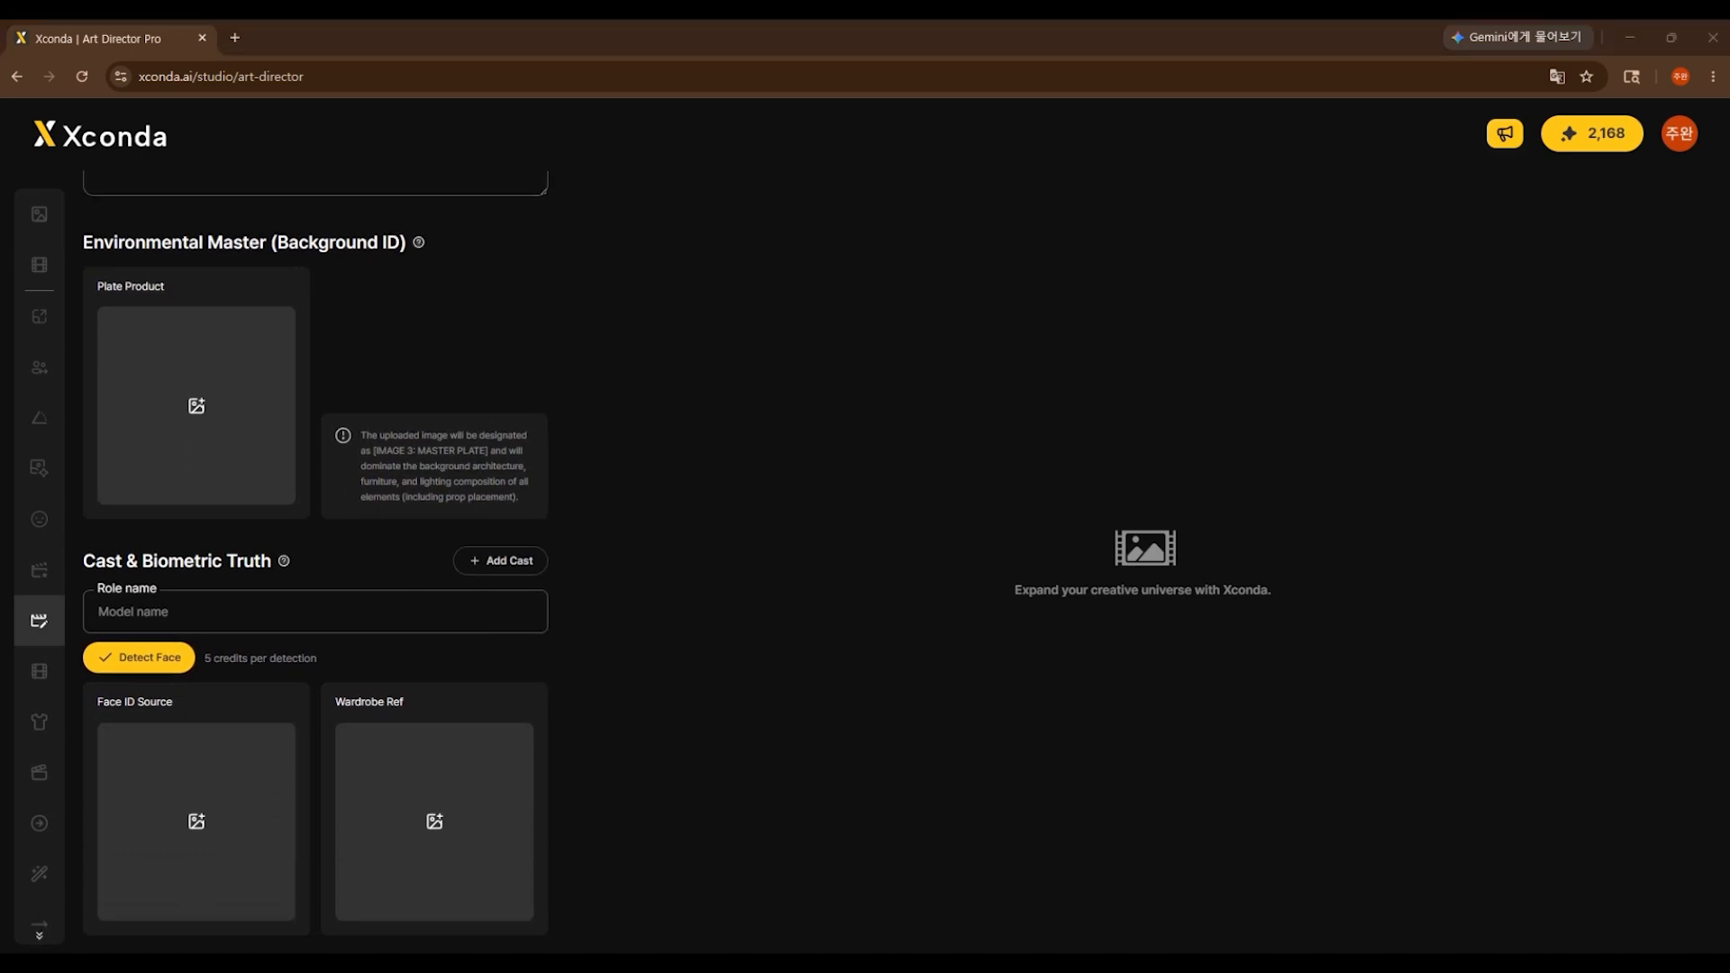
left_click_drag(0, 387, 197, 382)
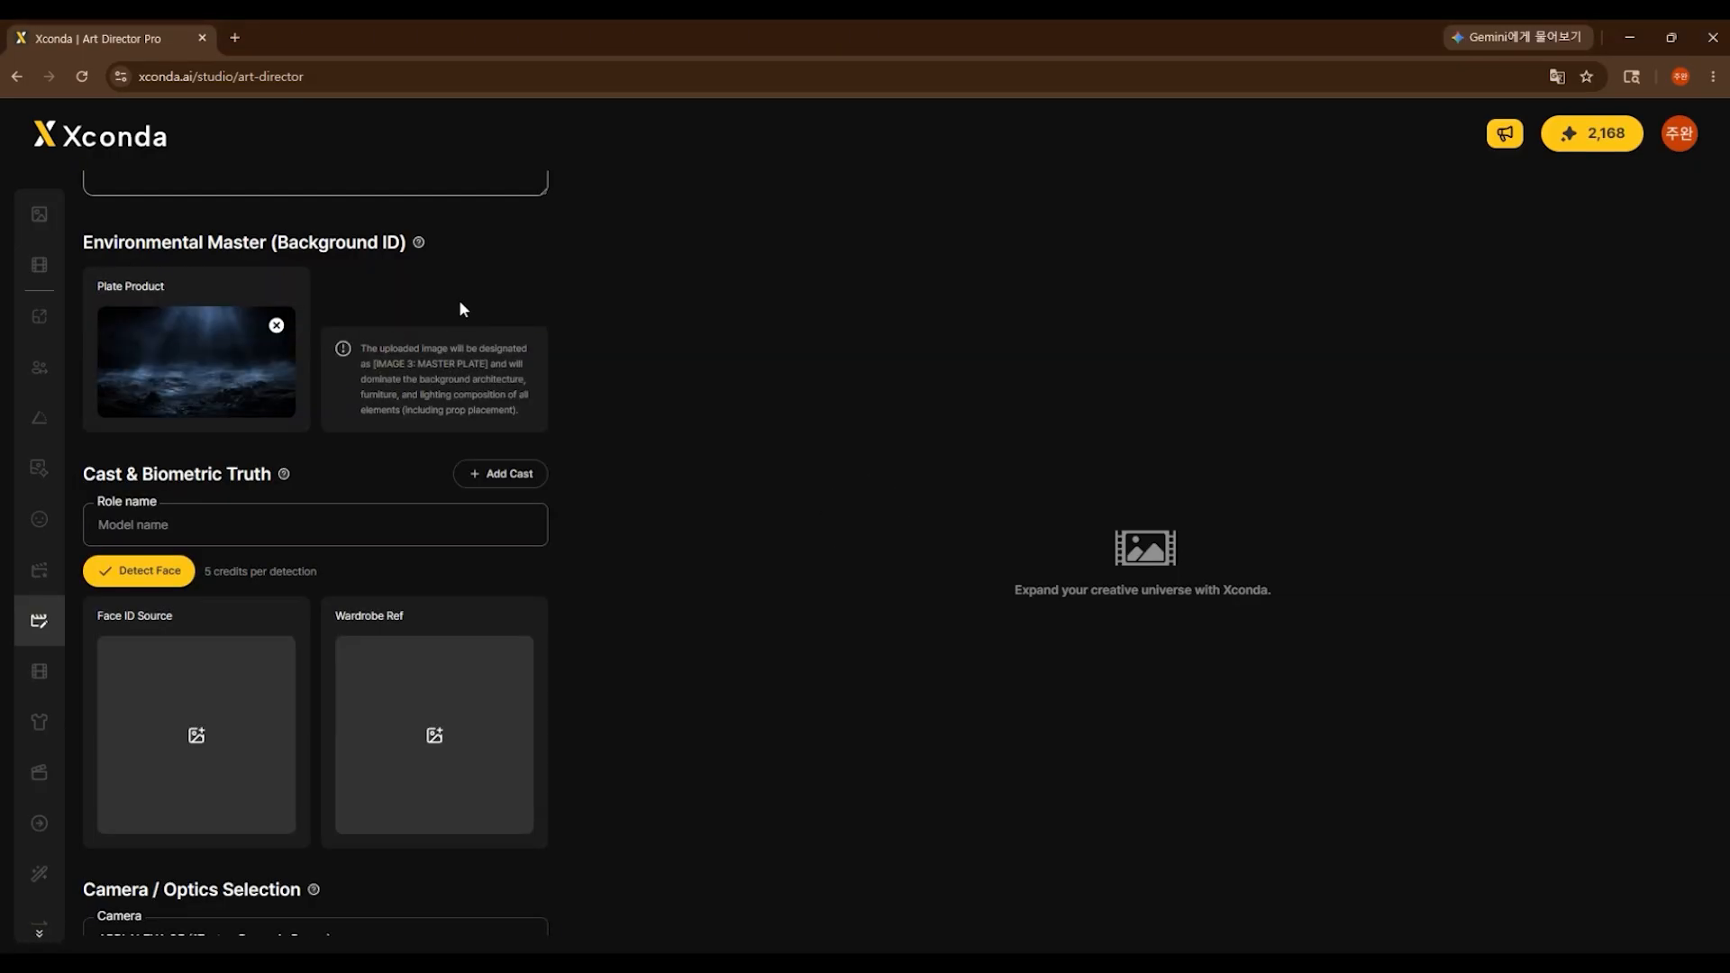
Step: Name the cast role Wizard and add the white-haired man's portrait as Face ID Source and the blue robe as Wardrobe Ref
scroll(455, 324, "down", 2)
left_click(443, 341)
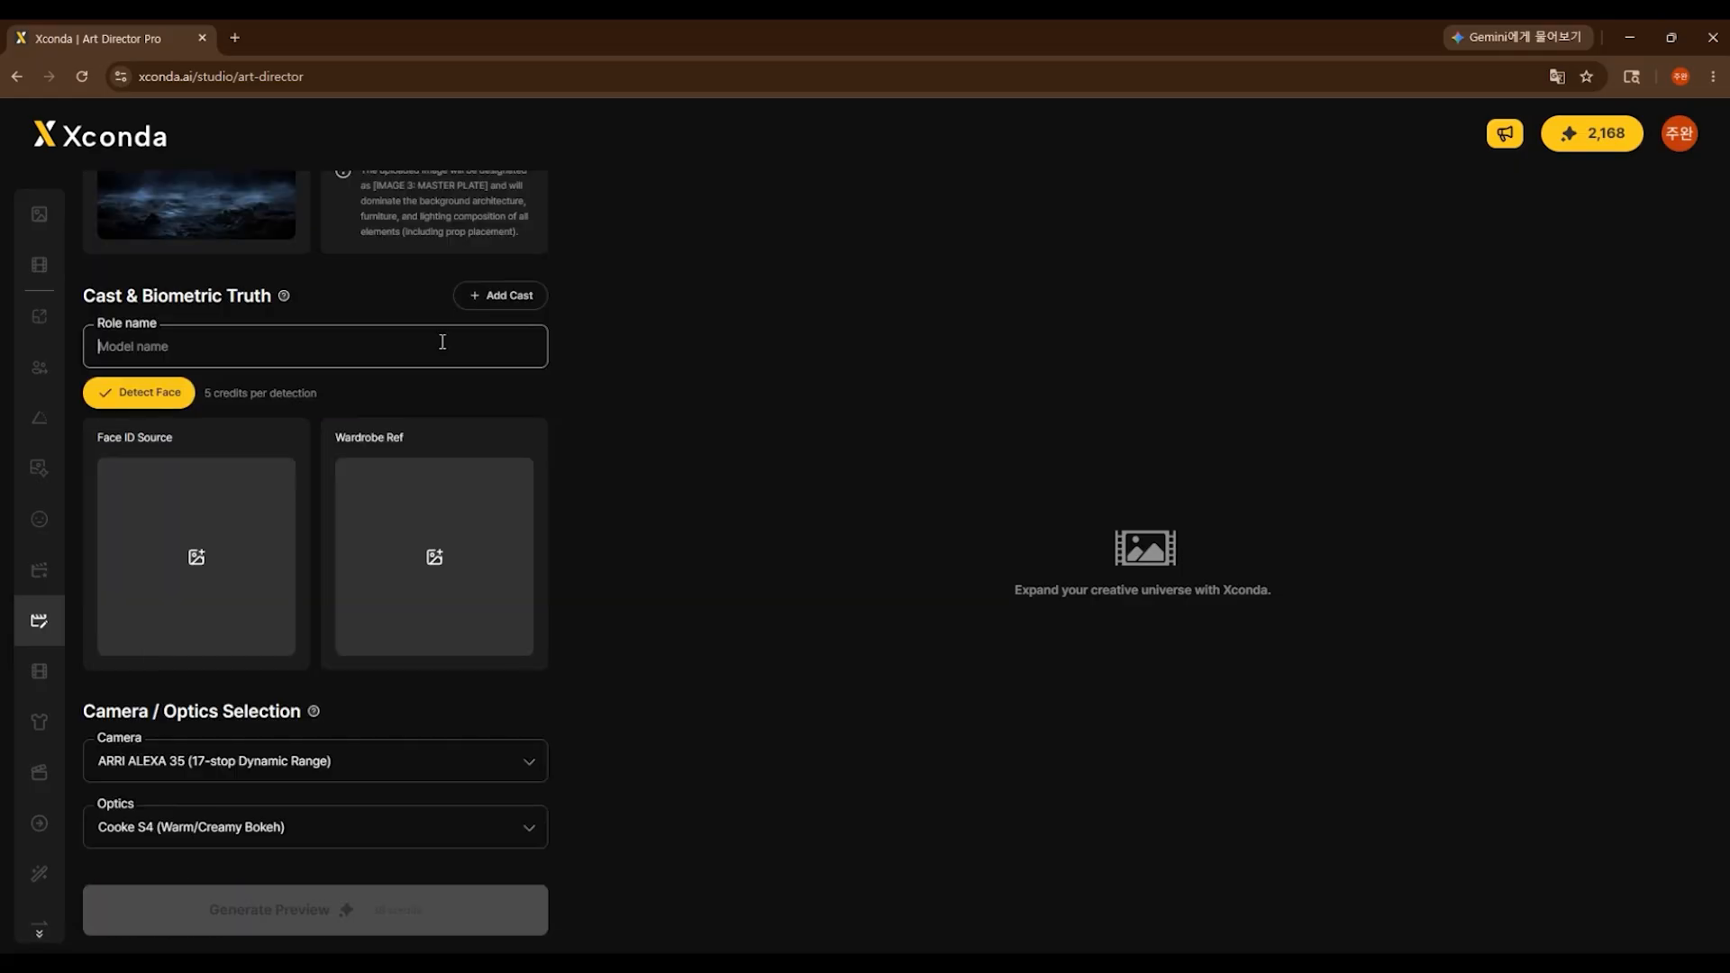
type("Wizard")
left_click_drag(443, 342, 149, 608)
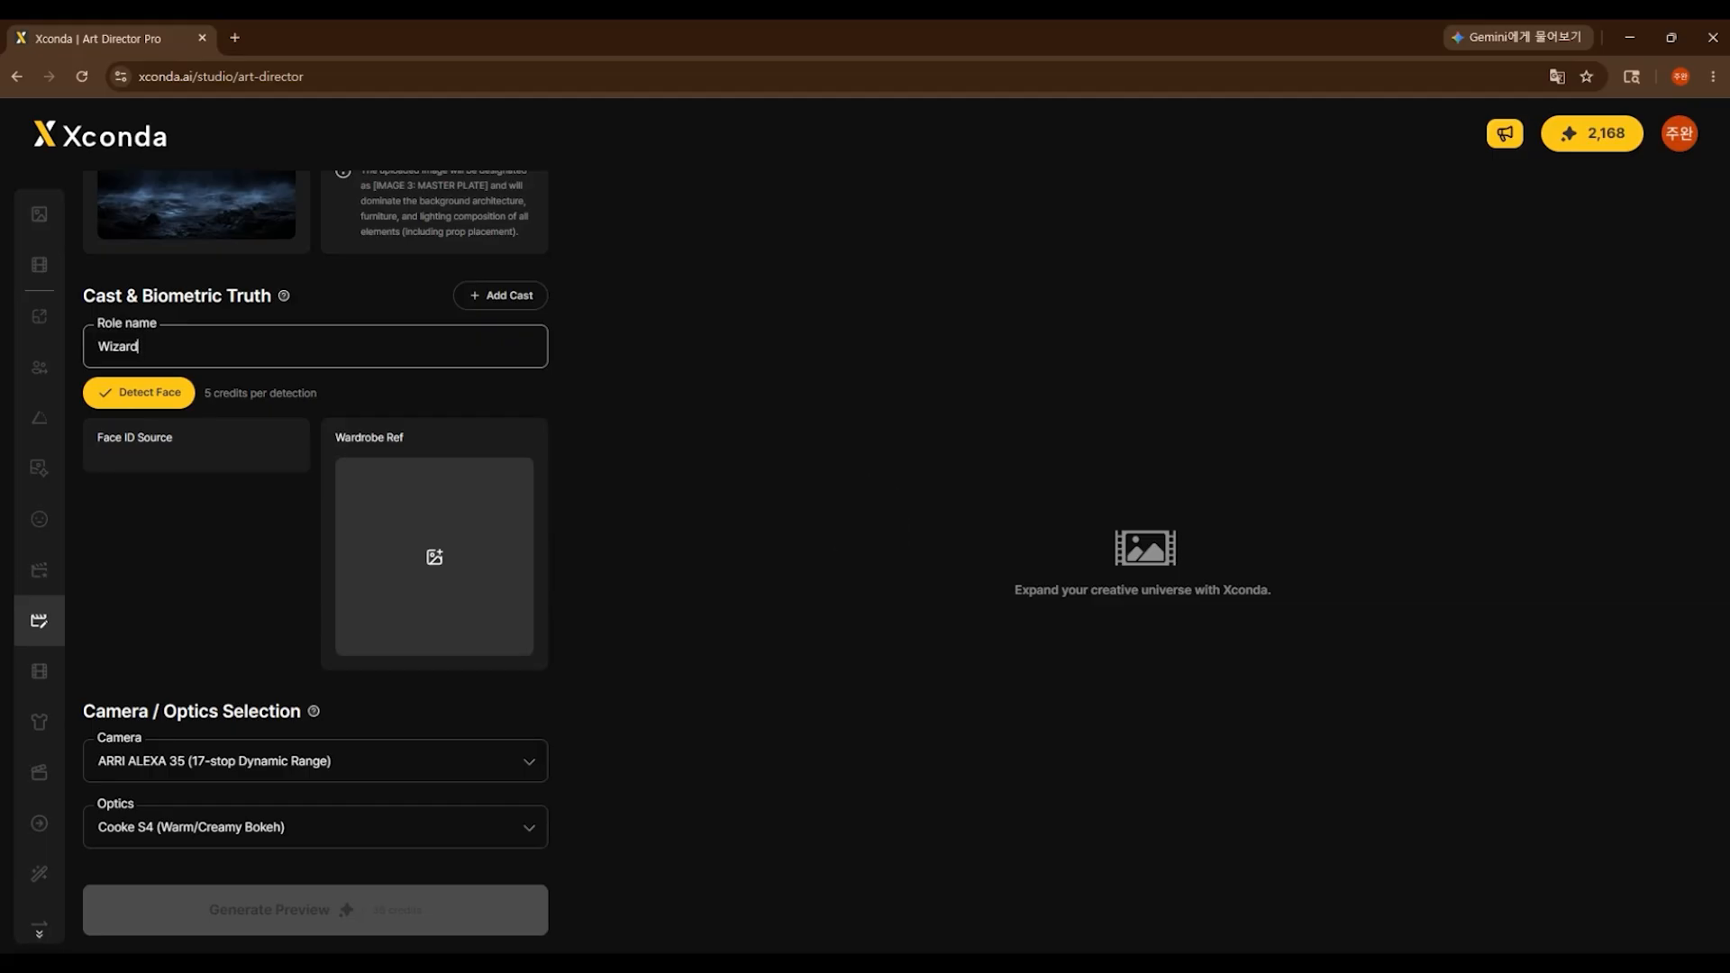
left_click_drag(320, 649, 465, 604)
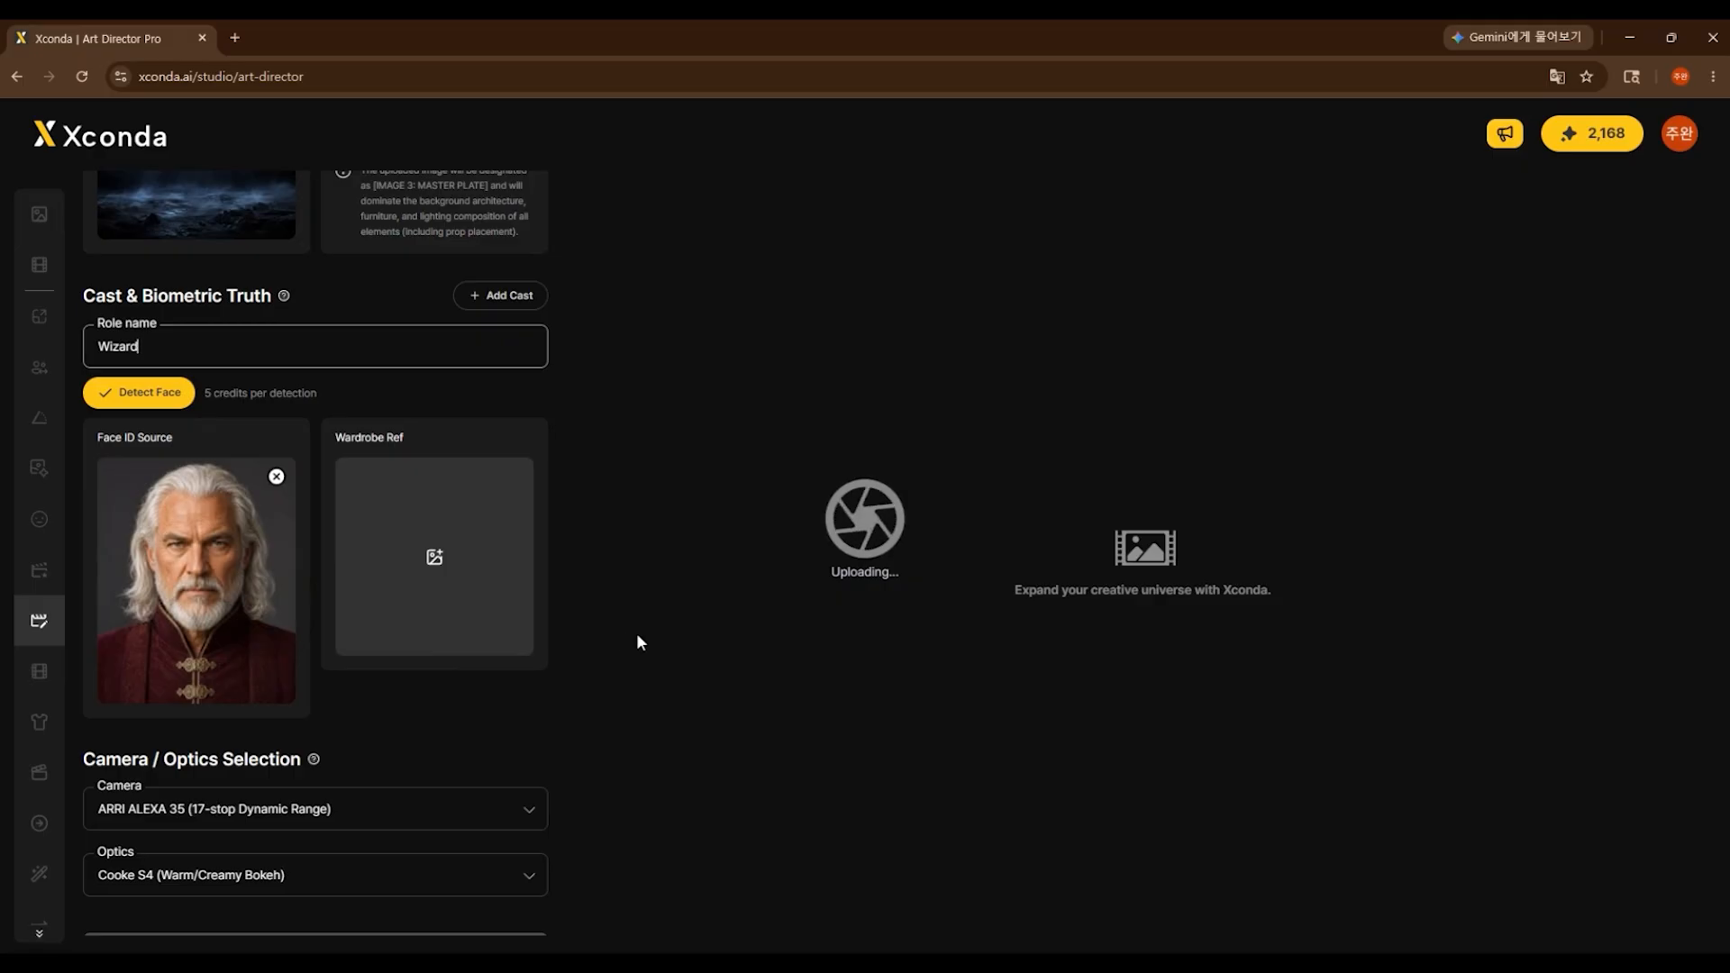
Step: Run face detection for the Wizard cast member and set the optics to ARRI Signature Prime (Modern/Clean)
scroll(618, 596, "up", 2)
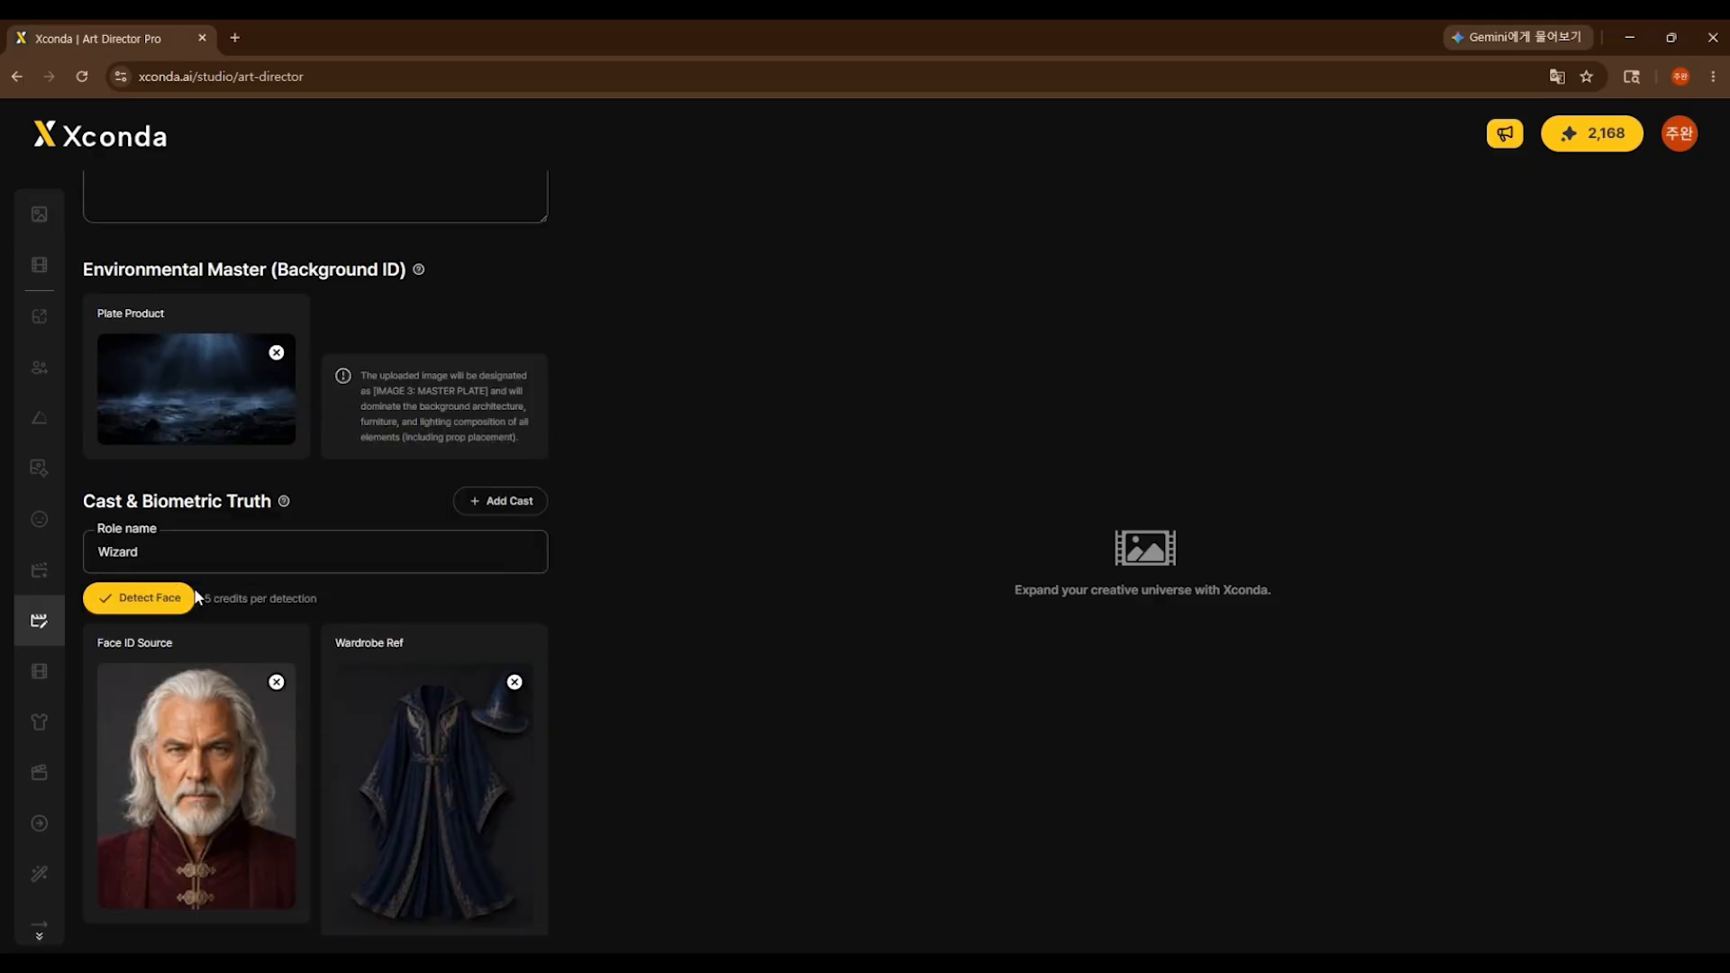
left_click(176, 595)
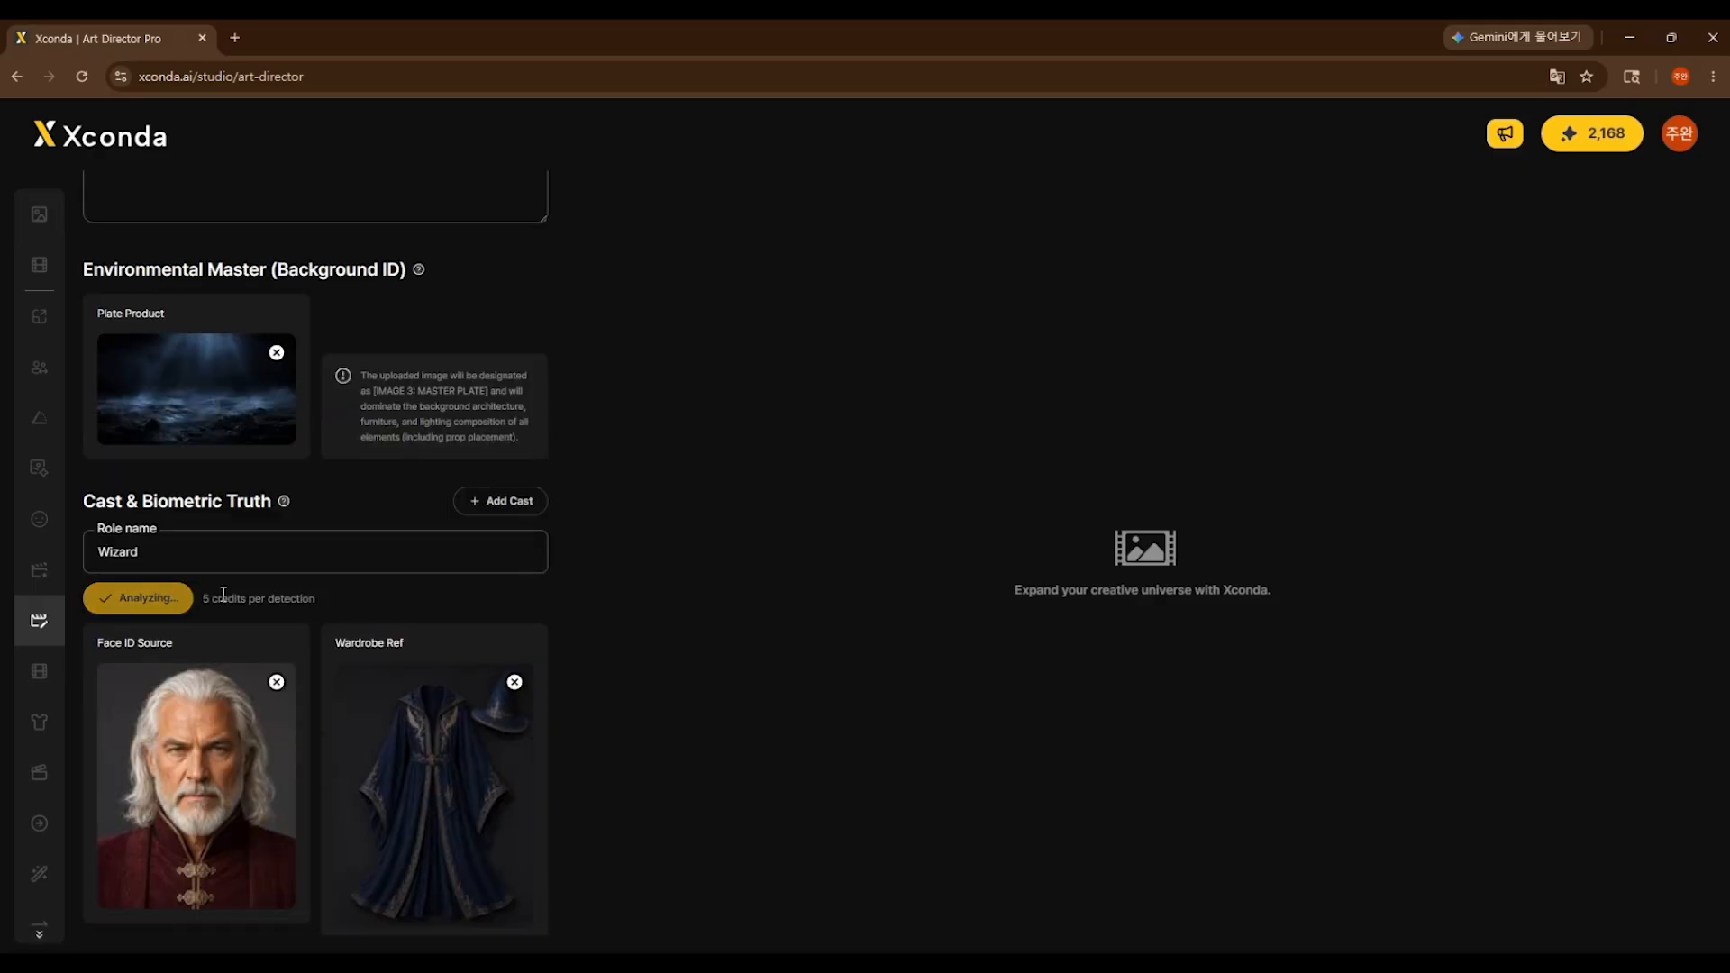
scroll(370, 597, "down", 5)
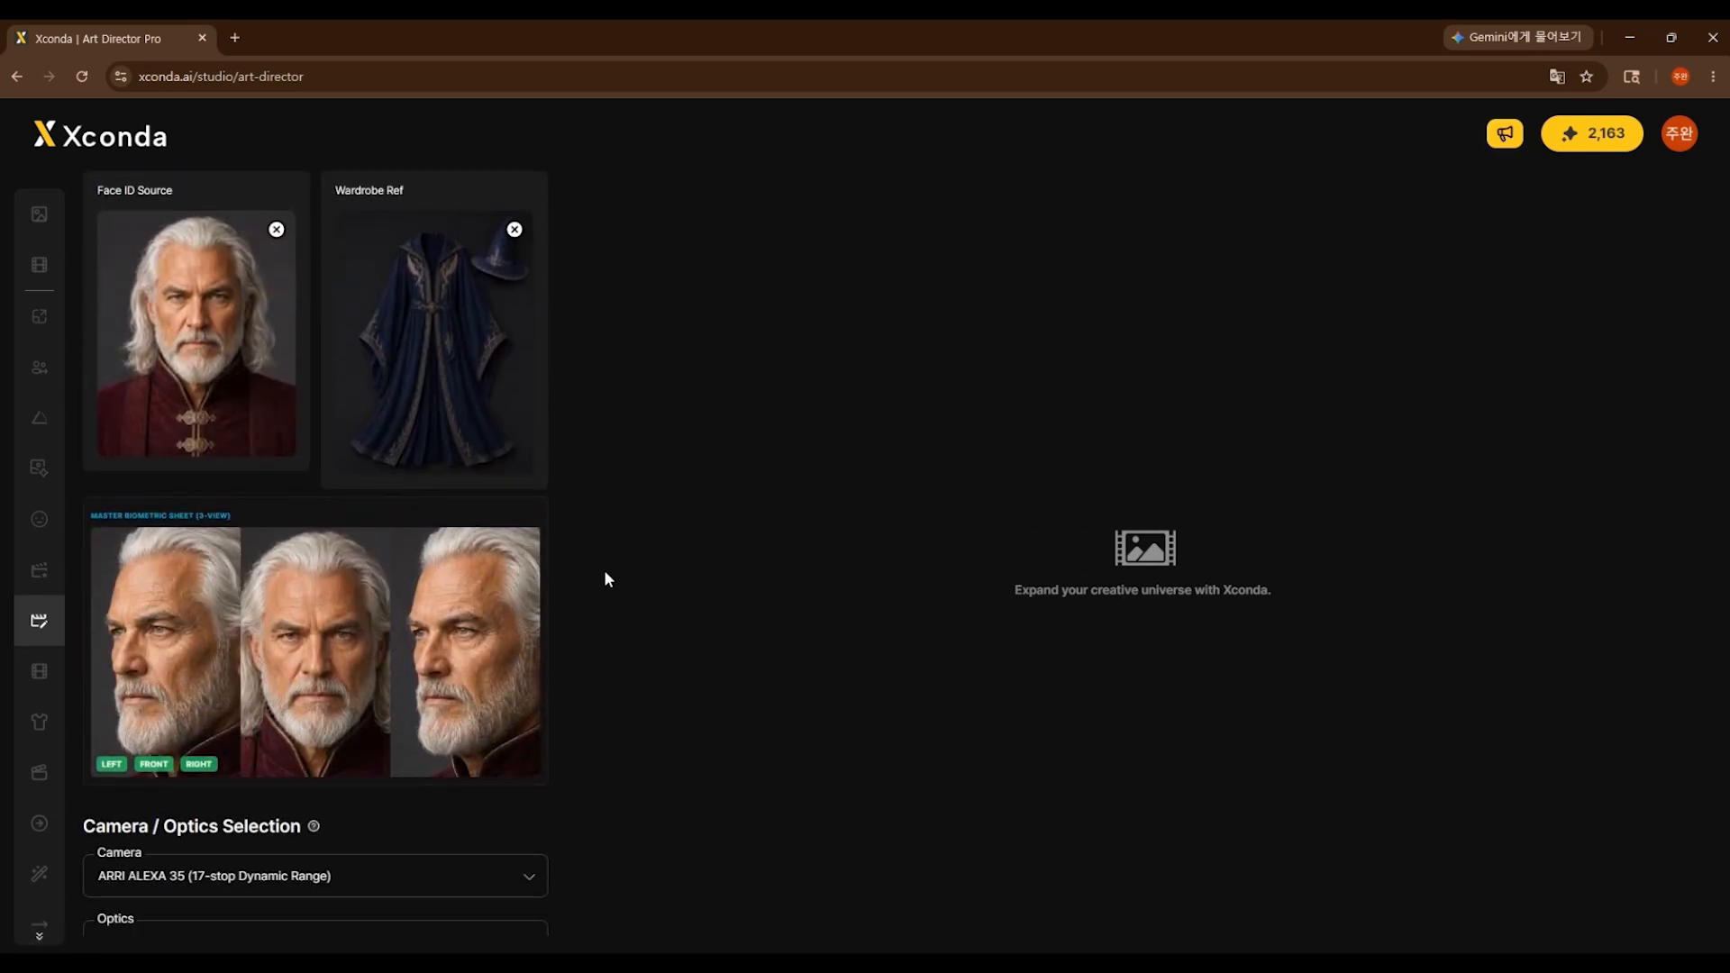
scroll(542, 536, "down", 1)
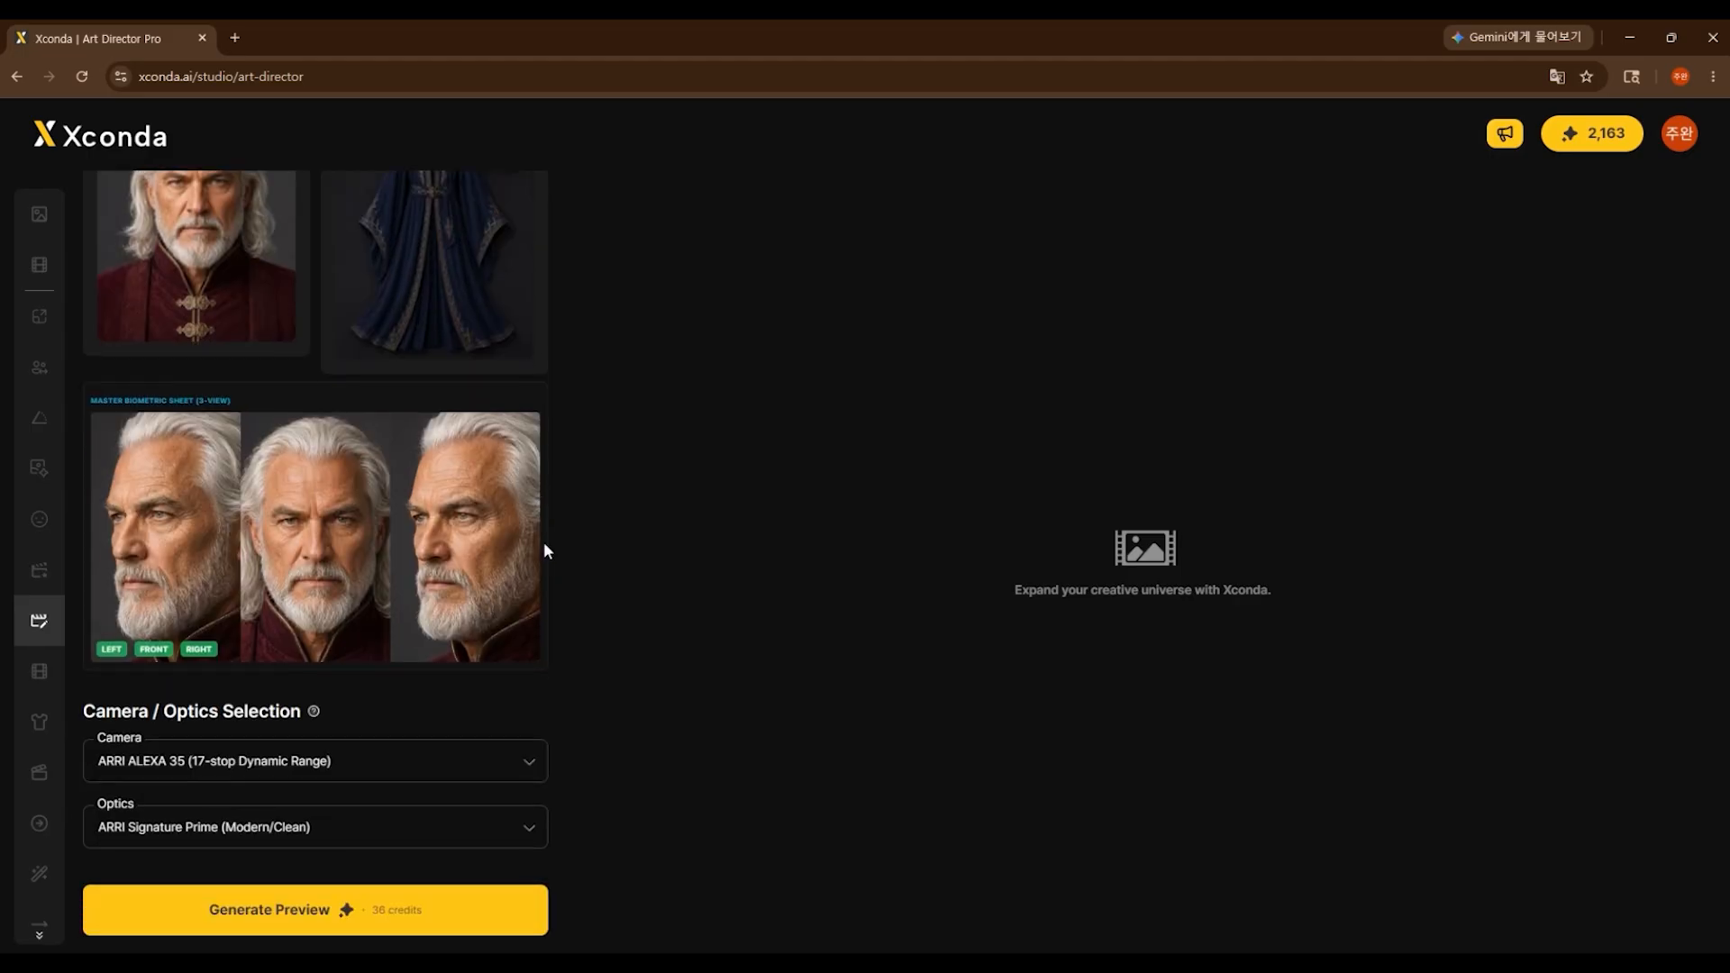
Step: Set the camera to Arriflex 16SR (16mm Film Grain) and the optics to Helios 44-2 (Swirly/Vortex Bokeh), and generate the preview
left_click(481, 773)
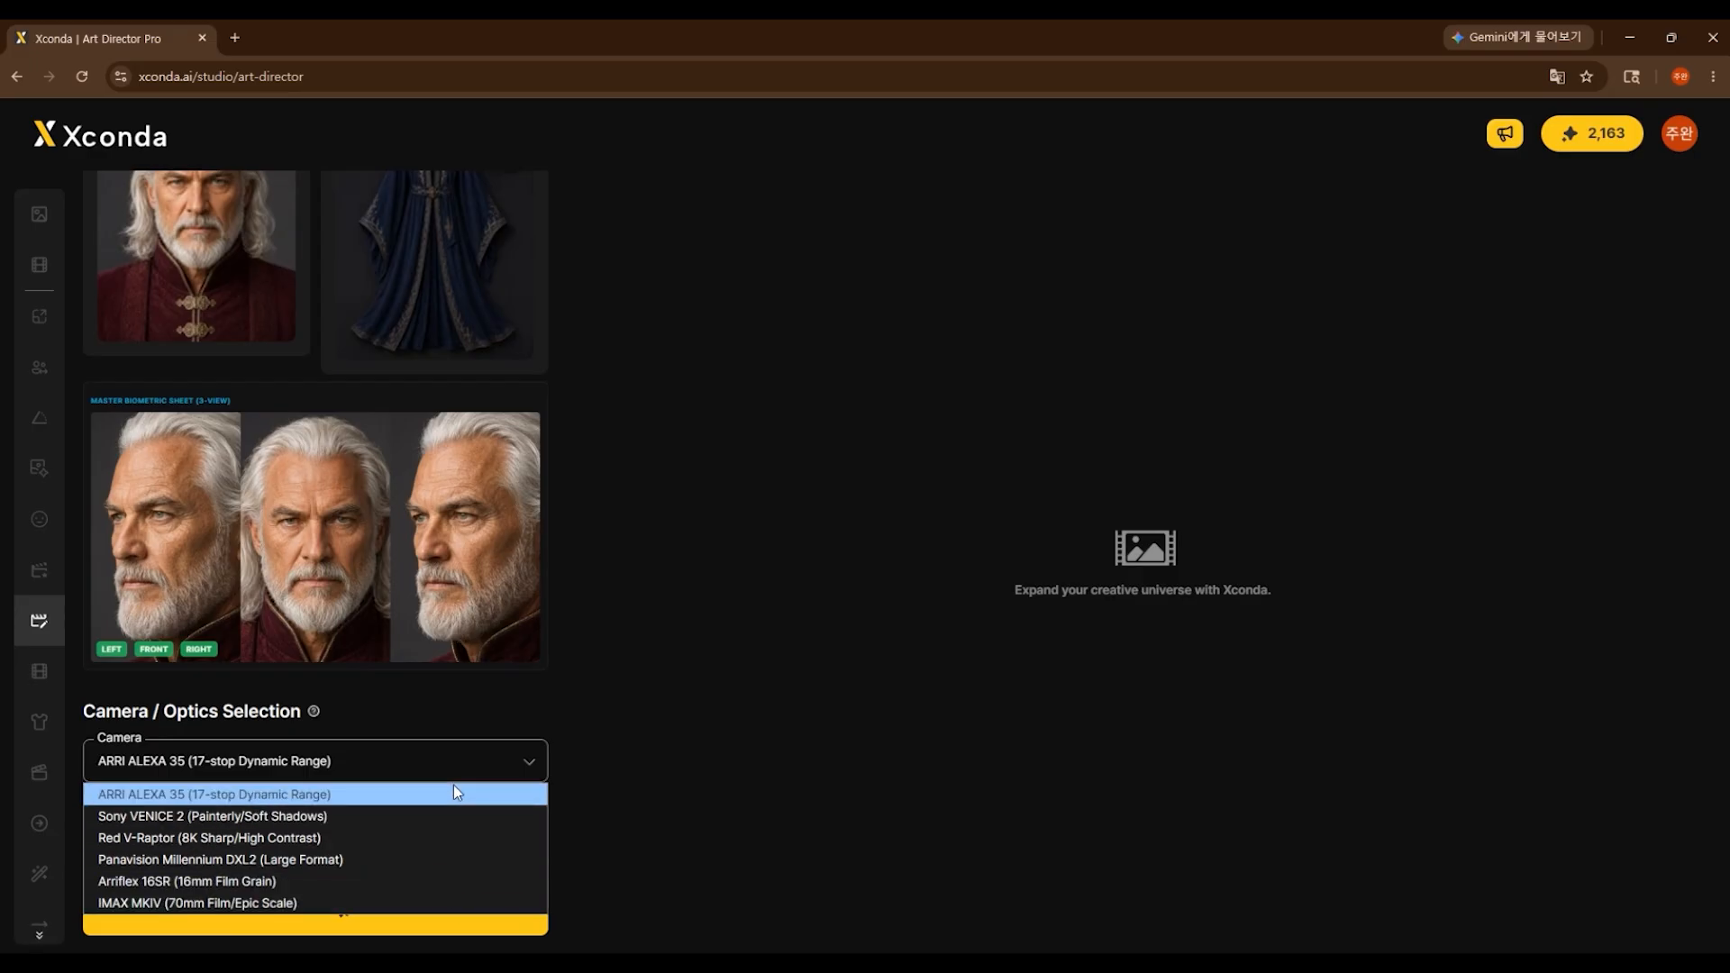
left_click(436, 882)
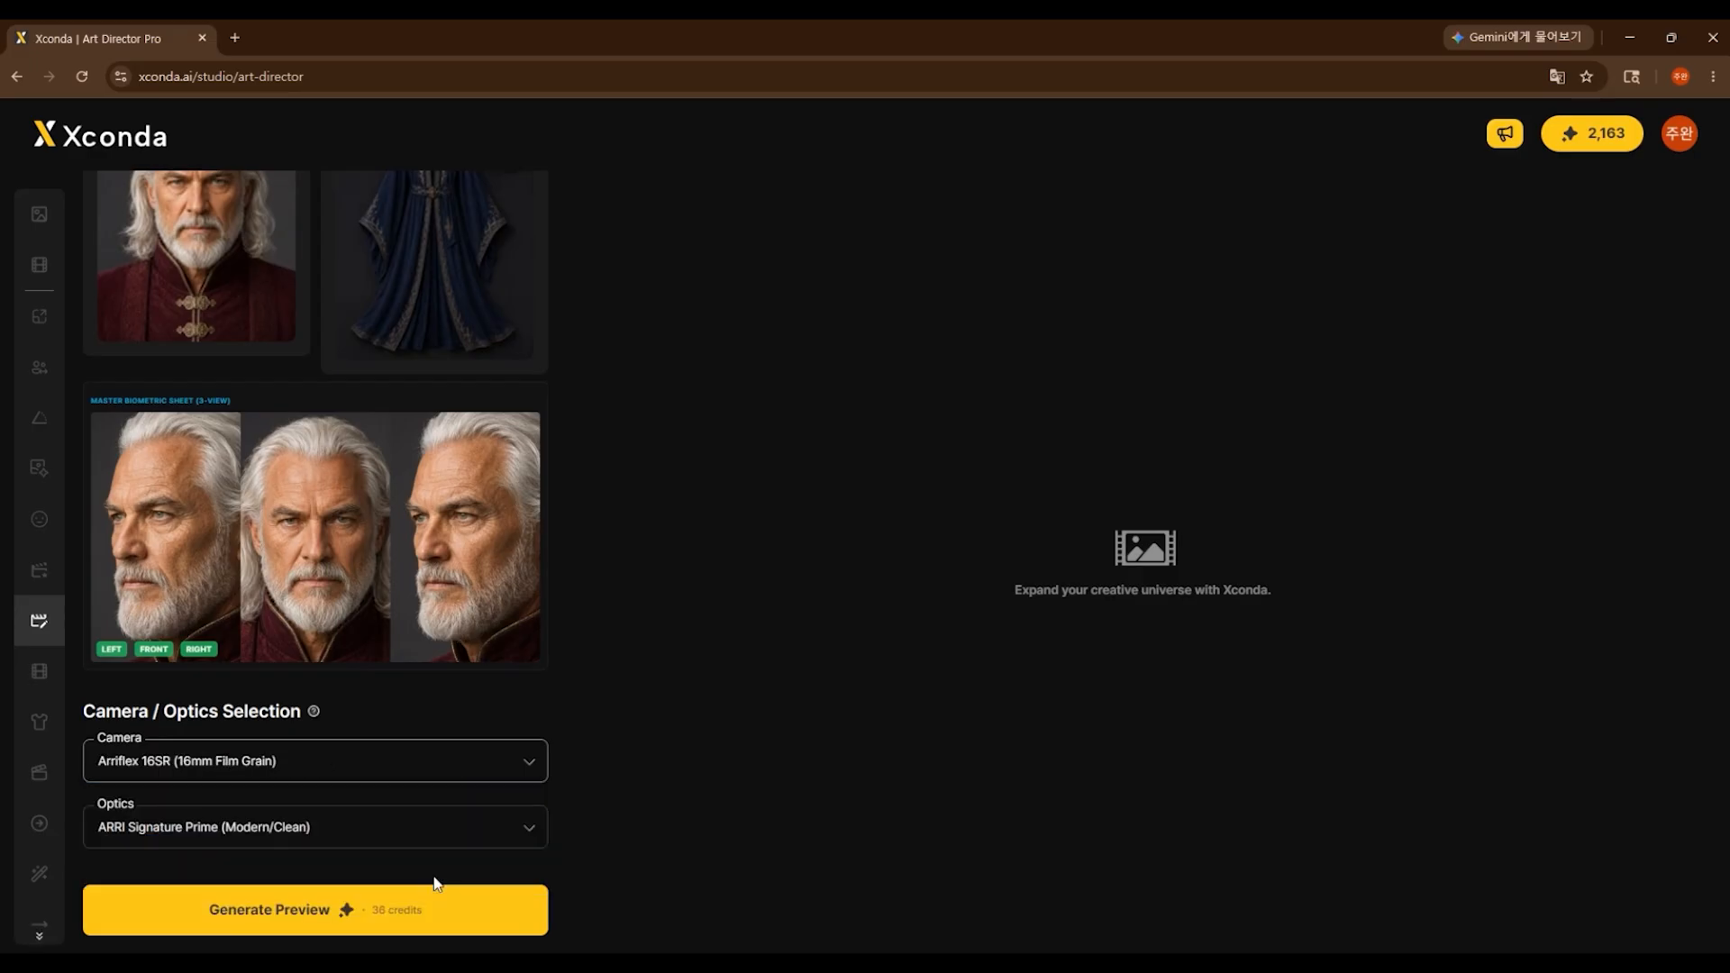
left_click(435, 829)
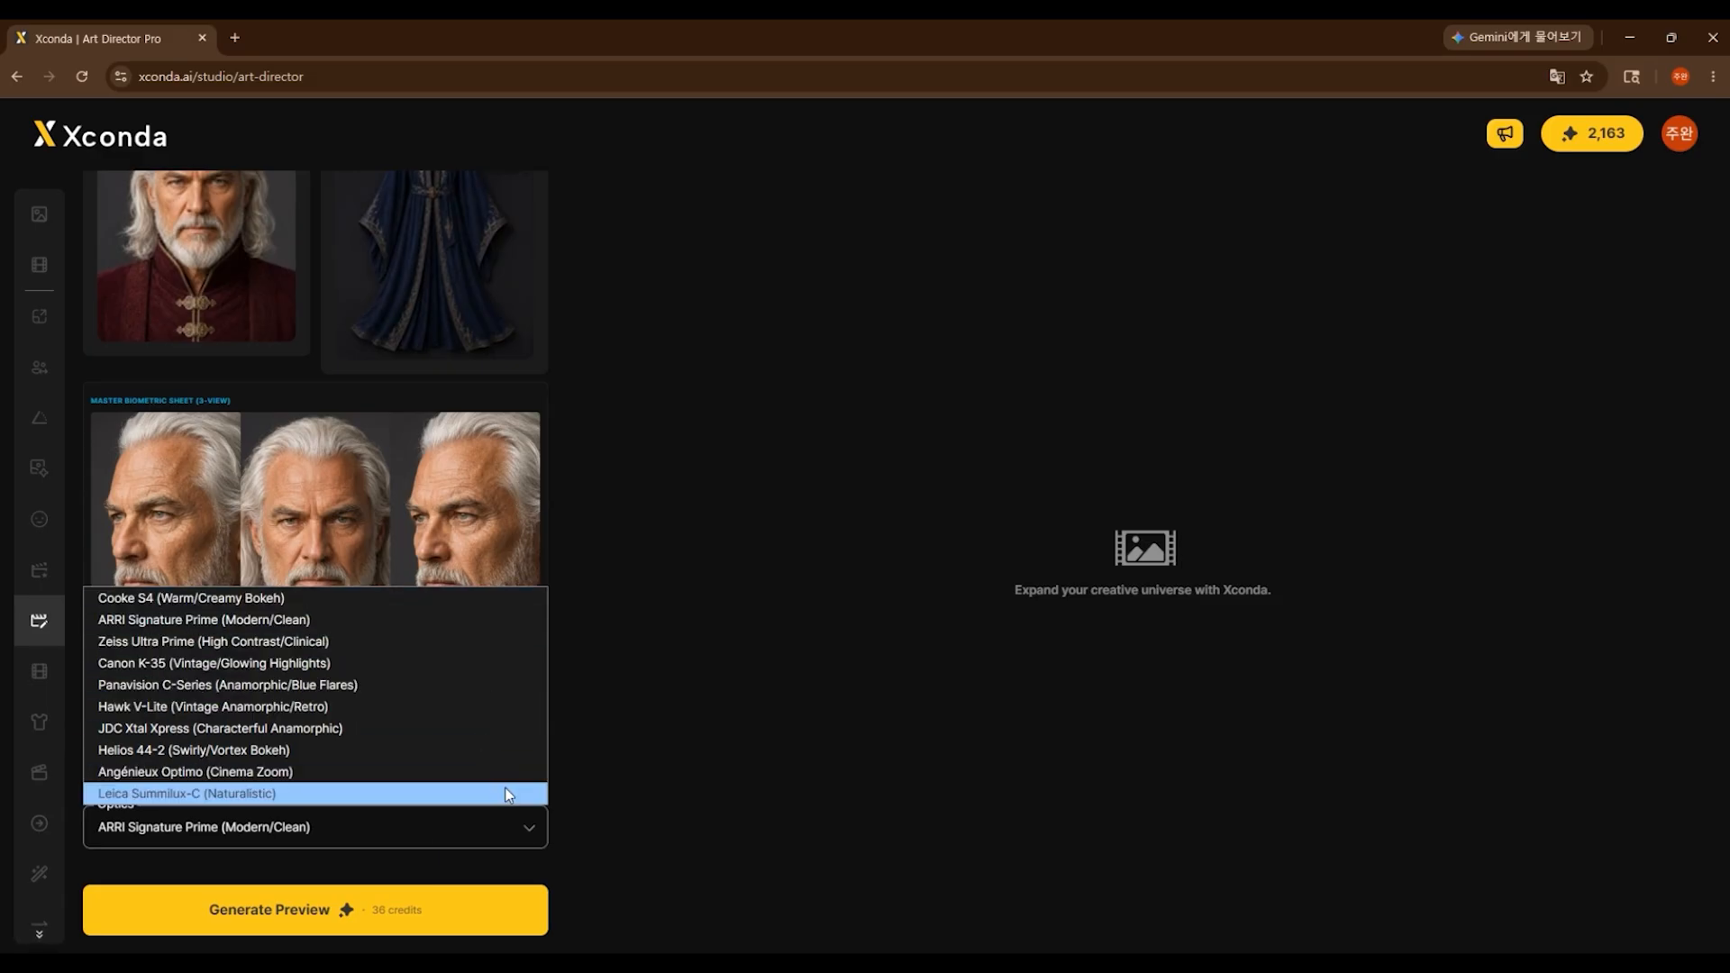
left_click(512, 752)
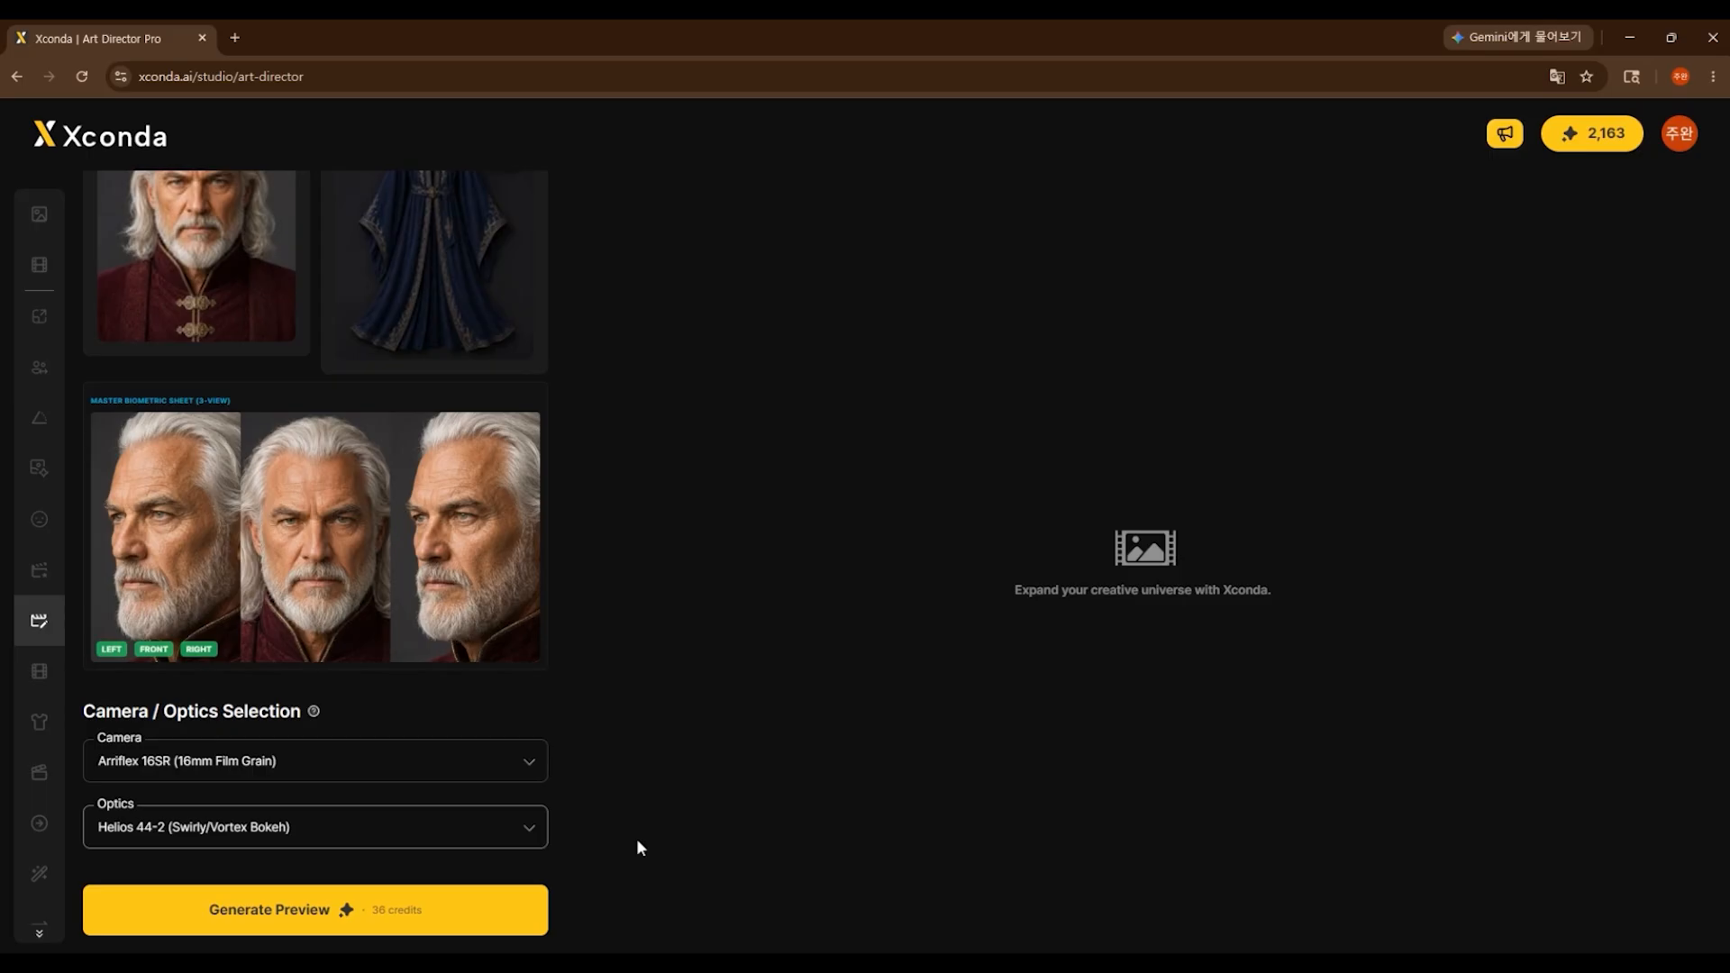
left_click(448, 924)
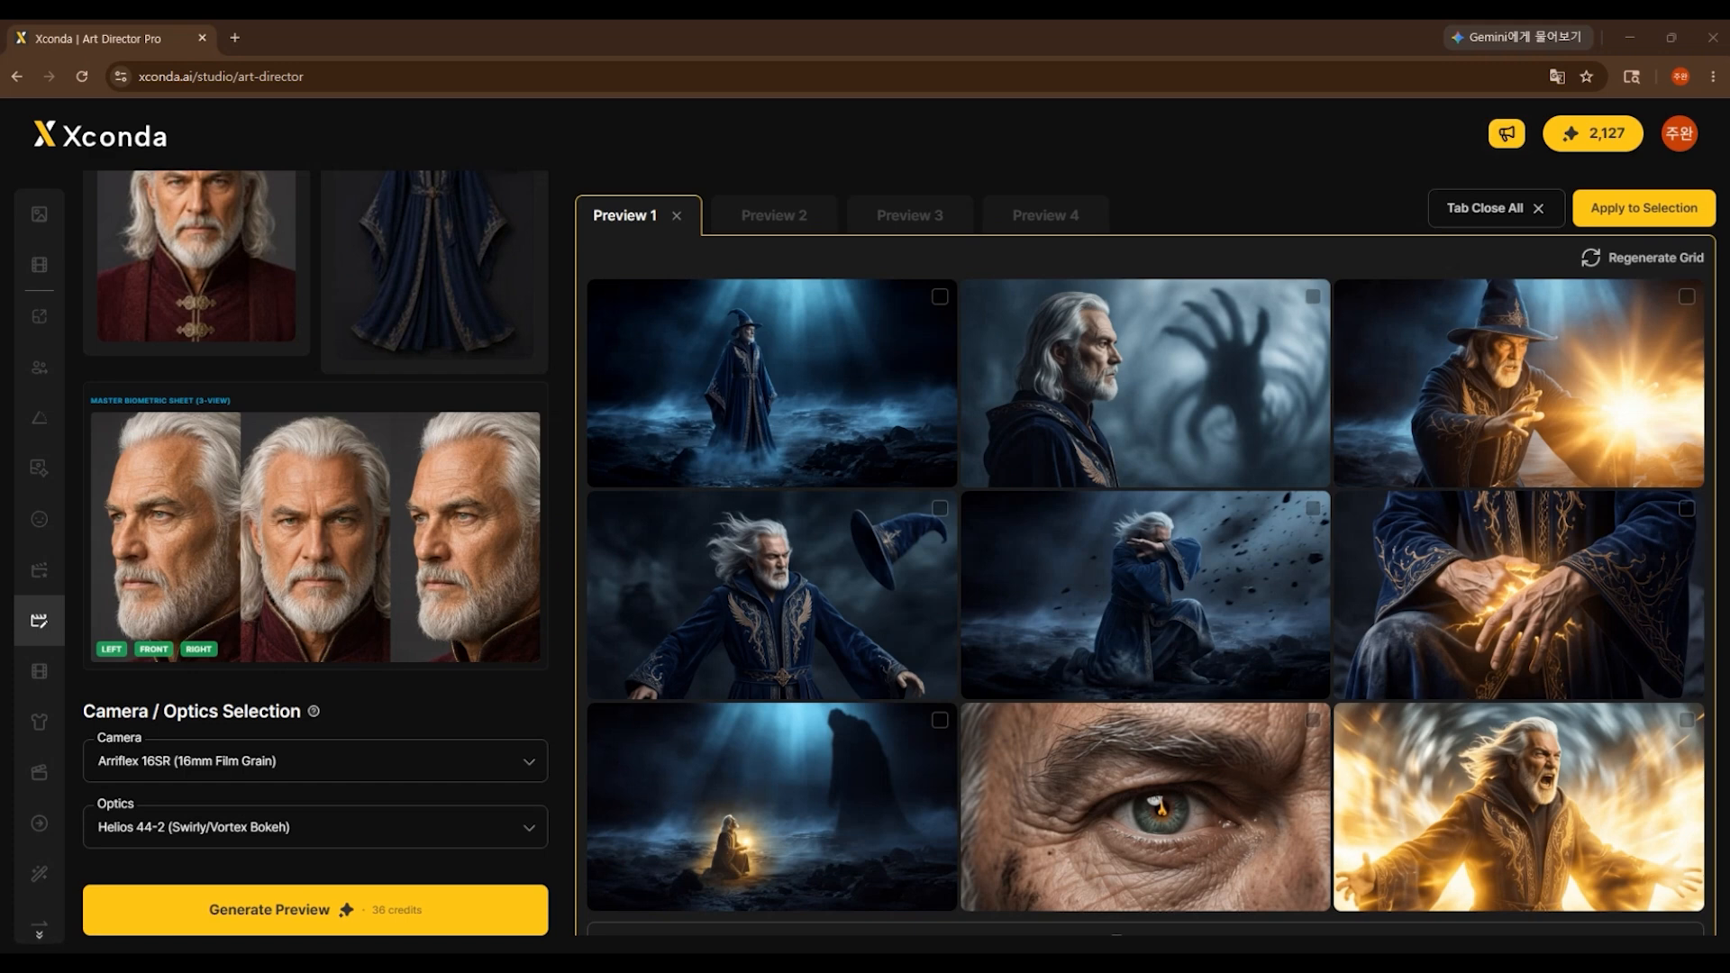
Step: Check Preview 2, 3 and 4, return to Preview 1 and regenerate its nine-cut grid with the original conditions
left_click(784, 211)
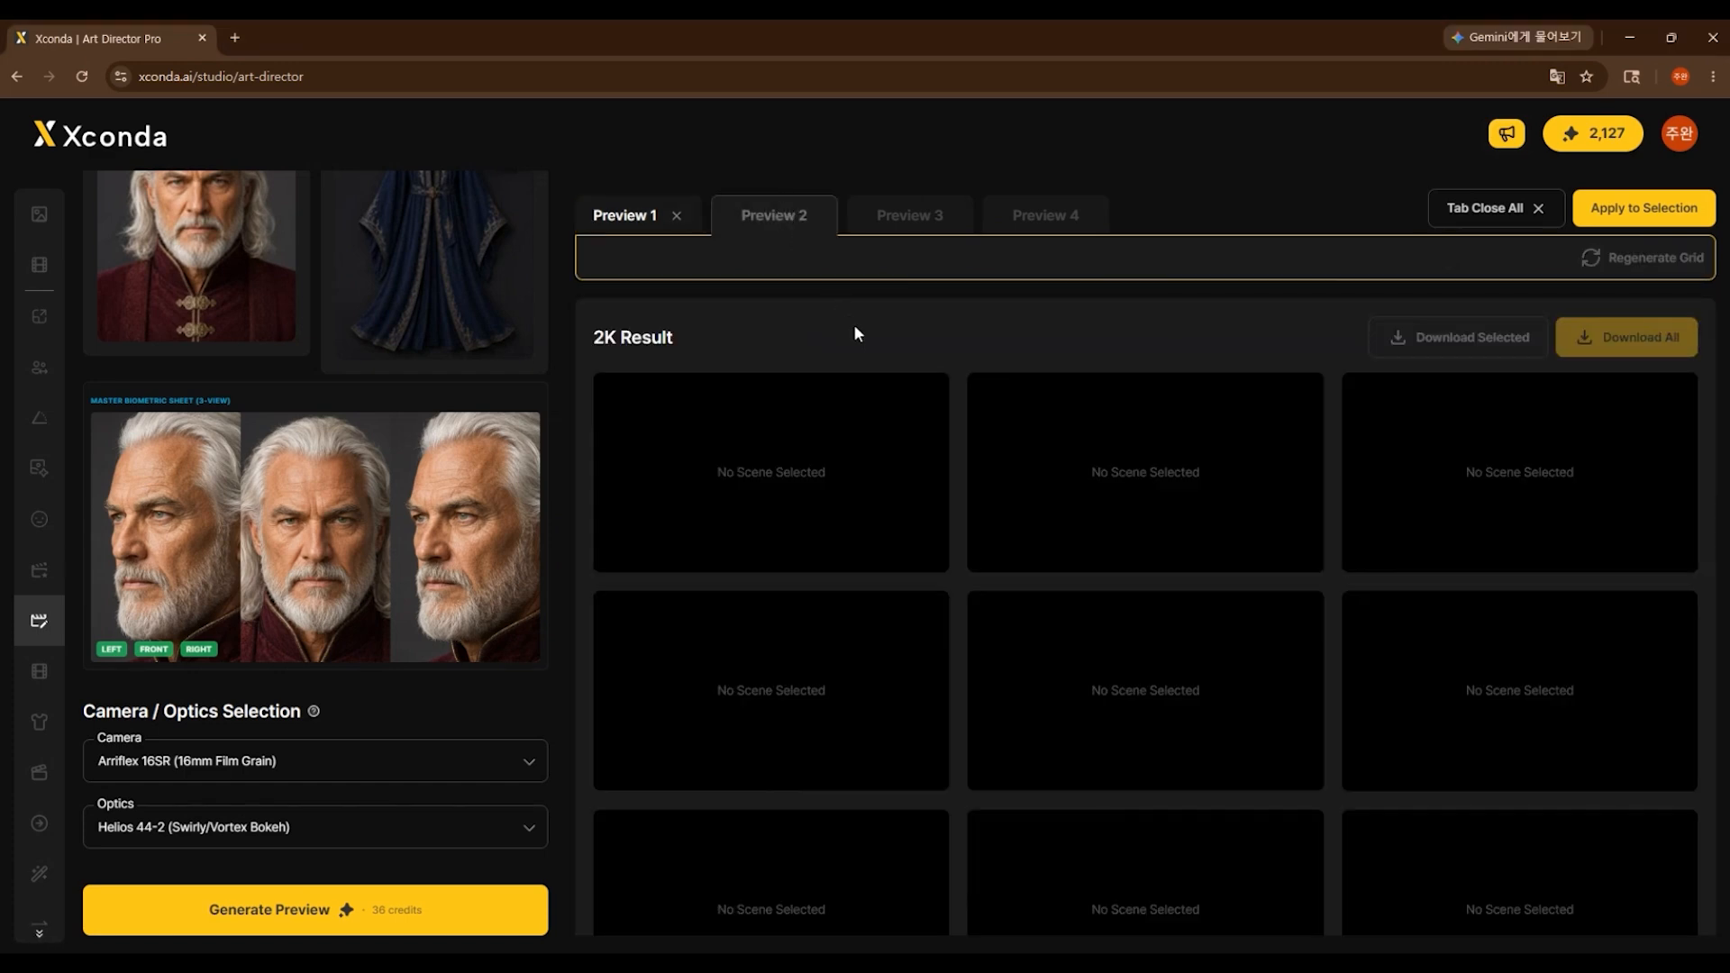
left_click(910, 224)
left_click(1049, 214)
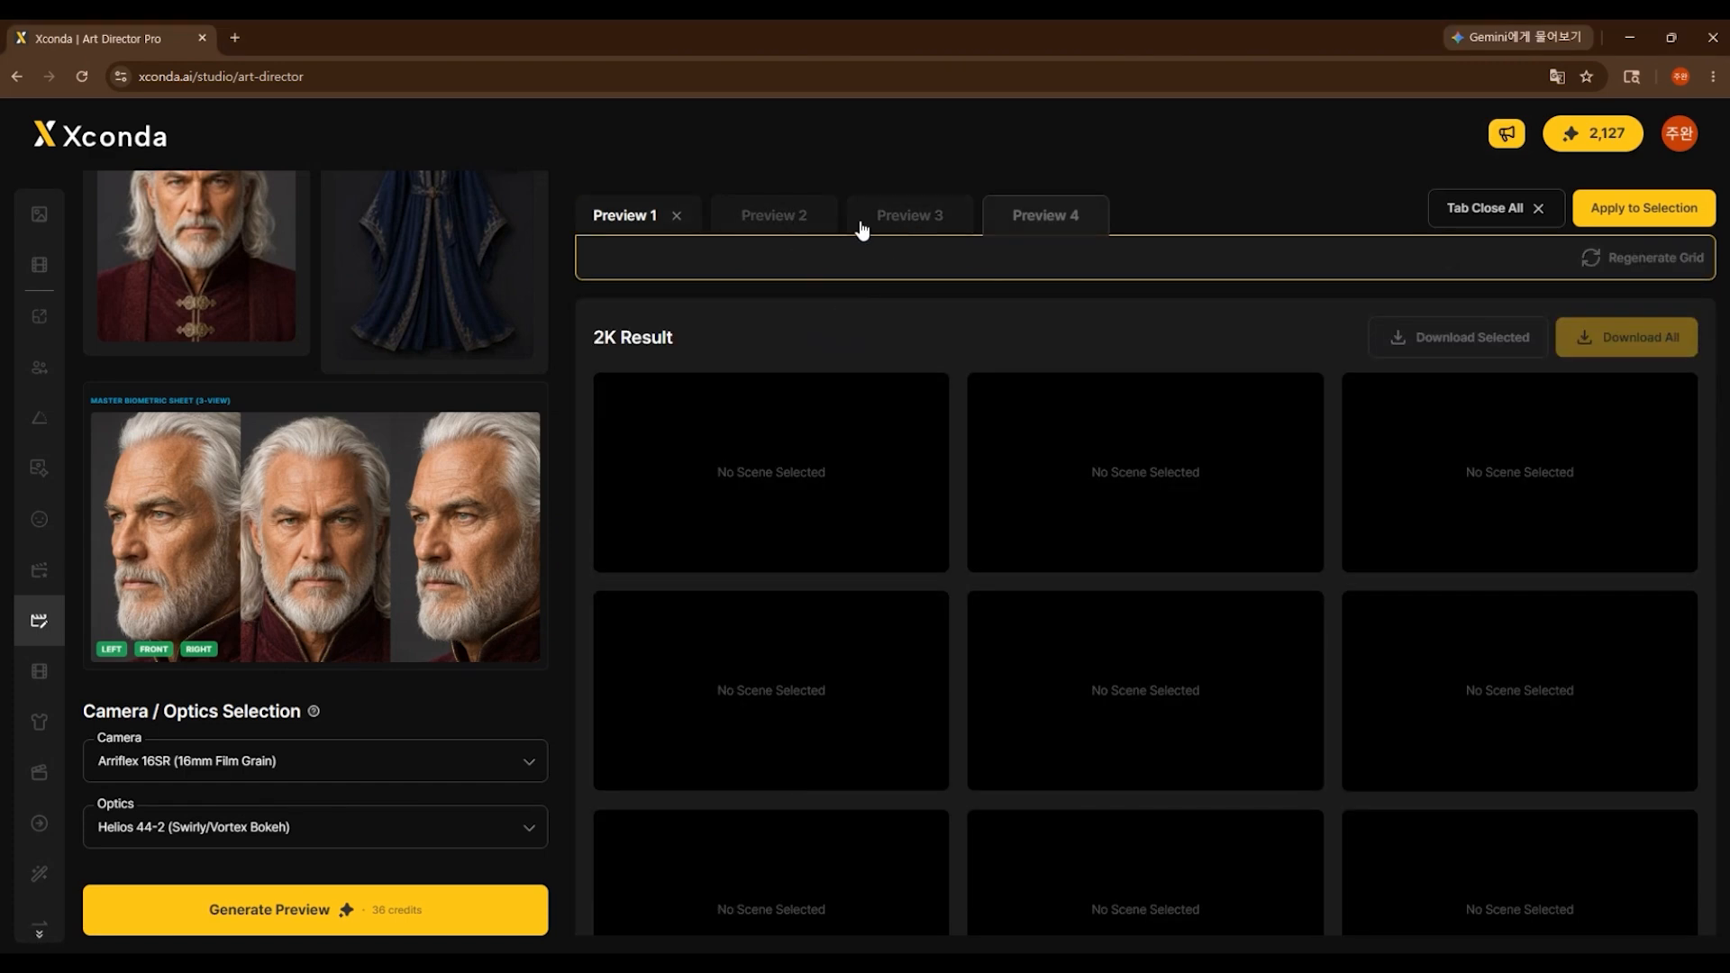
left_click(600, 222)
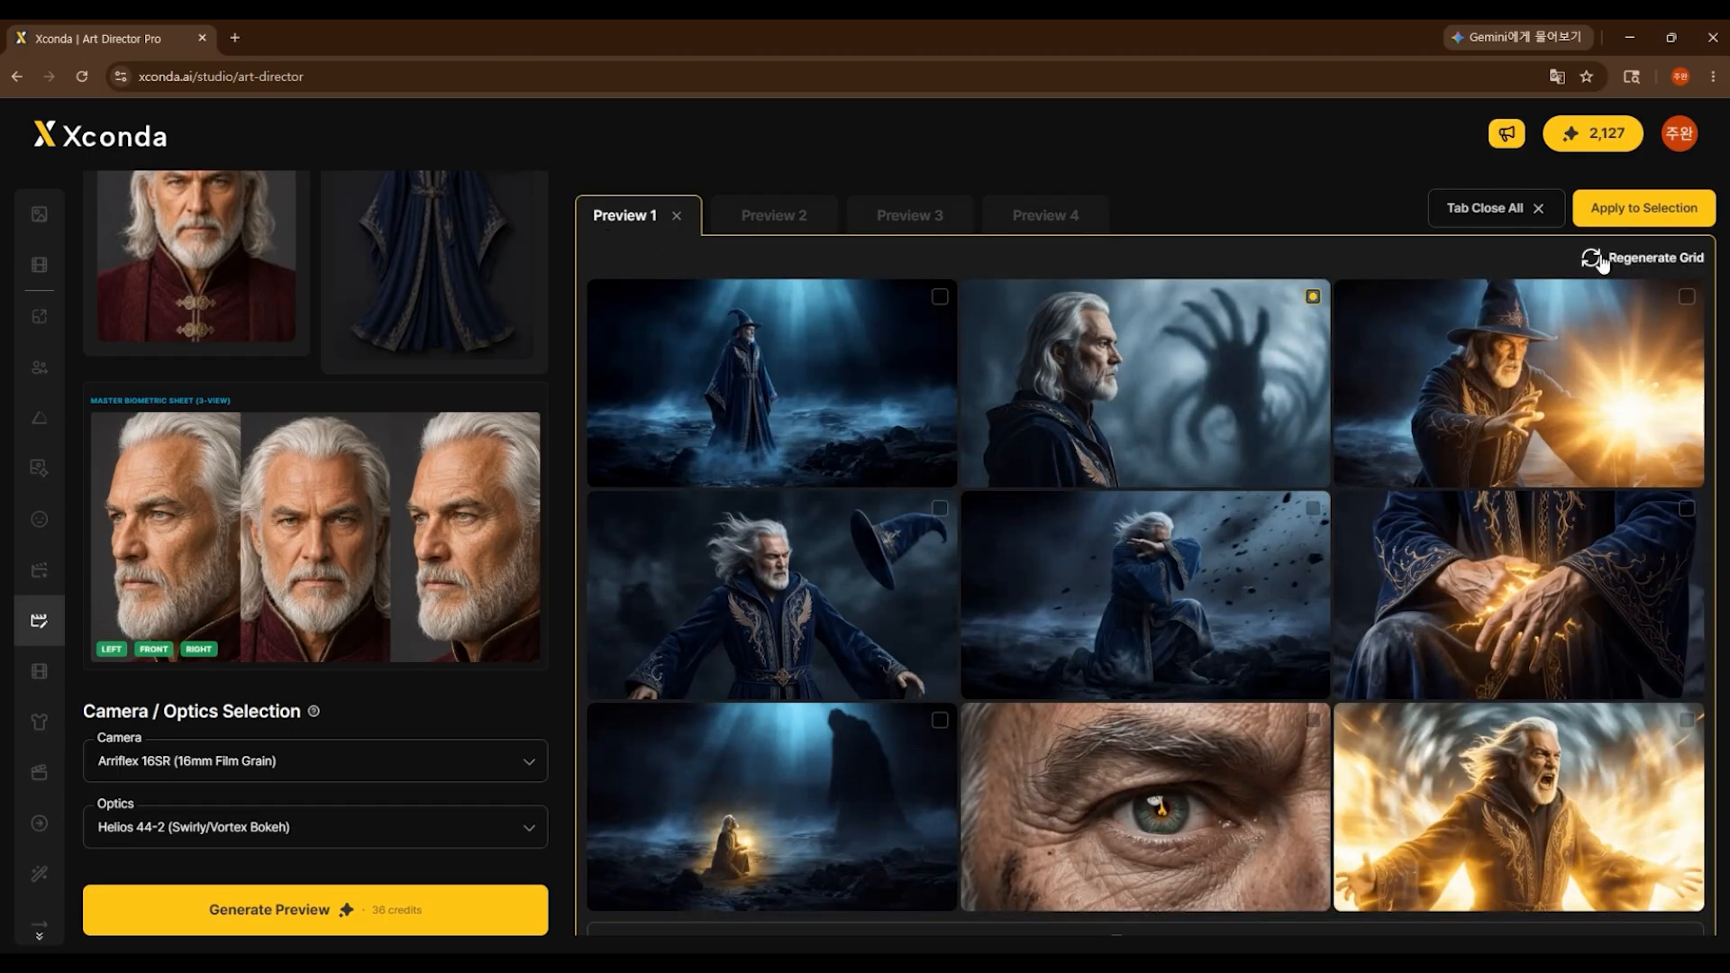
left_click(1600, 260)
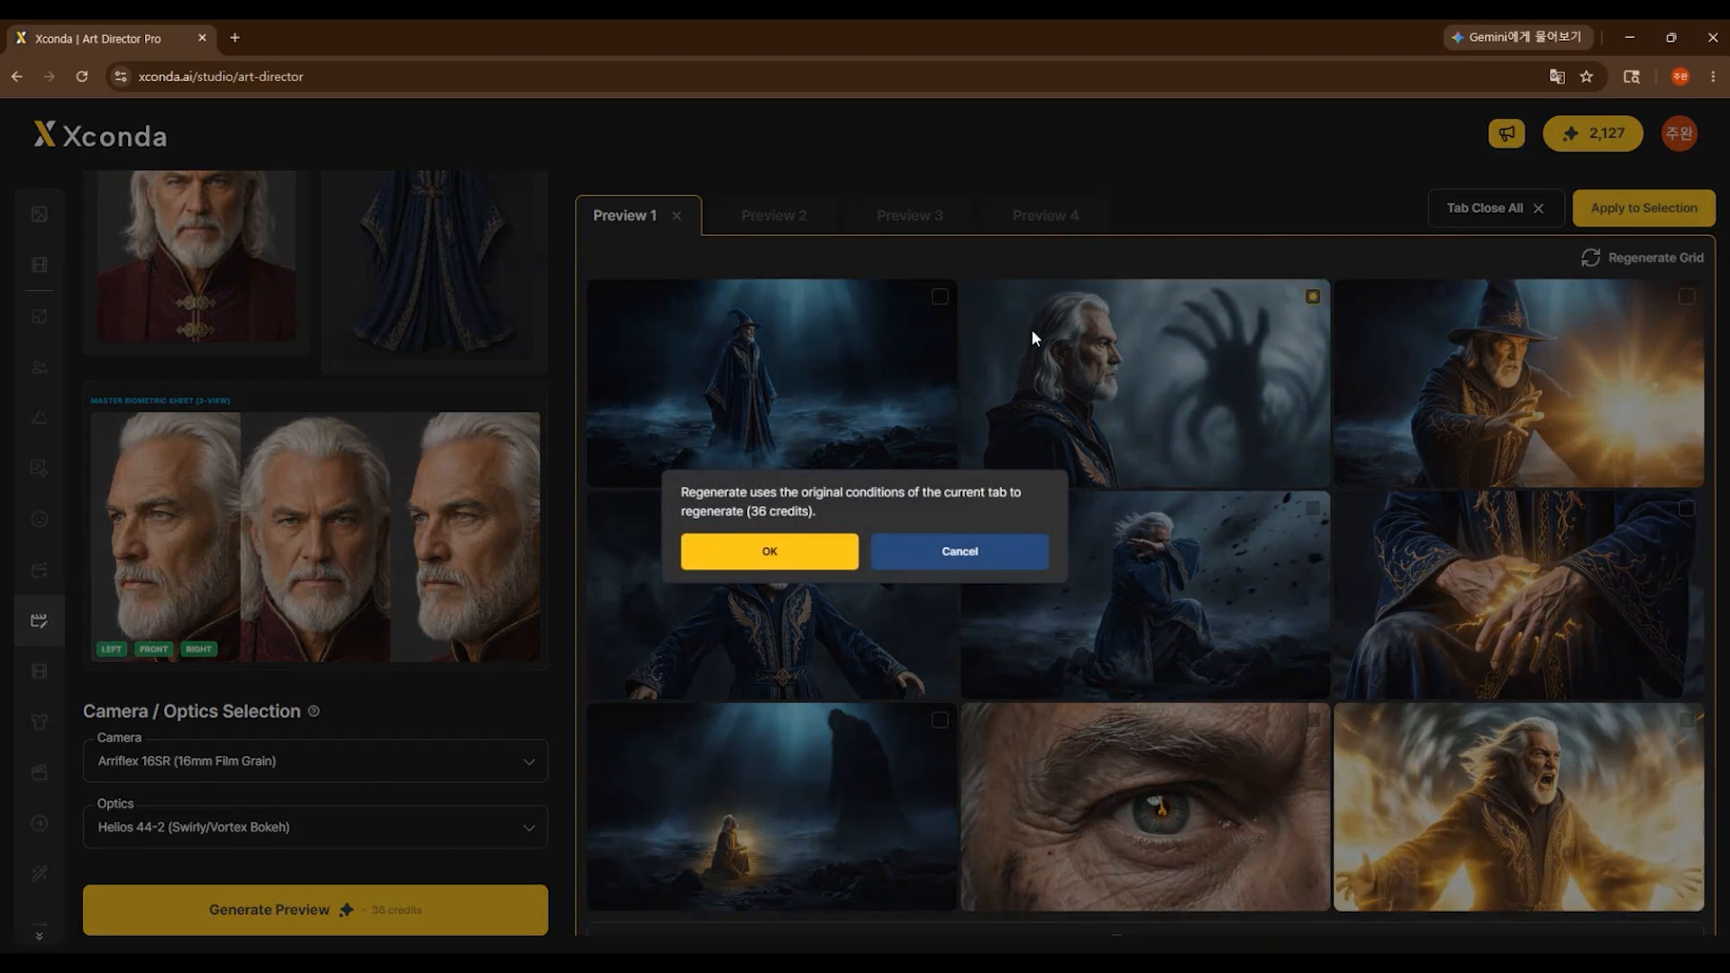
left_click(749, 550)
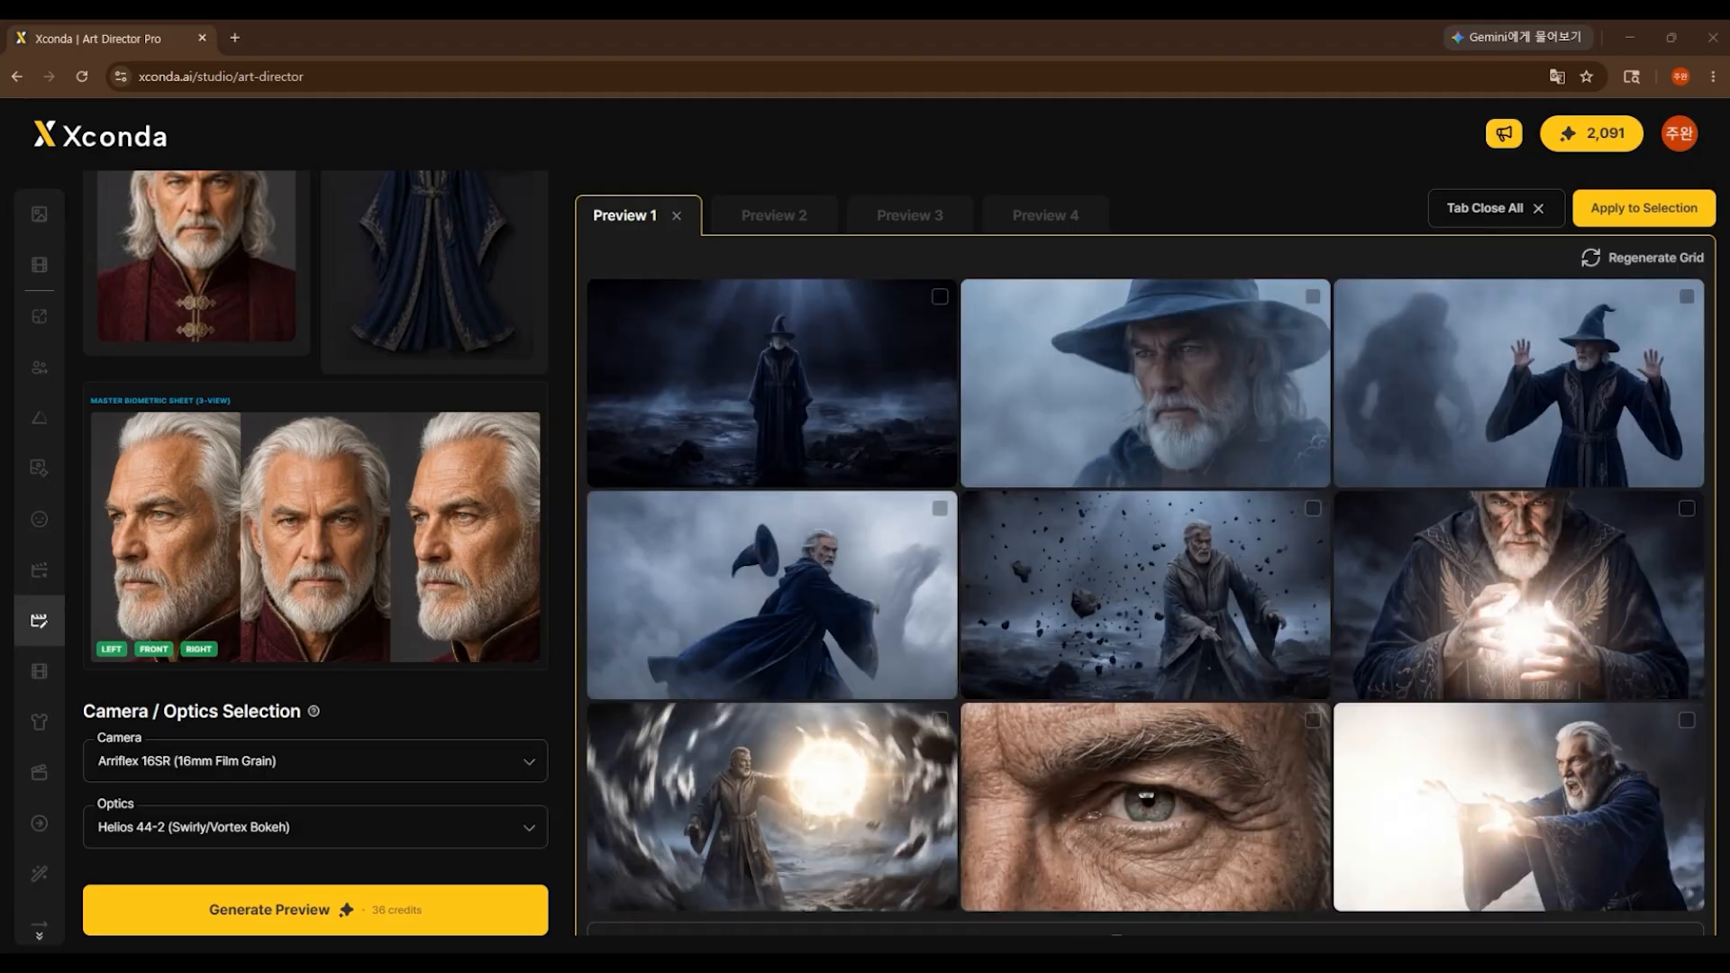
Step: Apply the chosen cuts from the regenerated Preview 1 grid to the 2K Result and download all the scenes
left_click(1304, 325)
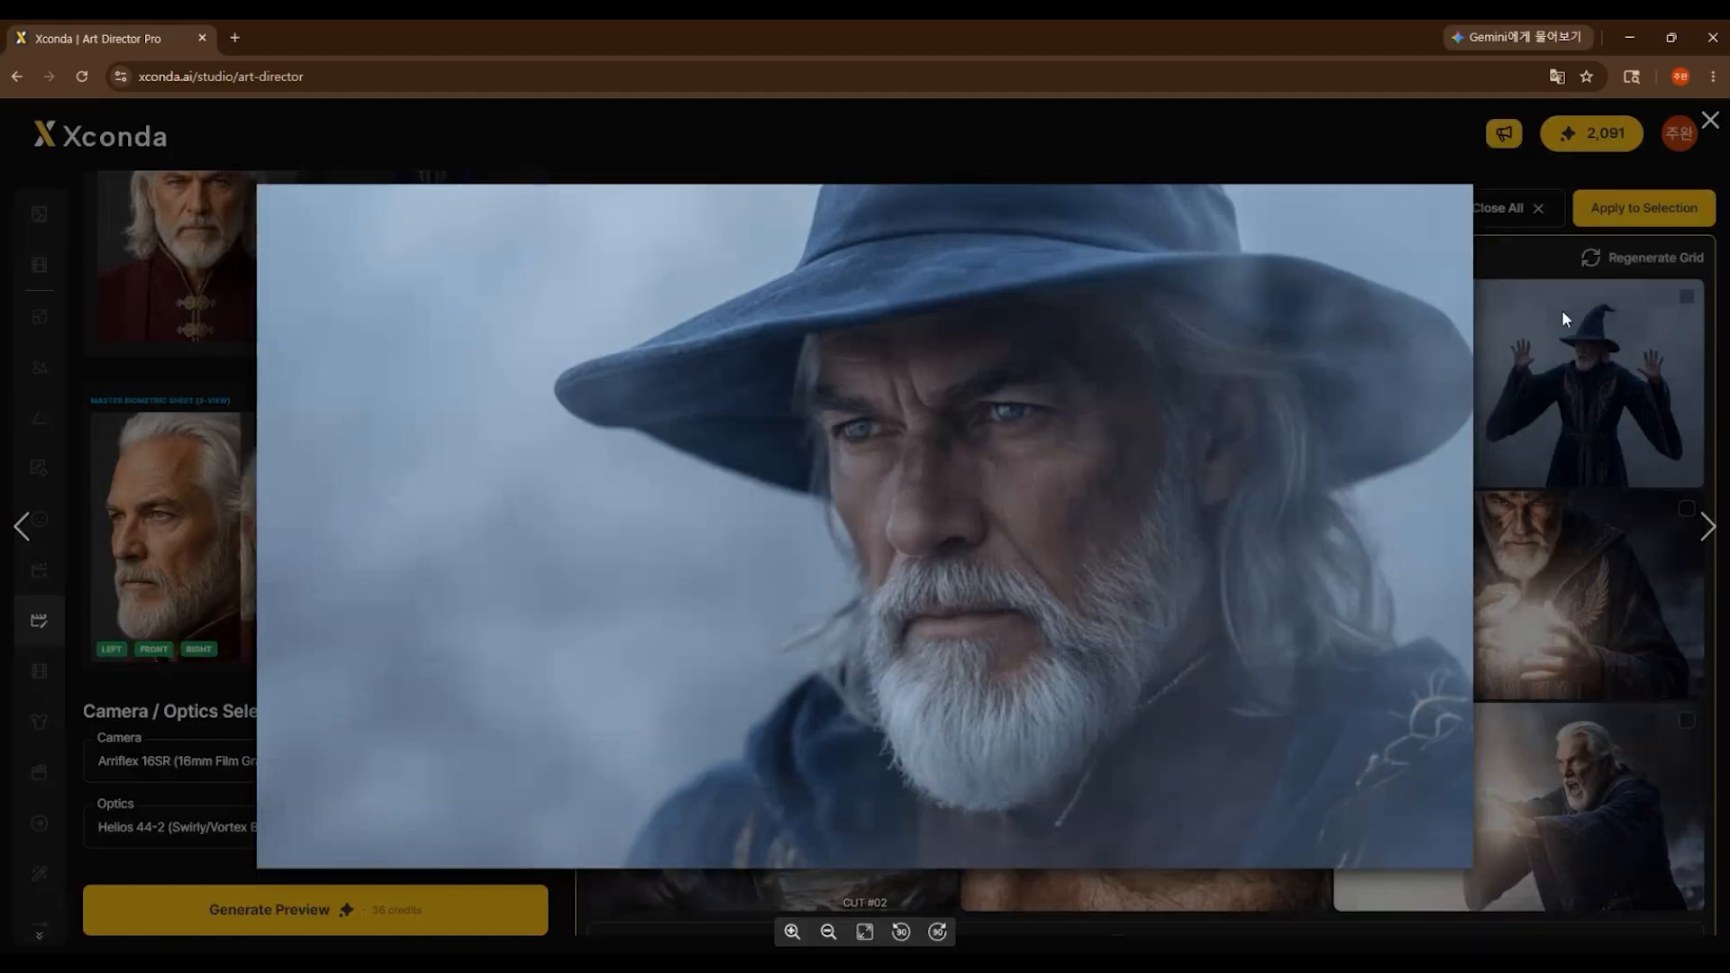
left_click(1542, 317)
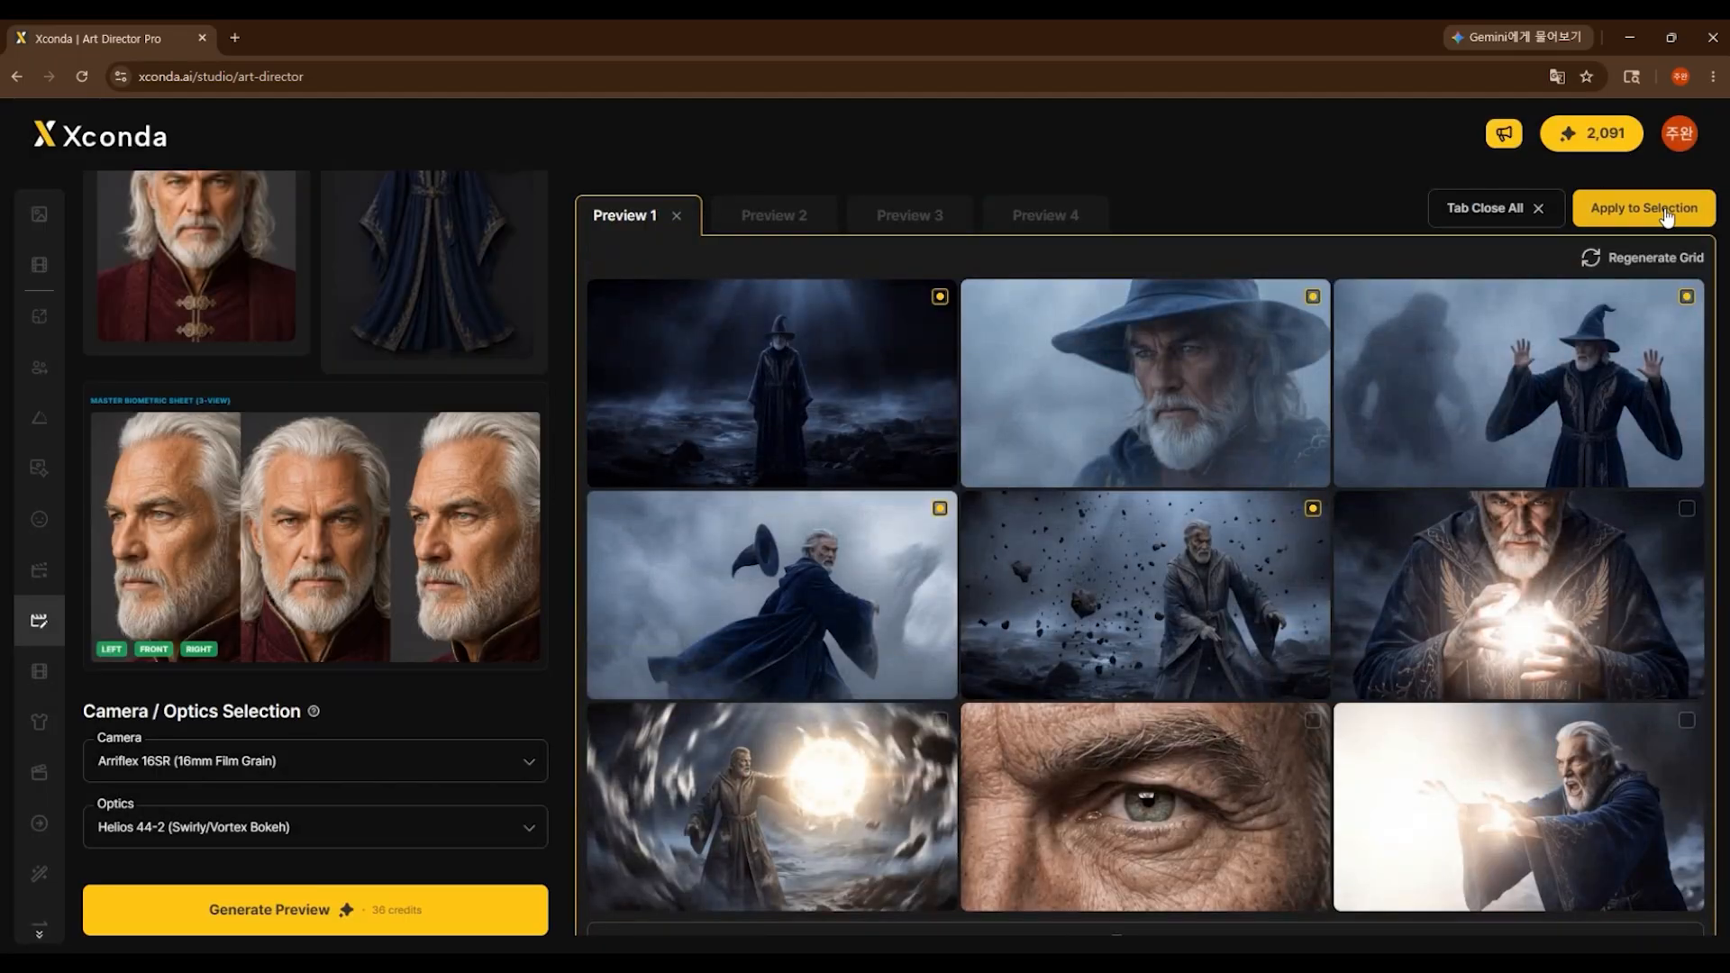
scroll(1365, 263, "down", 10)
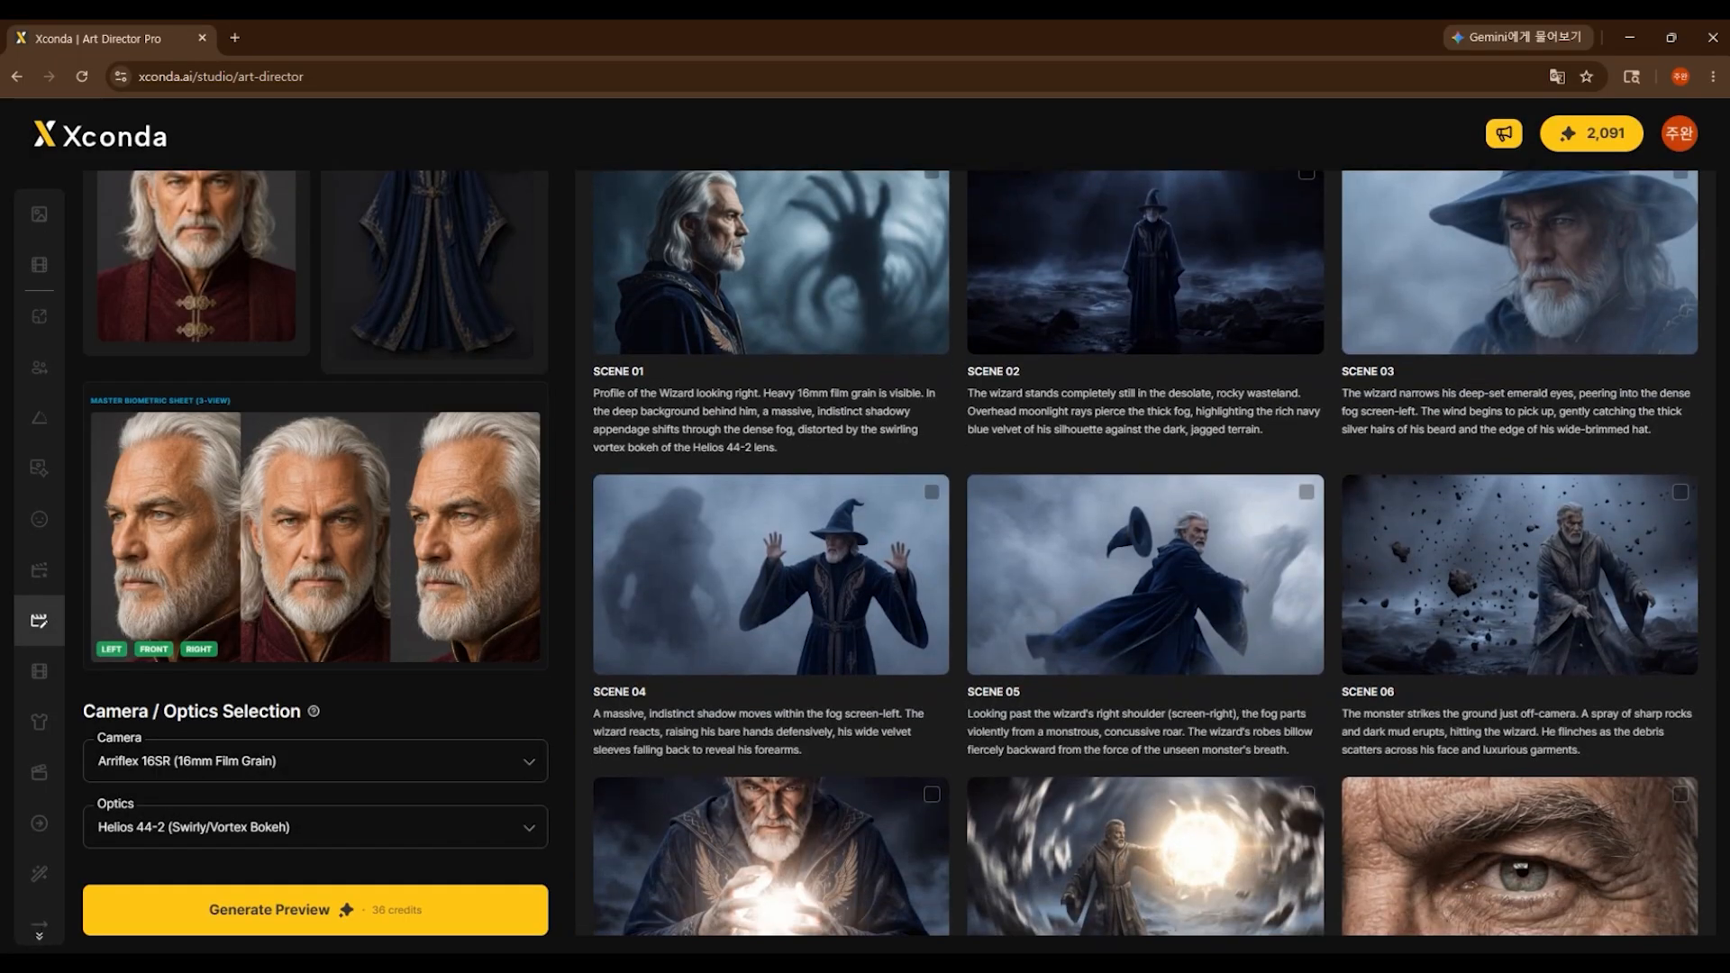
scroll(1437, 612, "down", 3)
scroll(1619, 495, "up", 5)
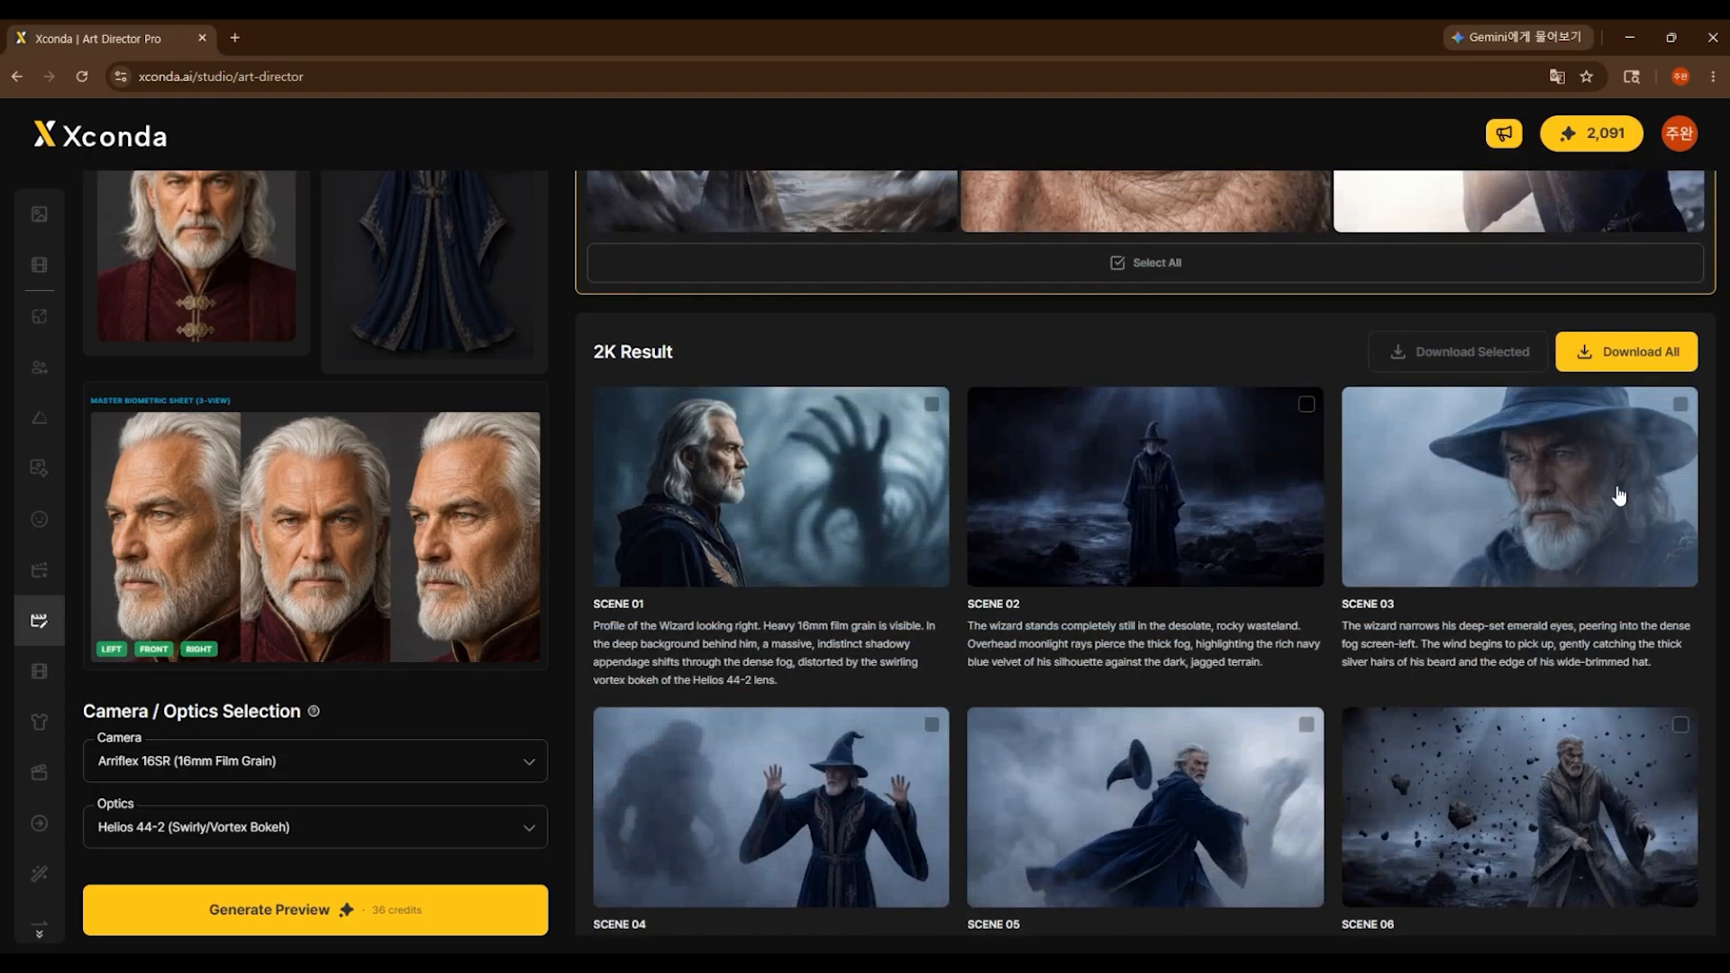
left_click(1642, 352)
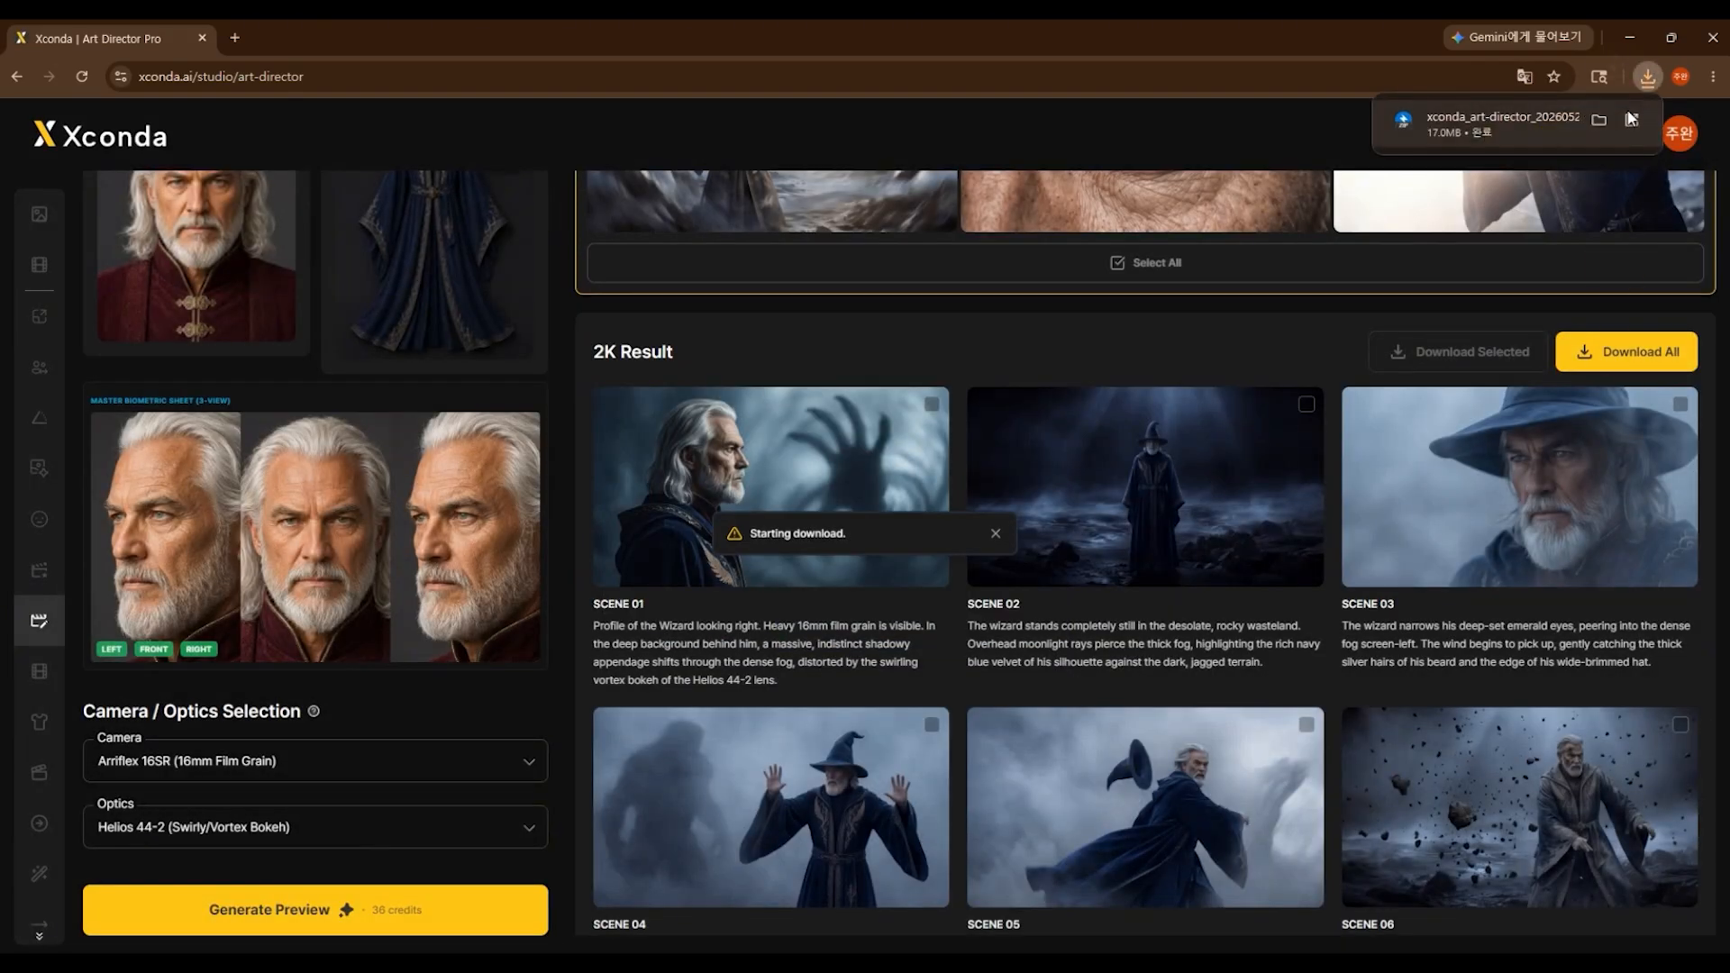
Step: Review the finished SceneSnap storyboard of the woman in the grey blazer and enlarge Scene 06
scroll(1556, 325, "down", 5)
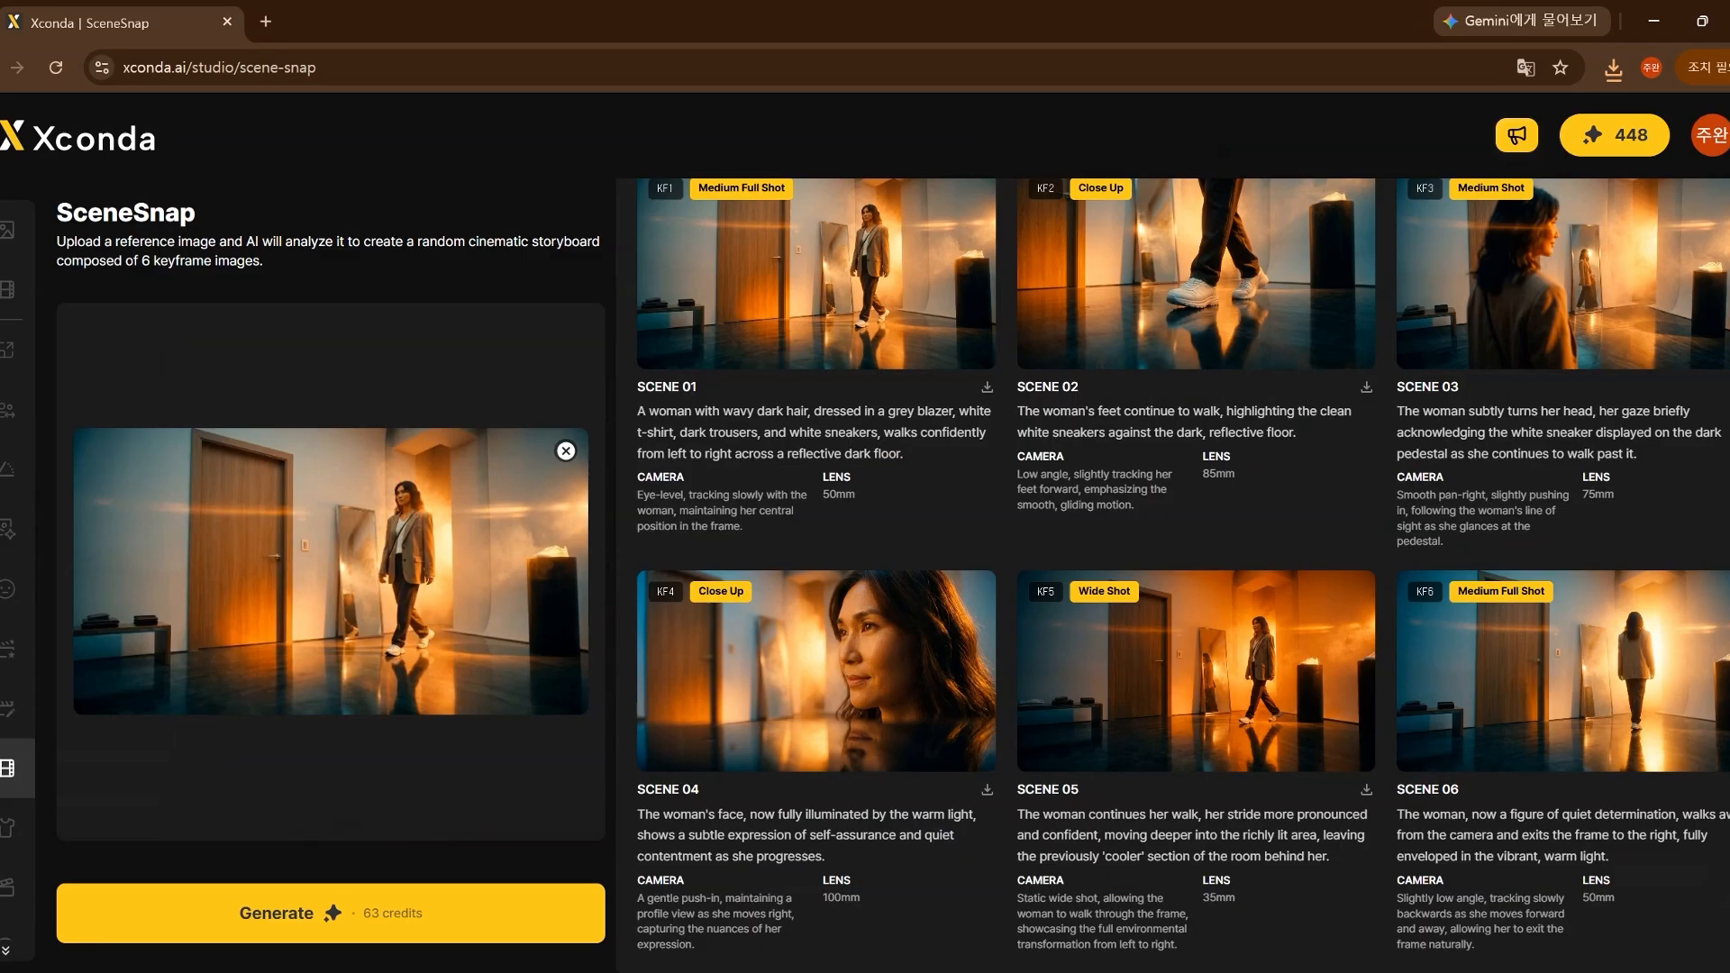
scroll(1182, 575, "up", 1)
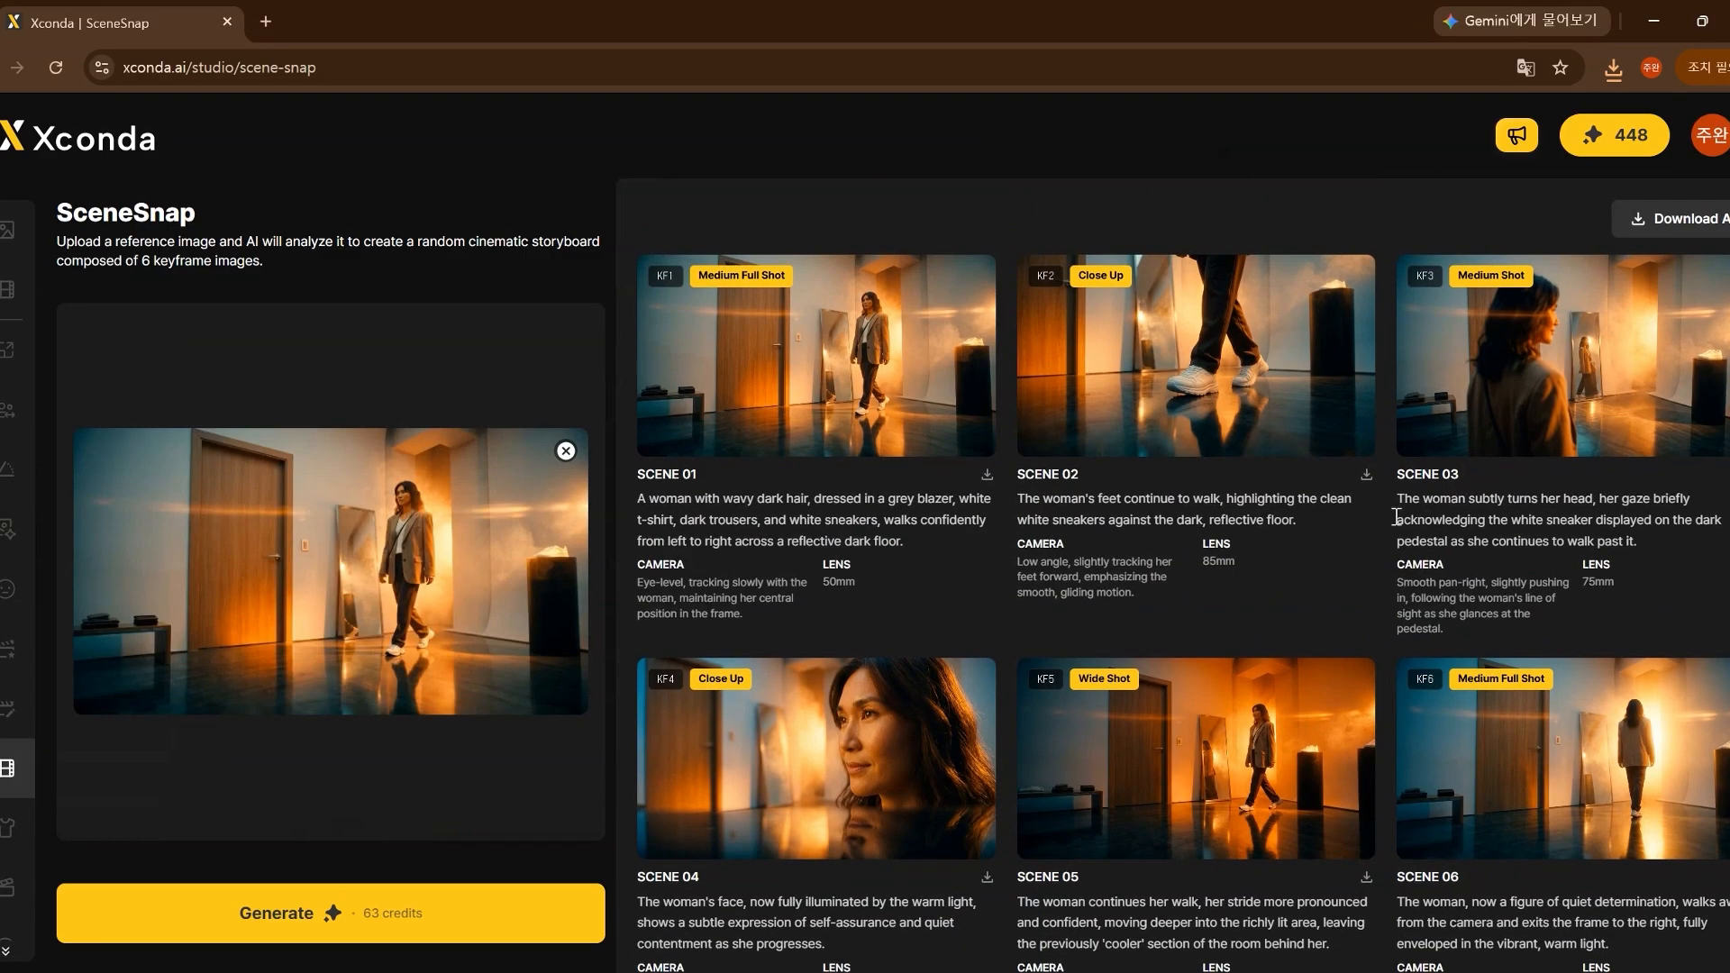
left_click(1612, 766)
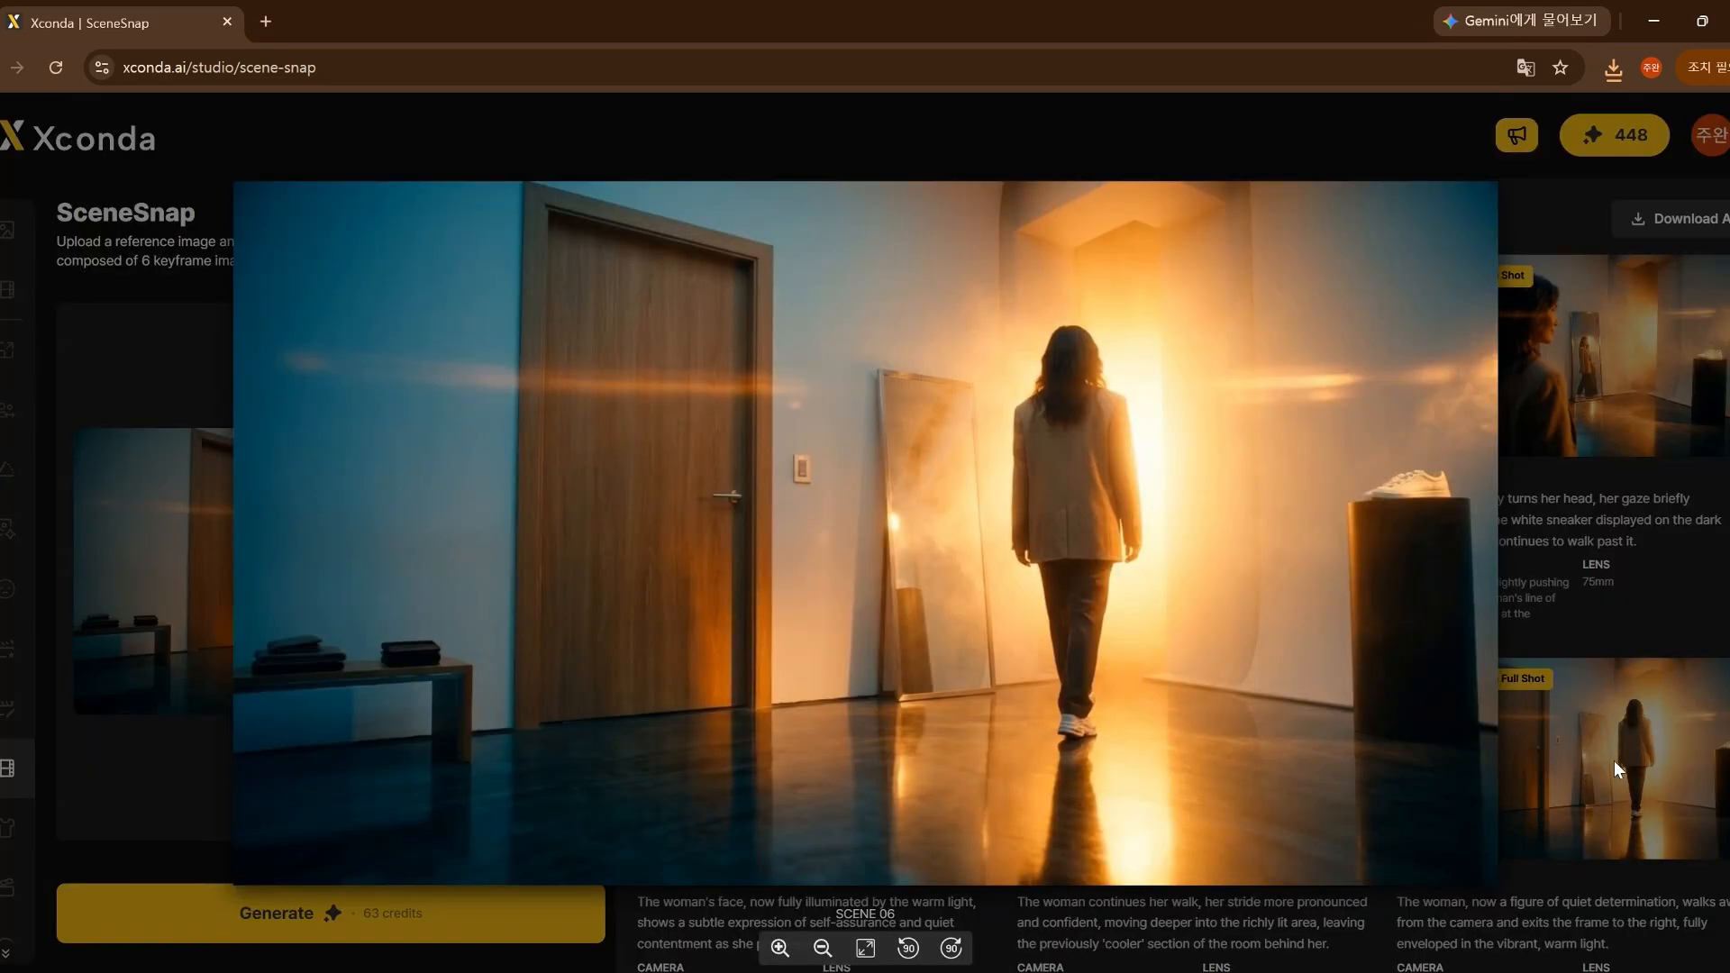
left_click(1613, 761)
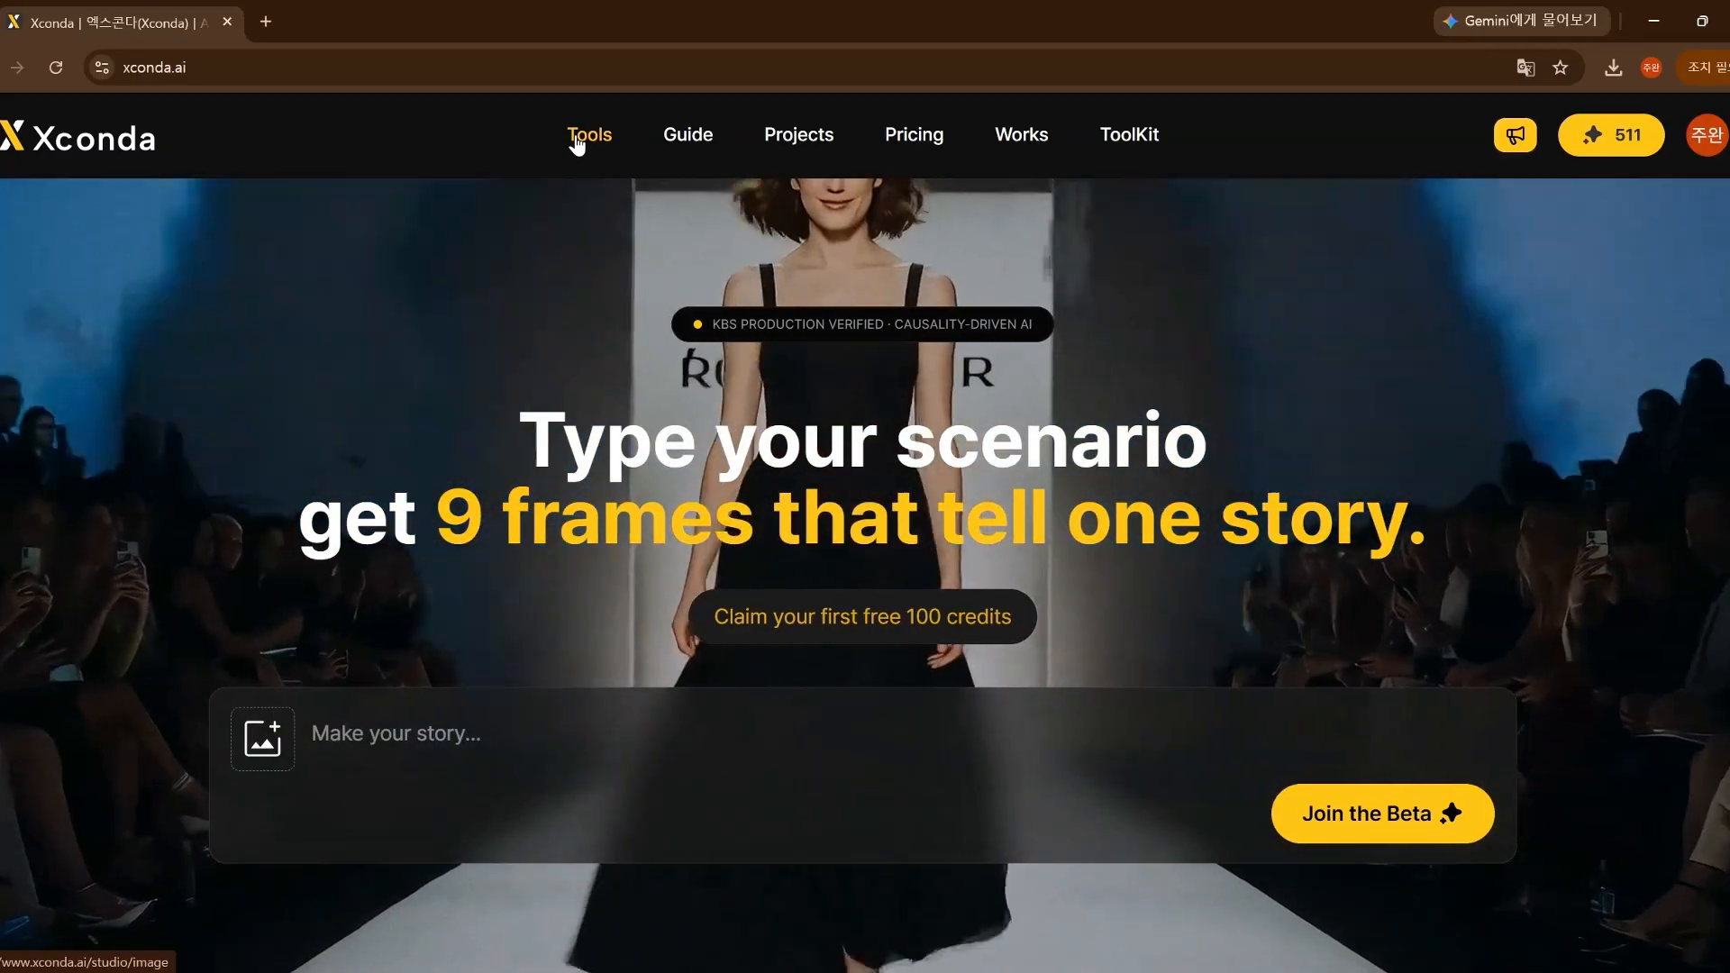
Step: Upload scene_snap_reference.jpg to the SceneSnap tool as the reference image and generate the six-keyframe storyboard
left_click(610, 136)
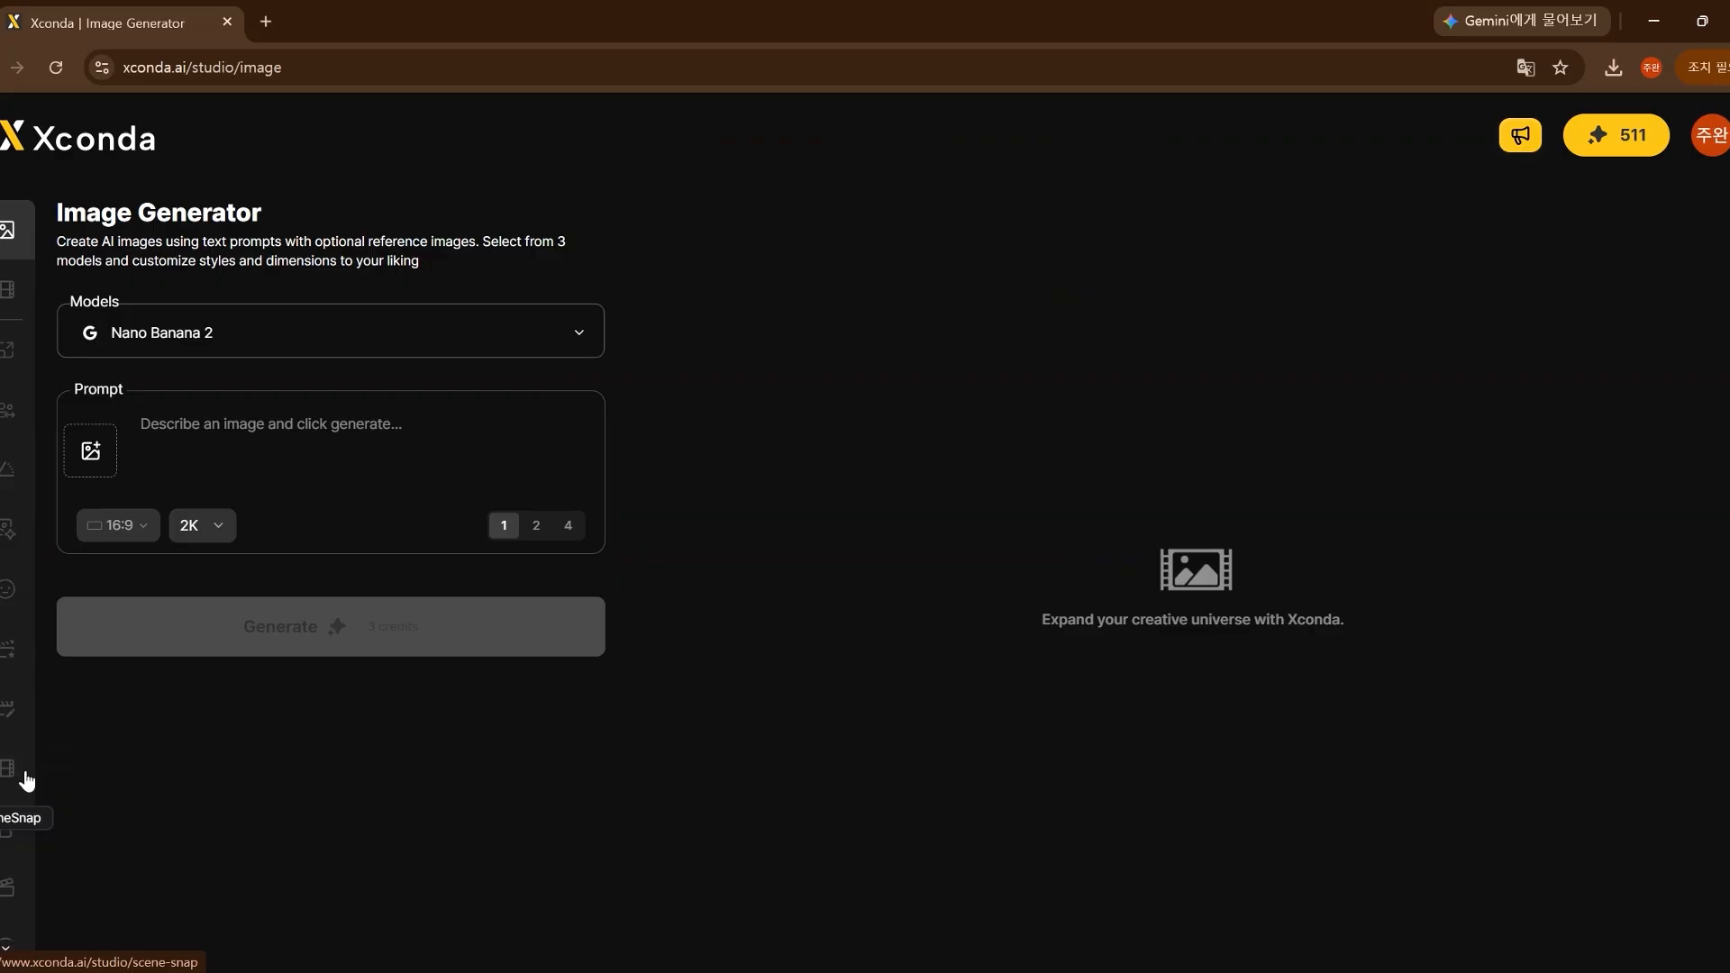
left_click(27, 780)
key("alt+Tab")
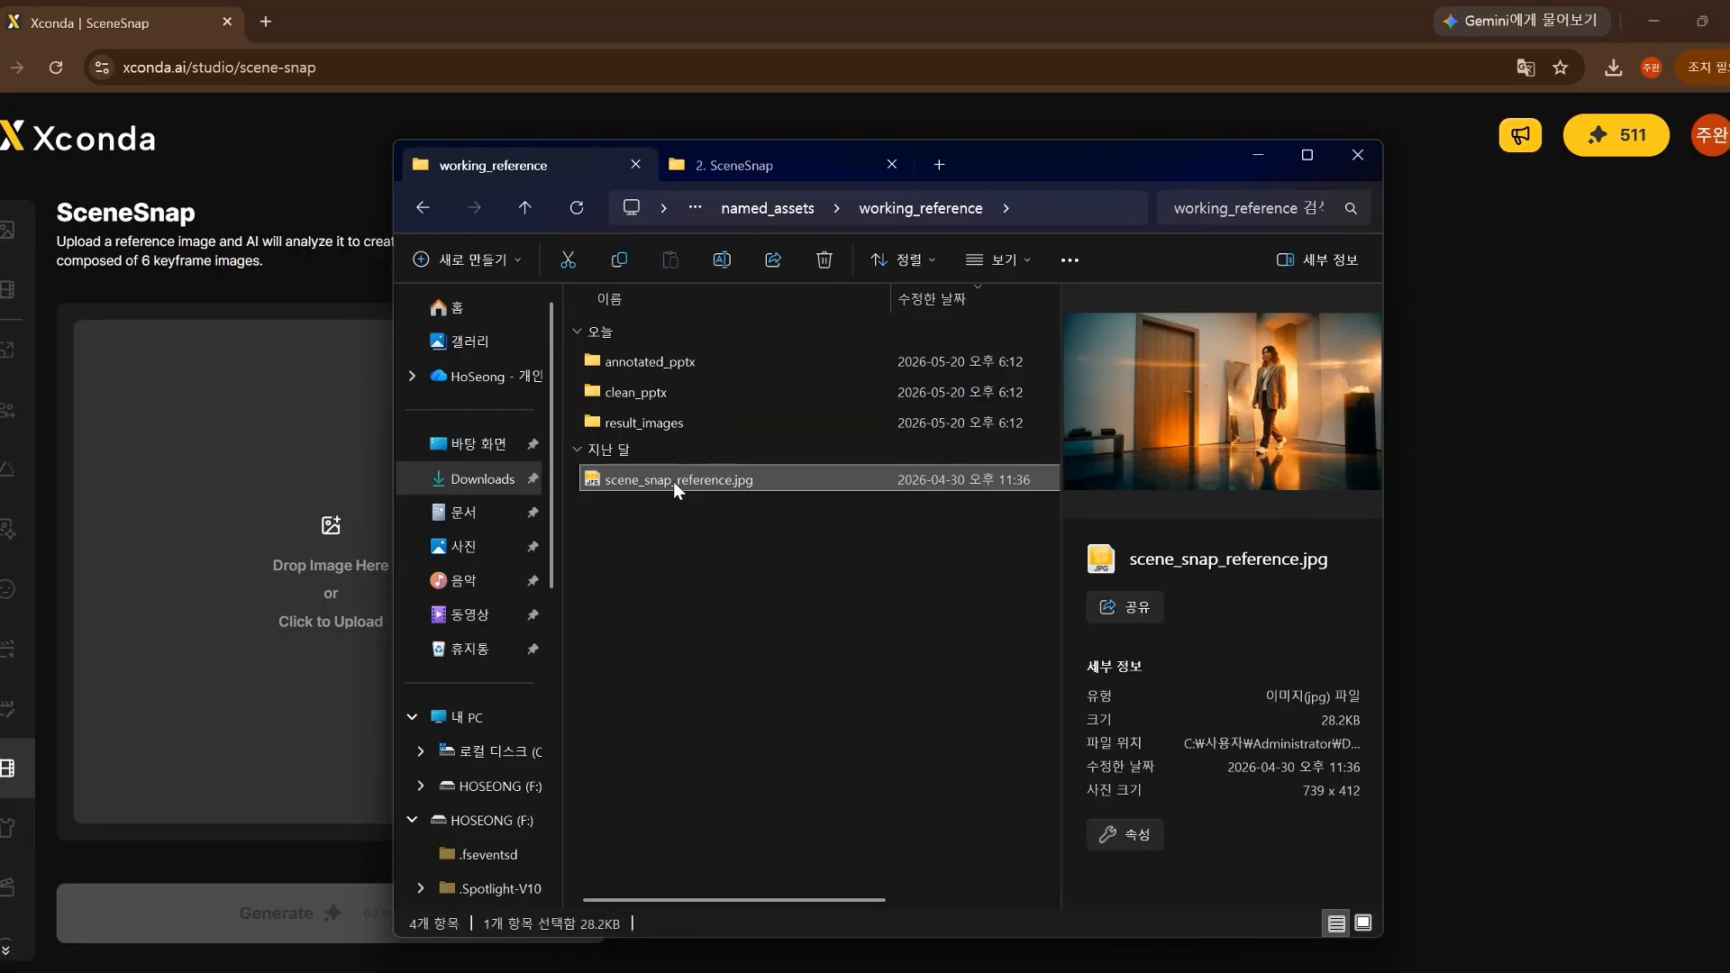
left_click_drag(674, 481, 257, 524)
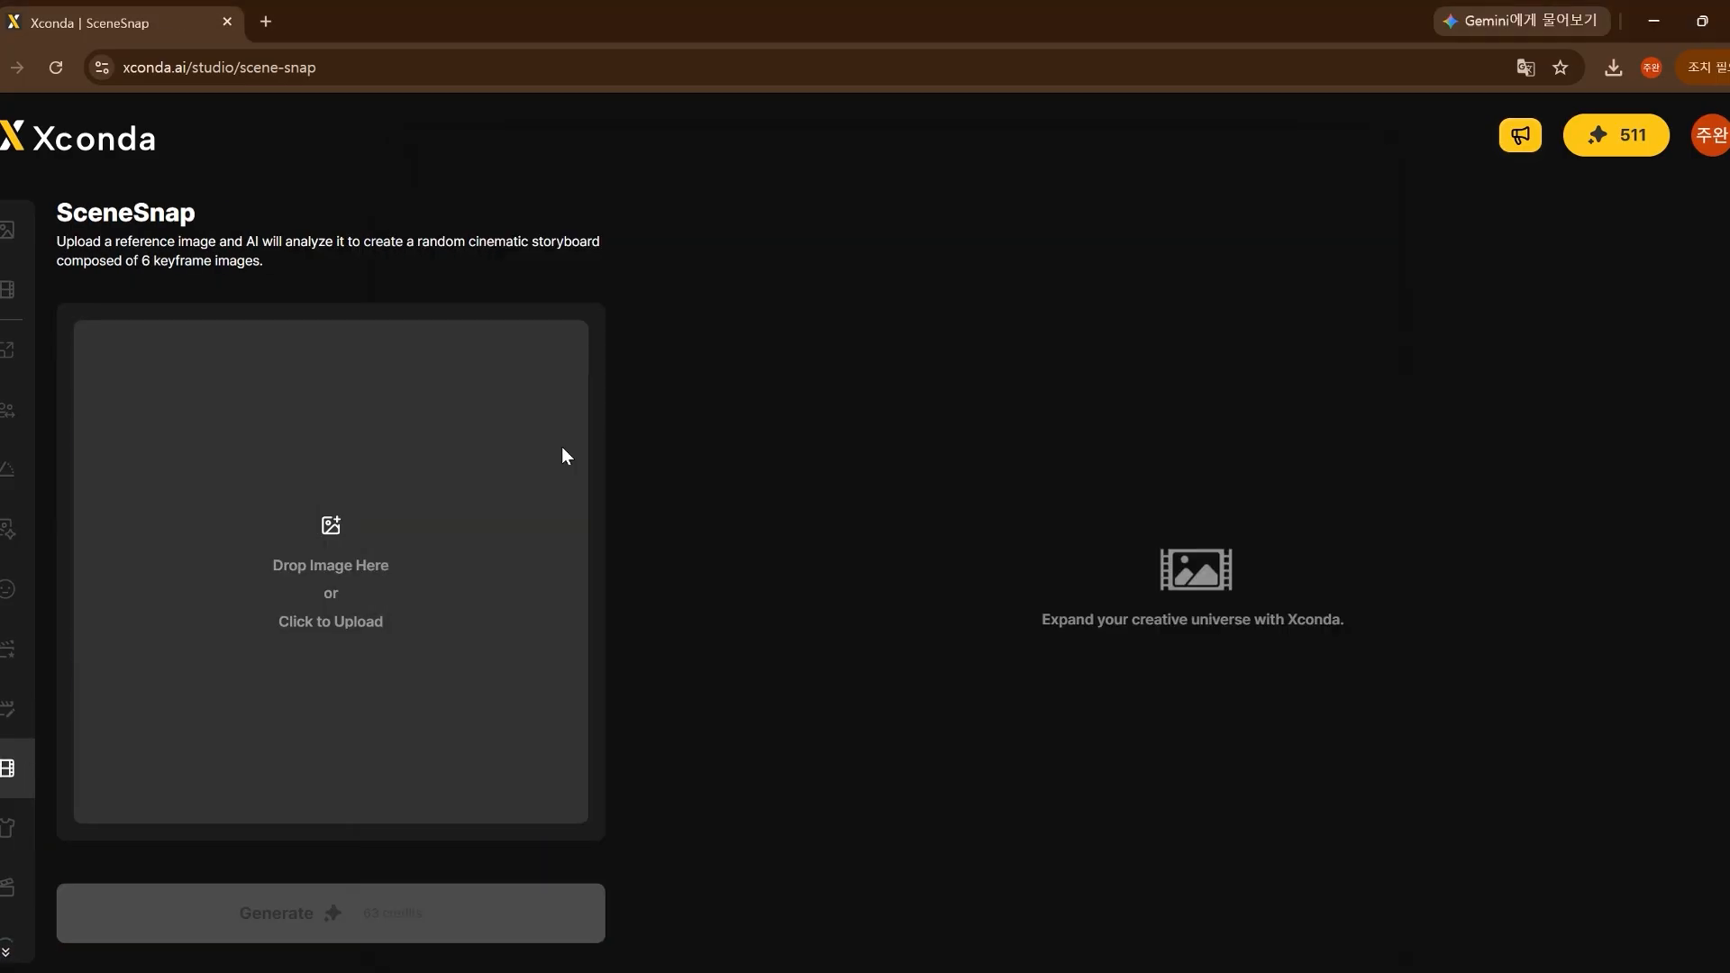
left_click(455, 517)
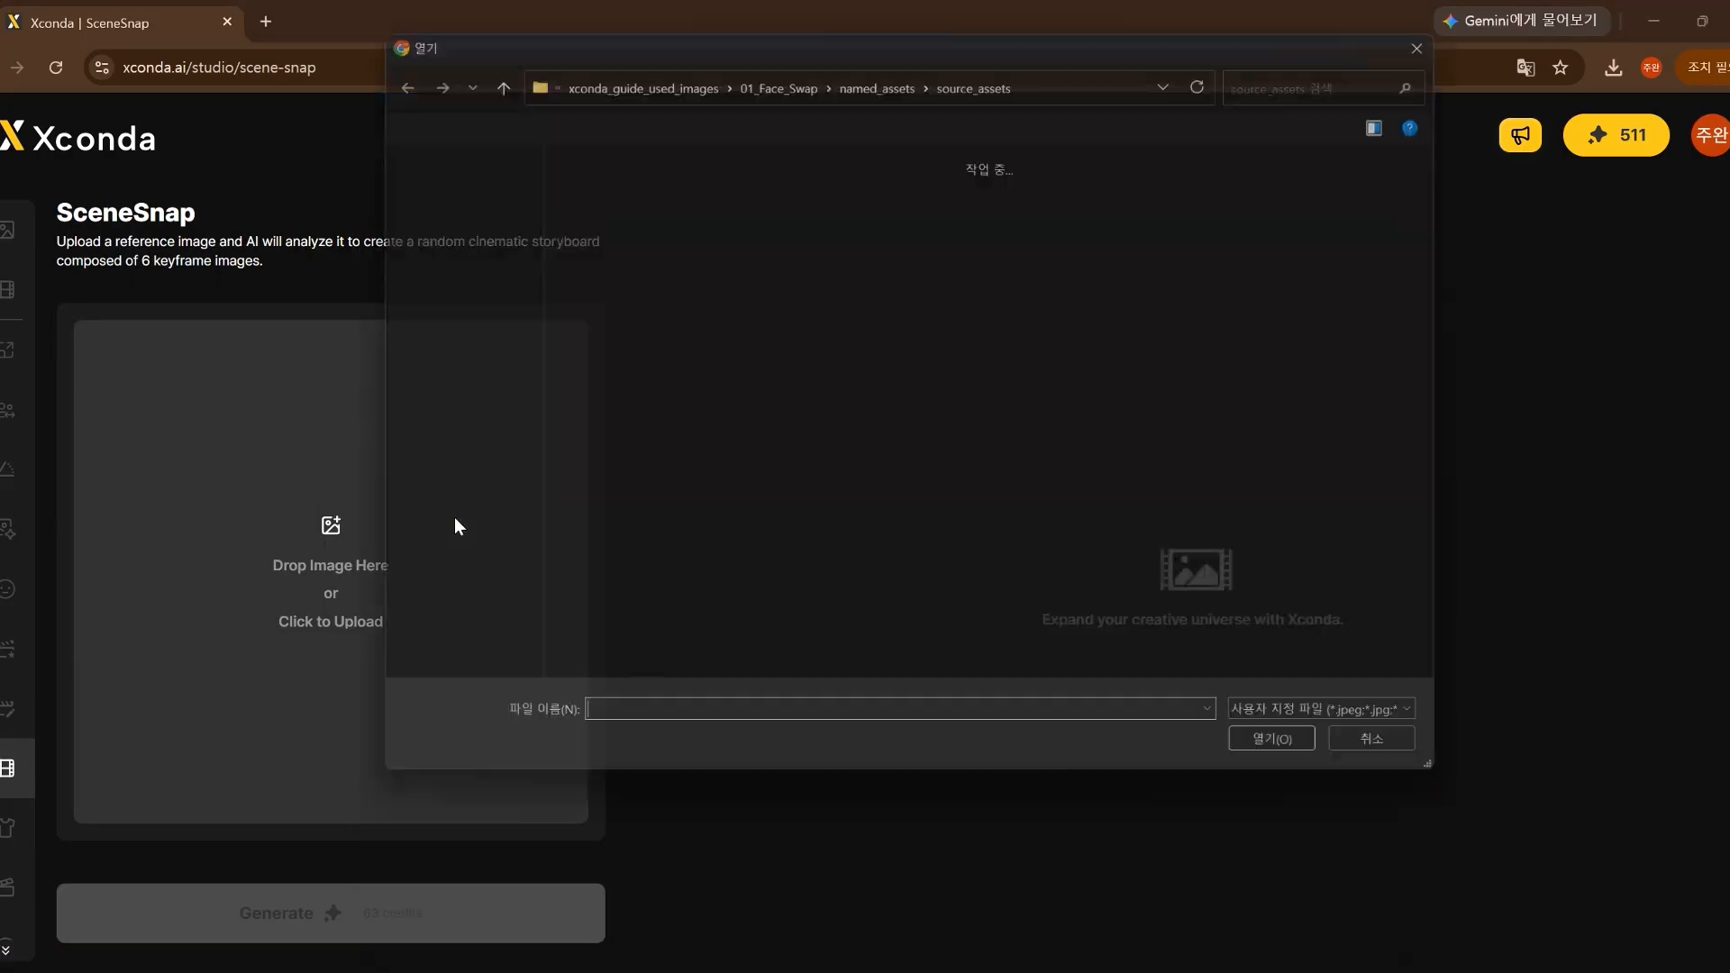
double_click(753, 328)
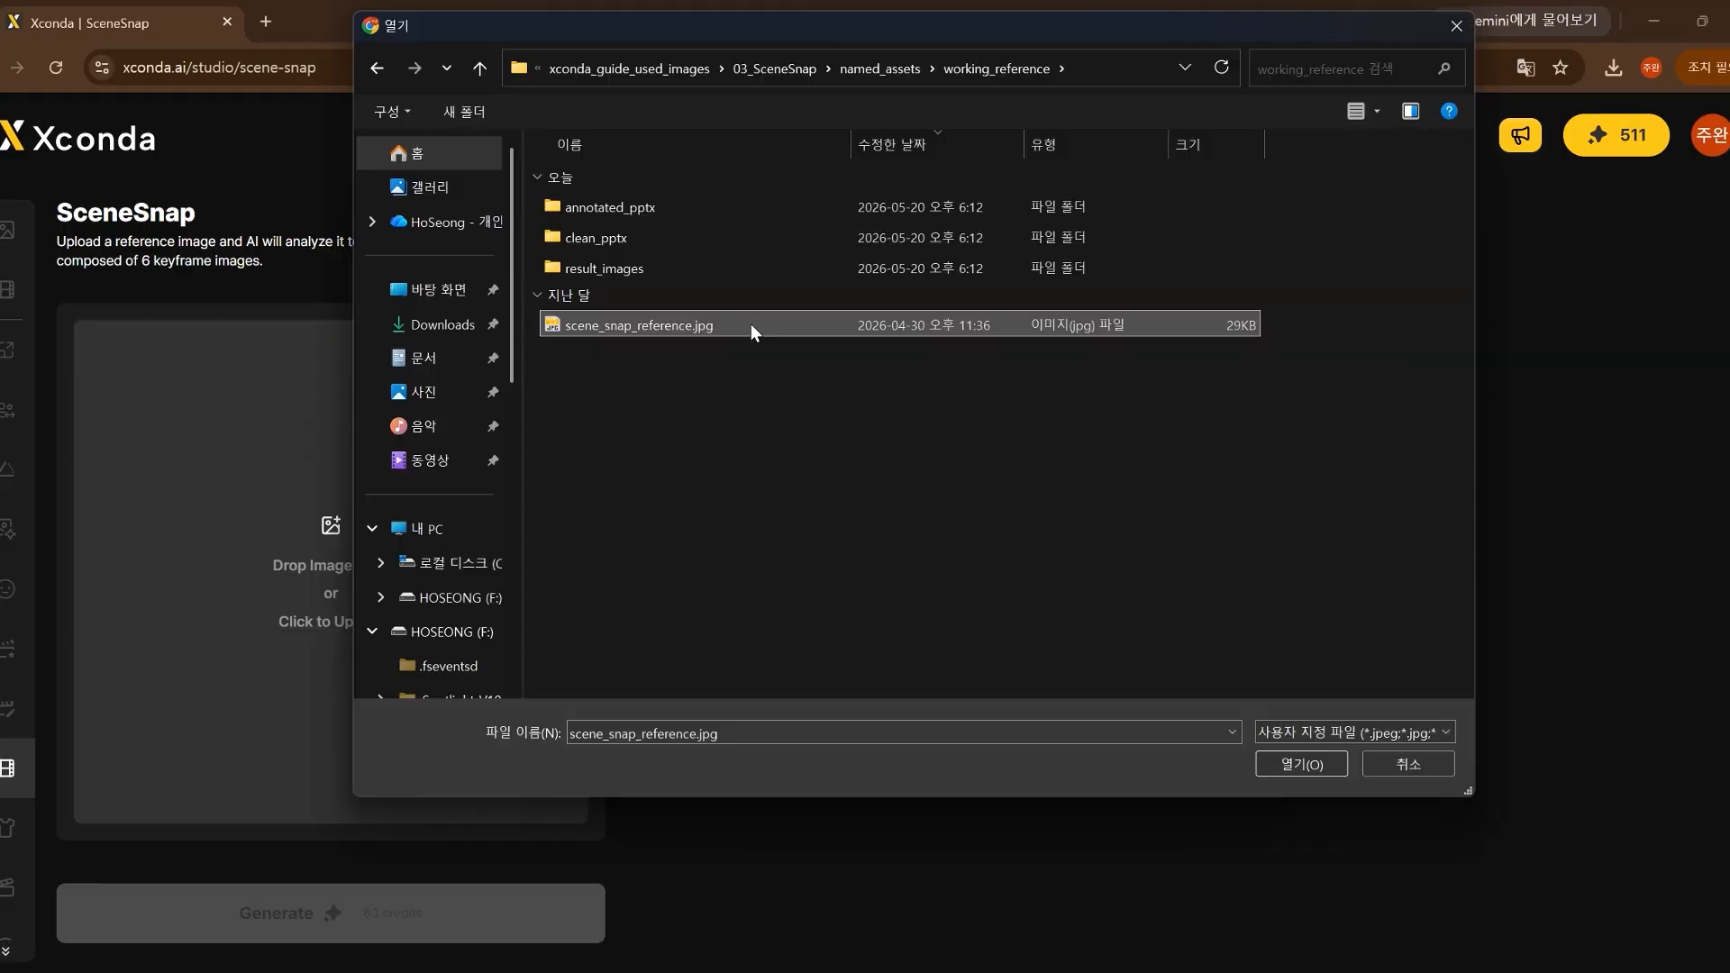
double_click(750, 326)
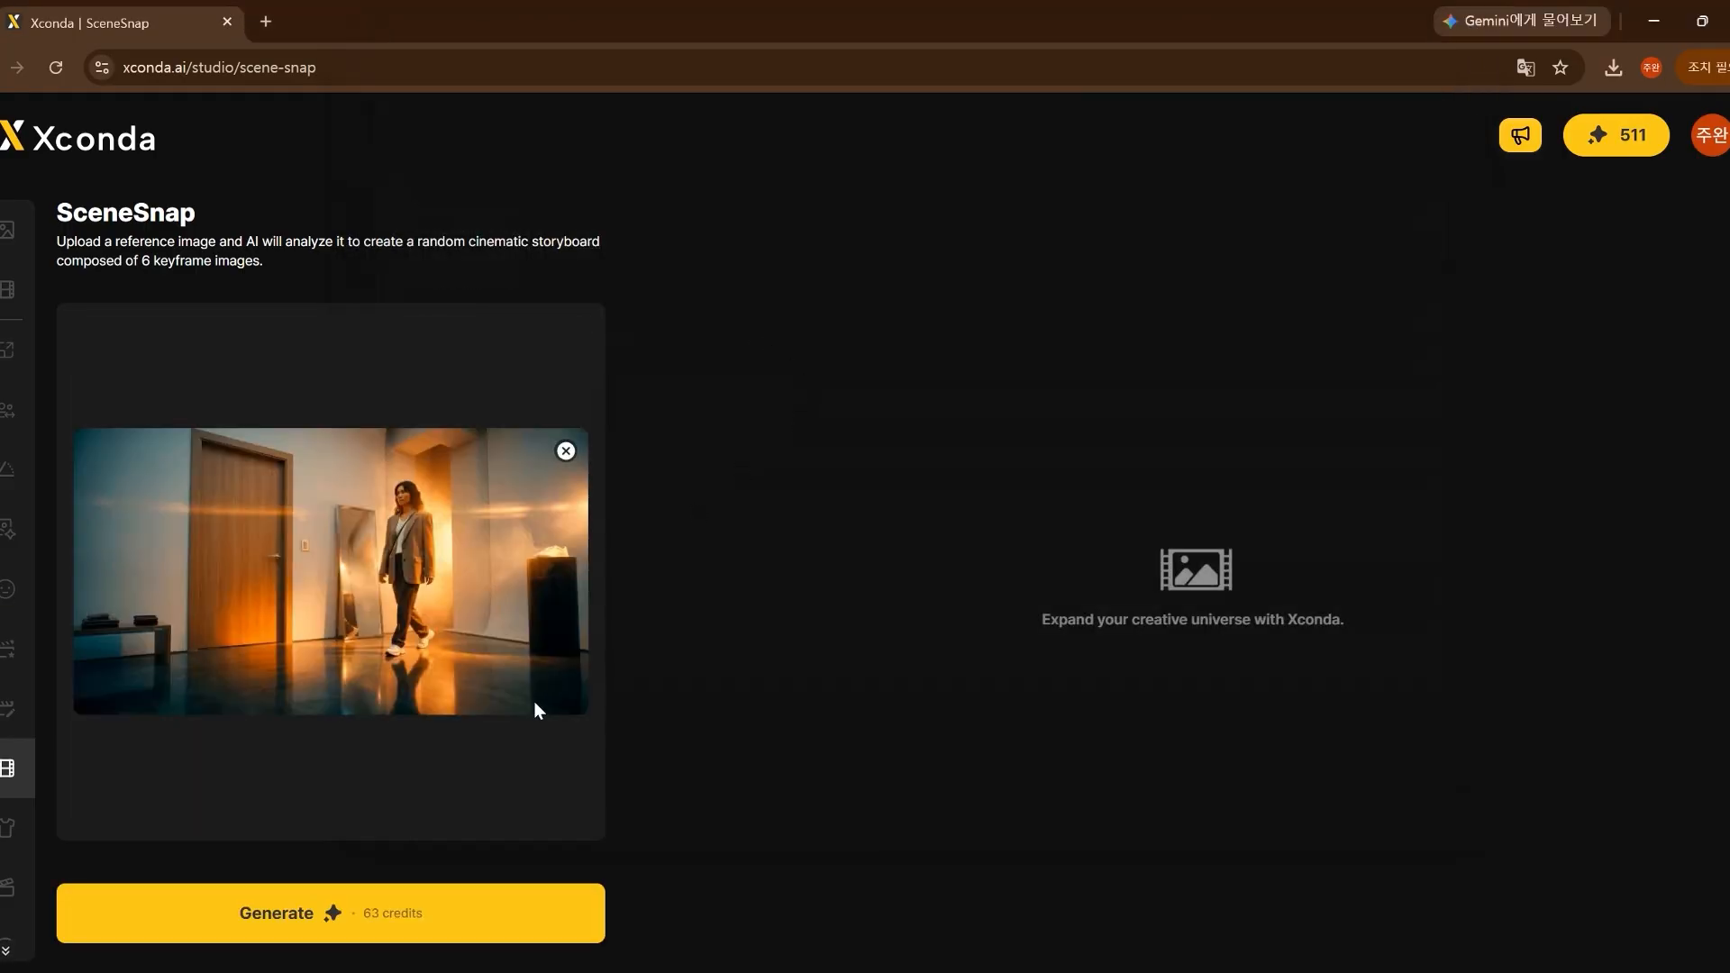
left_click(397, 907)
left_click(745, 575)
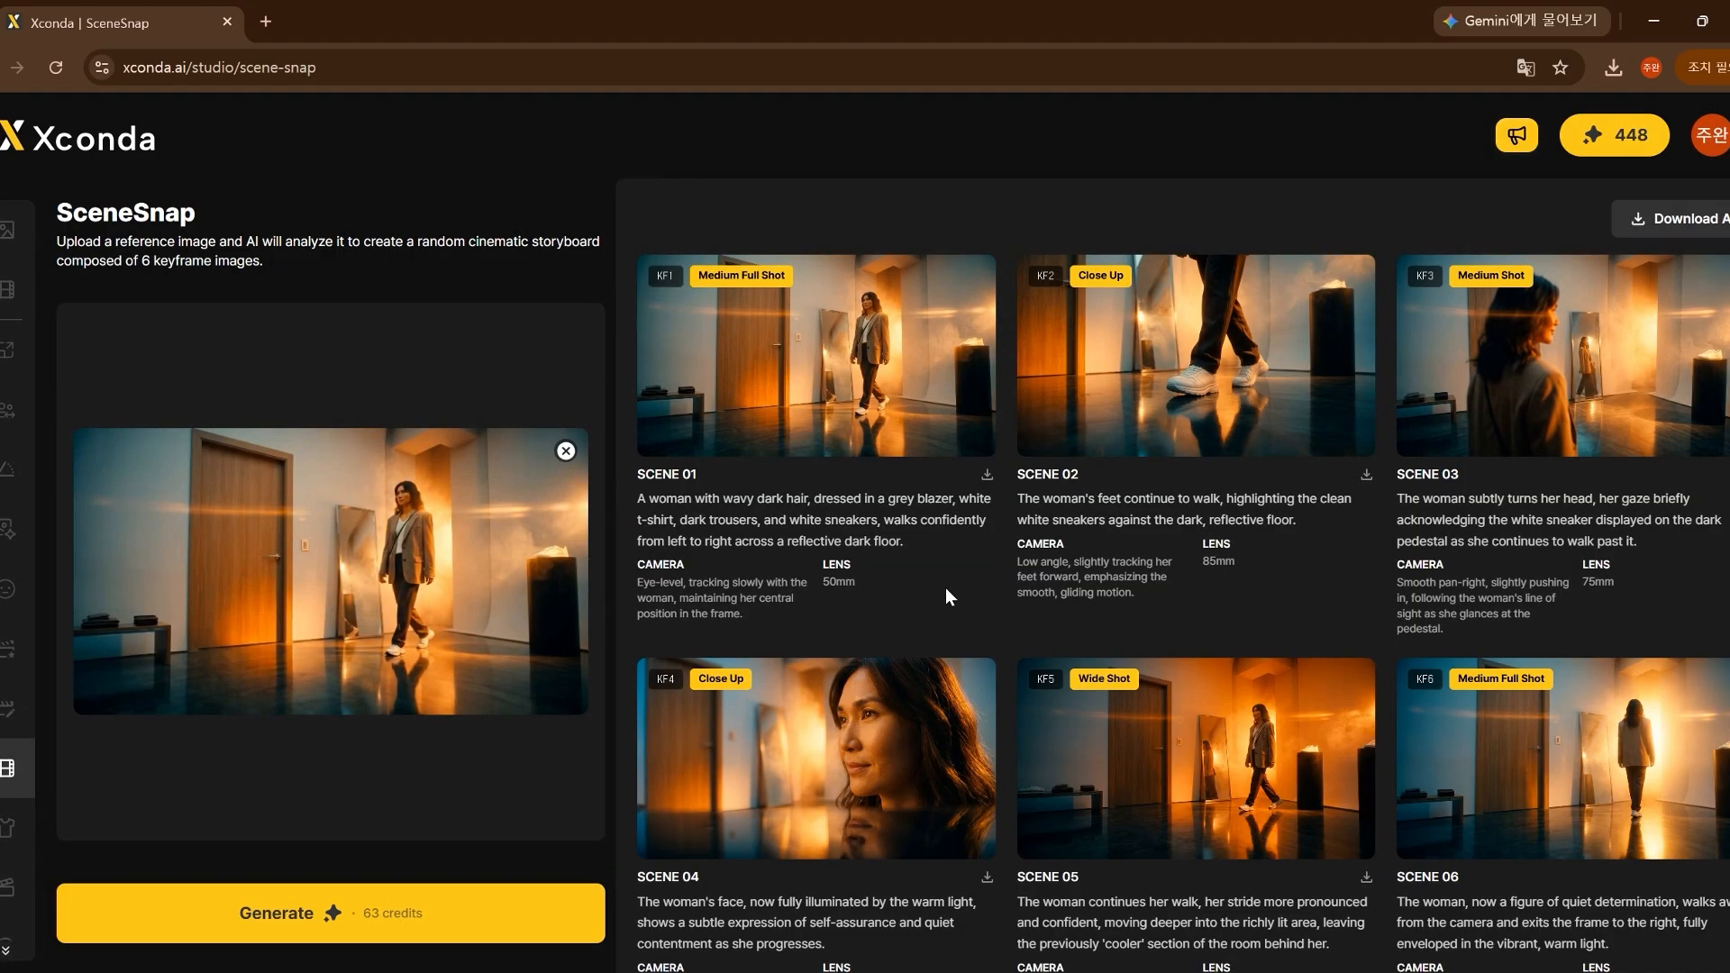
Step: Examine the generated keyframes in the SceneSnap storyboard, enlarging Scenes 01 to 03 and reading the shot types, camera and lens notes
double_click(664, 275)
left_click(730, 451)
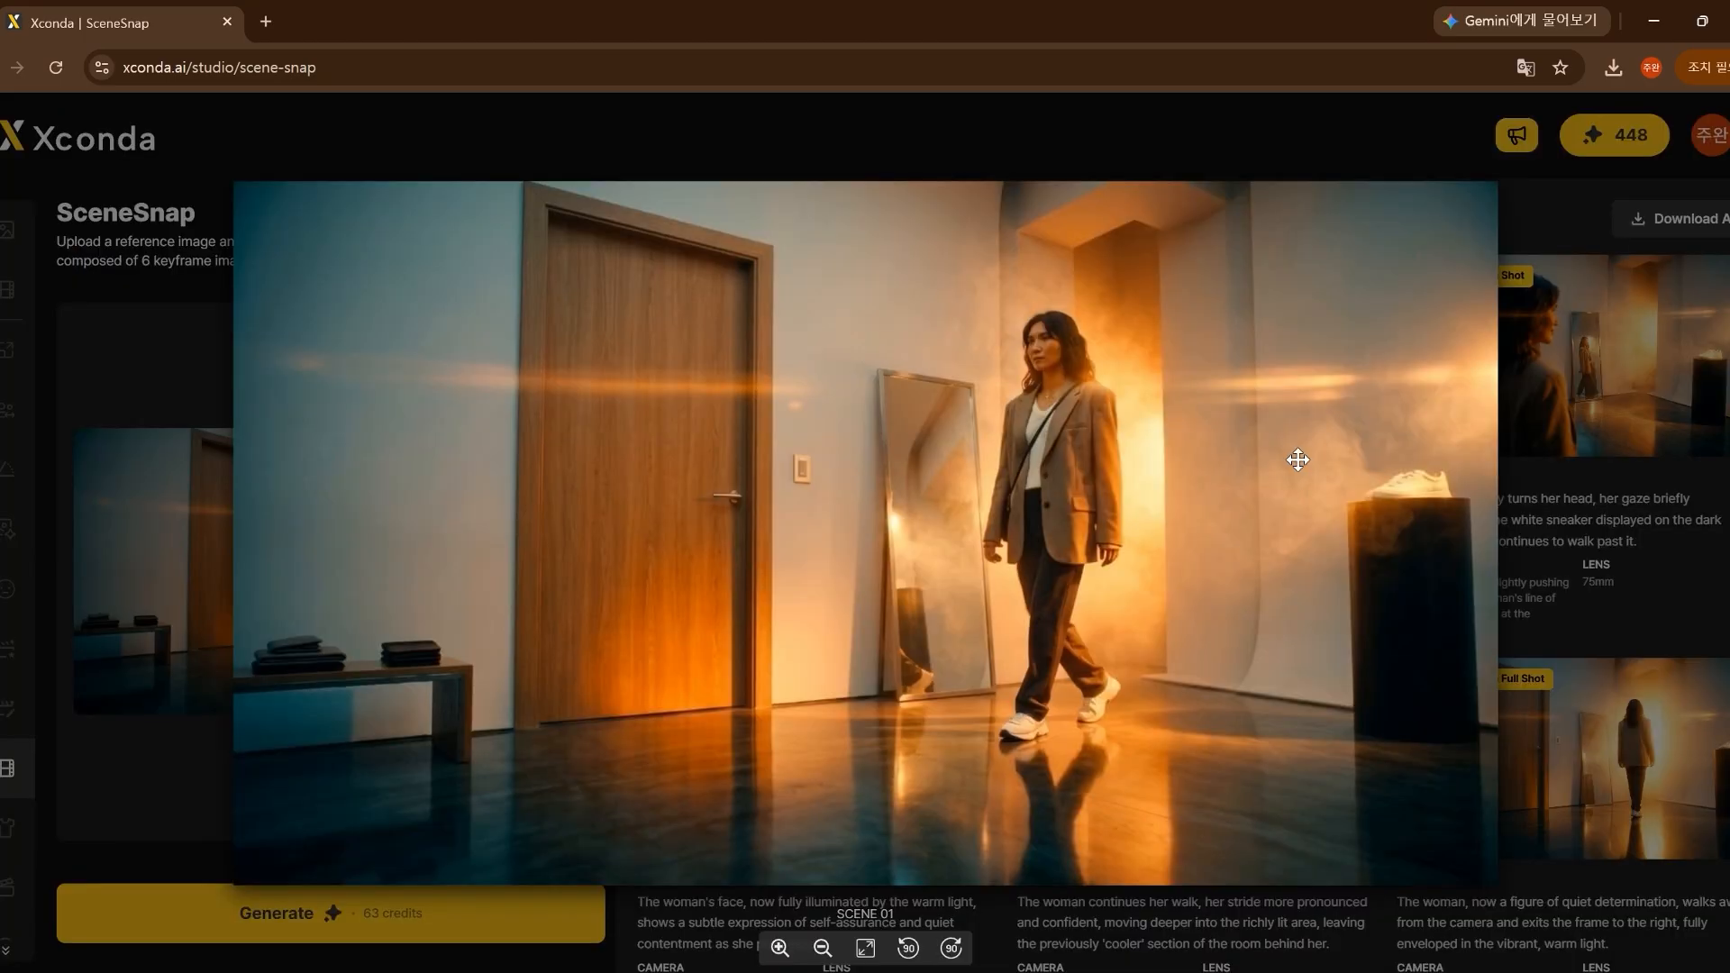
left_click(1550, 576)
left_click(1268, 398)
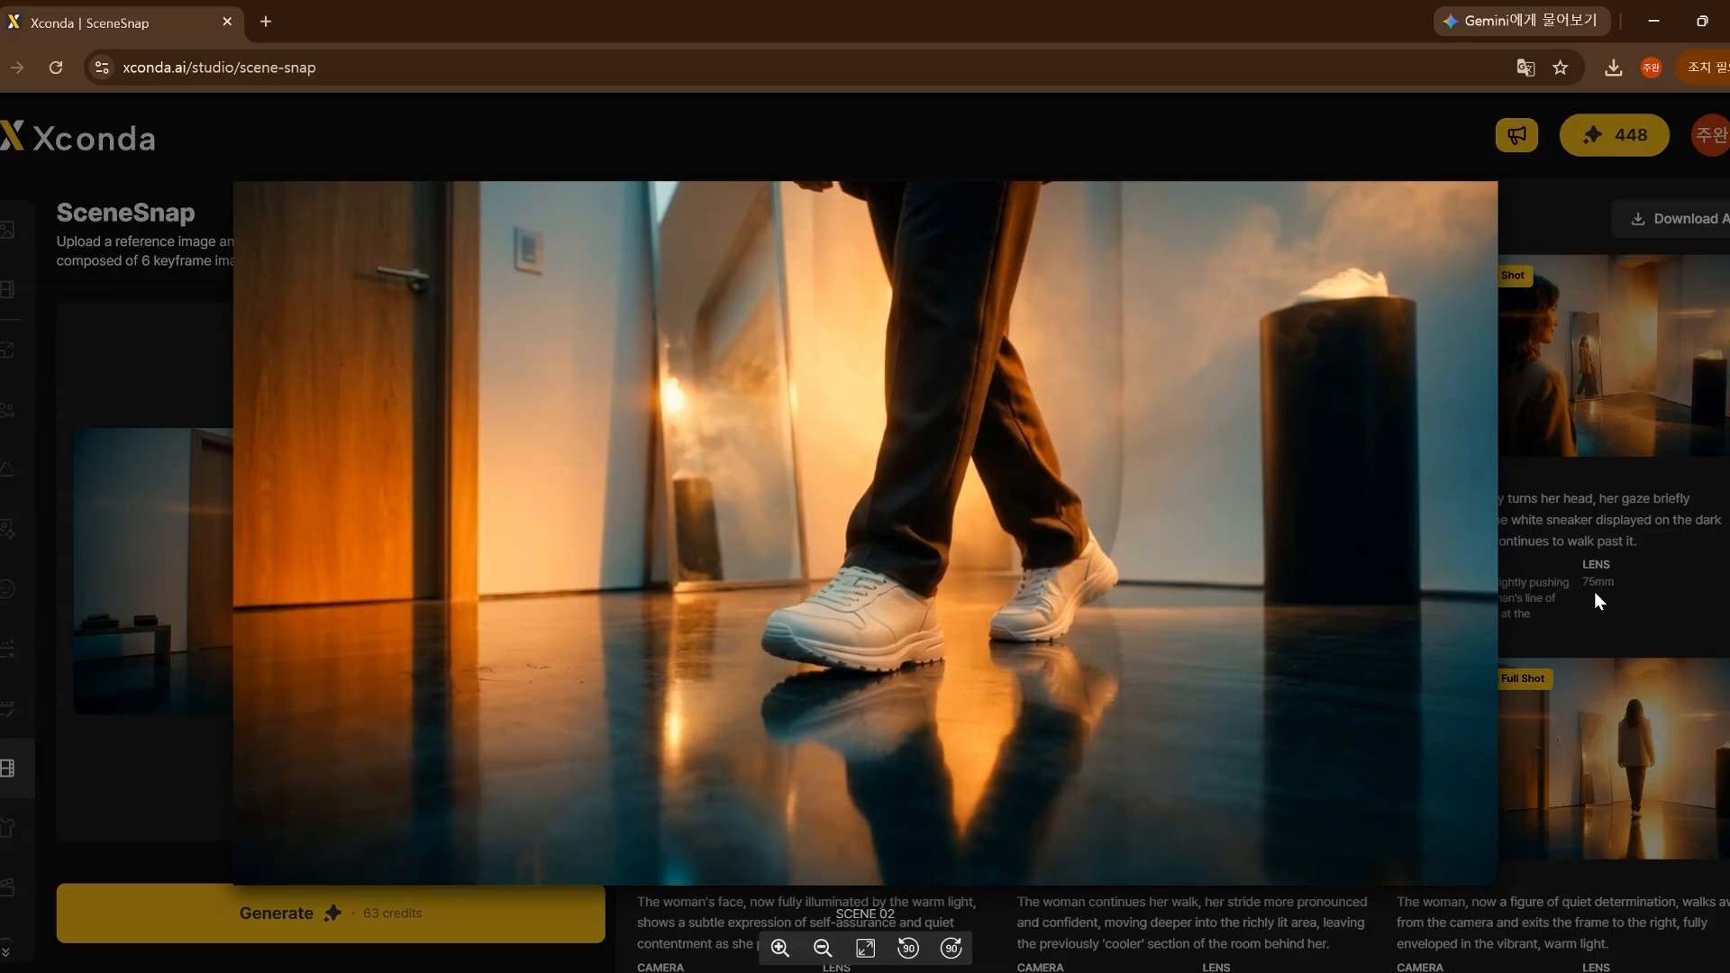
left_click(1593, 591)
left_click(1570, 398)
left_click(1614, 568)
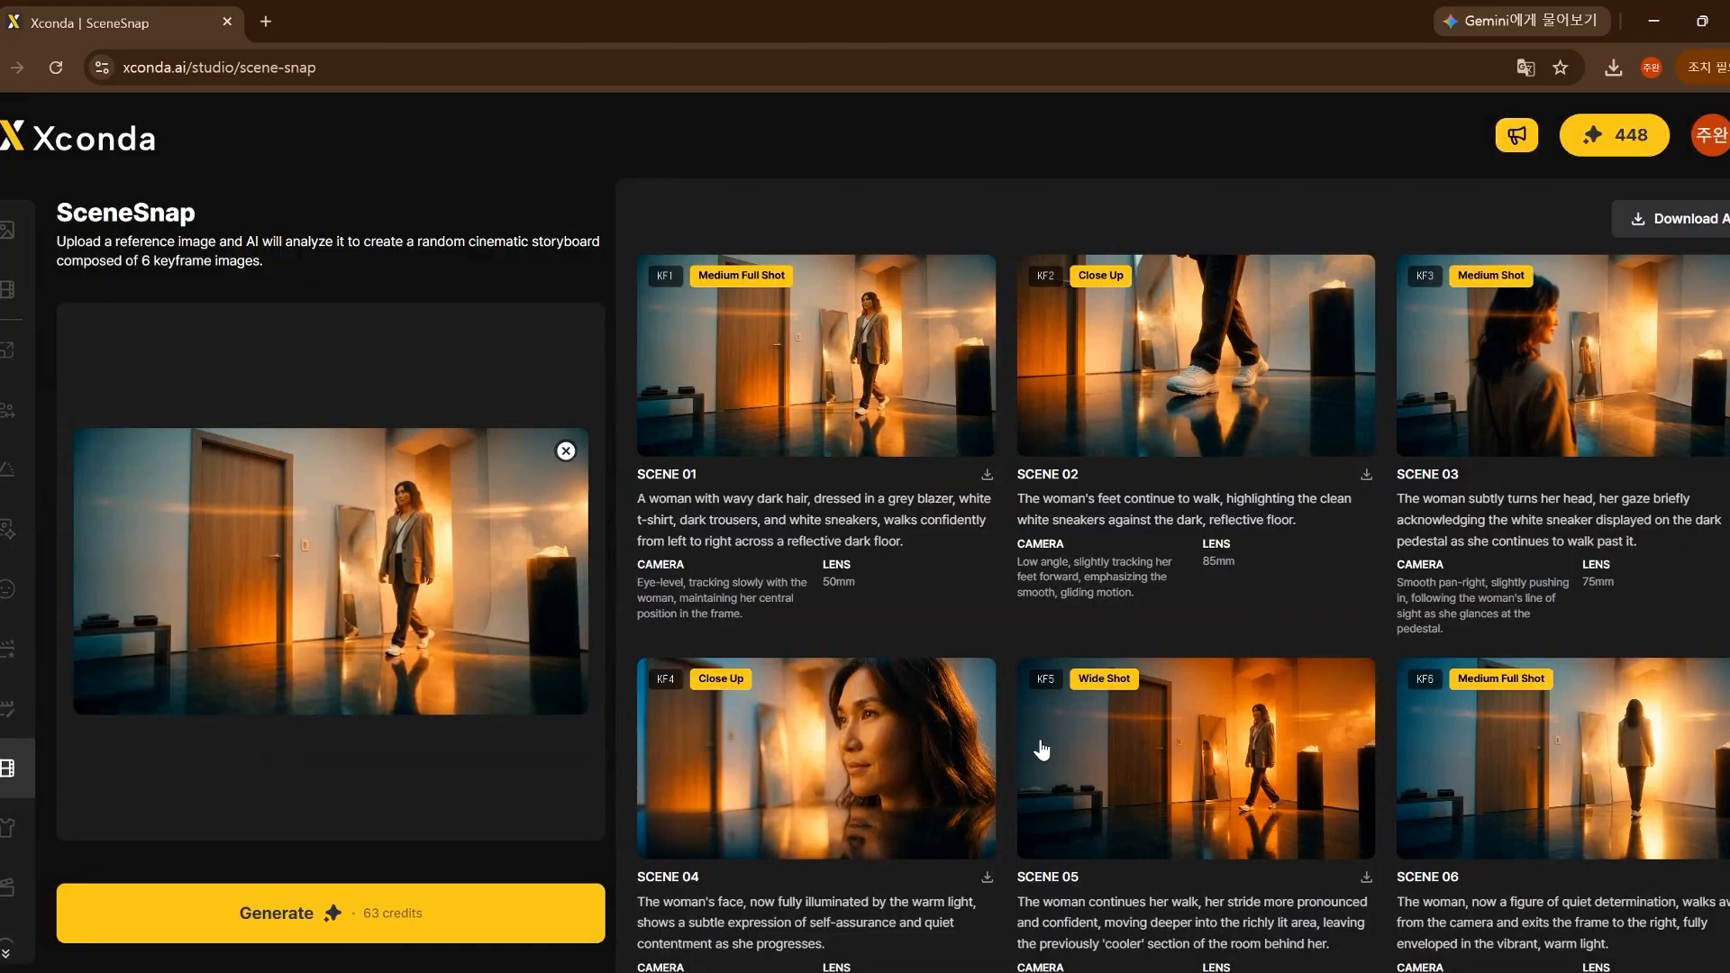
scroll(919, 603, "down", 1)
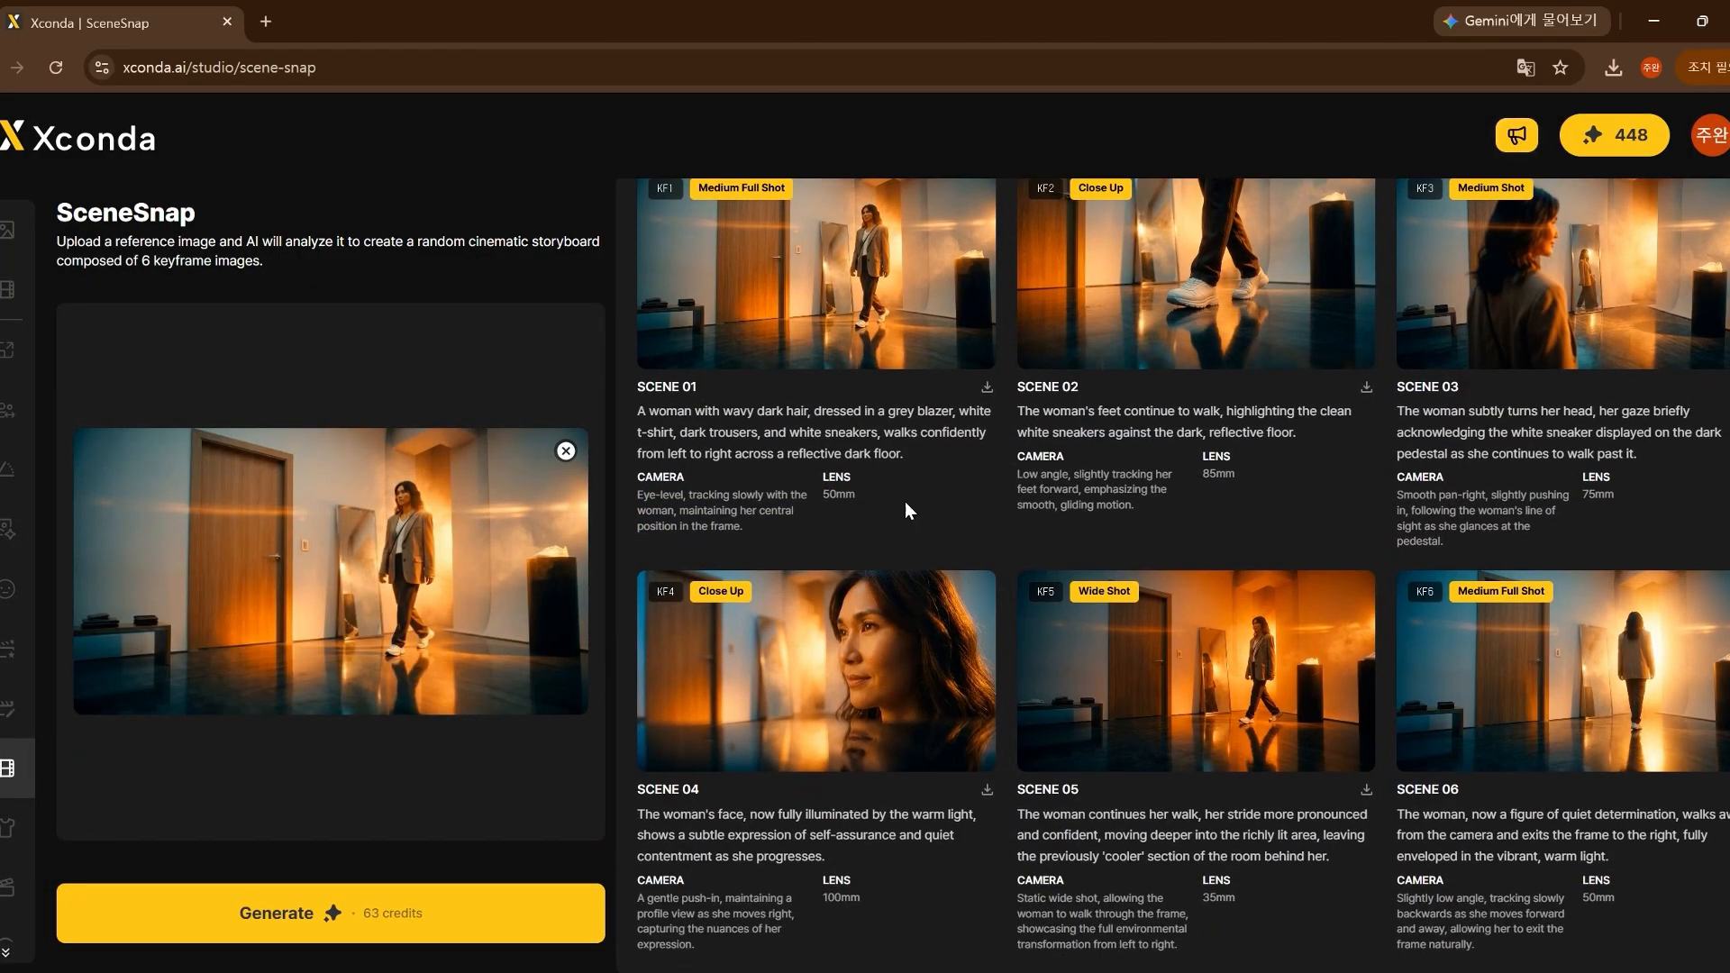
scroll(1641, 478, "up", 1)
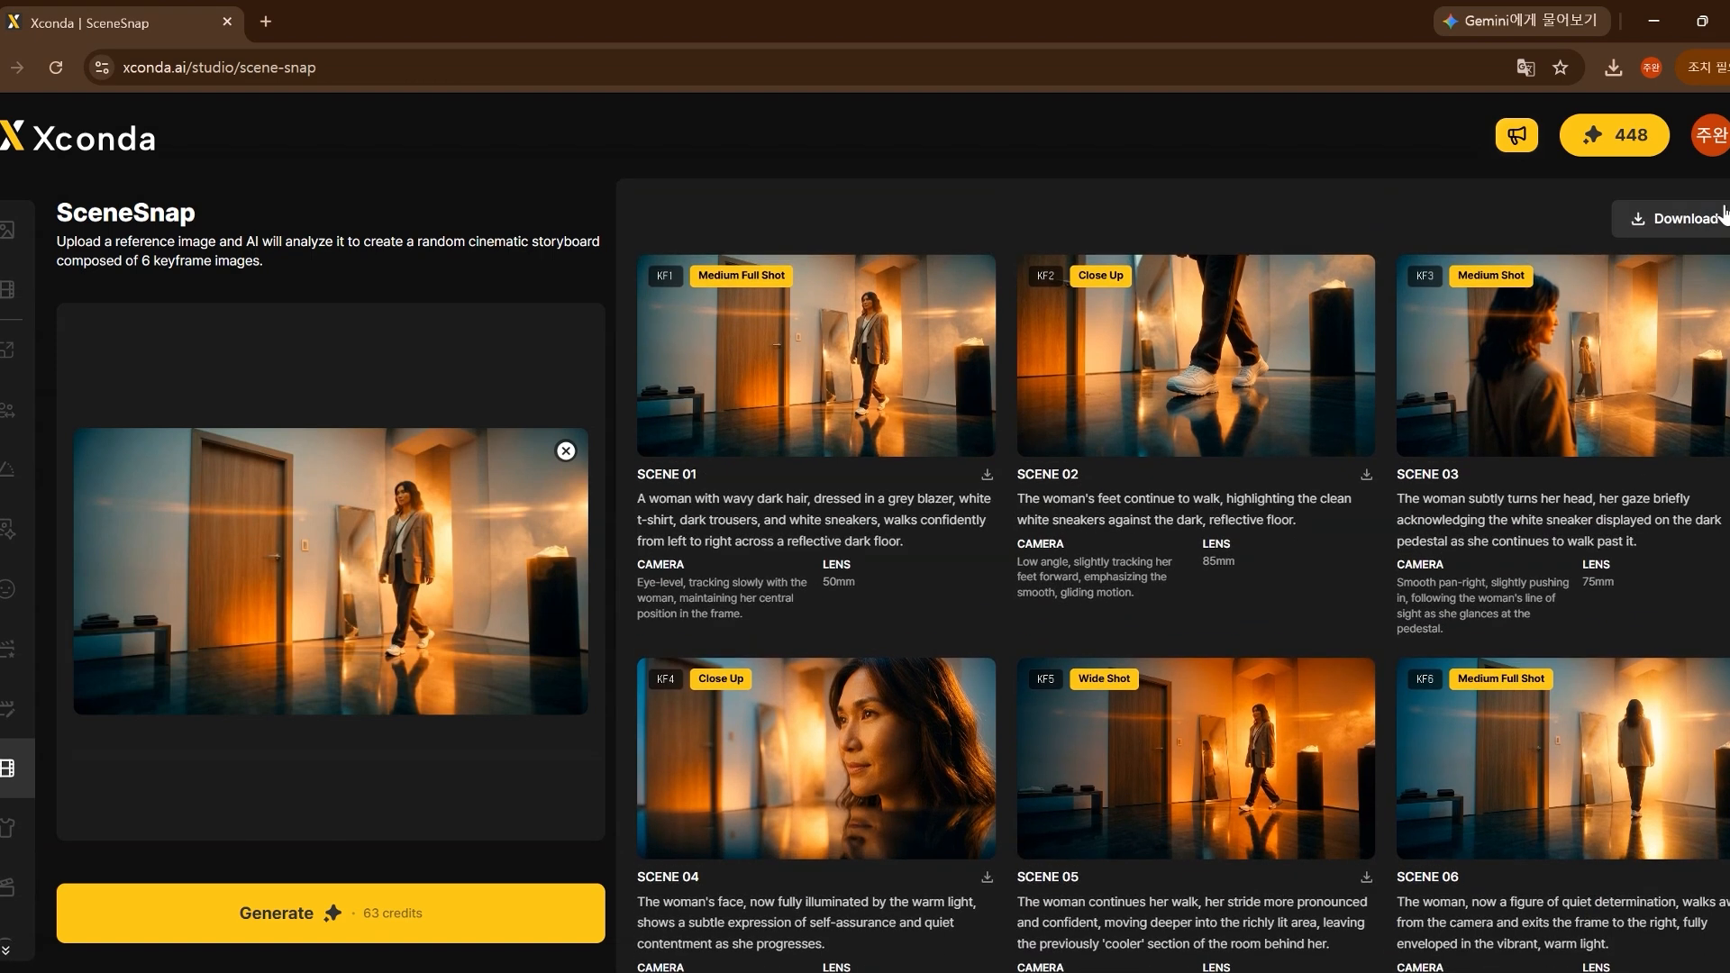
Step: Download all the storyboard scenes and open the downloaded image xconda_scene-snap_20260520.jpg
left_click(1724, 214)
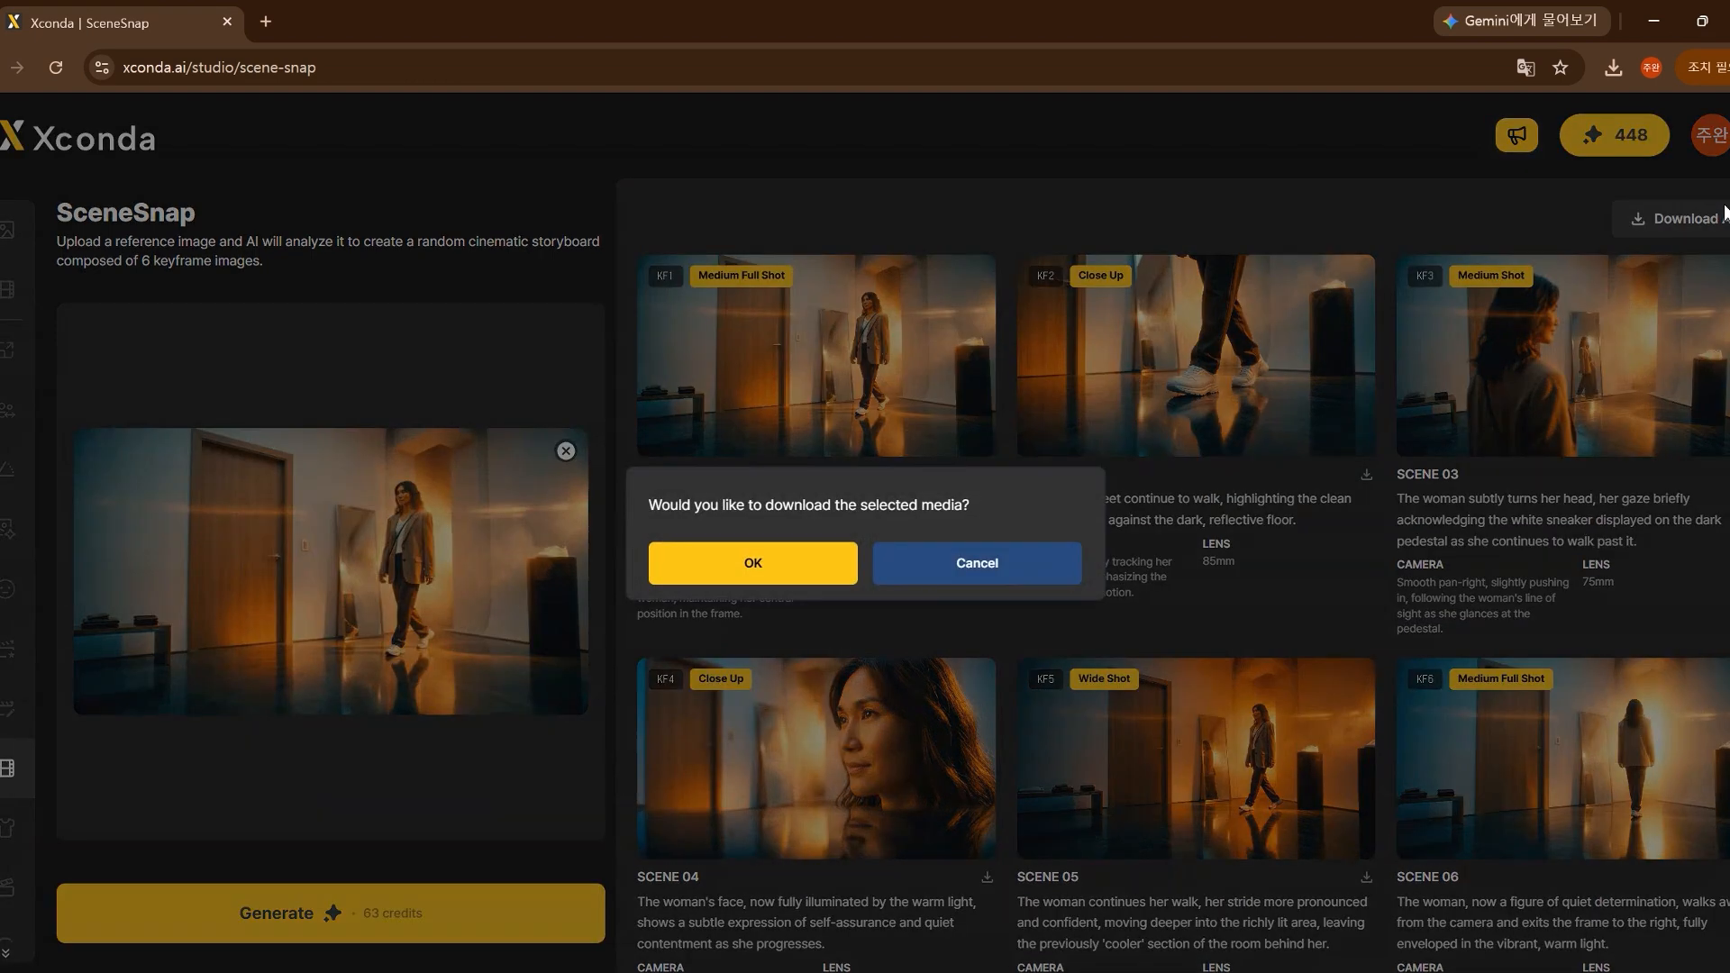
left_click(772, 564)
left_click(772, 583)
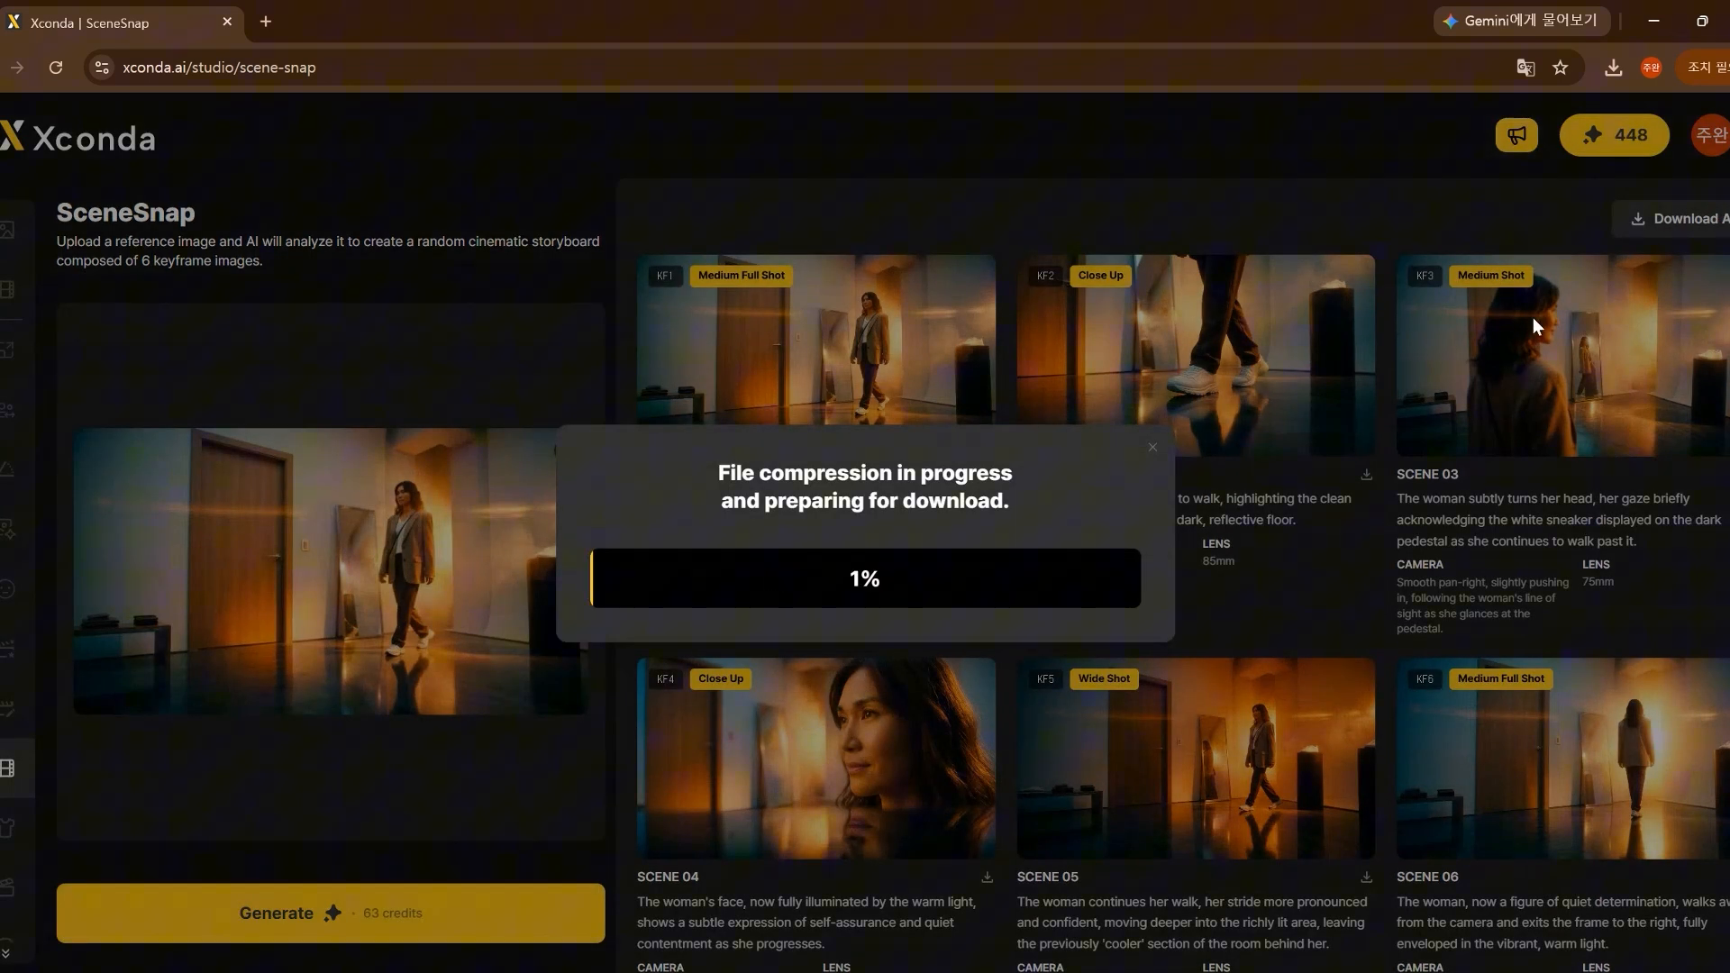
scroll(989, 804, "down", 1)
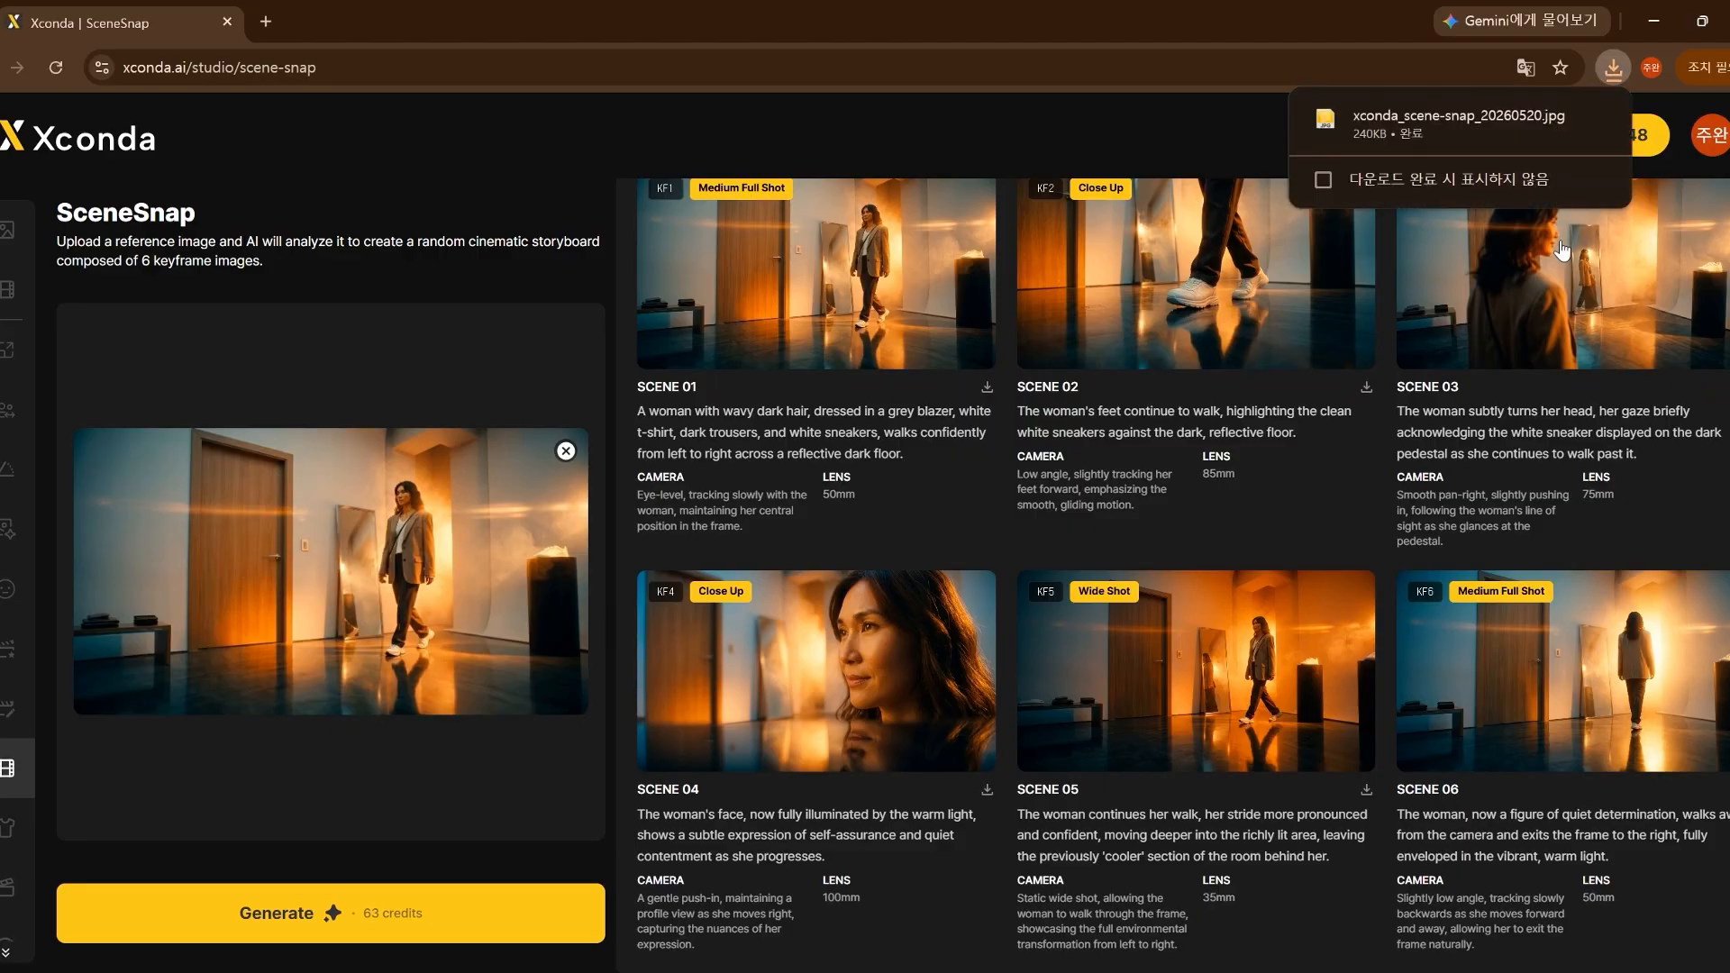
left_click(1467, 120)
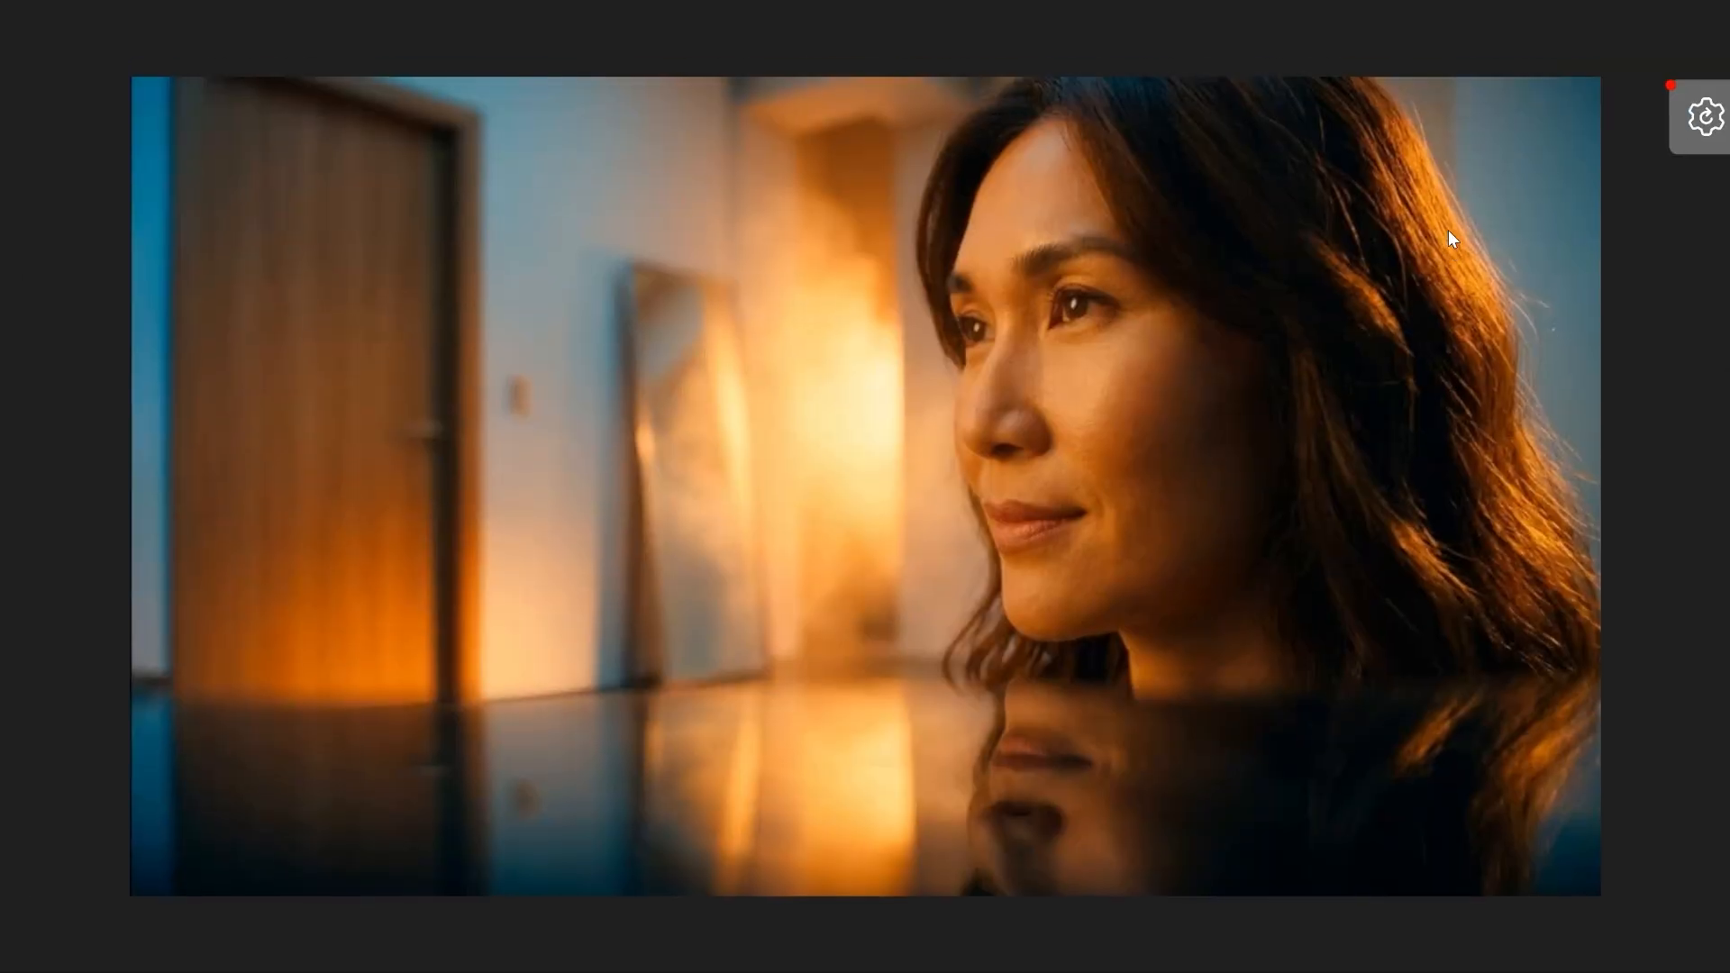
Step: Close the downloaded image and enlarge Scene 06 in the SceneSnap storyboard
left_click(1711, 10)
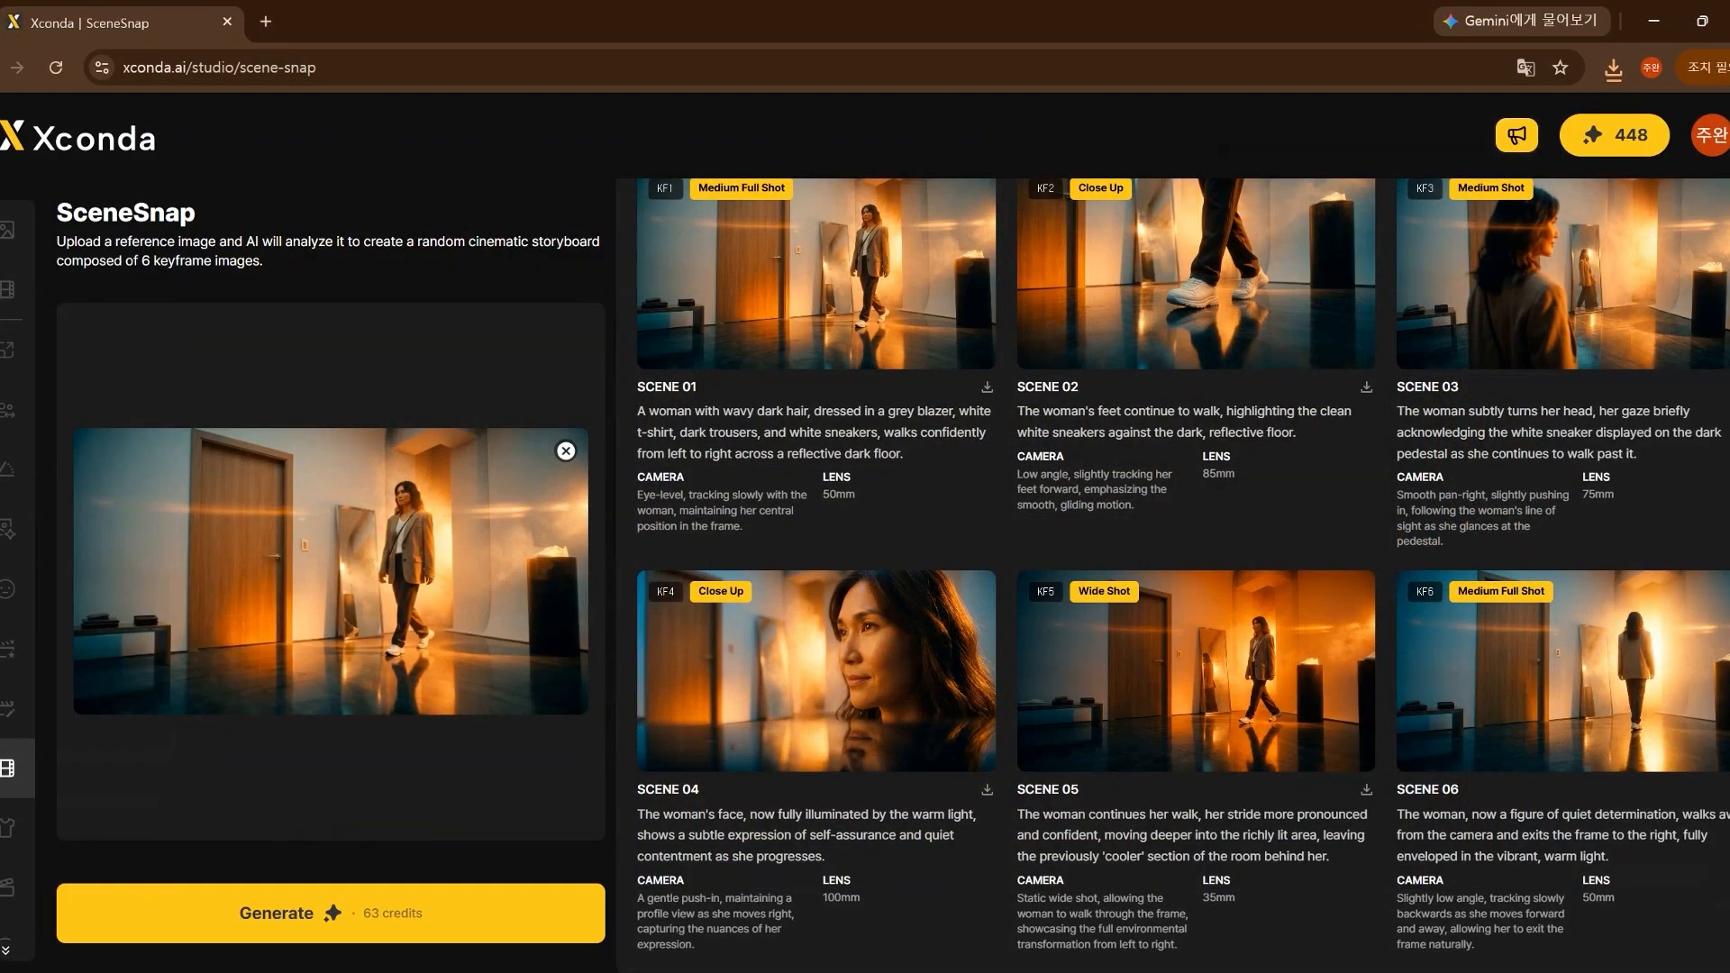
scroll(1182, 577, "up", 1)
left_click(1584, 770)
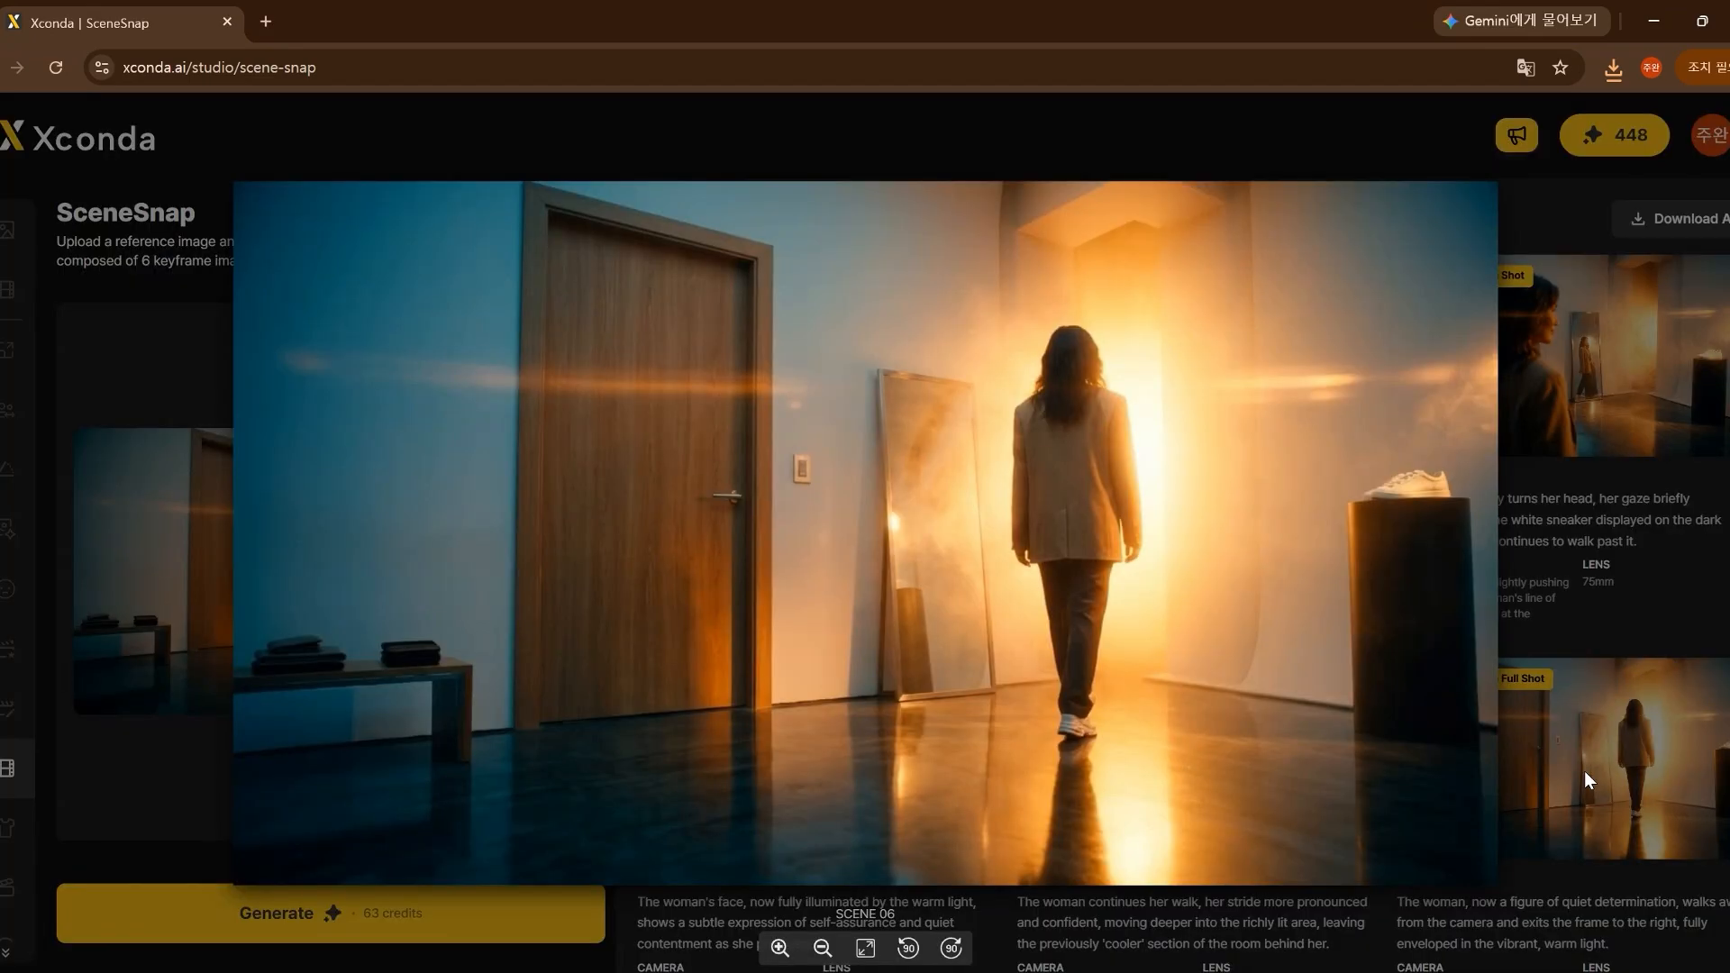
left_click(1633, 765)
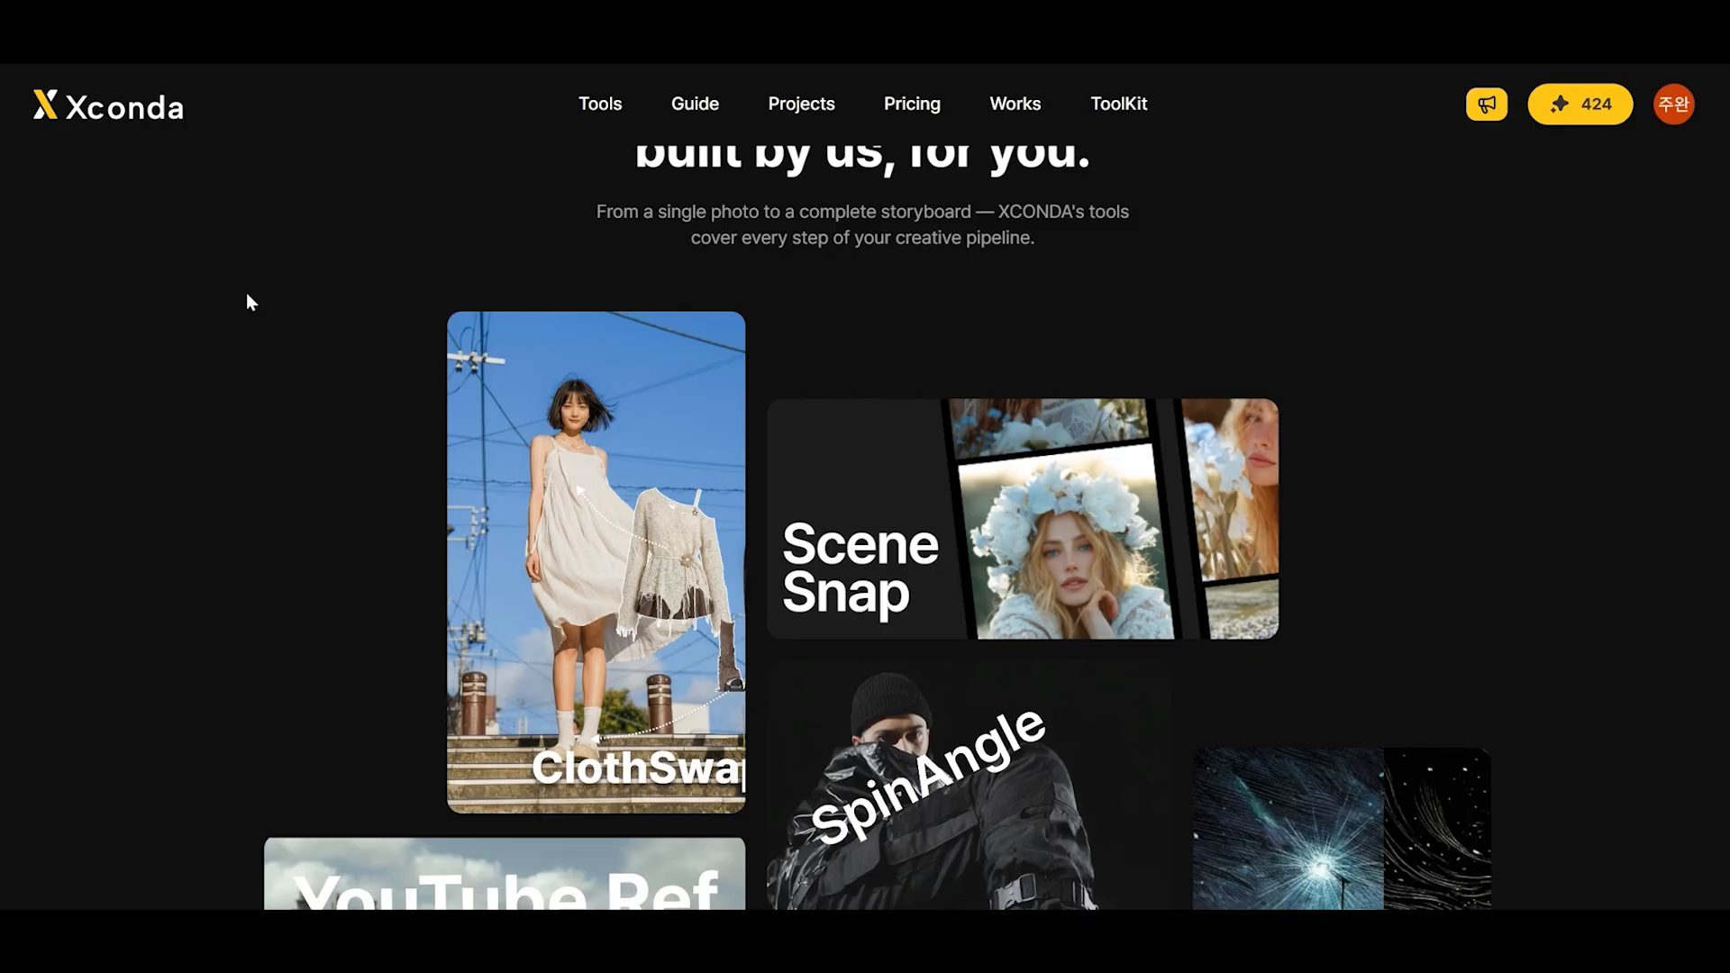
Step: Open the ClothSwap tool from the Xconda home page
mouse_move(512, 377)
scroll(308, 331, "up", 15)
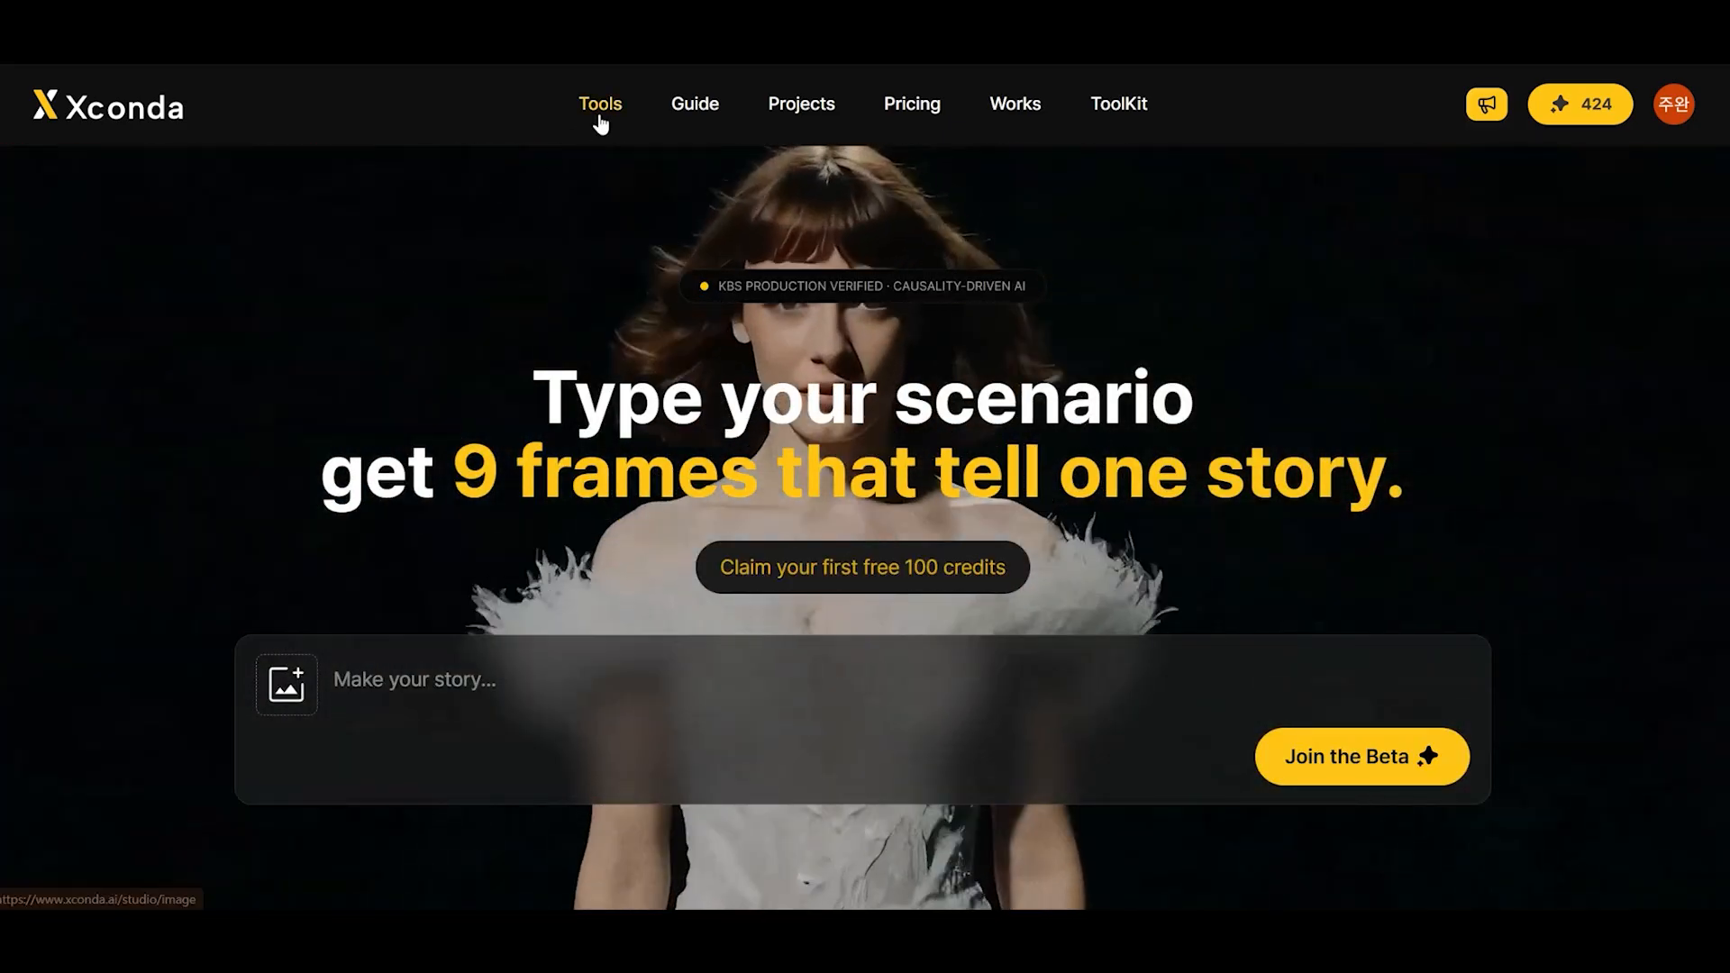
left_click(598, 112)
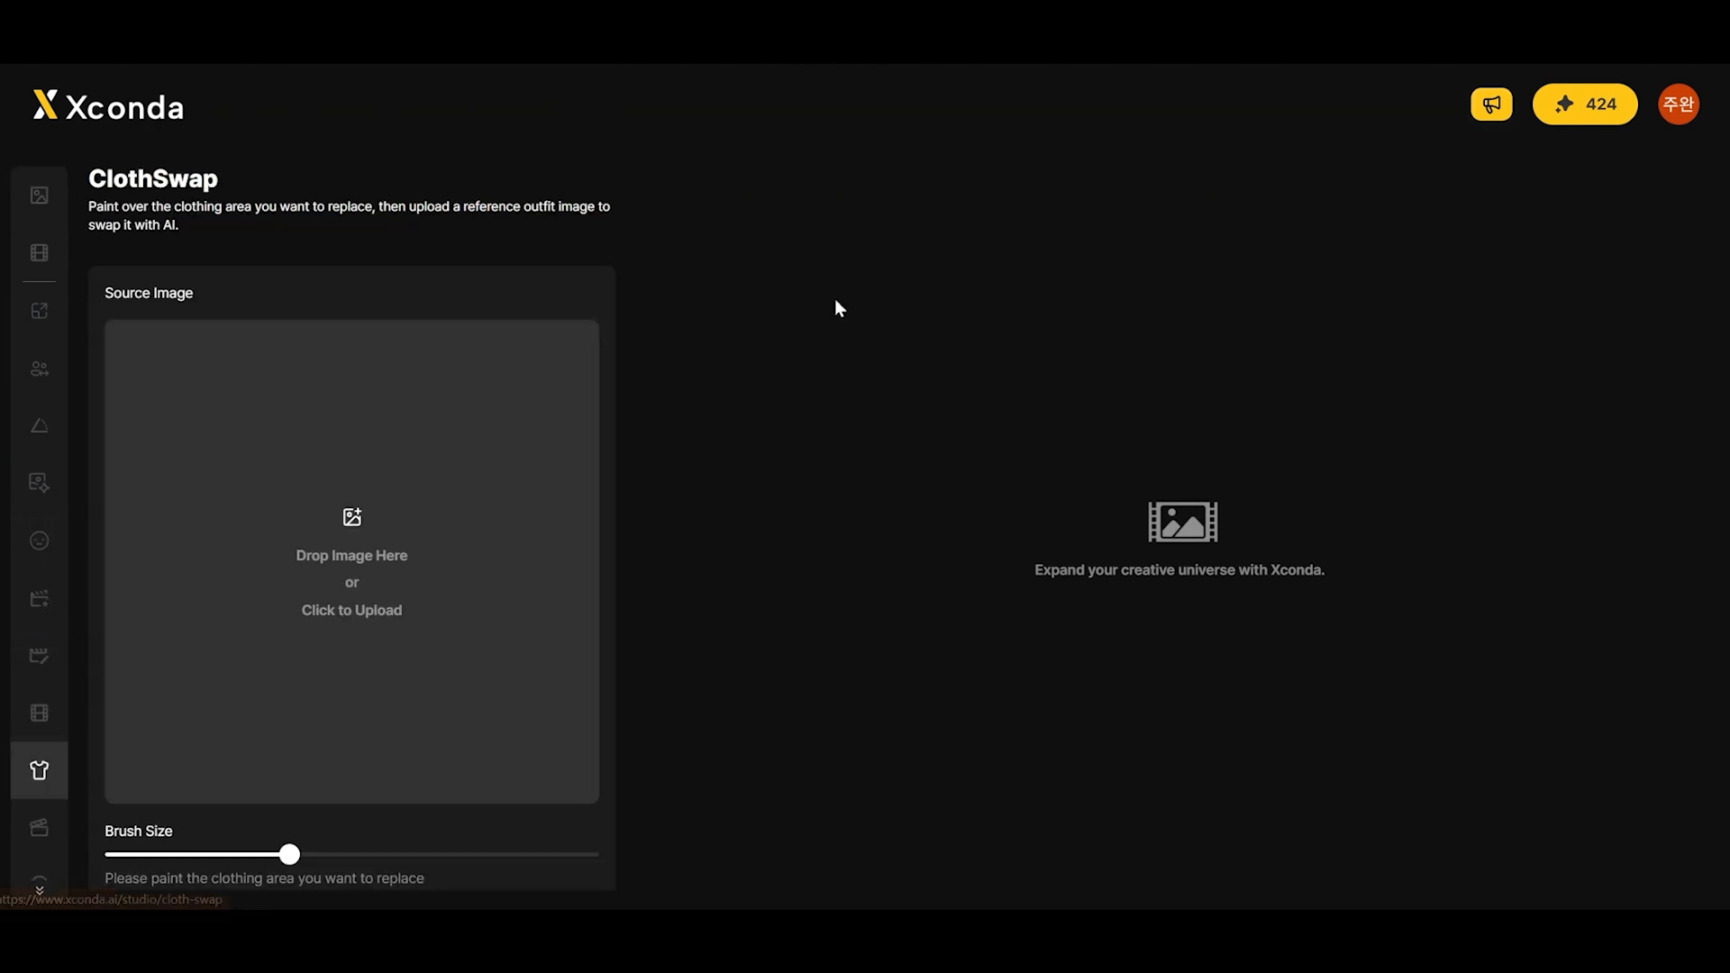
left_click(36, 768)
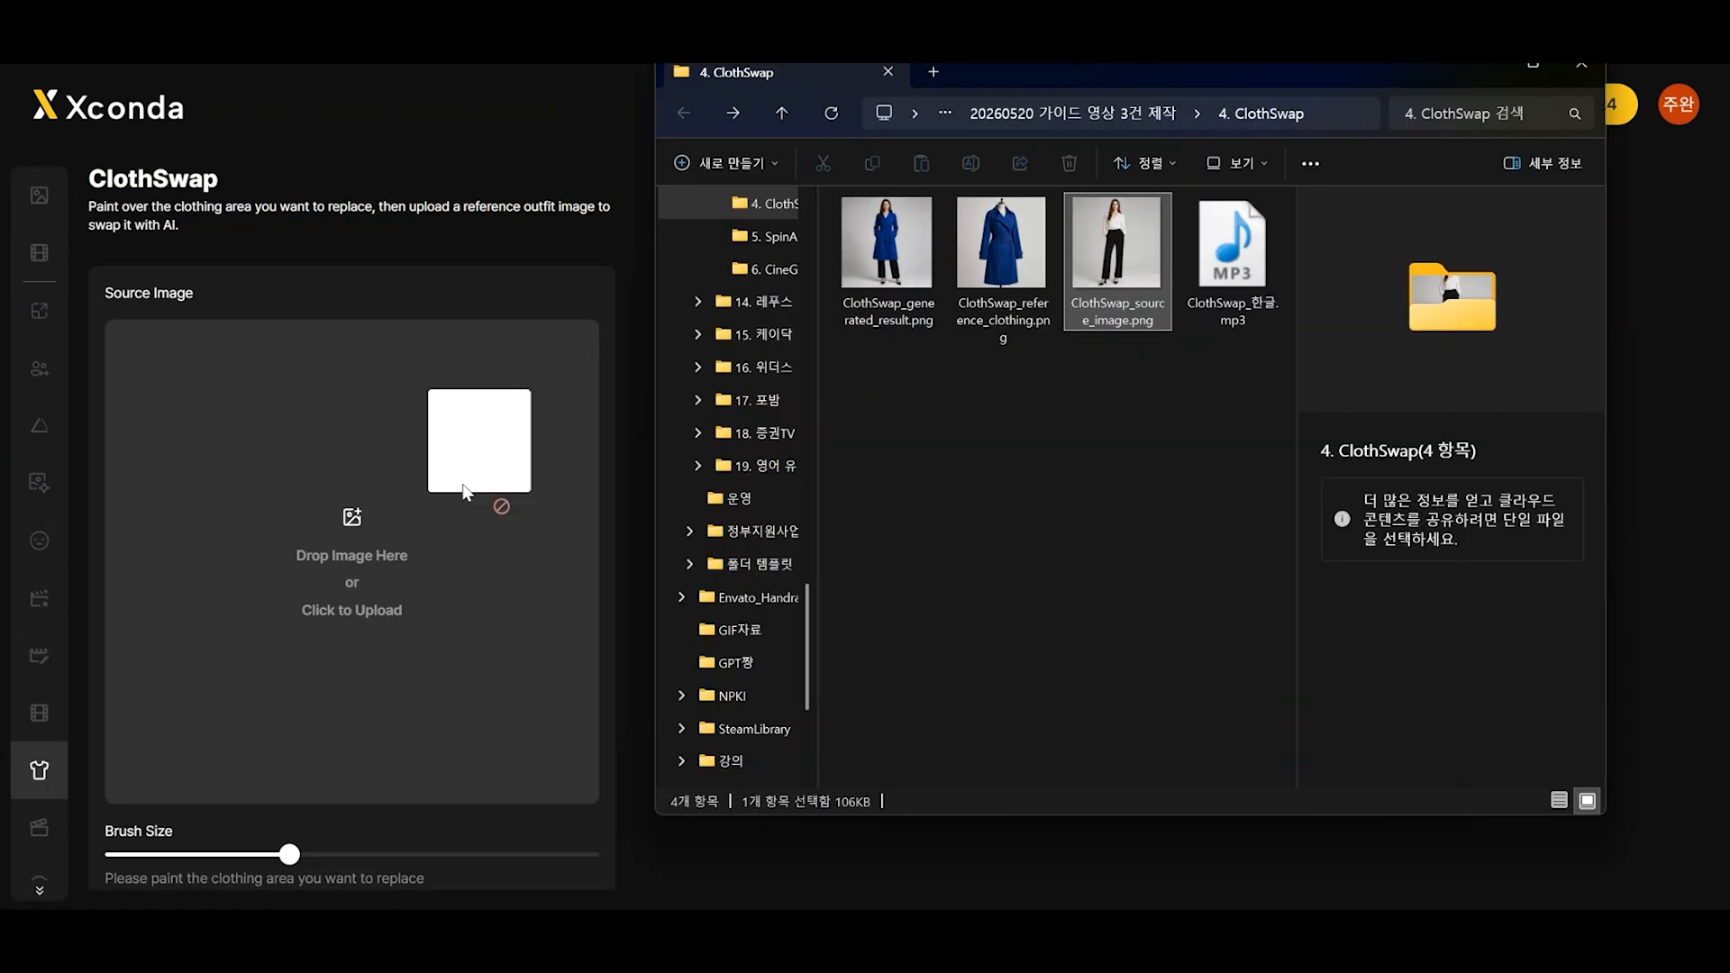
Step: Upload ClothSwap_source_image.png as the source image, remove it and upload the same file again
left_click_drag(479, 494, 455, 495)
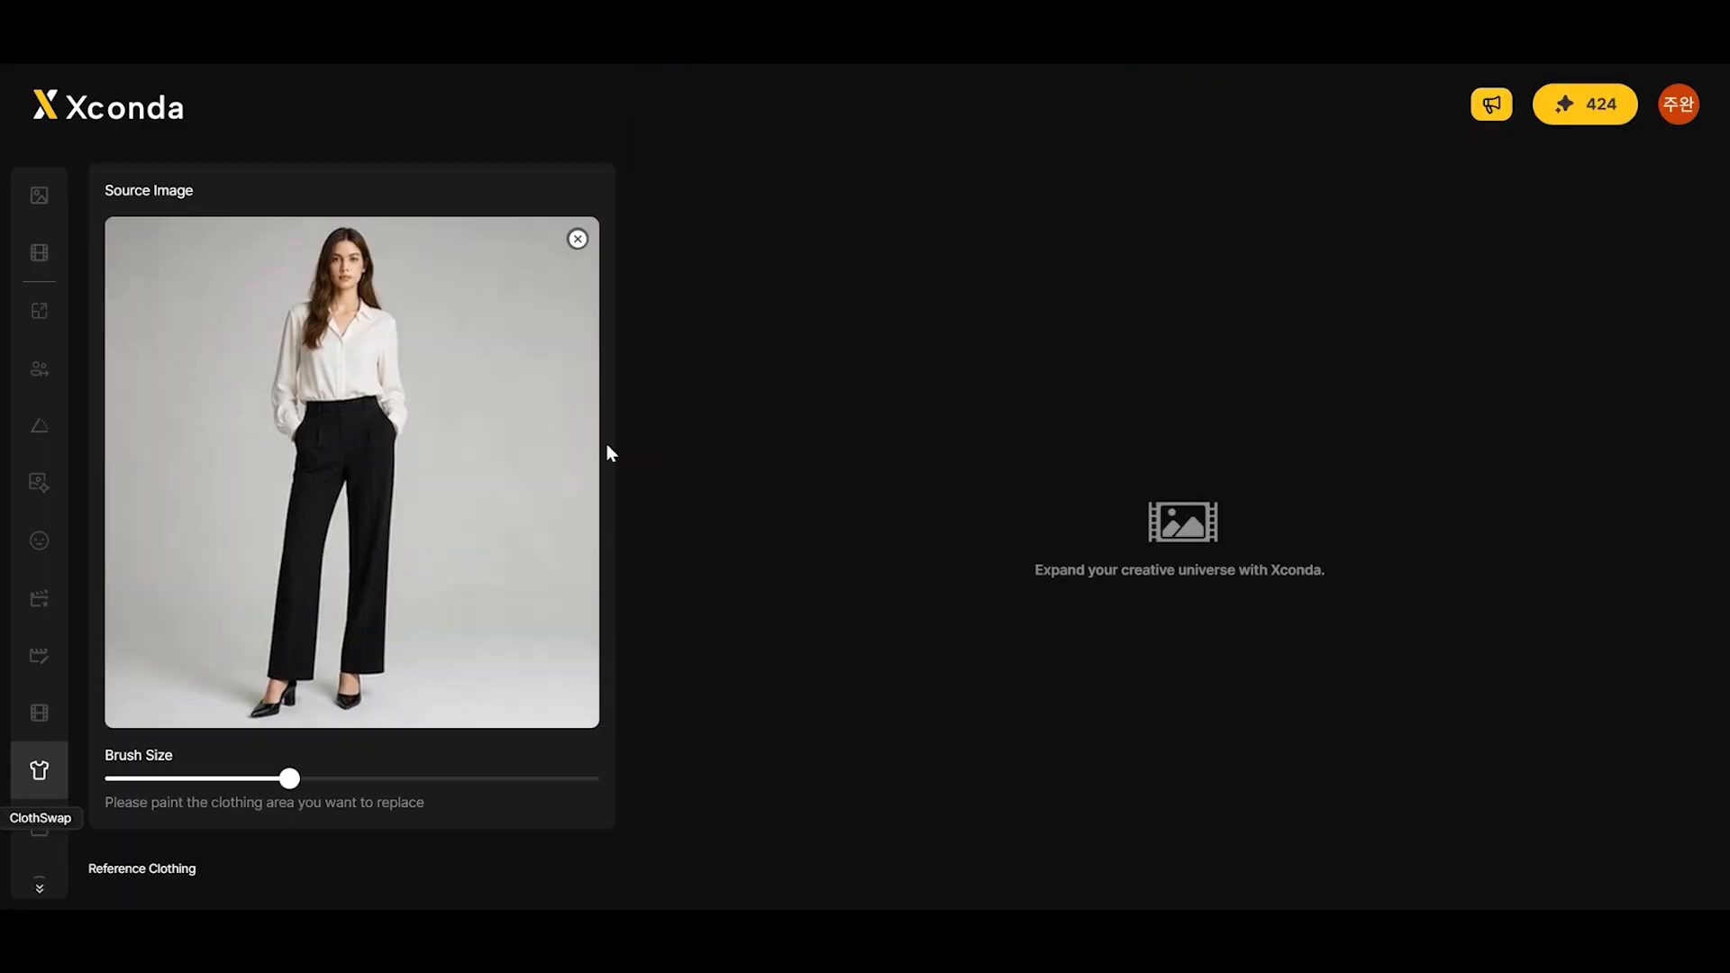
left_click(577, 239)
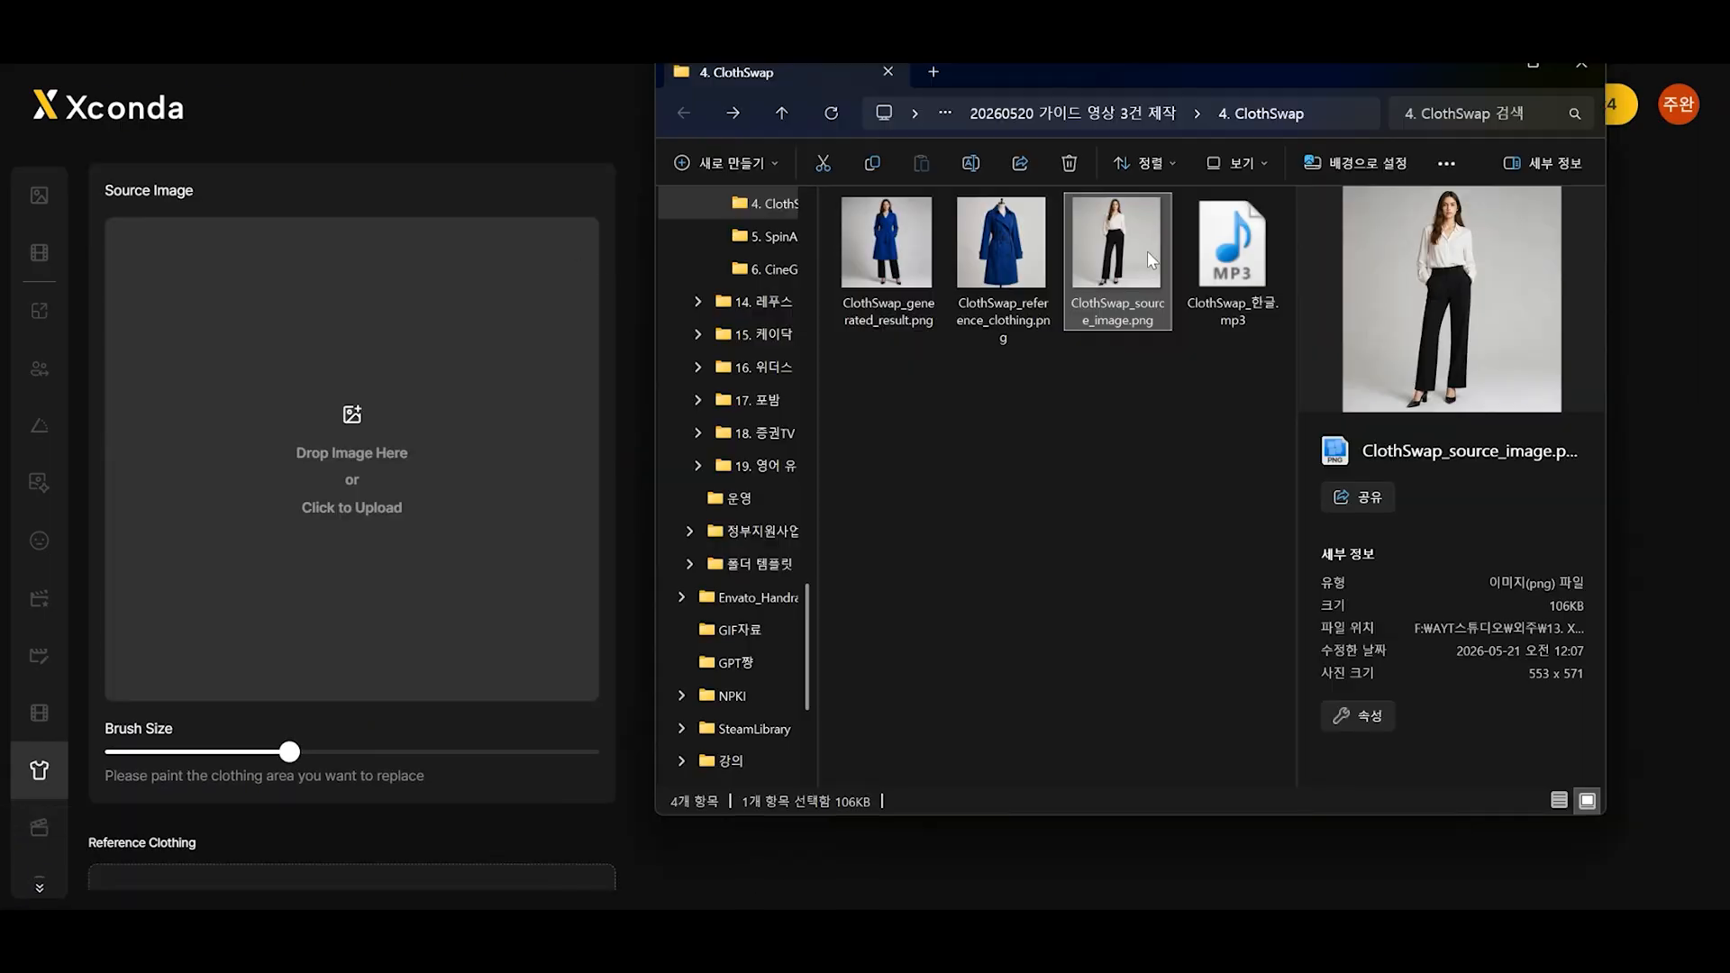
left_click_drag(1123, 252, 451, 478)
Step: Paint over the woman's blouse and both trouser legs in the source image, adjusting the brush size for each area
mouse_move(298, 320)
left_mouse_down()
mouse_move(288, 432)
mouse_move(365, 311)
mouse_move(424, 413)
left_mouse_up()
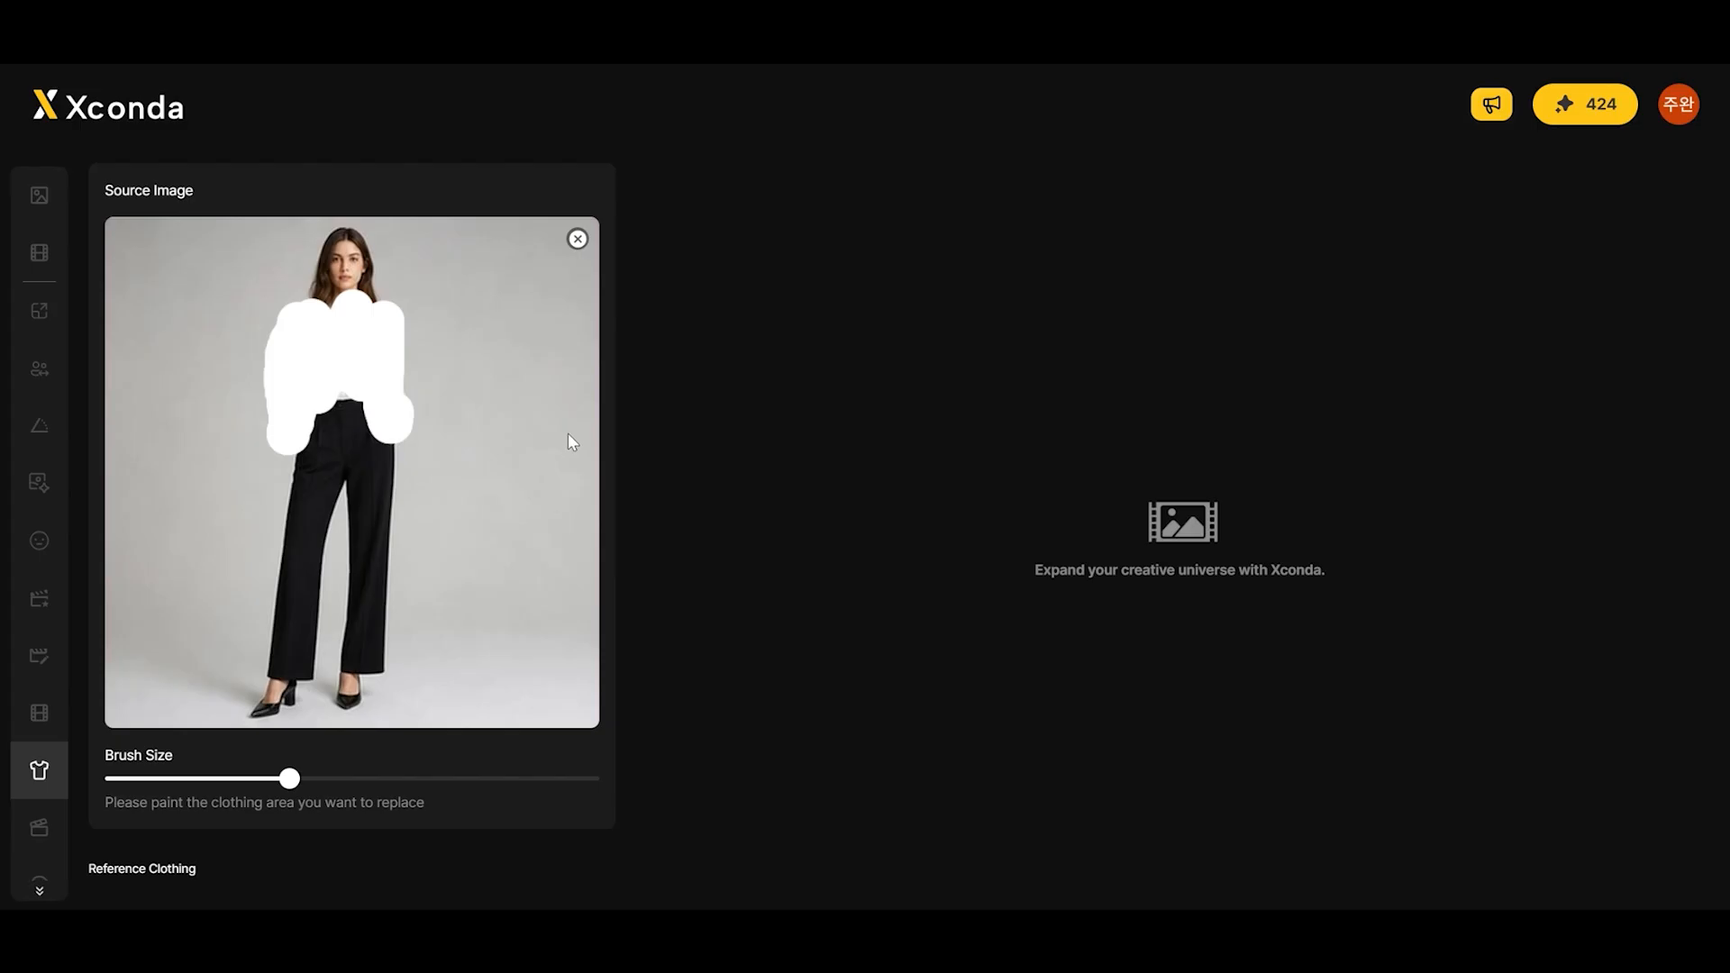
mouse_move(274, 801)
left_mouse_down()
mouse_move(186, 802)
mouse_move(210, 778)
left_mouse_up()
mouse_move(324, 444)
left_mouse_down()
mouse_move(305, 450)
mouse_move(329, 505)
mouse_move(270, 666)
mouse_move(305, 671)
mouse_move(270, 676)
left_mouse_up()
left_click_drag(210, 778, 129, 778)
mouse_move(333, 431)
left_mouse_down()
mouse_move(333, 453)
mouse_move(395, 447)
left_mouse_up()
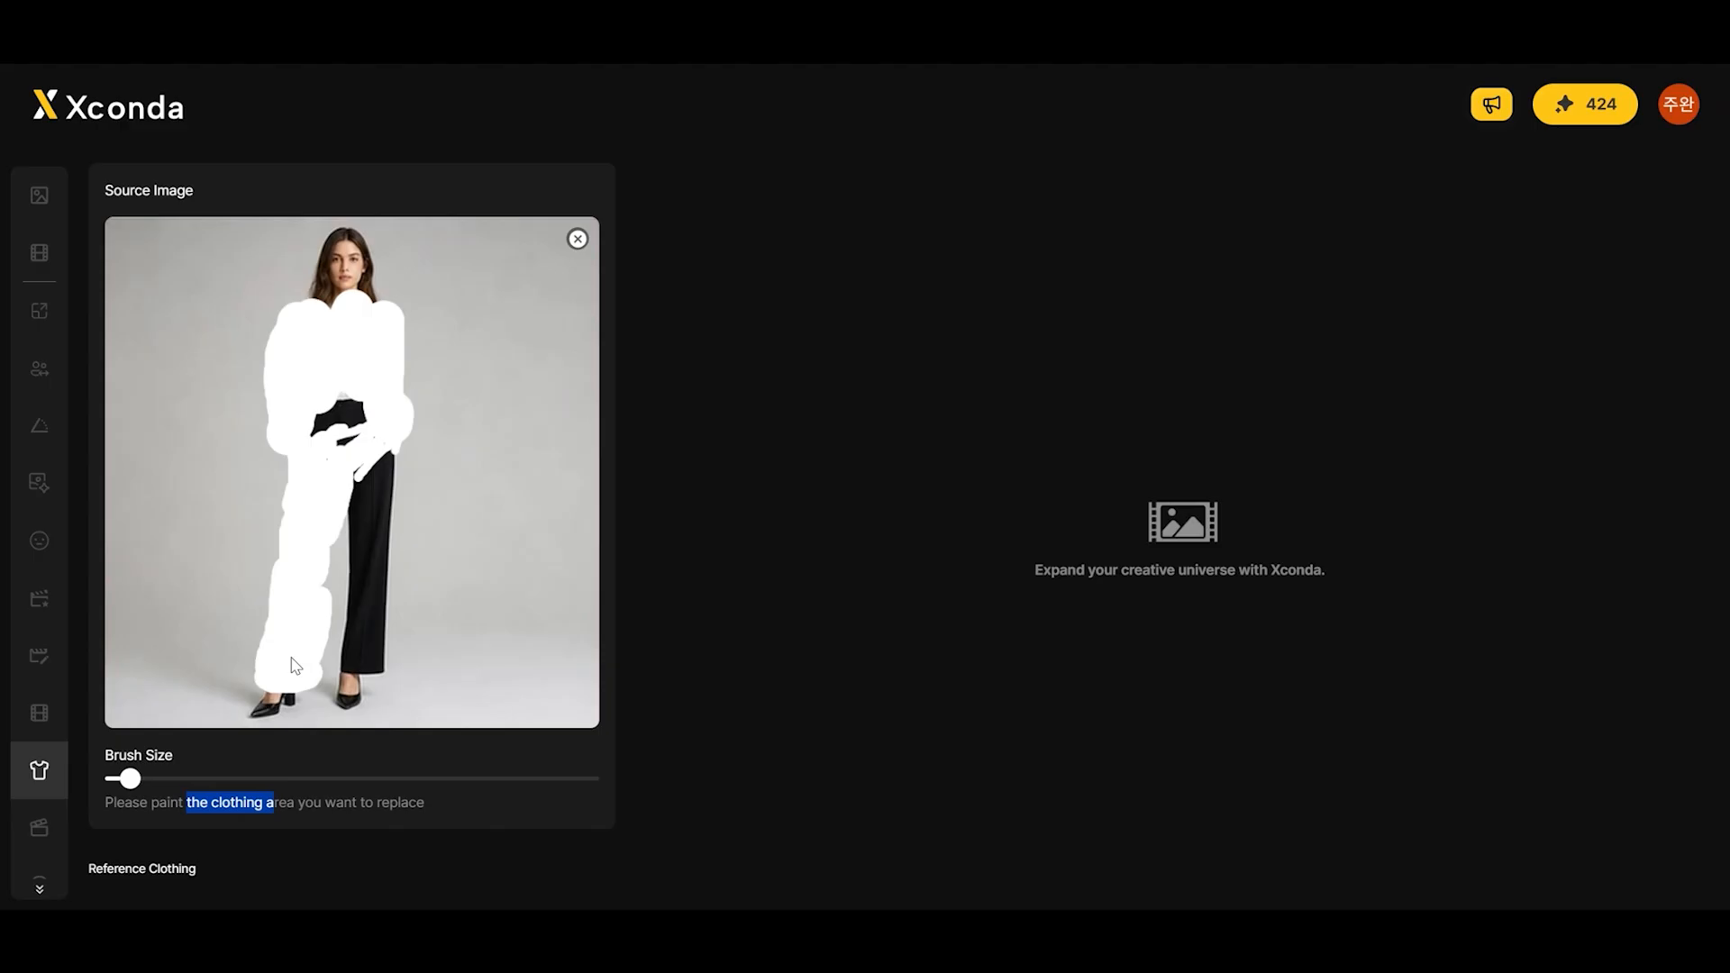
left_click(470, 774)
left_click_drag(130, 779, 354, 779)
left_click_drag(354, 428, 371, 672)
Step: Upload ClothSwap_reference_clothing.png, the blue trench coat, as the reference clothing
scroll(565, 622, "down", 2)
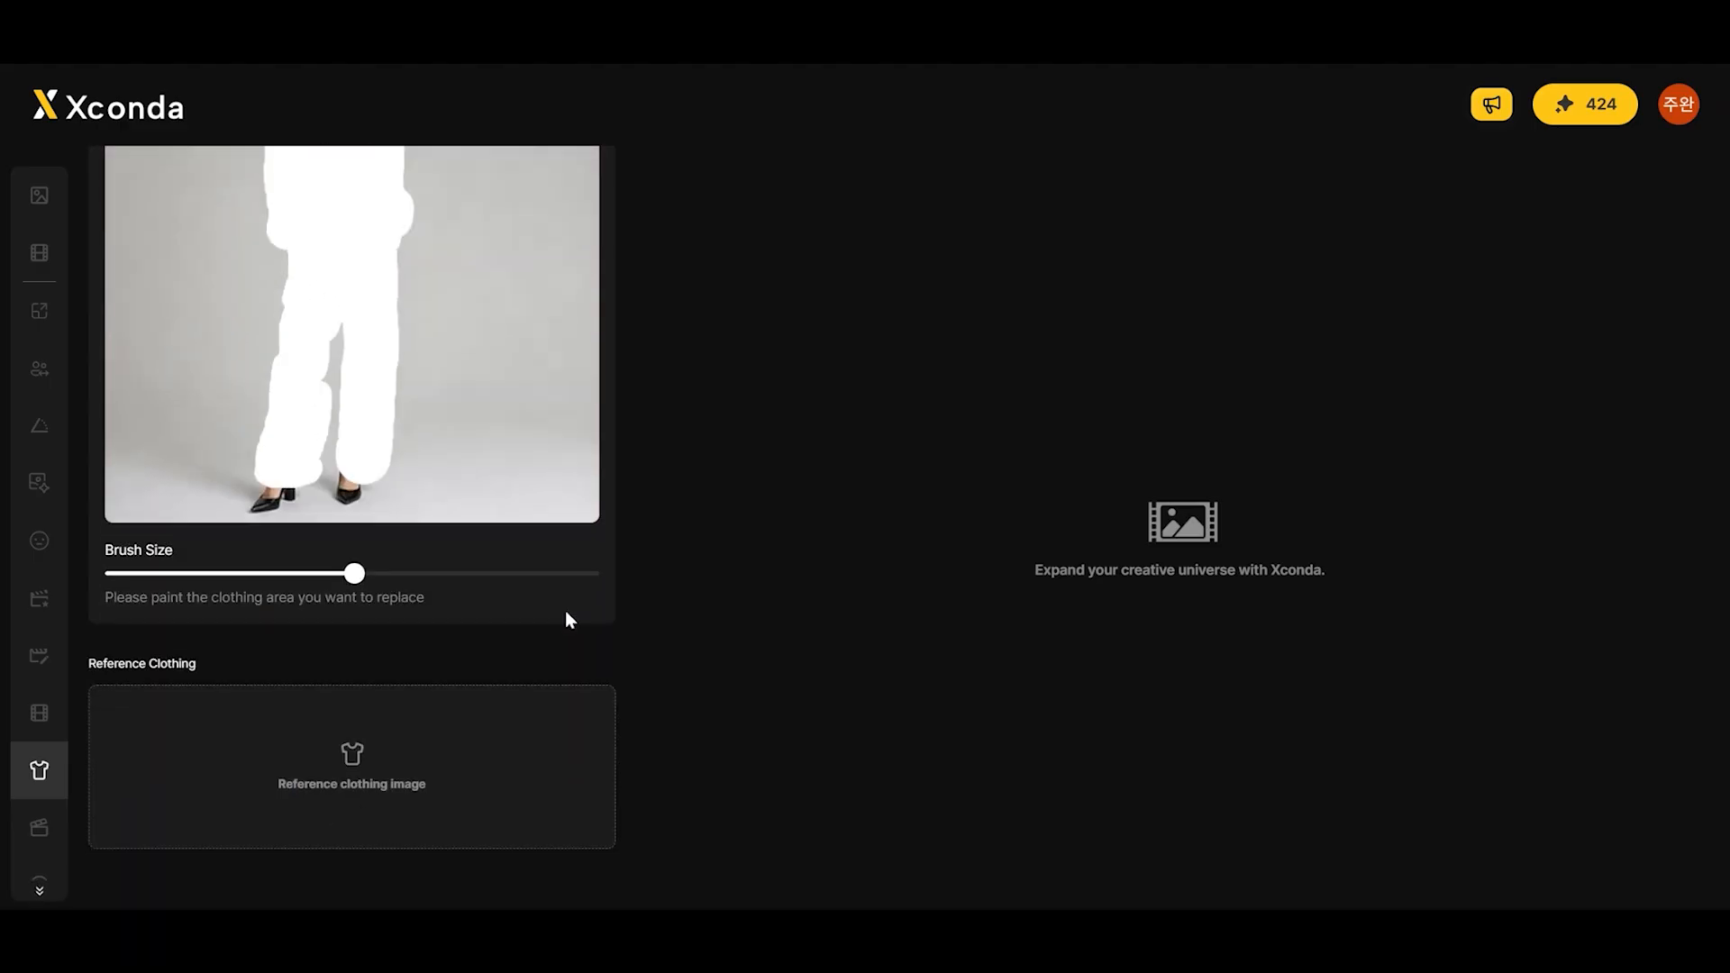
scroll(568, 619, "down", 1)
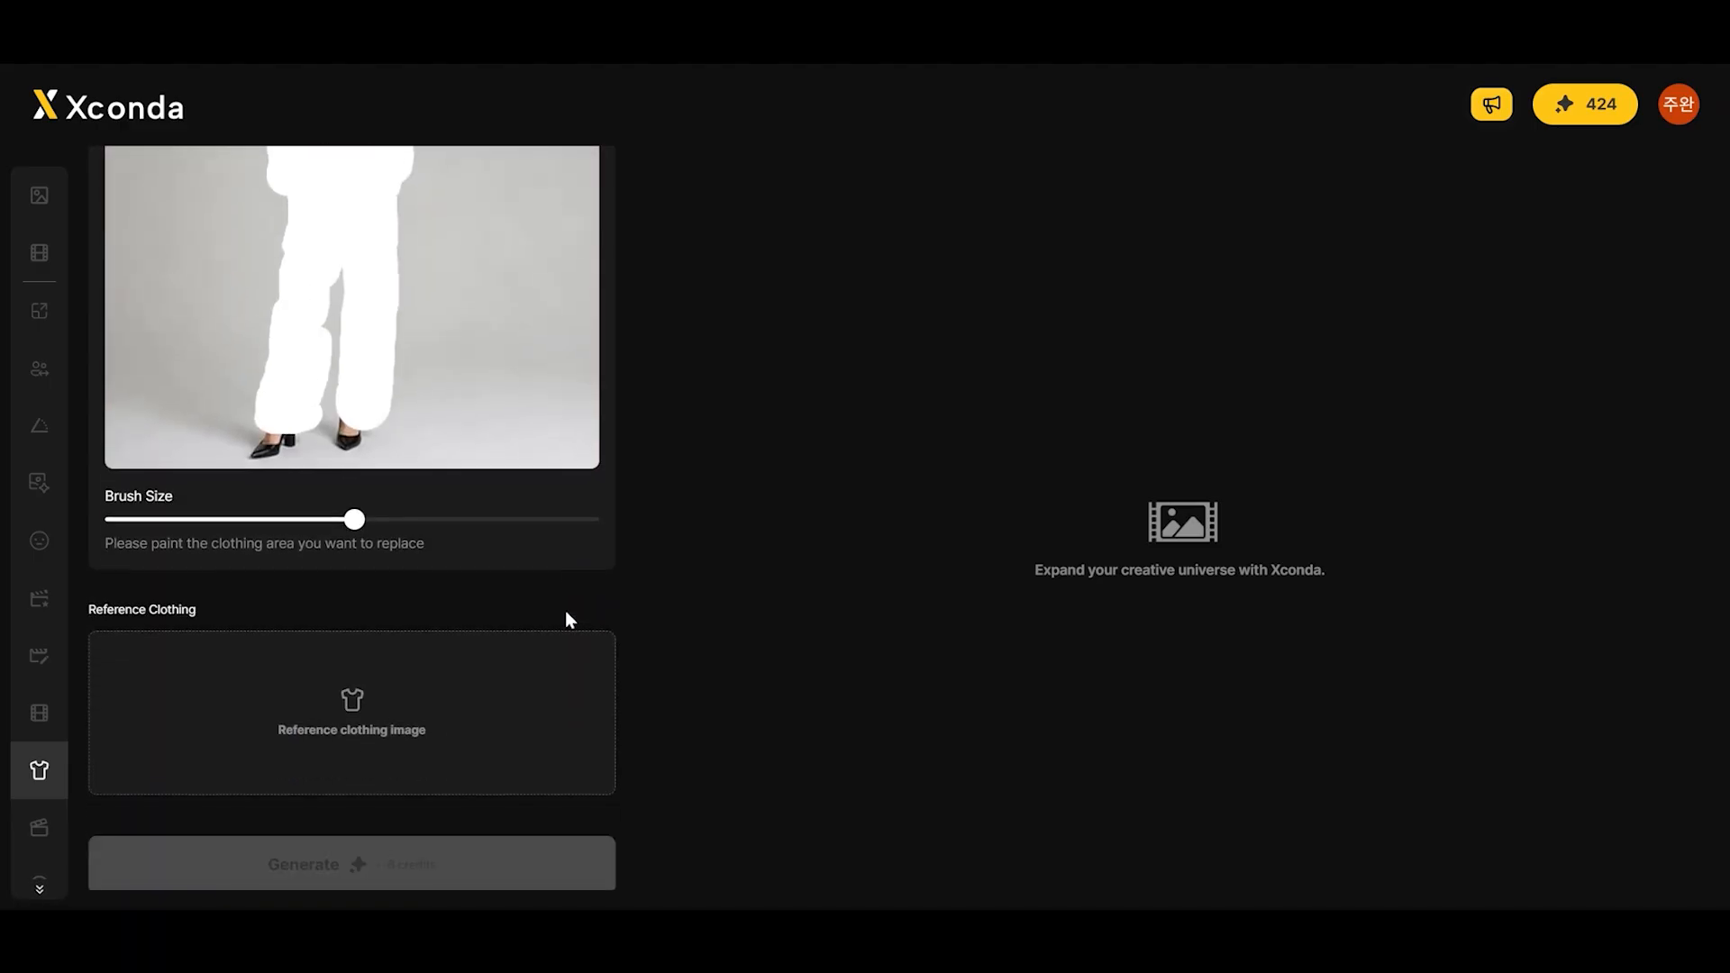
left_click(514, 711)
left_click(718, 180)
key("Return")
scroll(600, 579, "down", 4)
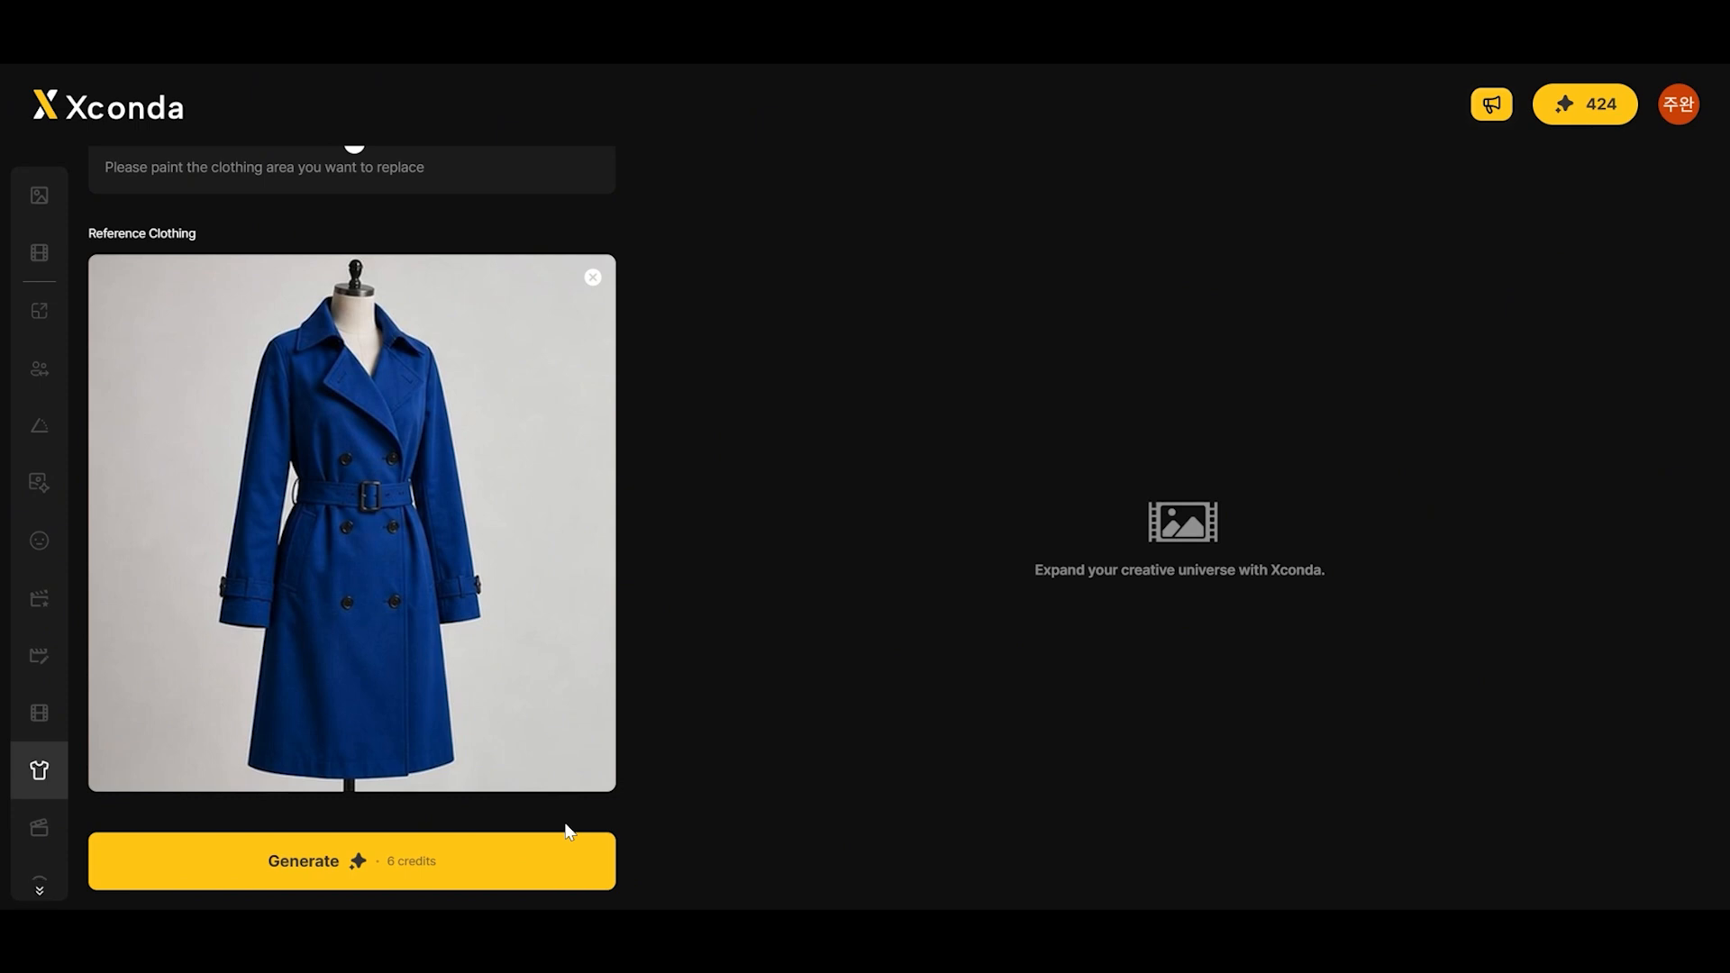
Step: Generate the clothing swap with the blue trench coat, producing two result images
left_click(560, 869)
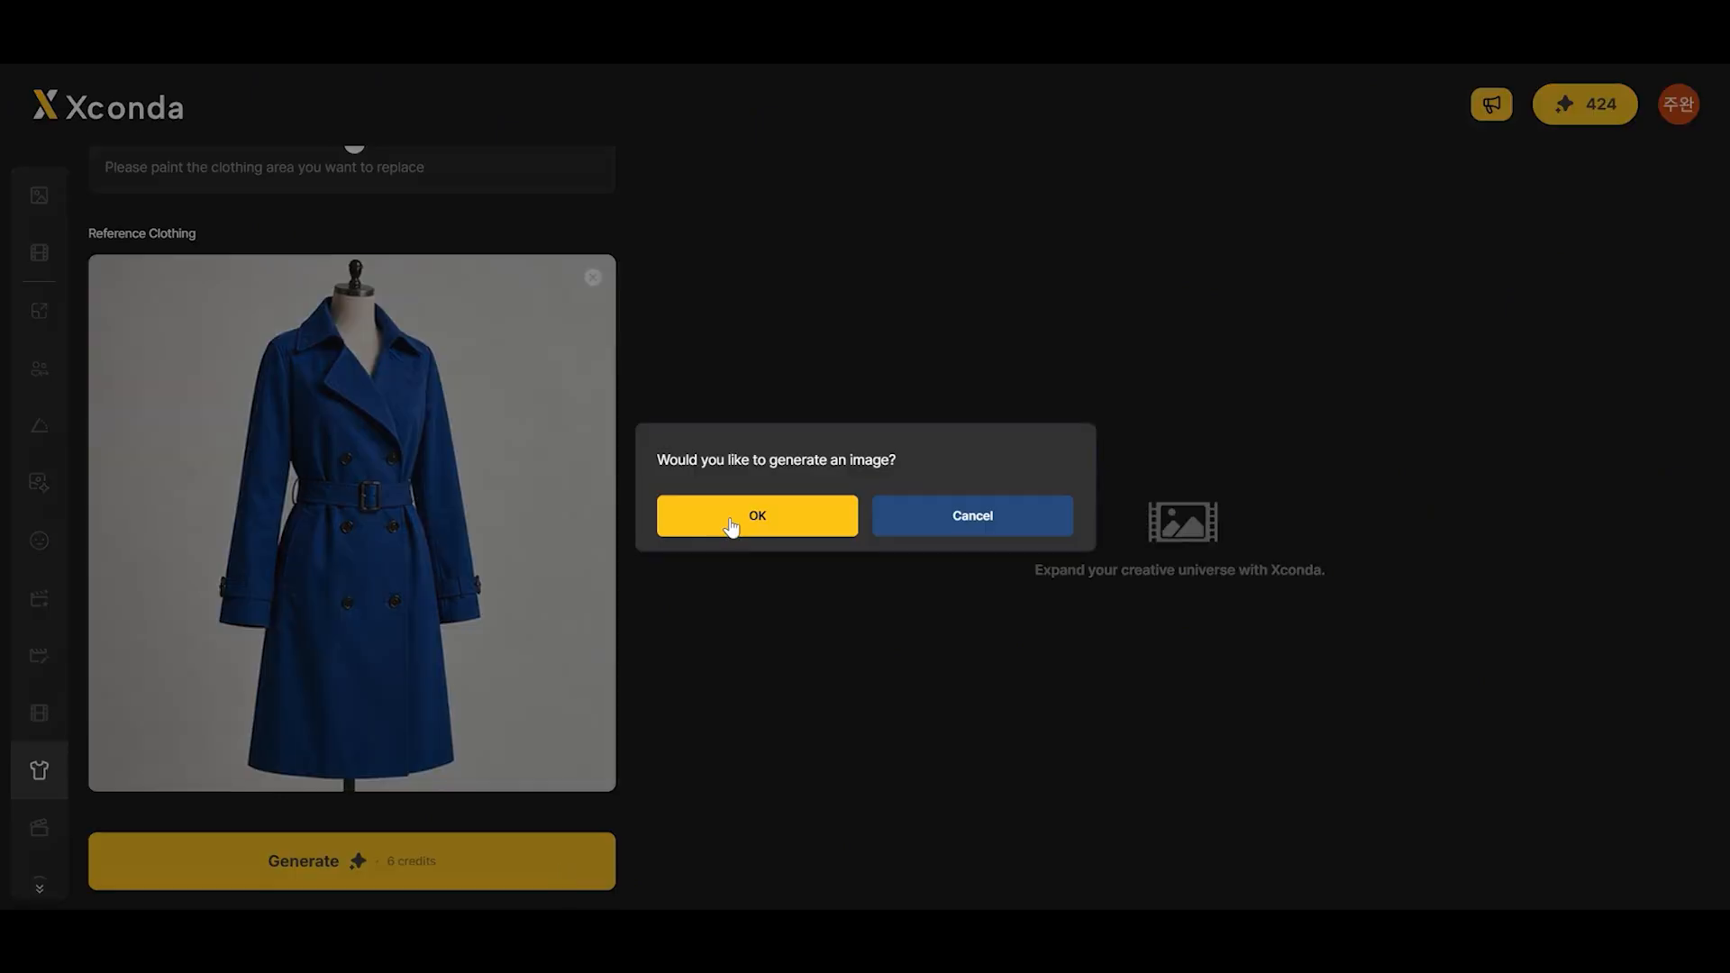
left_click(731, 523)
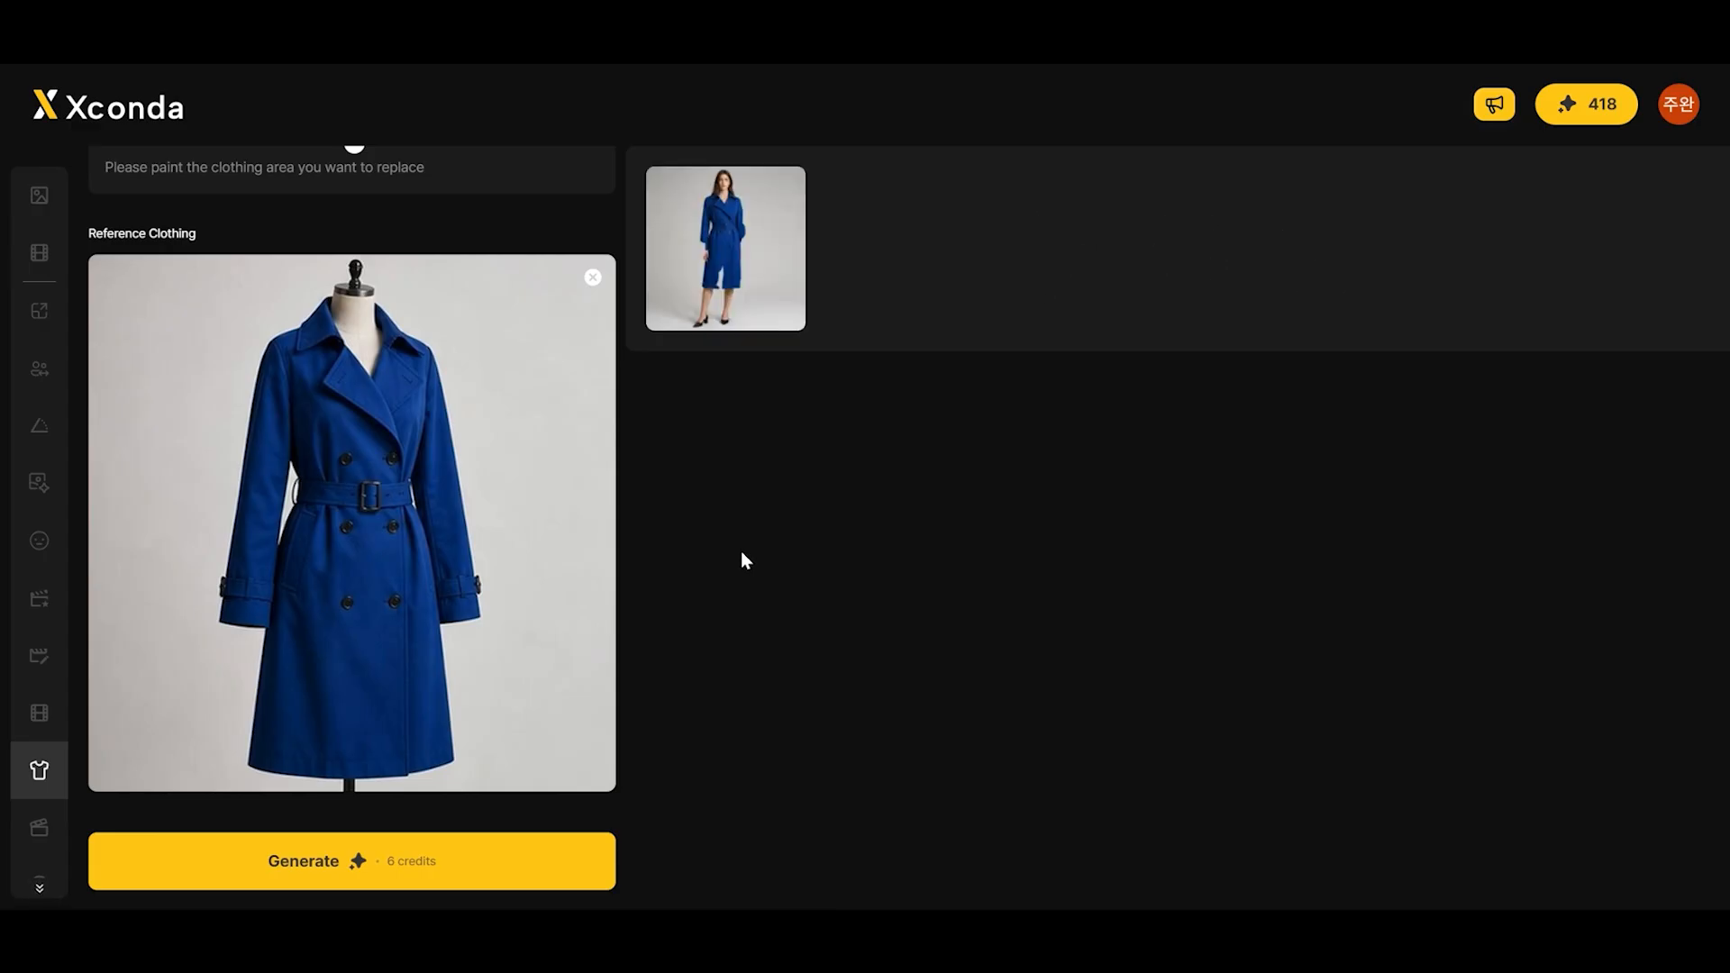
left_click(740, 530)
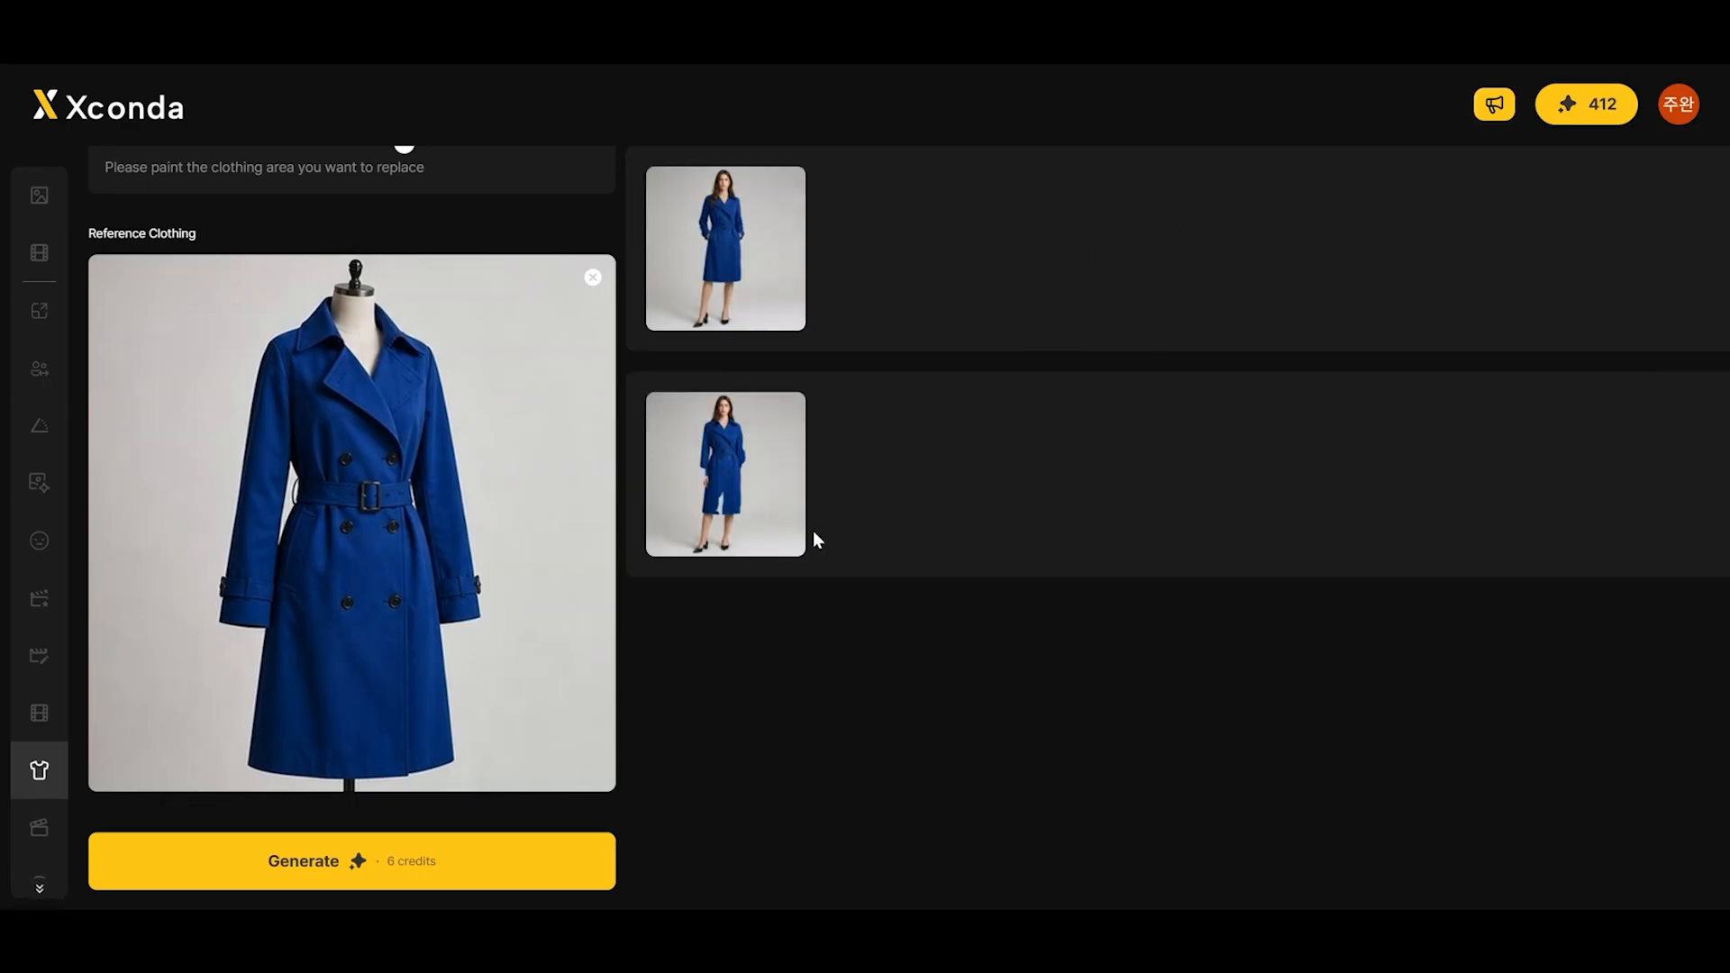
Step: Download the newest ClothSwap result and delete it from the generated images
mouse_move(743, 272)
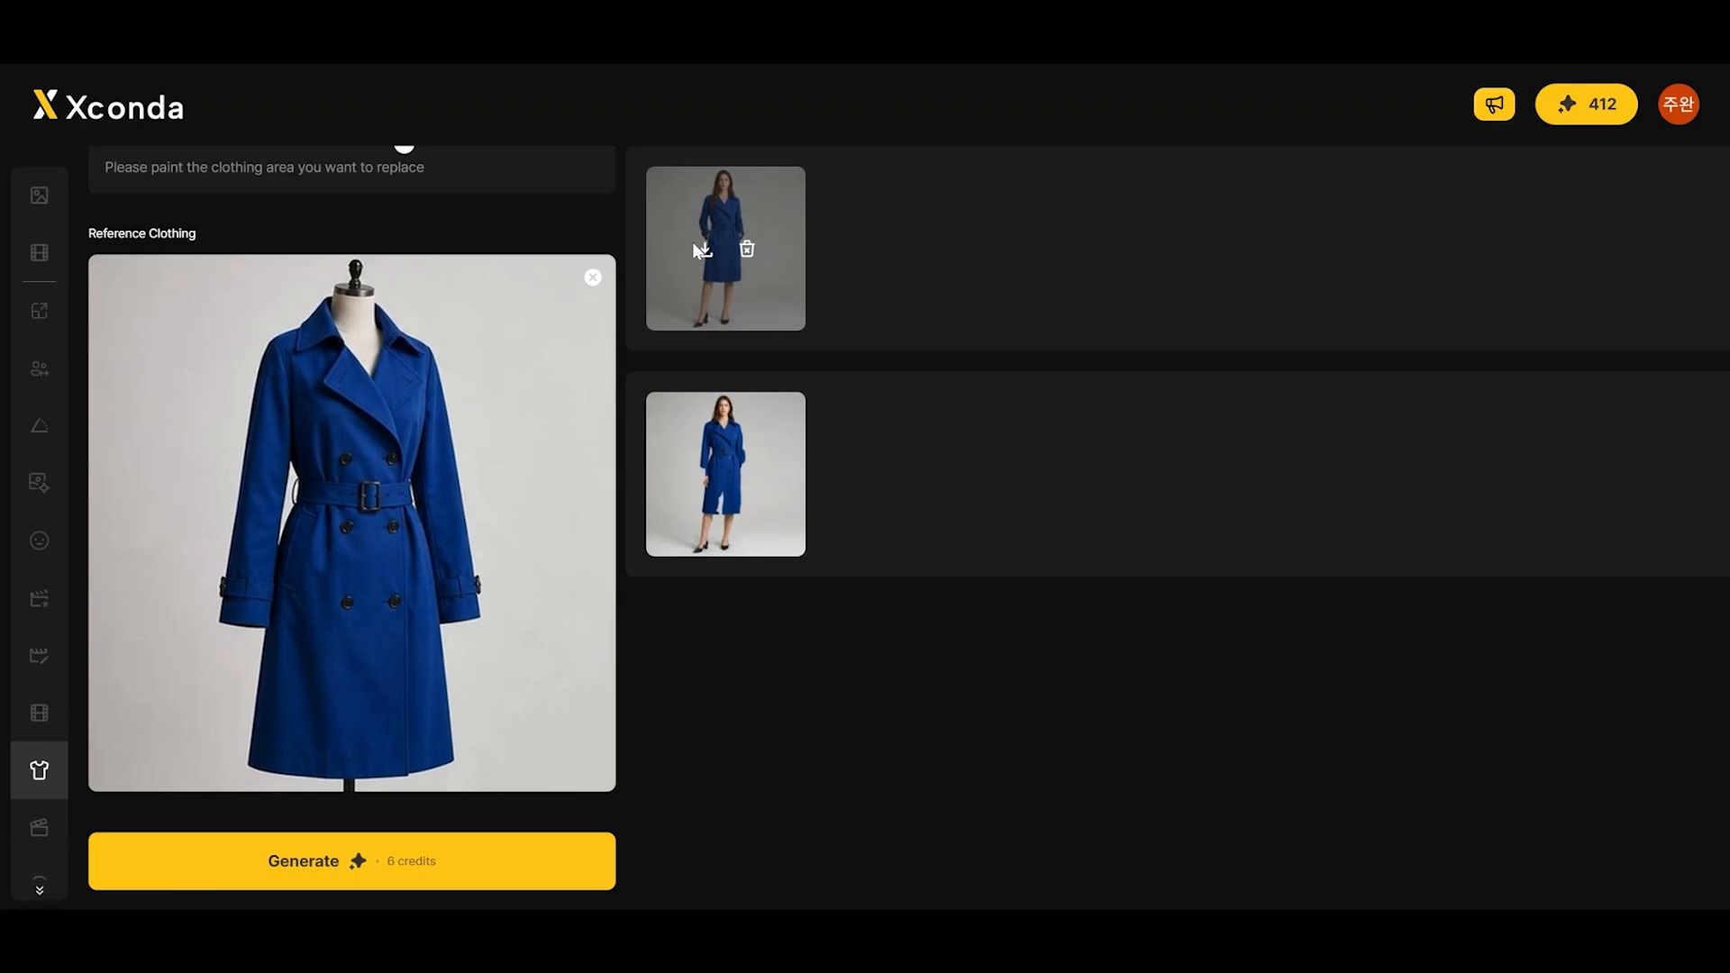
left_click(701, 249)
left_click(746, 248)
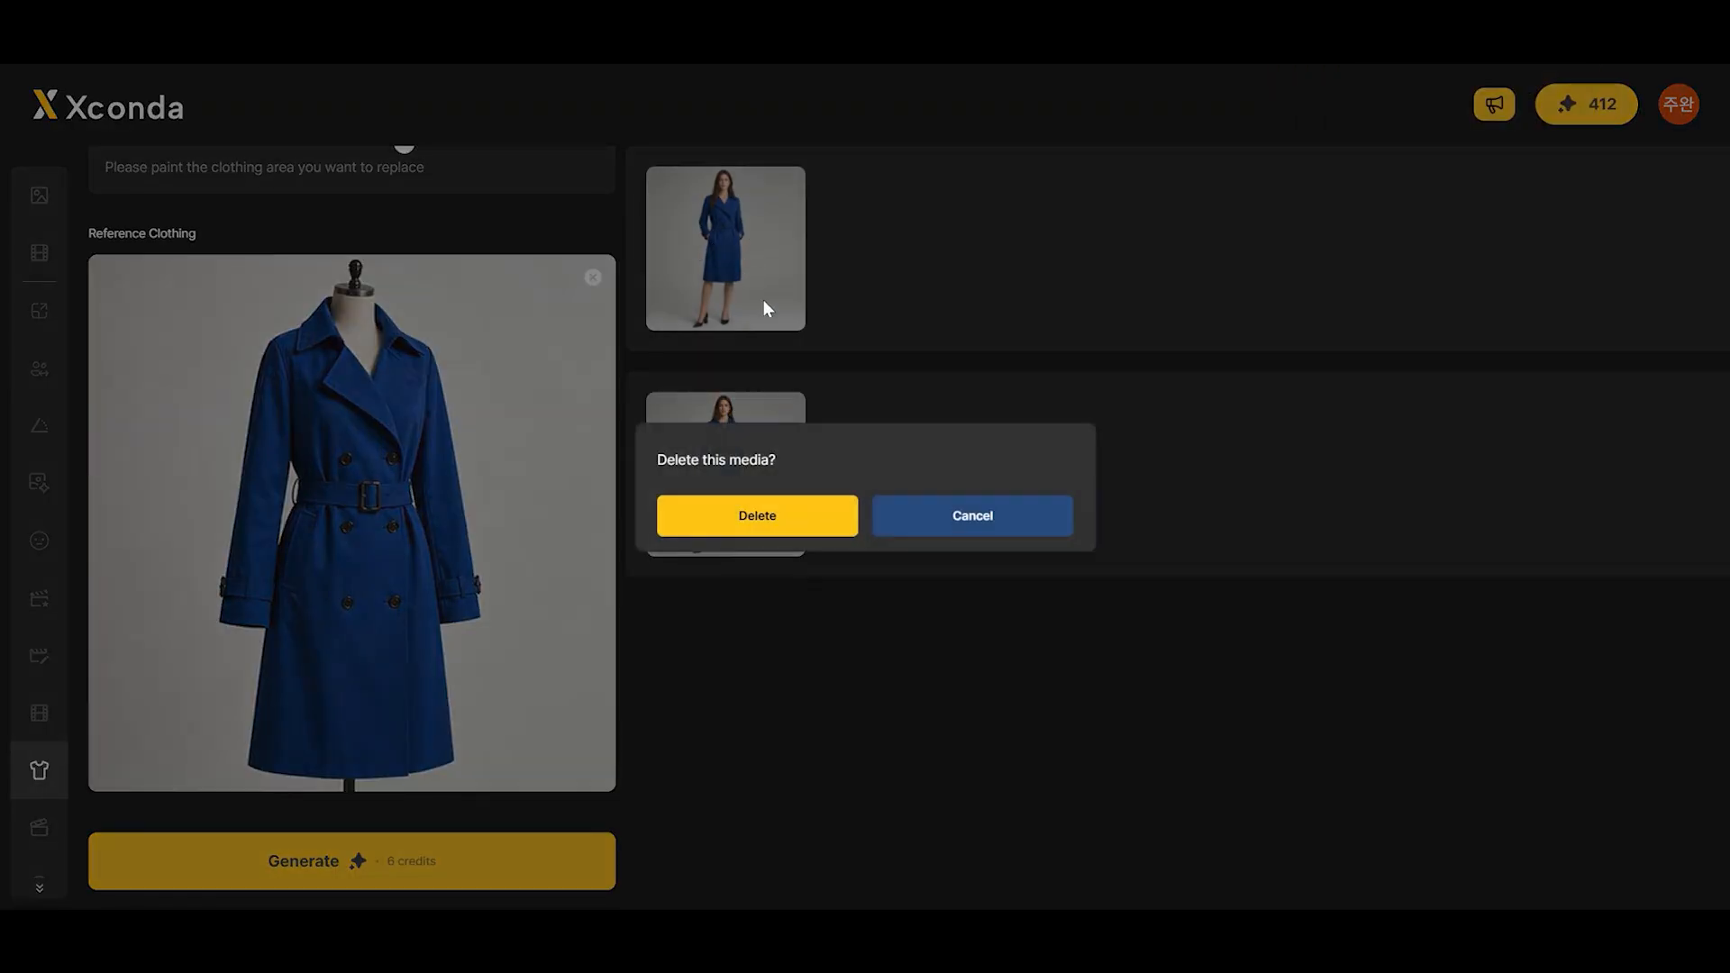
left_click(836, 530)
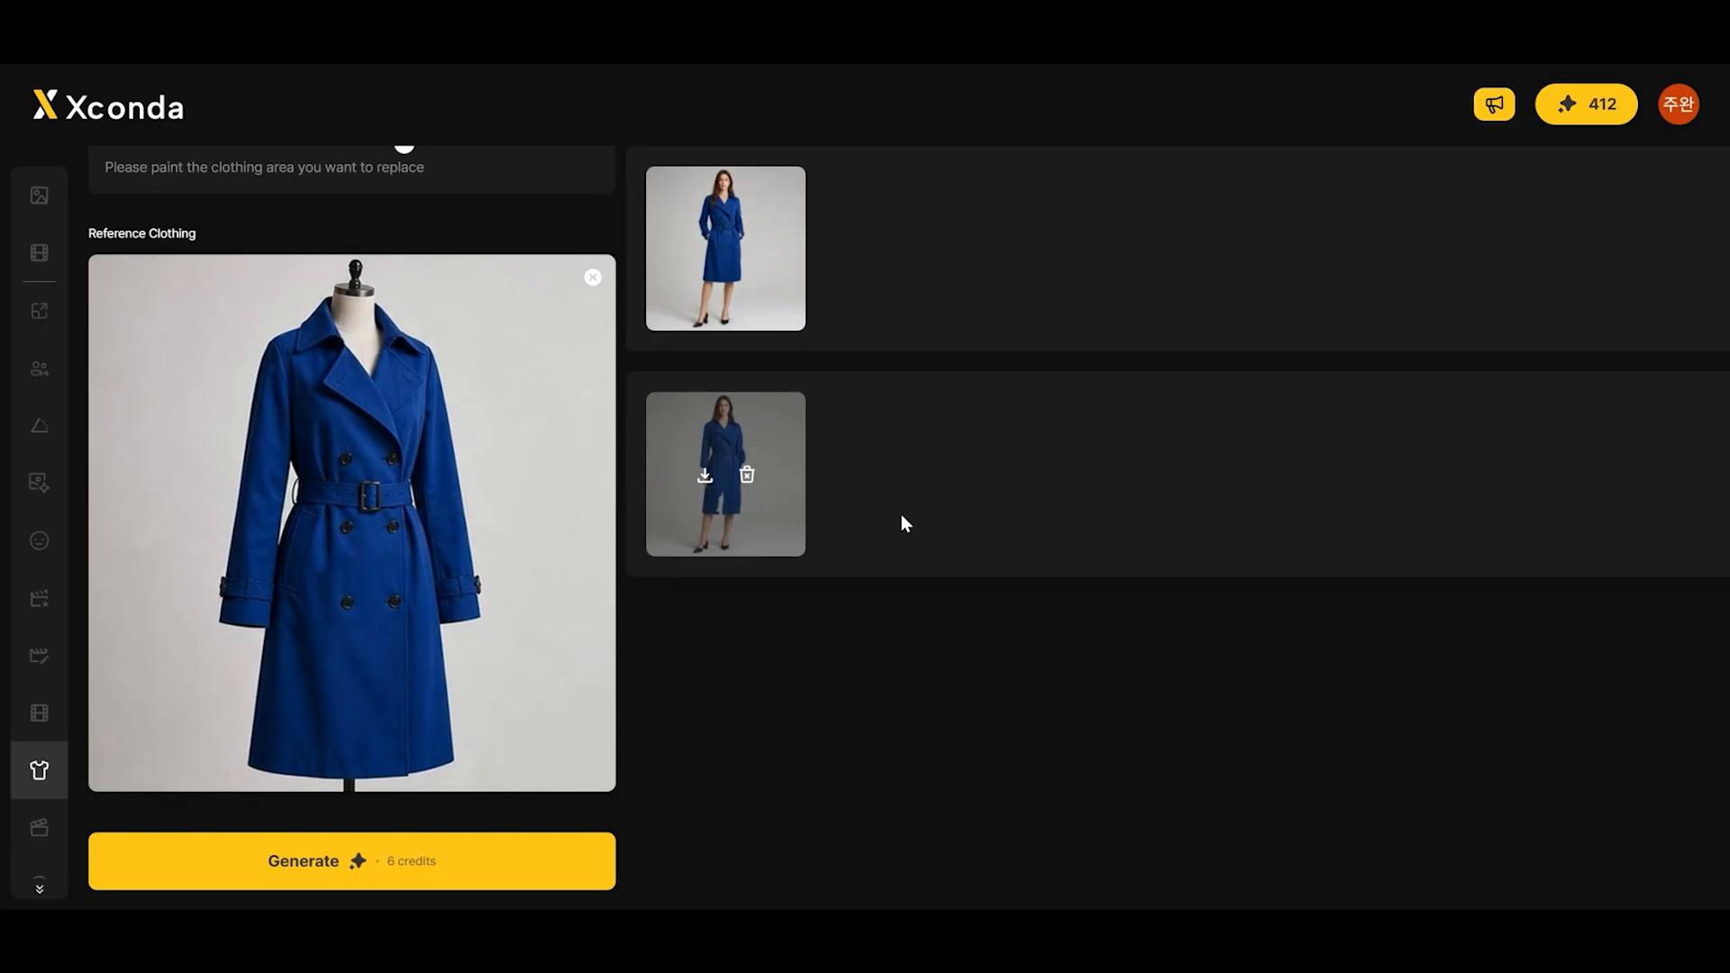
left_click(747, 474)
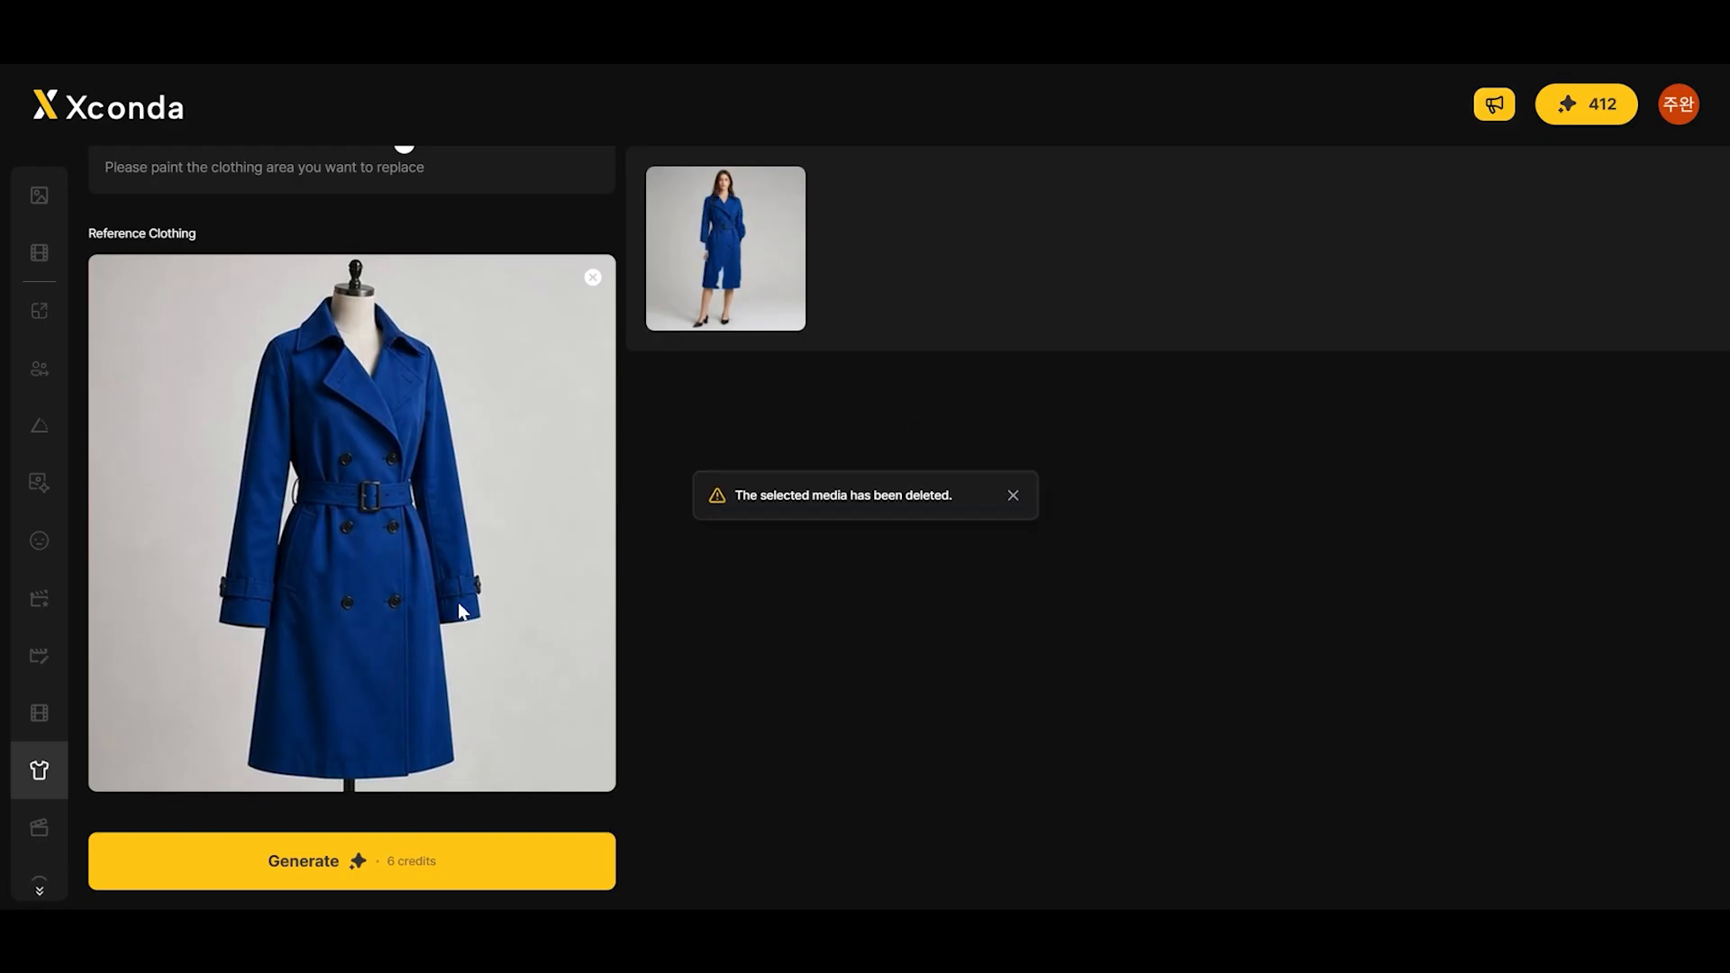
scroll(460, 602, "up", 8)
scroll(460, 602, "down", 5)
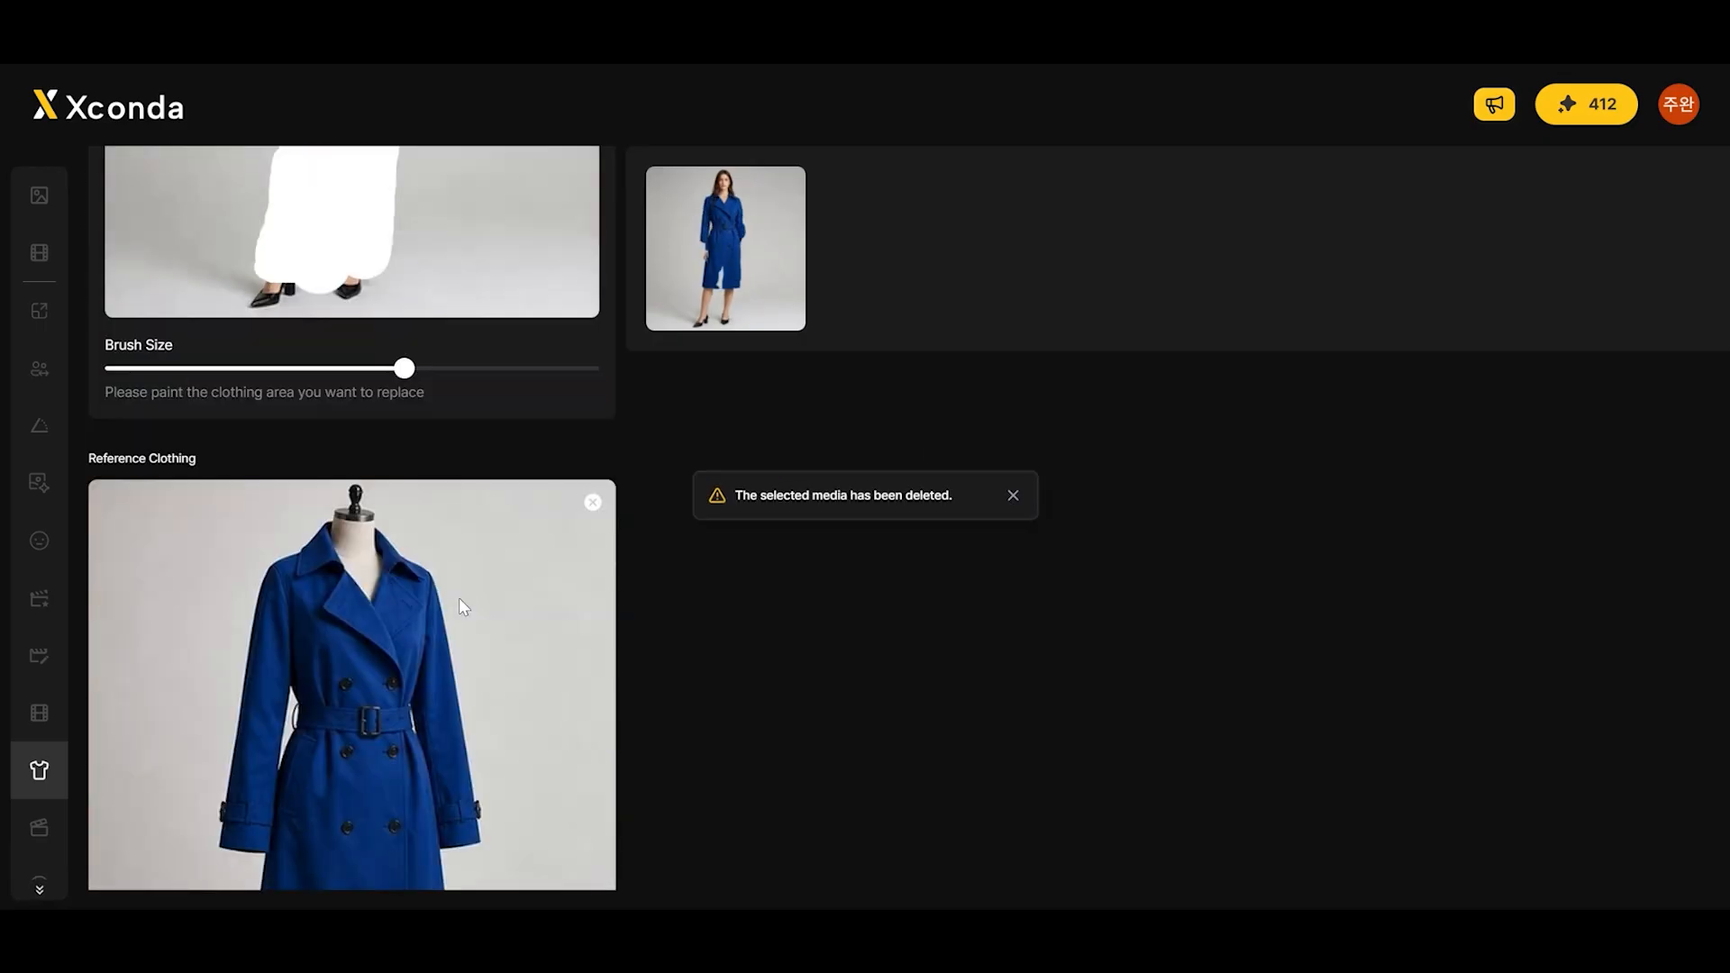
scroll(461, 602, "down", 3)
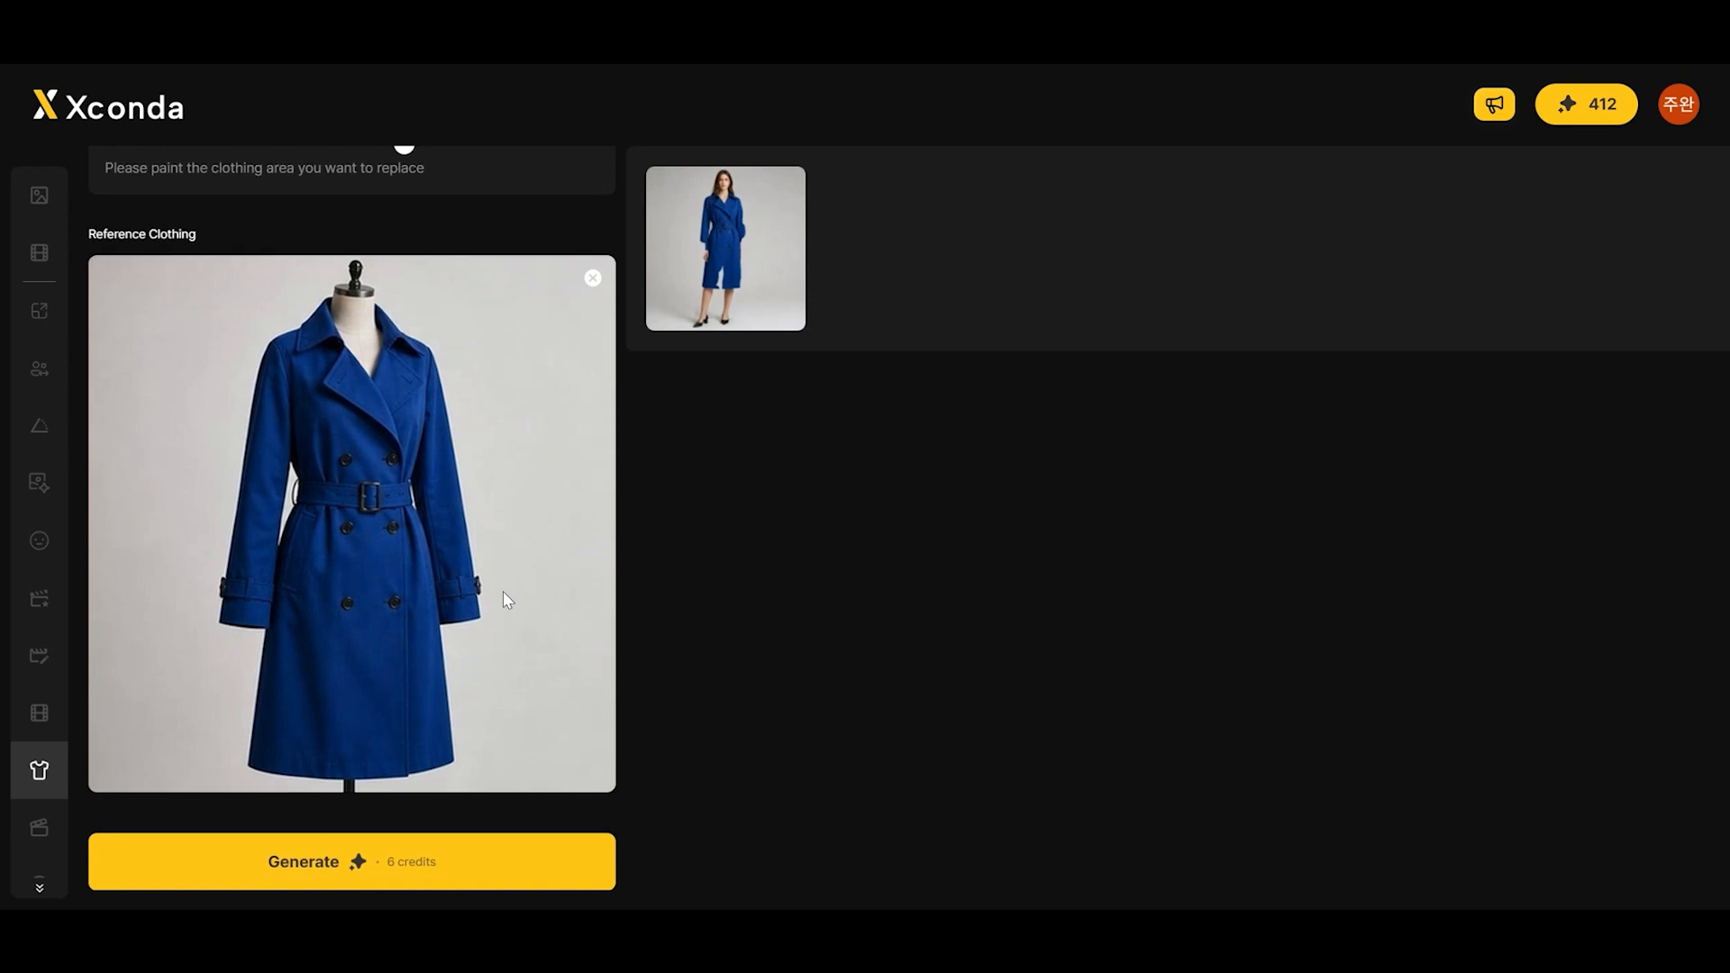
scroll(503, 592, "up", 7)
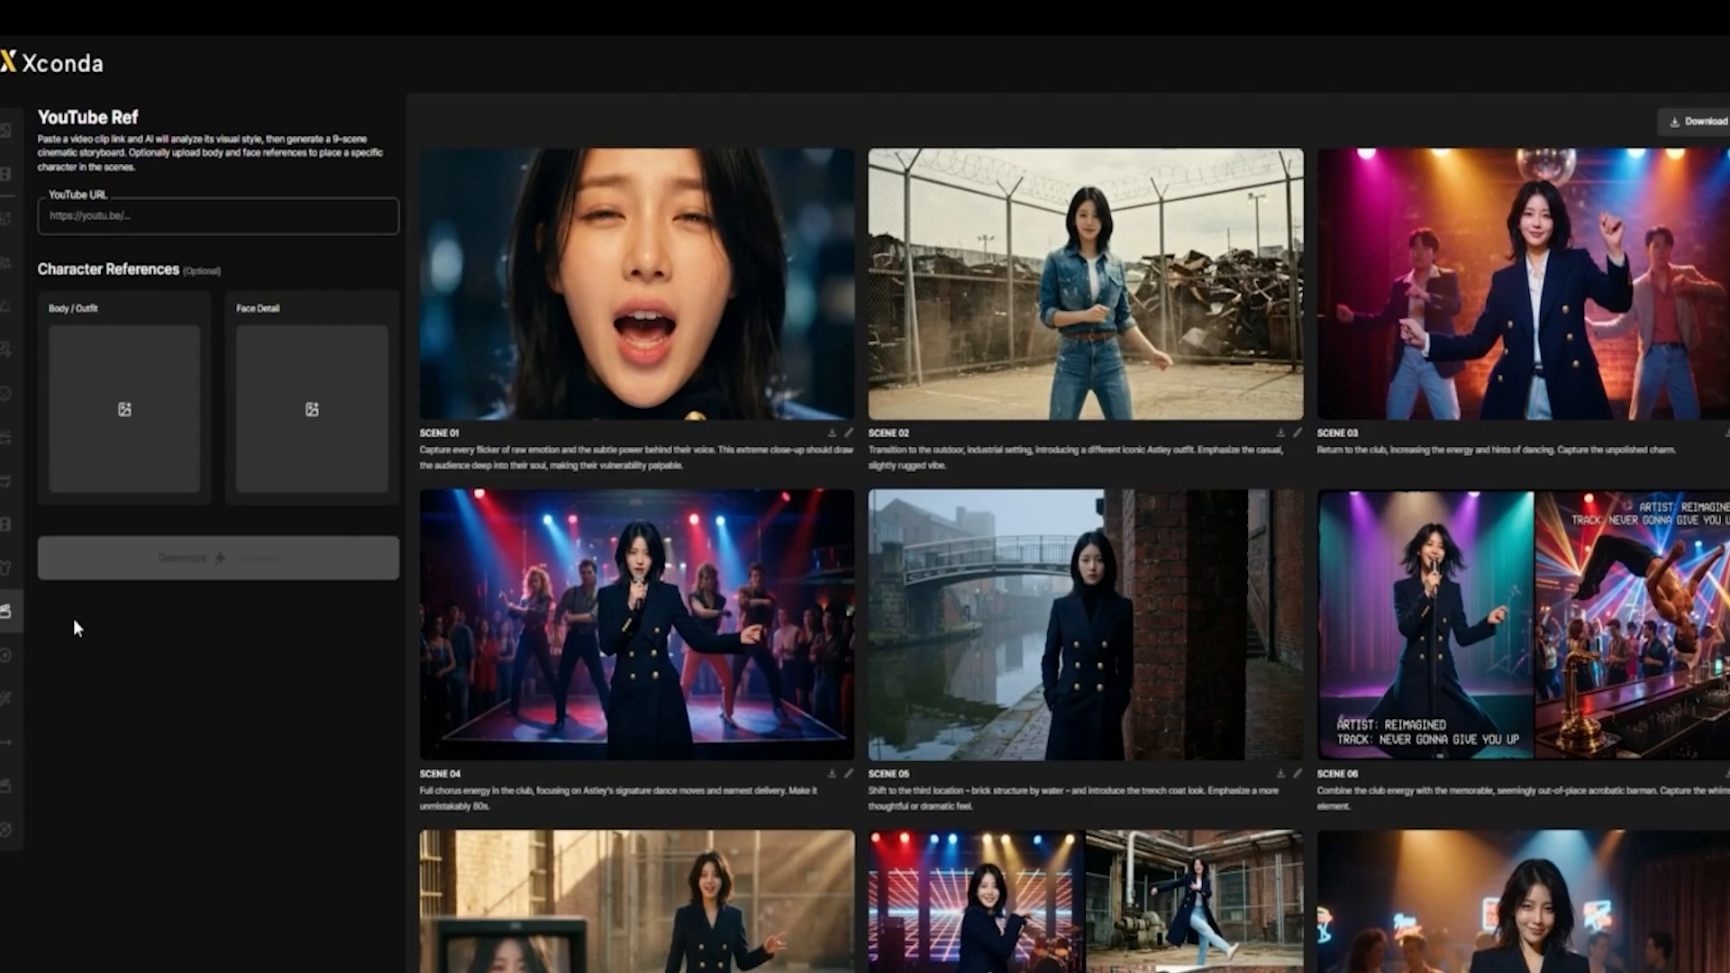
left_click(121, 233)
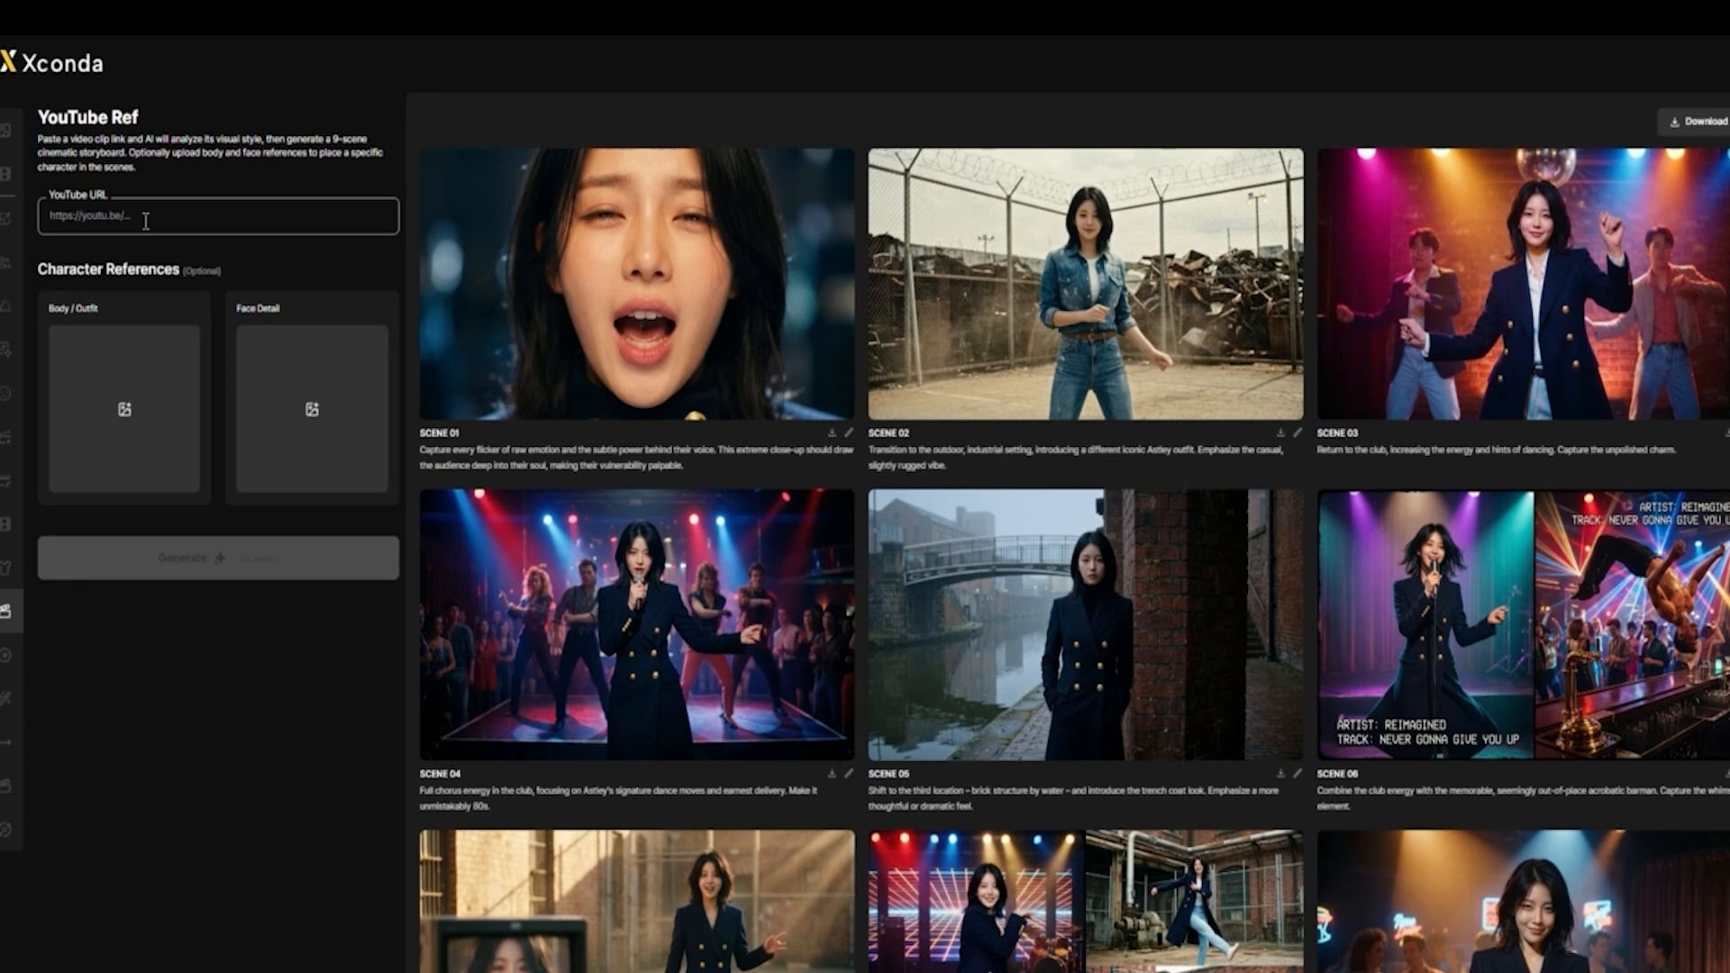
type("https://www.youtube.com/watch?v=dQw4w9WgXcQ")
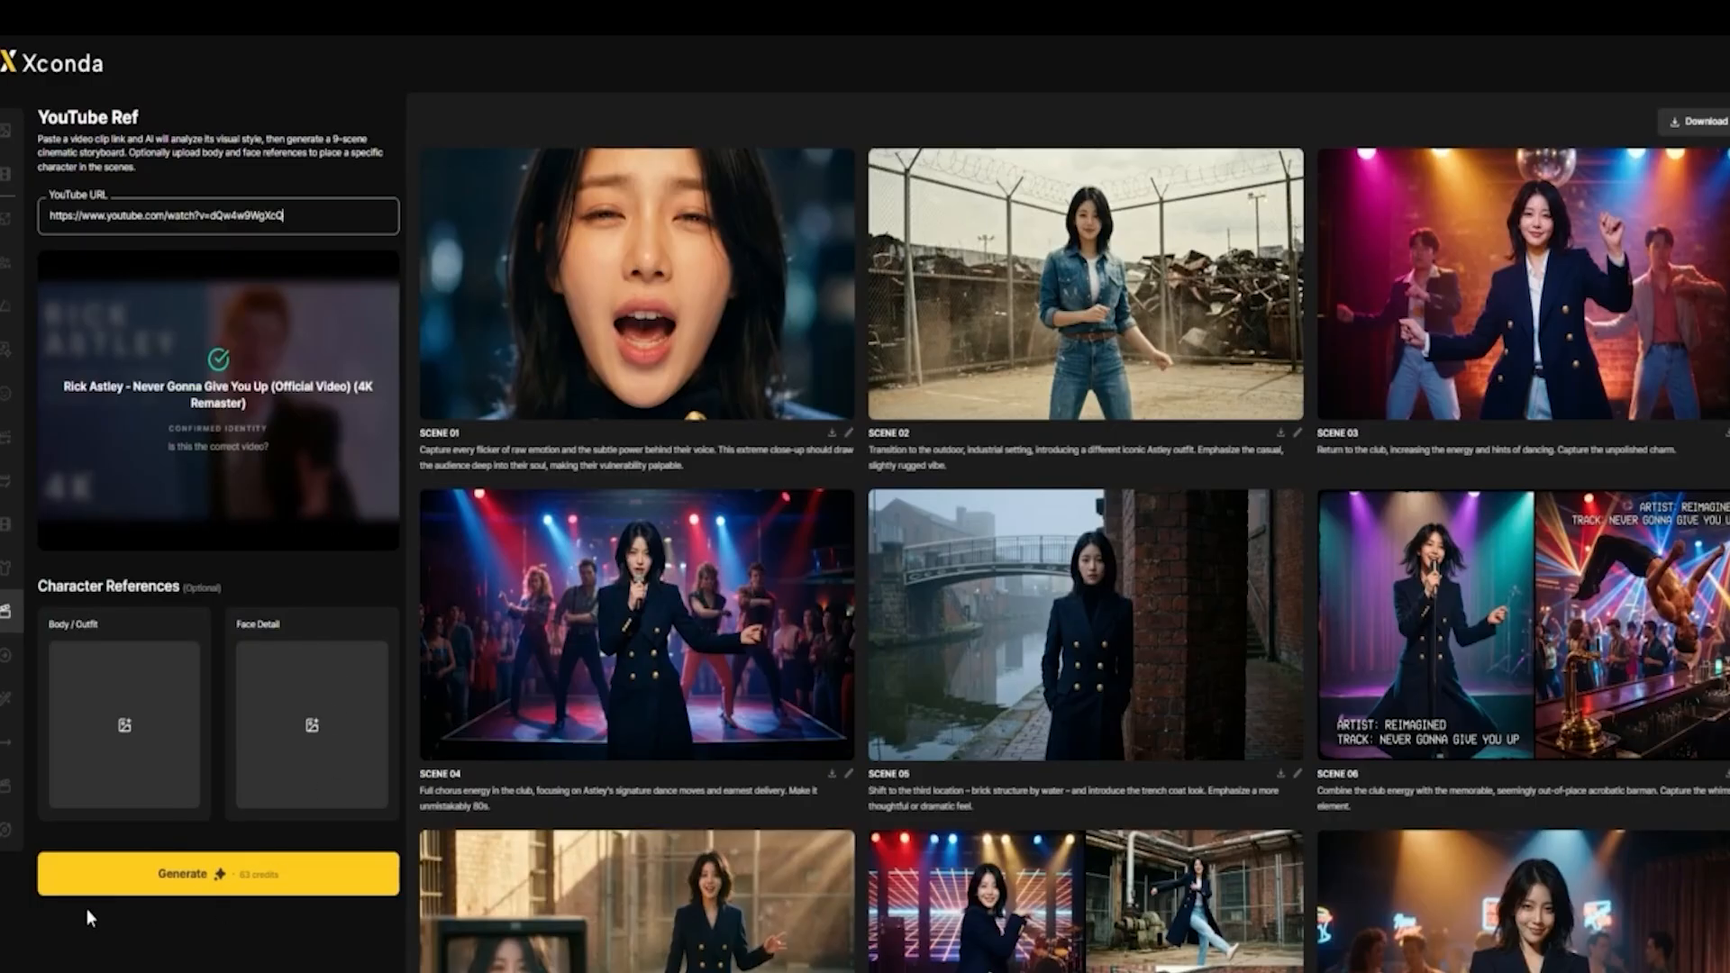
Step: Try 의상.png as the body and outfit reference with the woman's portrait as face detail, and remove both references
left_click(155, 763)
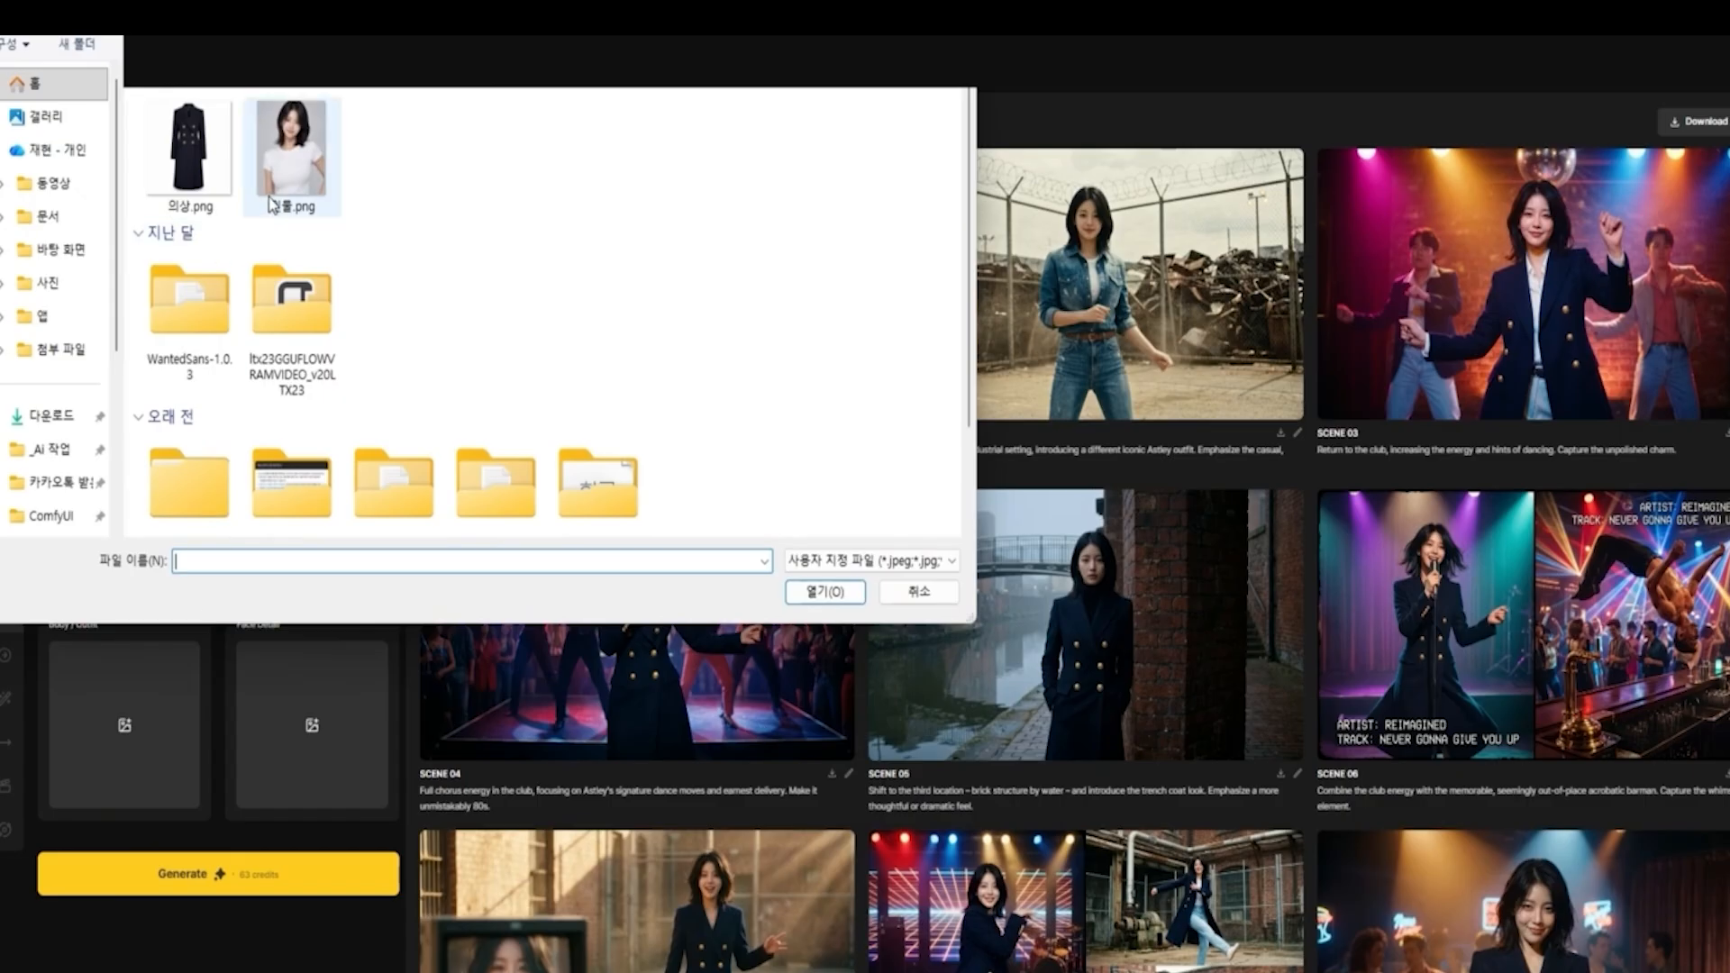
double_click(220, 182)
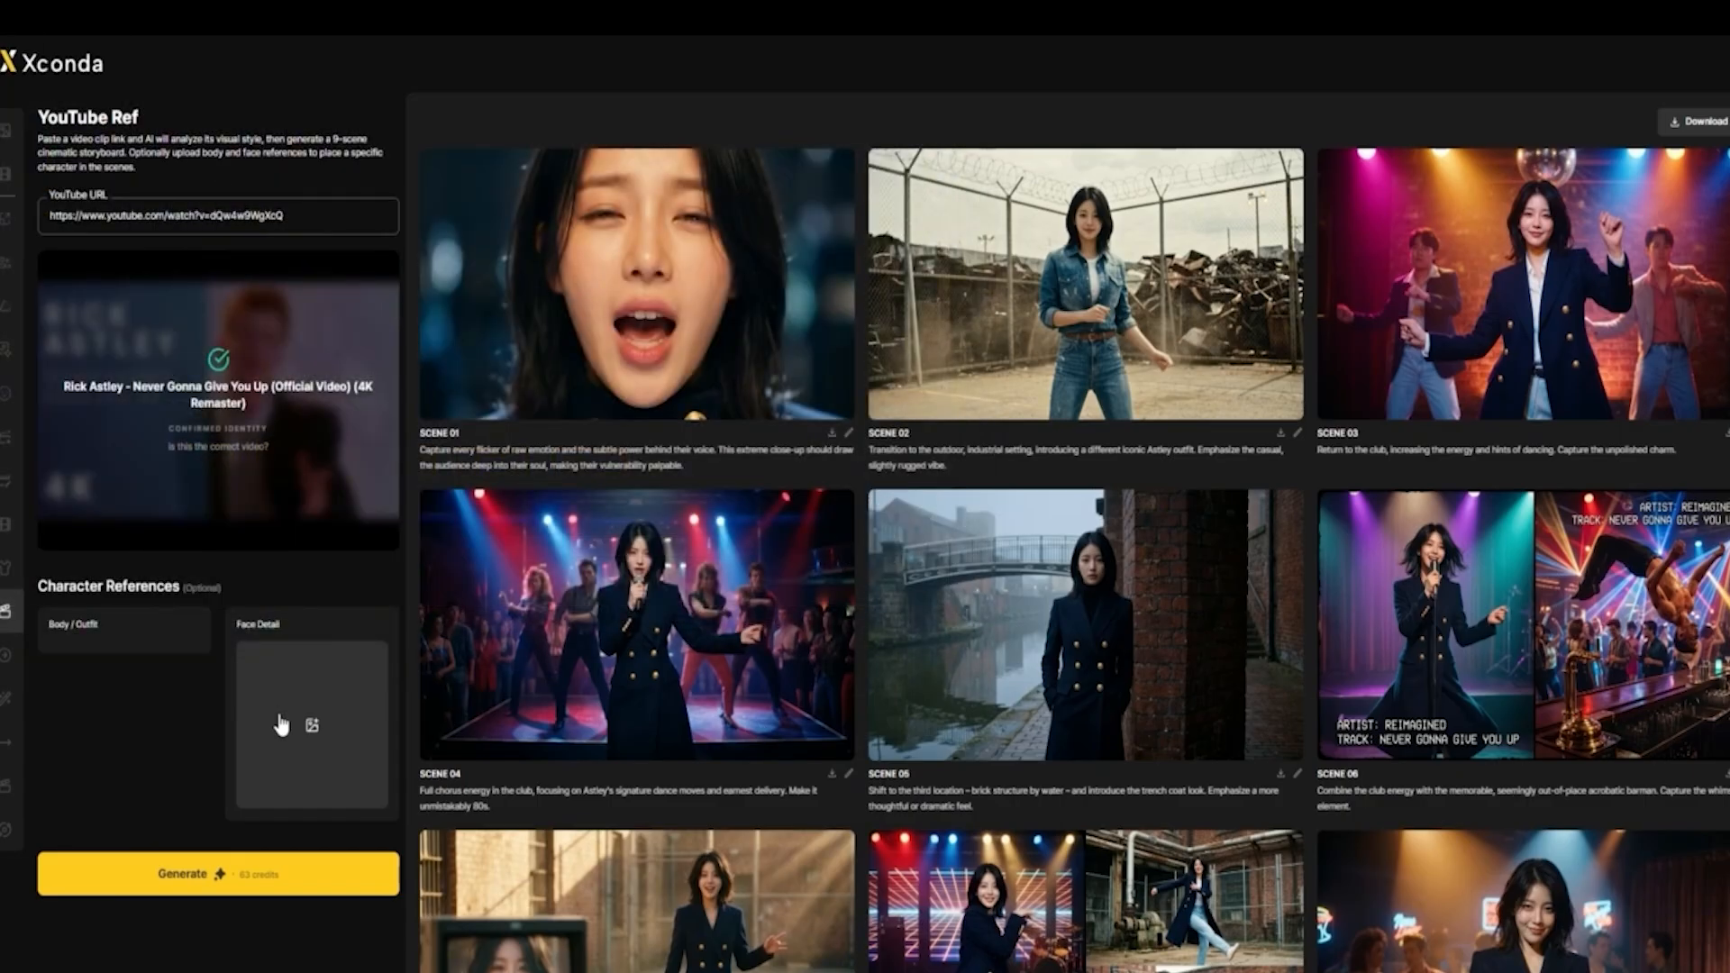
left_click(281, 725)
double_click(286, 191)
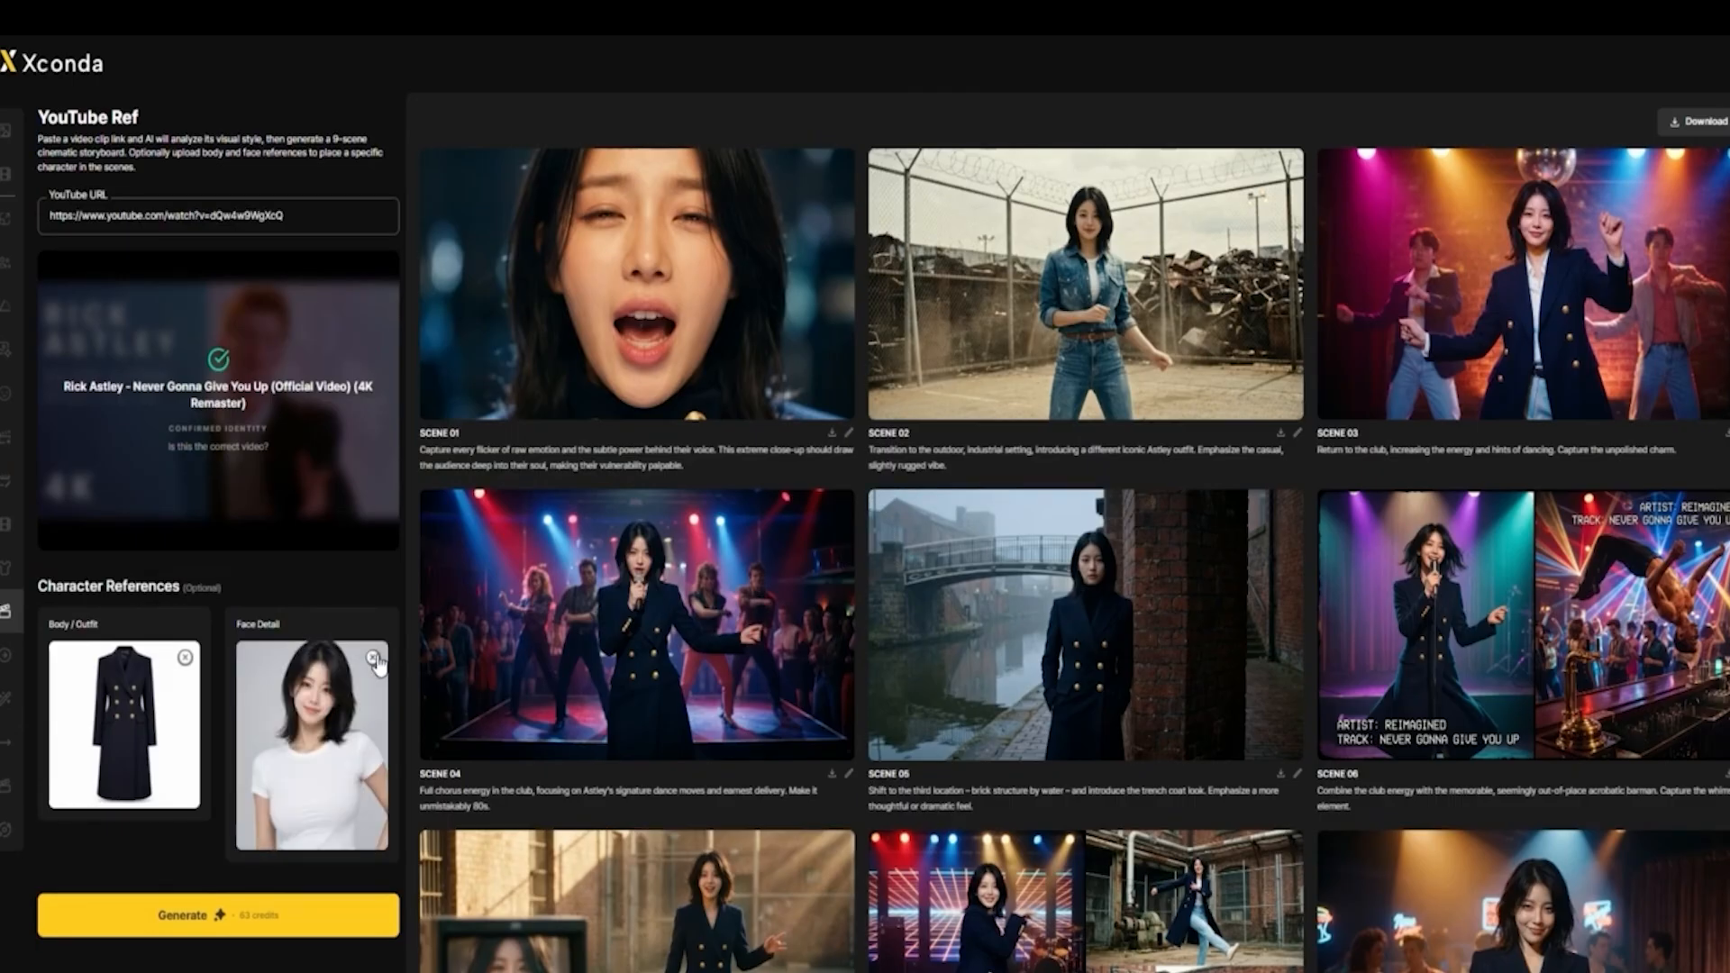
left_click(373, 658)
left_click(185, 657)
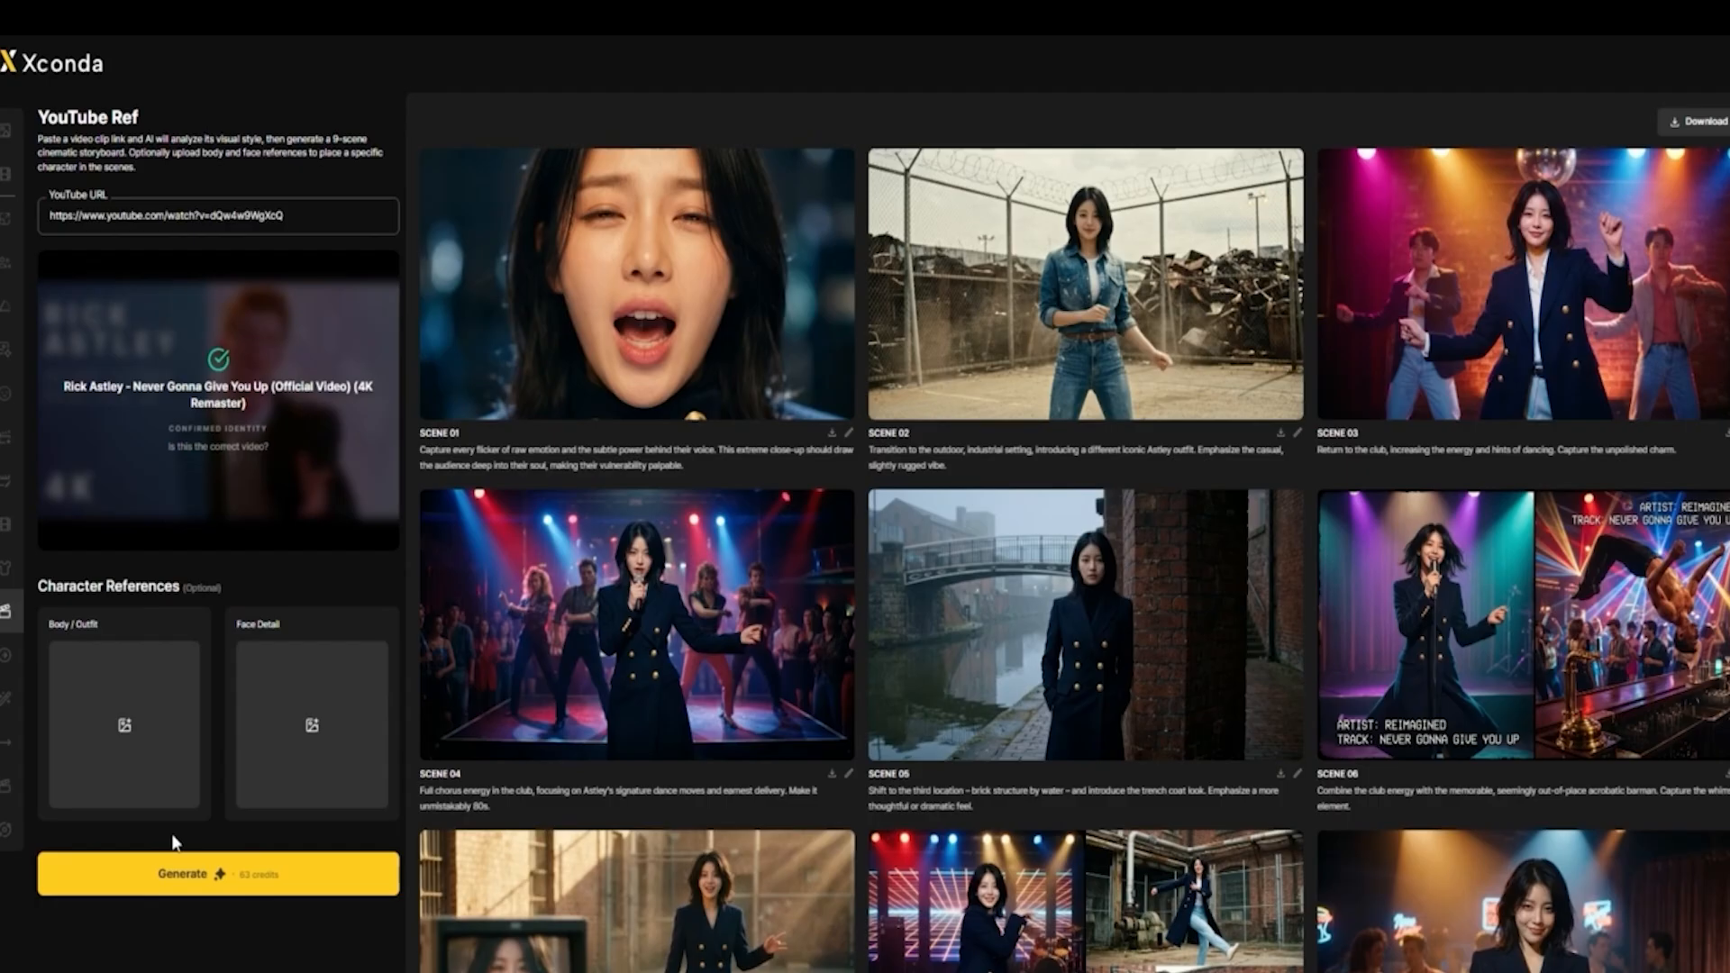
Step: Generate the 9-scene storyboard from the YouTube video without character references, confirming the use of credits
left_click(198, 885)
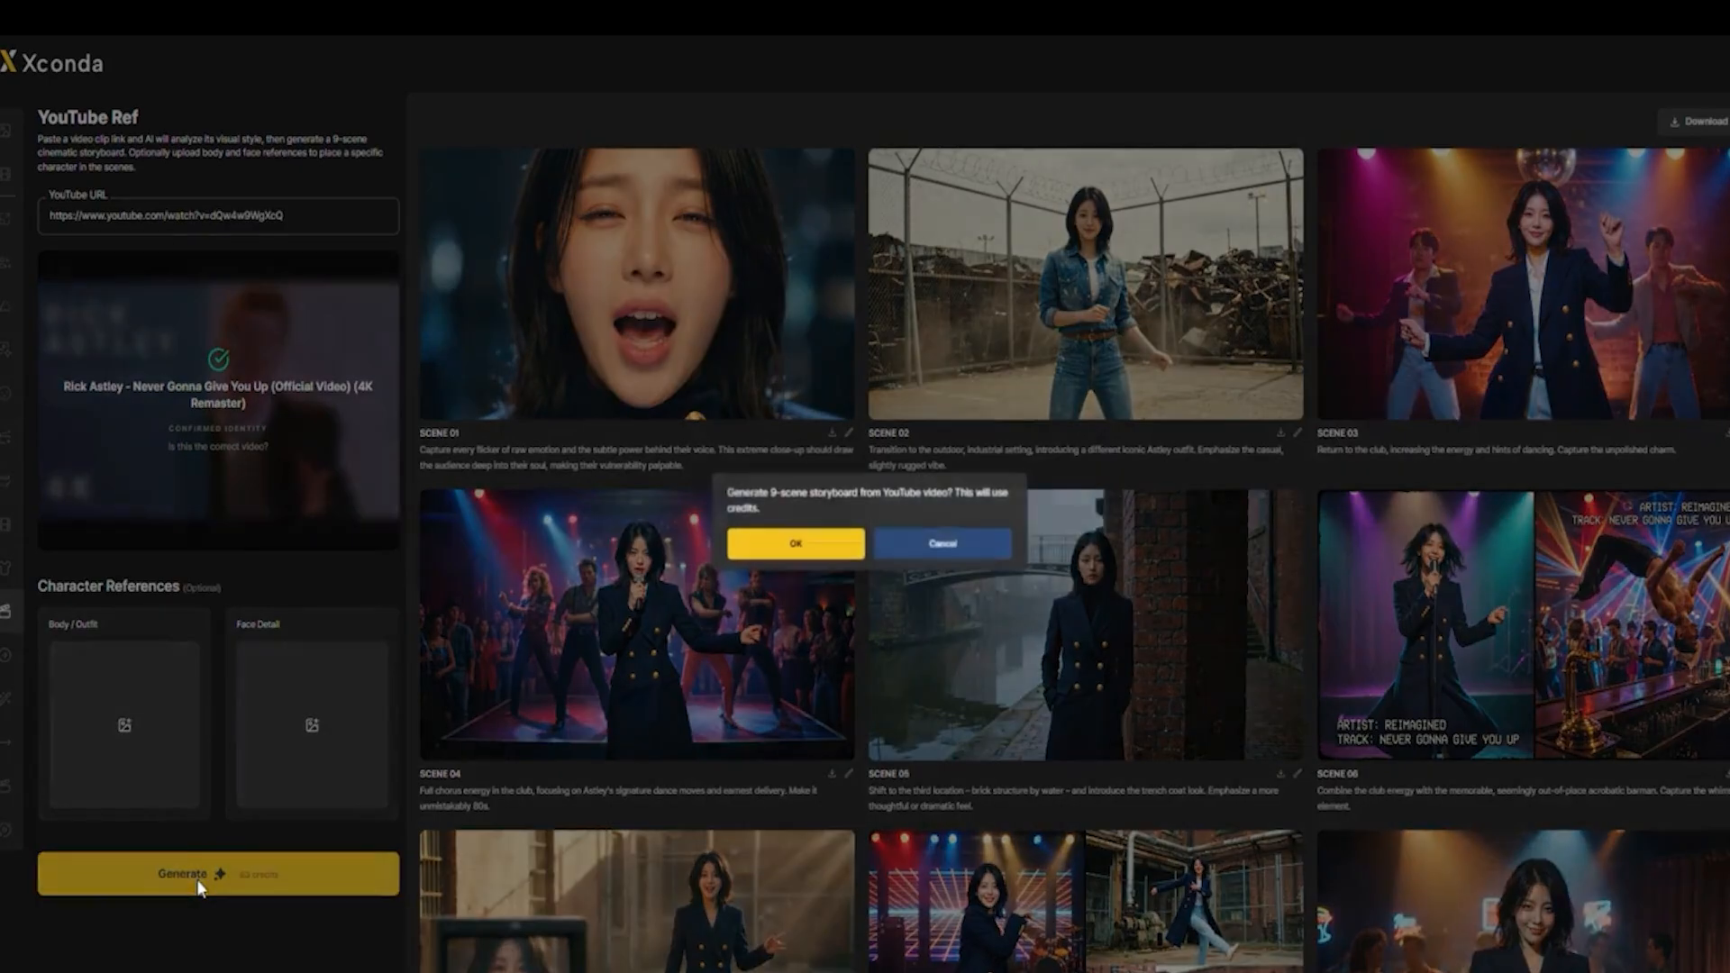
left_click(773, 555)
right_click(774, 553)
left_click(773, 525)
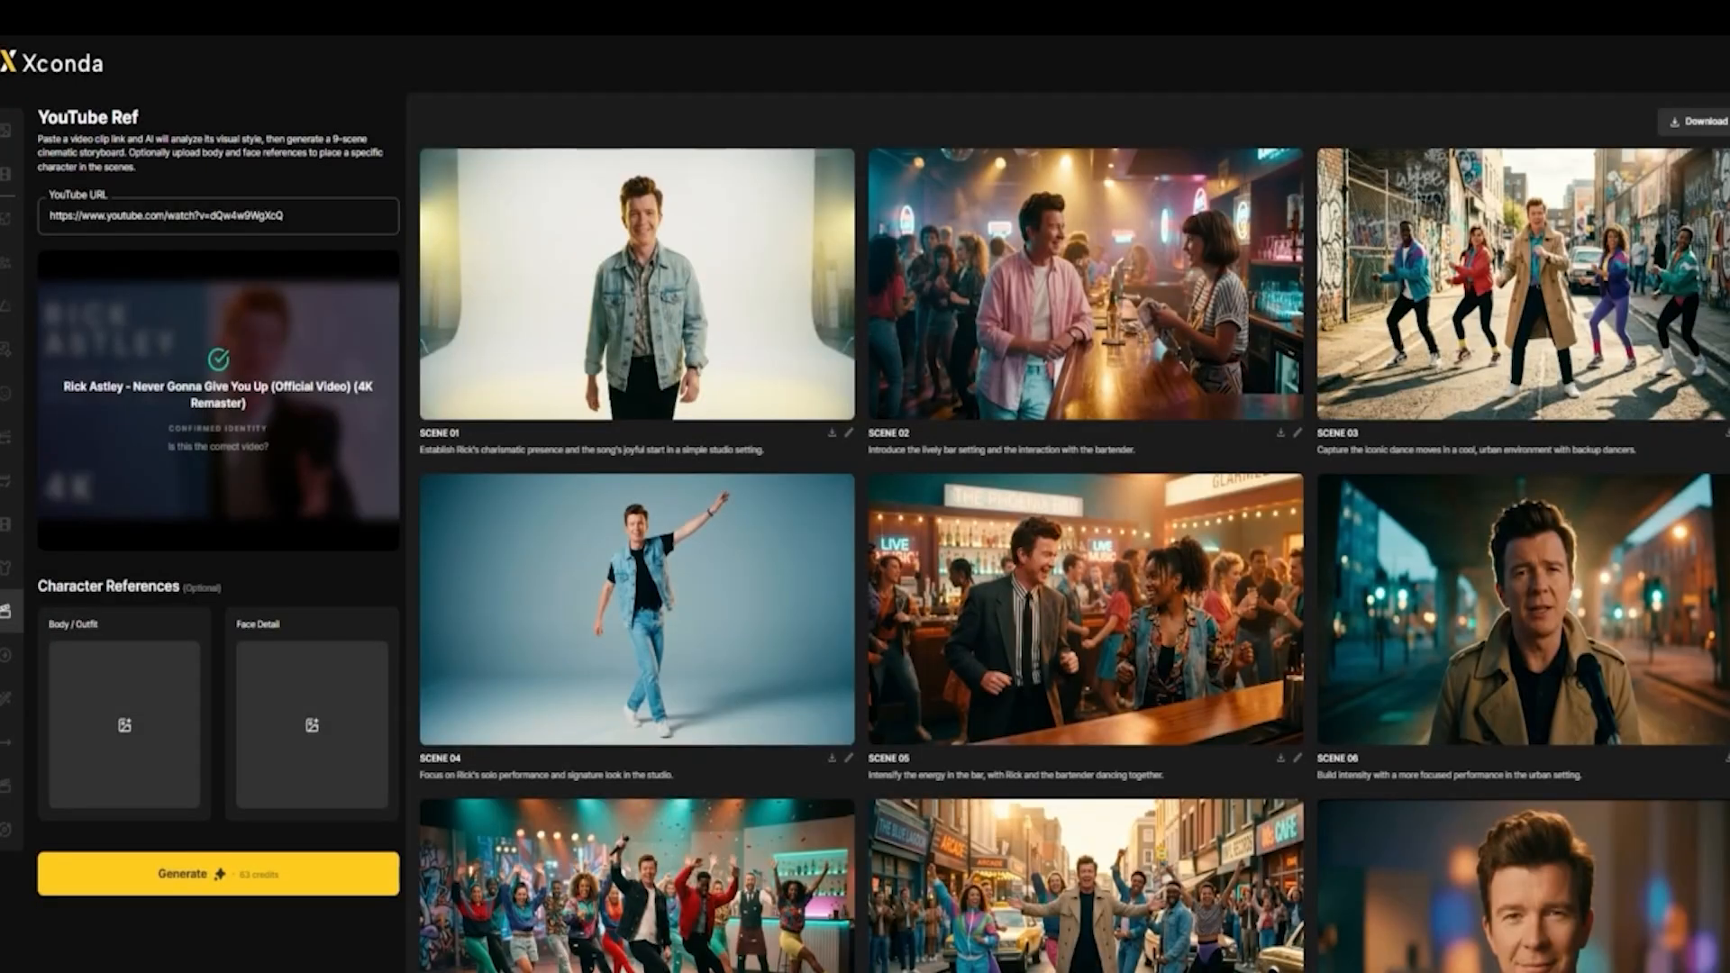
Step: Examine the generated YouTube Ref storyboard, enlarging Scenes 01 to 03 before returning to the overview
scroll(811, 752, "down", 1)
scroll(825, 748, "up", 1)
left_click(768, 331)
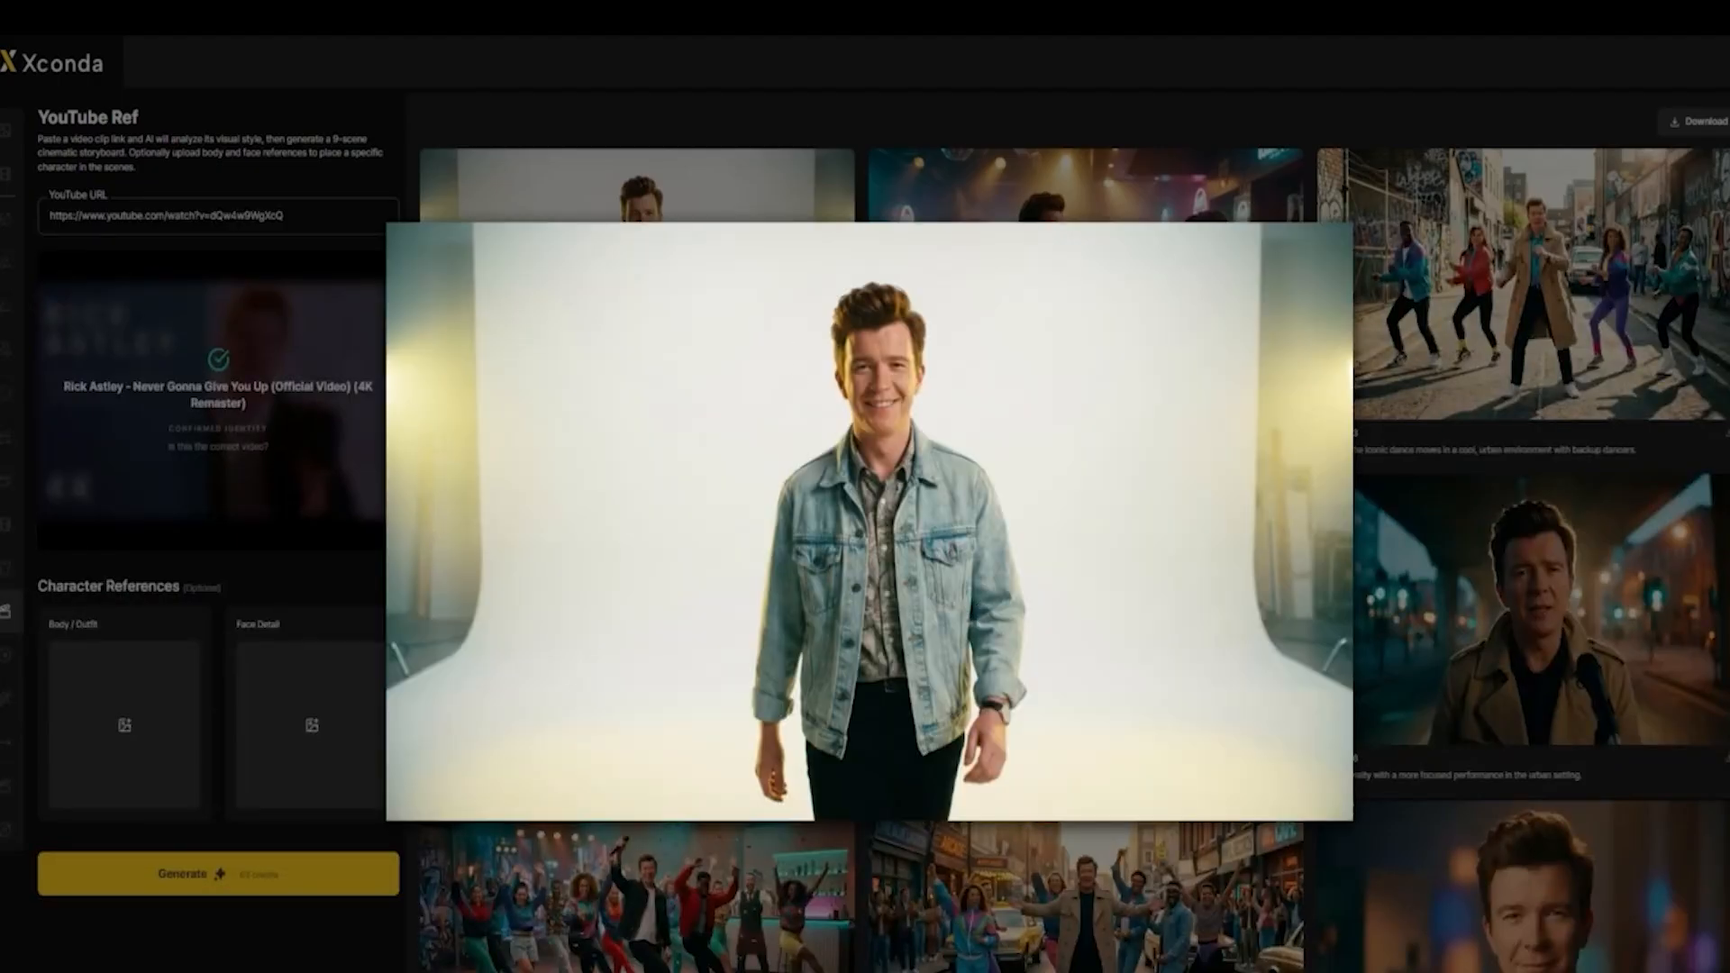
left_click(1727, 519)
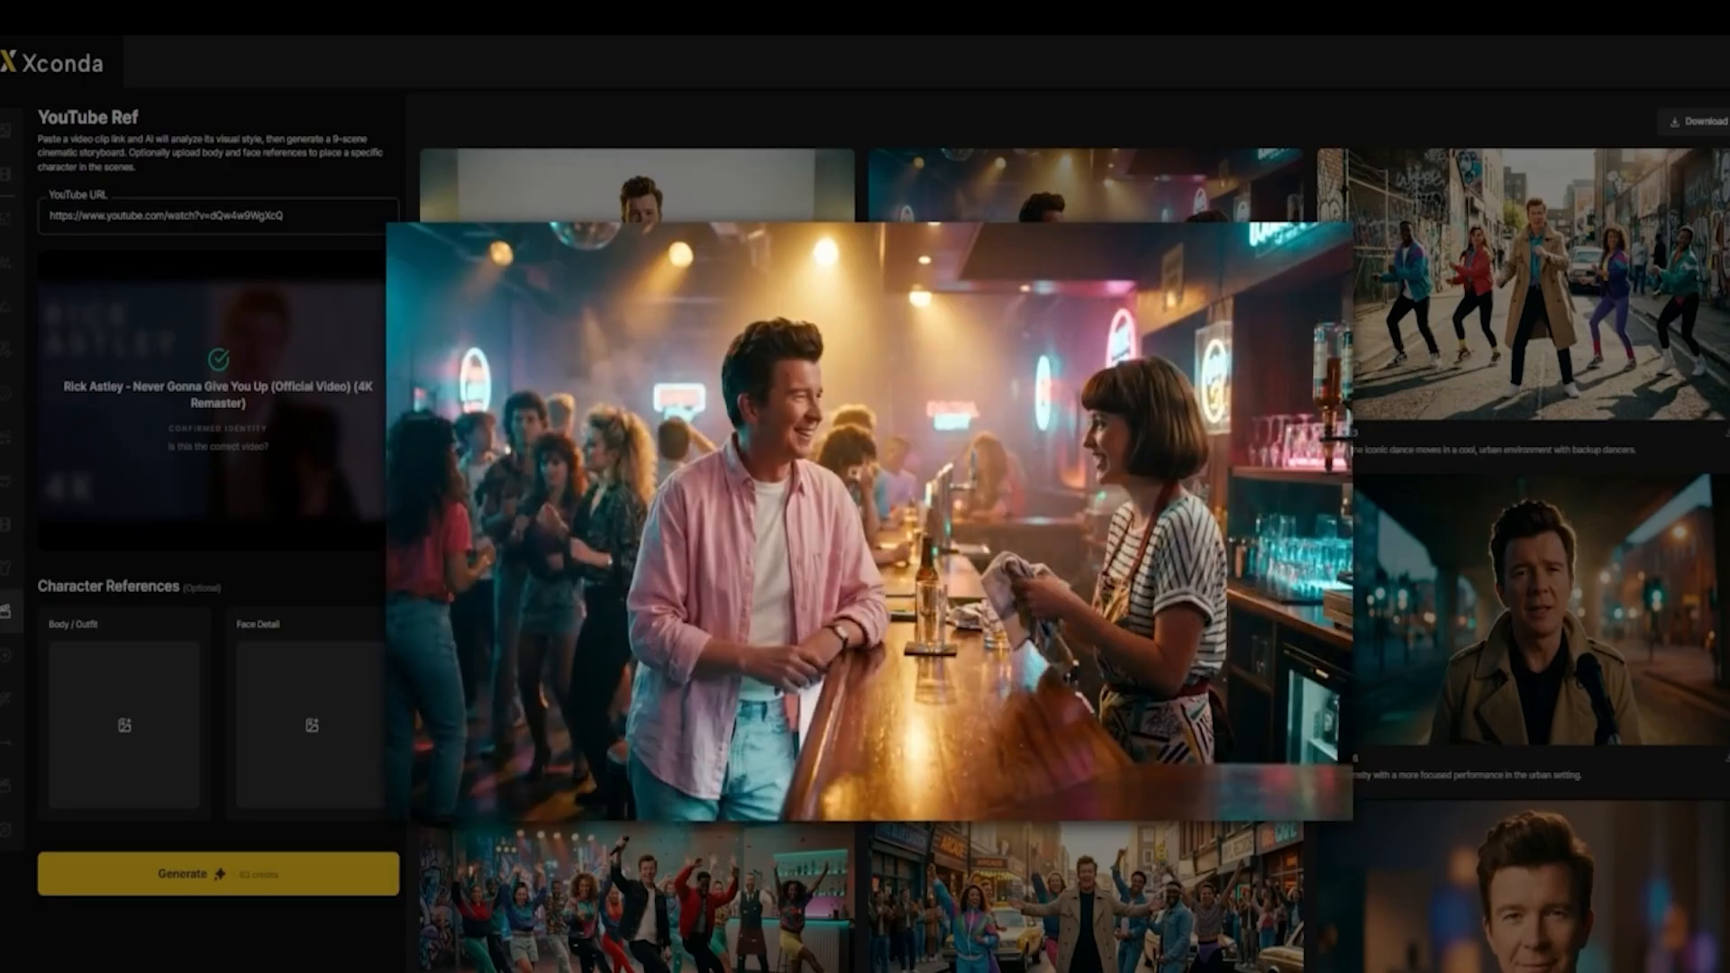
left_click(1727, 519)
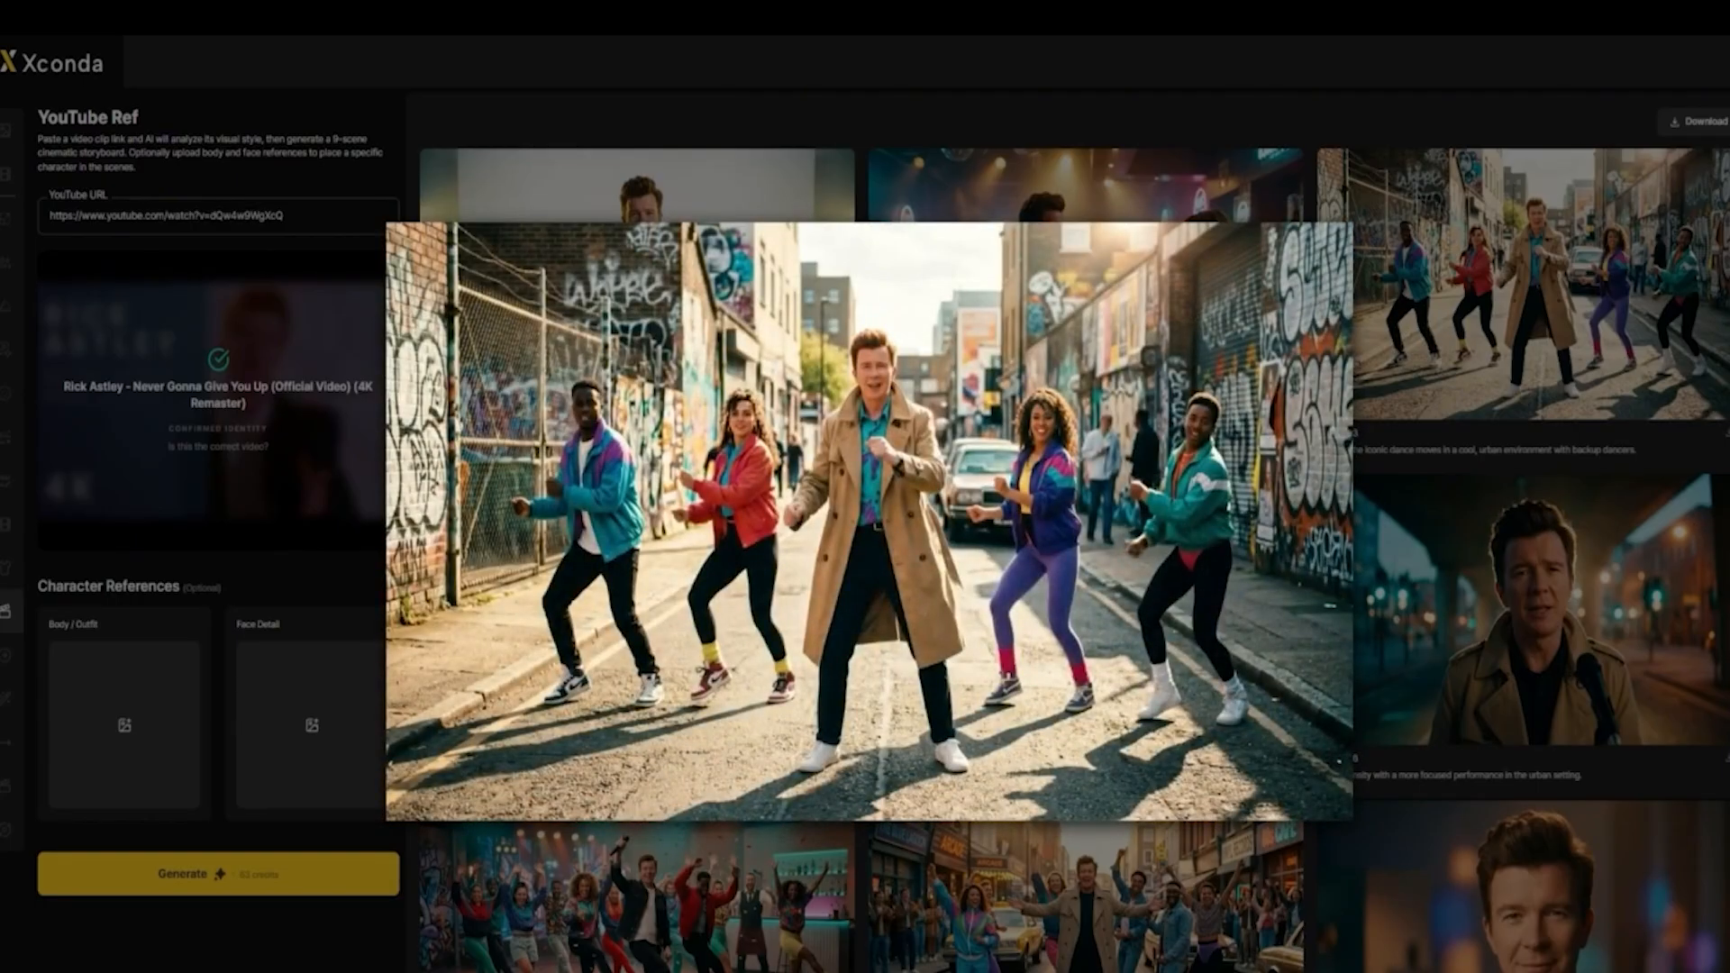
left_click(1727, 71)
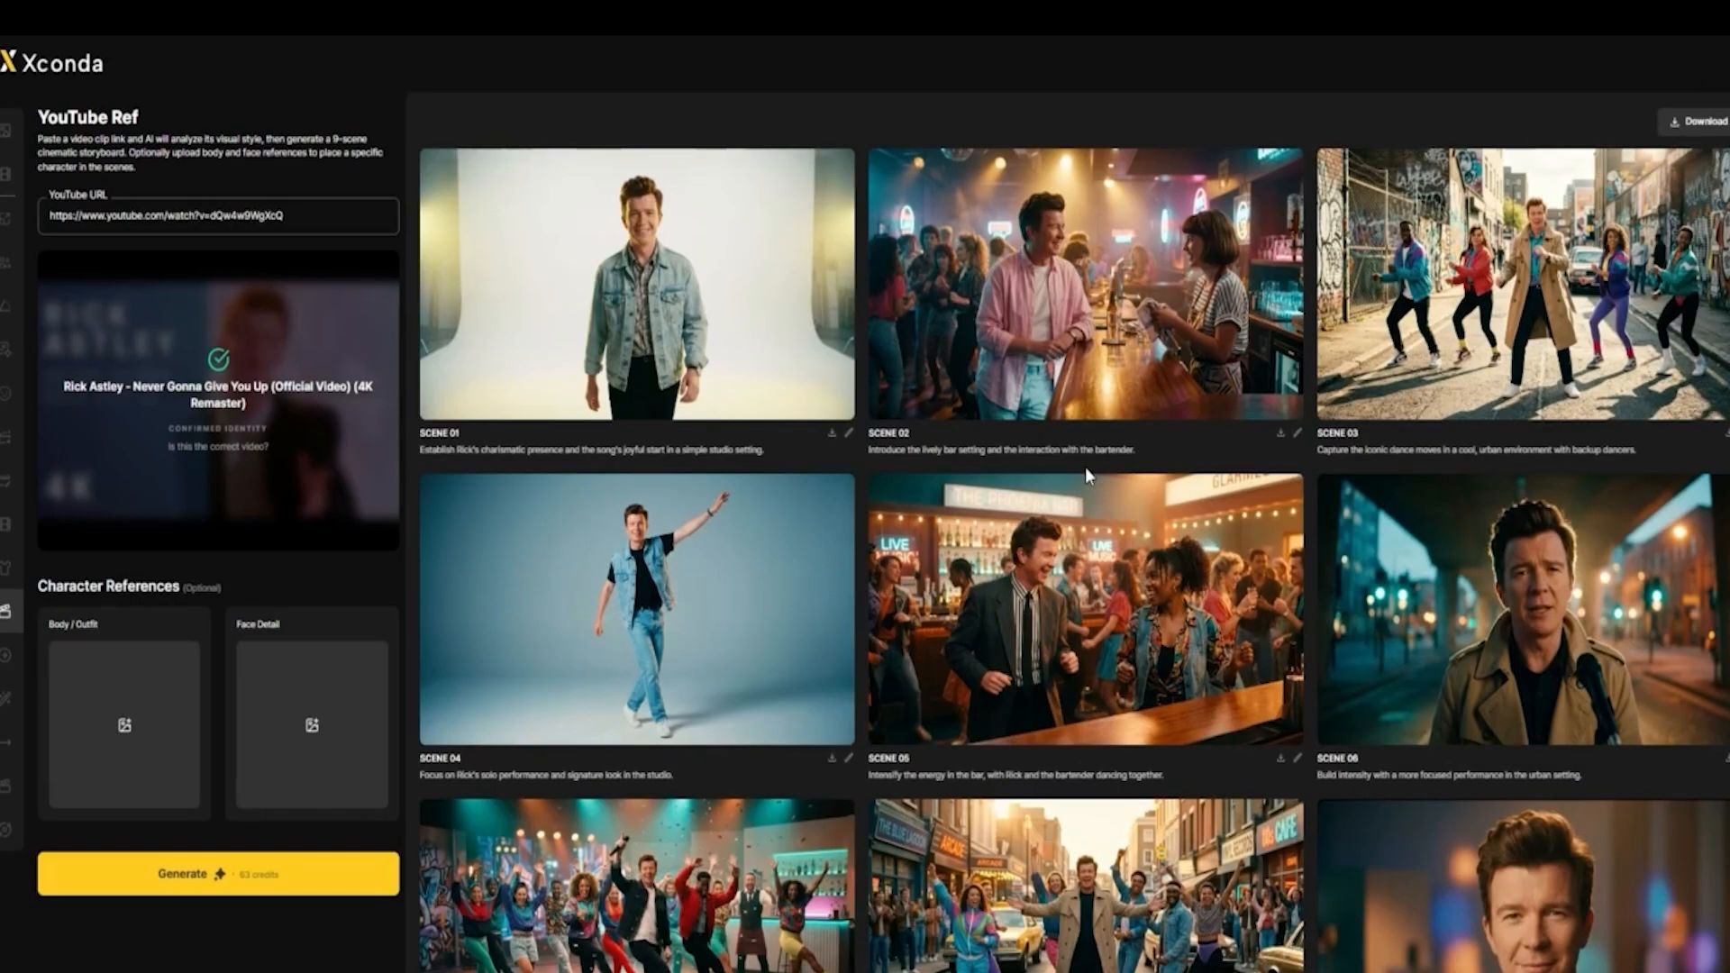
left_click(848, 433)
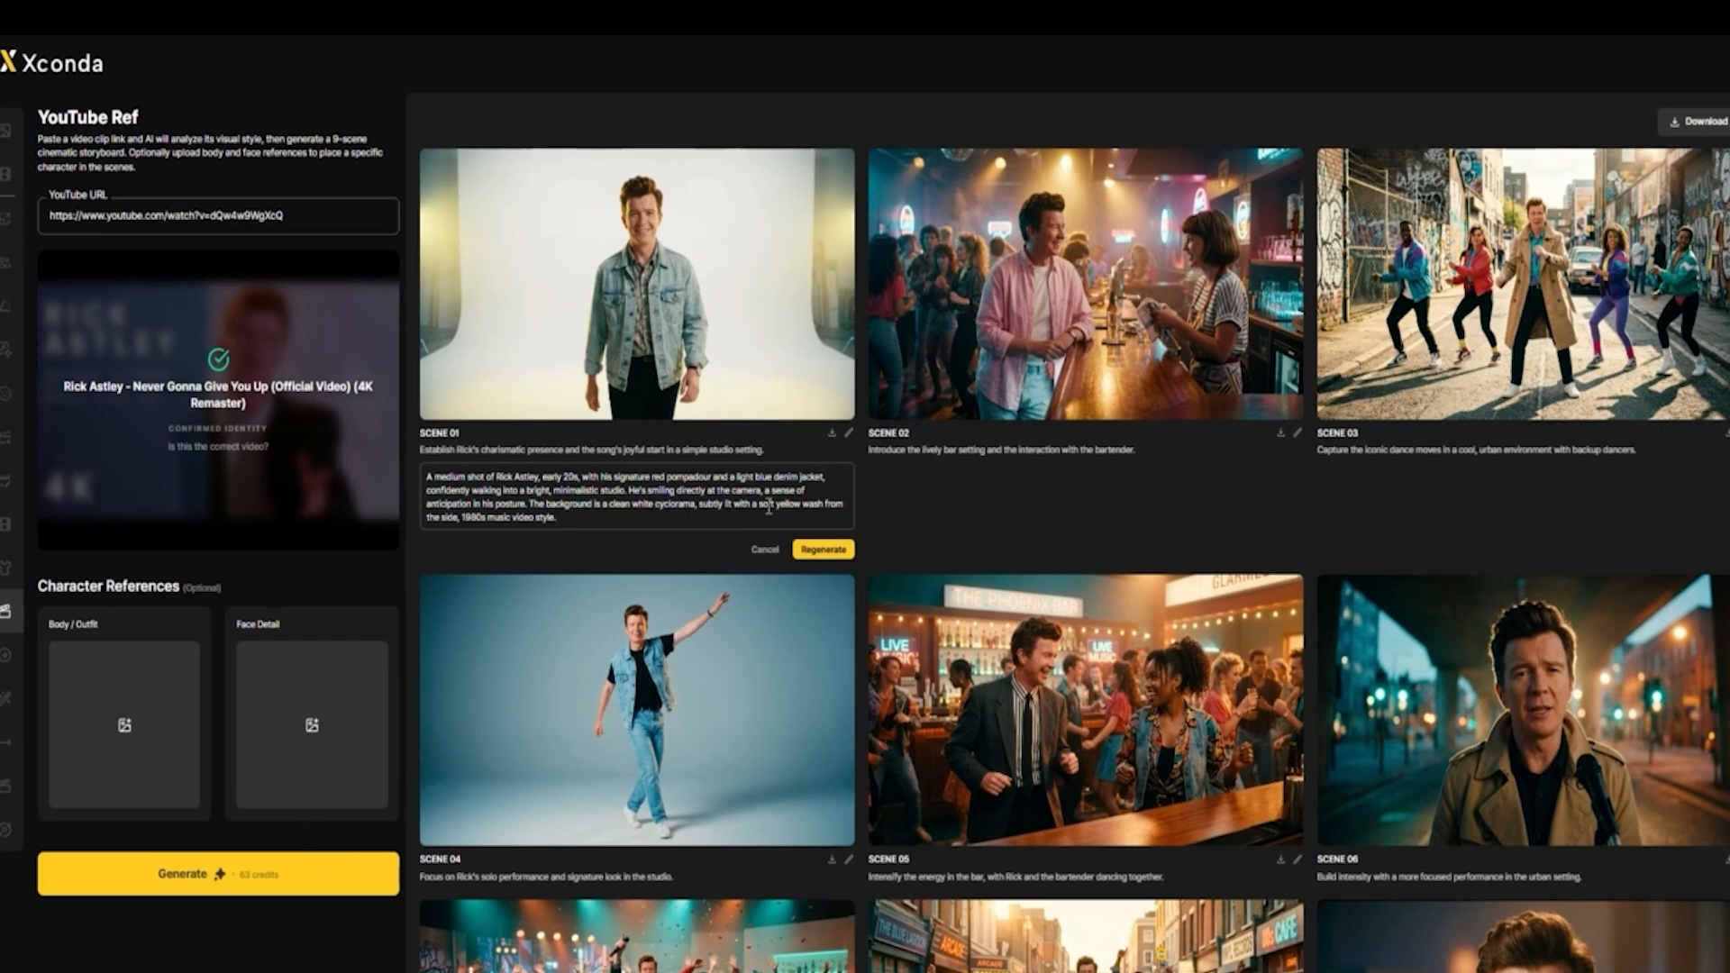
left_click(634, 487)
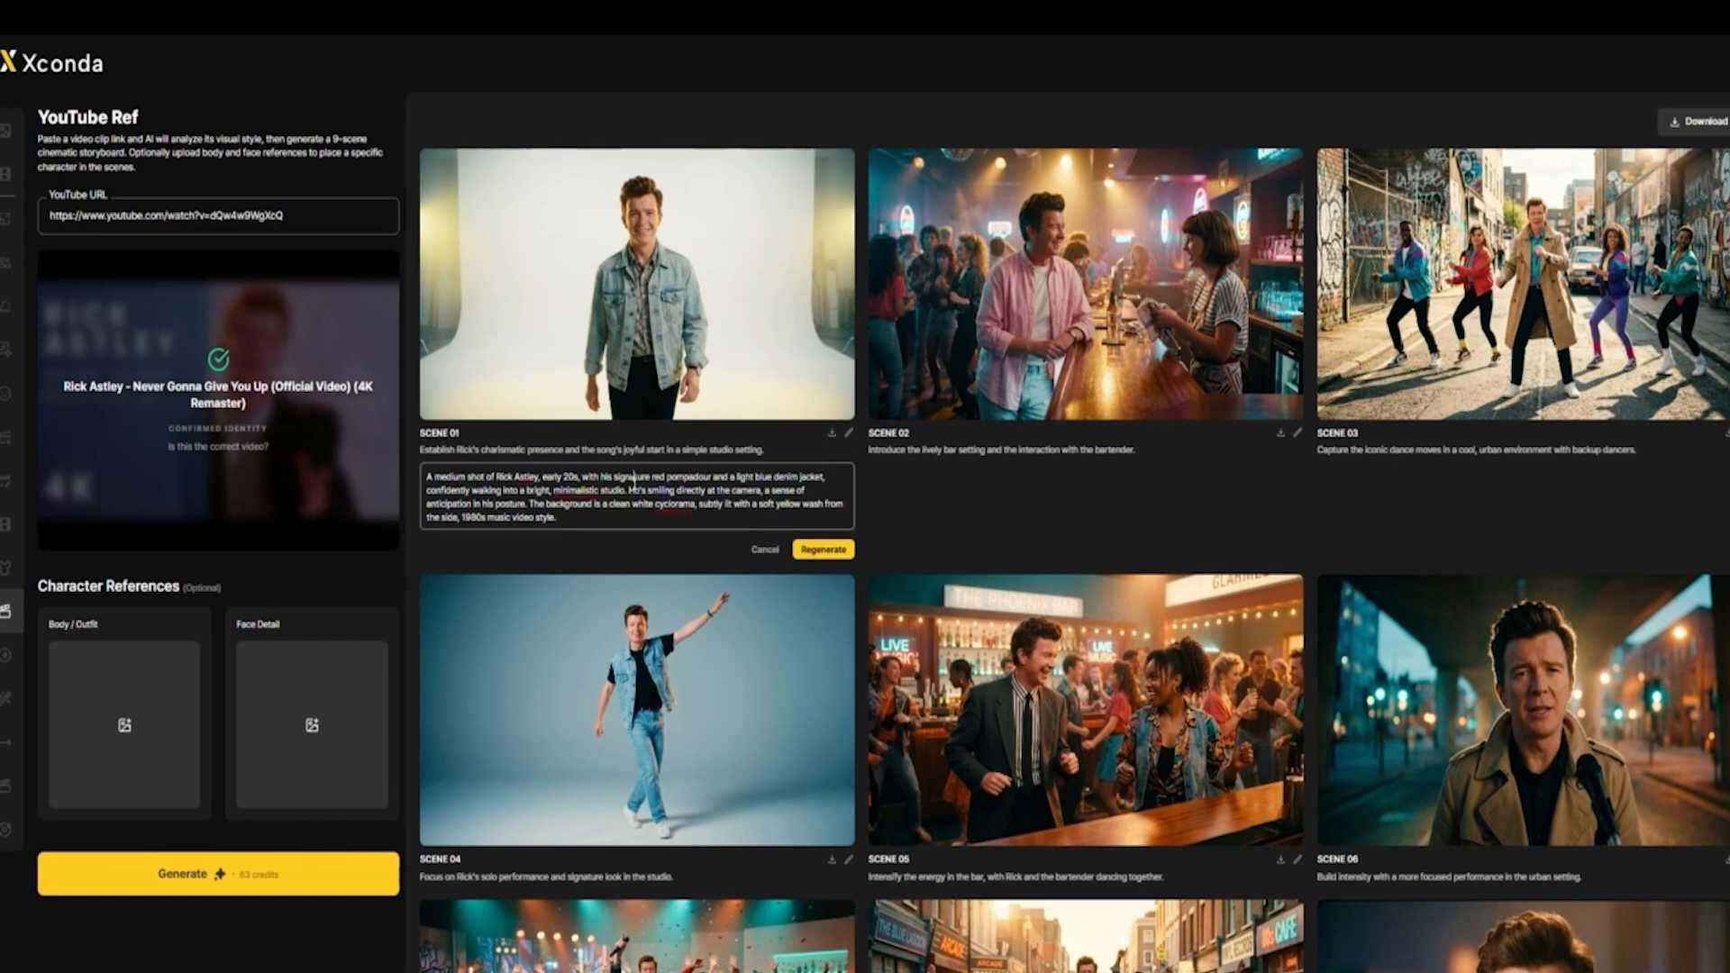
key("ctrl+a")
key("BackSpace")
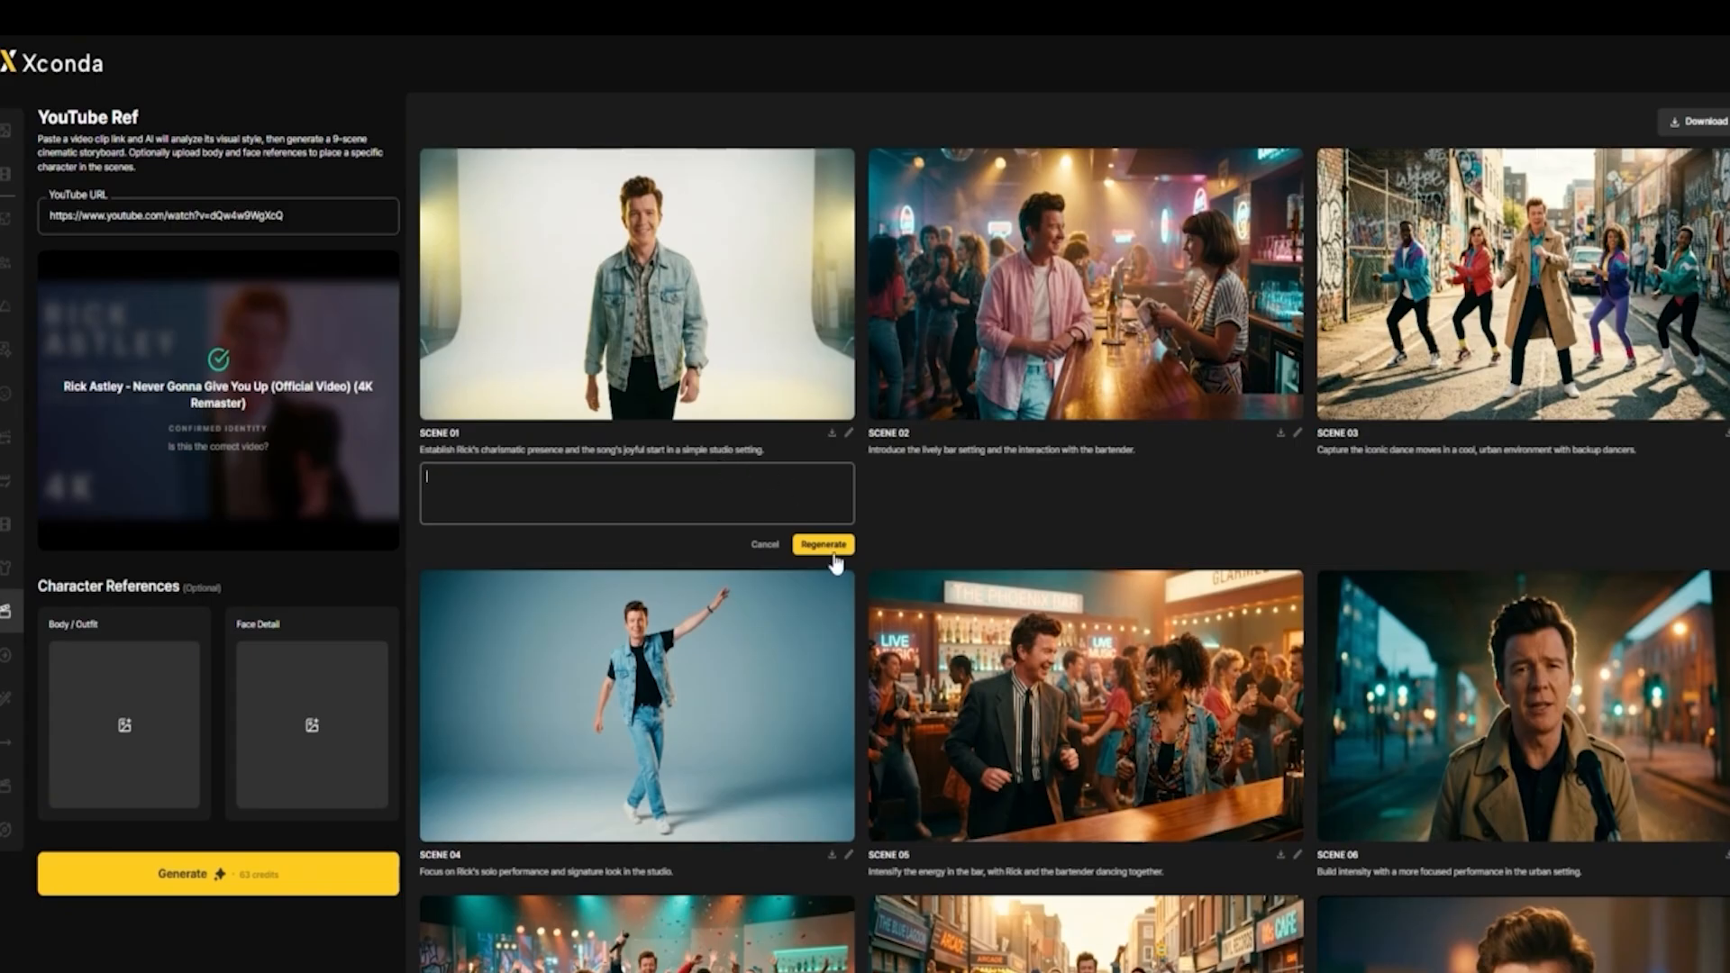
left_click(762, 546)
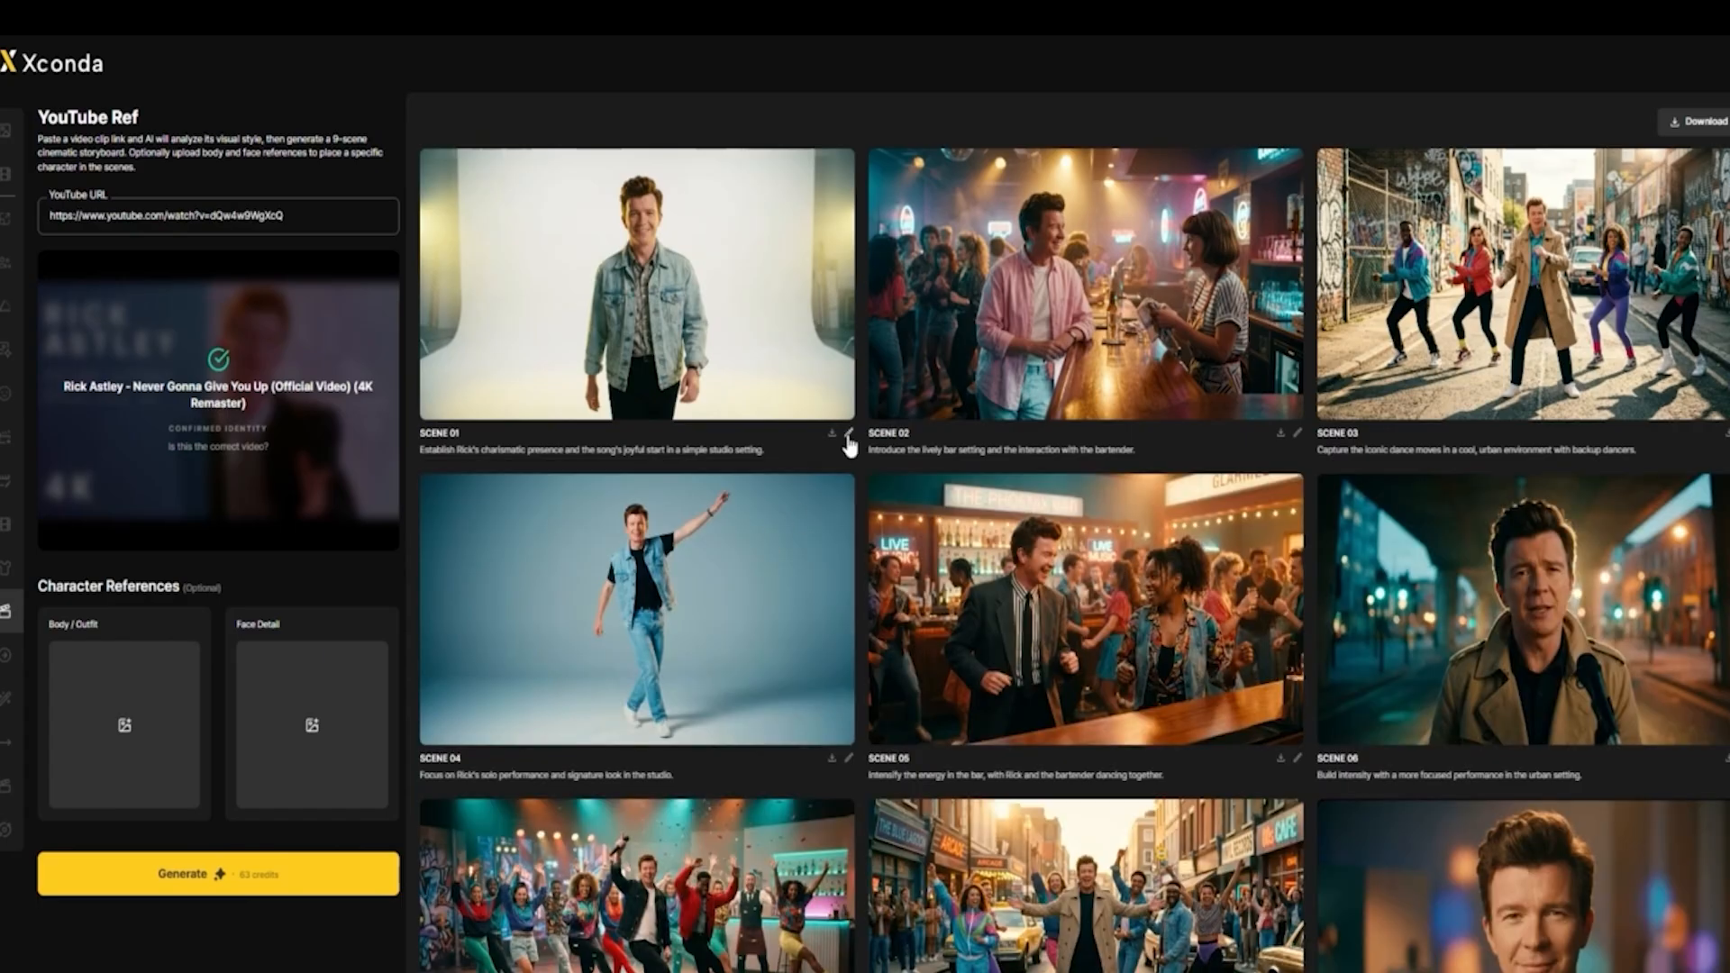
Step: Replace Scene 01's prompt with "교실 안에서 학생들이 수업을 듣는 장면" and regenerate that scene, confirming the generation
left_click(848, 435)
key("ctrl+a")
type("교실 안에서 학생들이 수업을 듣는 장면")
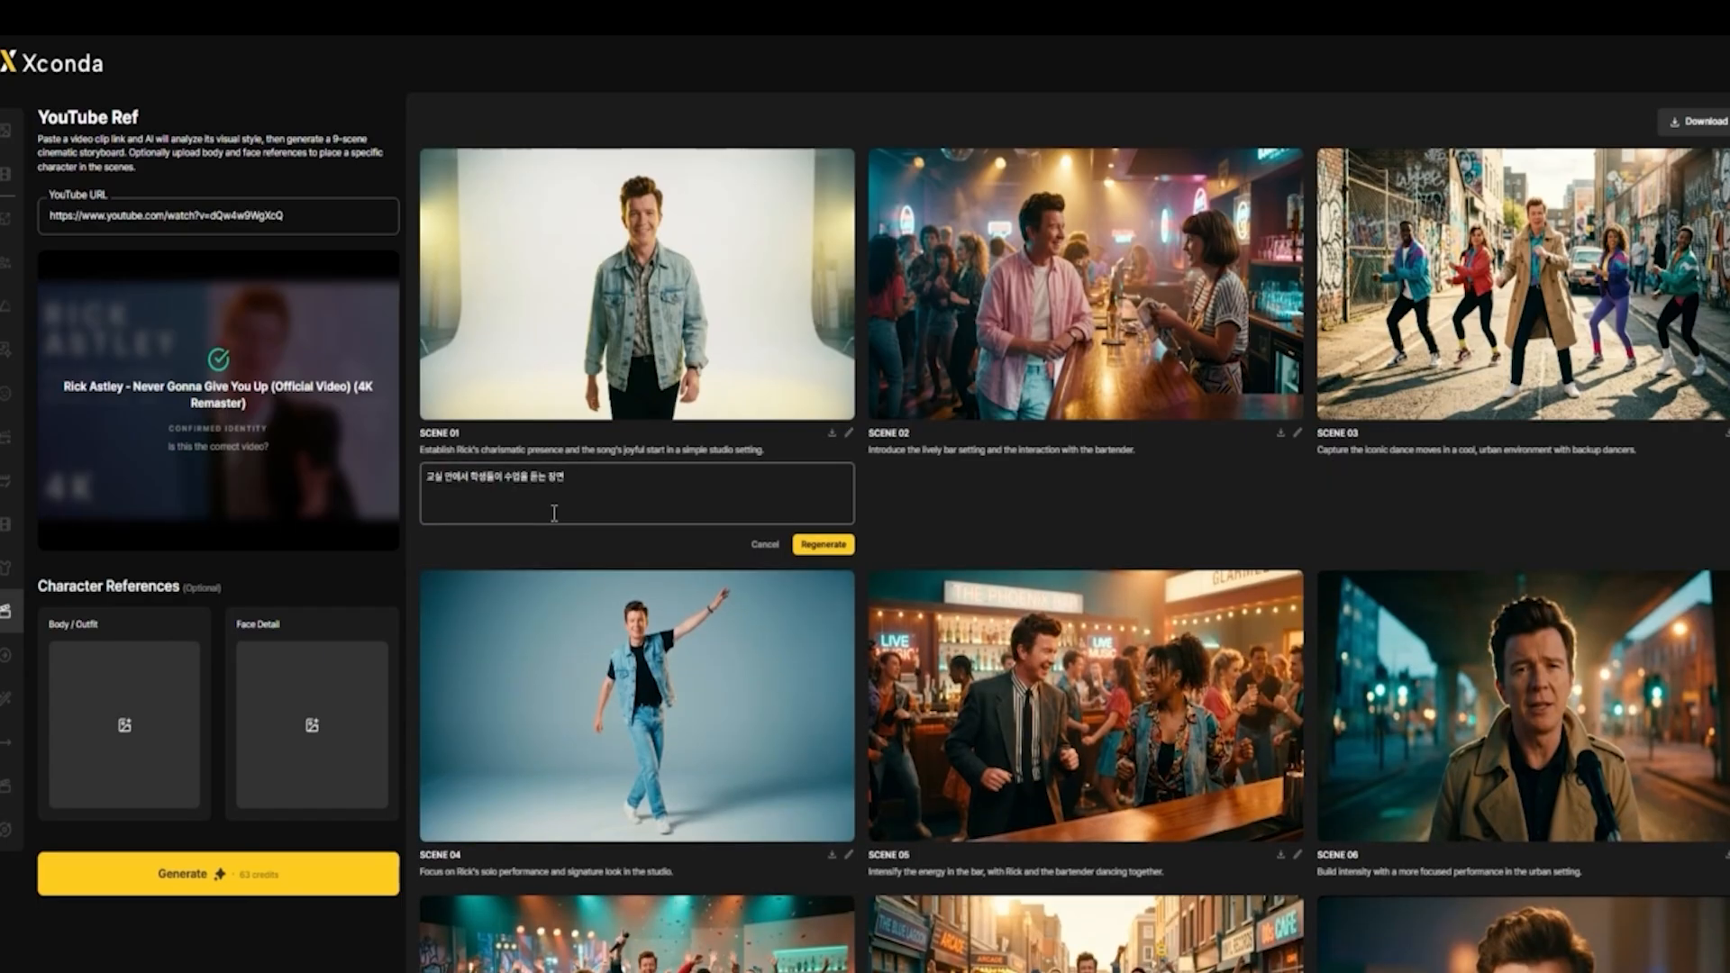
left_click(806, 546)
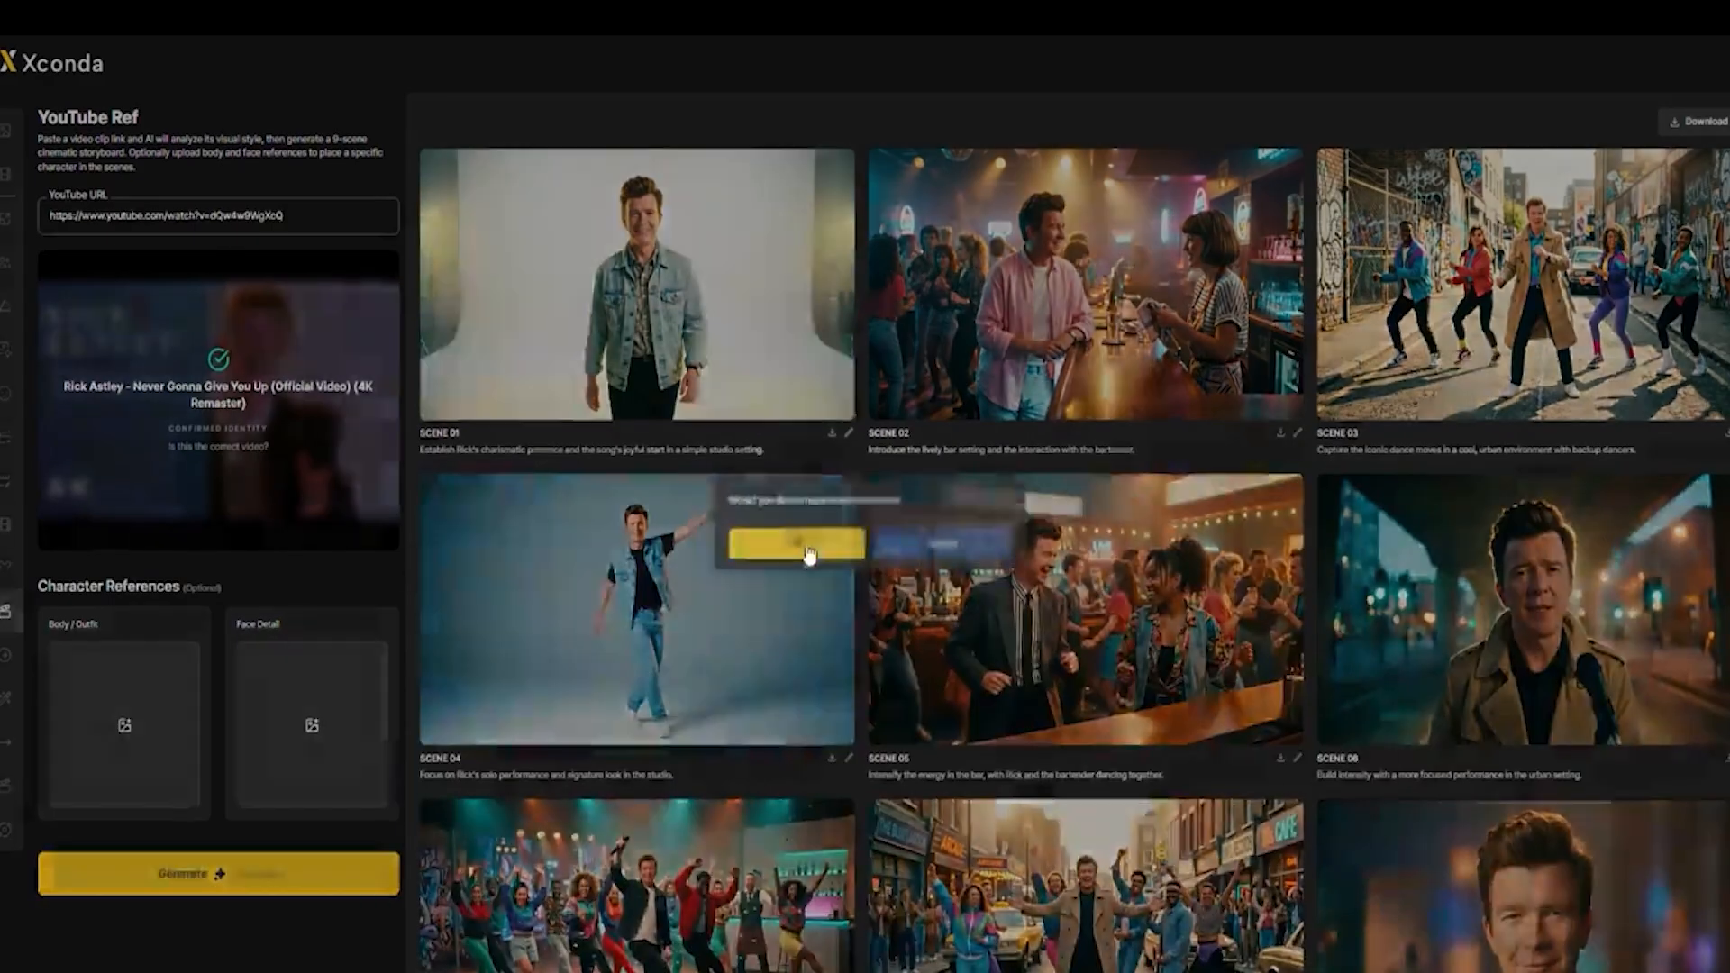
left_click(813, 544)
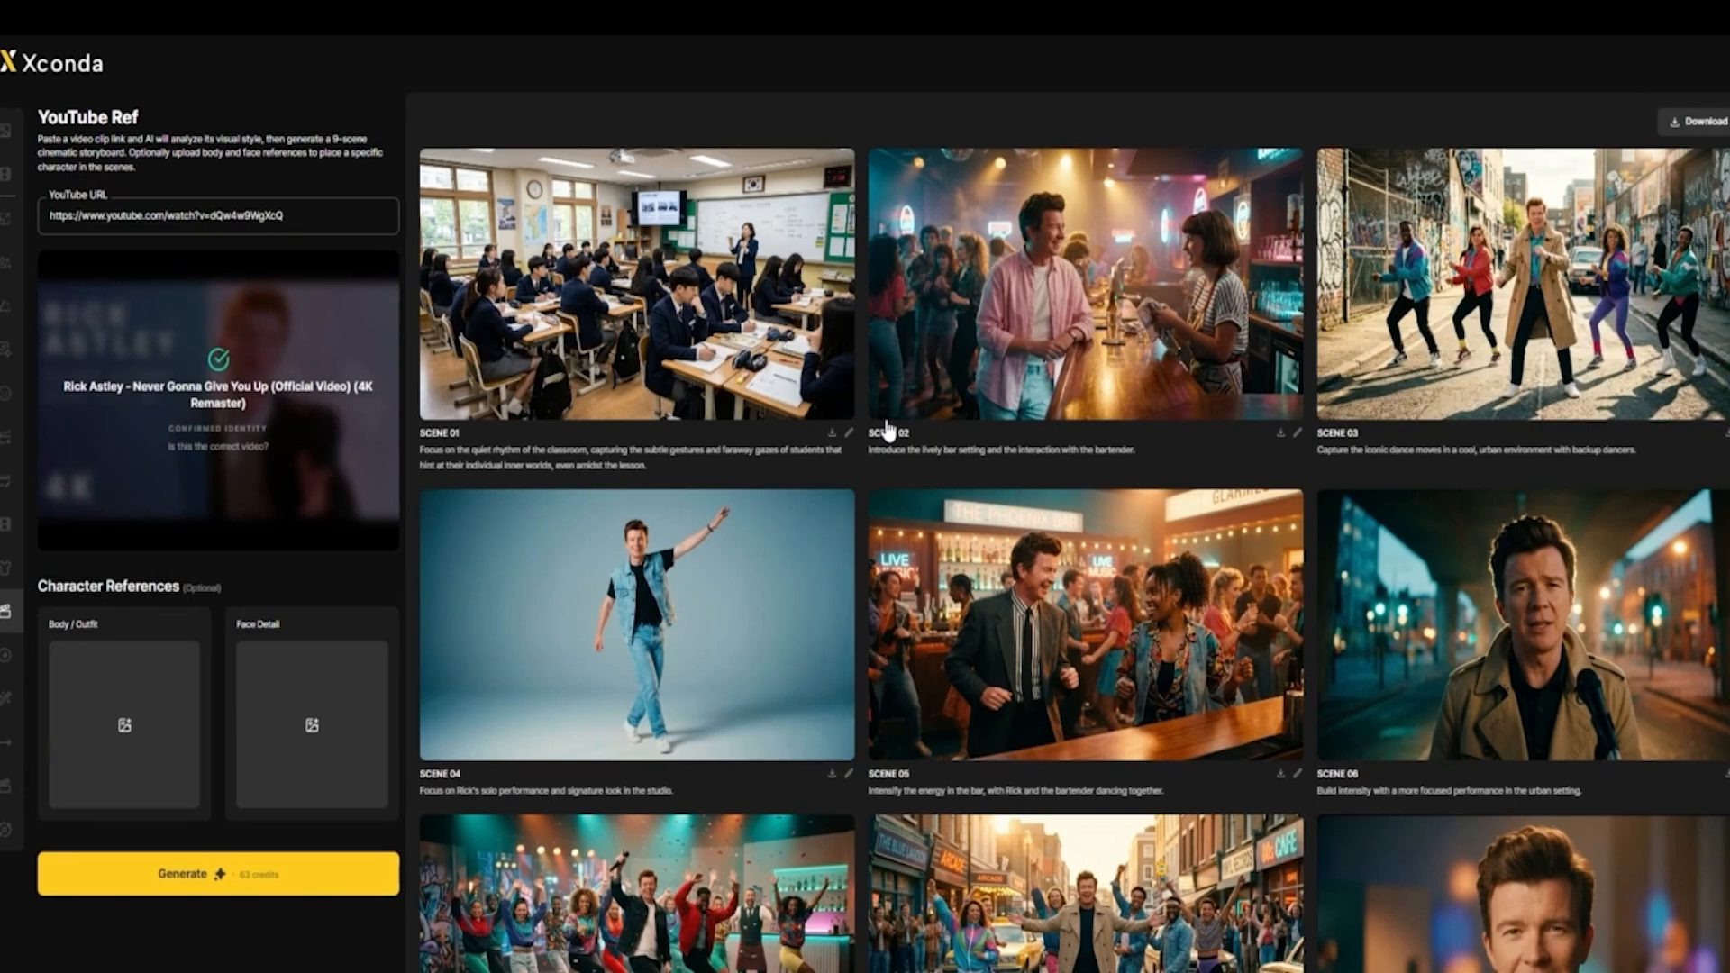
Step: Download the complete storyboard, confirming the download, and request the individual Scene 02 image
left_click(1696, 121)
left_click(771, 546)
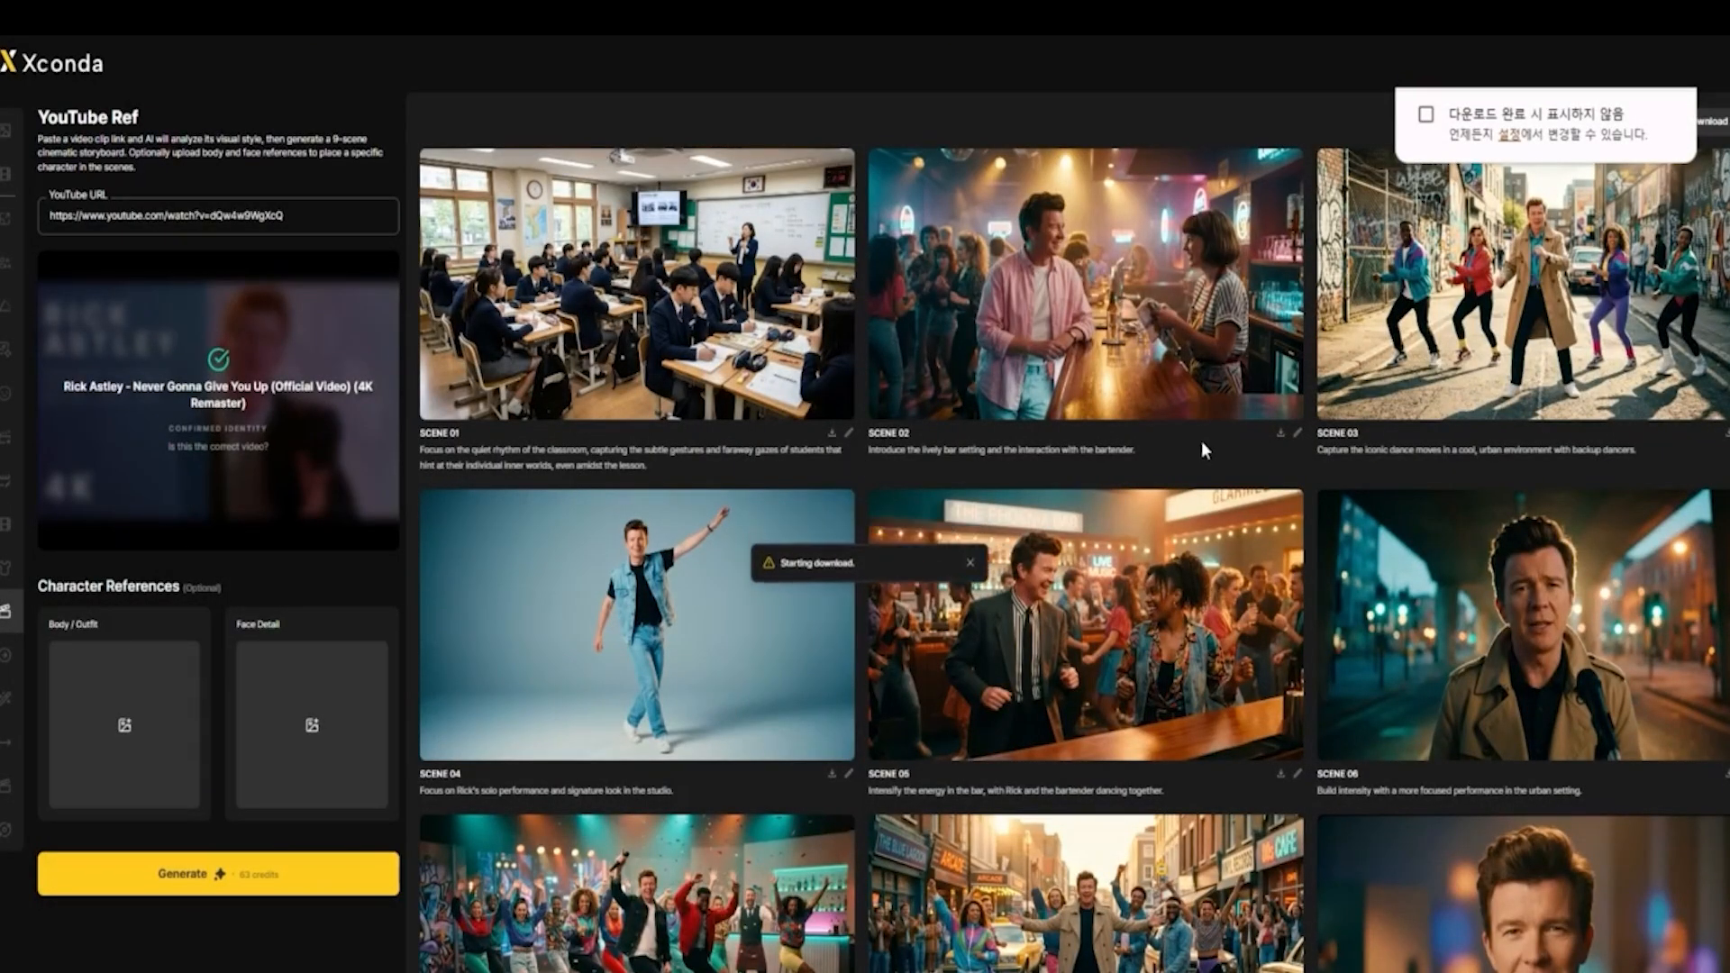
left_click(1283, 438)
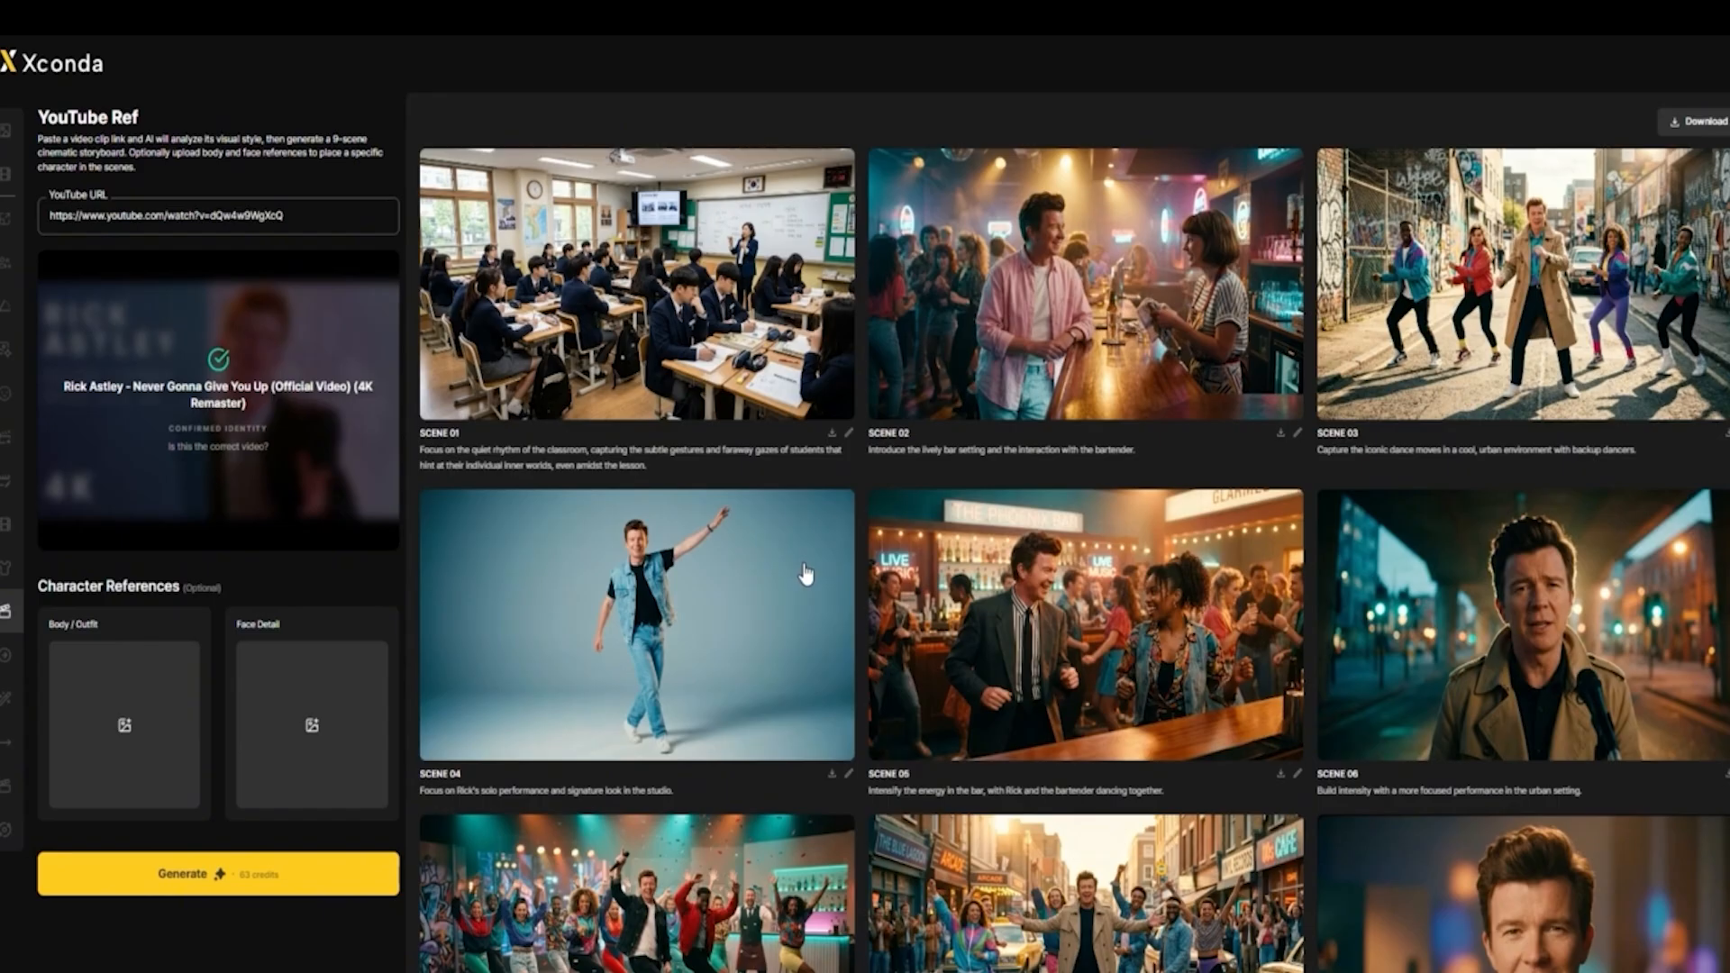
Step: Open the SpinAngle tool and upload SpinAngle_source_image.png as the source image
scroll(804, 573, "down", 1)
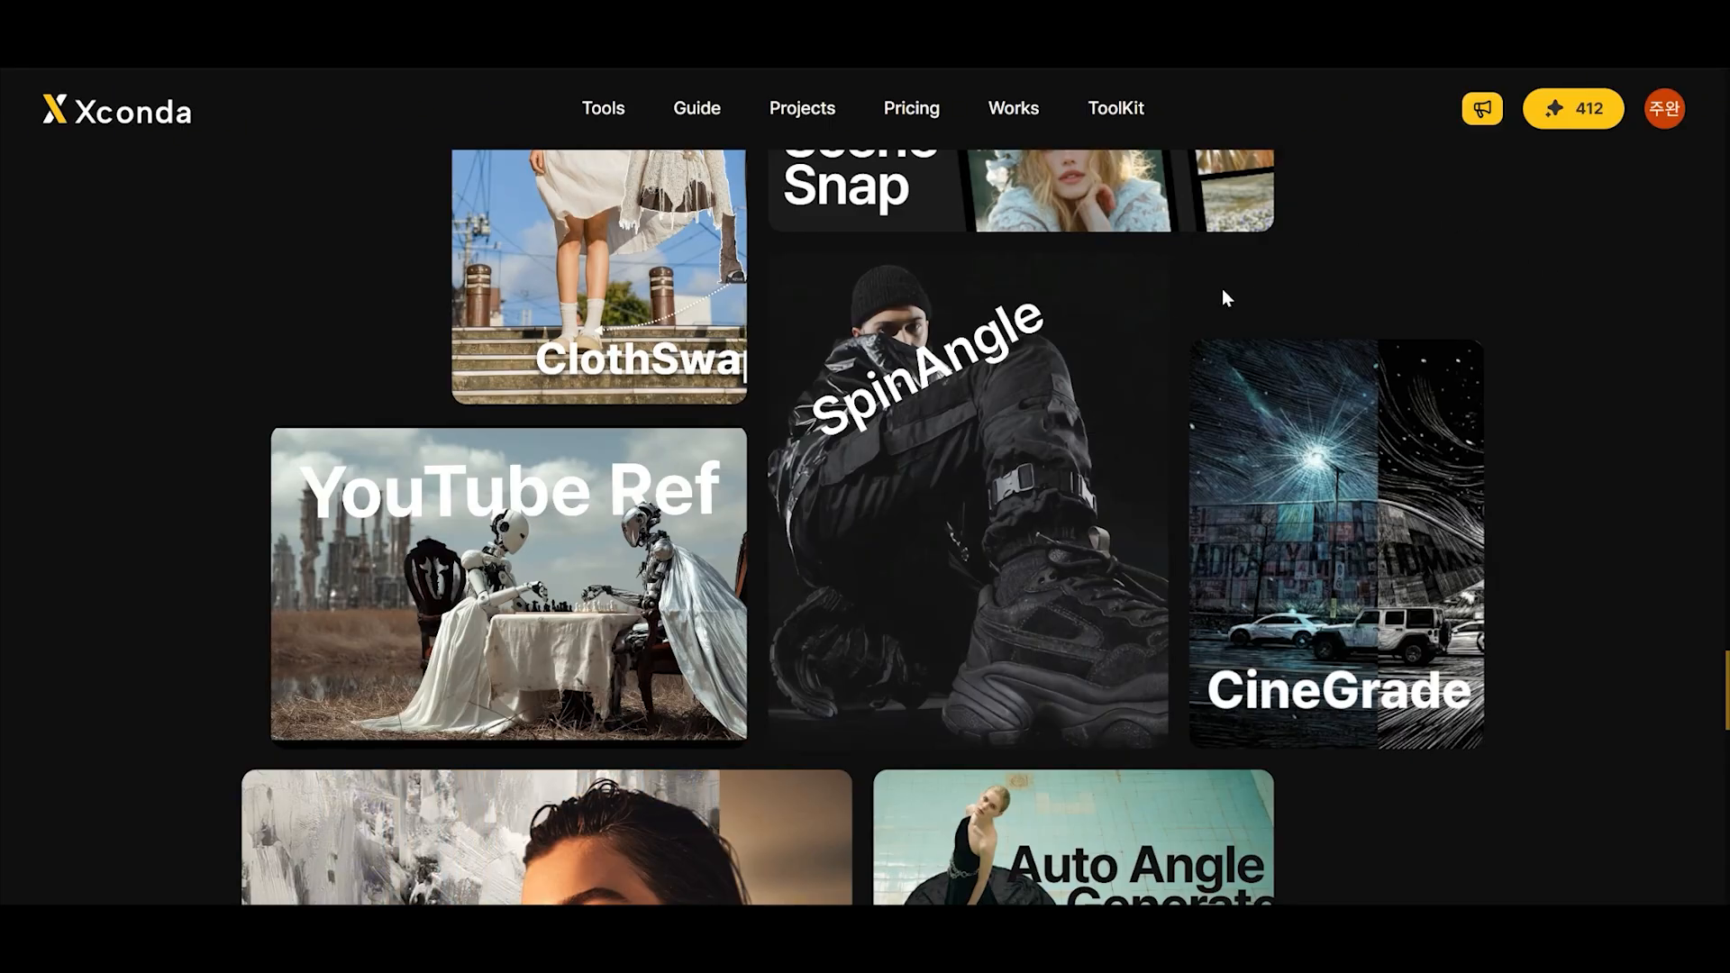
mouse_move(1125, 317)
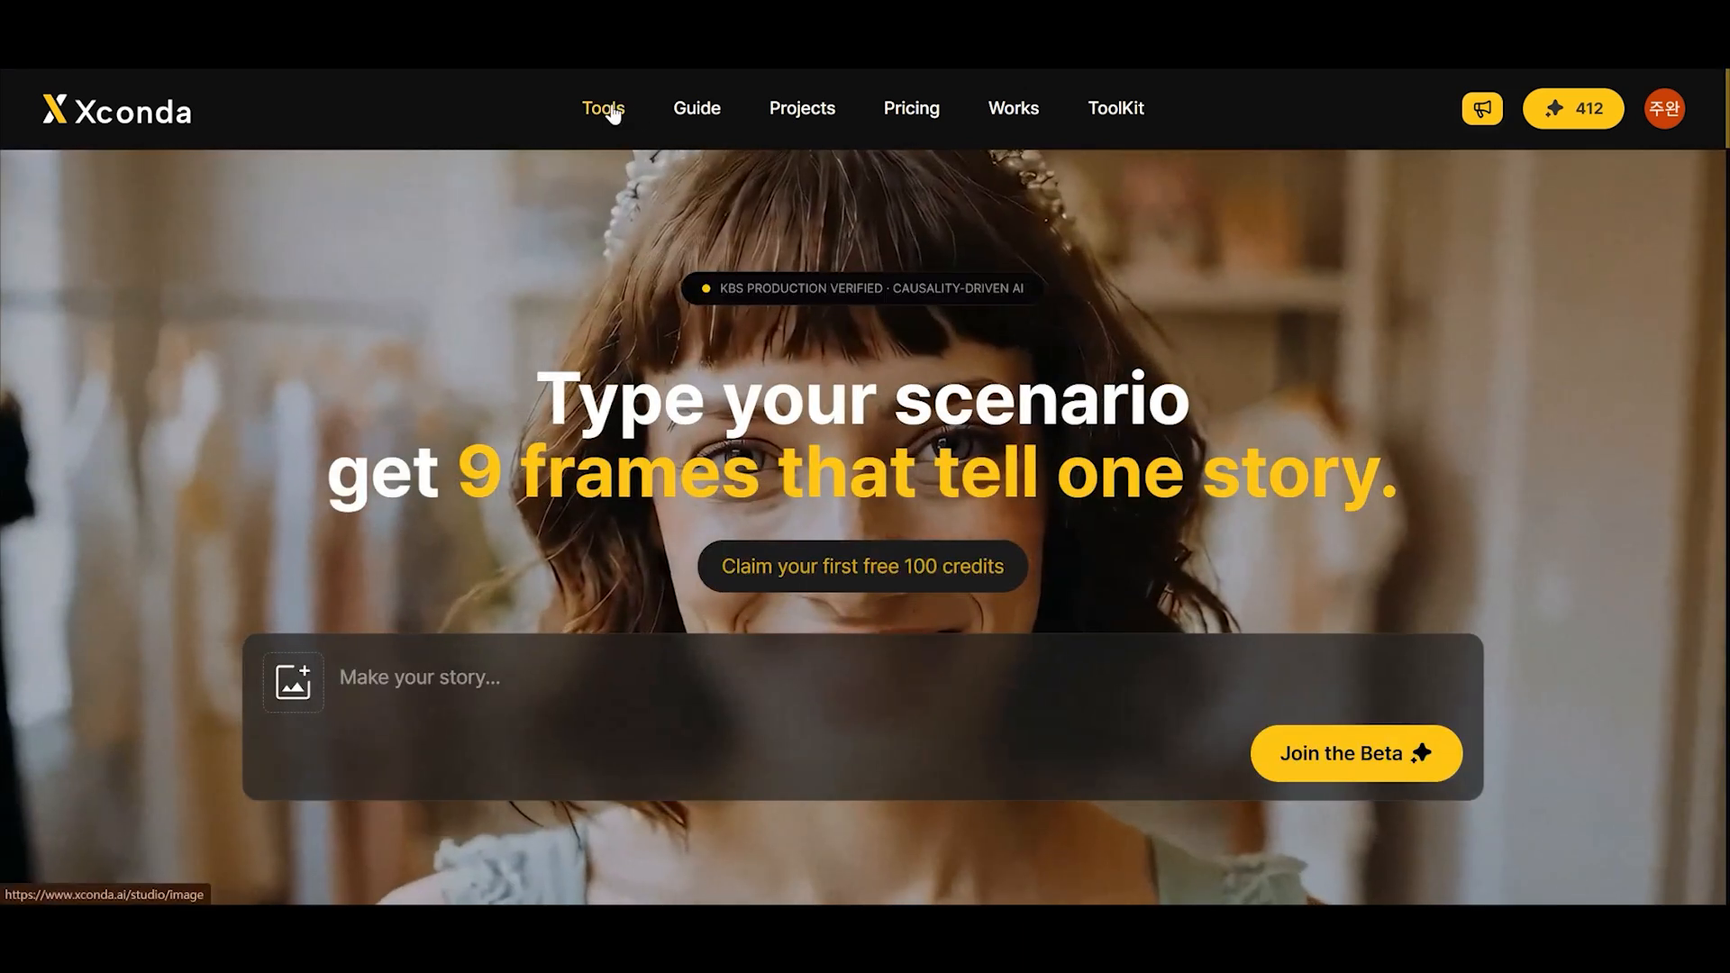
left_click(611, 109)
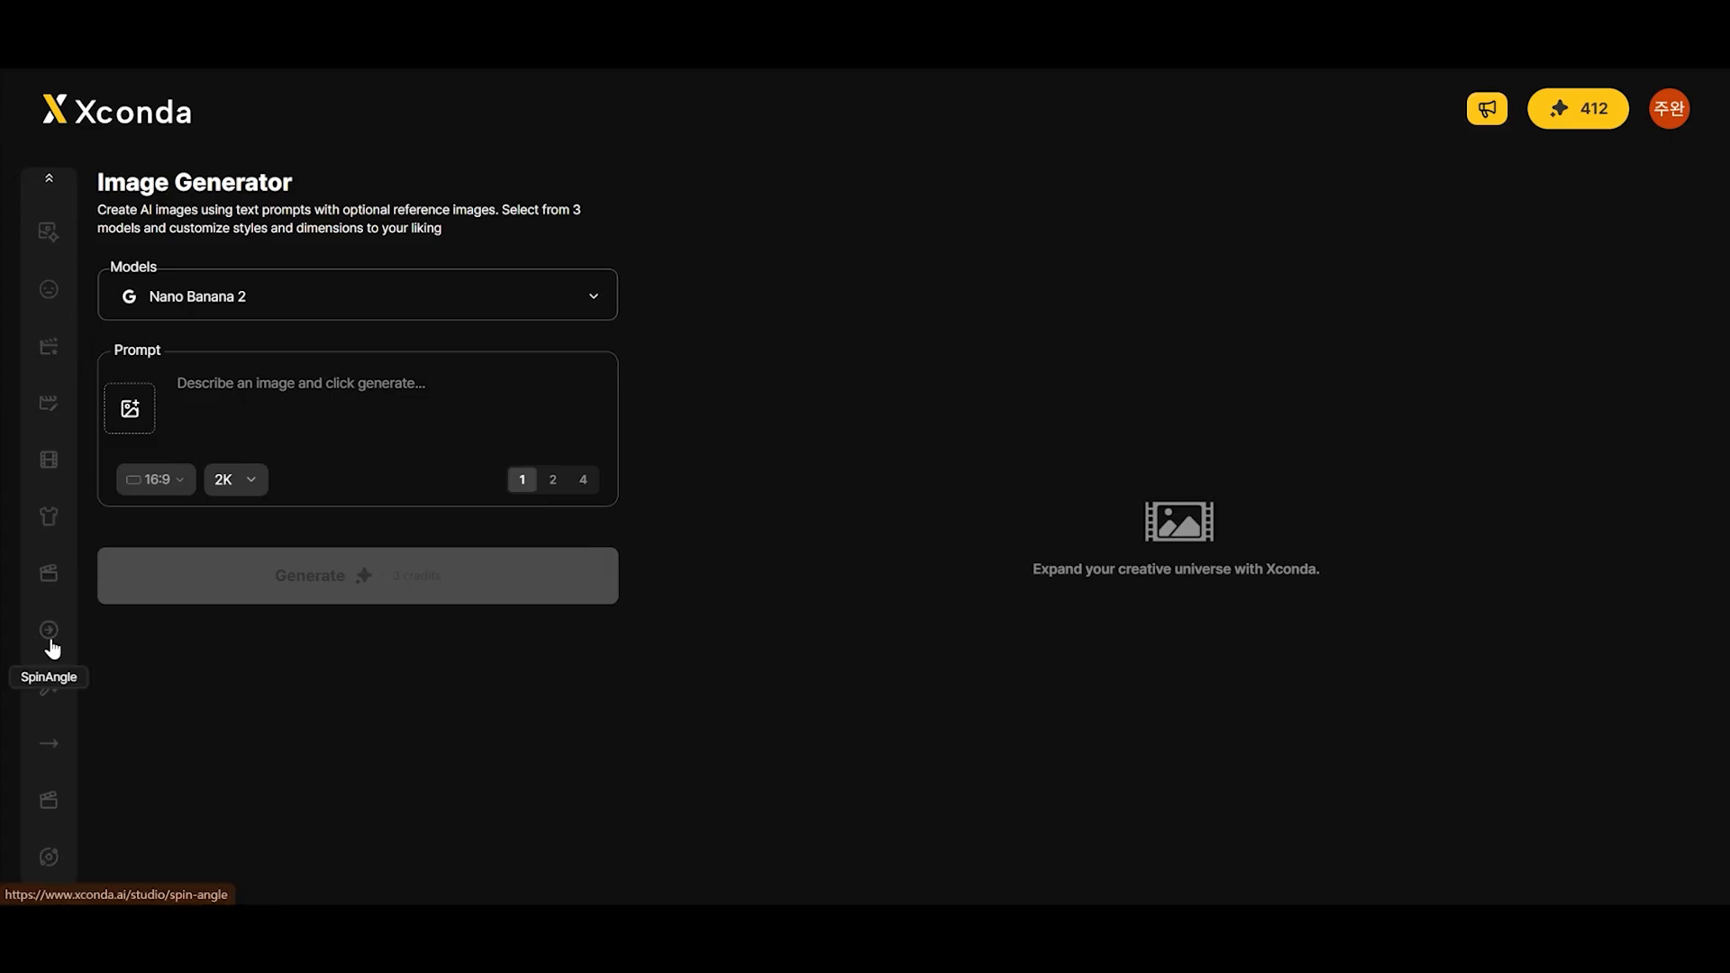
left_click(50, 631)
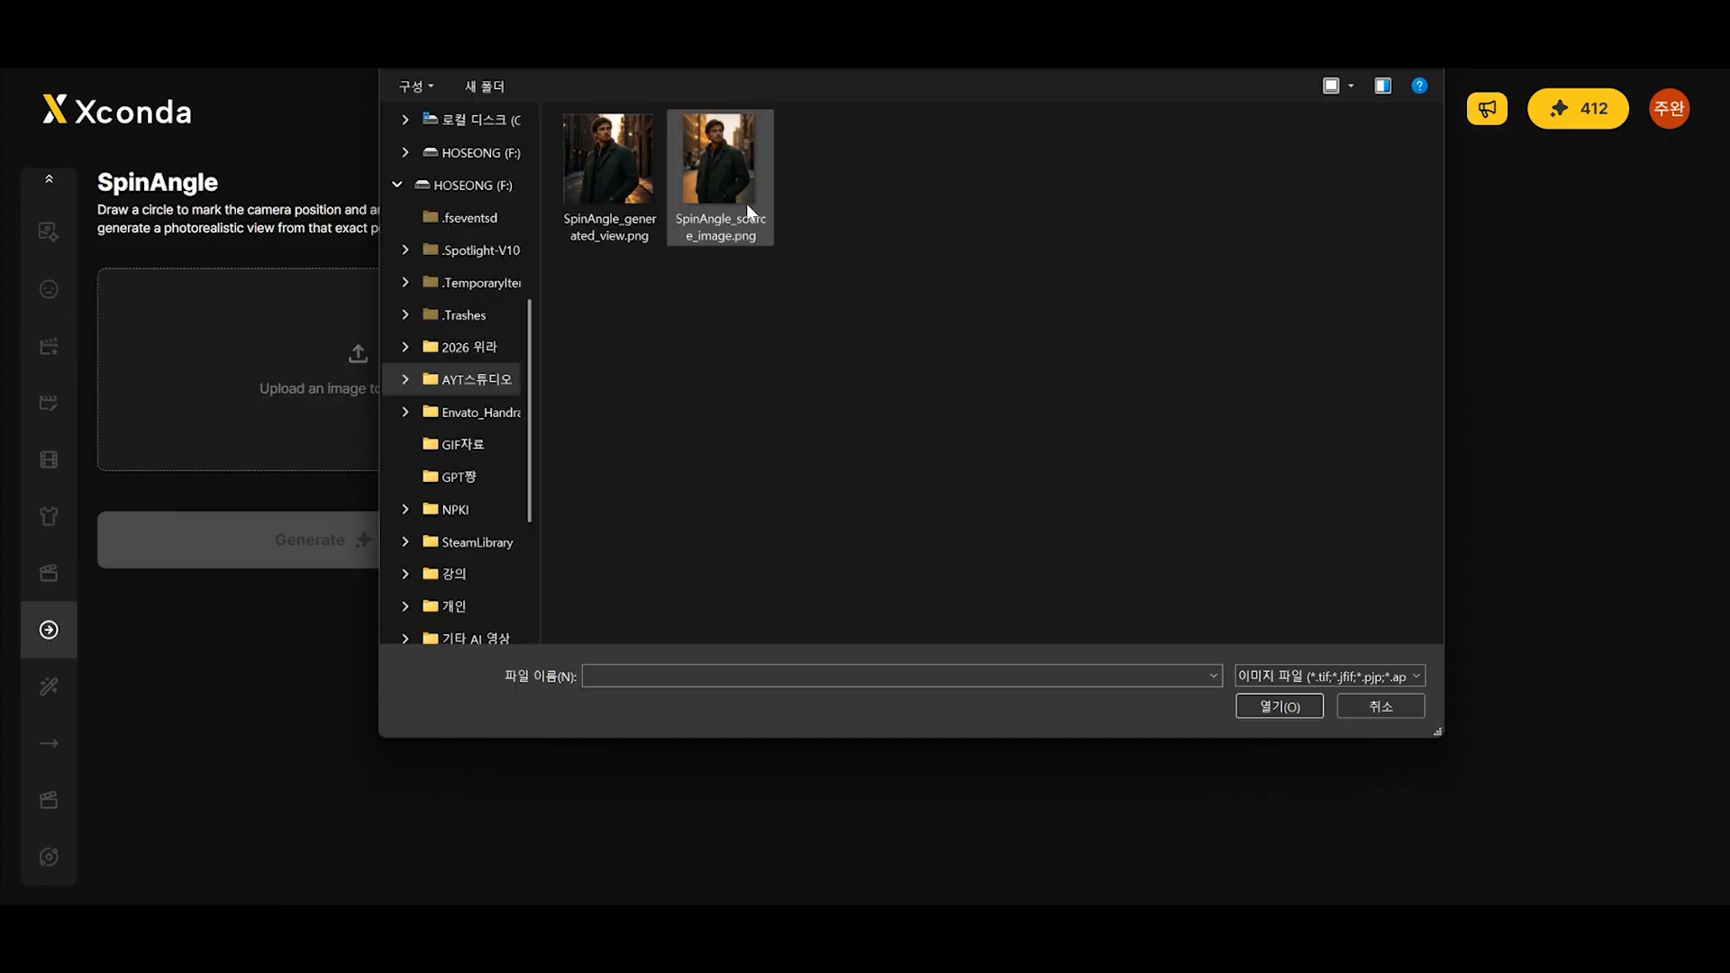
left_click(721, 180)
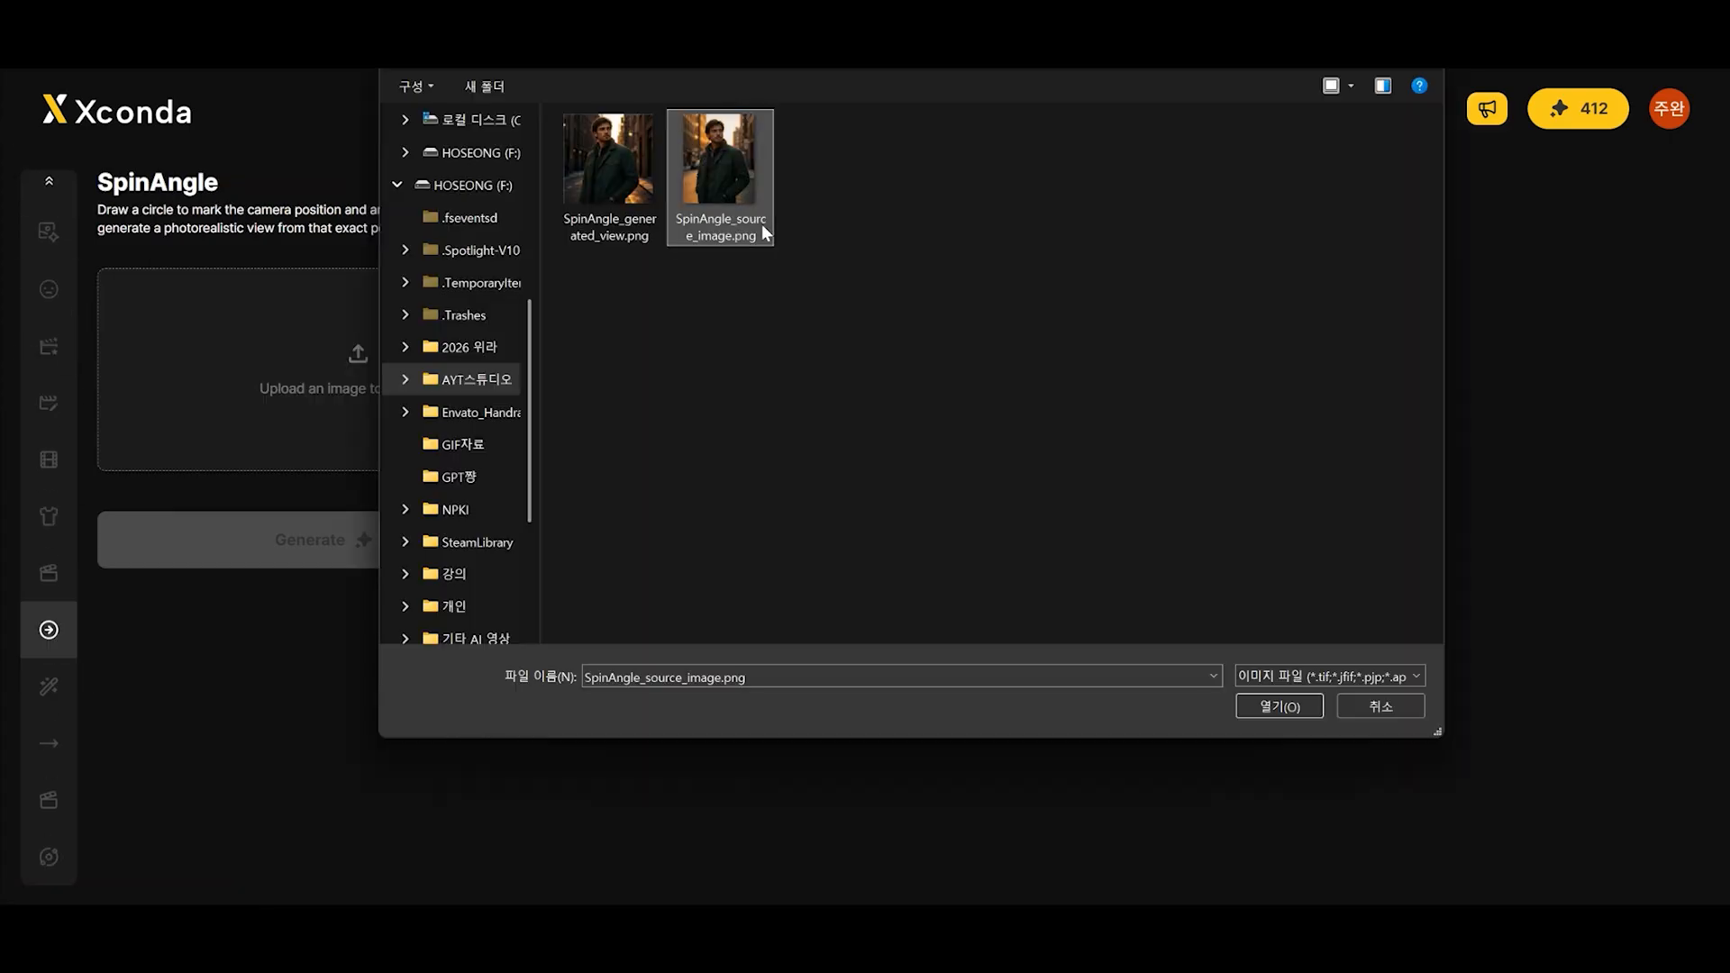
left_click(1245, 701)
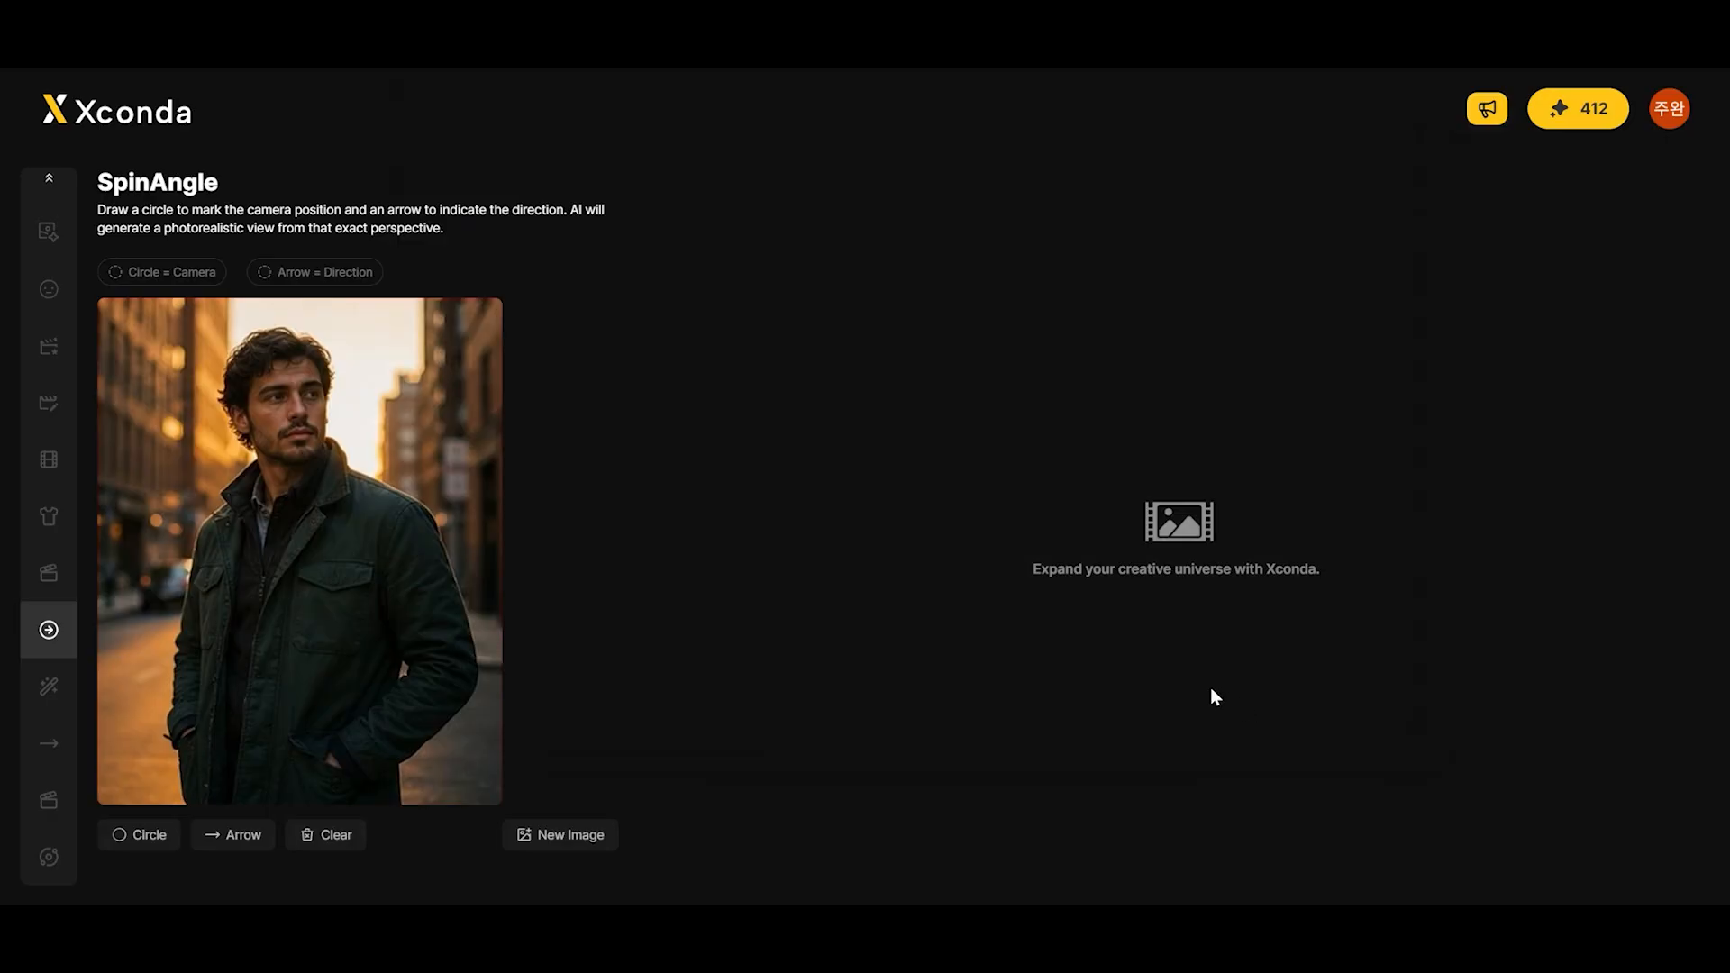
Step: Try a camera circle beside the man's face and shoulder, with a direction arrow pointing diagonally down toward his collar
scroll(551, 399, "down", 1)
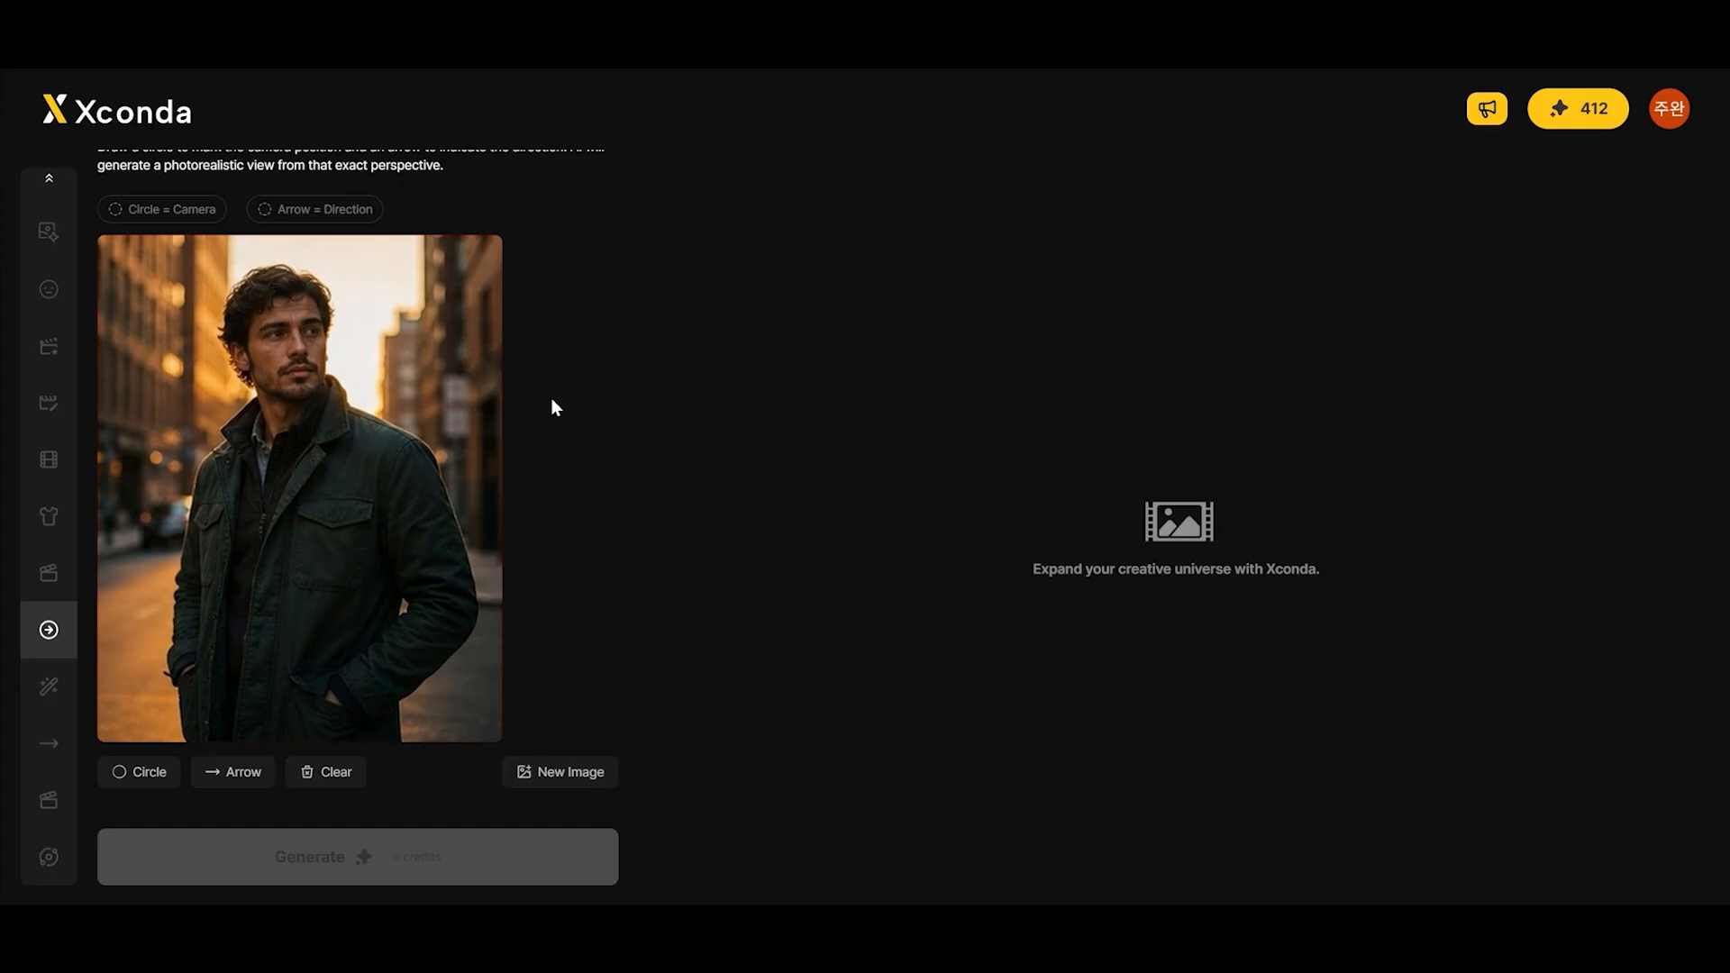
left_click(138, 771)
left_click_drag(353, 414, 426, 367)
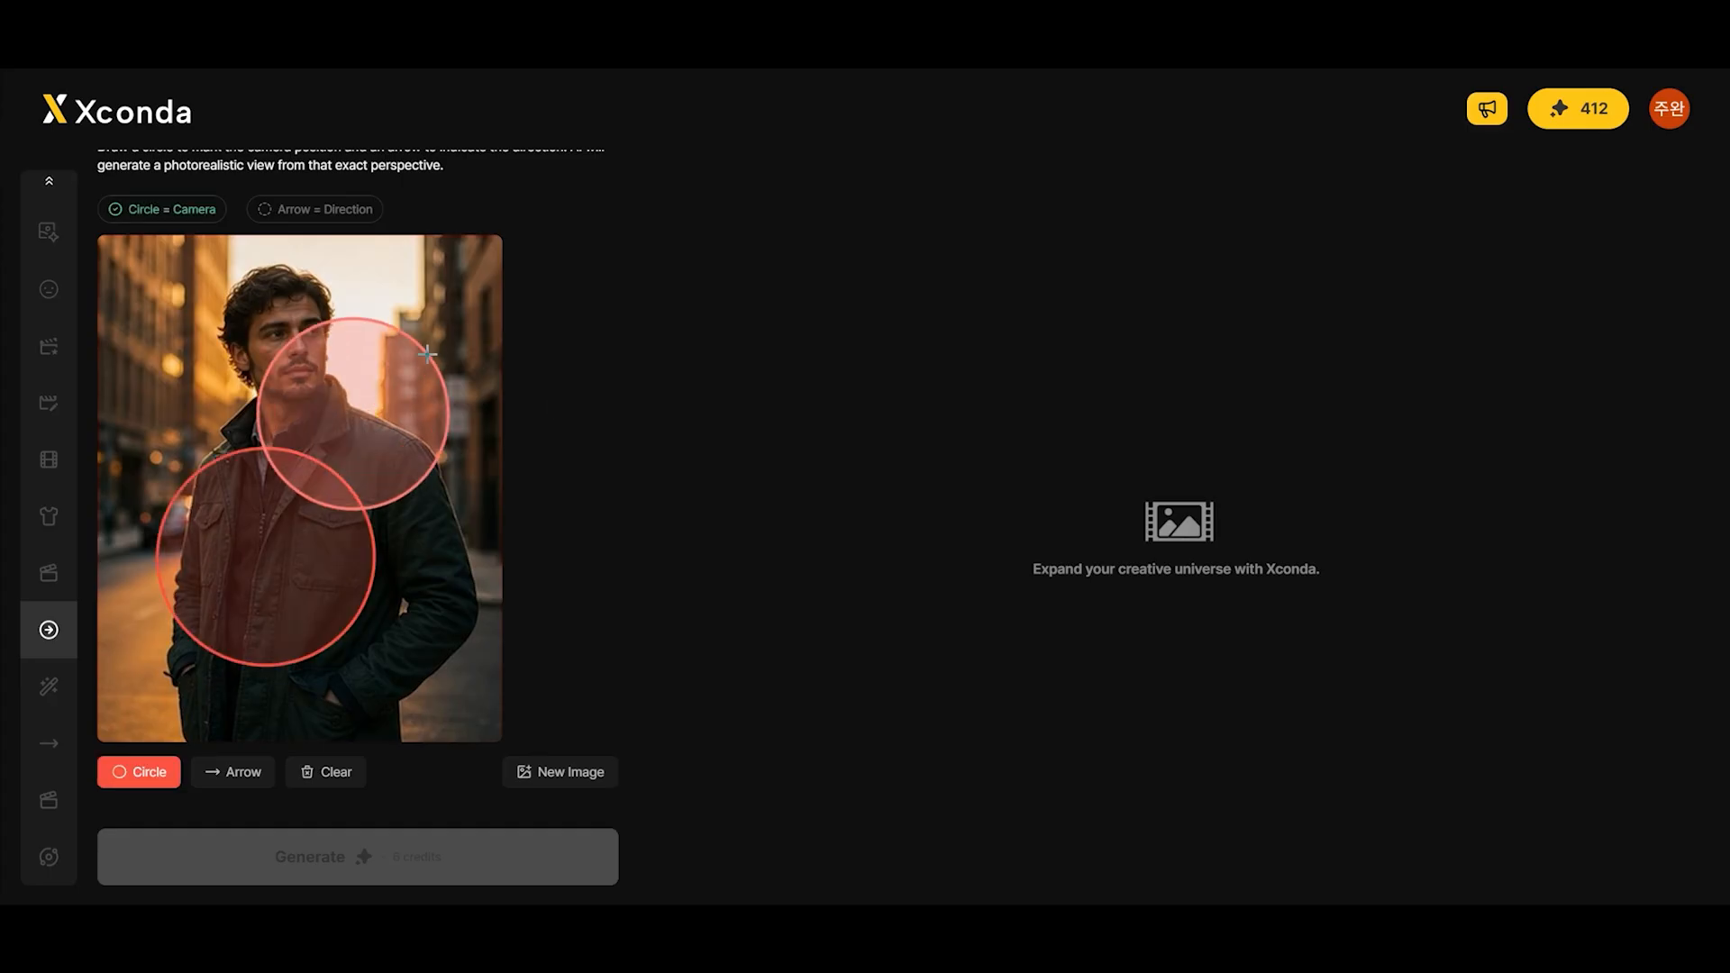
left_click(235, 773)
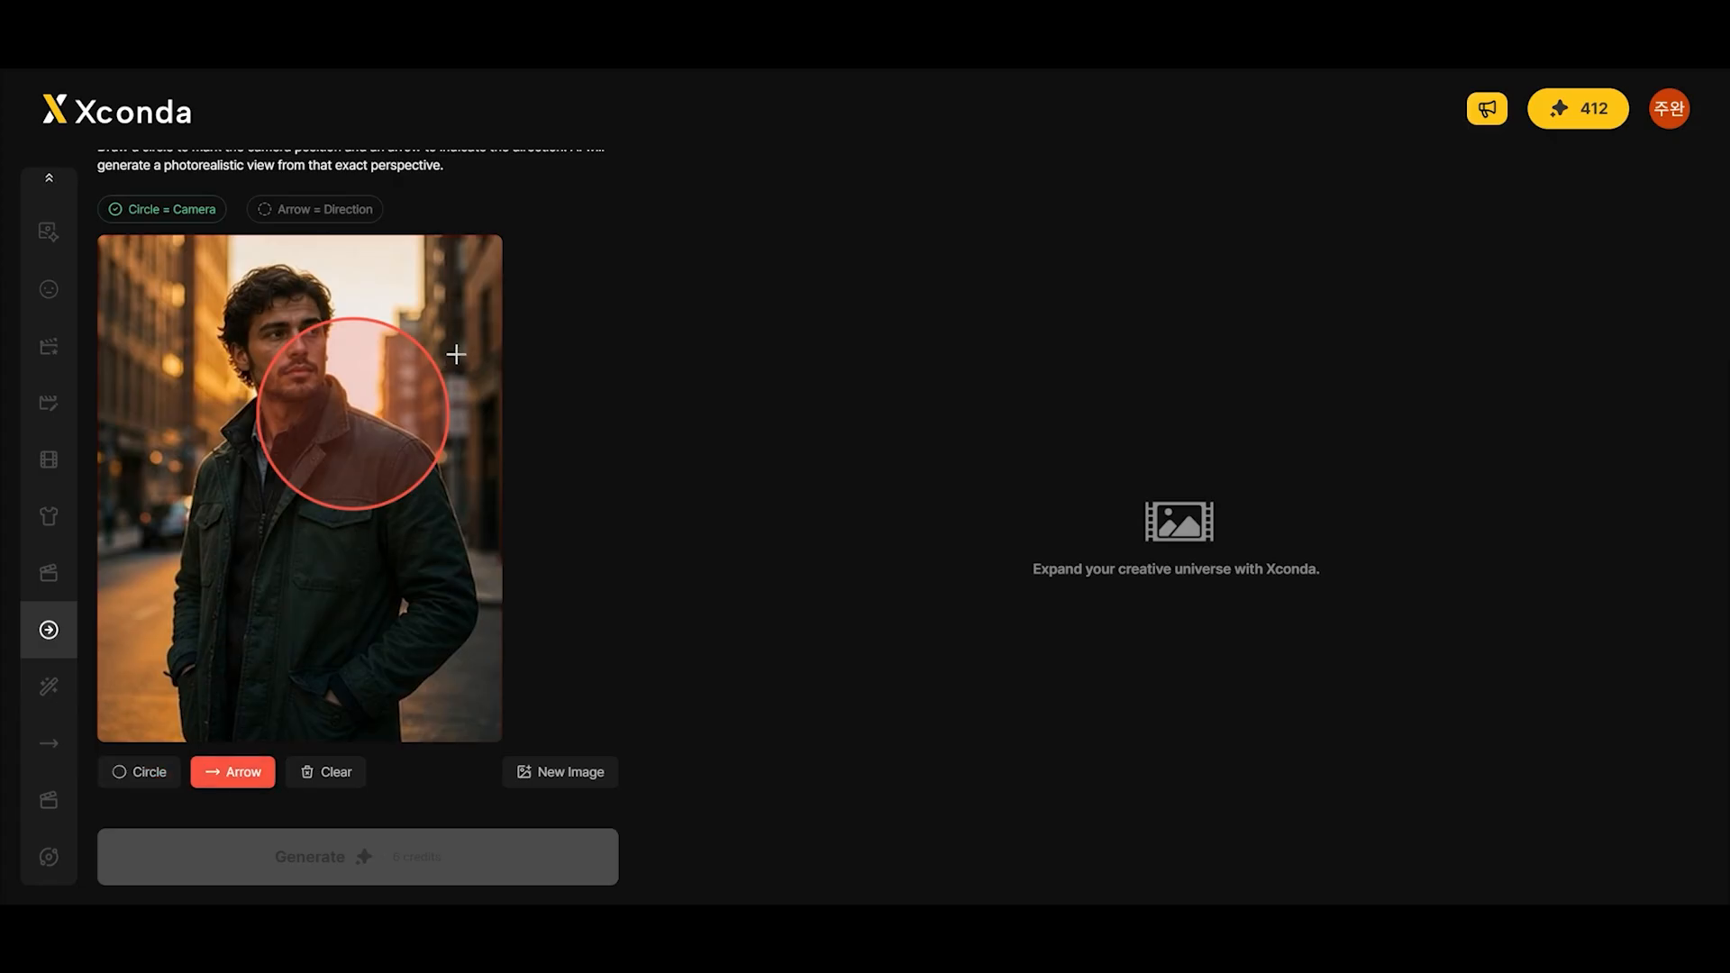
left_click(142, 776)
left_click(211, 782)
left_click_drag(457, 343, 323, 443)
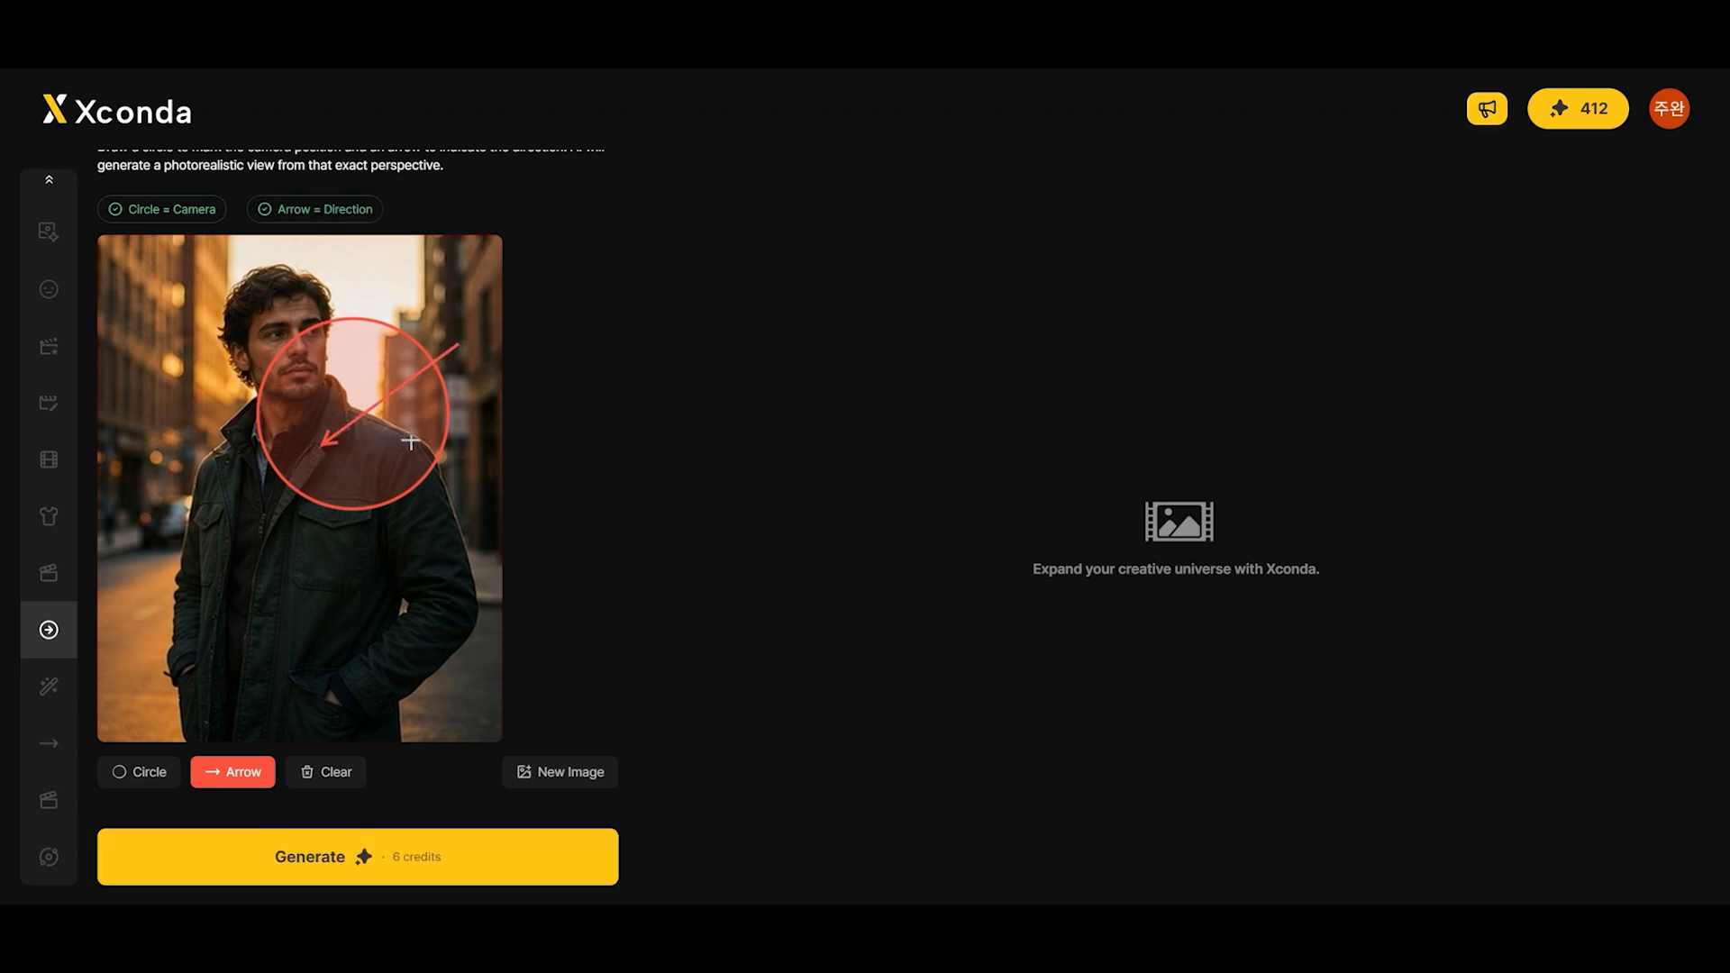
Step: Mark a camera circle over the jacket front with an arrow rising diagonally toward the collar, and generate the view
left_click_drag(247, 503, 305, 584)
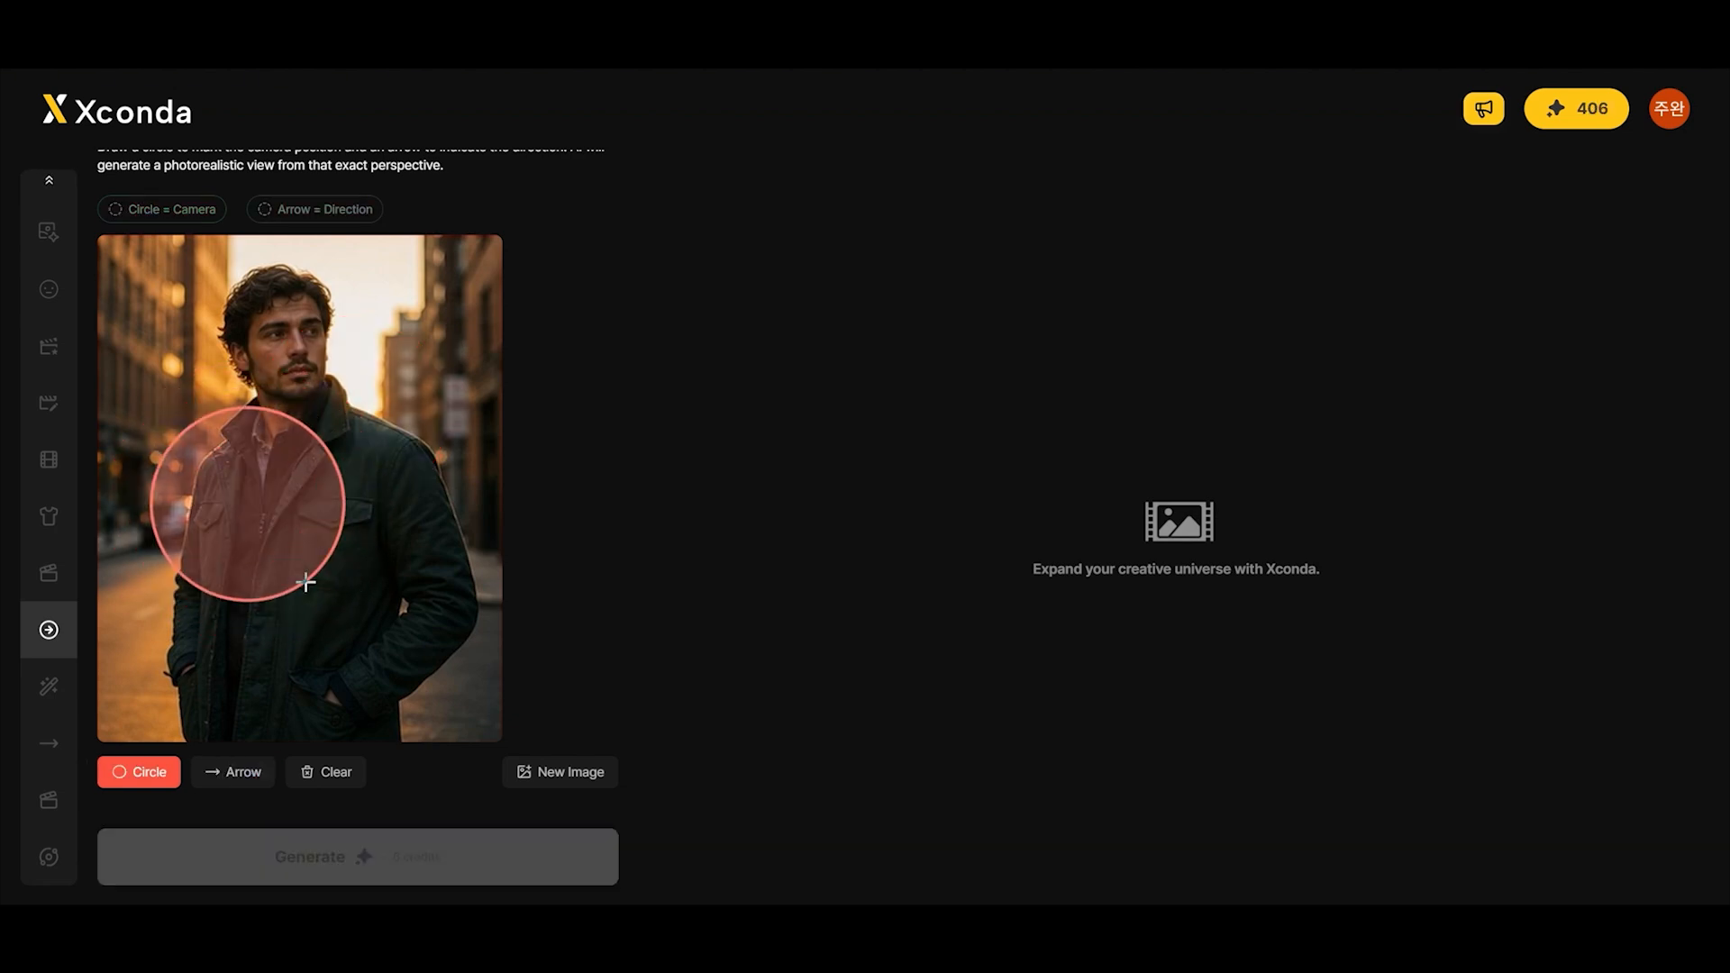
left_click(219, 787)
left_click_drag(192, 551, 306, 462)
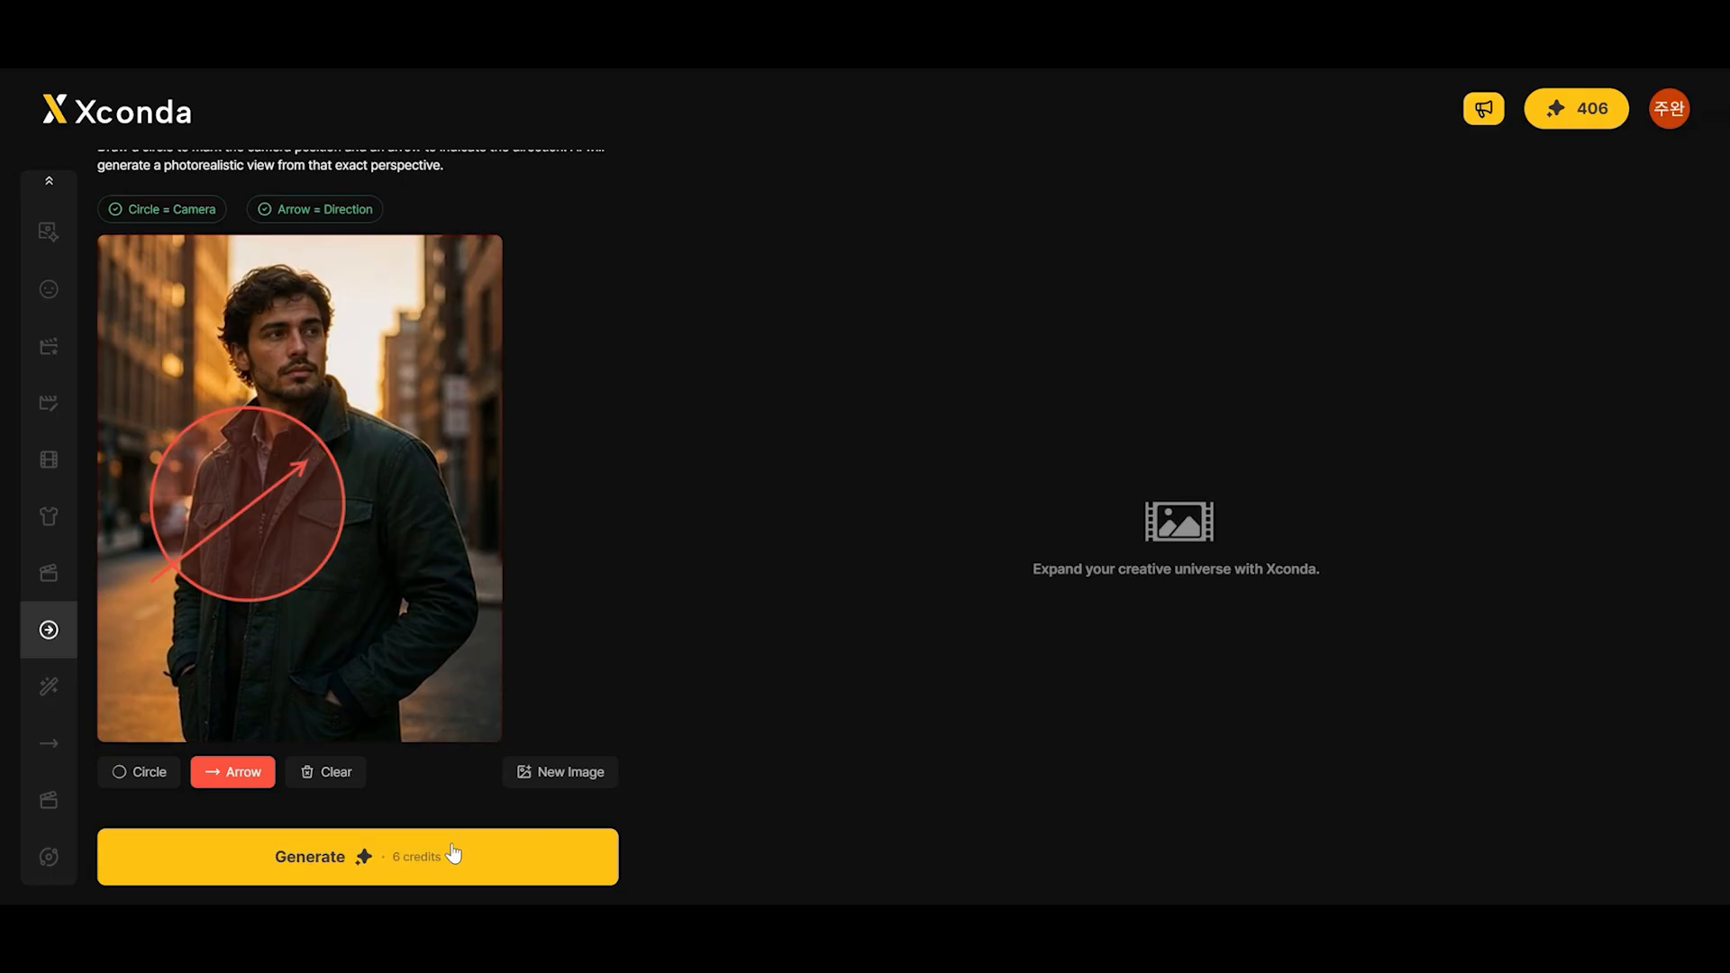
left_click(453, 853)
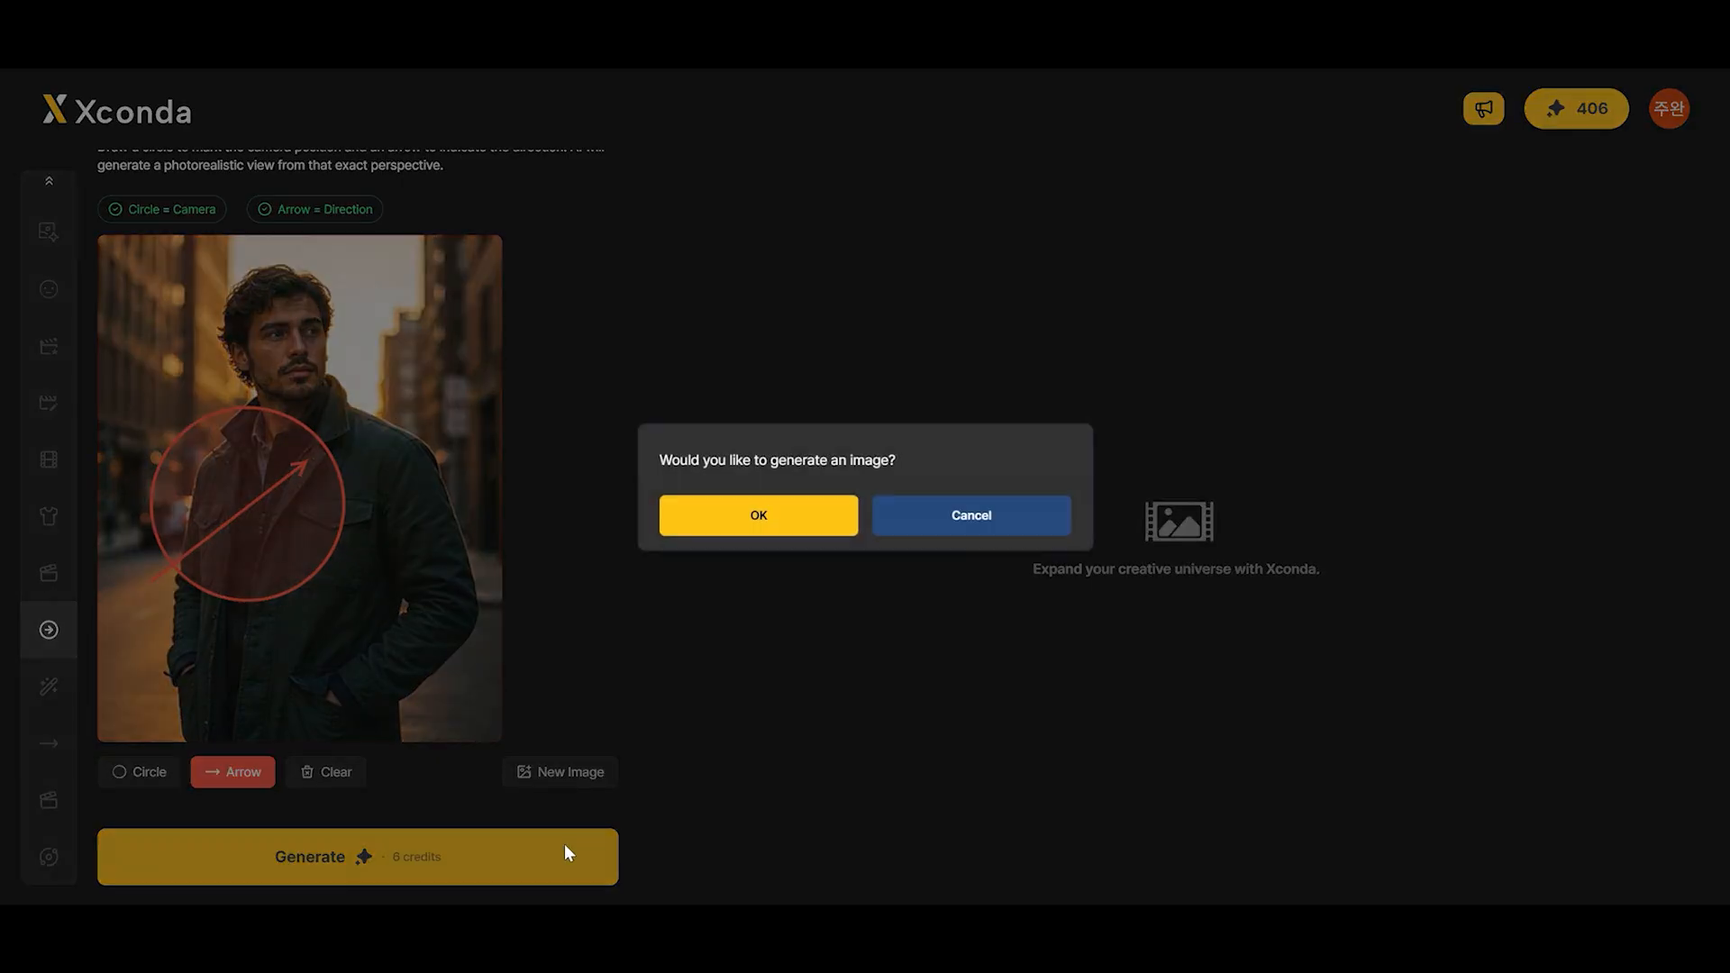
left_click(768, 525)
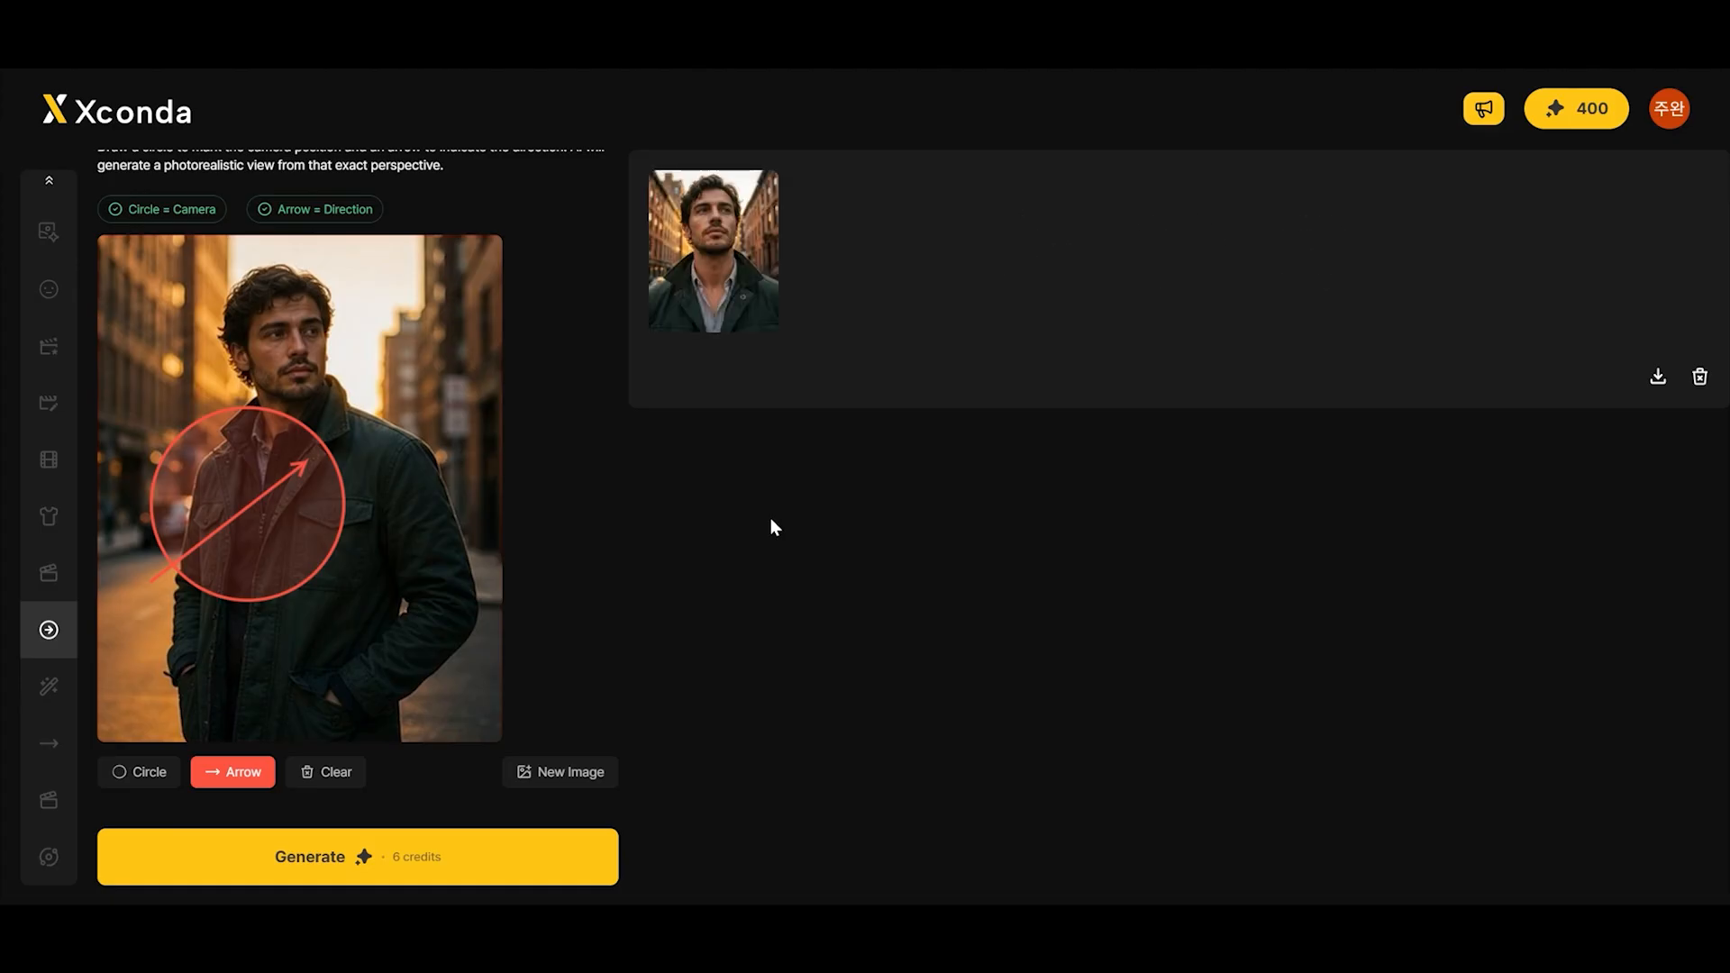
Step: View the generated SpinAngle image enlarged, close the preview, and download the image
left_click(739, 205)
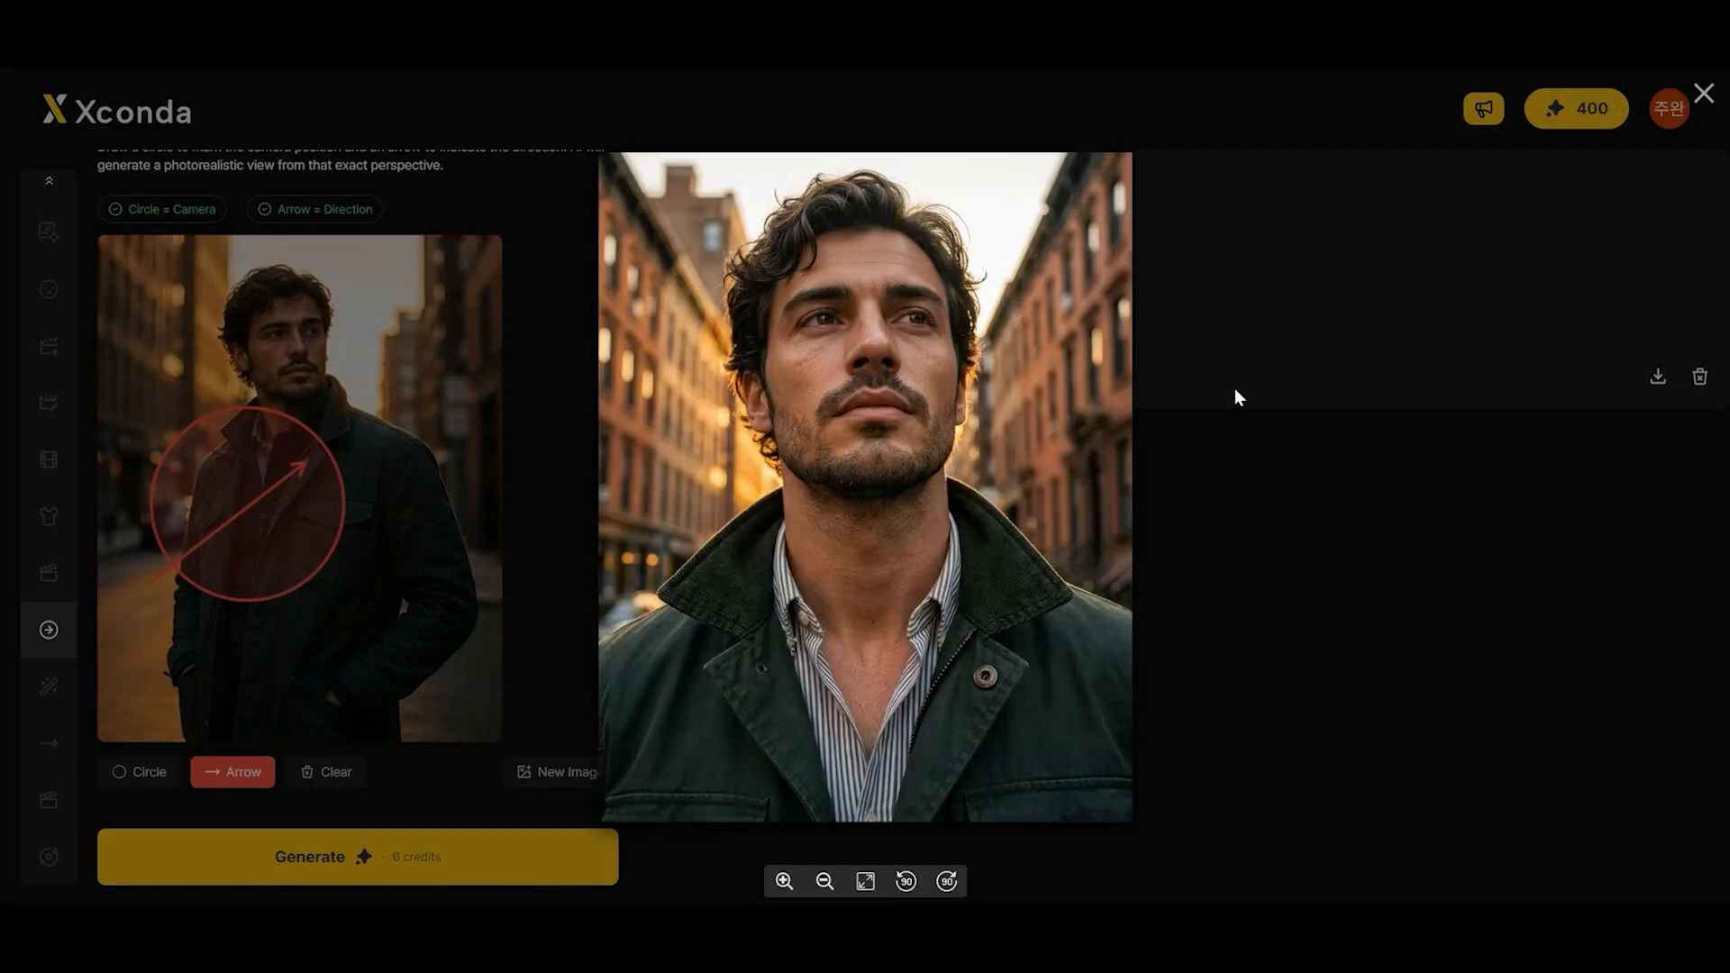
left_click(1237, 396)
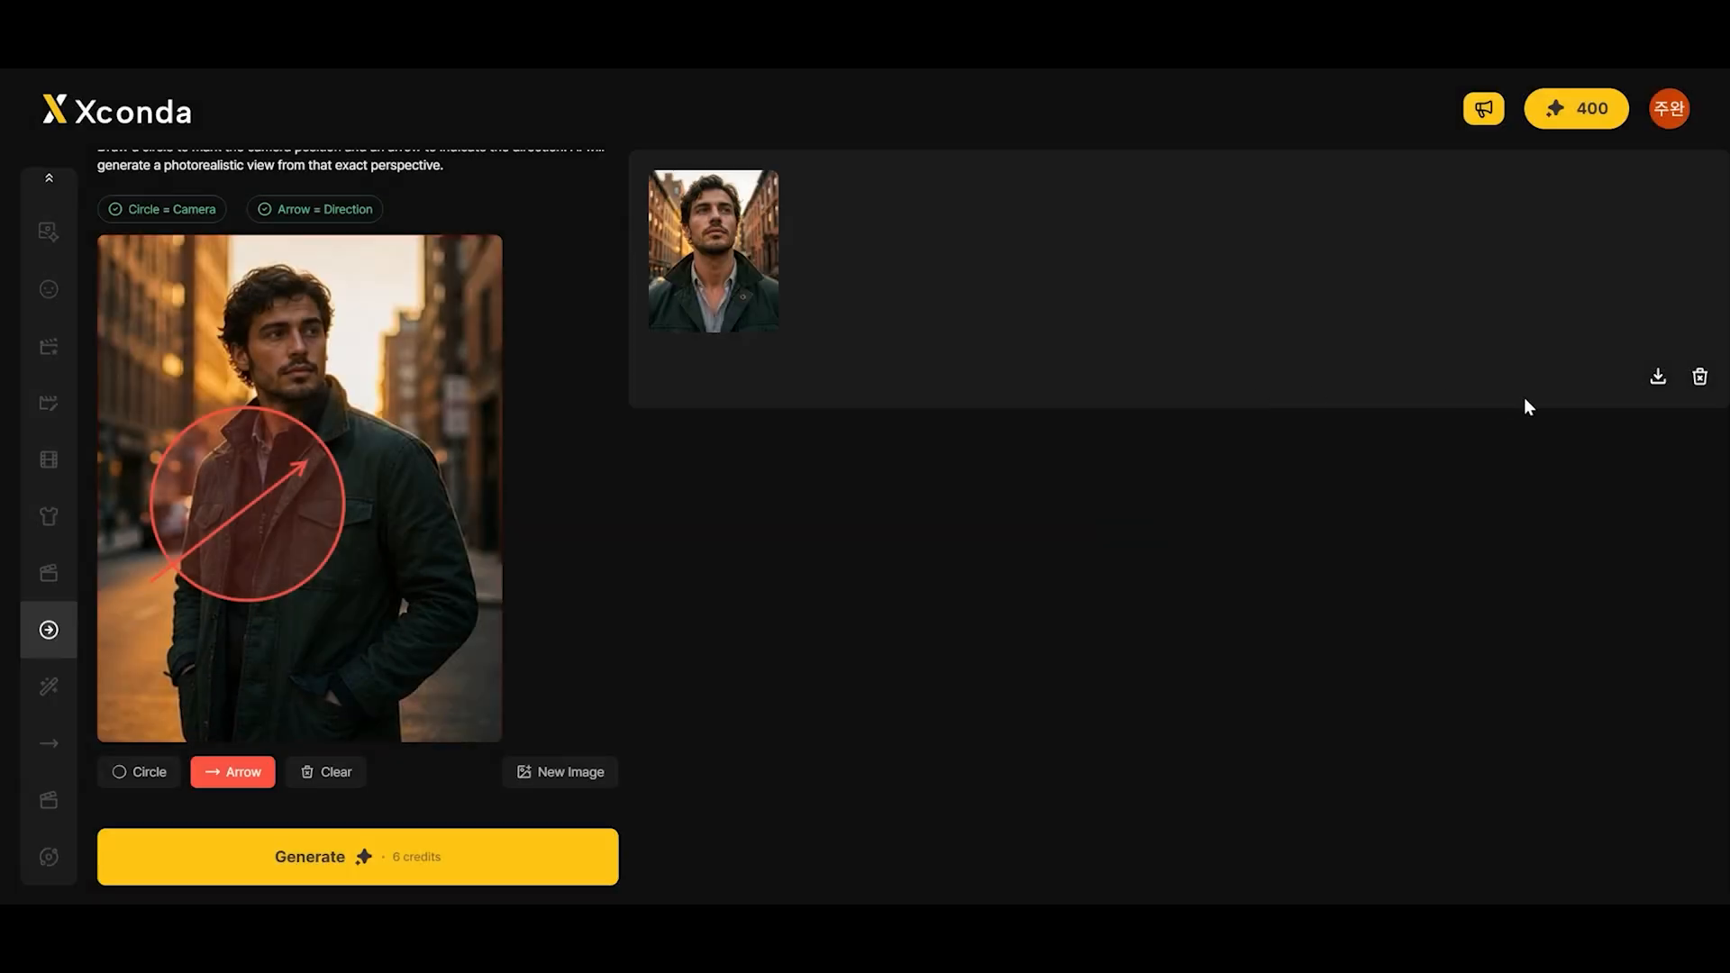
left_click(1659, 376)
left_click(784, 515)
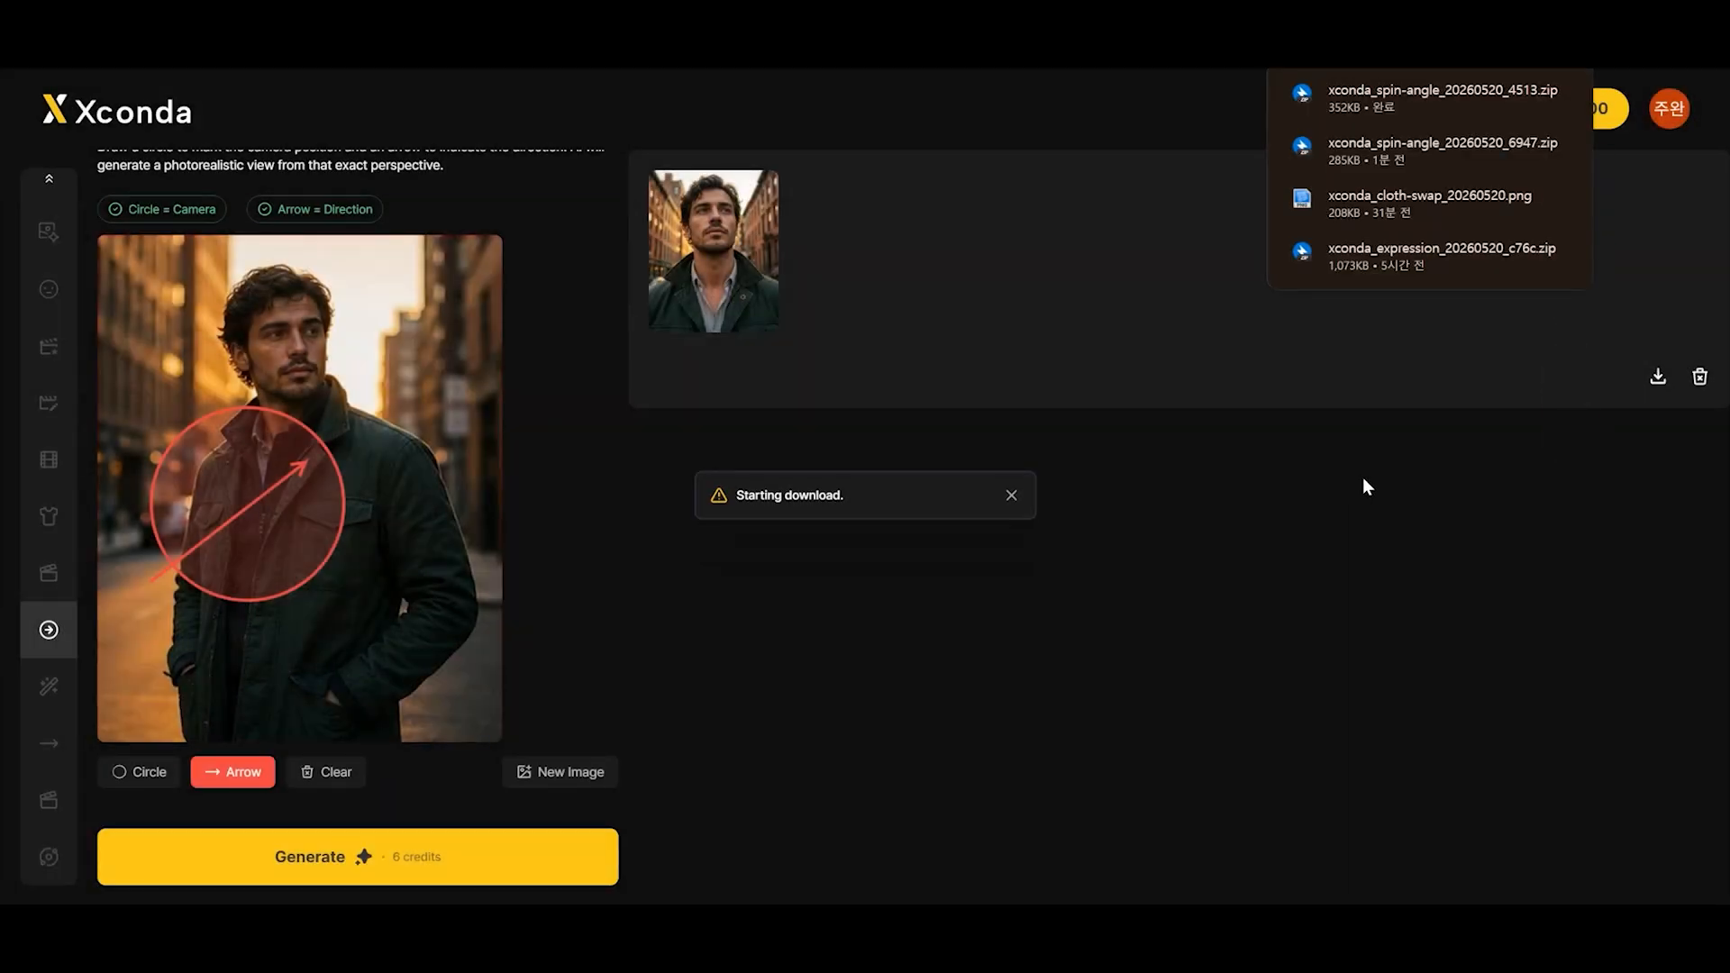
Step: Delete the generated SpinAngle image from the results, confirming the deletion
left_click(1700, 377)
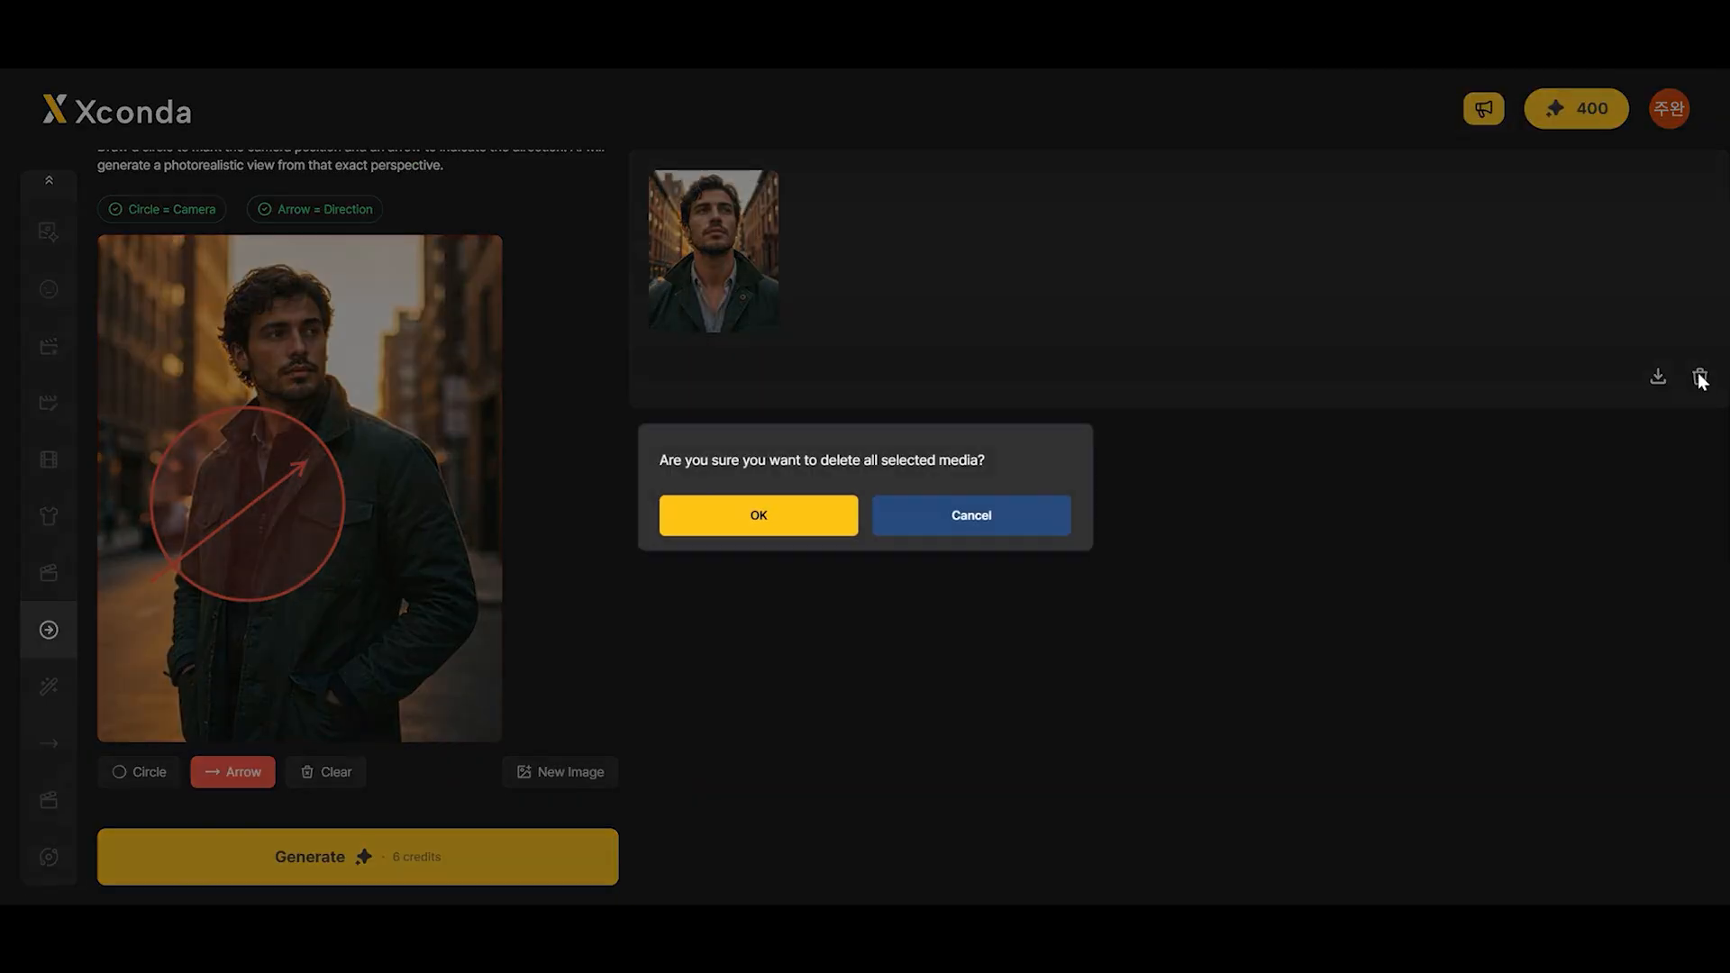
left_click(809, 510)
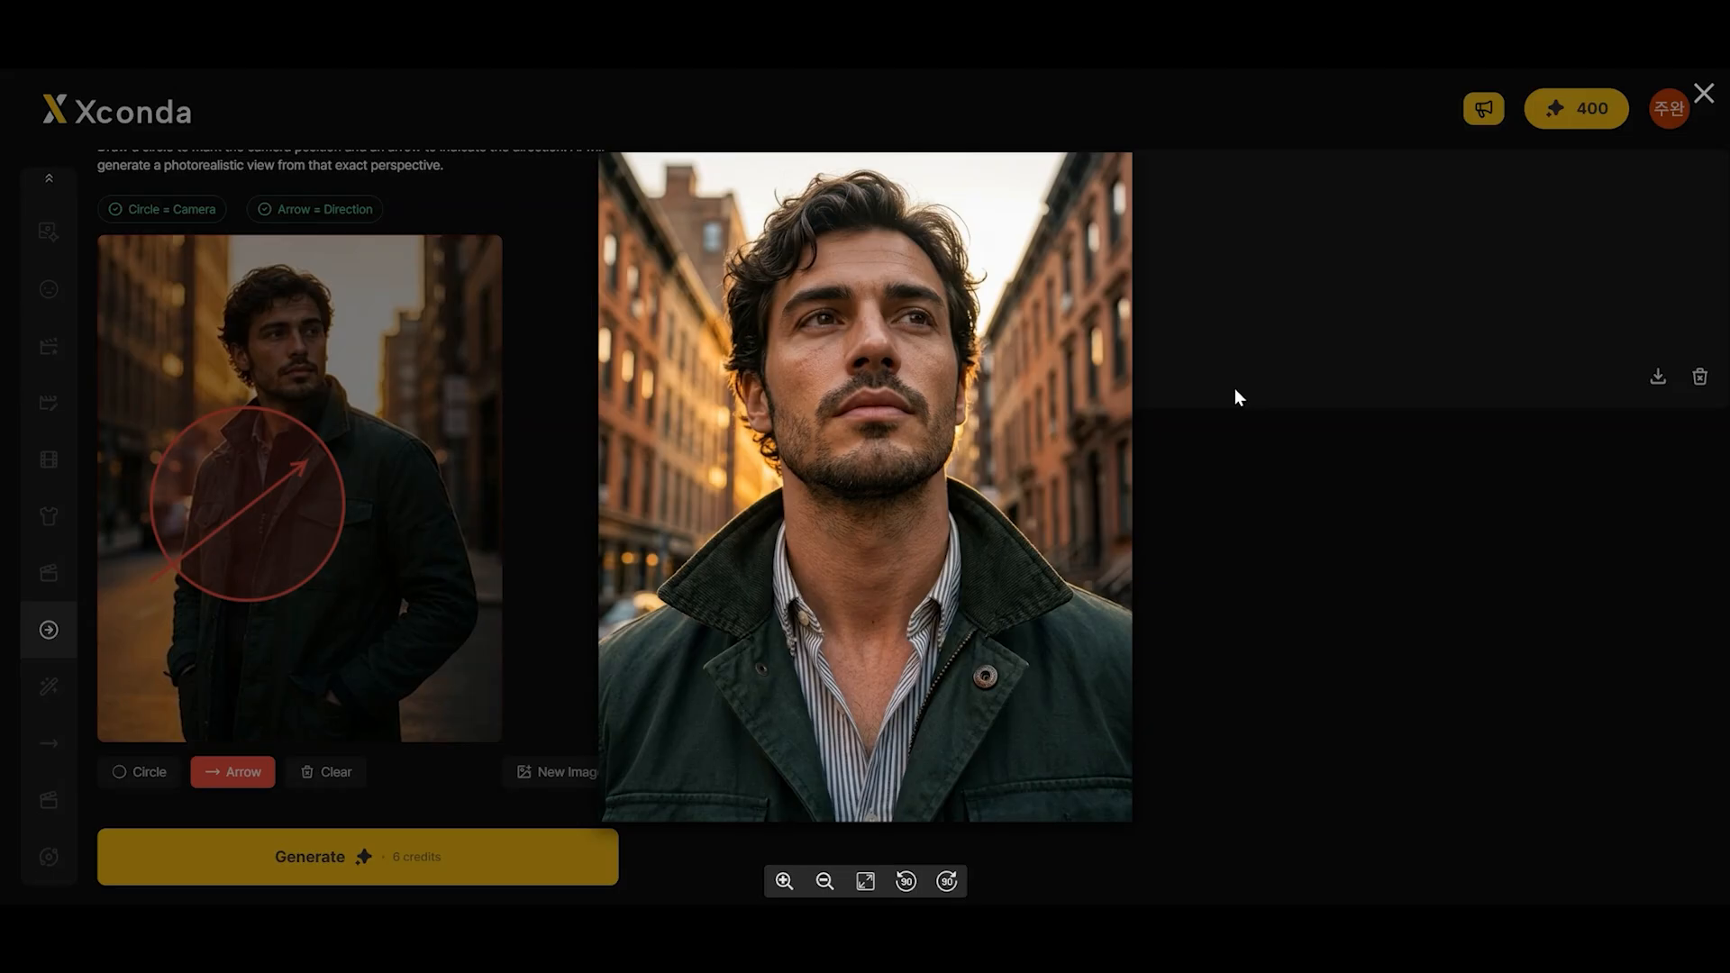
left_click(1235, 397)
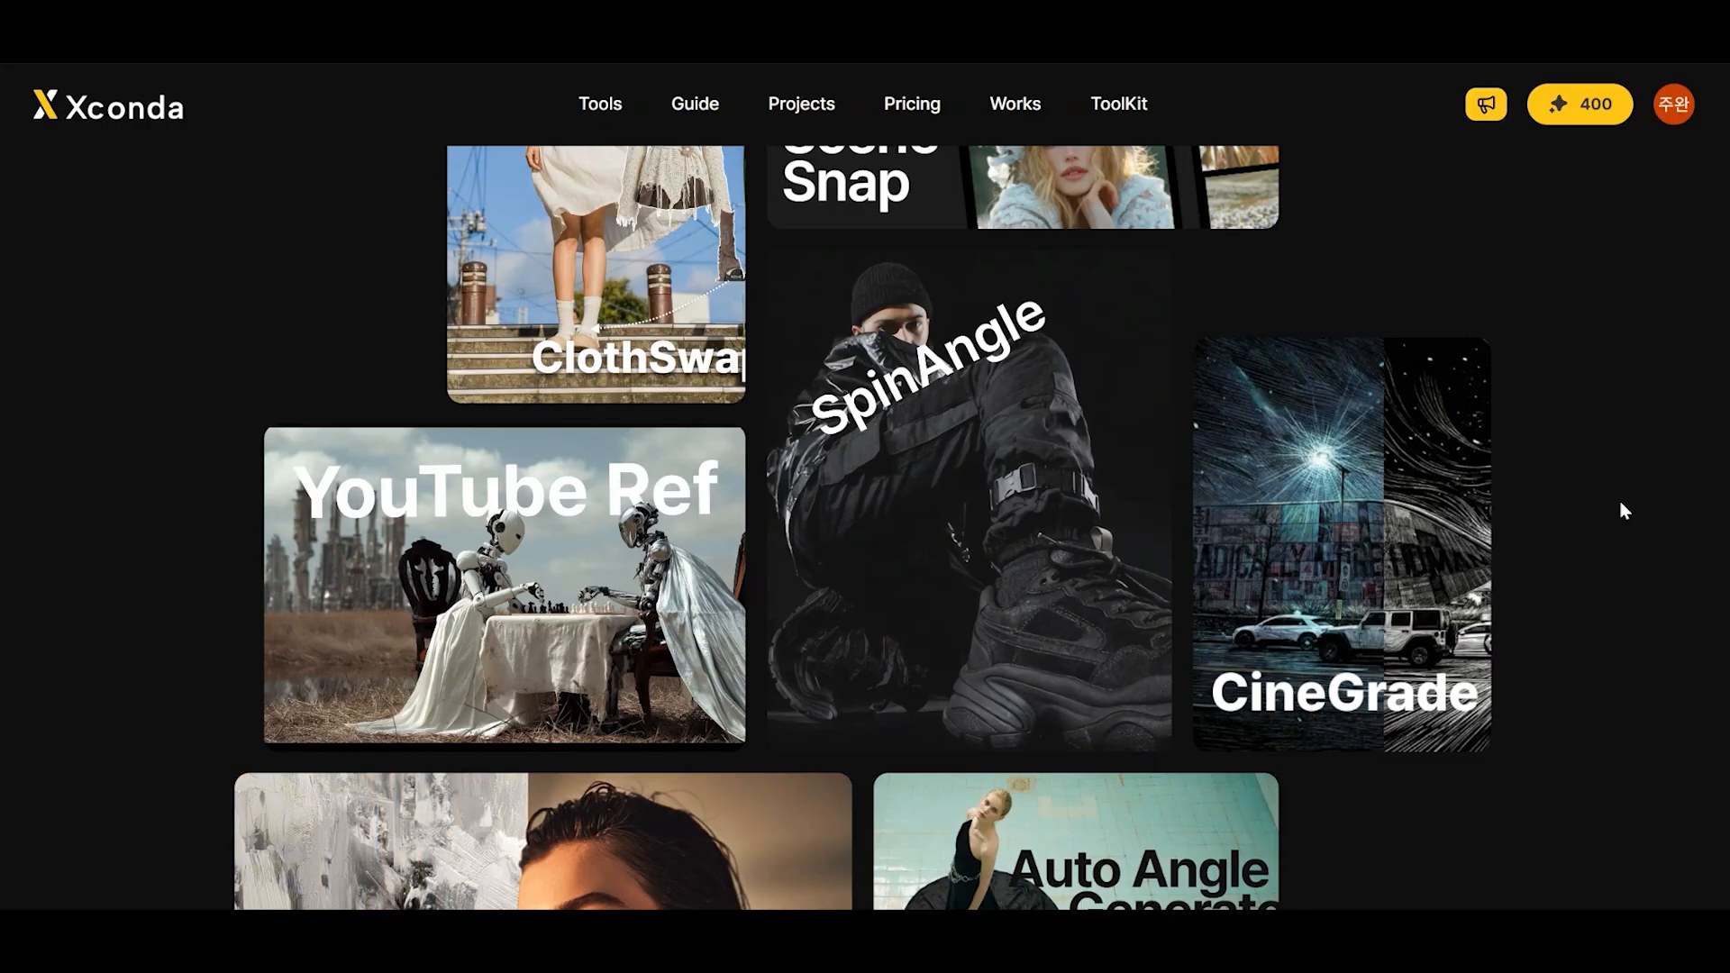
Step: Open the CineGrade AI tool
mouse_move(1383, 498)
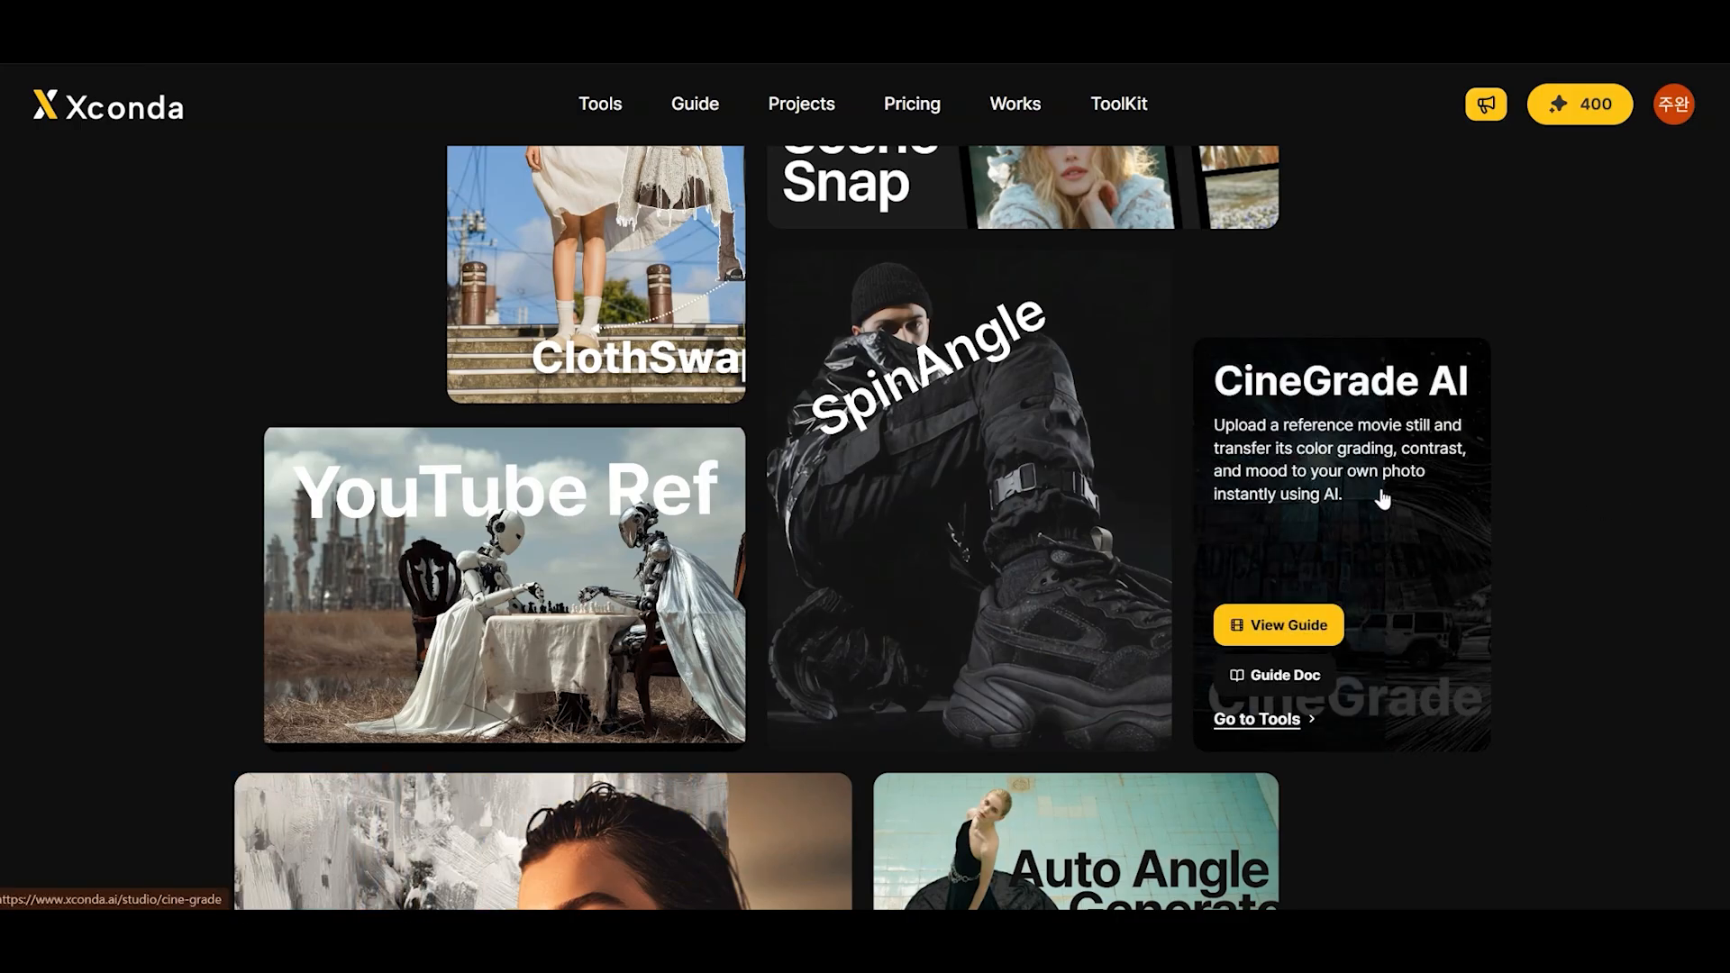
left_click(1383, 498)
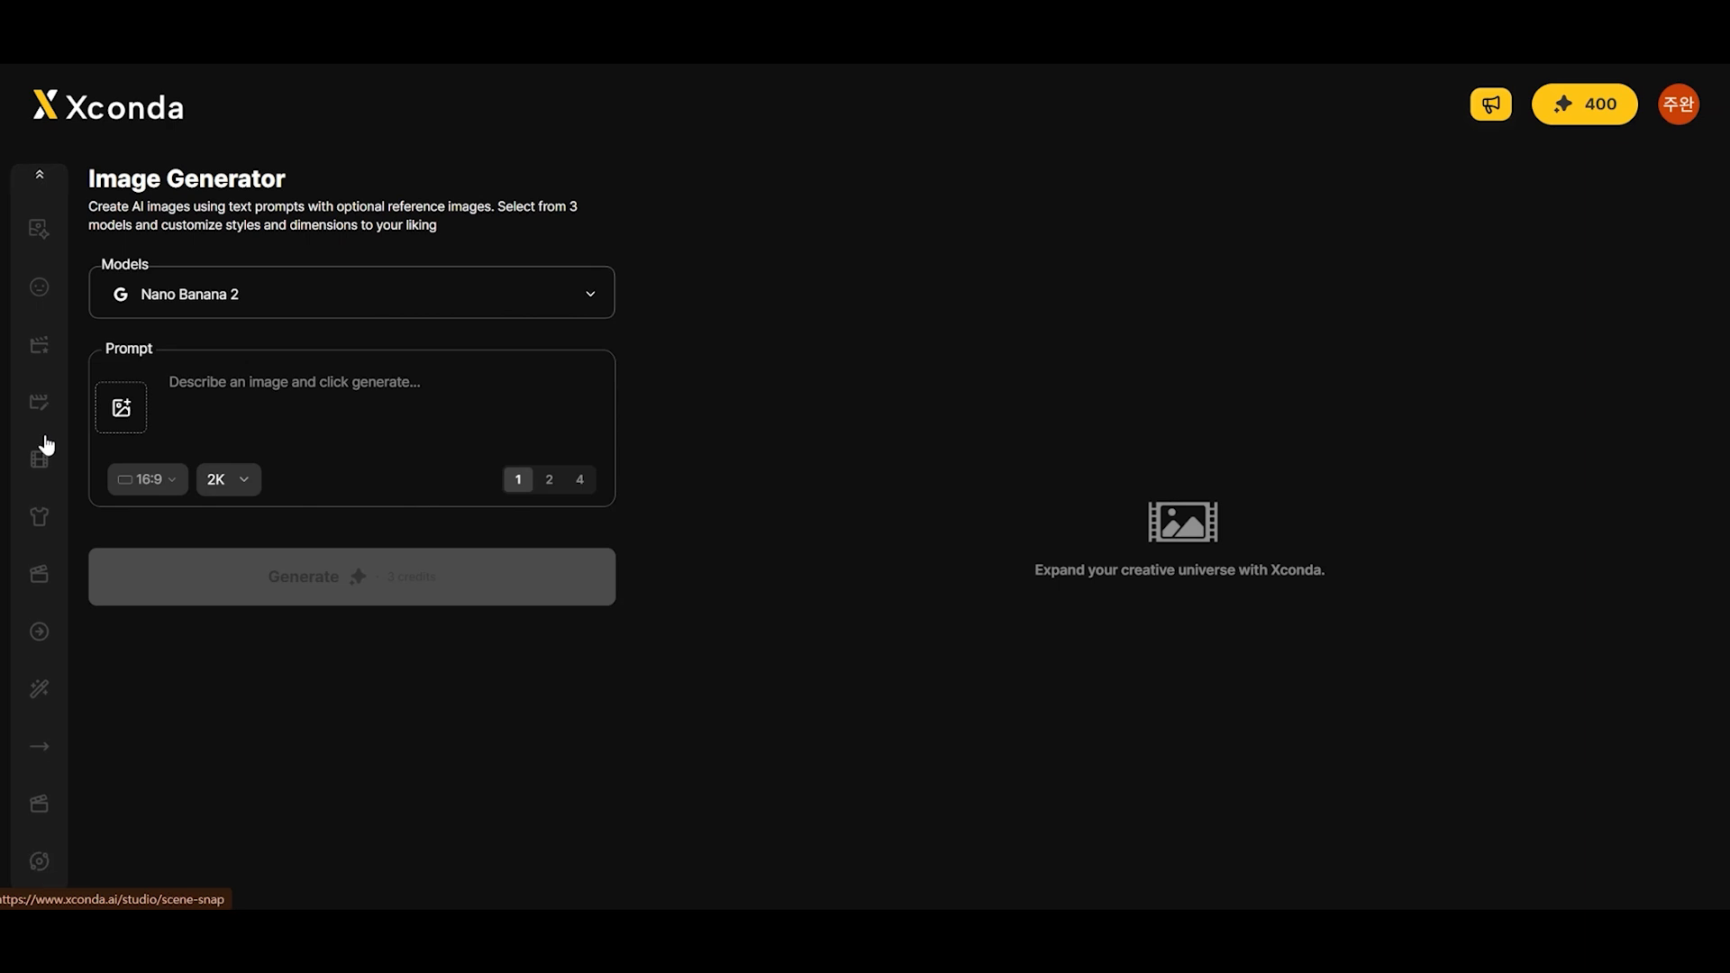
left_click(44, 701)
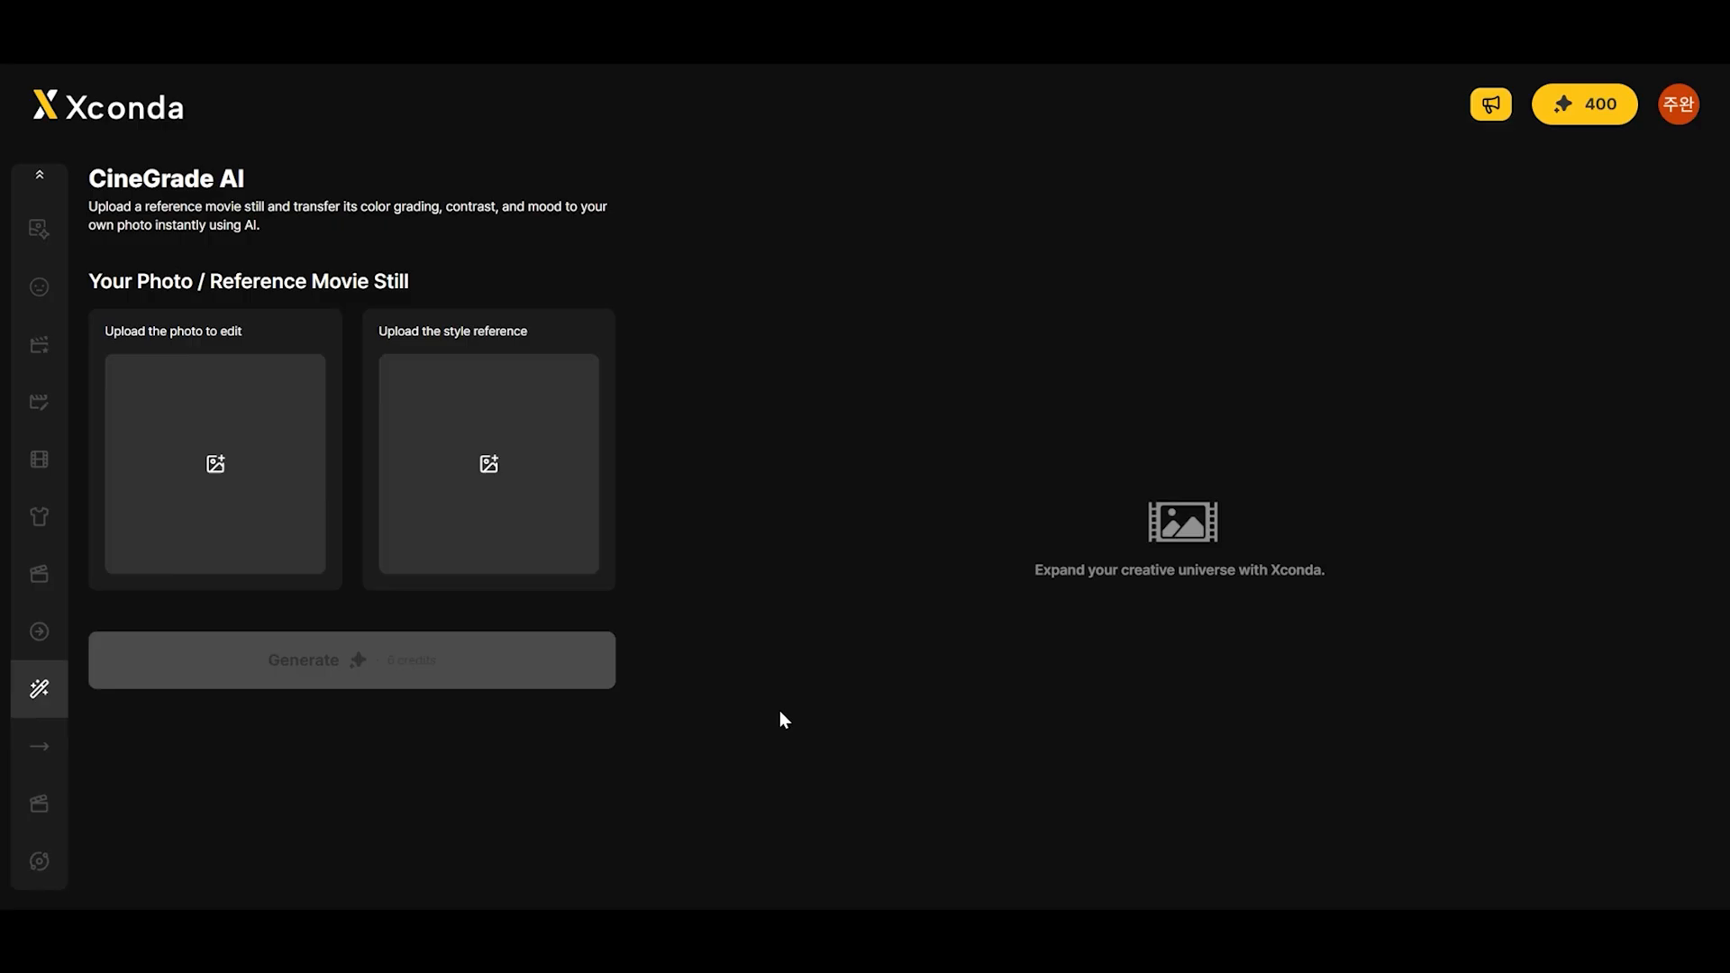
left_click_drag(106, 330, 270, 337)
left_click(270, 339)
left_click_drag(385, 330, 547, 335)
left_click(548, 334)
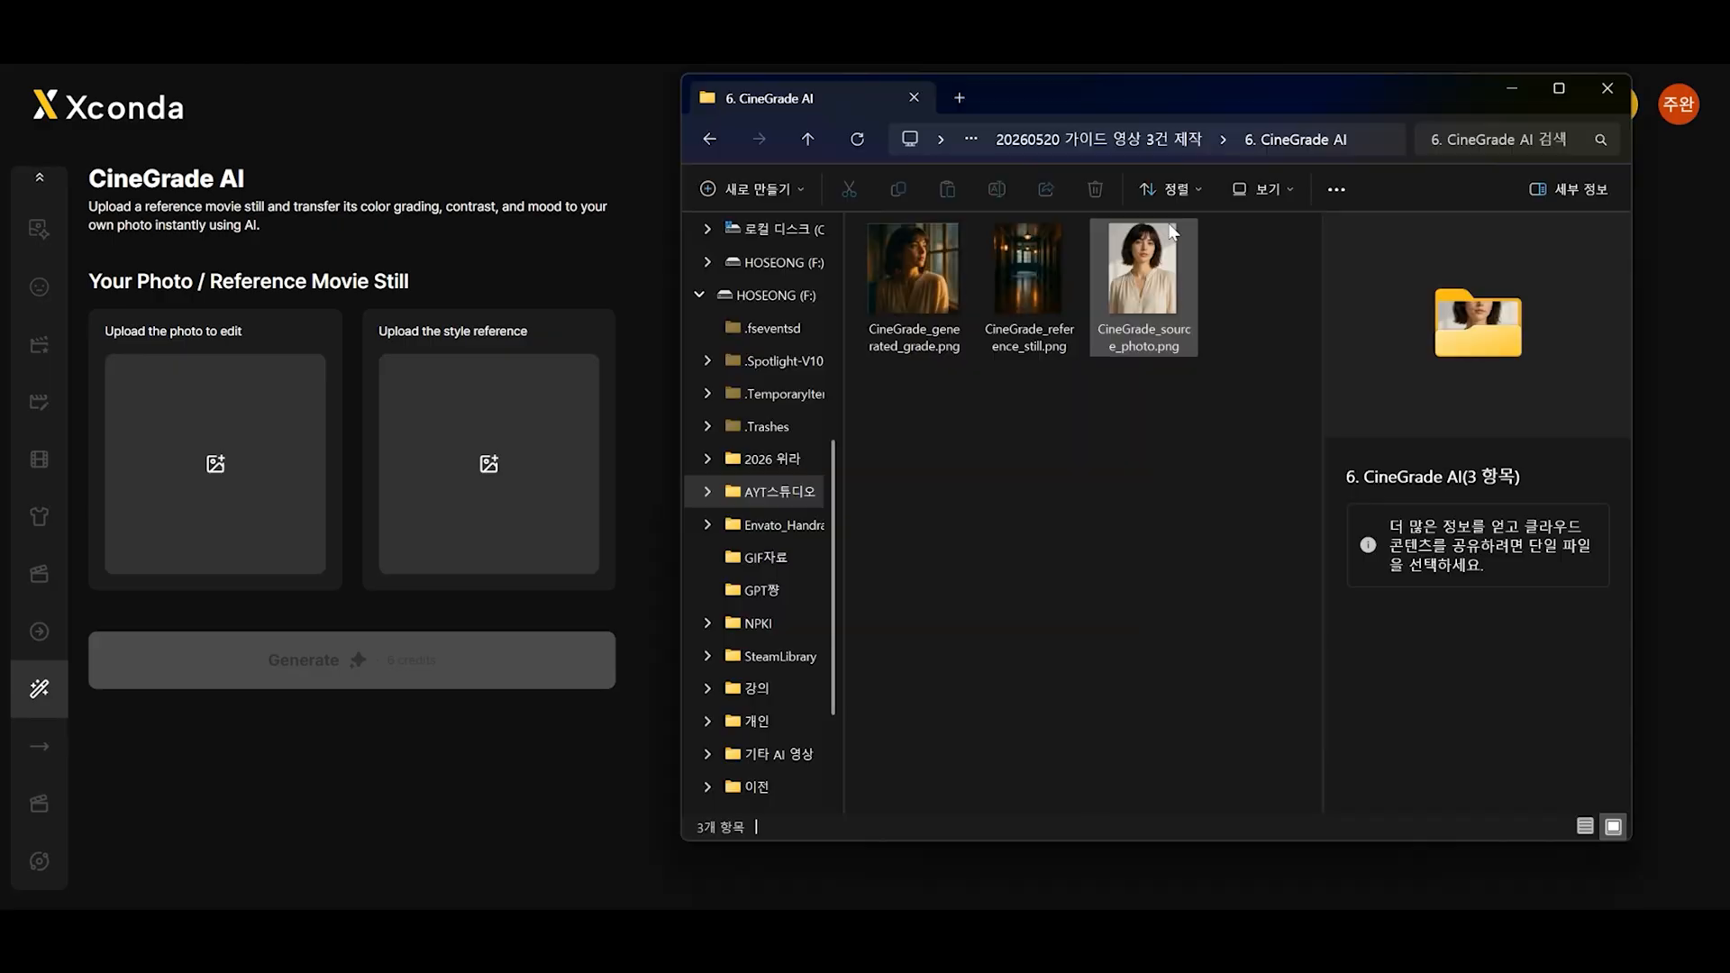
Step: Add CineGrade_source_photo.png from the 6. CineGrade AI folder as the photo to edit
left_click_drag(1169, 238, 221, 459)
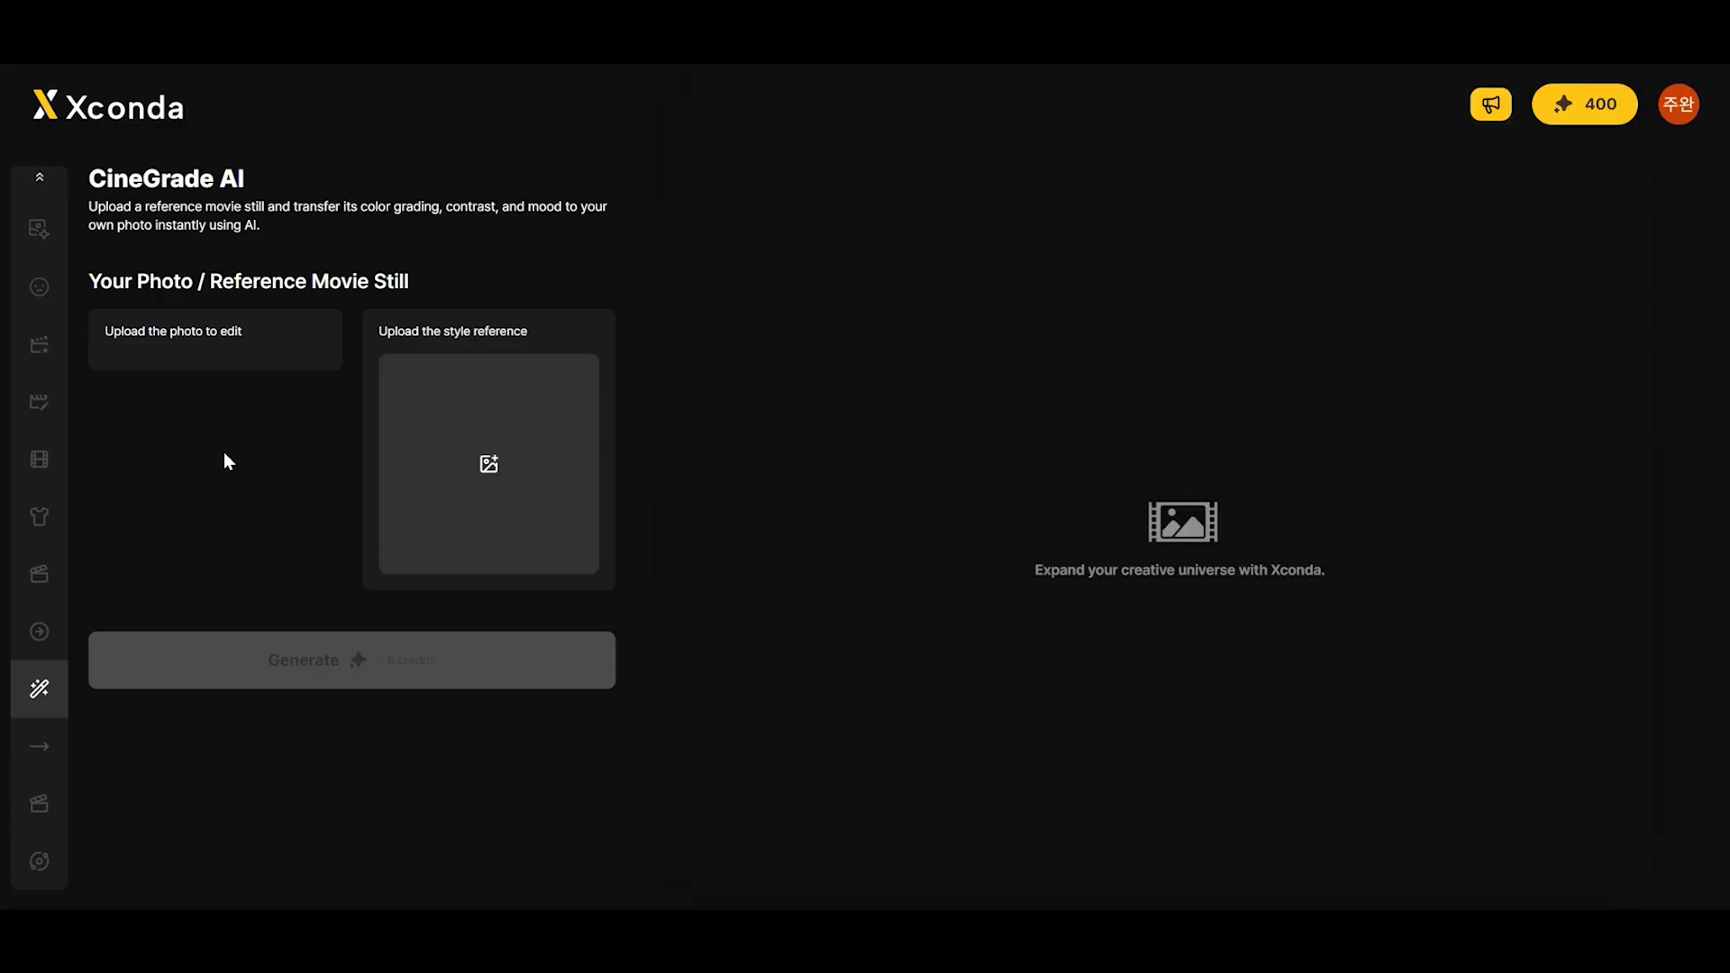
key("alt+Tab")
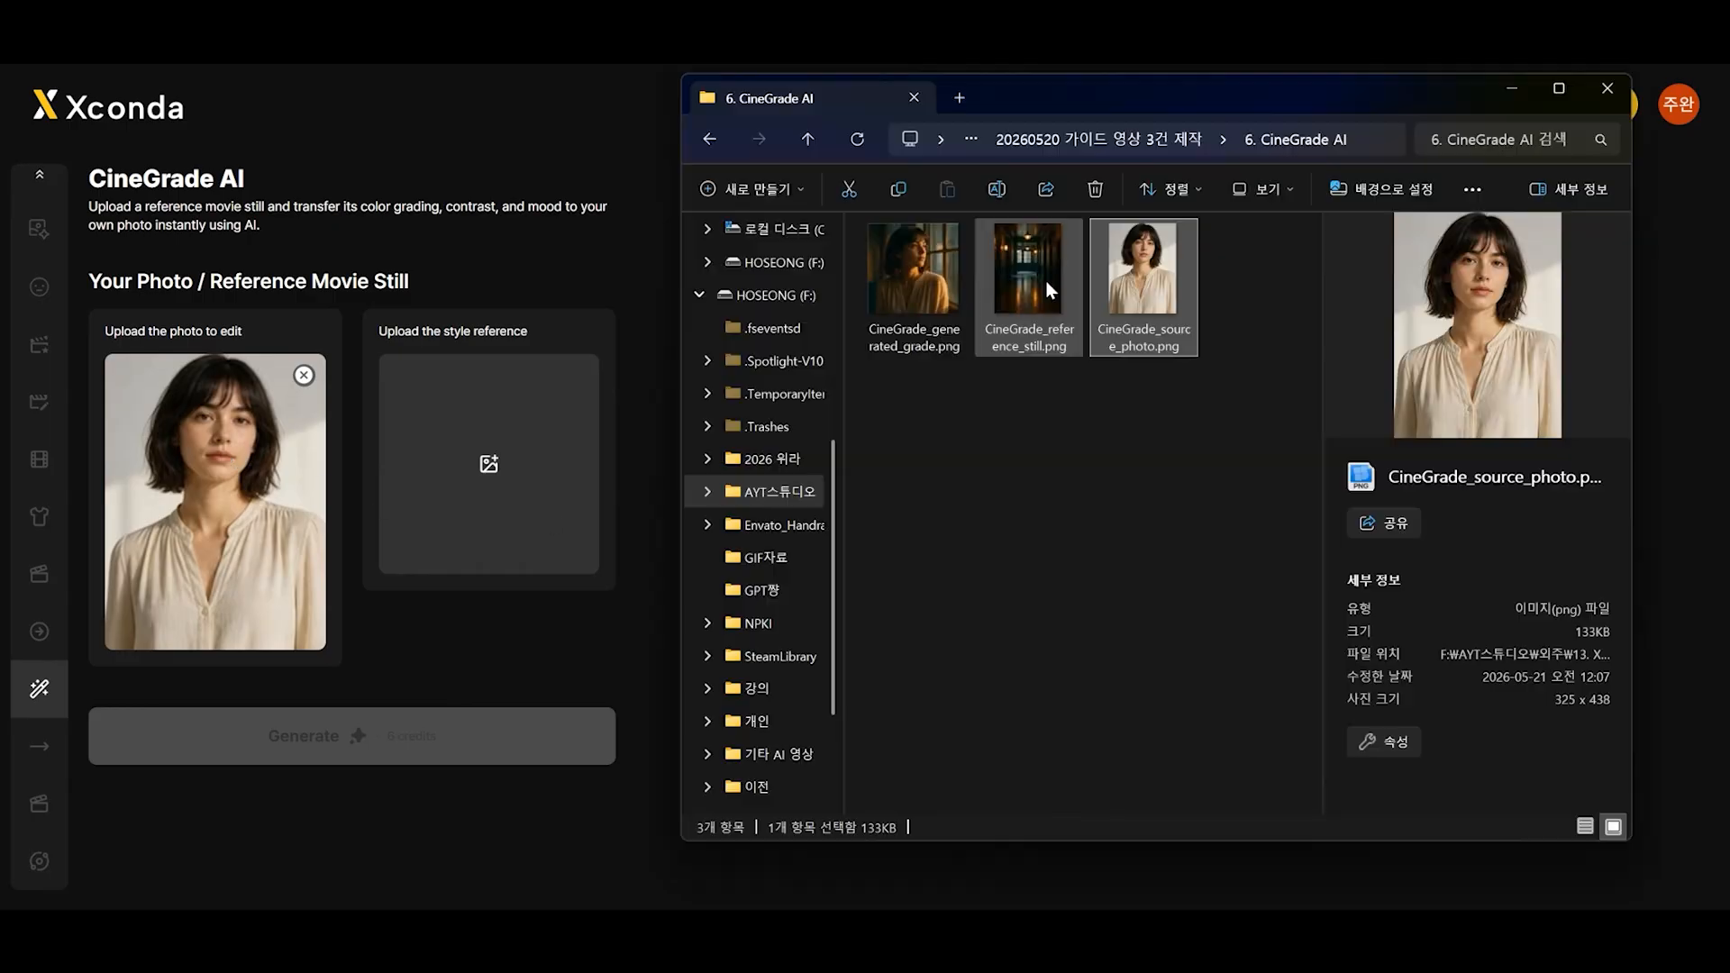
Step: Add CineGrade_reference_still.png as the style reference, generate the graded photo, and confirm the request
left_click_drag(1046, 281, 480, 487)
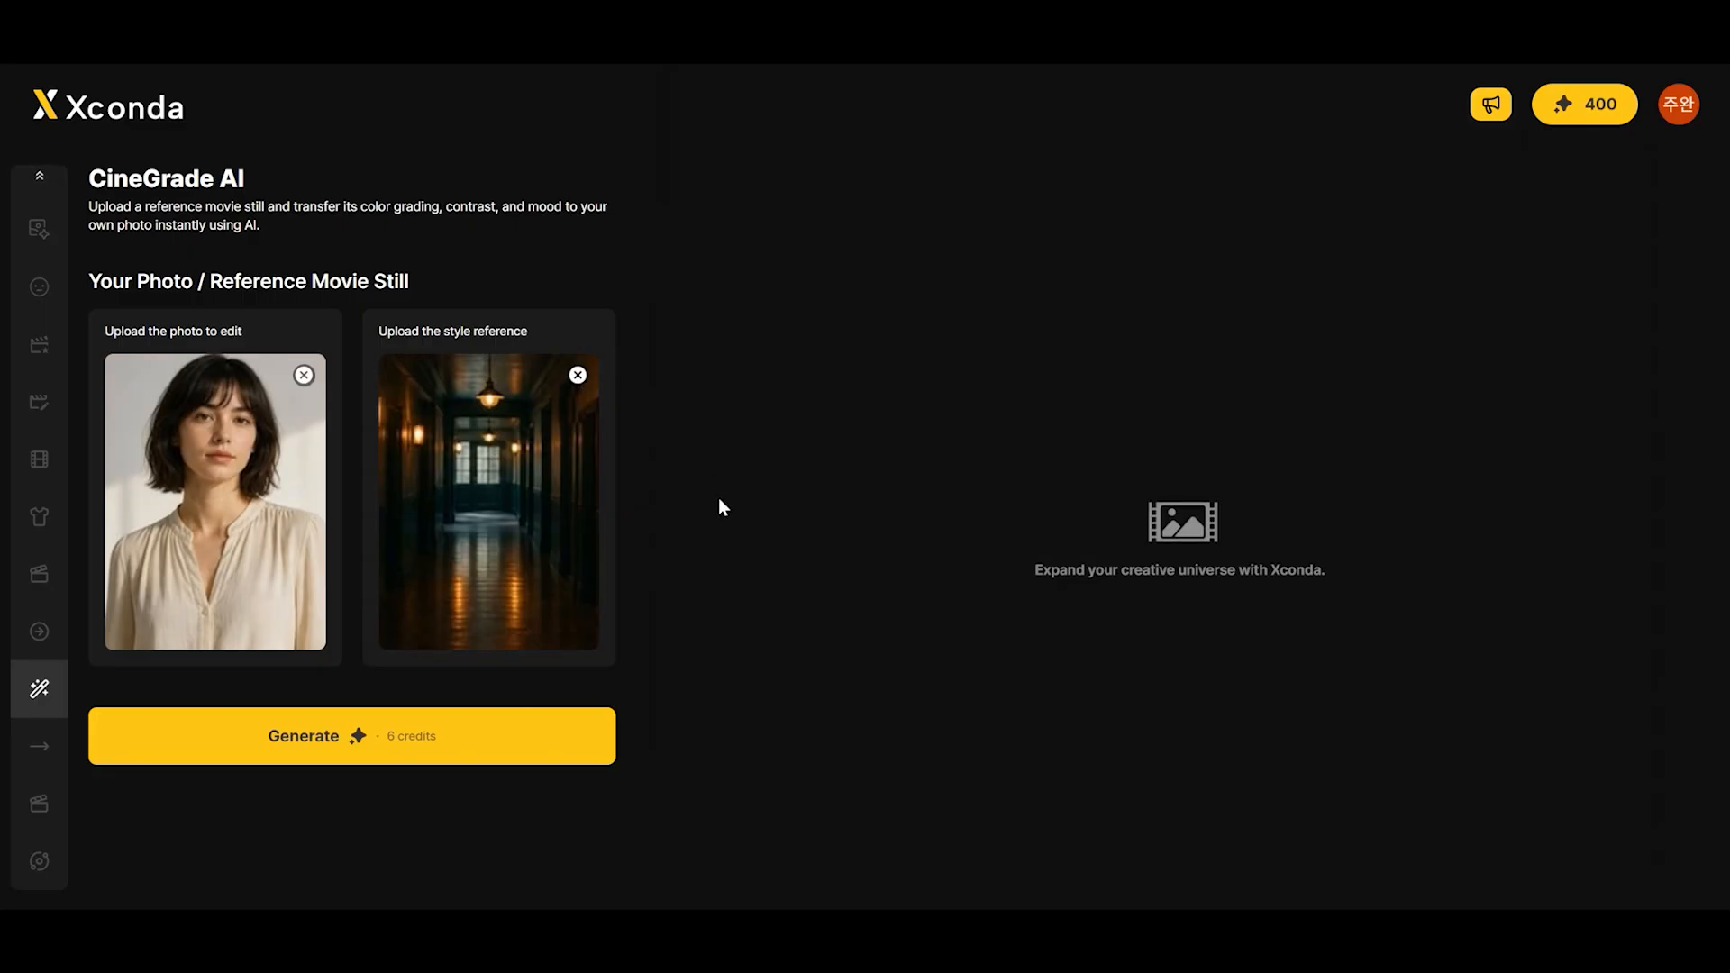
left_click(469, 738)
left_click(791, 536)
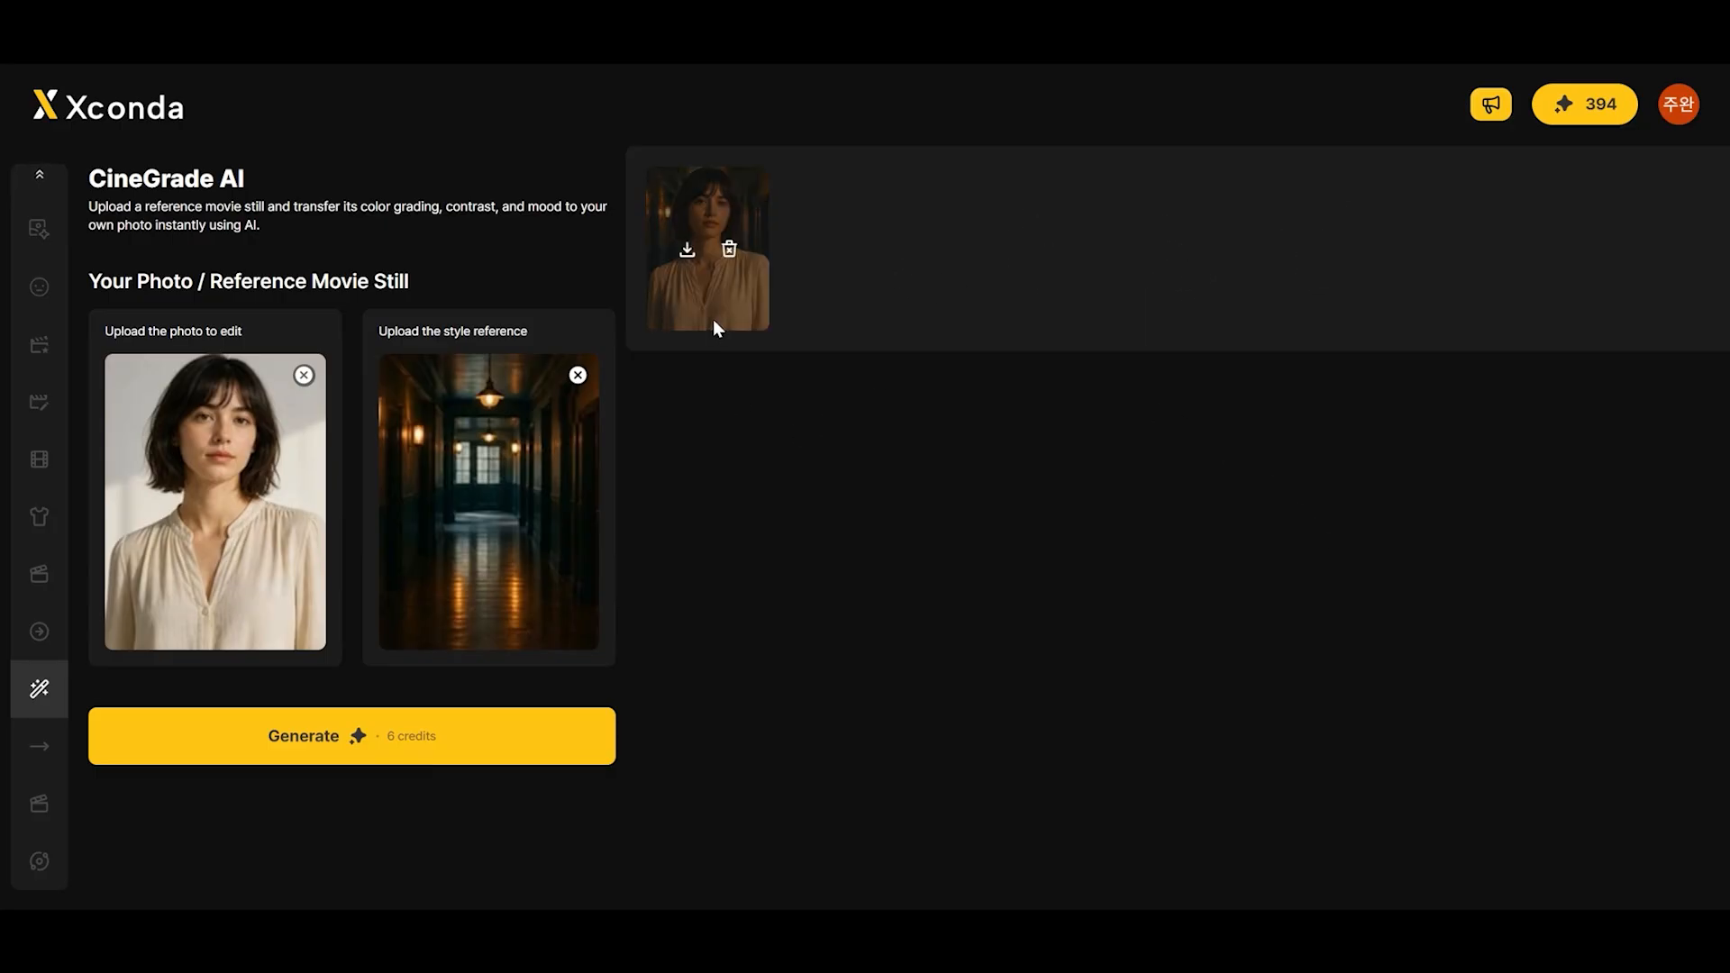
Step: View the graded portrait enlarged, start deleting it from the results but cancel, and close the enlarged preview
left_click(710, 296)
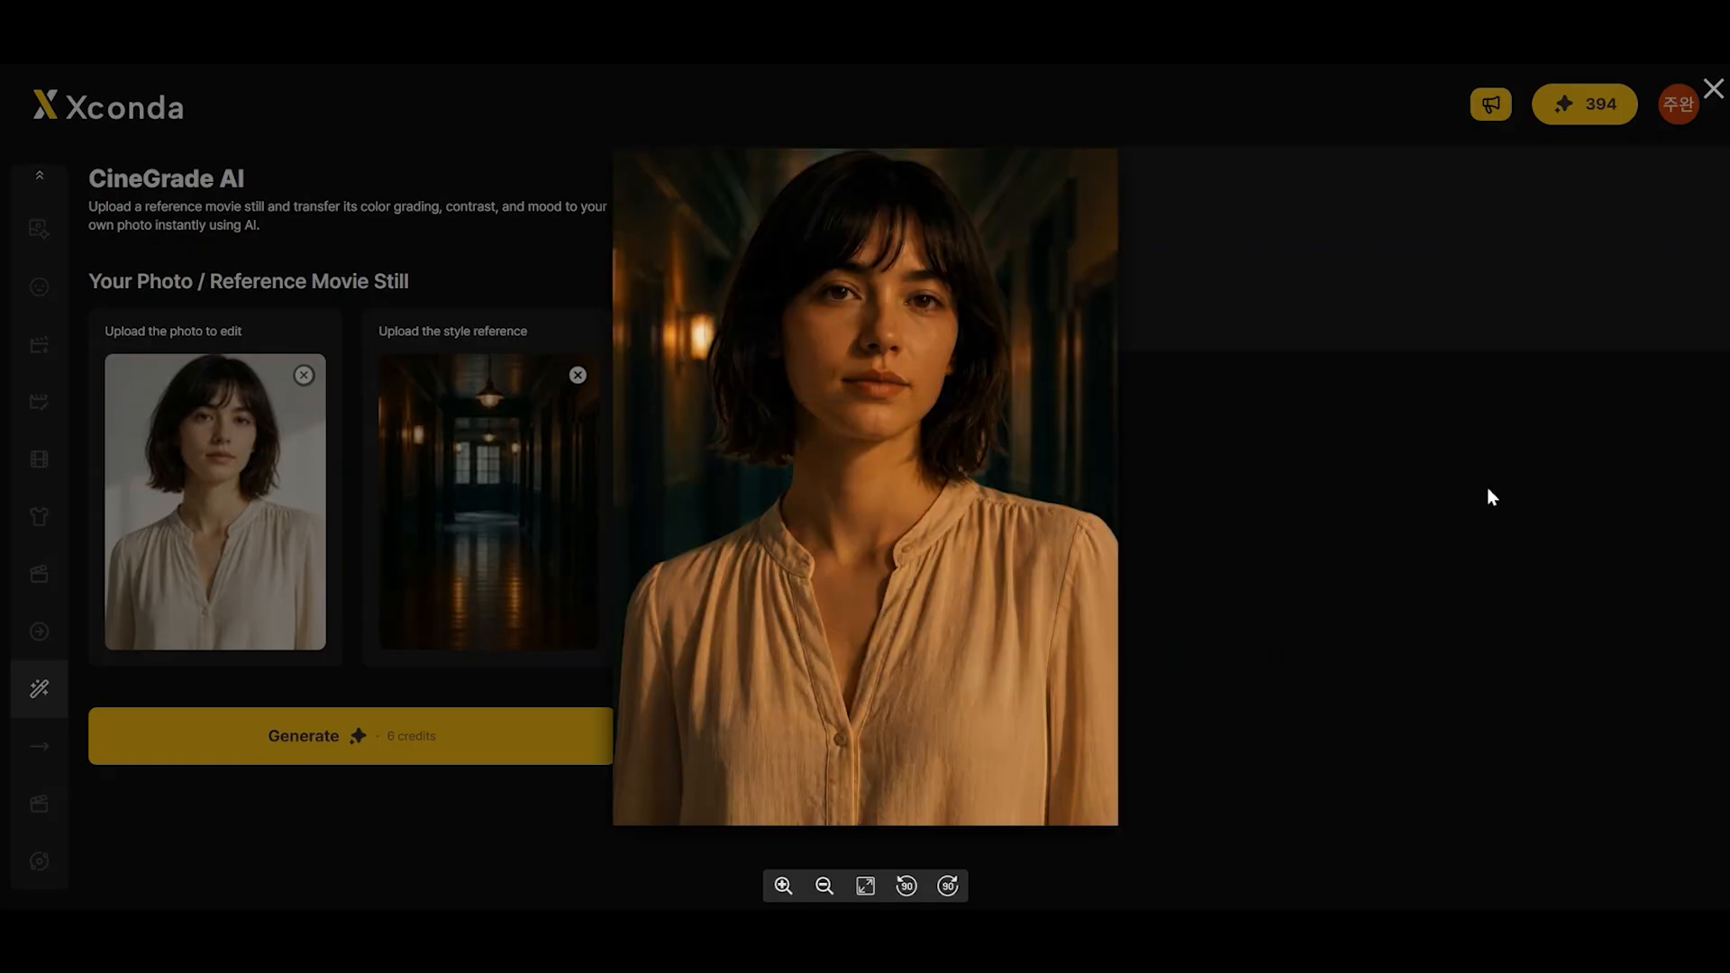
left_click(1491, 497)
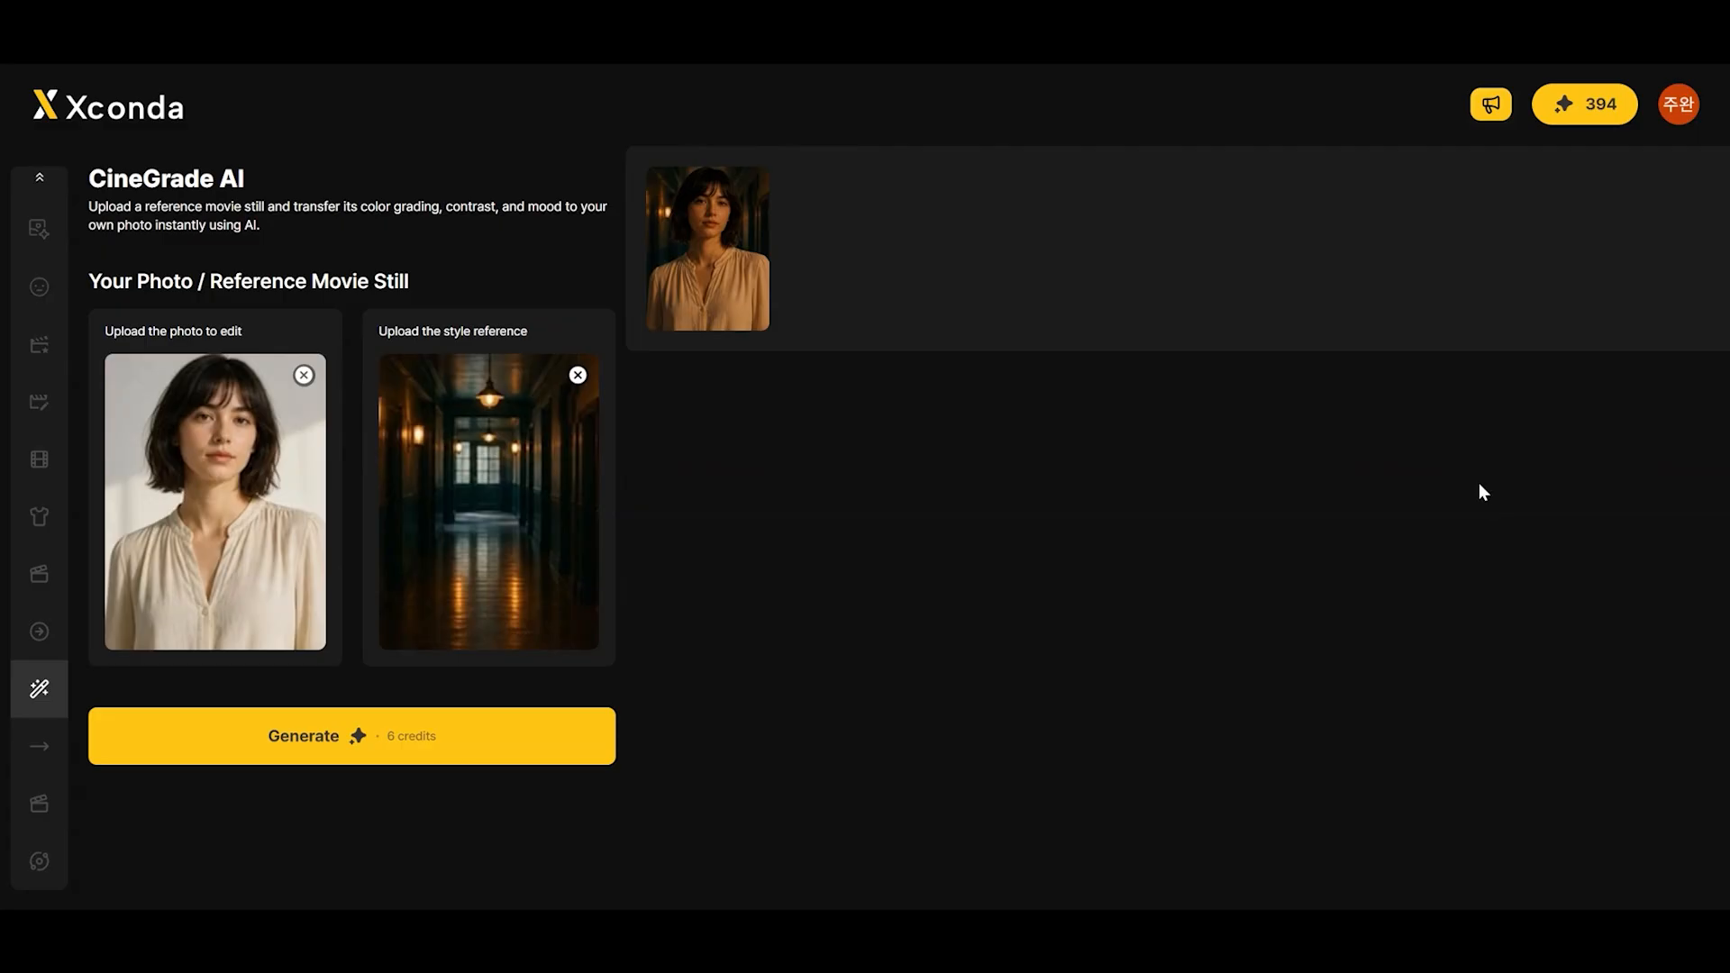
mouse_move(690, 258)
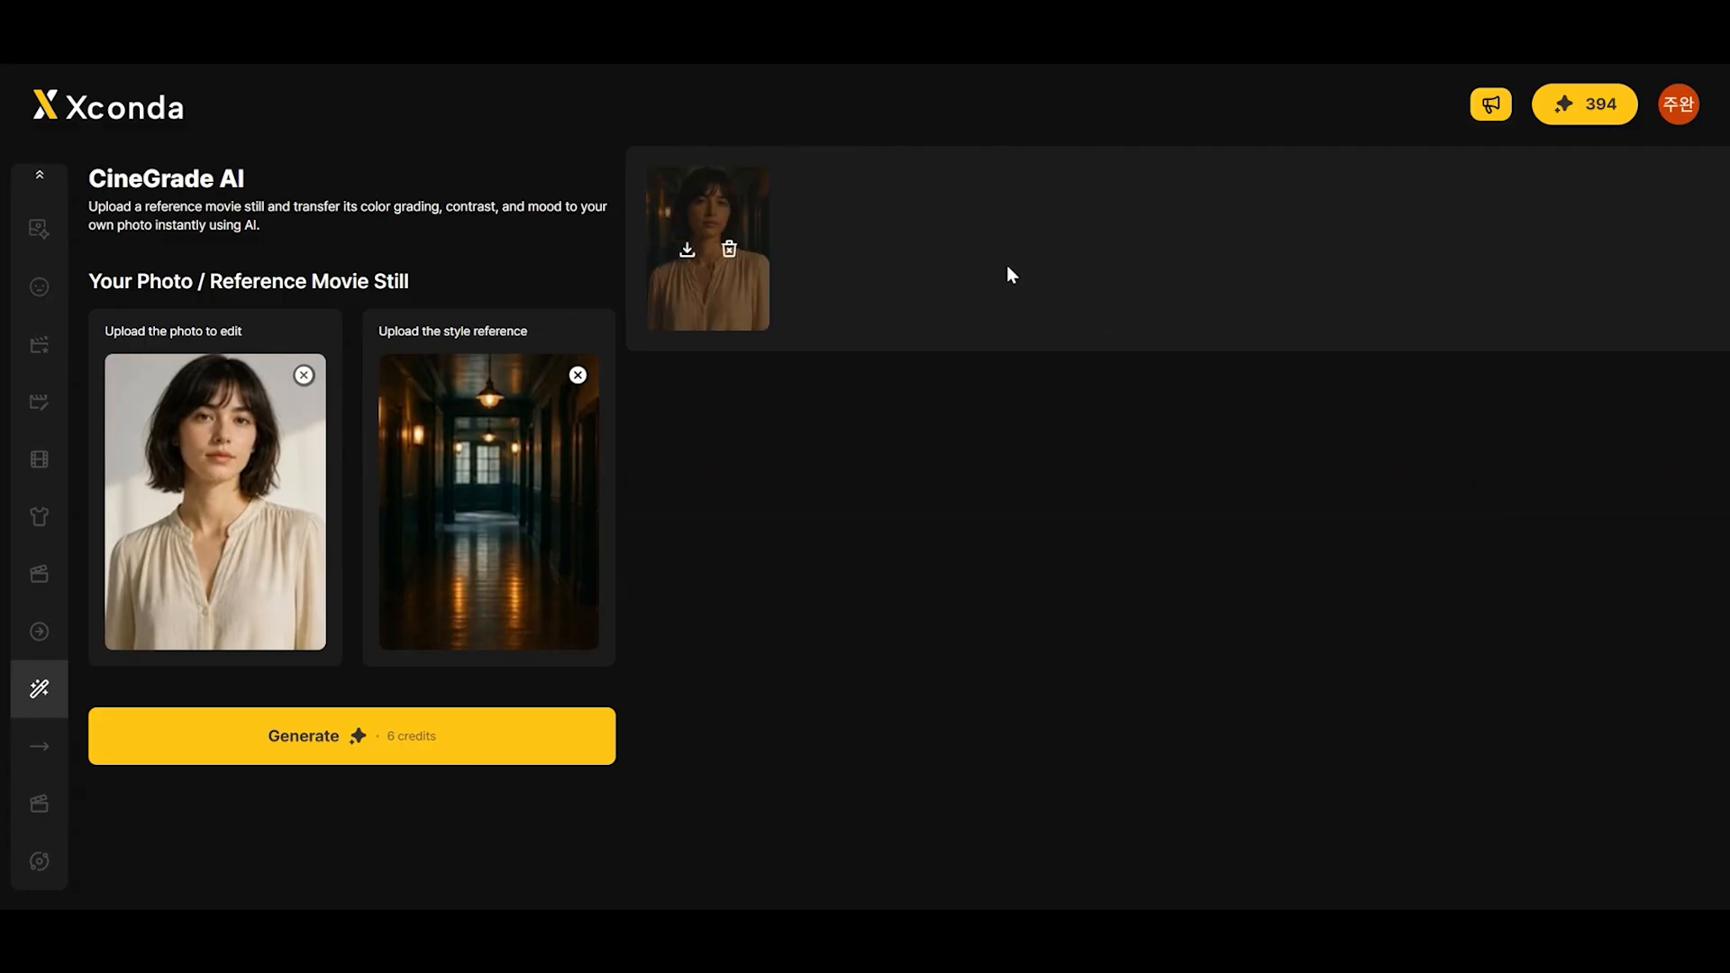
left_click(729, 250)
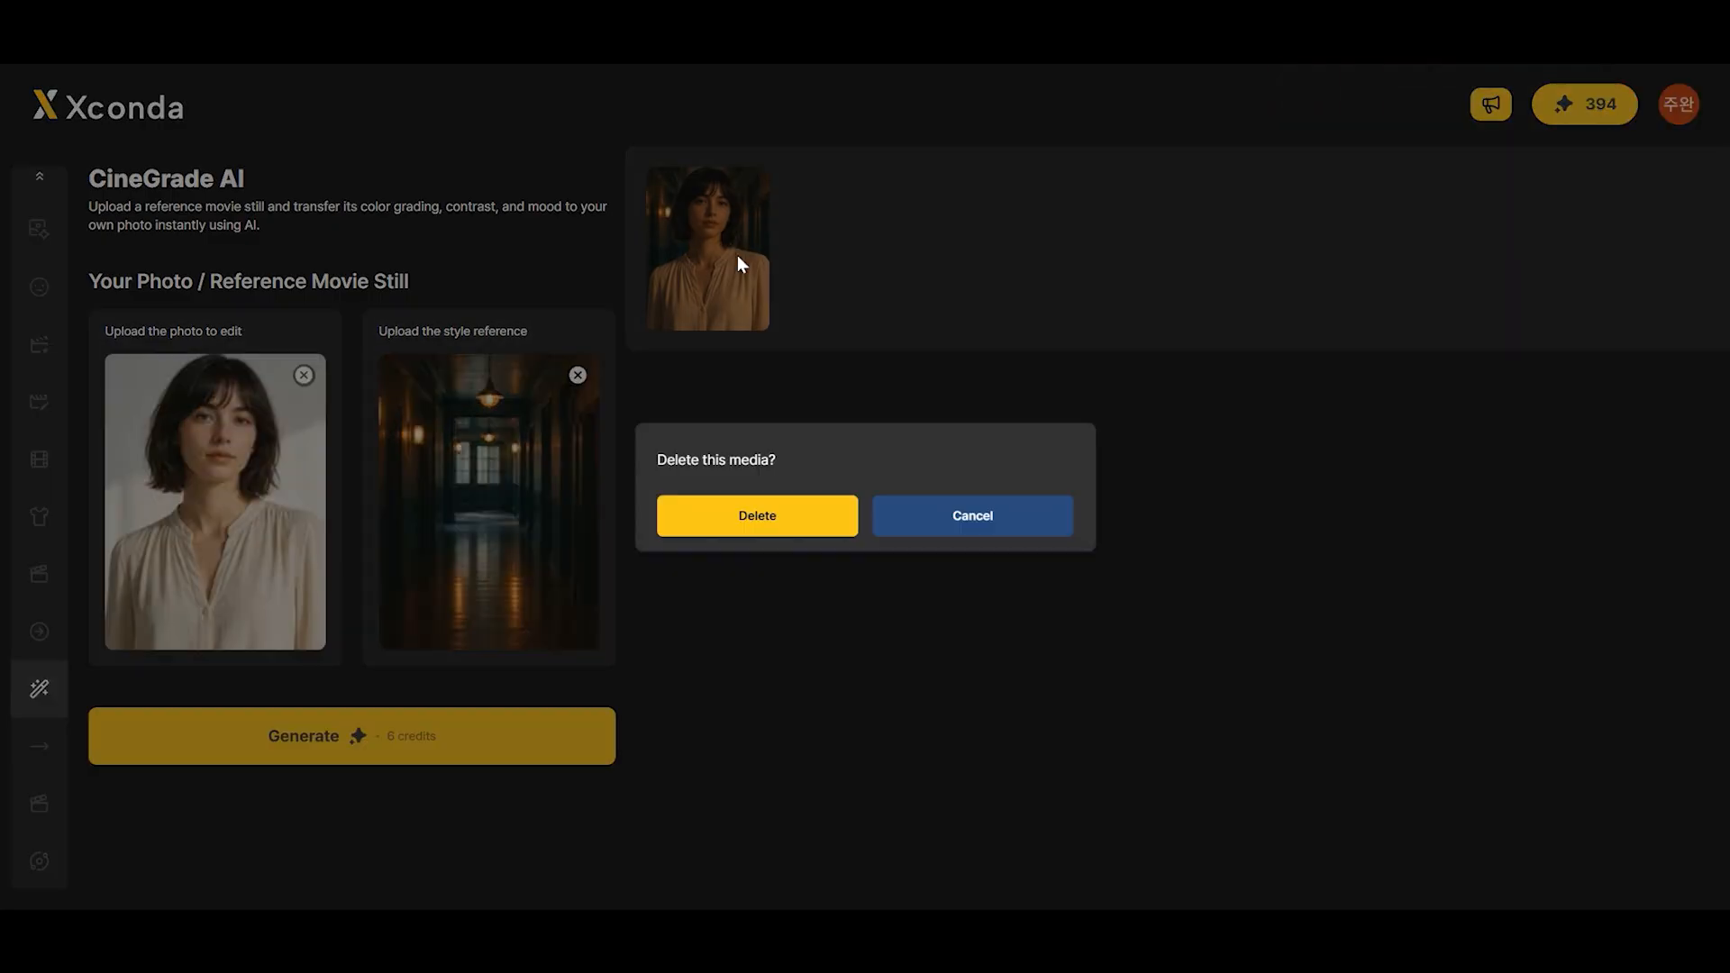
left_click(966, 526)
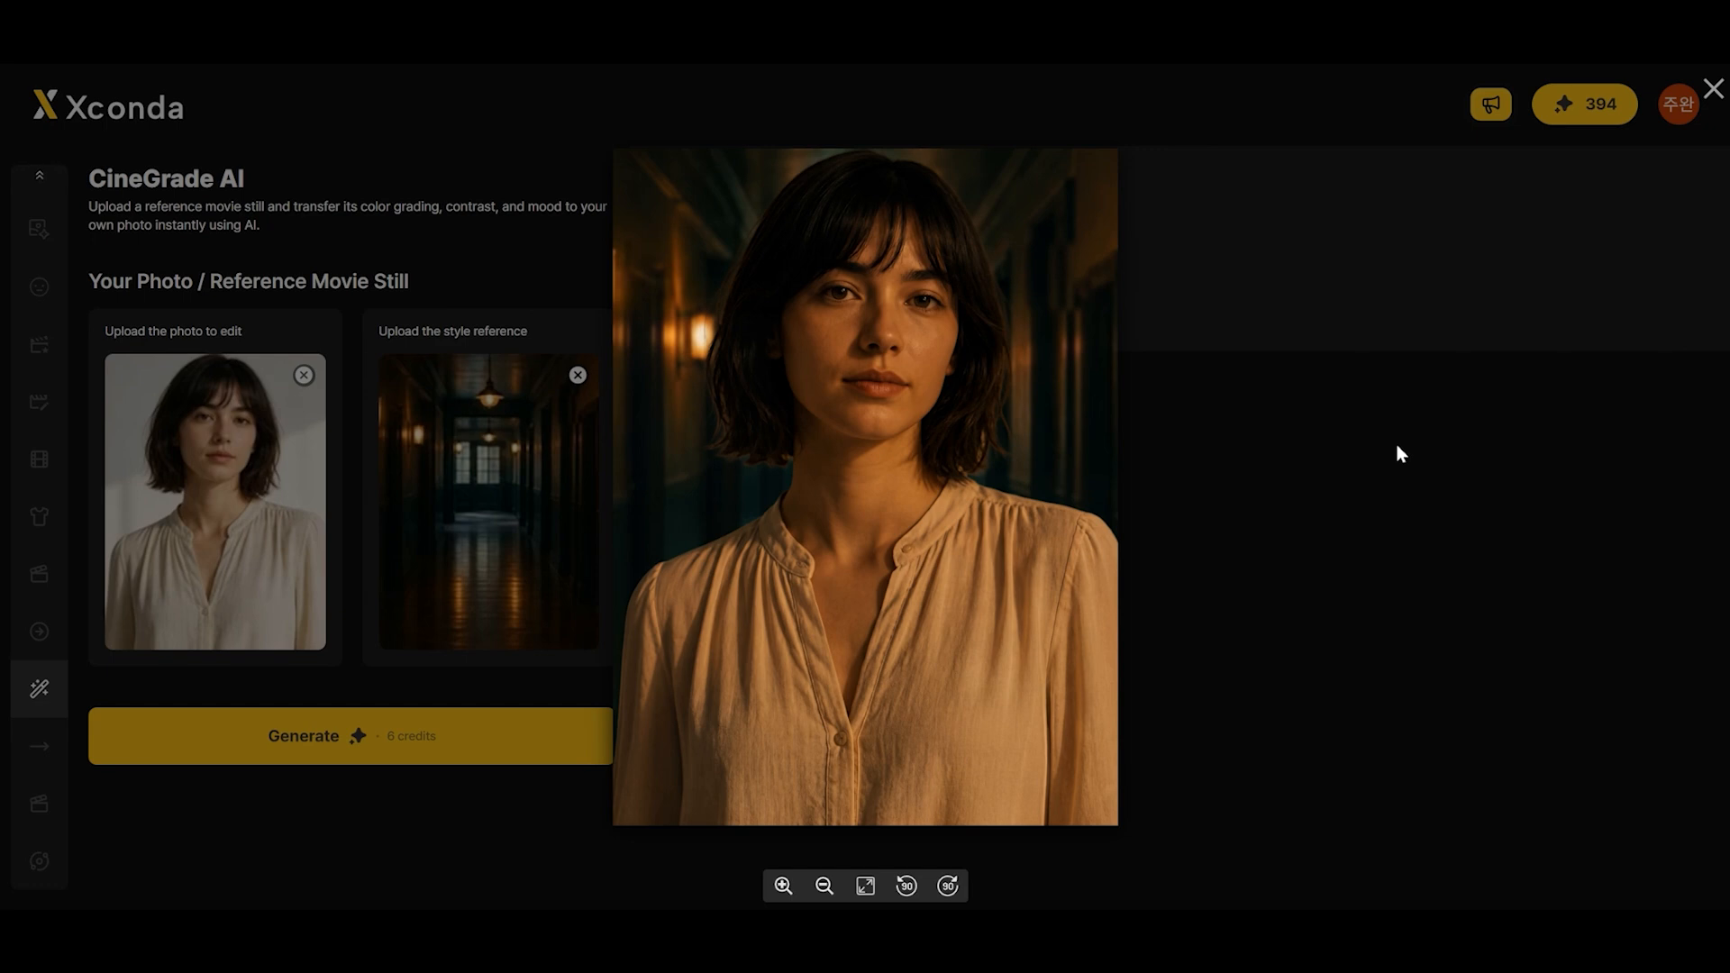
left_click(1396, 445)
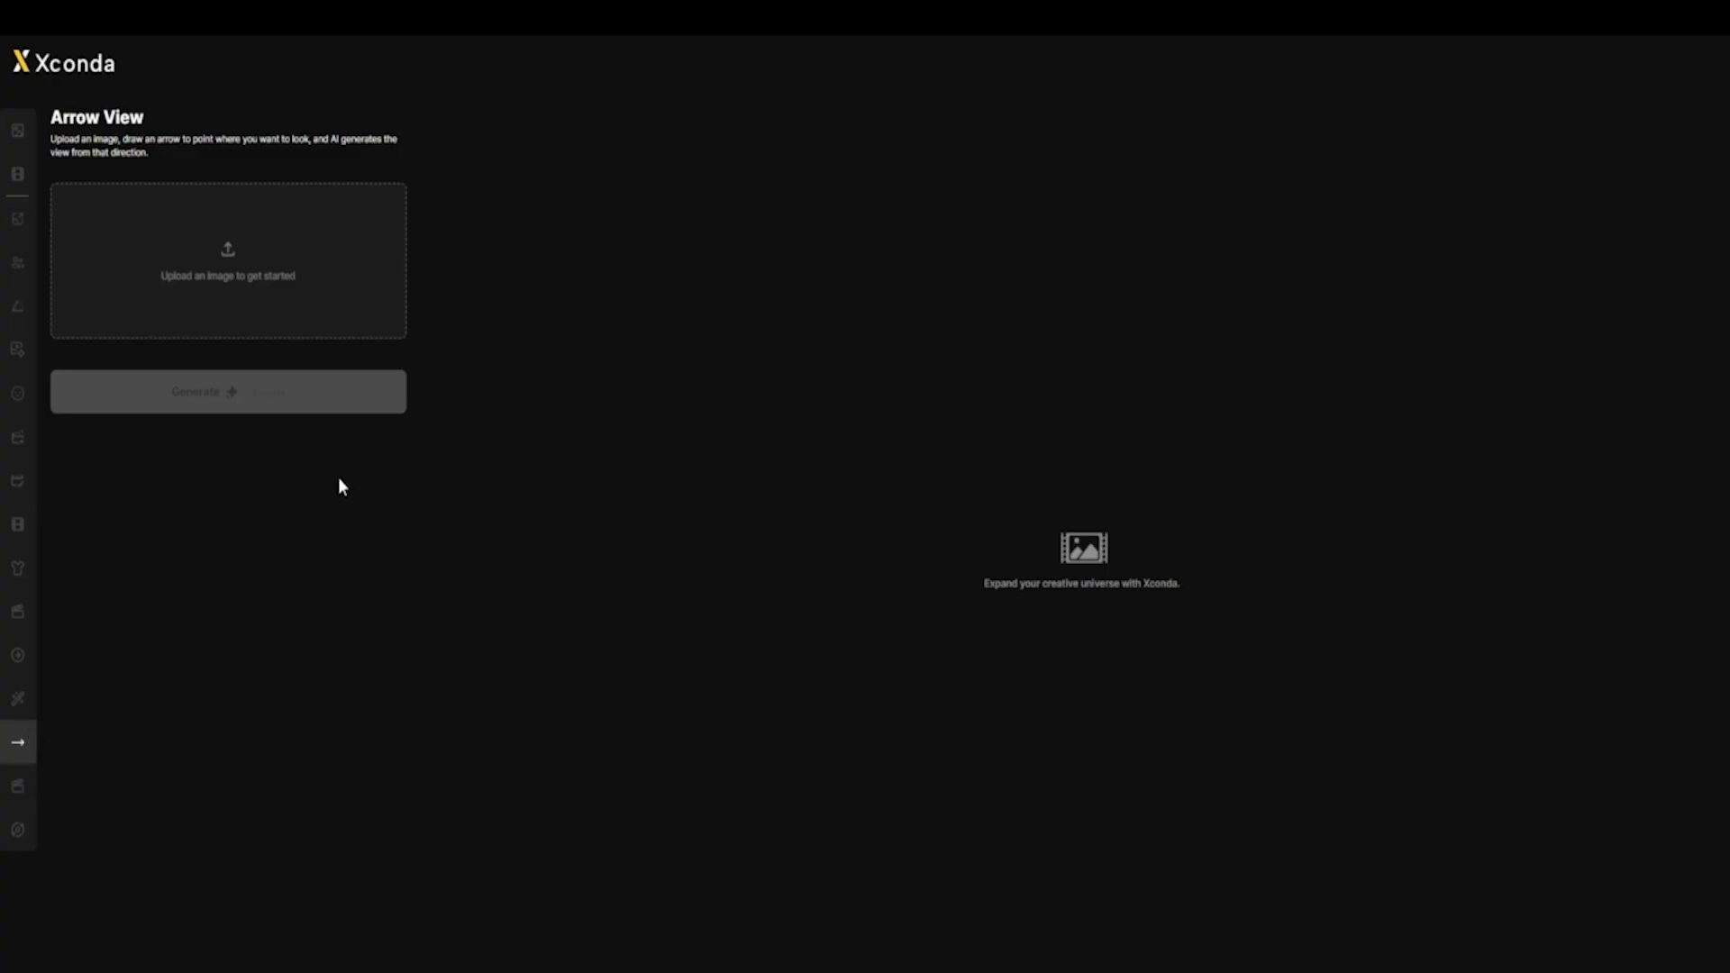
Step: Upload 인물.png as the source image for Arrow View
left_click(293, 279)
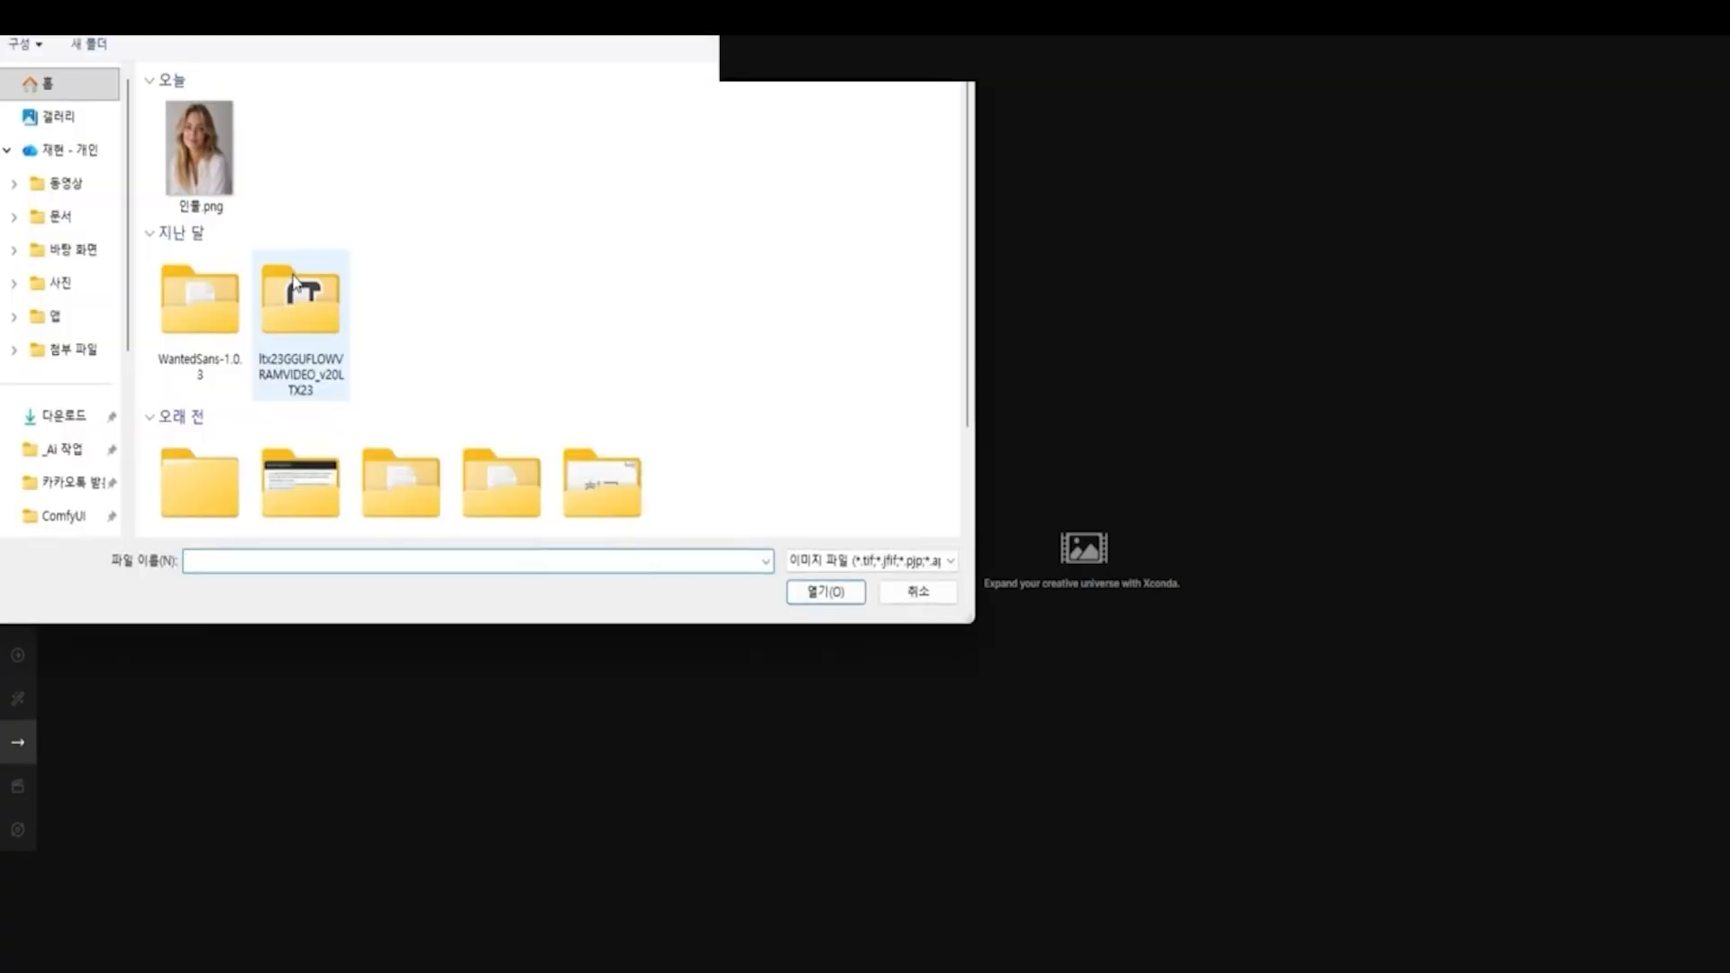
double_click(205, 162)
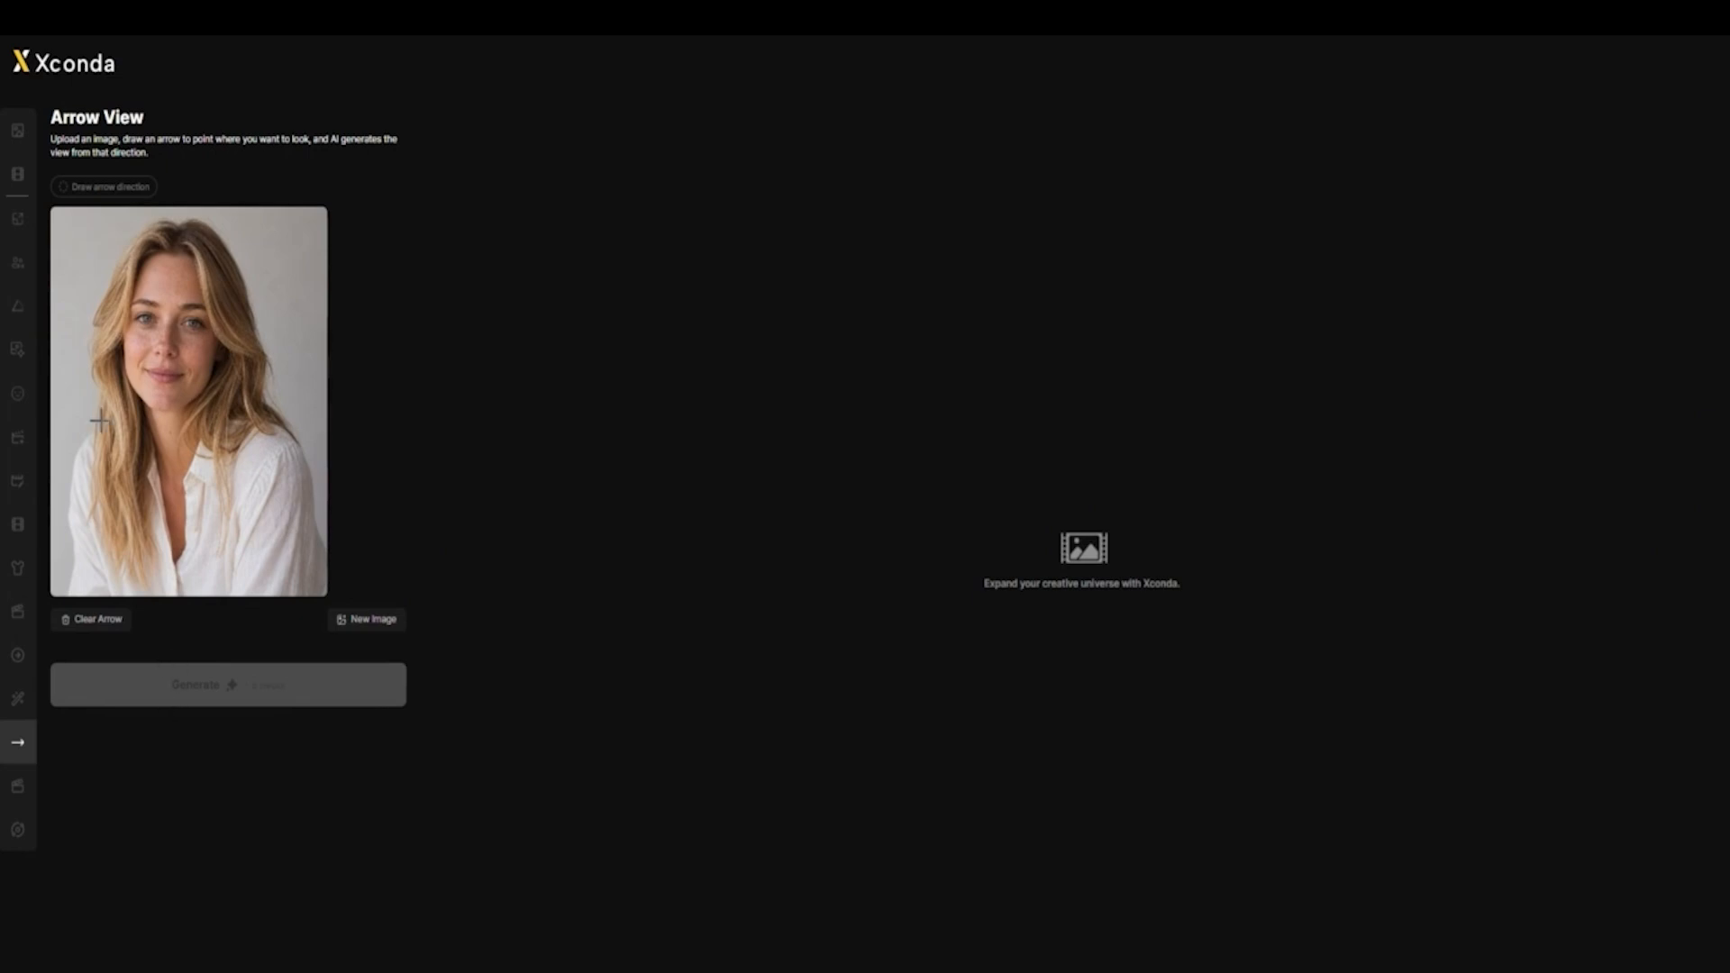
Step: Draw a trial direction arrow across the portrait from the hair by the neck up toward the opposite side, and clear it
left_click_drag(141, 428, 266, 367)
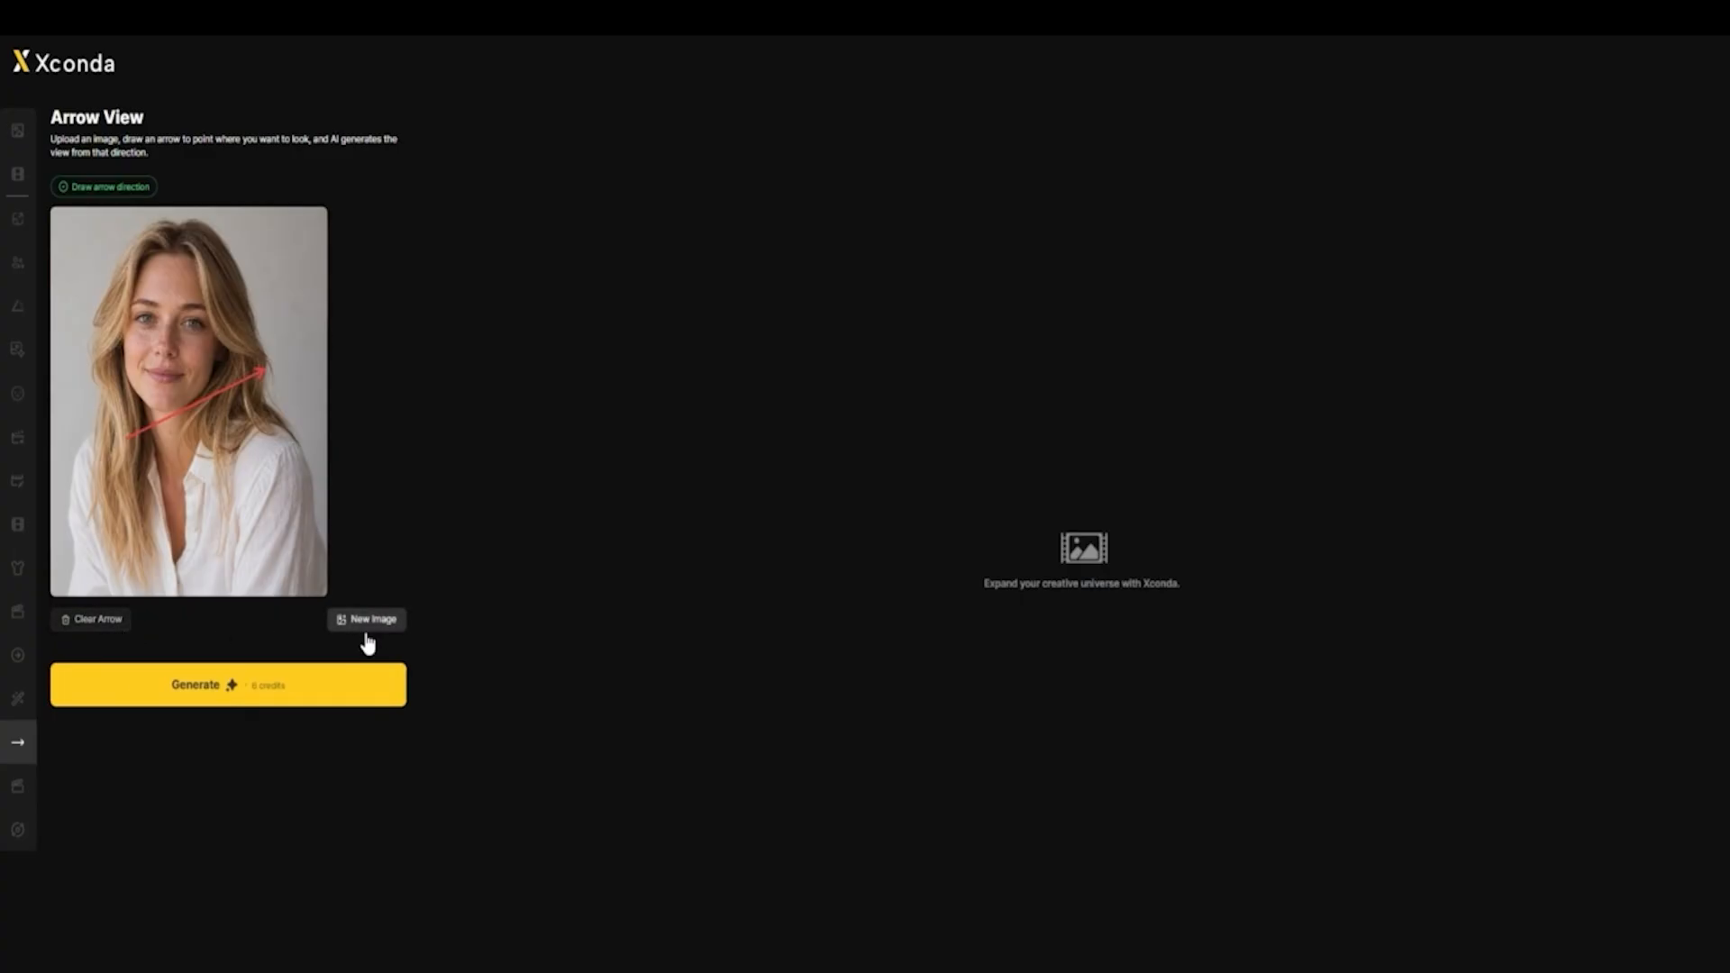
left_click(128, 624)
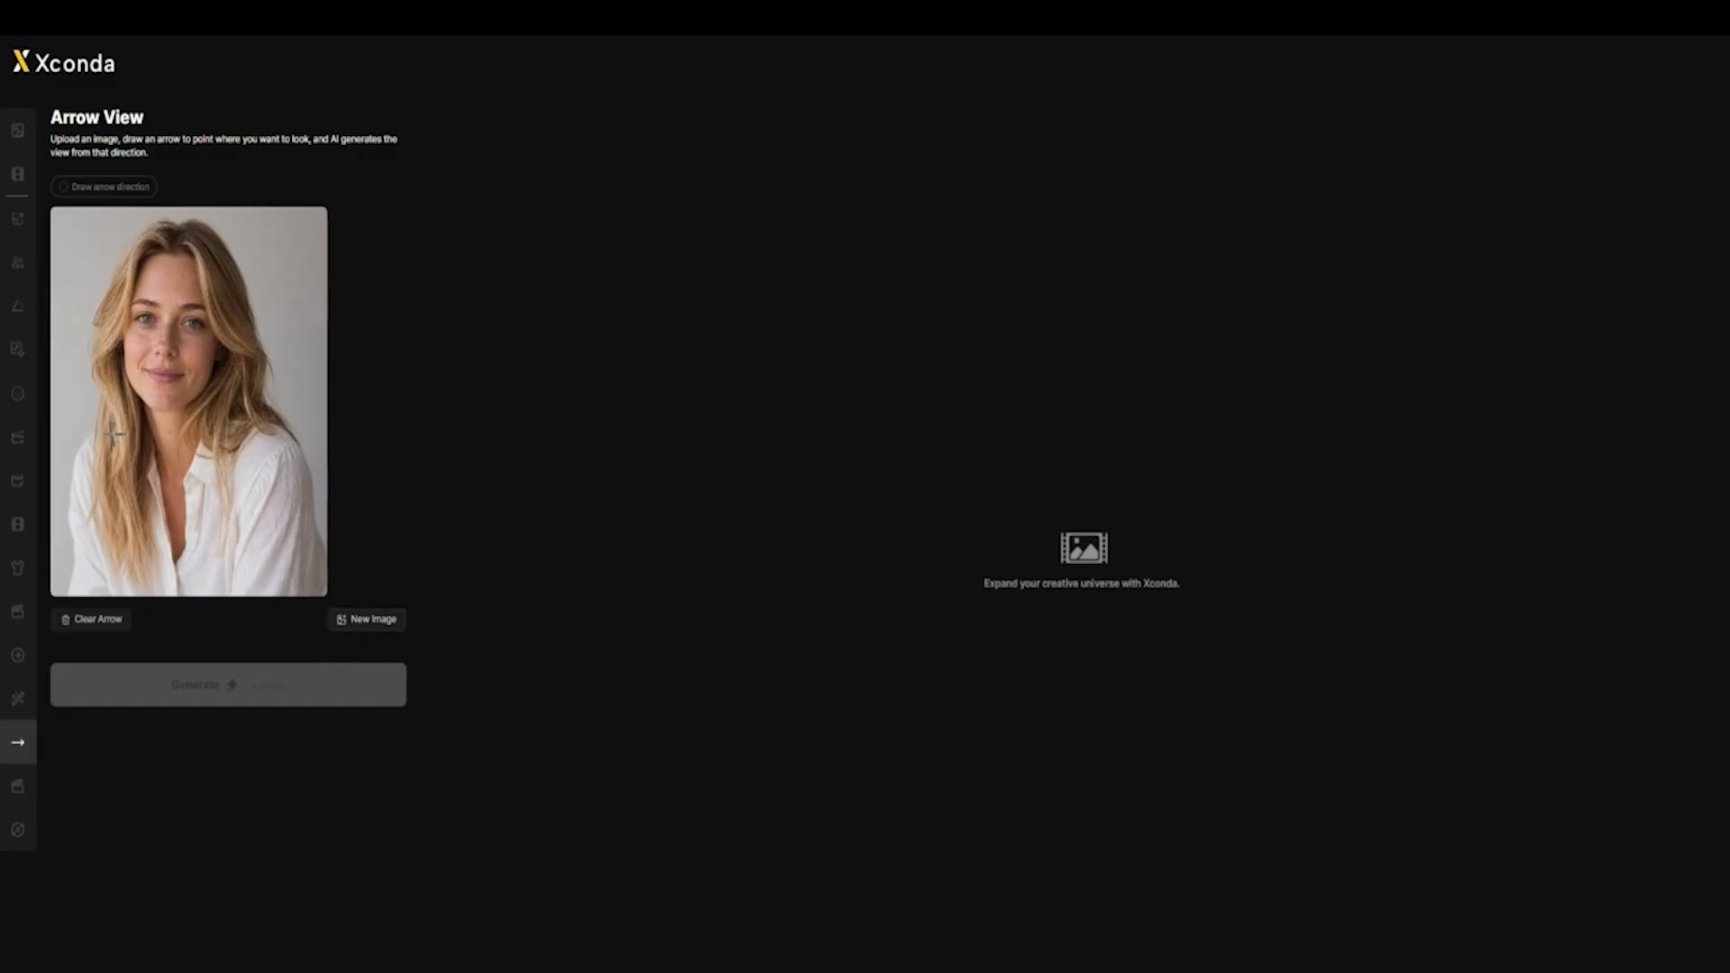
Step: Draw a direction arrow from the shirt collar diagonally up to the chin, and generate the new camera perspective
mouse_move(214, 453)
left_mouse_down()
mouse_move(106, 398)
mouse_move(139, 387)
left_mouse_up()
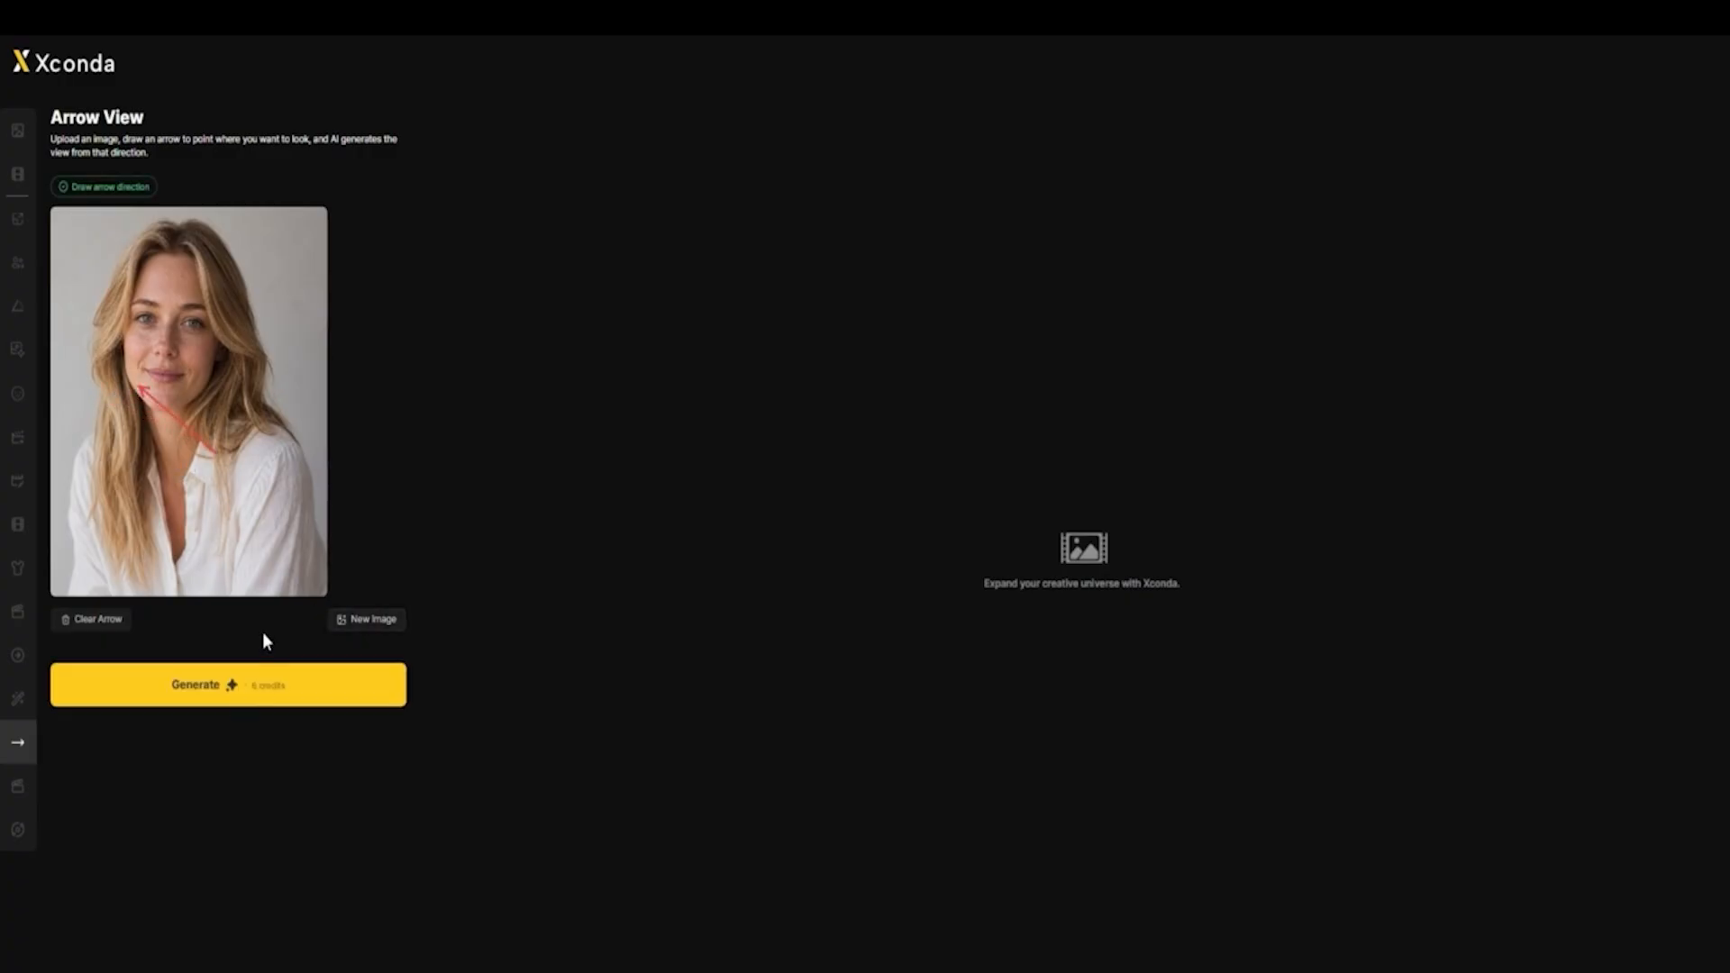
left_click(262, 690)
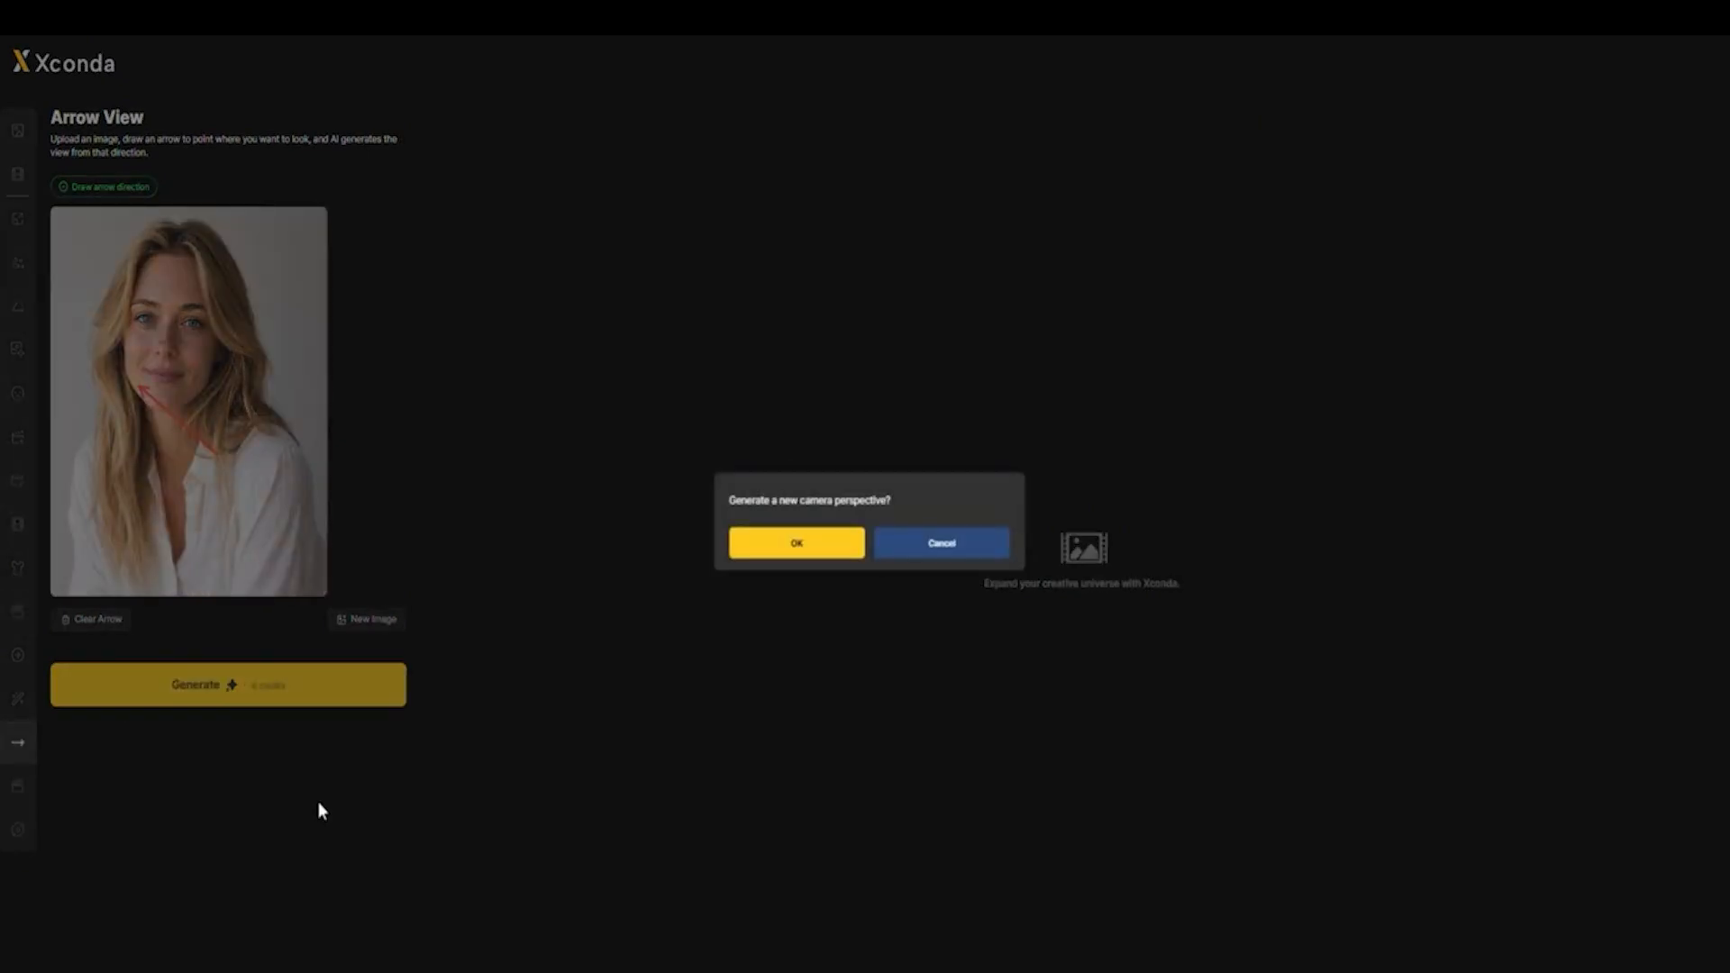
left_click(770, 543)
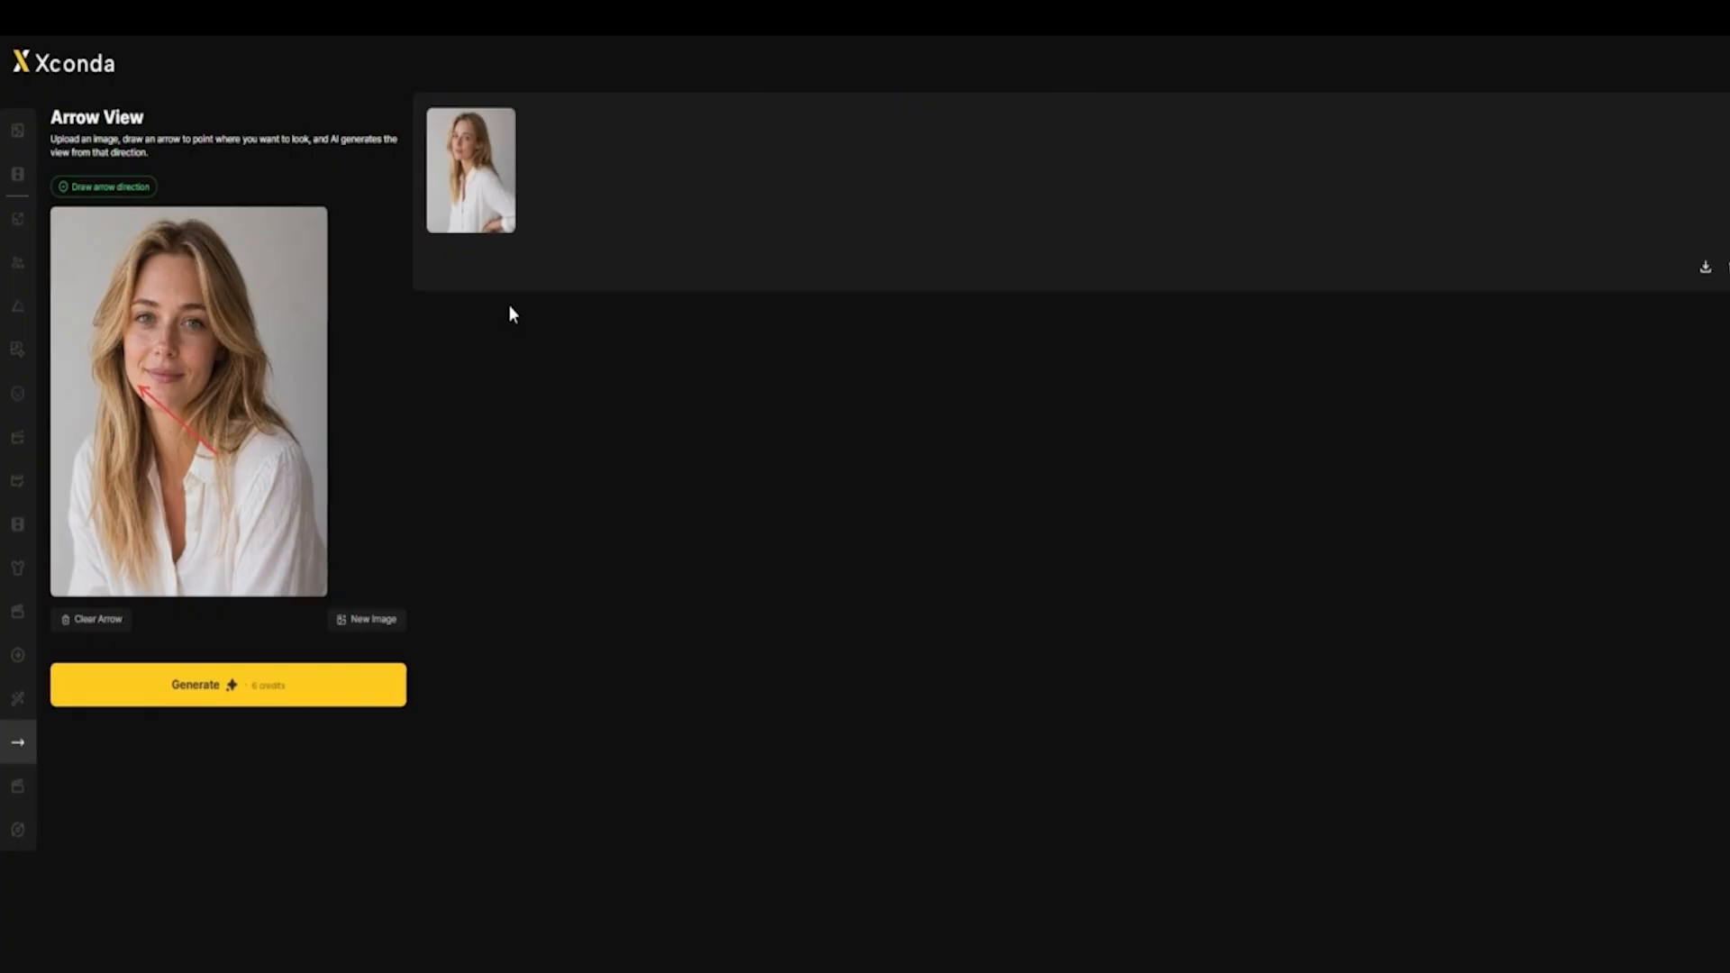
Step: Download the generated Arrow View image, confirming the download and dismissing the download list
left_click(1706, 268)
left_click(820, 544)
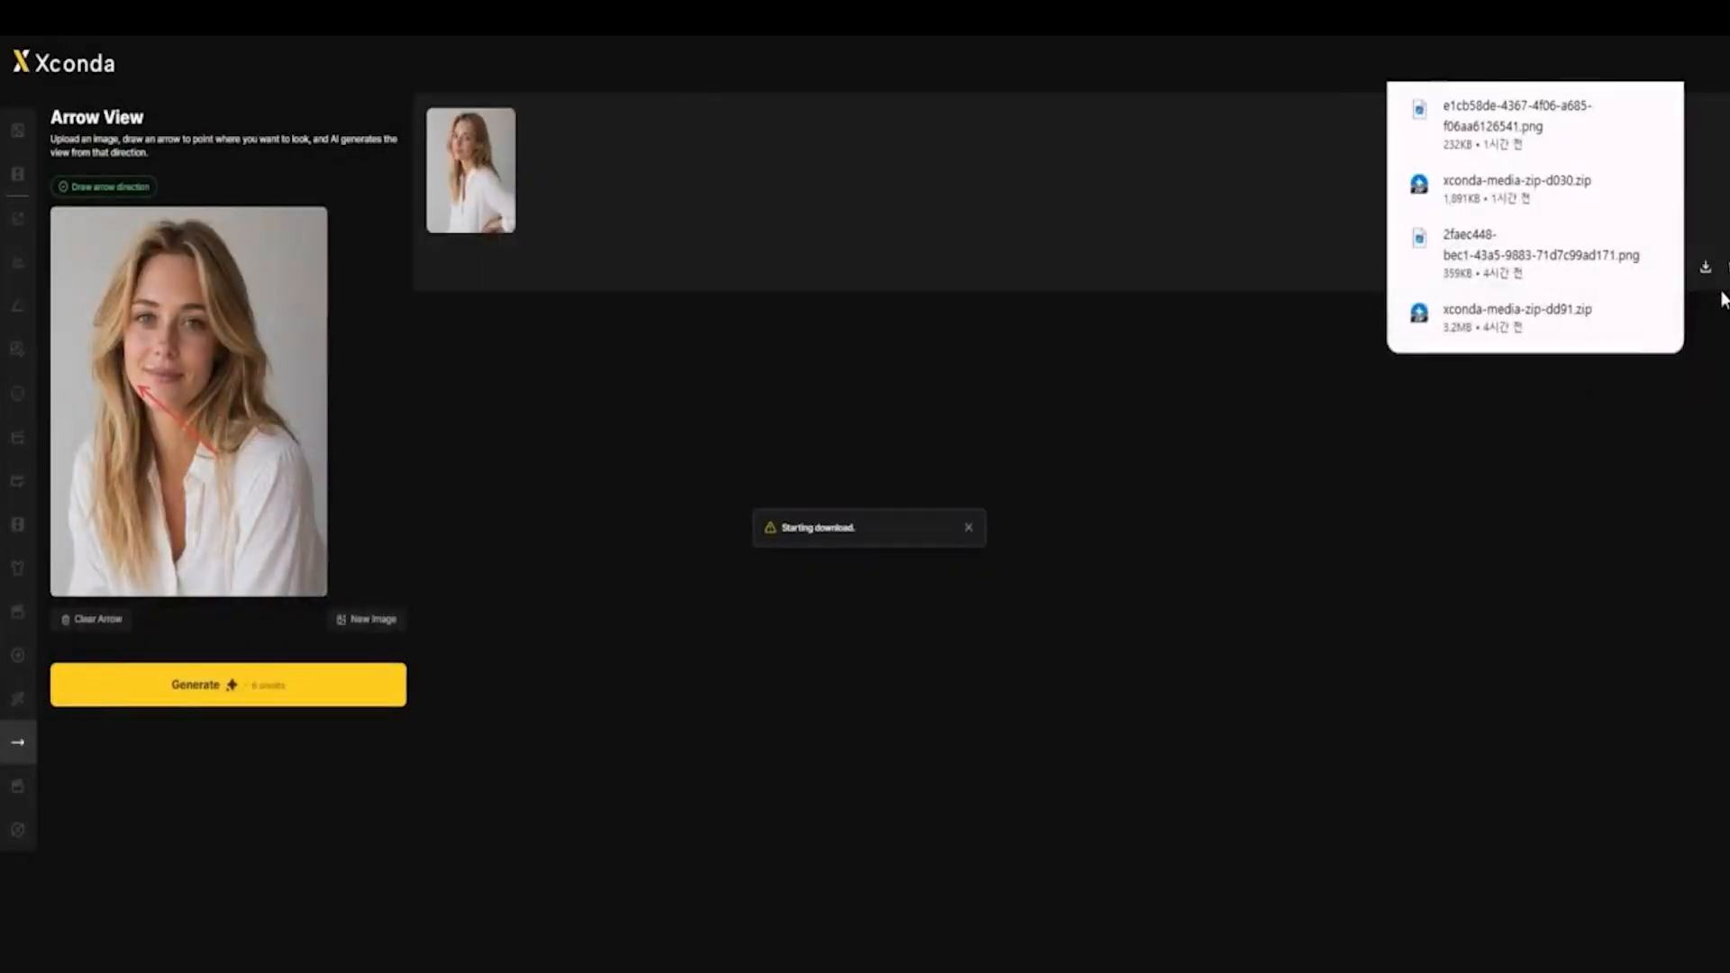
left_click(1676, 409)
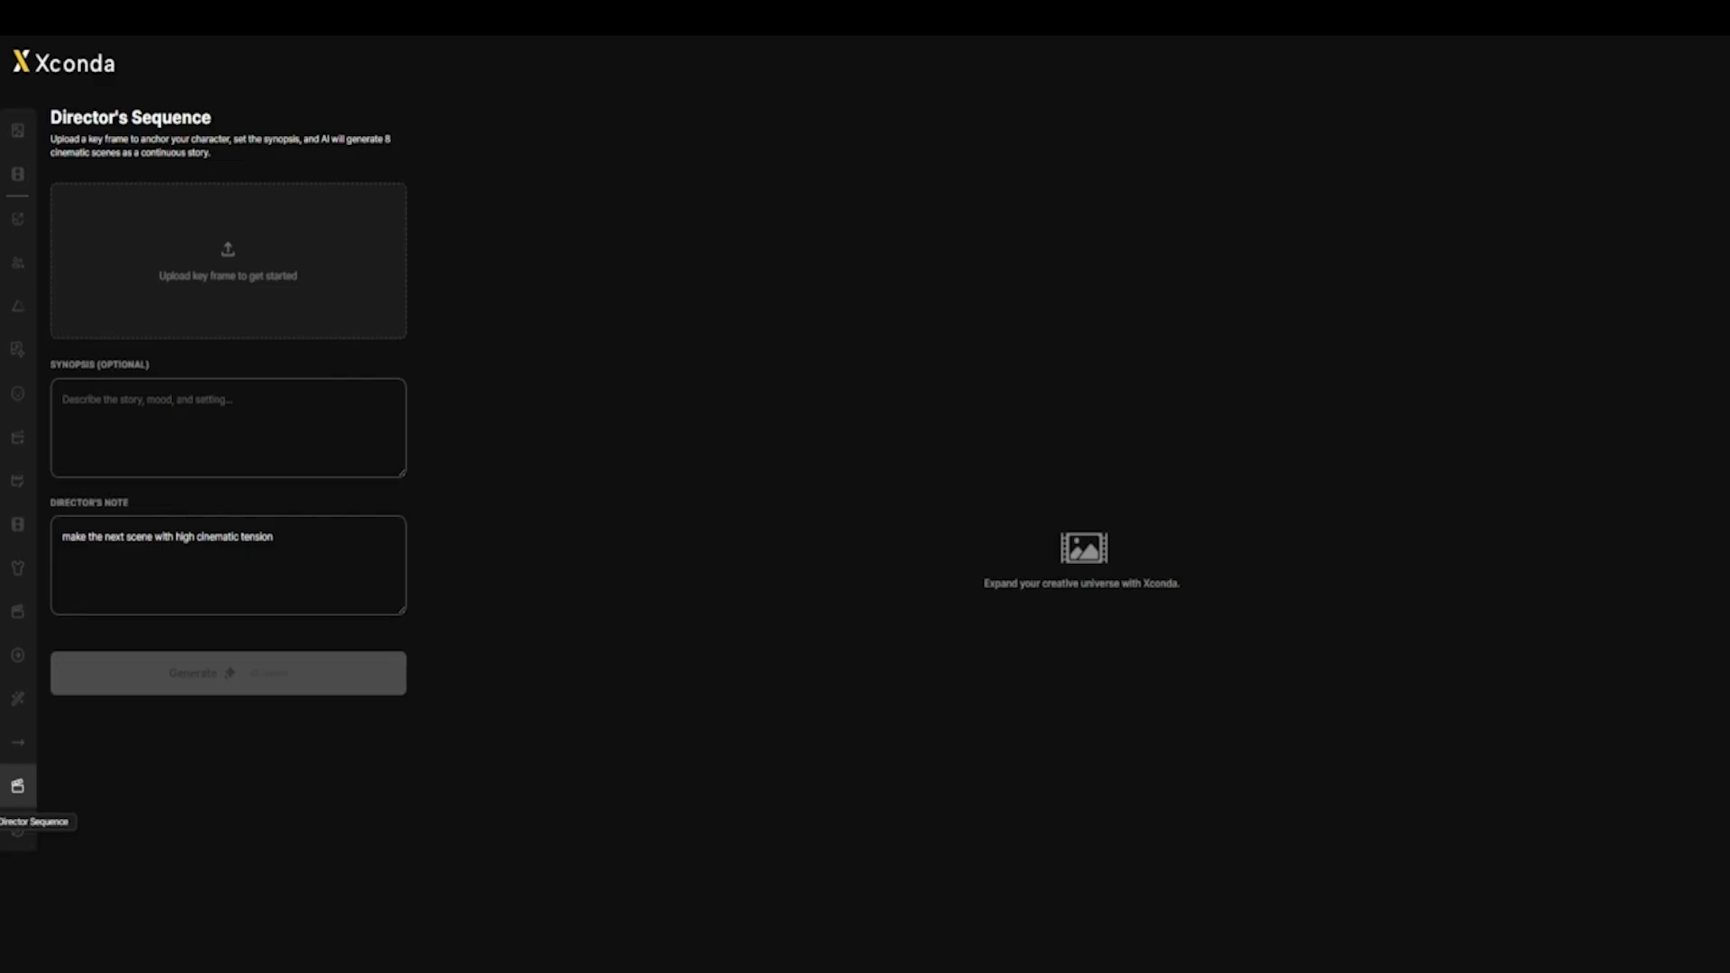
Step: Upload c1d1107e-8004-4cf2-a101-8e7e258b71f1.png, the woman in the black dress, as the Director's Sequence key frame
left_click(262, 234)
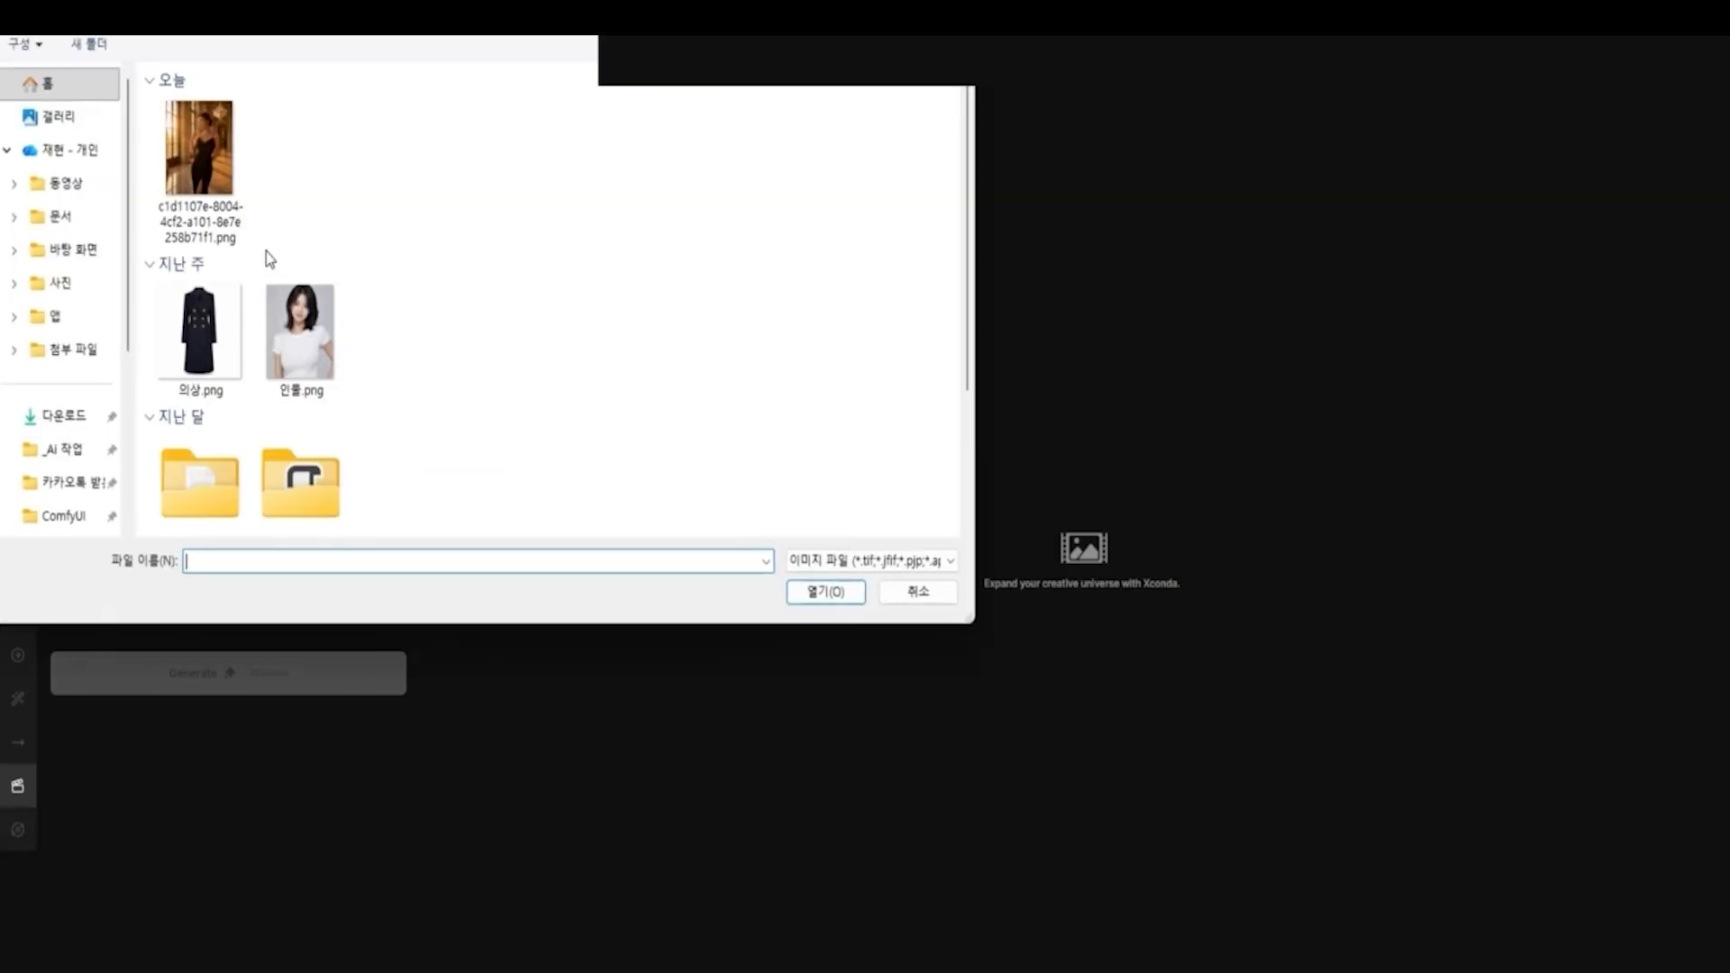
left_click(213, 186)
double_click(212, 186)
scroll(174, 586, "down", 2)
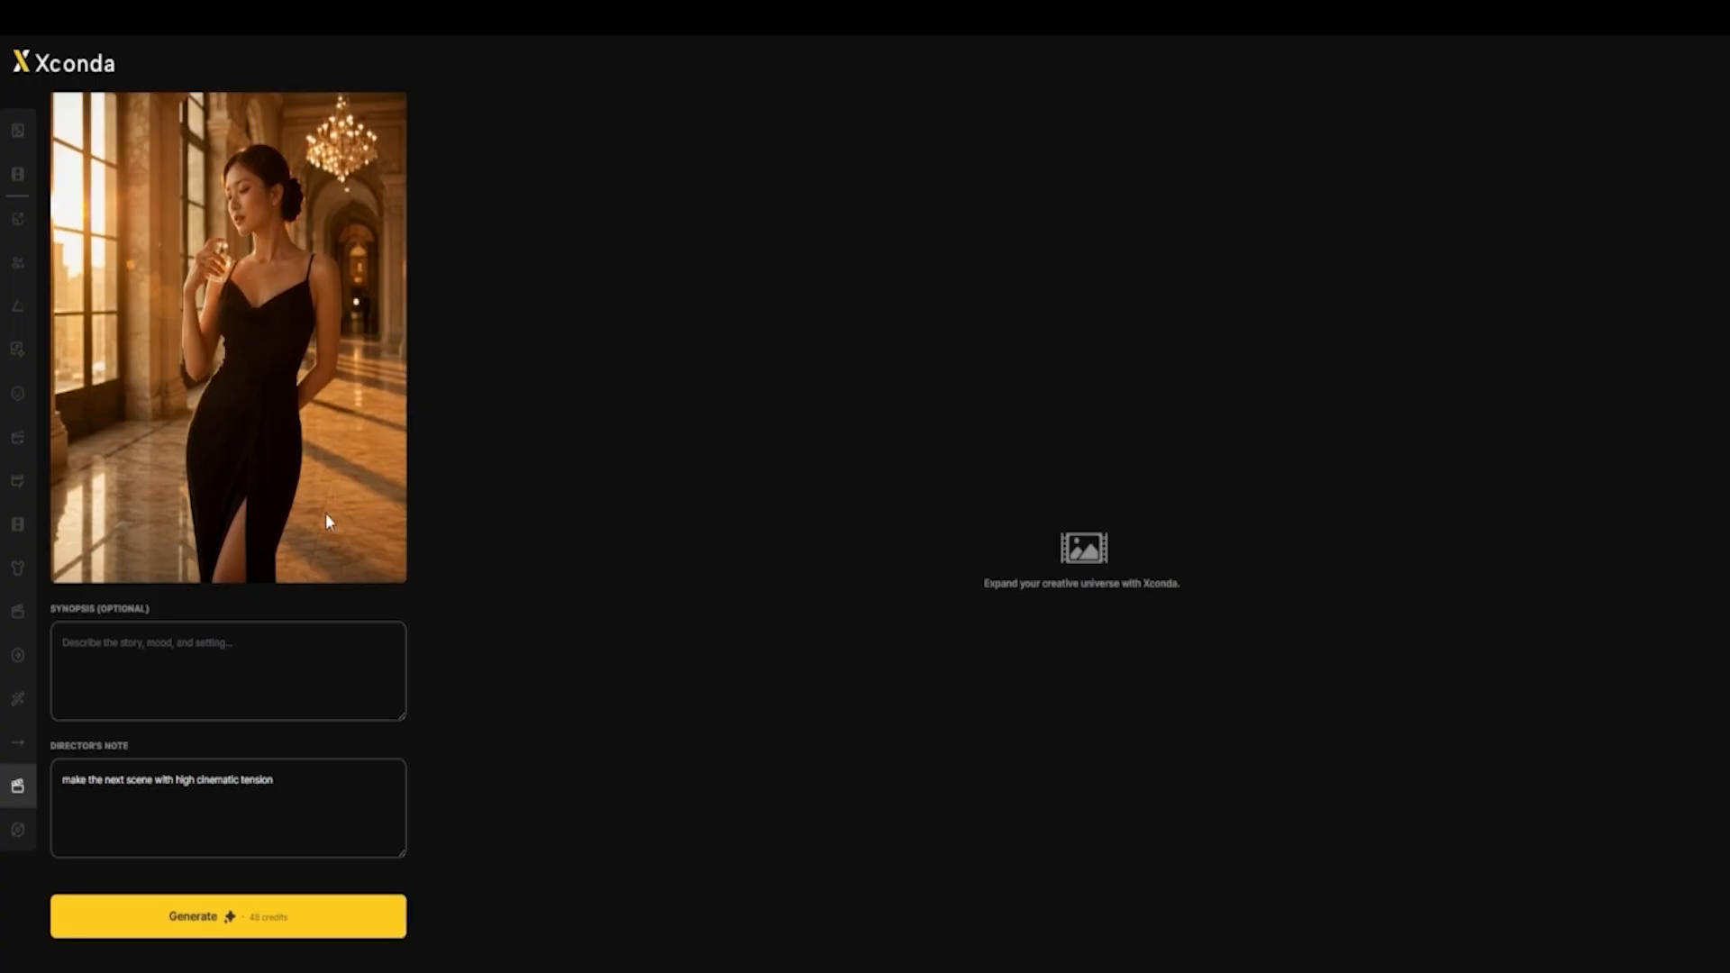
Step: Enter a synopsis for a luxury perfume commercial: a woman in a black evening dress walking through a grand marble hallway at golden hour
left_click(206, 645)
left_click(218, 663)
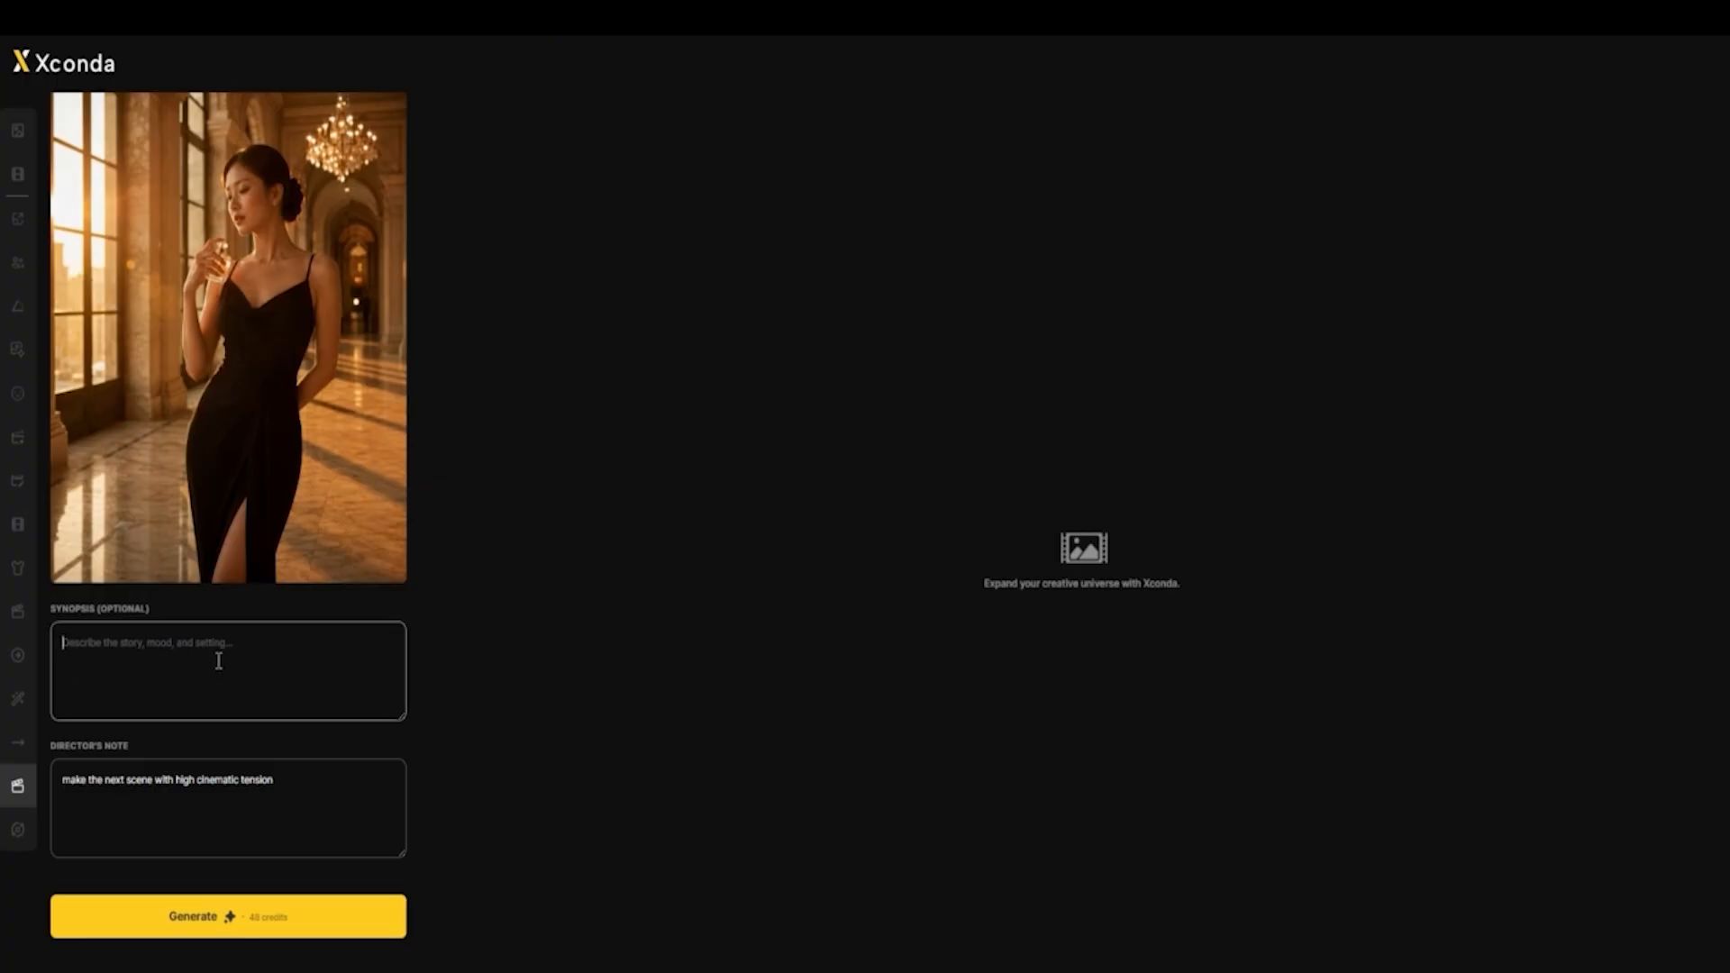
type("A luxury perfume commercial. A woman in a black evening dress walks through a grand marble hallway at golden hour. She pauses by a tall window, picks up a crystal perfume bottle from a velvet pedestal, and holds it close to her face. Cinematic, warm golden light, shallow depth of field, slow and elegant movement.")
scroll(201, 699, "down", 1)
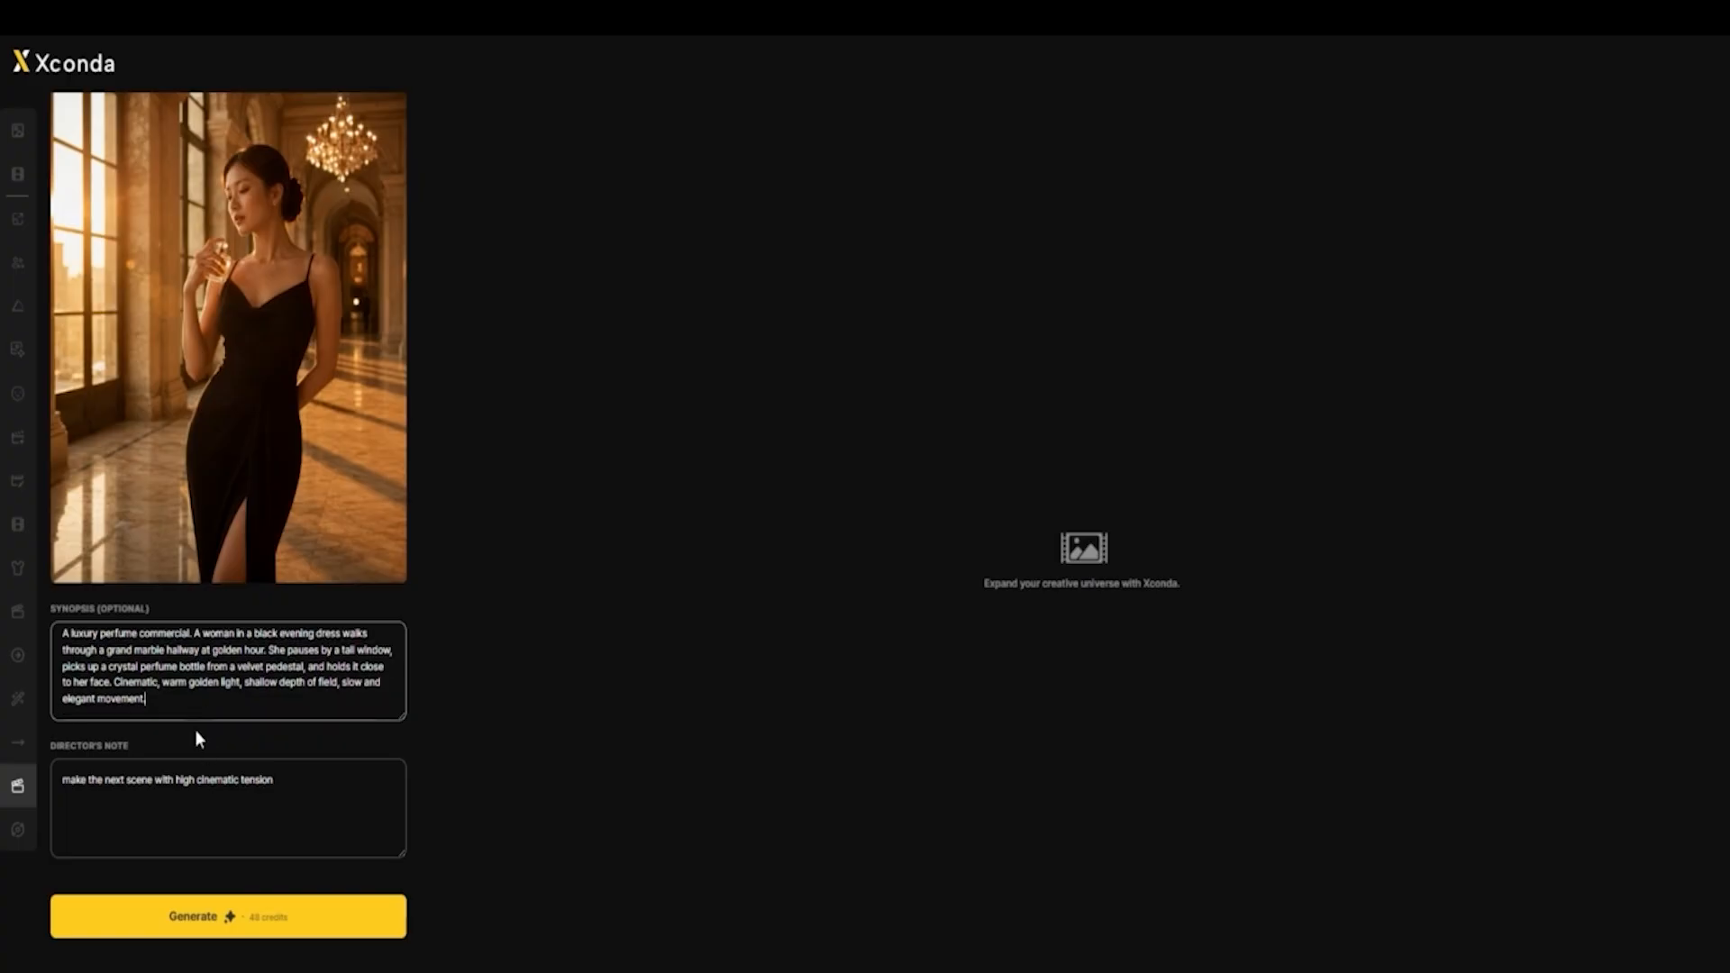
Step: Replace the director's note with wide-to-close-up progression, dramatic lighting shifts, consistent warm amber grading, and an extreme perfume bottle close-up ending
left_click(180, 799)
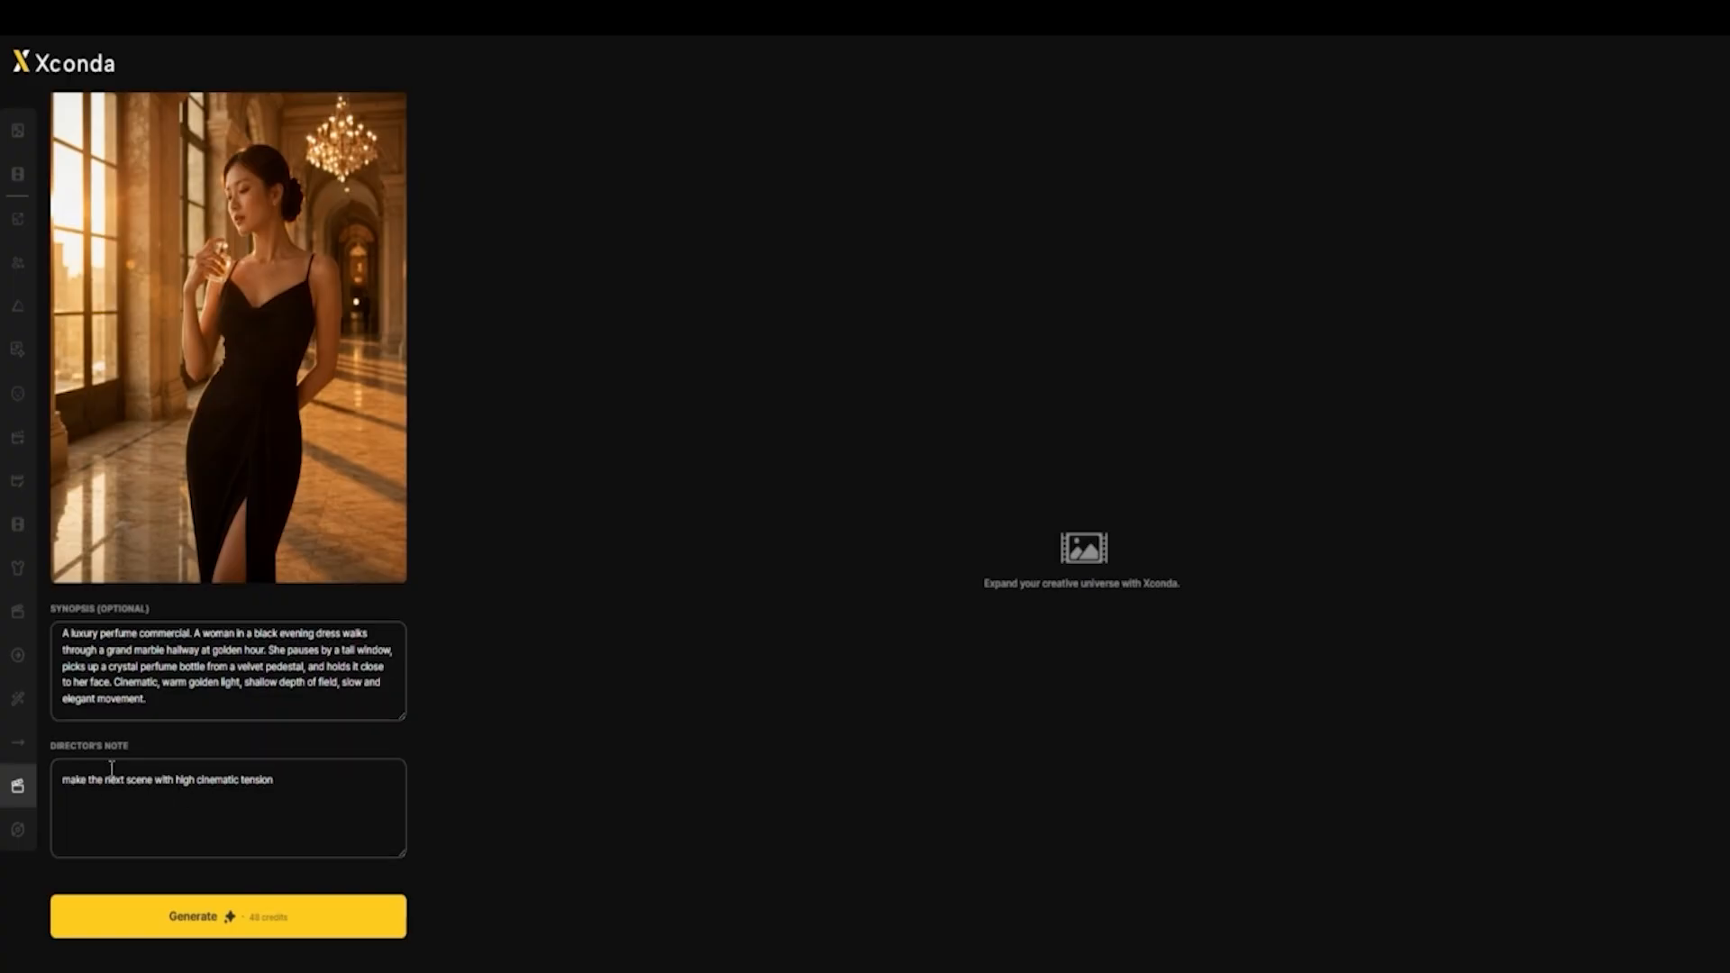
left_click_drag(336, 788, 37, 786)
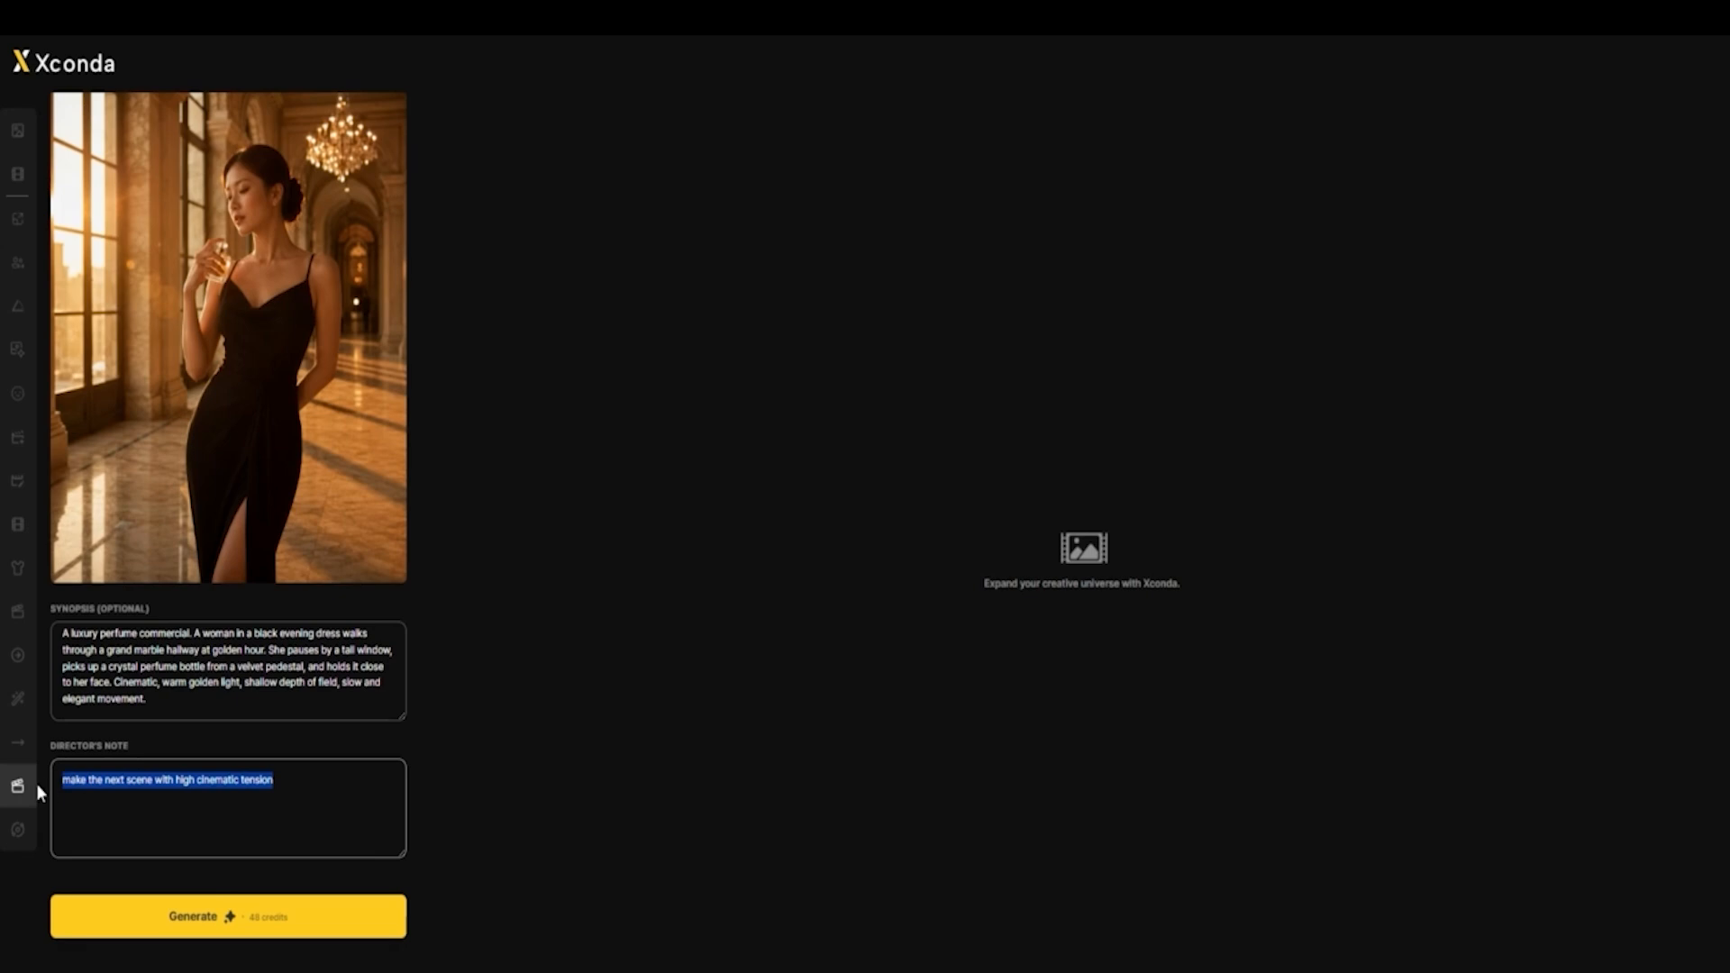
left_click(325, 785)
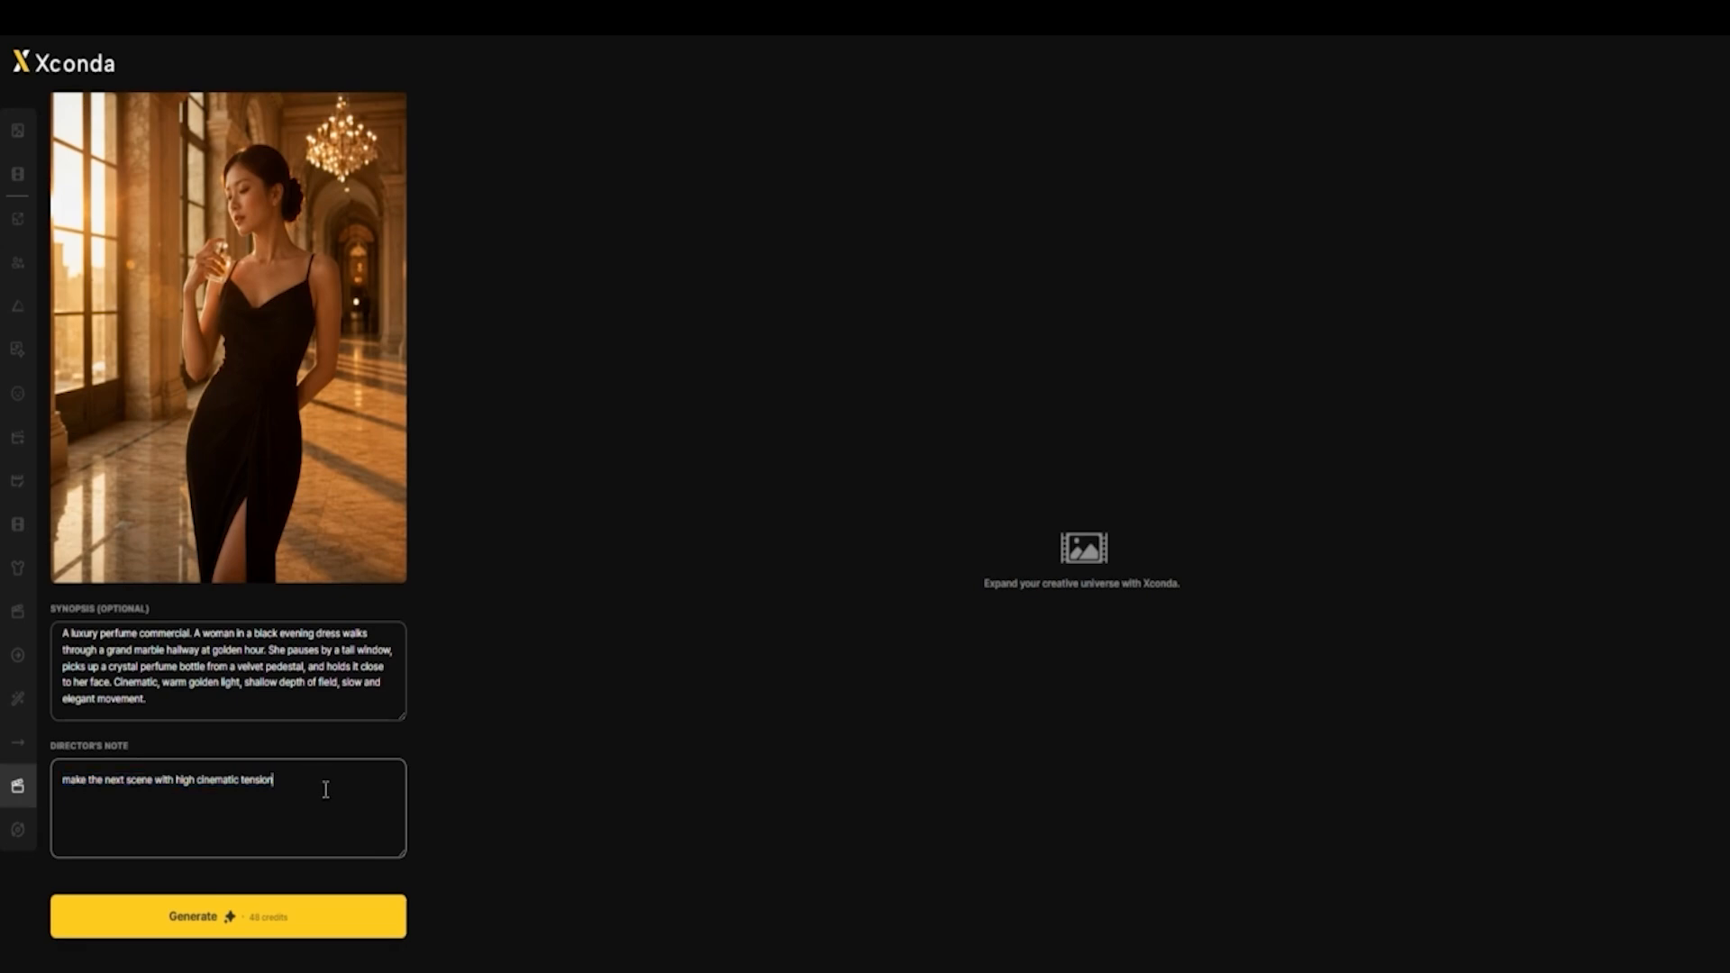
triple_click(327, 790)
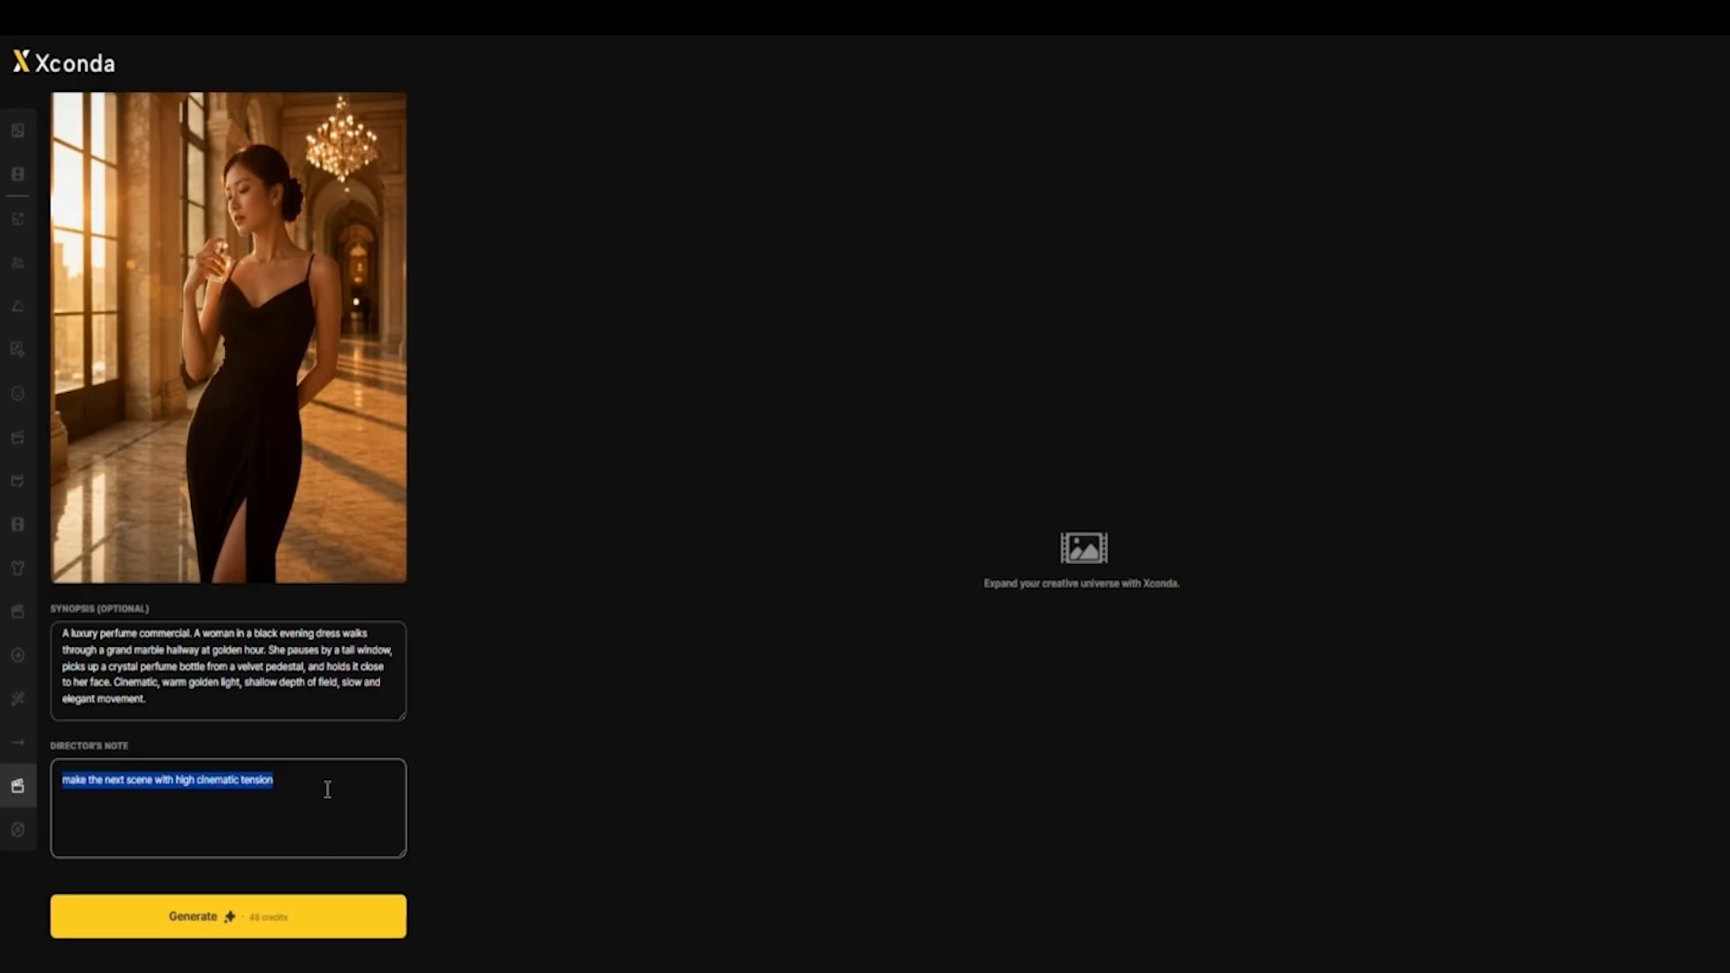
type("Each scene should progress from wide establishing shot to intimate close-up. Emphasize dramatic lighting shifts between scenes. Maintain consistent warm amber color grading throughout. Final scene ends with an extreme close-up of the perfume bottle reflecting light.")
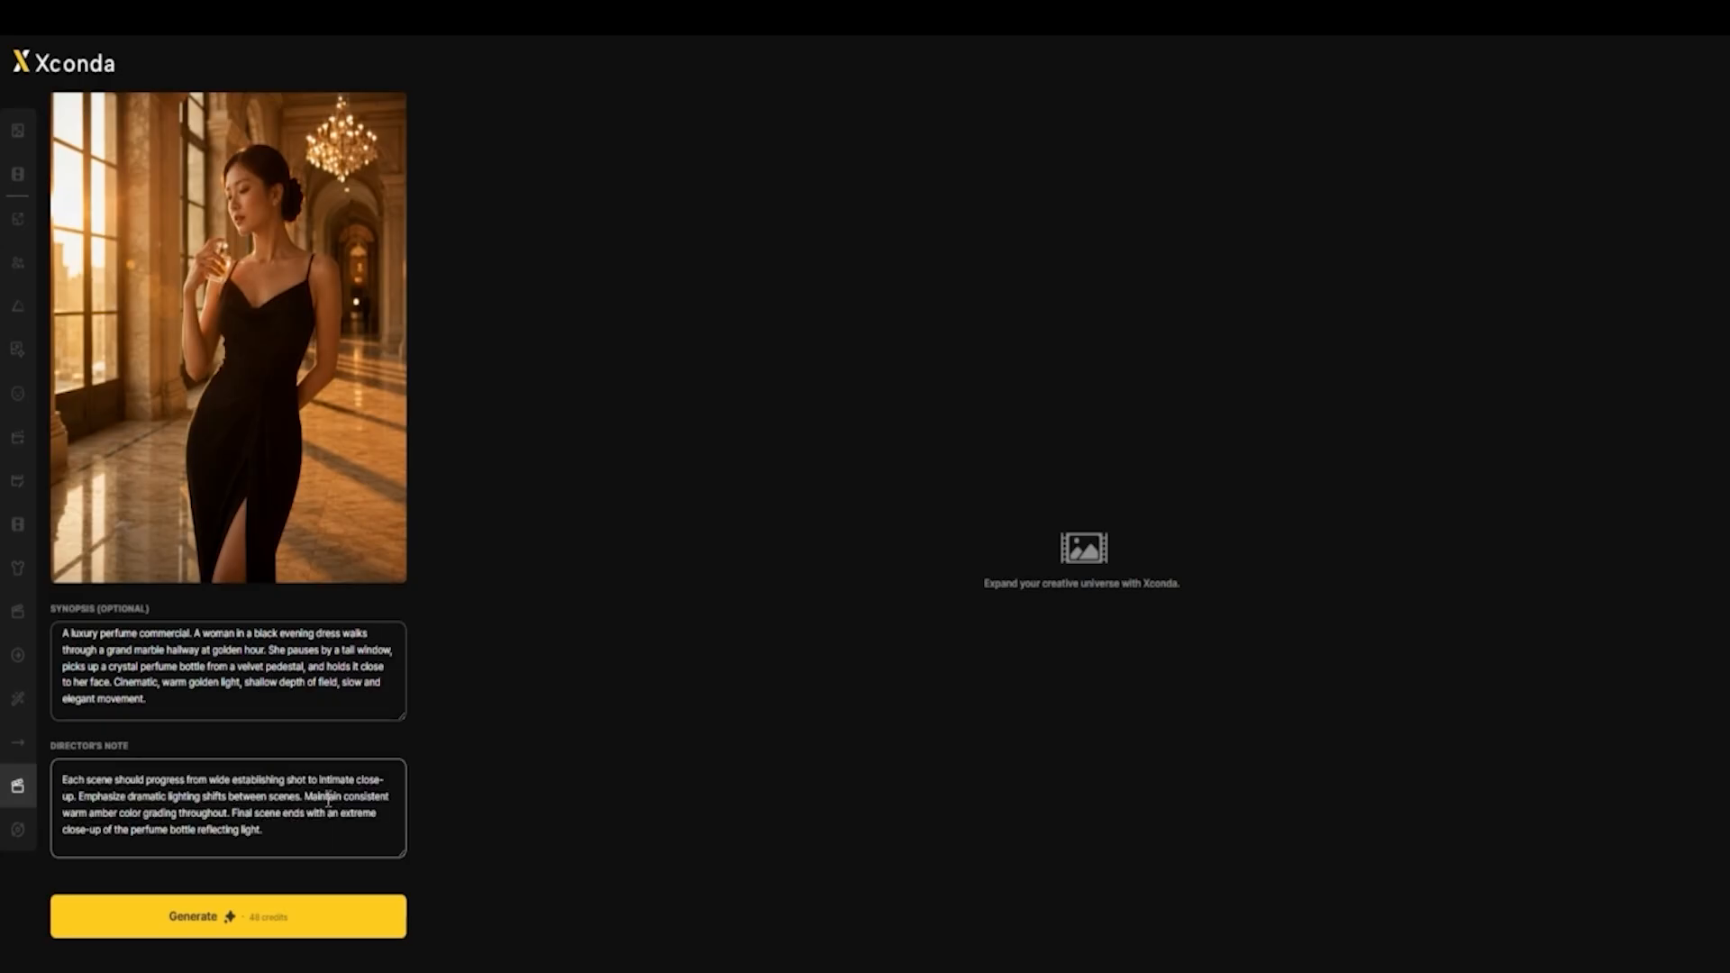
Step: Generate the Director's Sequence scenes and download all of them, confirming both requests
left_click(326, 917)
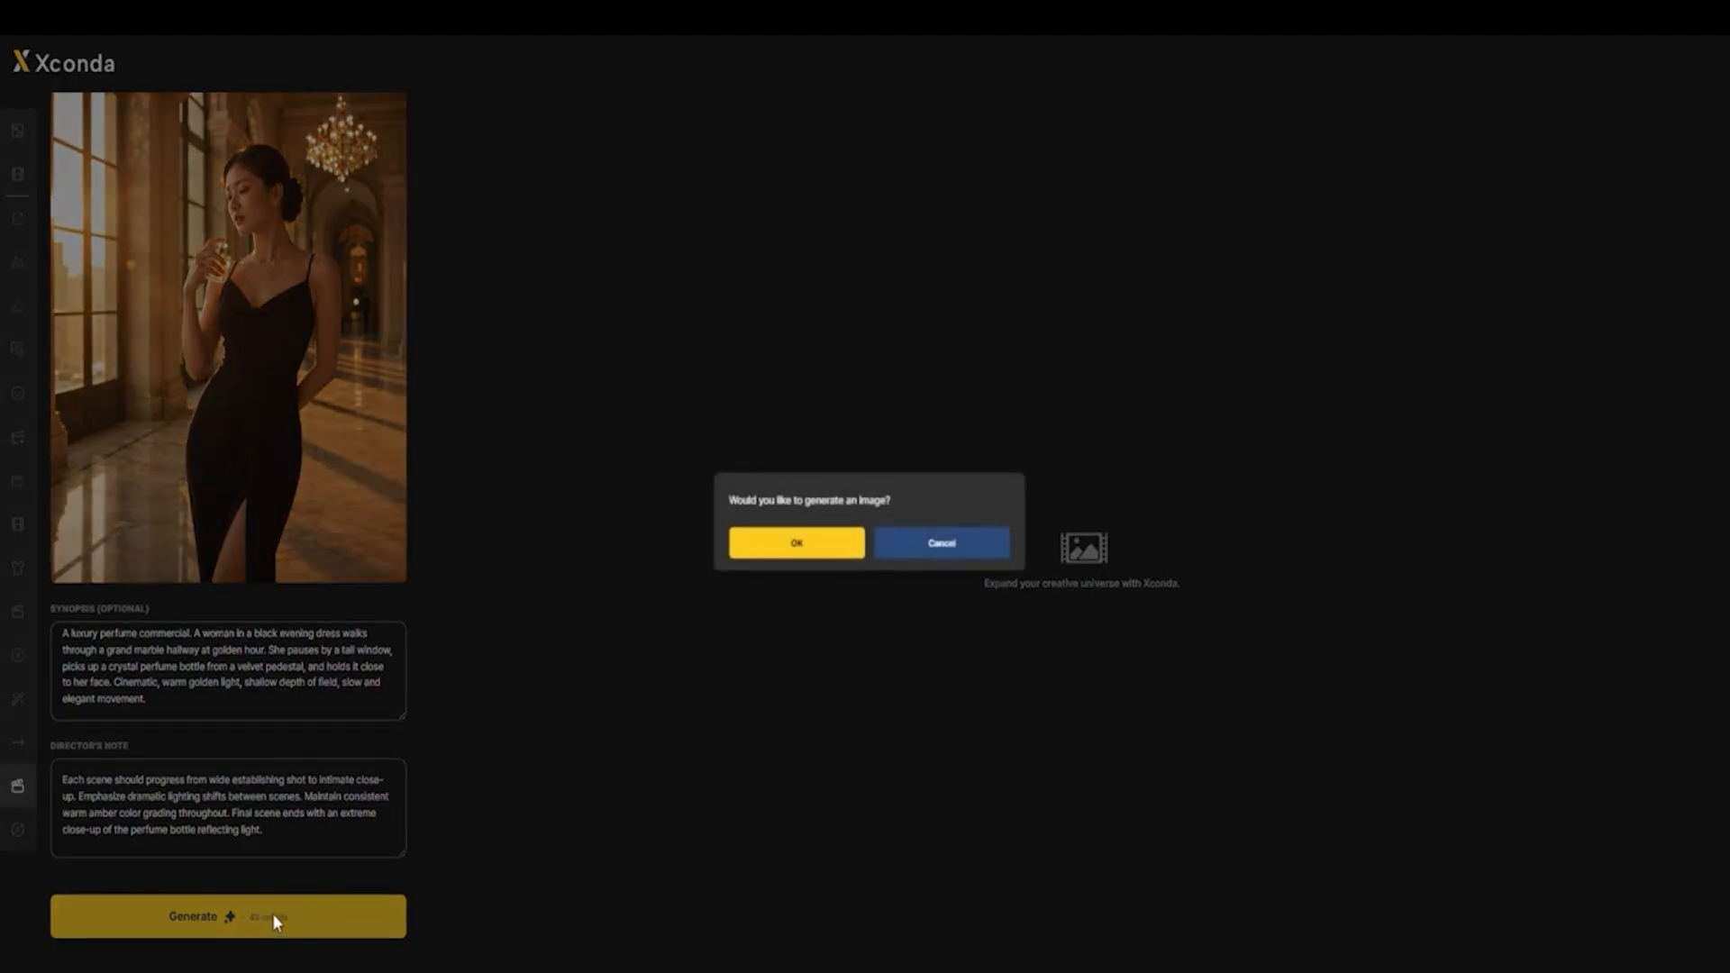
left_click(824, 564)
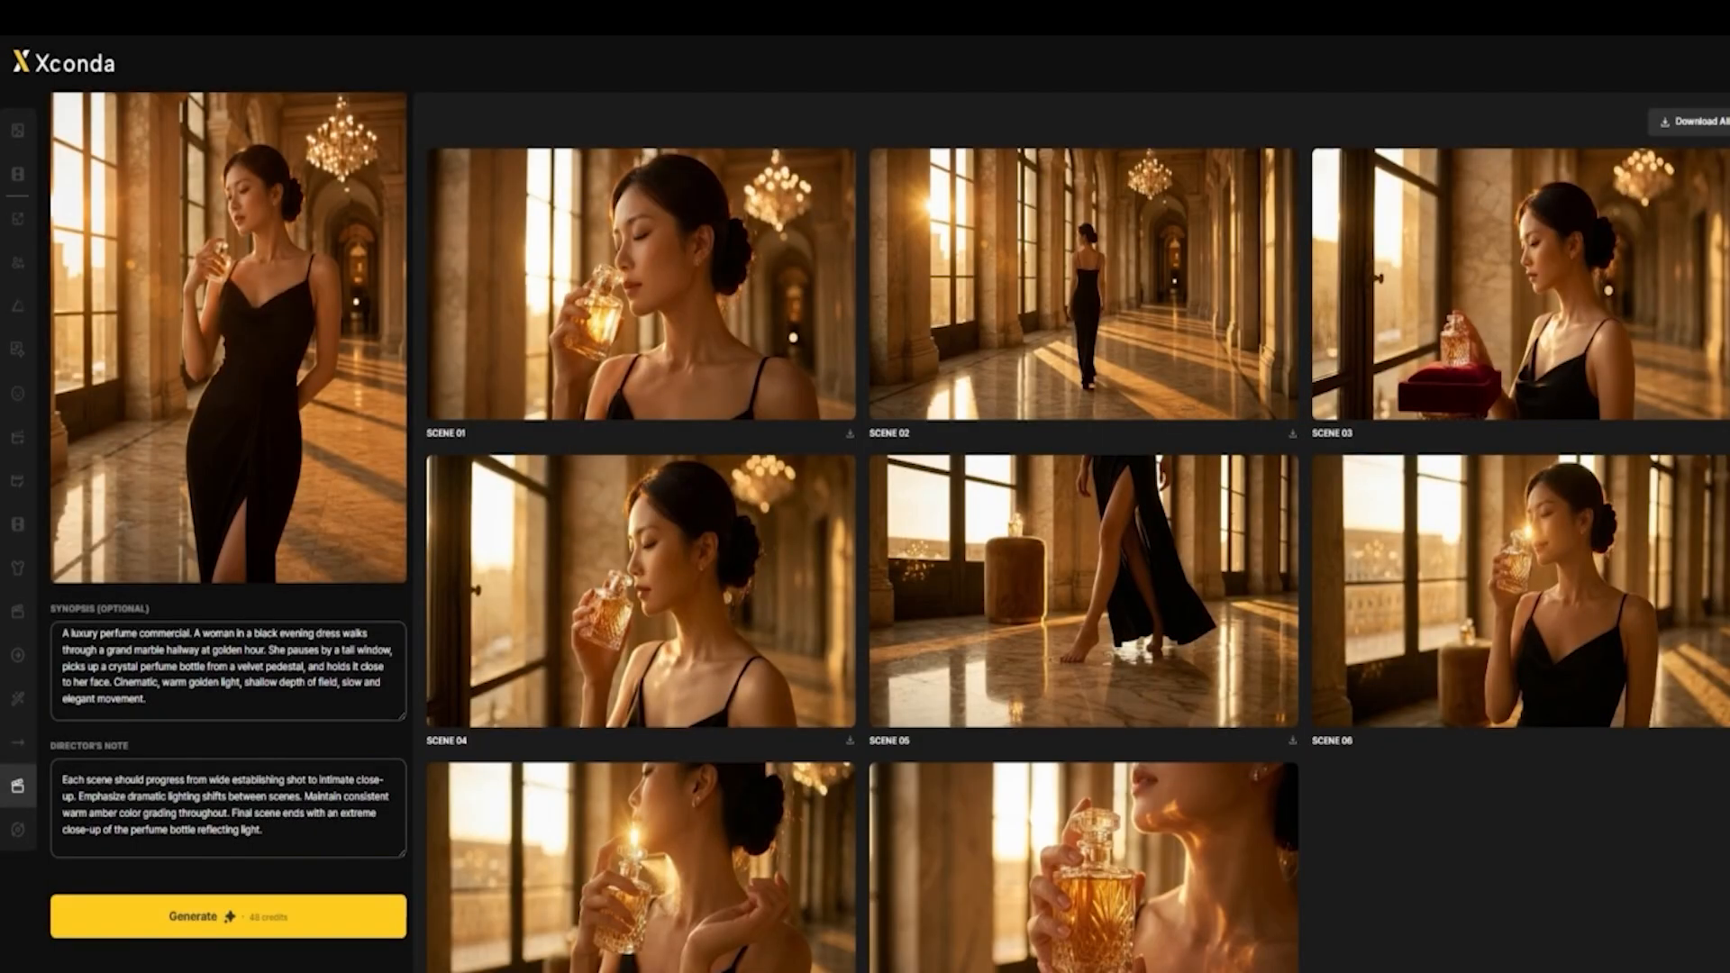
left_click(1710, 129)
left_click(776, 546)
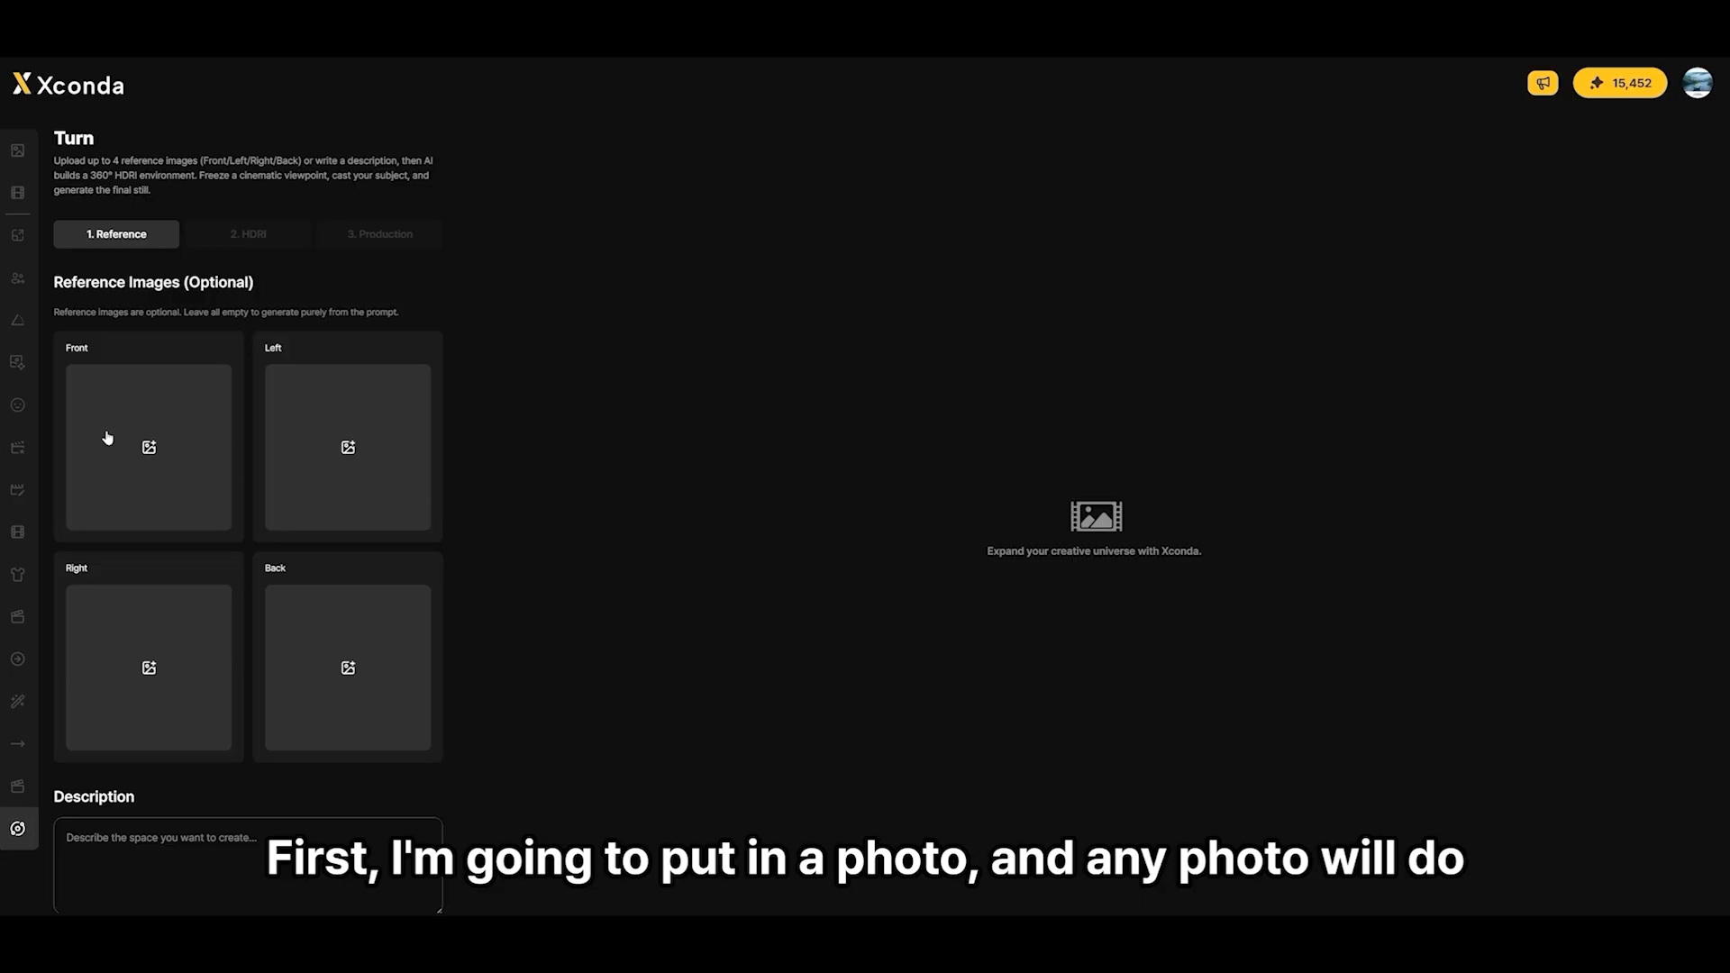
Step: Generate the Turn 3D environment from a living-room photo as the Front reference and the description "아파트에 소규모 개인 음악 작업공간이 있다"
left_click(103, 434)
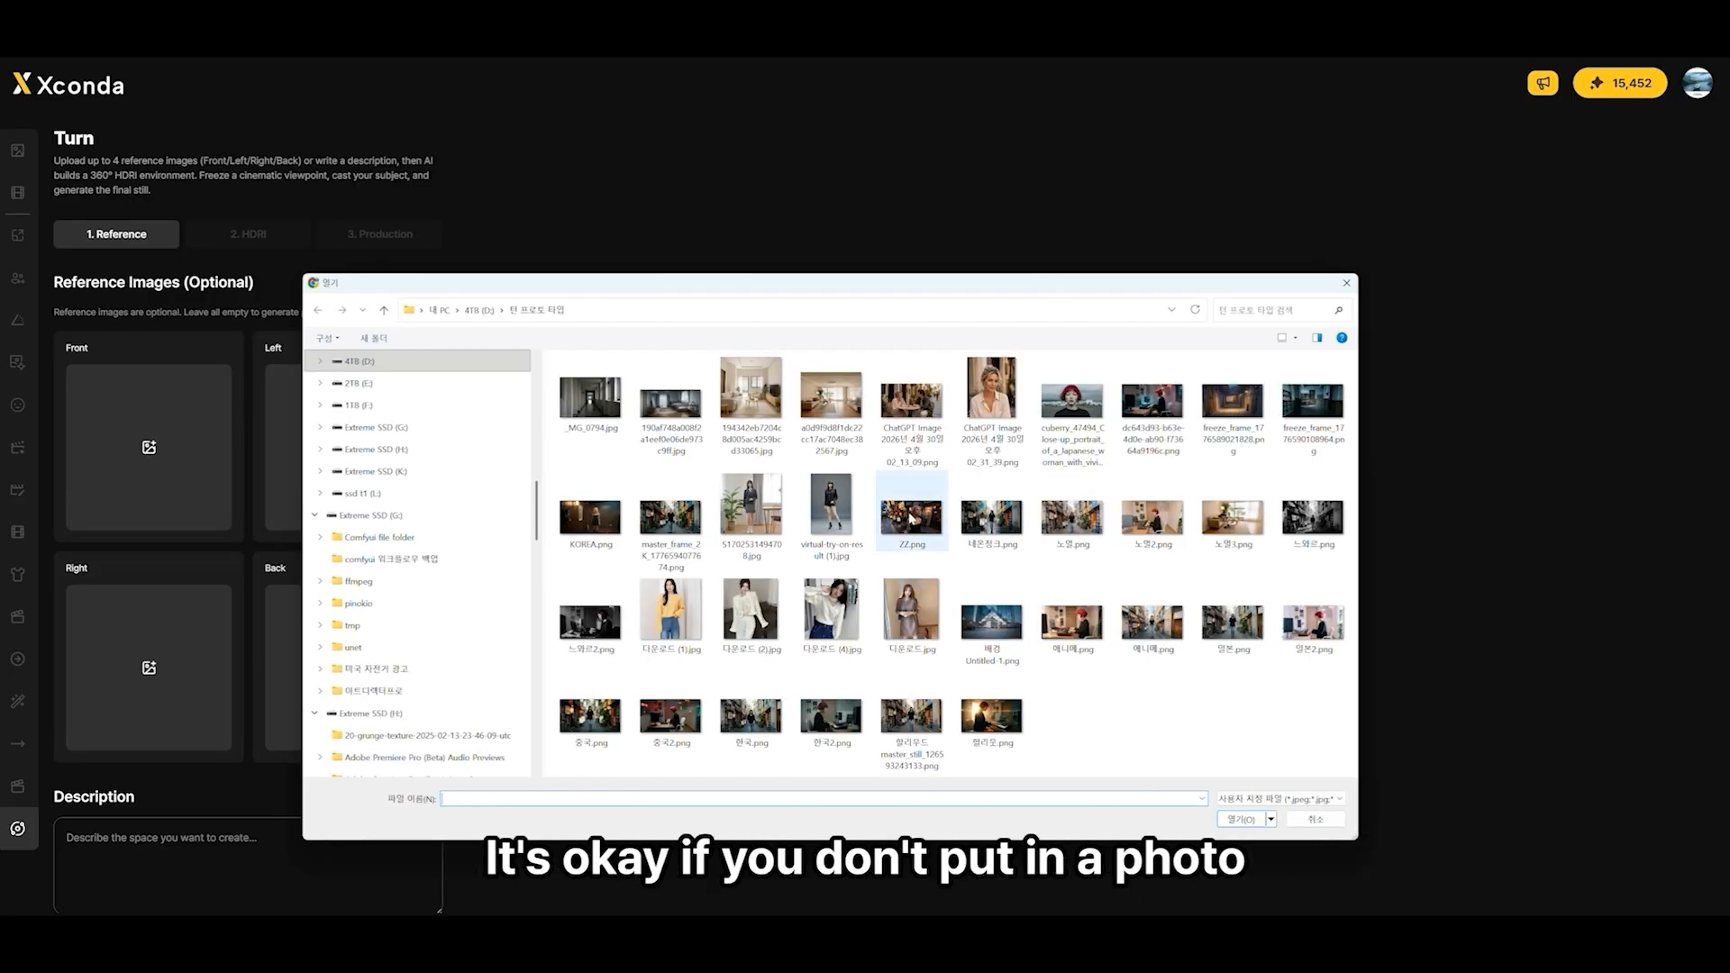
double_click(830, 410)
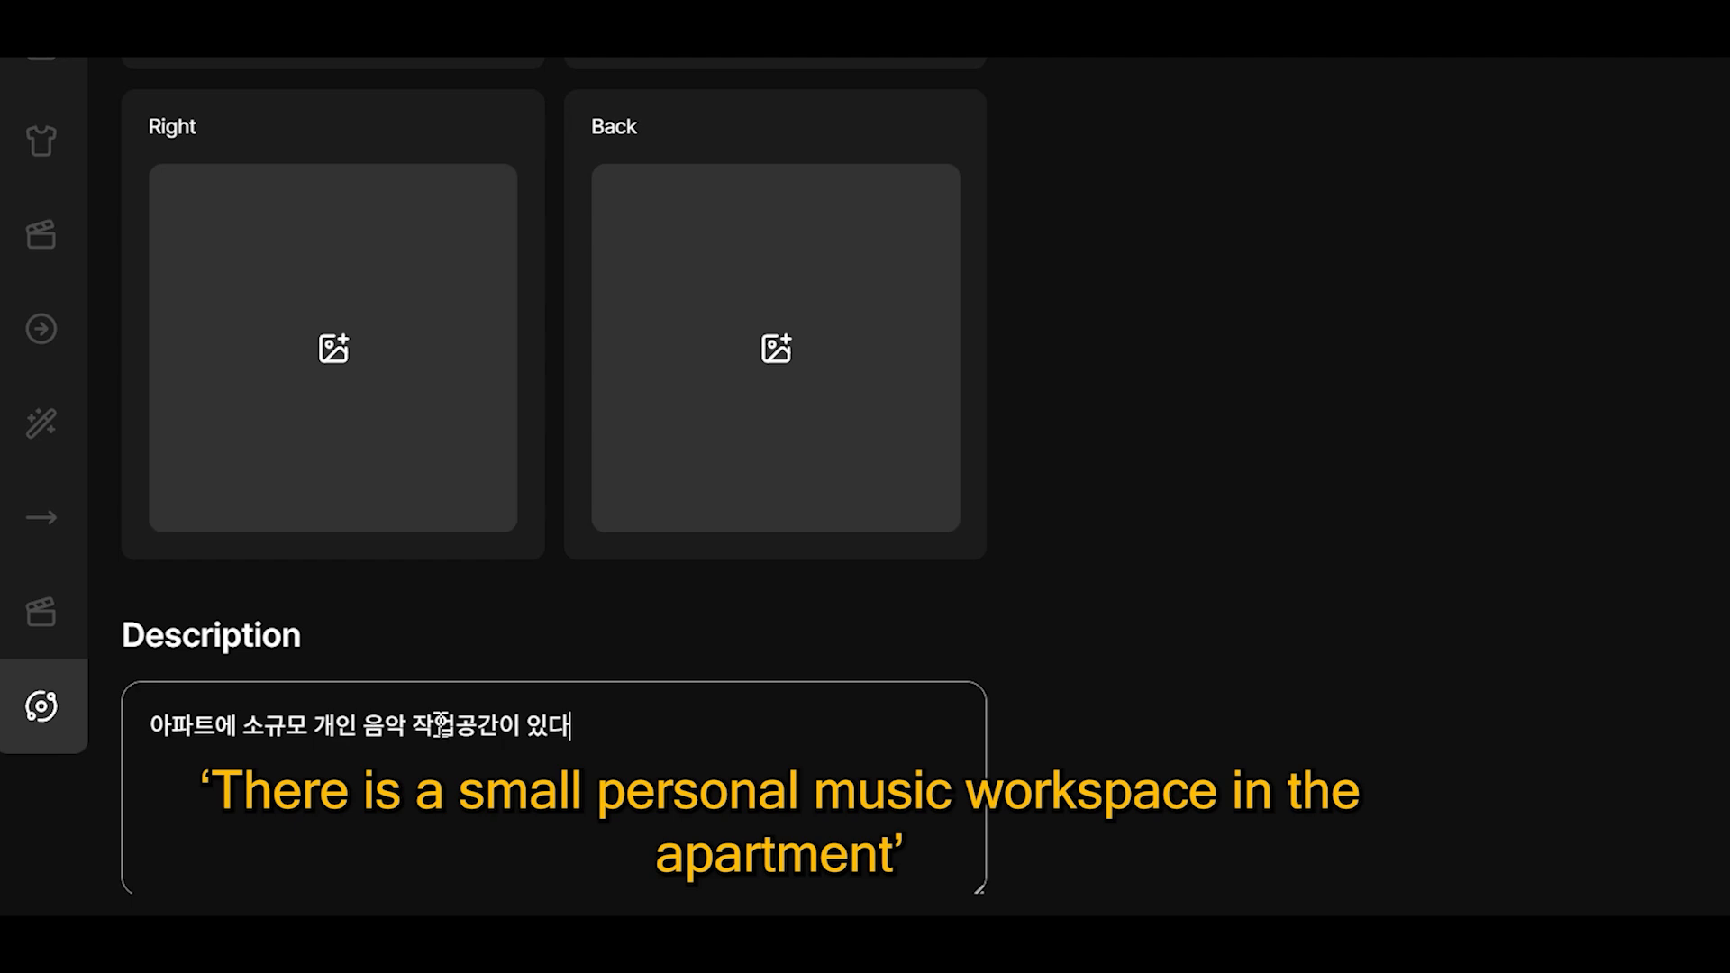
scroll(927, 745, "down", 2)
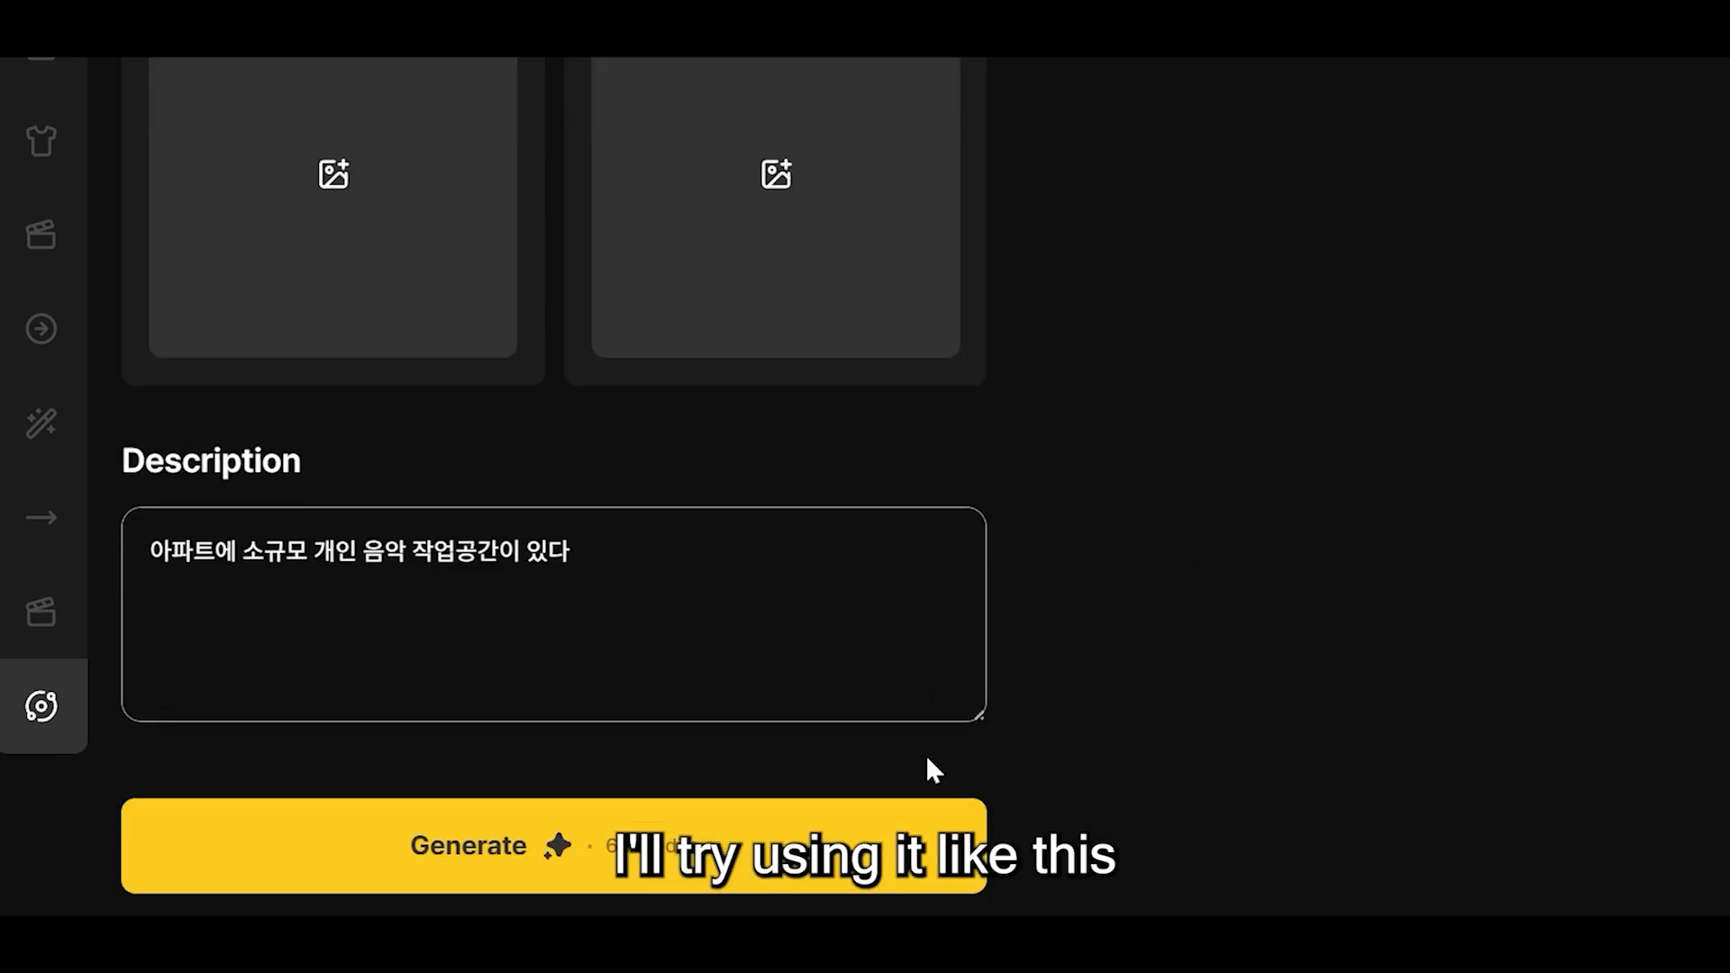
left_click(897, 833)
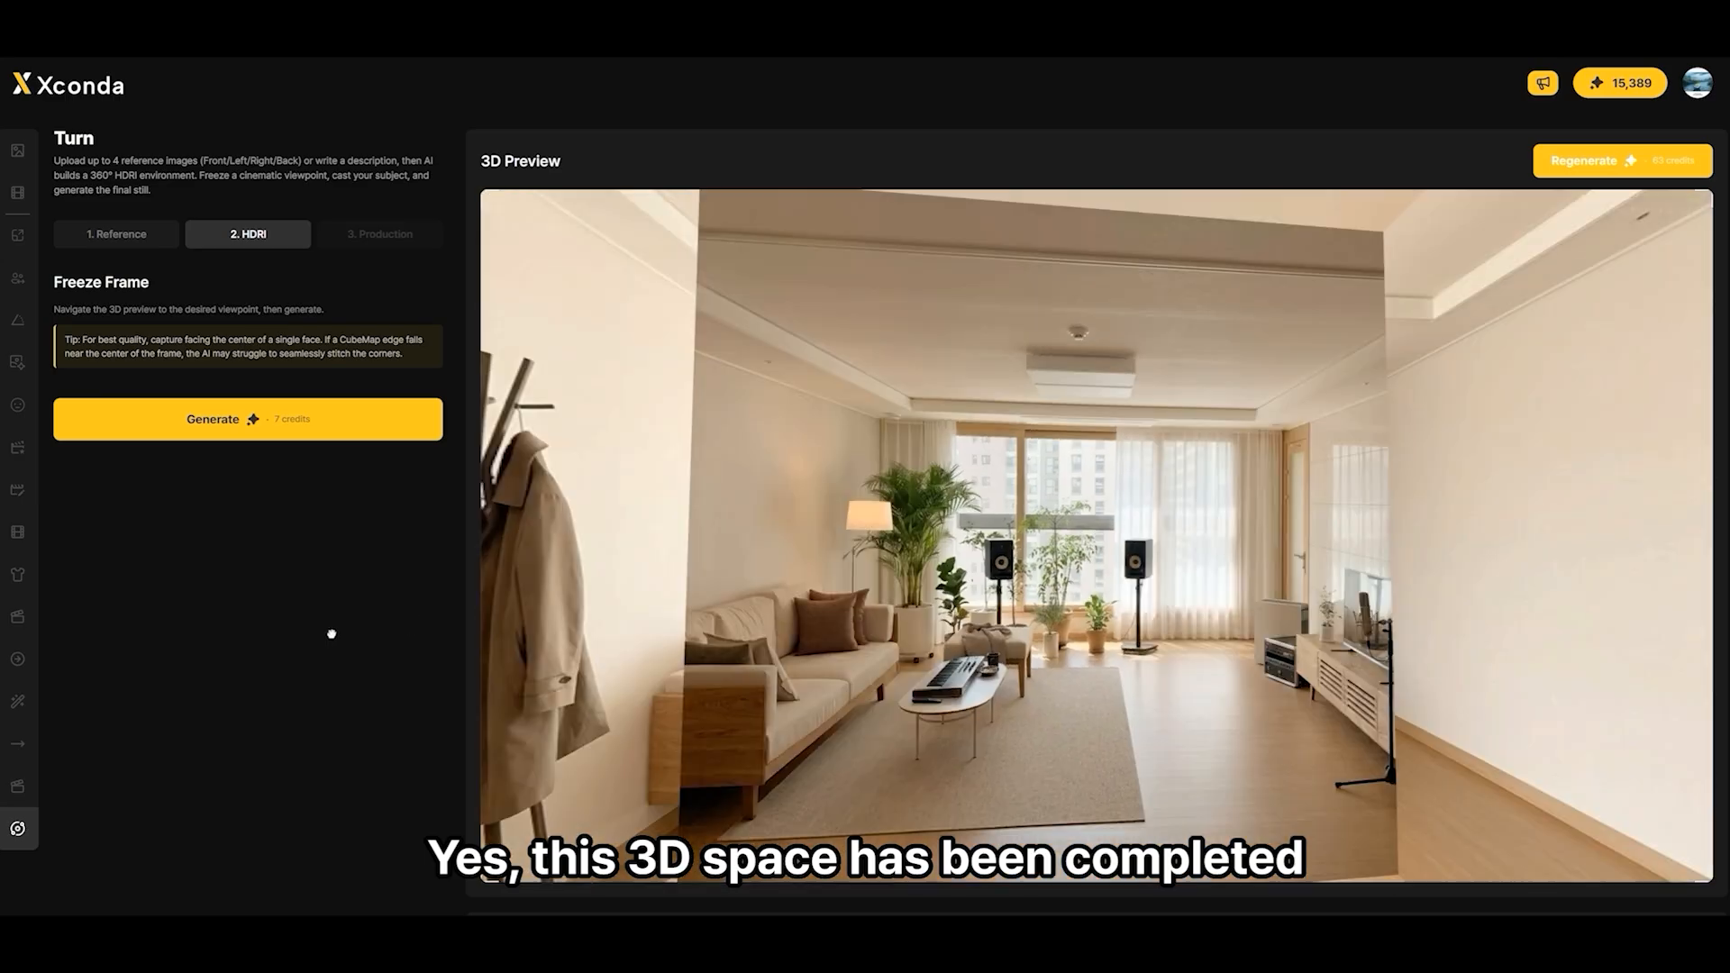
Step: Frame the 3D living-room preview on the sofa, keyboard table and coat rack, and generate a freeze frame from that viewpoint
left_click_drag(332, 633, 278, 638)
left_click_drag(828, 638, 541, 617)
left_click_drag(1126, 654, 776, 664)
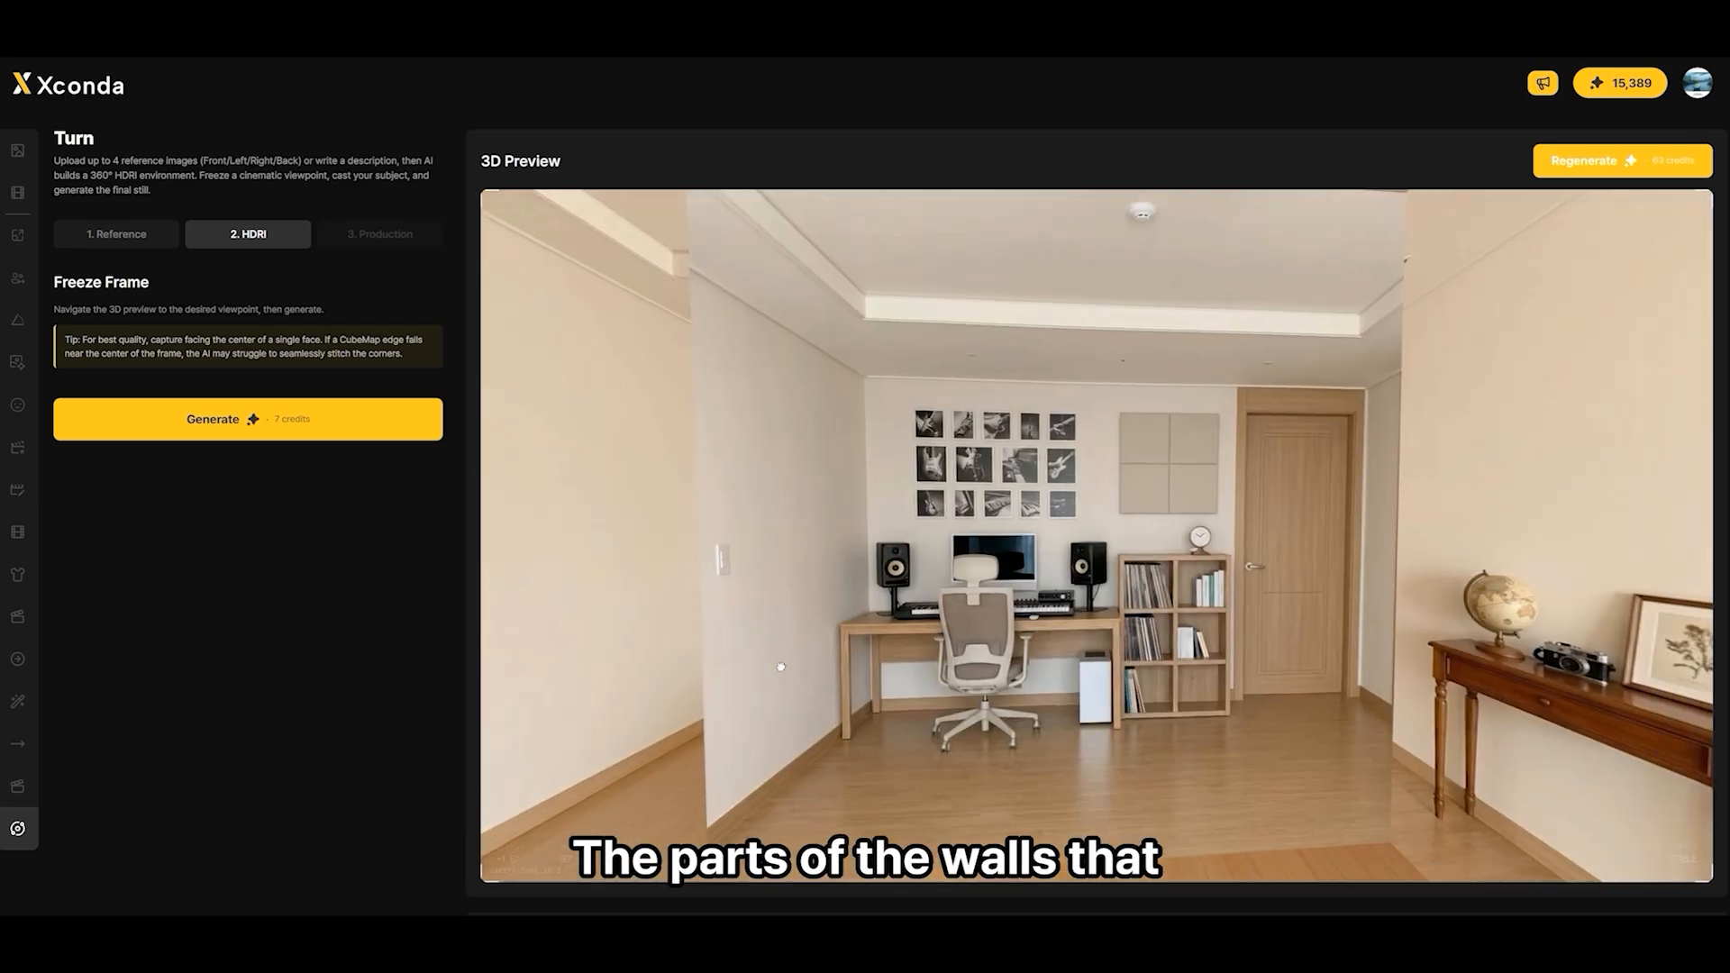
left_click_drag(1272, 657, 1441, 641)
left_click_drag(1017, 628, 1478, 622)
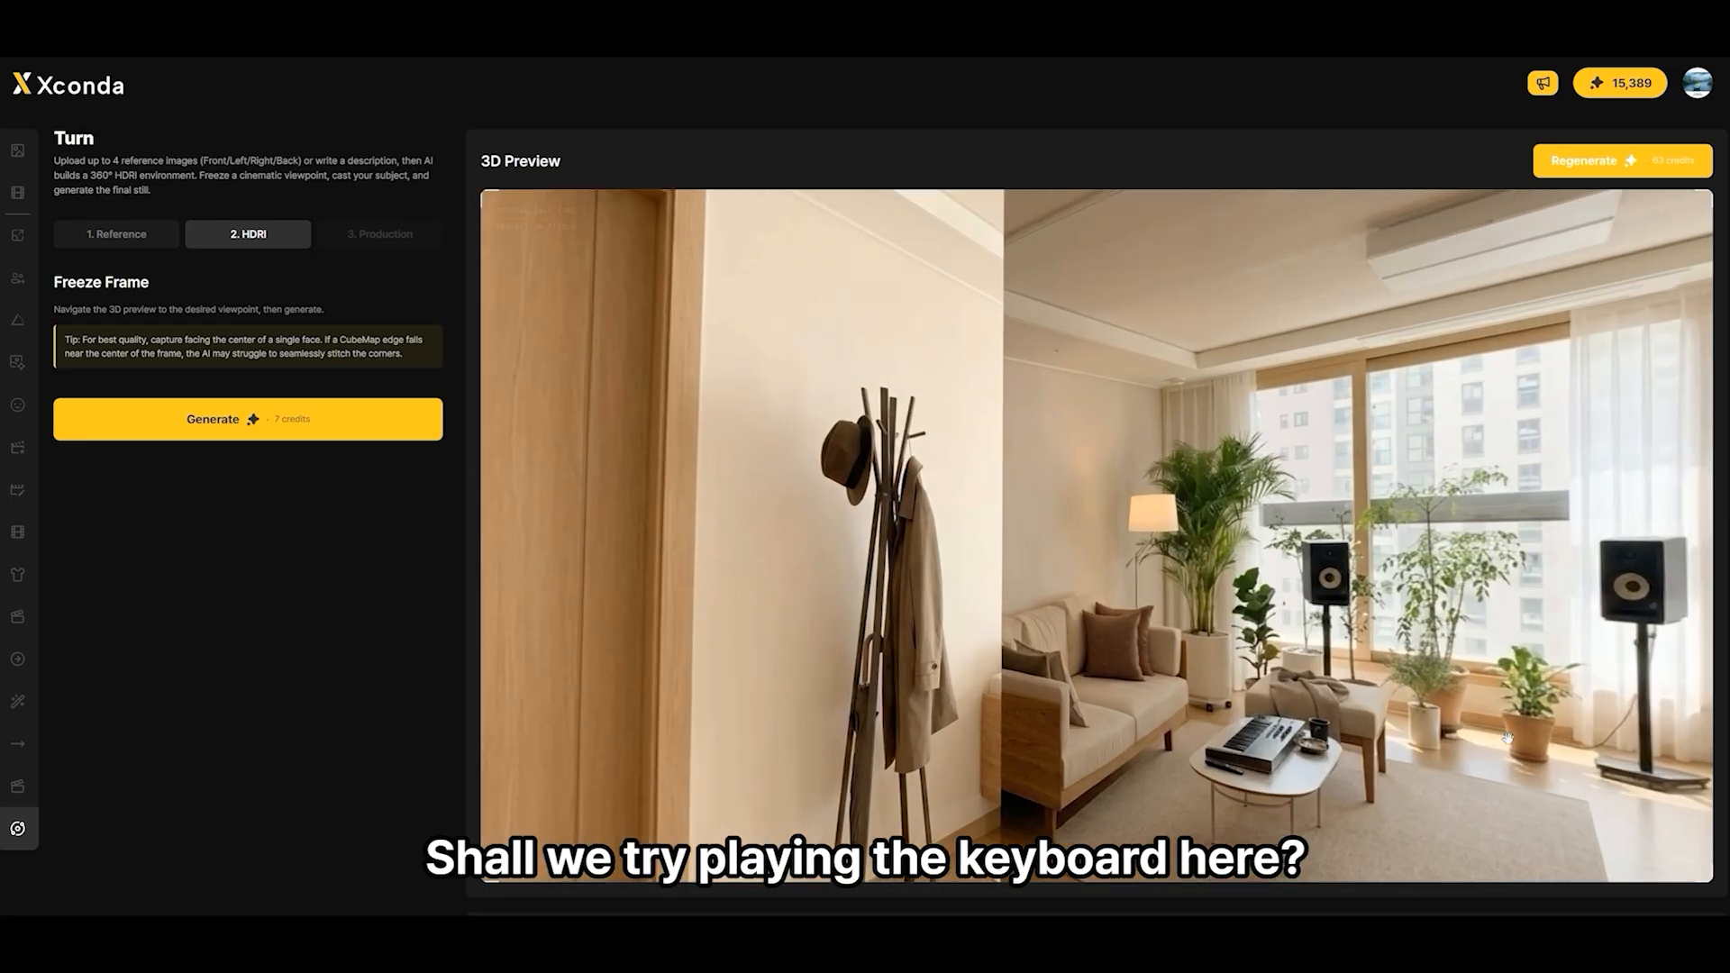
left_click_drag(1410, 649, 1261, 666)
scroll(1260, 666, "up", 2)
left_click_drag(1137, 725, 1182, 752)
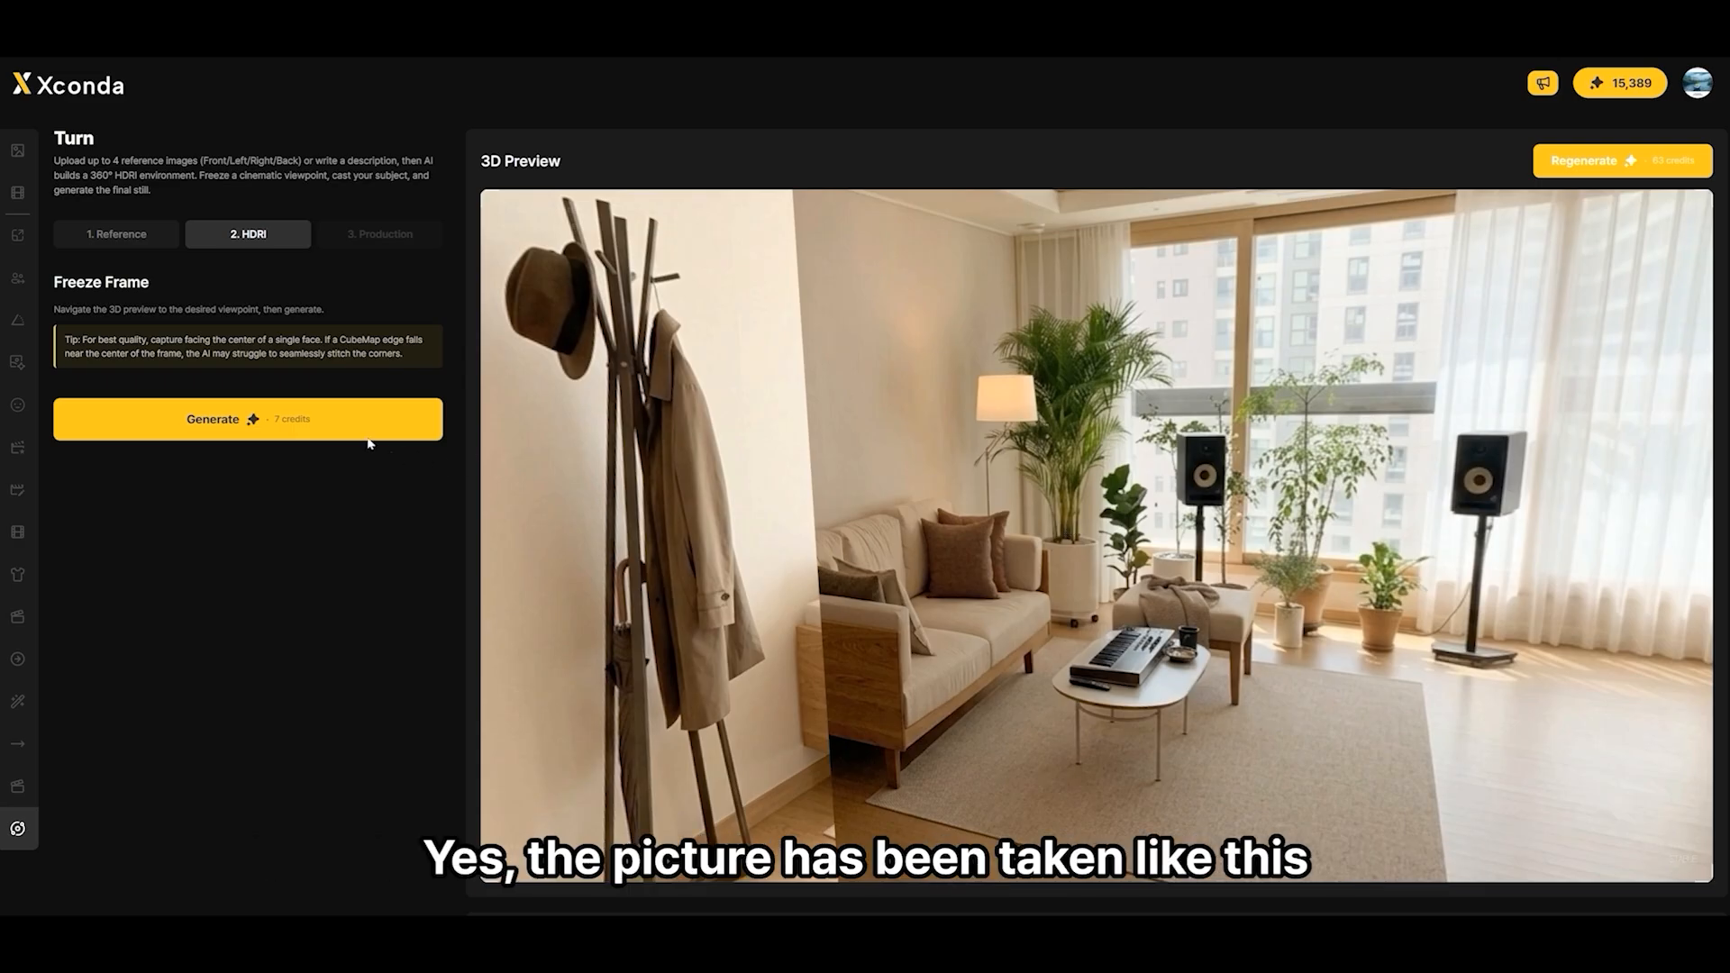
left_click(323, 430)
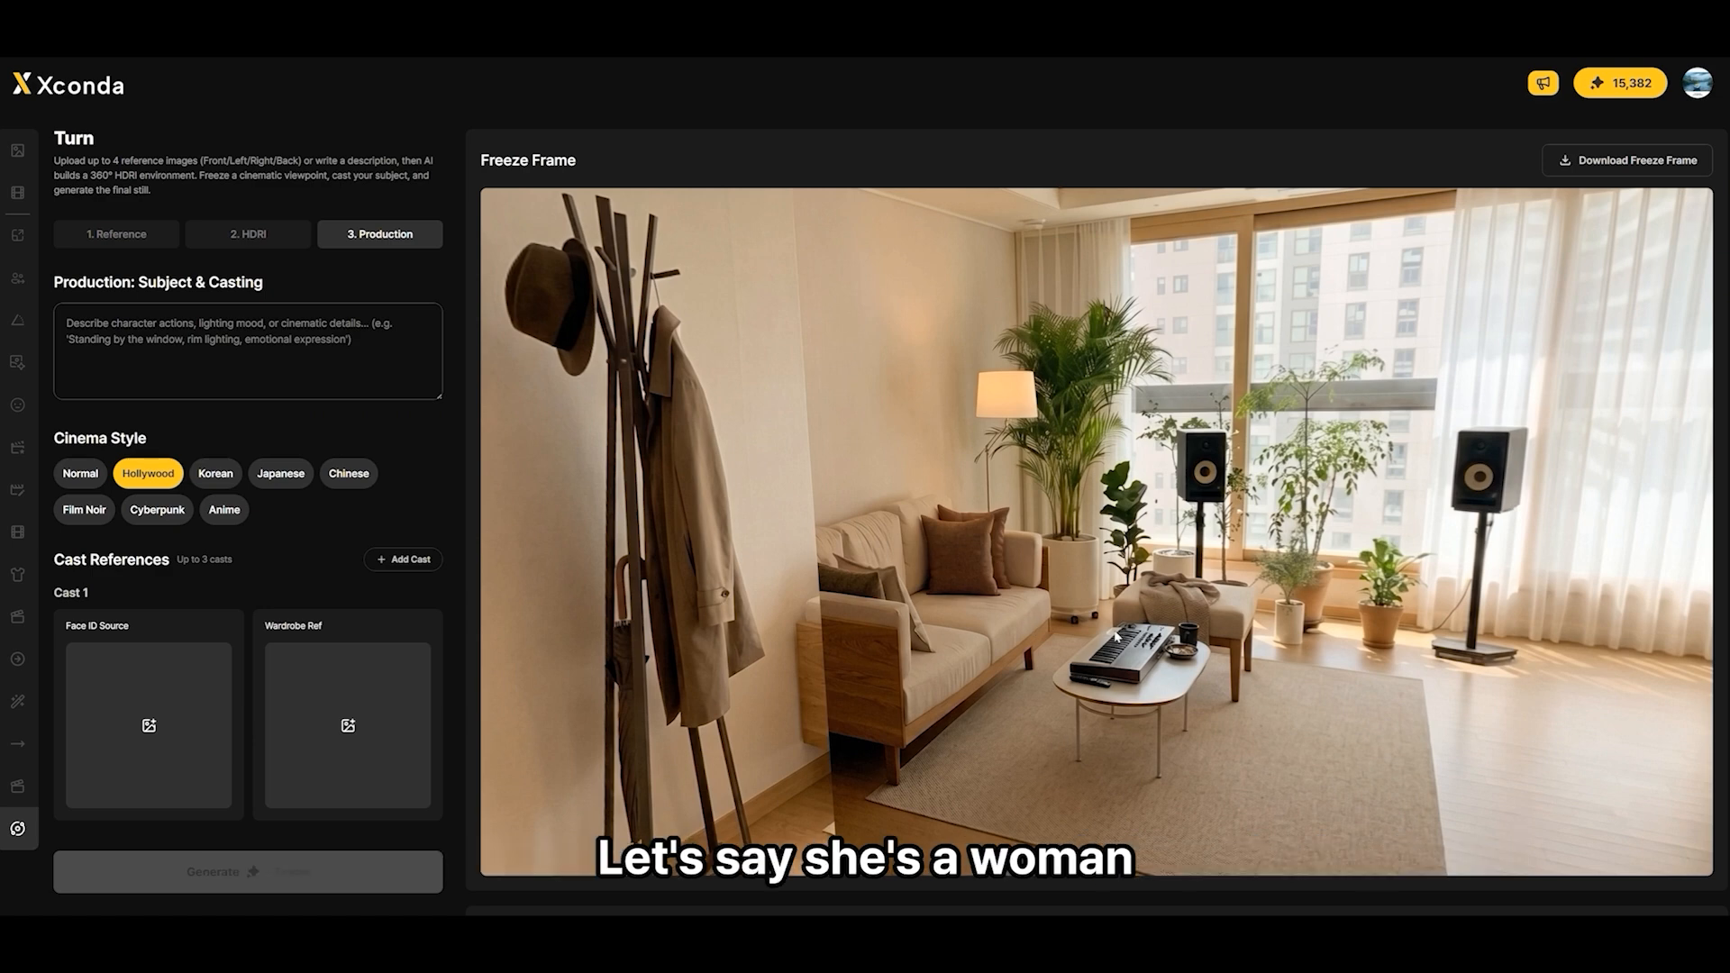
Step: Enter "소파에 앉아서 건반을 연주하는 여성" as the production subject description
left_click(162, 355)
type("소파에 앉")
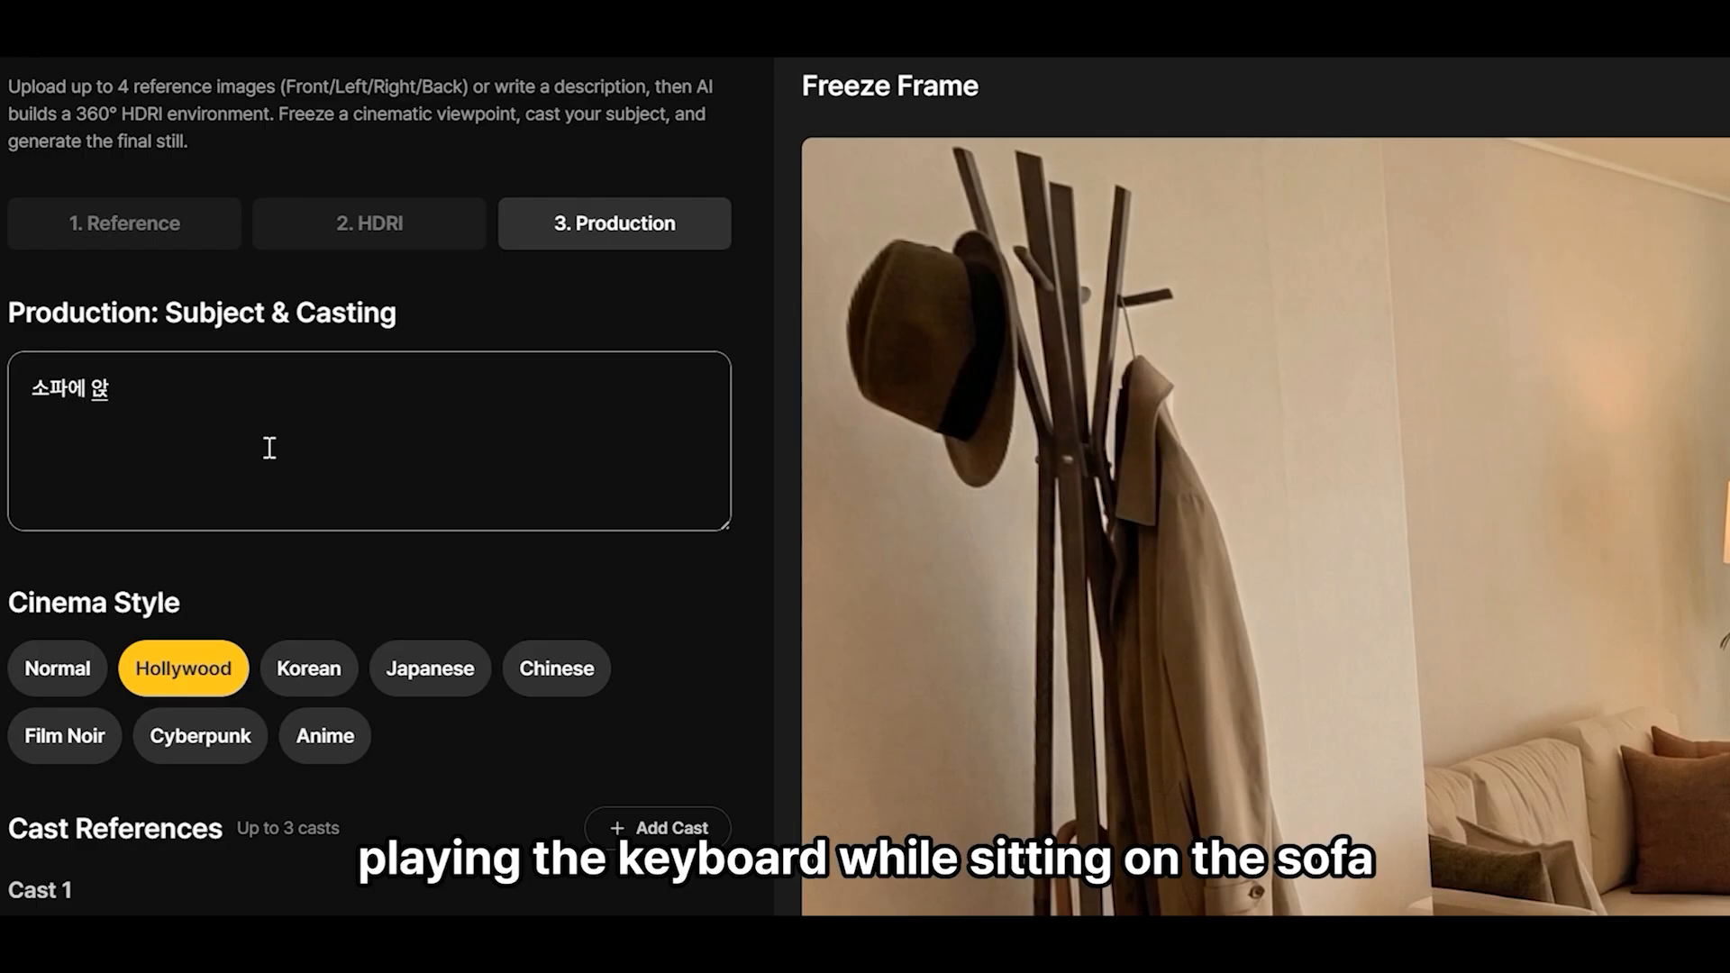
type("아서 건반을 연주하는 여")
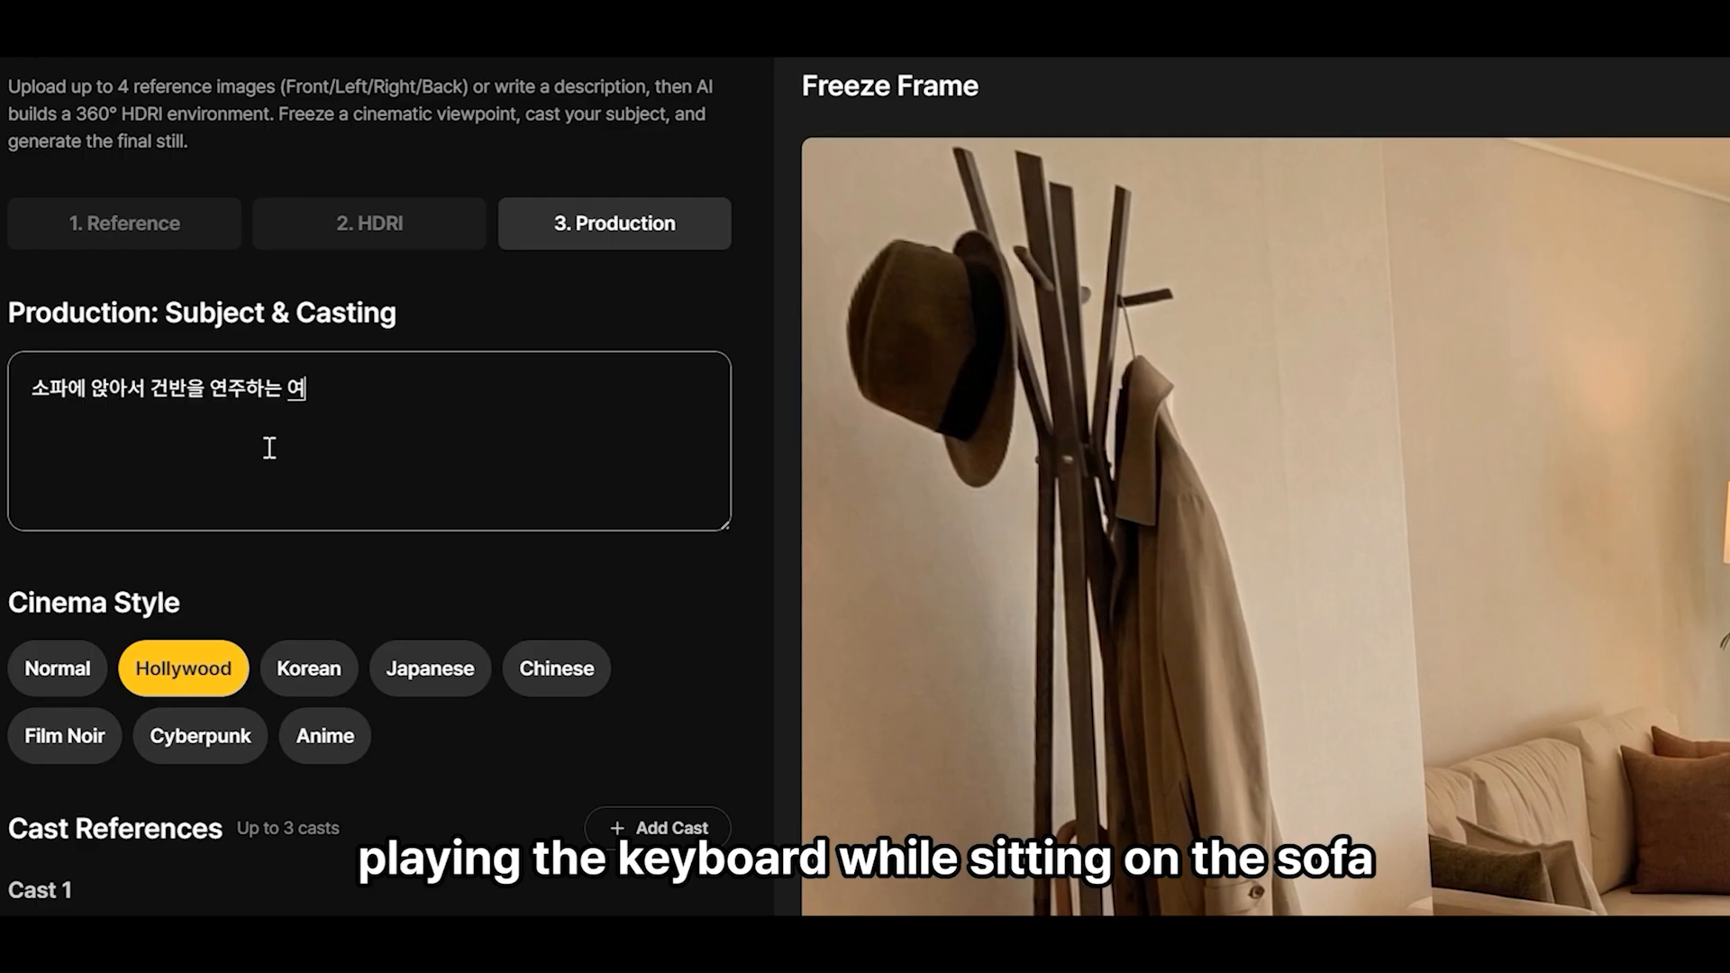
type("성")
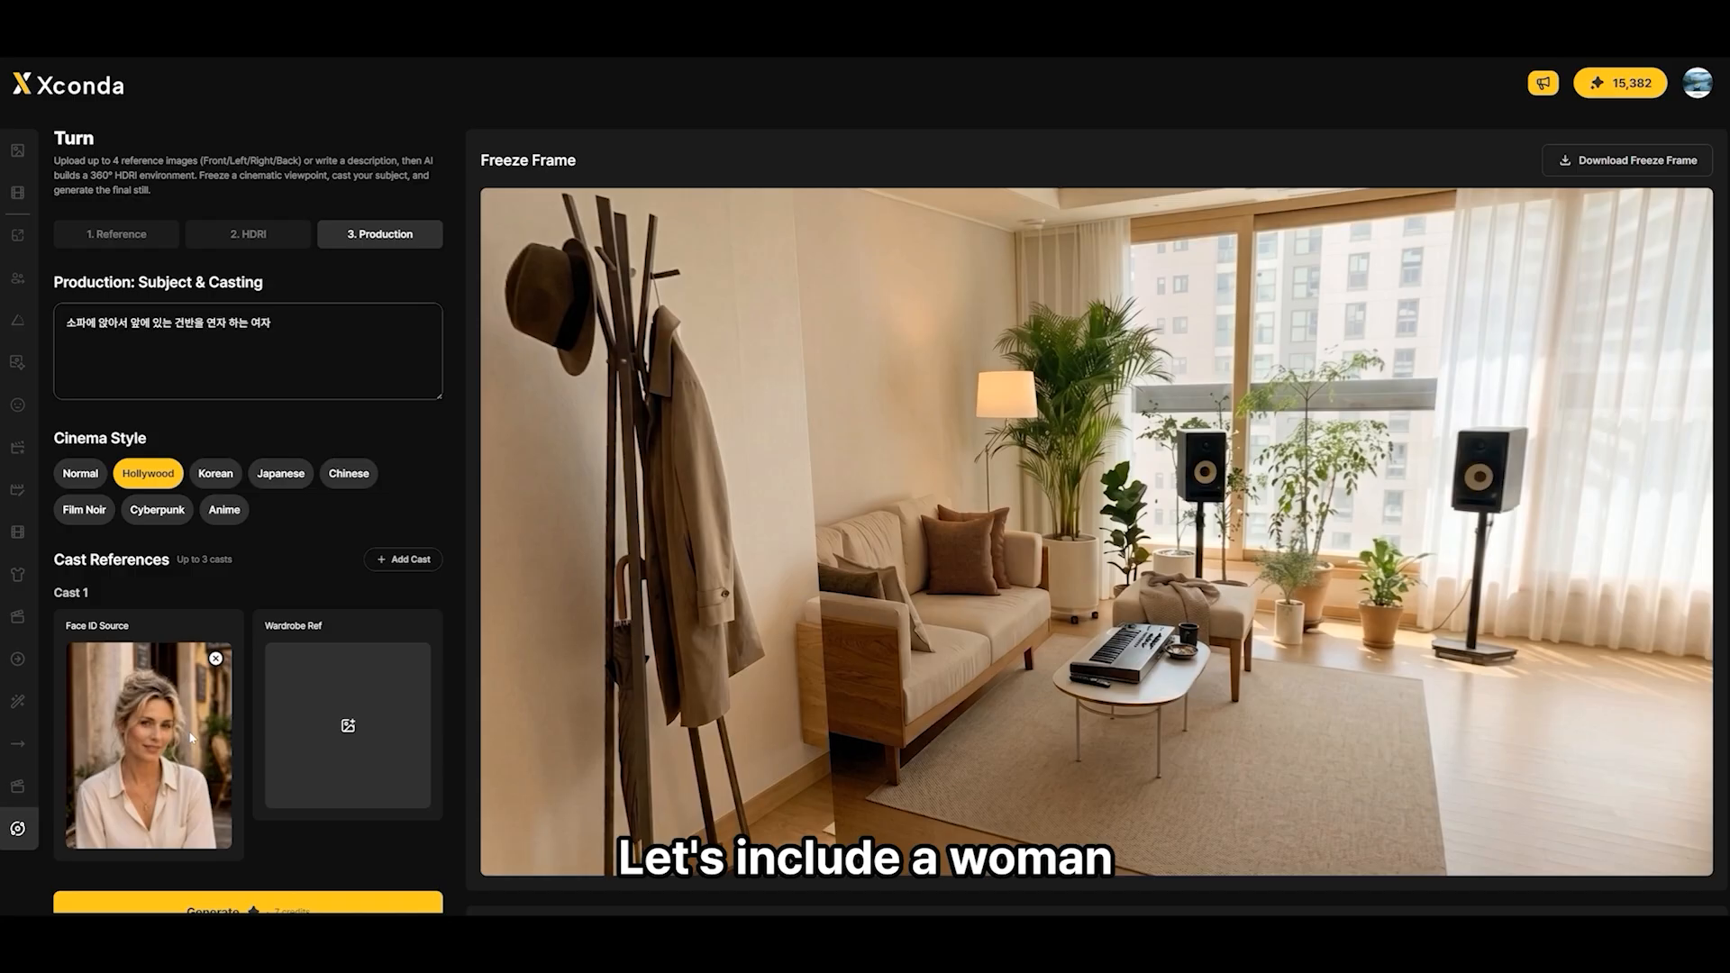
Step: Generate the Hollywood-style final still with the white jacket-and-trousers outfit as Cast 1's wardrobe reference, and download it
left_click(350, 735)
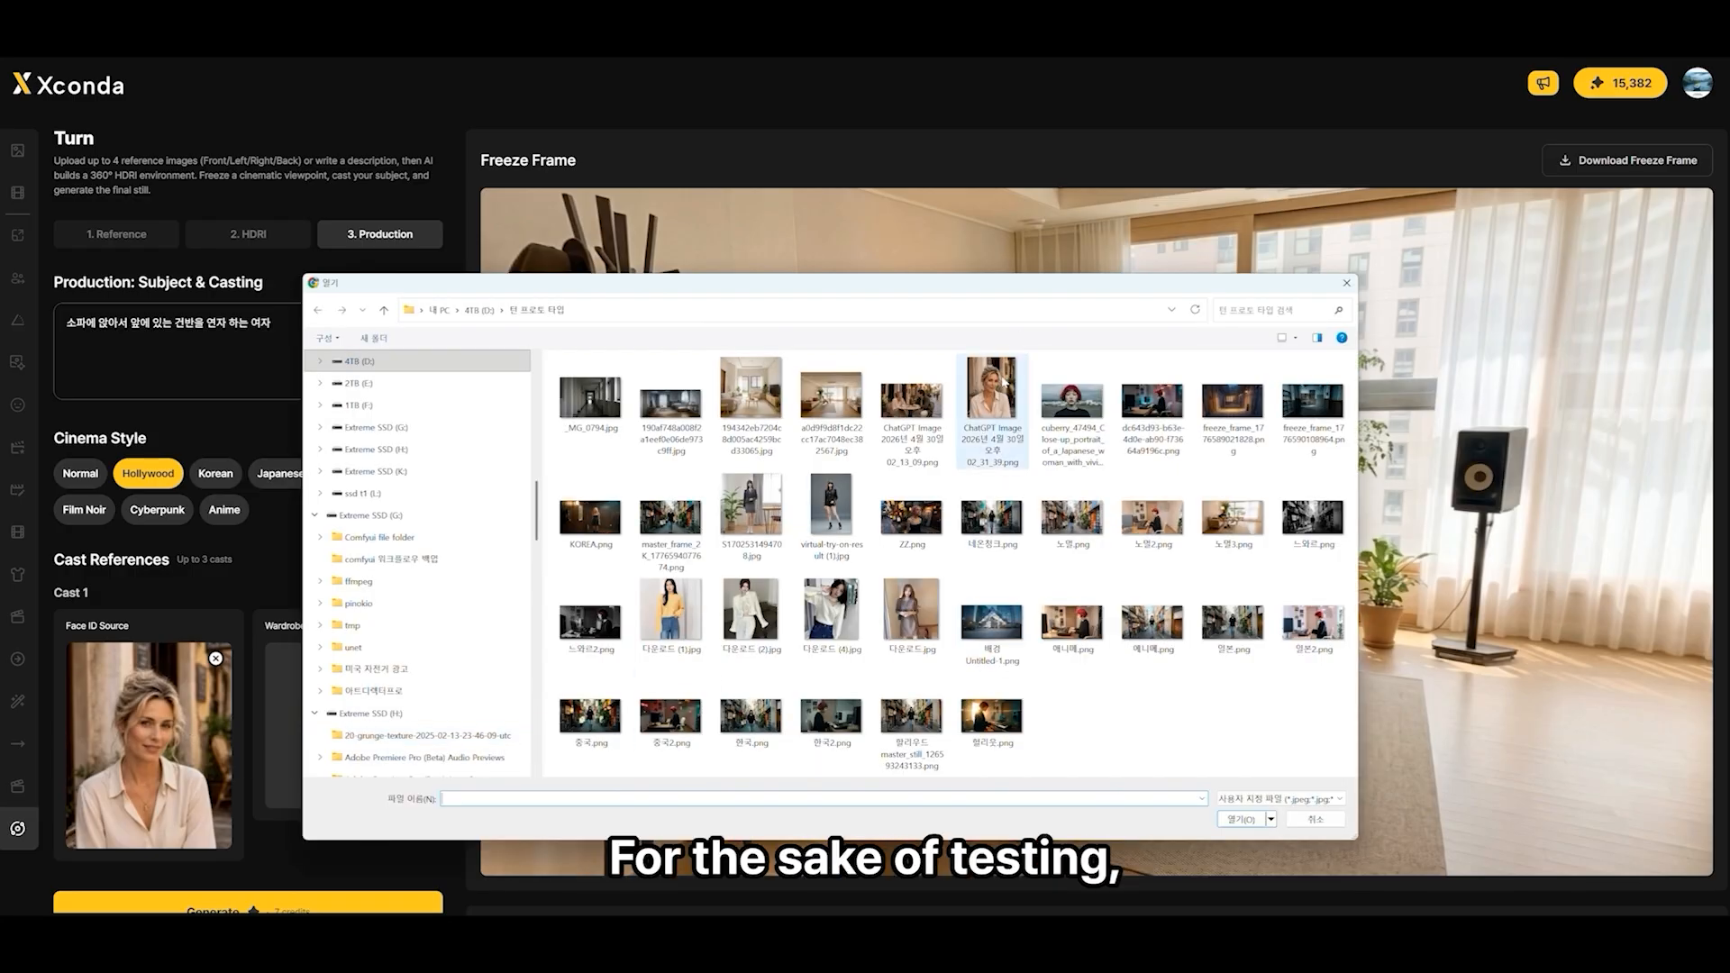
double_click(751, 611)
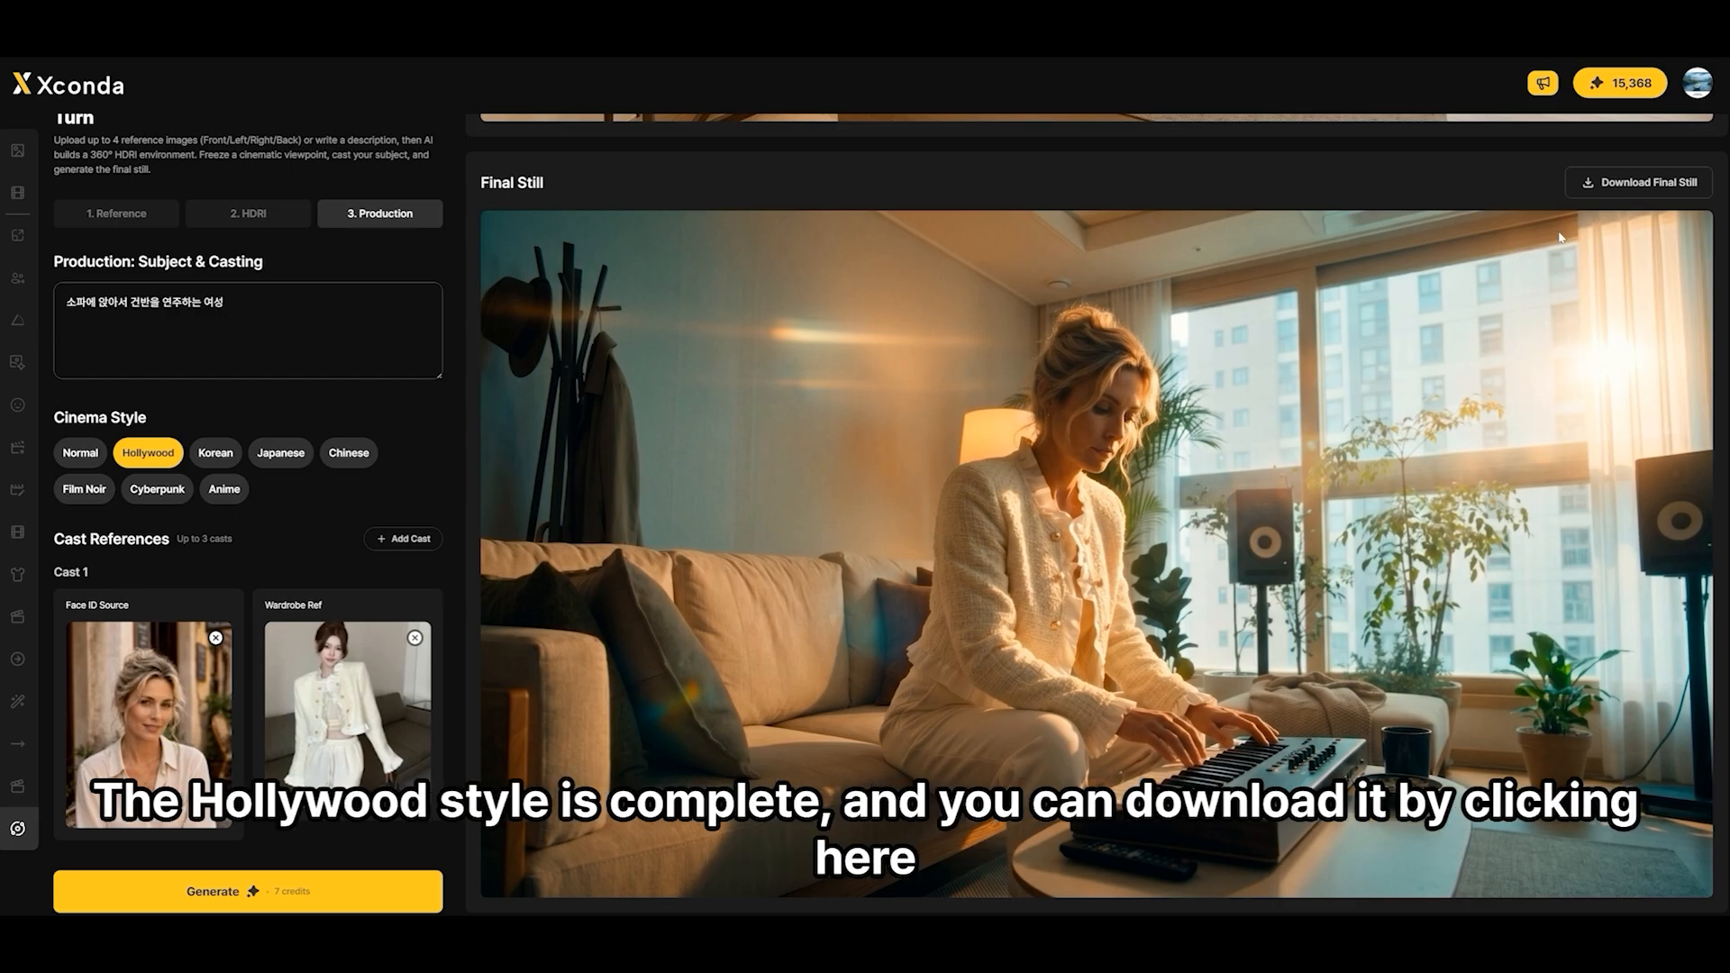
left_click(1642, 186)
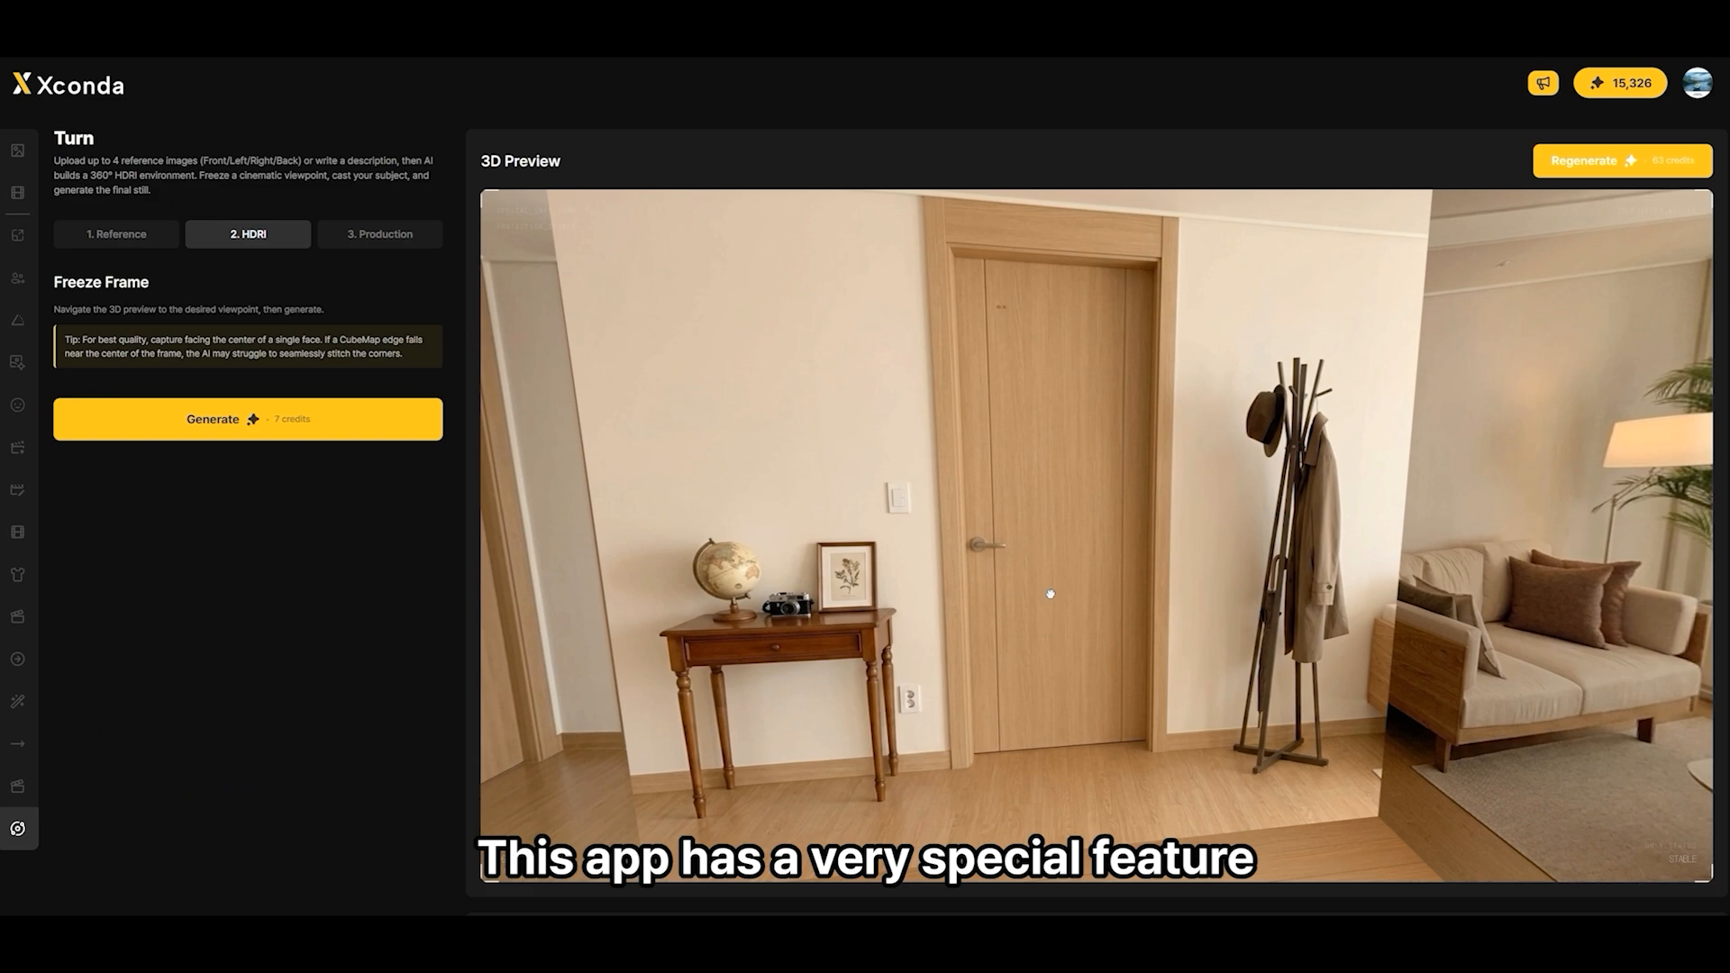
Step: Mask the wooden console table and its objects with a larger brush in the Left cube-map face, and inpaint to remove them
left_click_drag(1050, 594, 1055, 589)
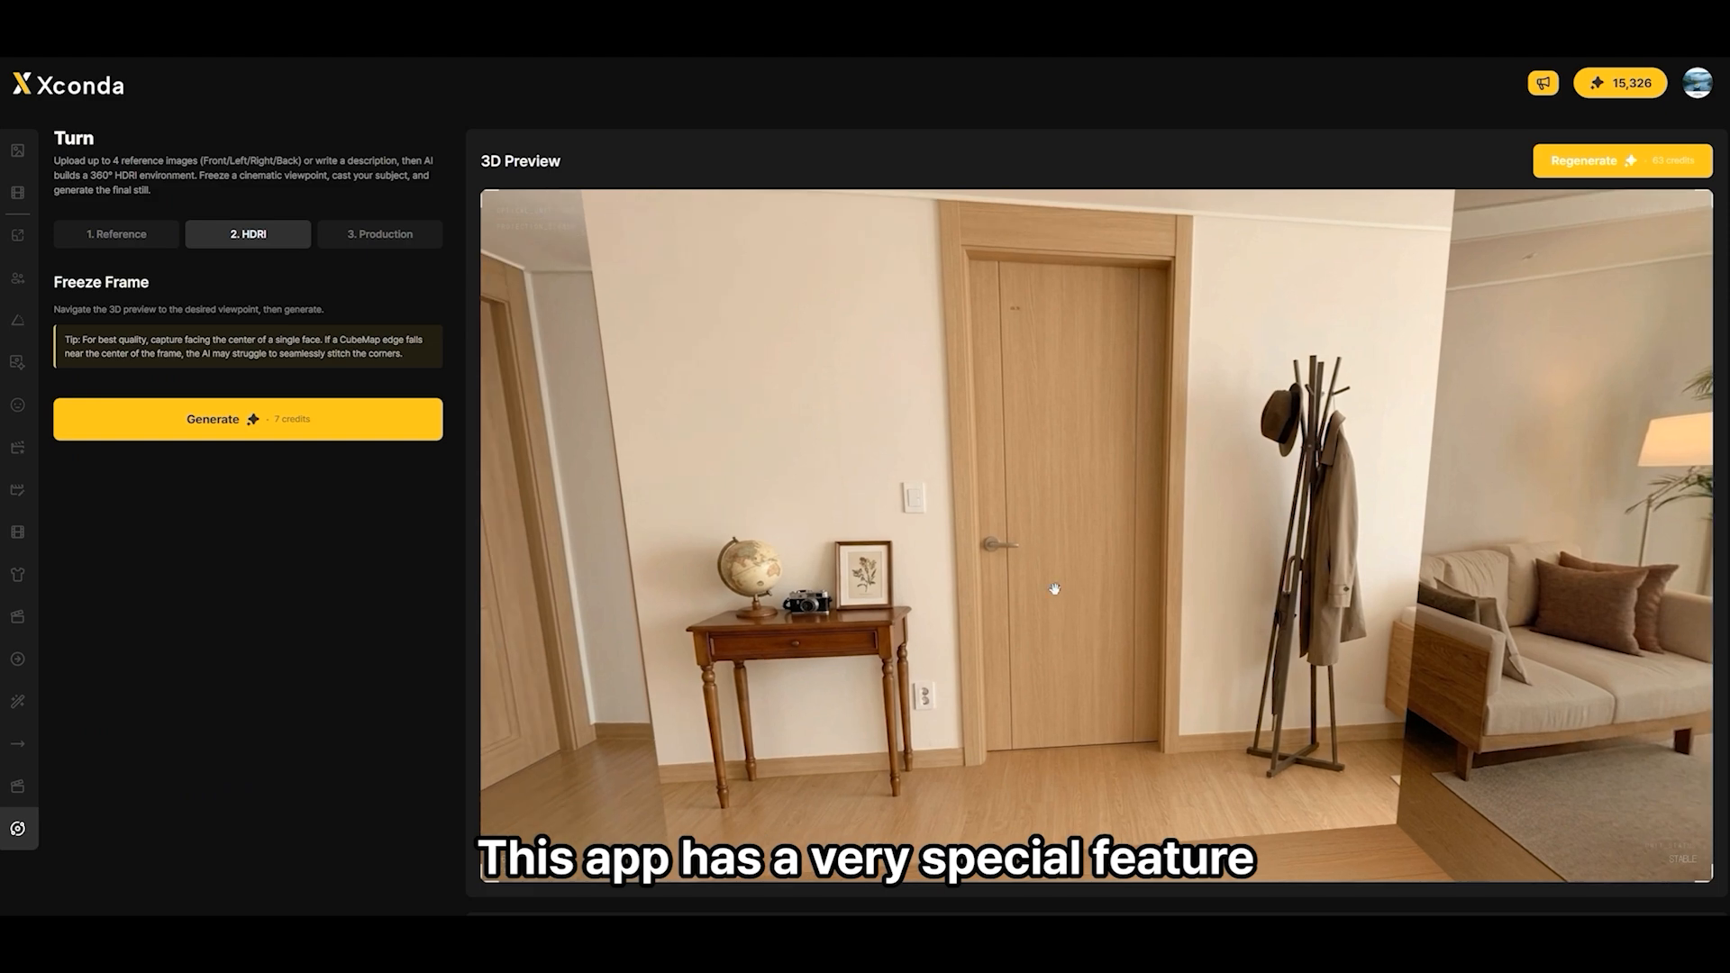
left_click_drag(1025, 530, 1110, 549)
scroll(1110, 549, "down", 6)
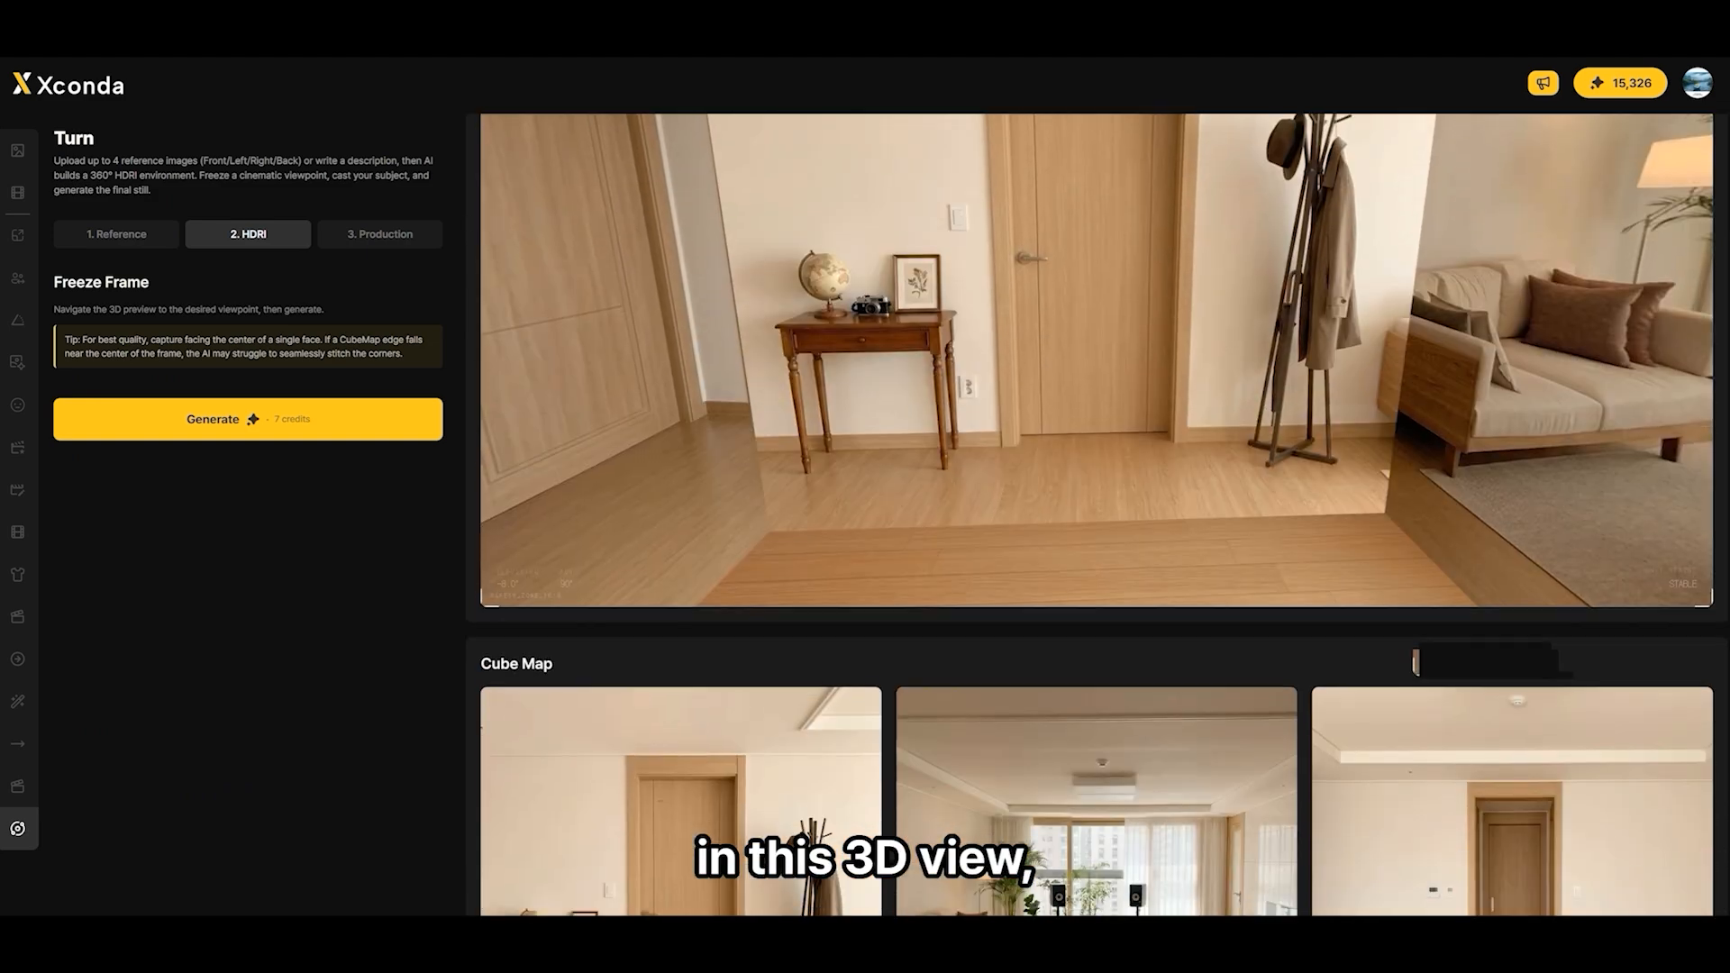
scroll(1098, 513, "down", 3)
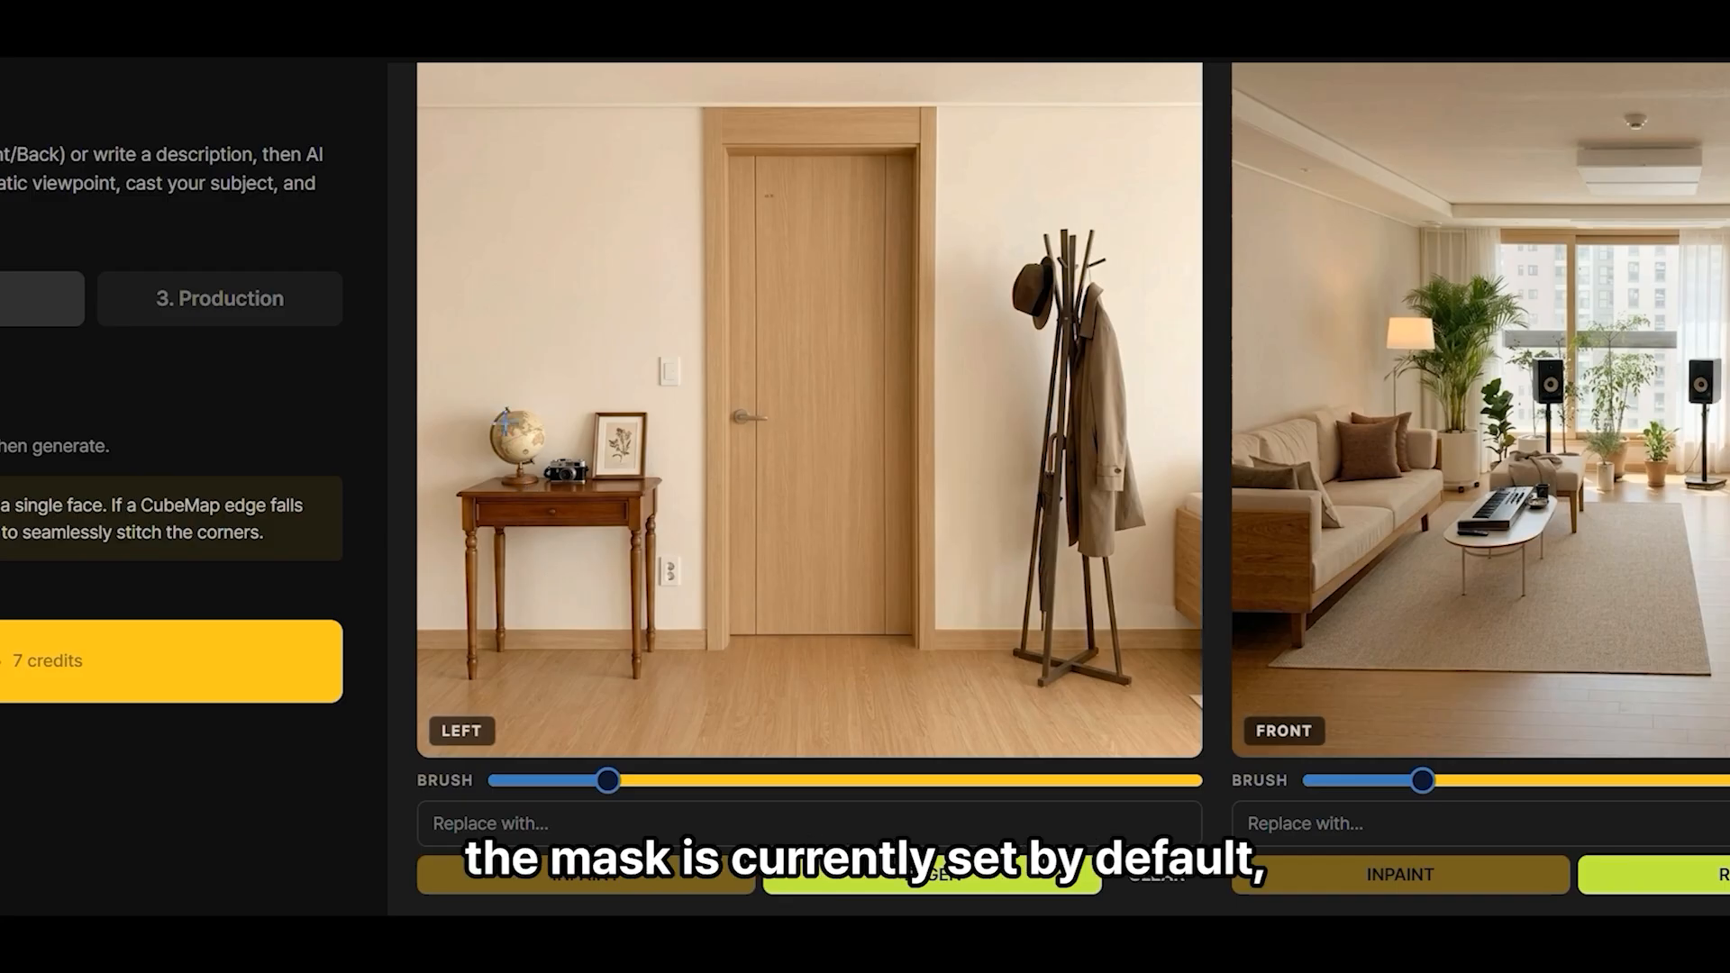
mouse_move(494, 406)
left_mouse_down()
mouse_move(656, 531)
mouse_move(655, 643)
left_mouse_up()
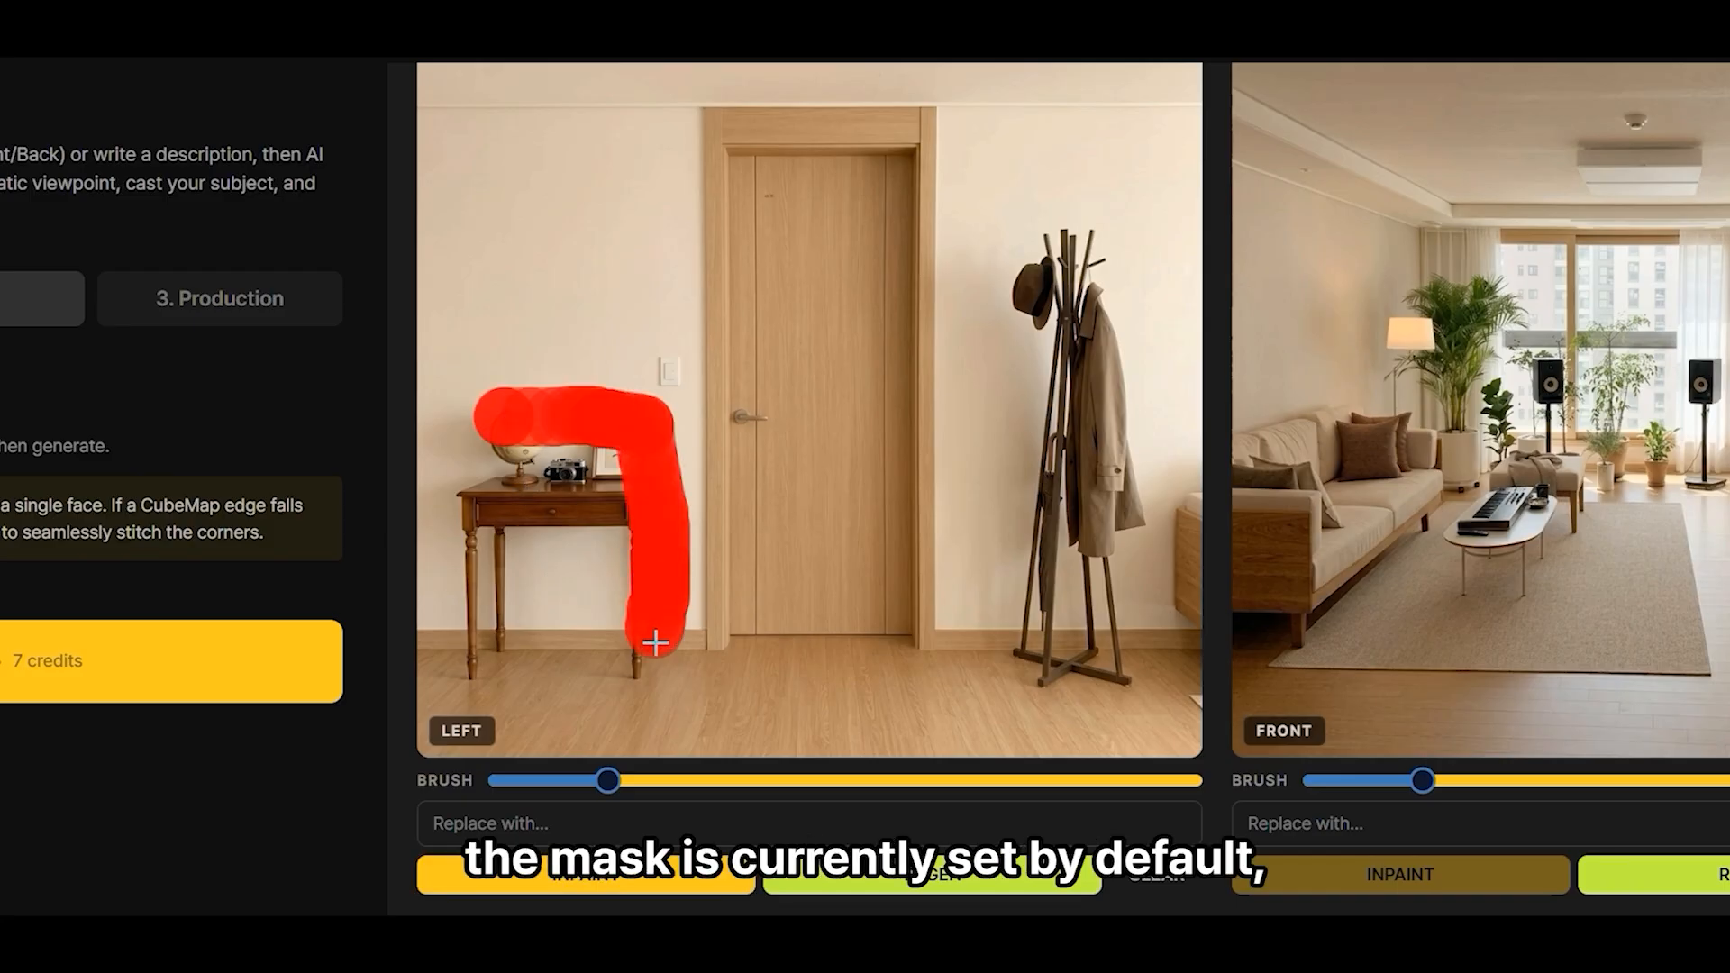
left_click(668, 780)
mouse_move(566, 477)
left_mouse_down()
mouse_move(528, 561)
mouse_move(527, 468)
left_mouse_up()
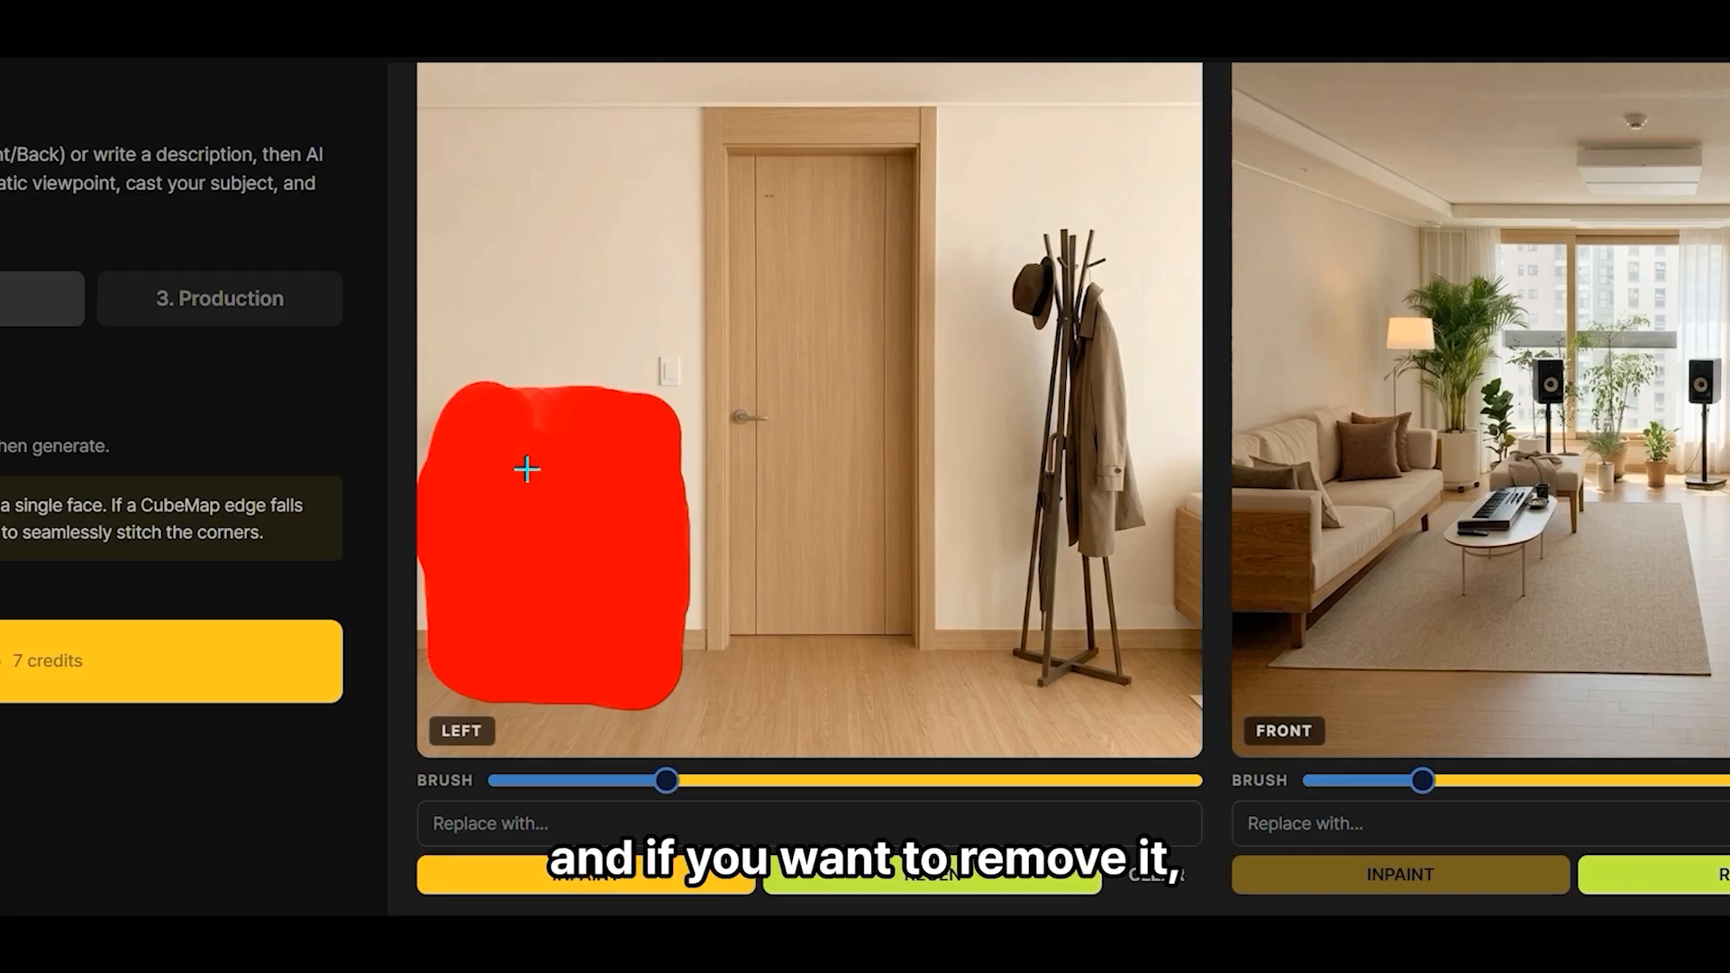
left_click(615, 885)
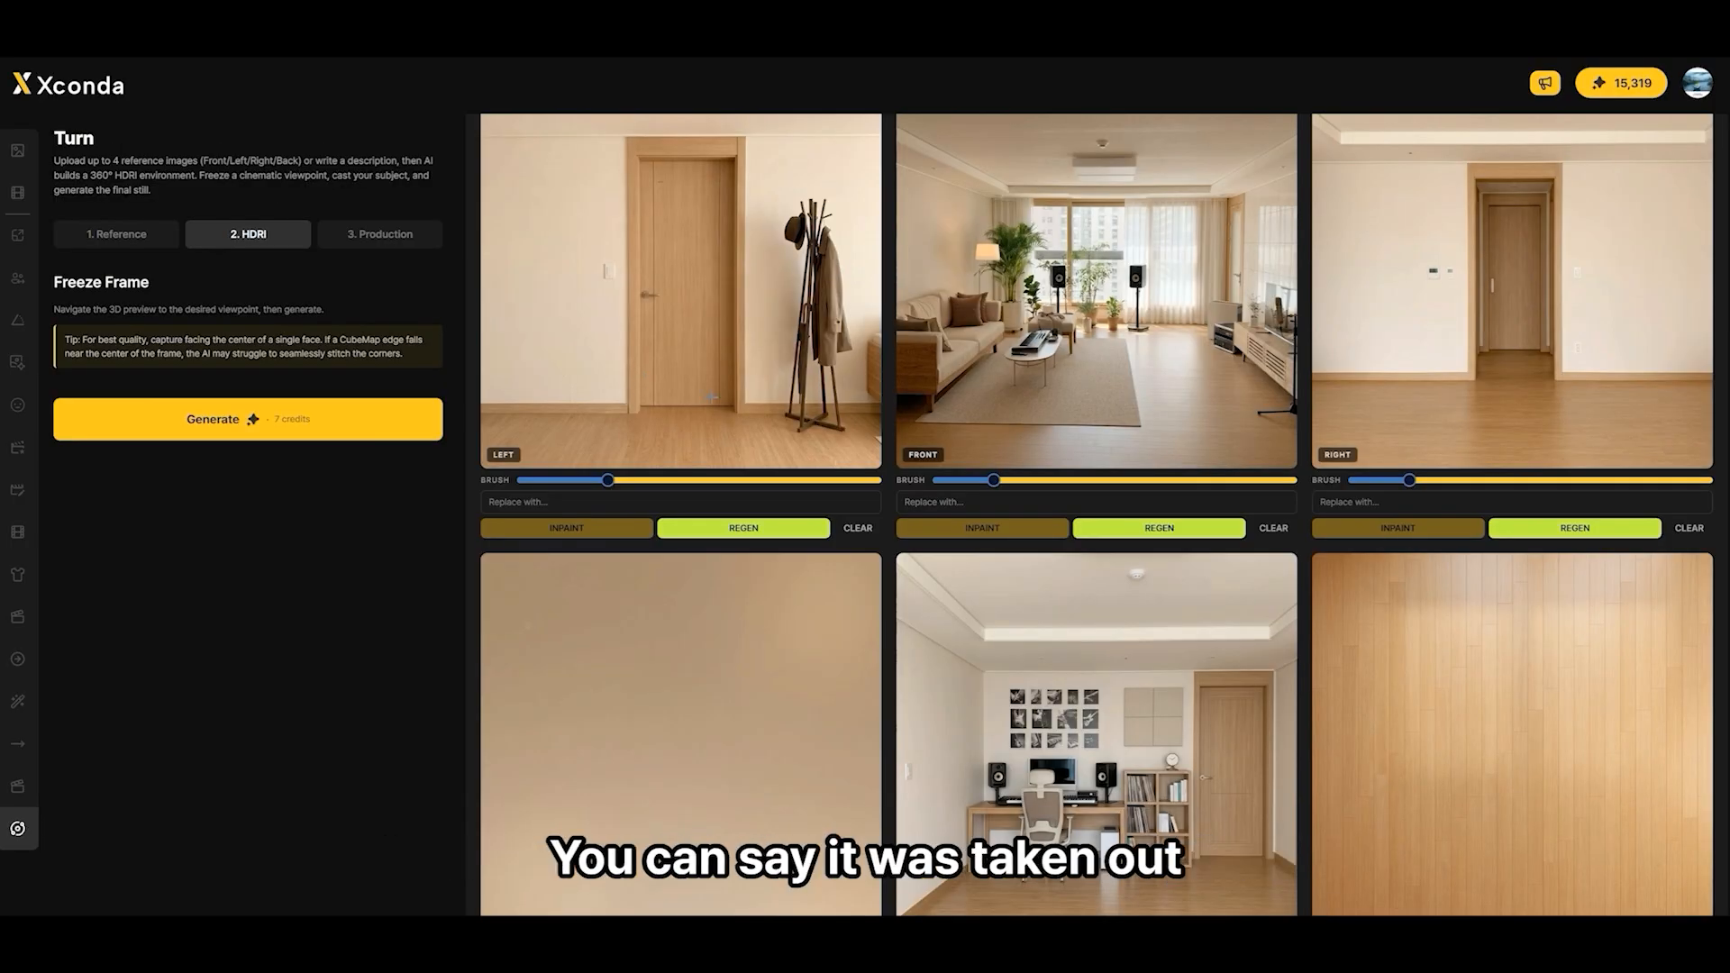
Step: Mask a rectangular wall area beside the doorway in the Right cube-map face and fill it with a framed Van Gogh painting
scroll(712, 396, "up", 7)
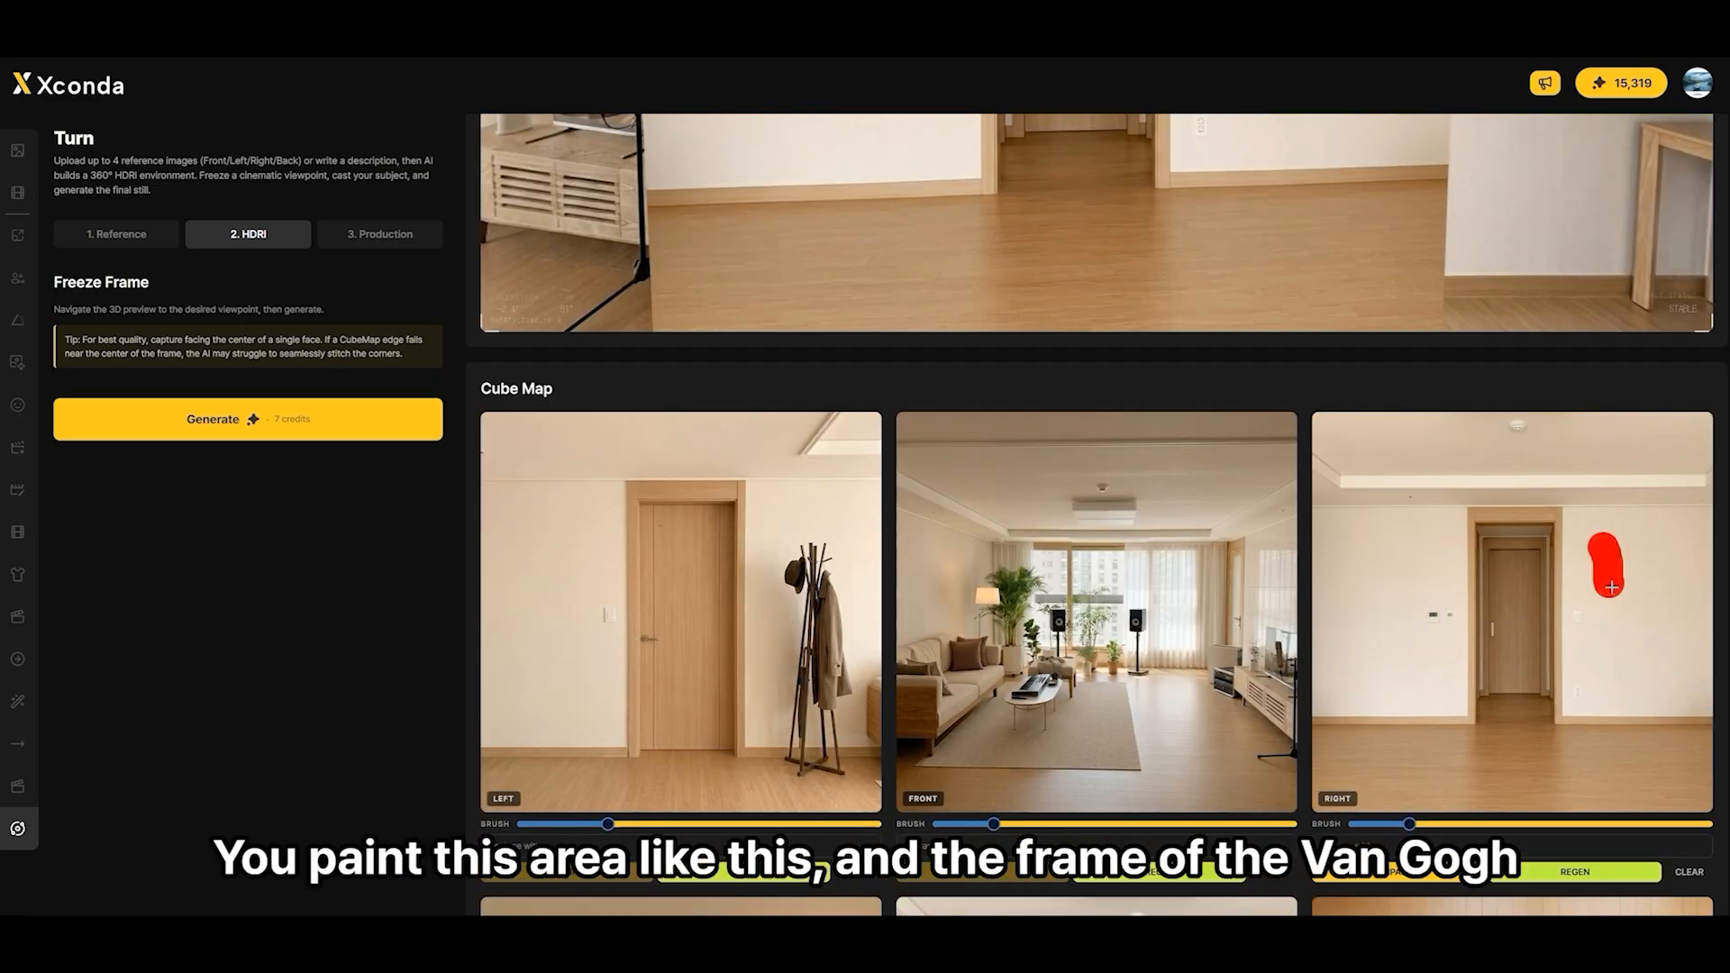
mouse_move(1599, 590)
left_mouse_down()
mouse_move(1685, 595)
mouse_move(1662, 549)
mouse_move(1622, 594)
mouse_move(1689, 617)
left_mouse_up()
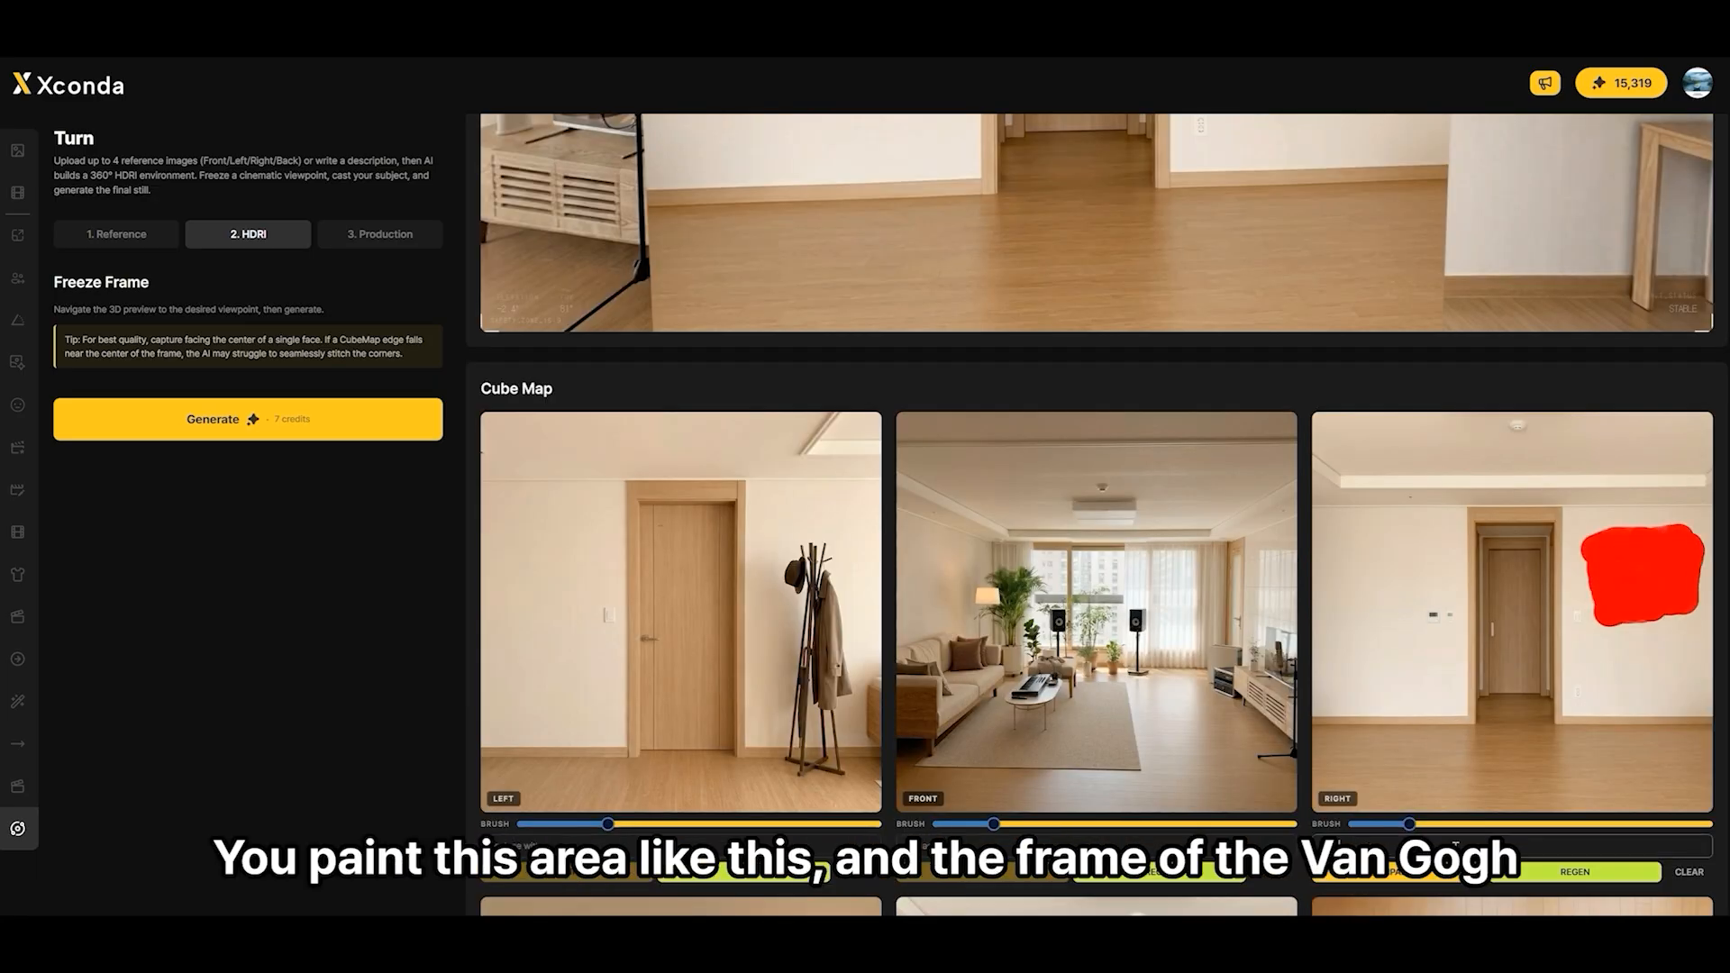
left_click(1575, 871)
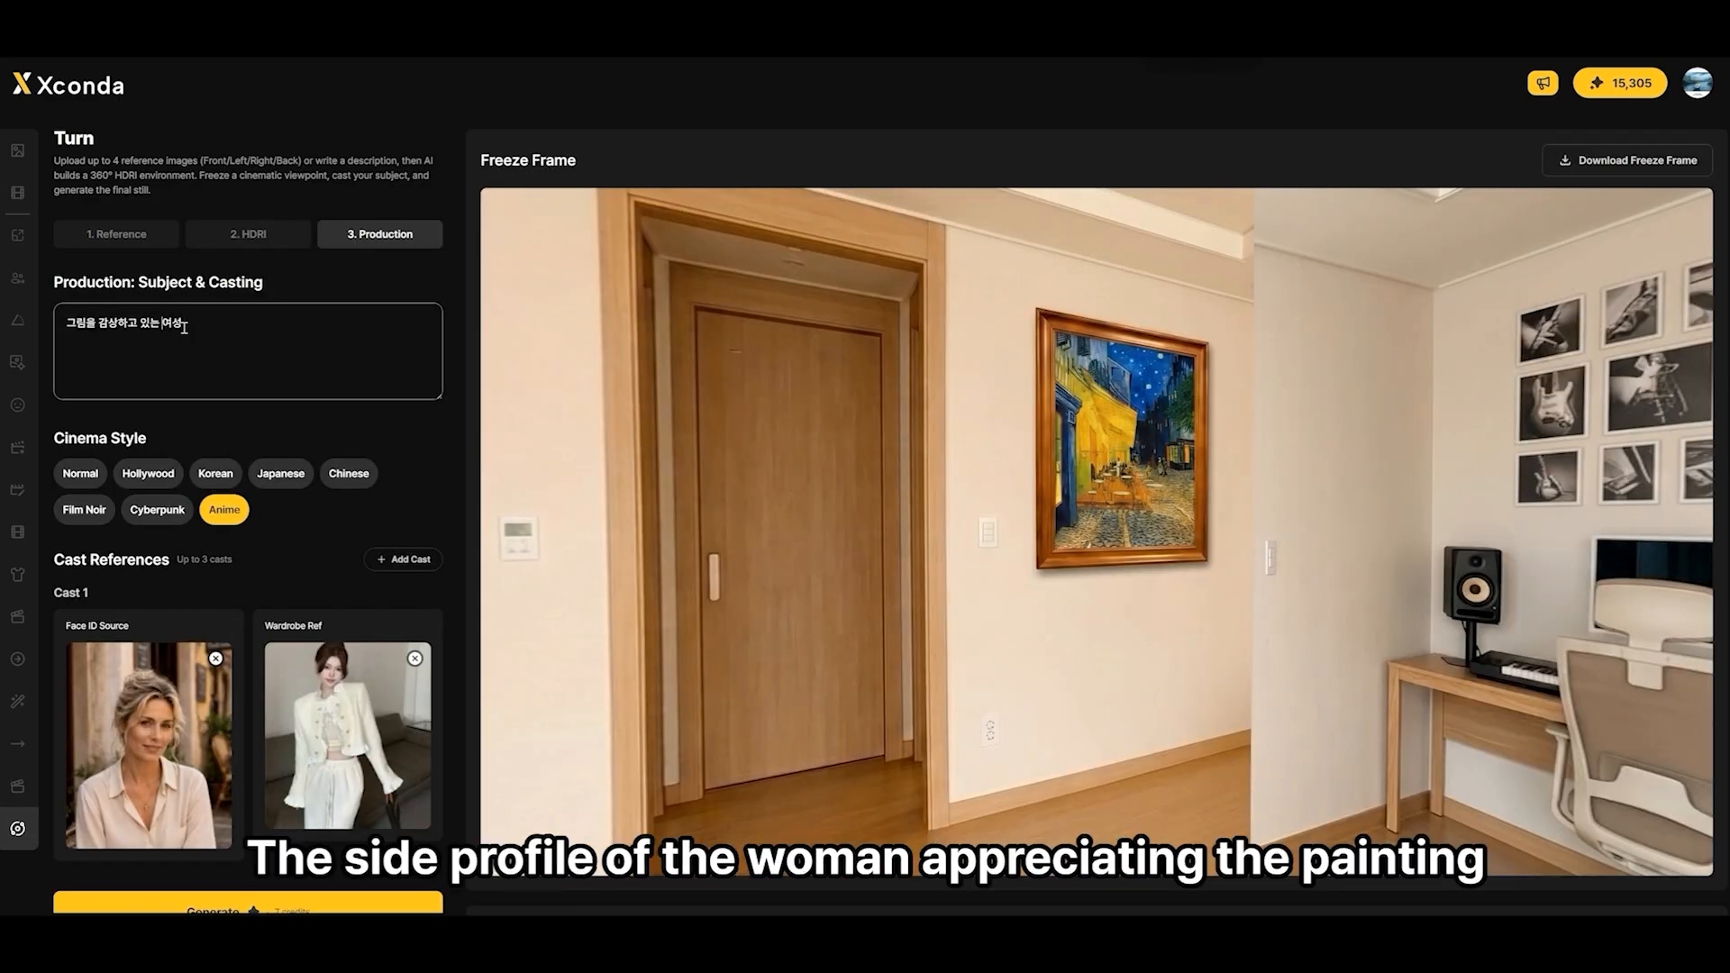
Step: Change the production subject description to "그림을 감상하고 있는 여성의 옆모습"
type("여성의 옆모습 여성")
left_click_drag(225, 323, 254, 327)
key("BackSpace")
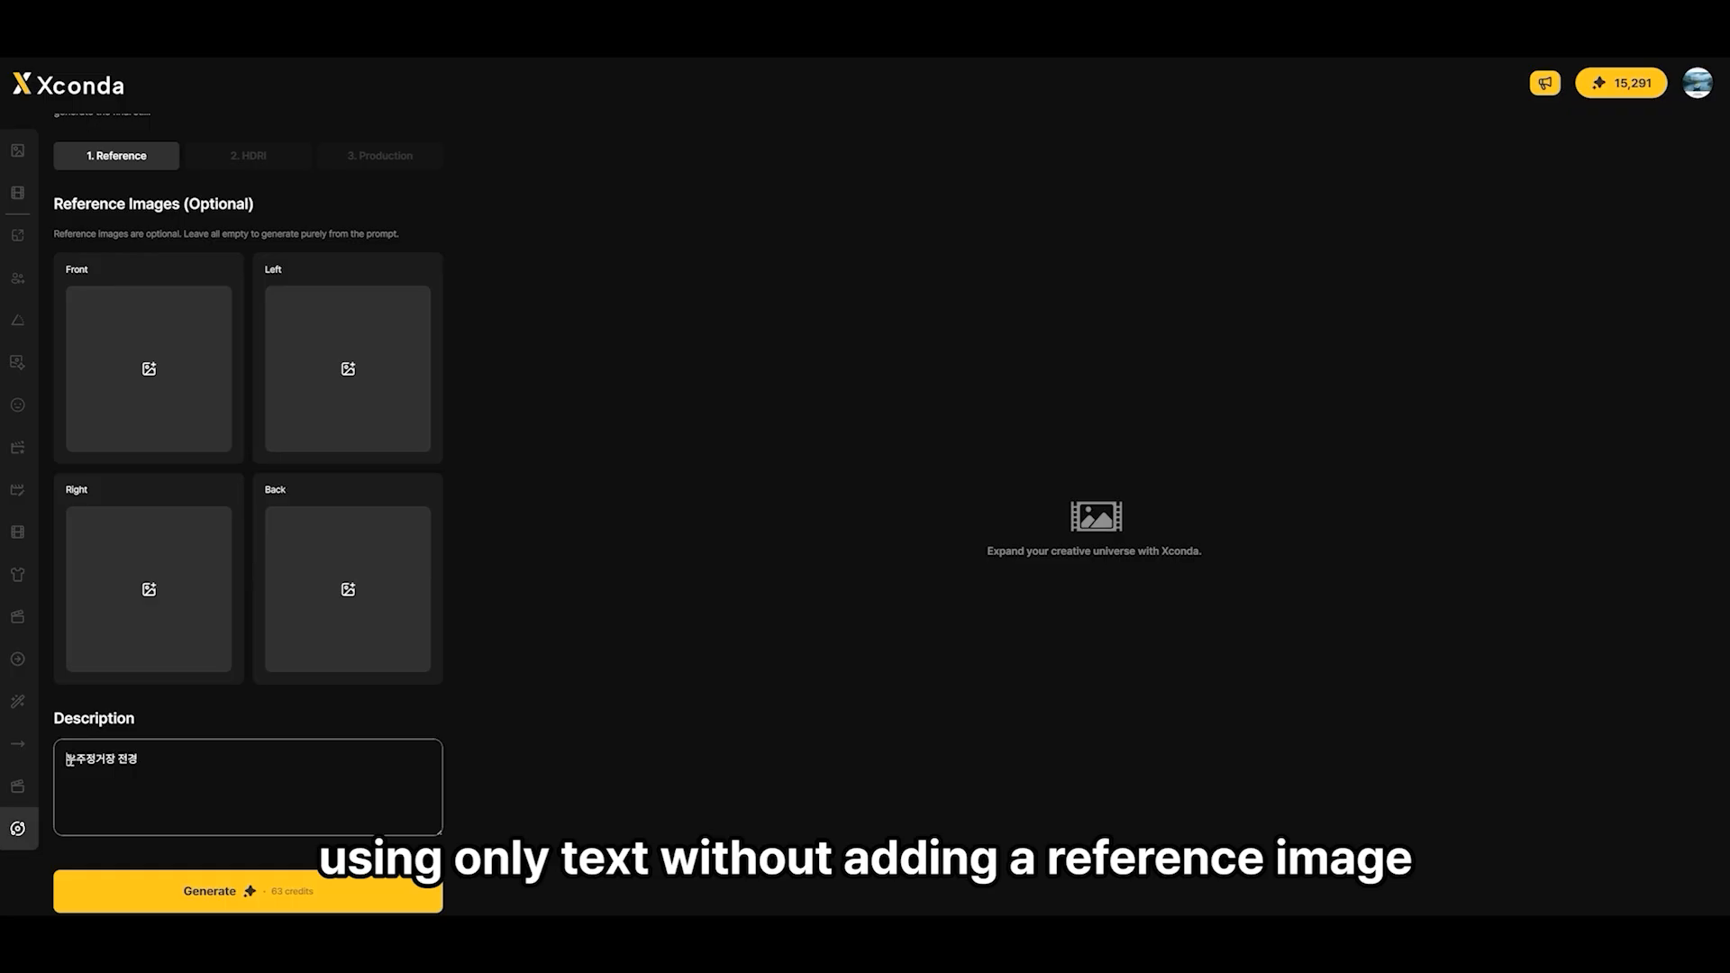
Step: Generate a space station 3D environment from a text description only, and turn the preview to the wall with storage bags and a bunk
left_click_drag(68, 760, 218, 750)
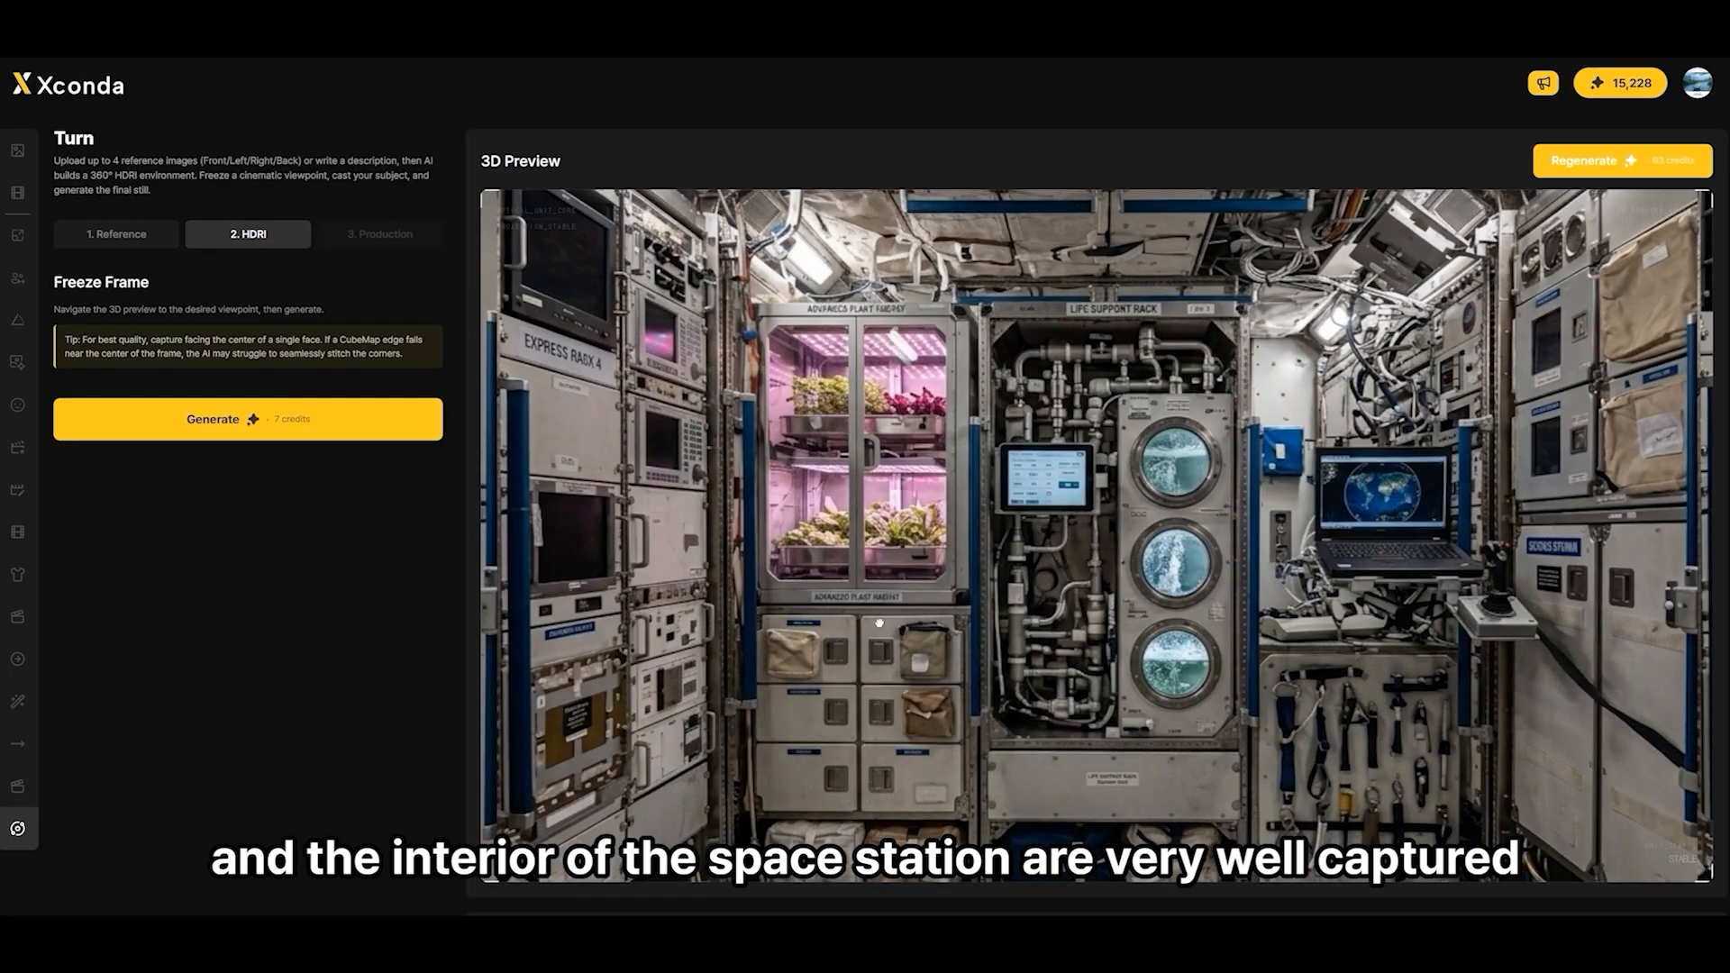
left_click_drag(881, 621, 1292, 560)
scroll(1292, 559, "down", 5)
left_click_drag(792, 635, 1056, 606)
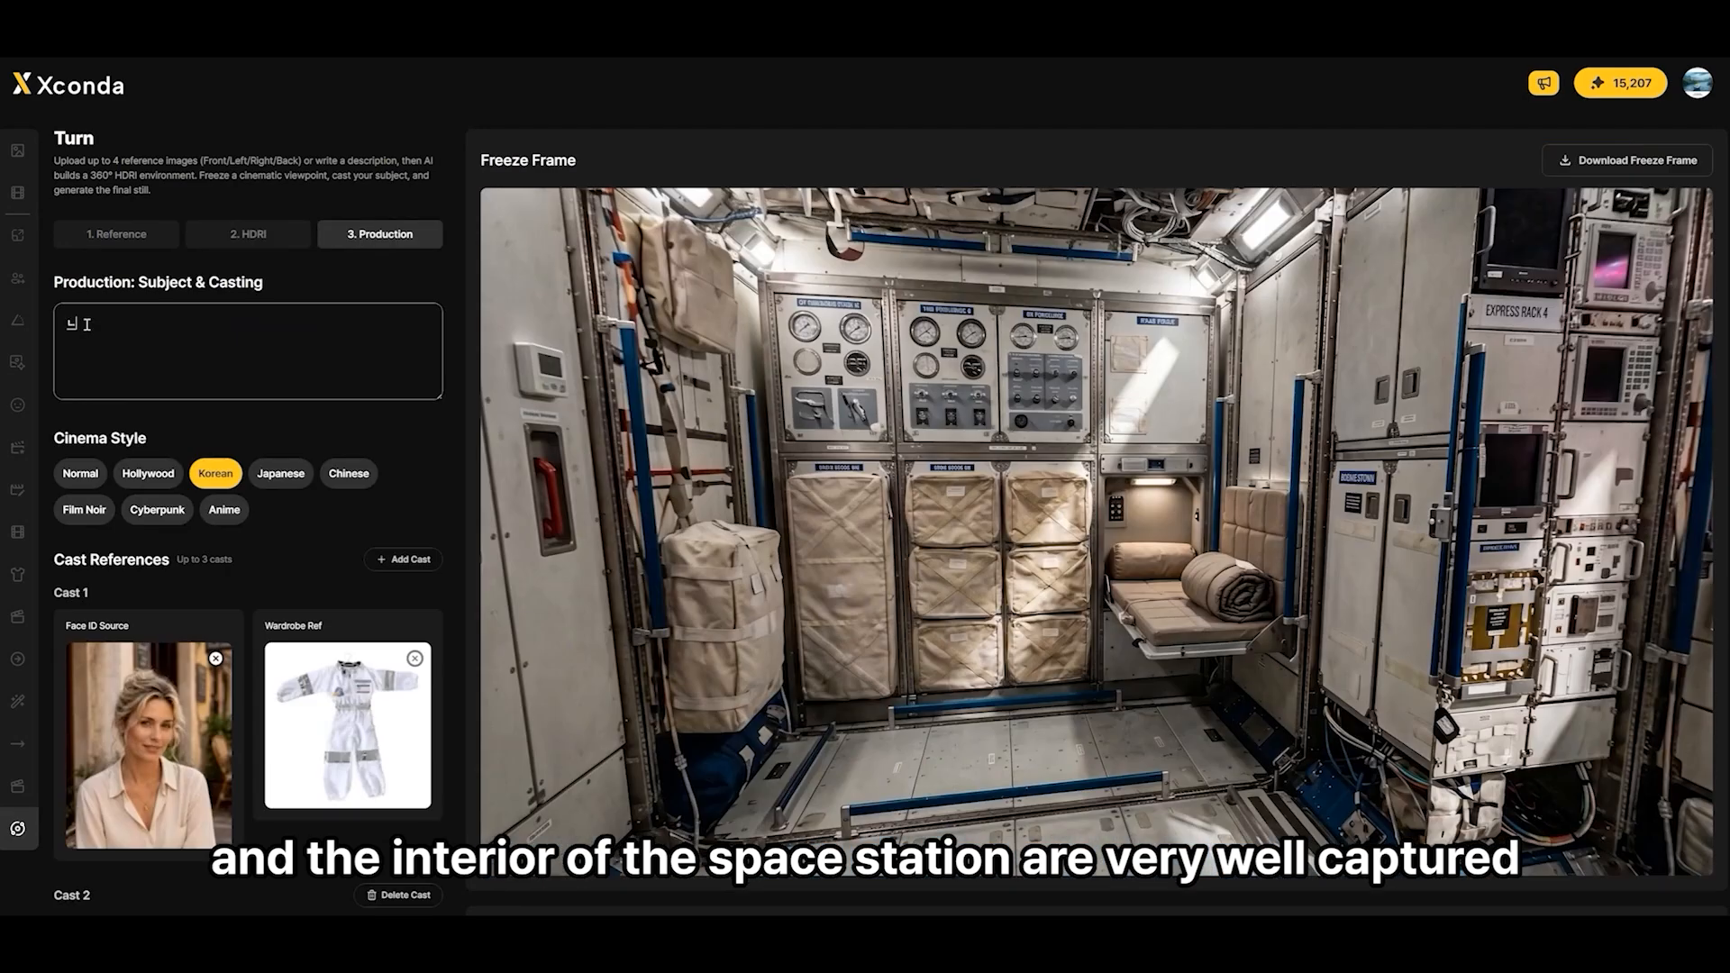
Step: Describe the subjects as "노란 머리의 여성은 의자에 앉아서 서있는 빨강 머리의 여성을 웃으며 바라보고 있다" and generate the Korean-style final still
type("노란")
type("머리의 이")
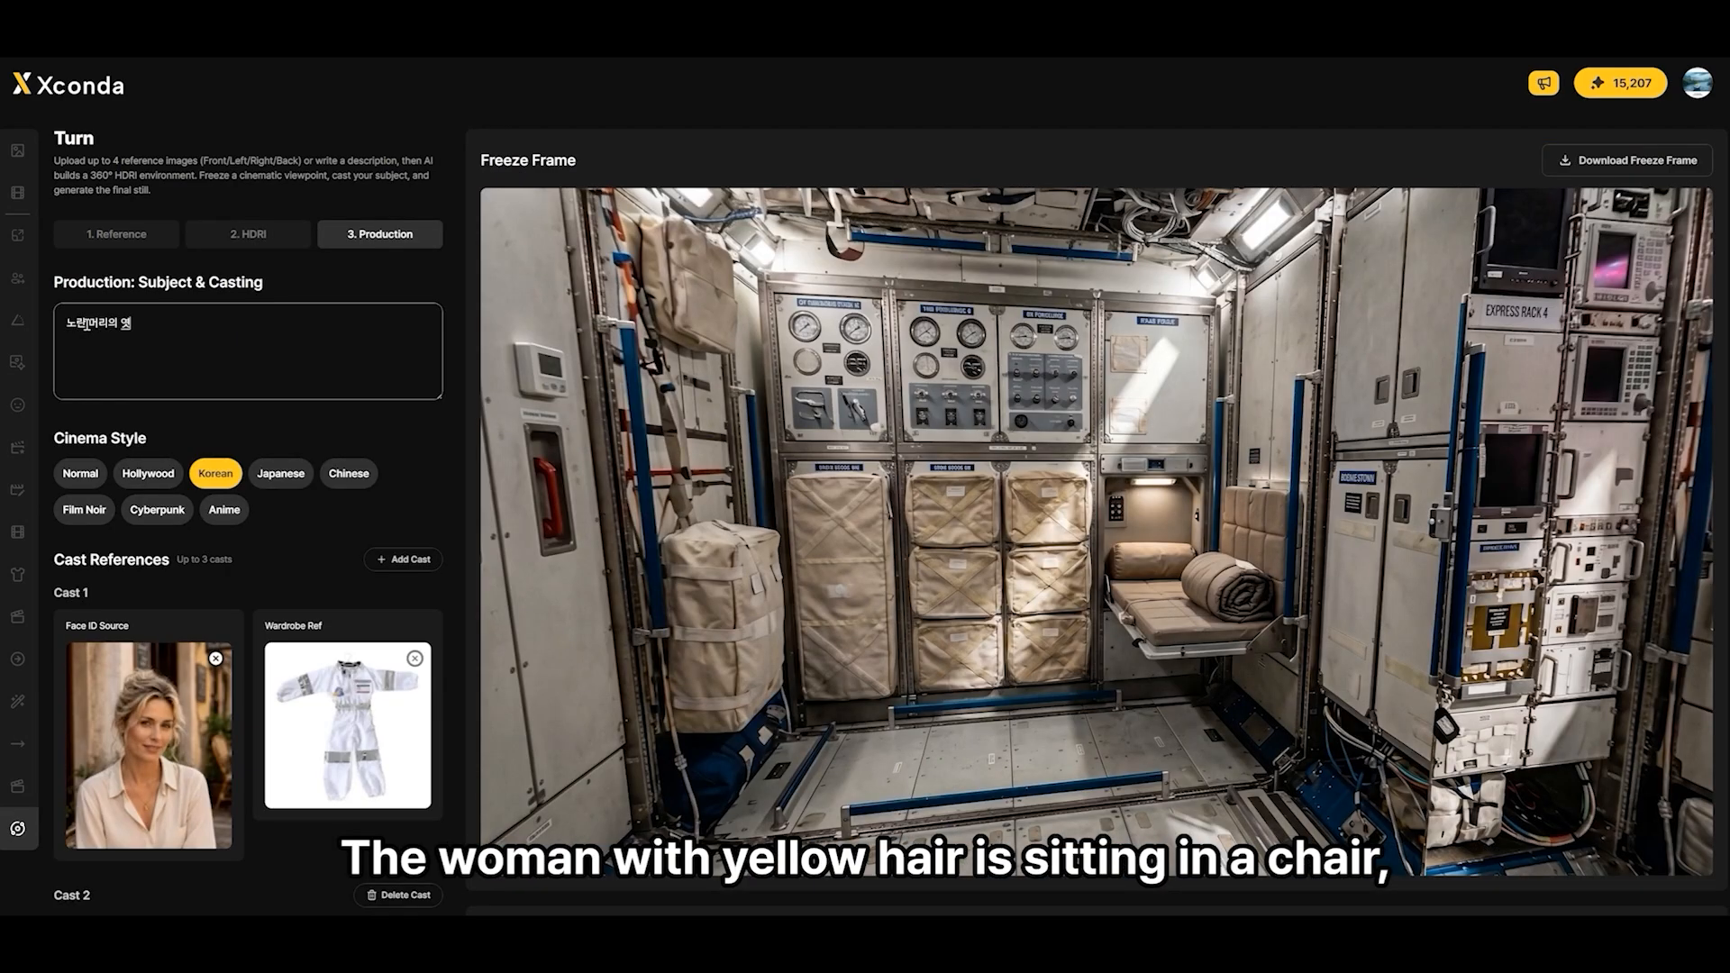
type("성이 의자에 앉")
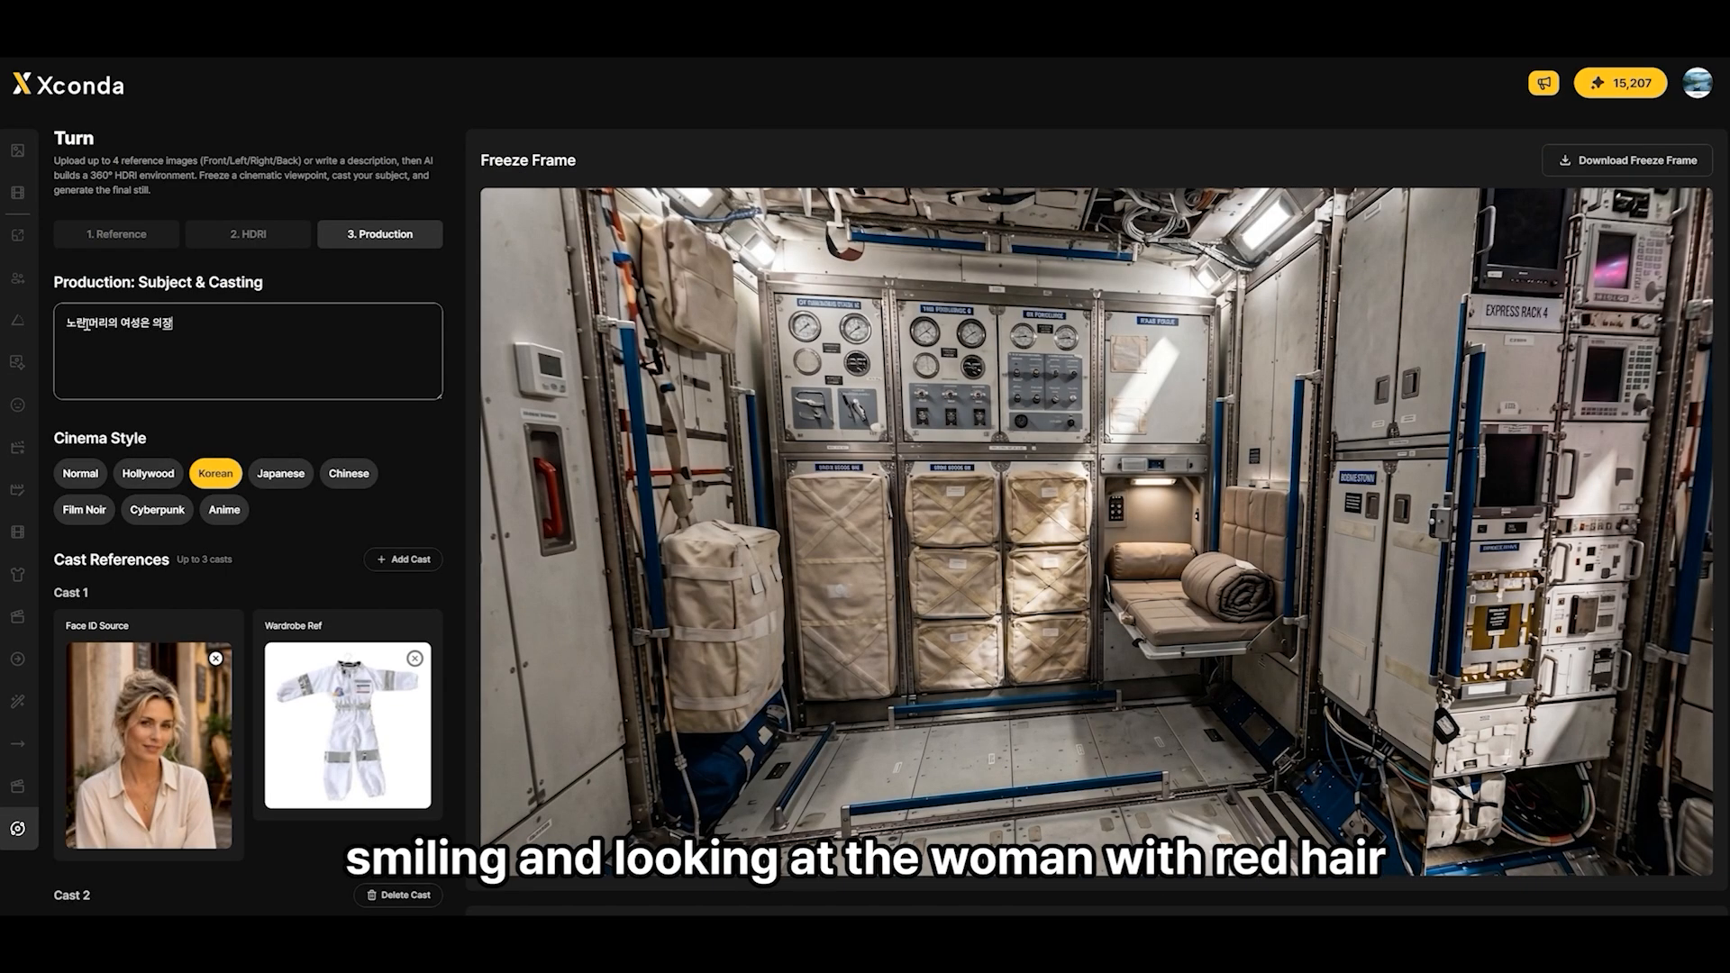
type("아서 서있는 빨강 머")
scroll(260, 644, "down", 4)
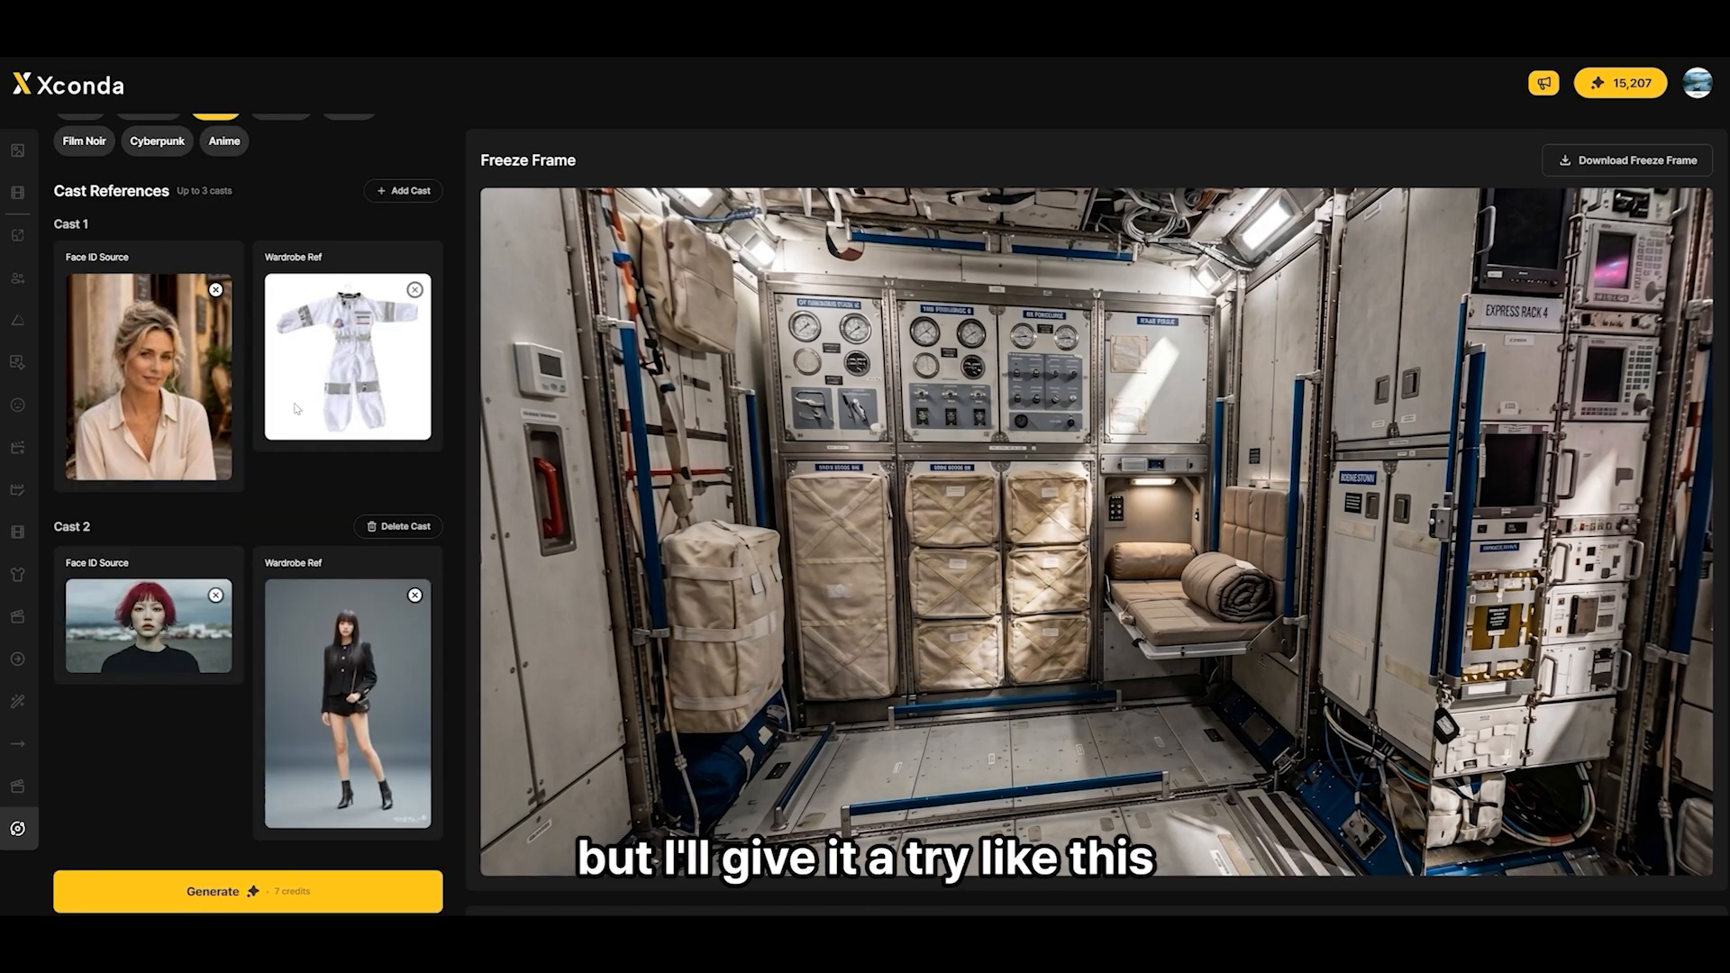
left_click(349, 891)
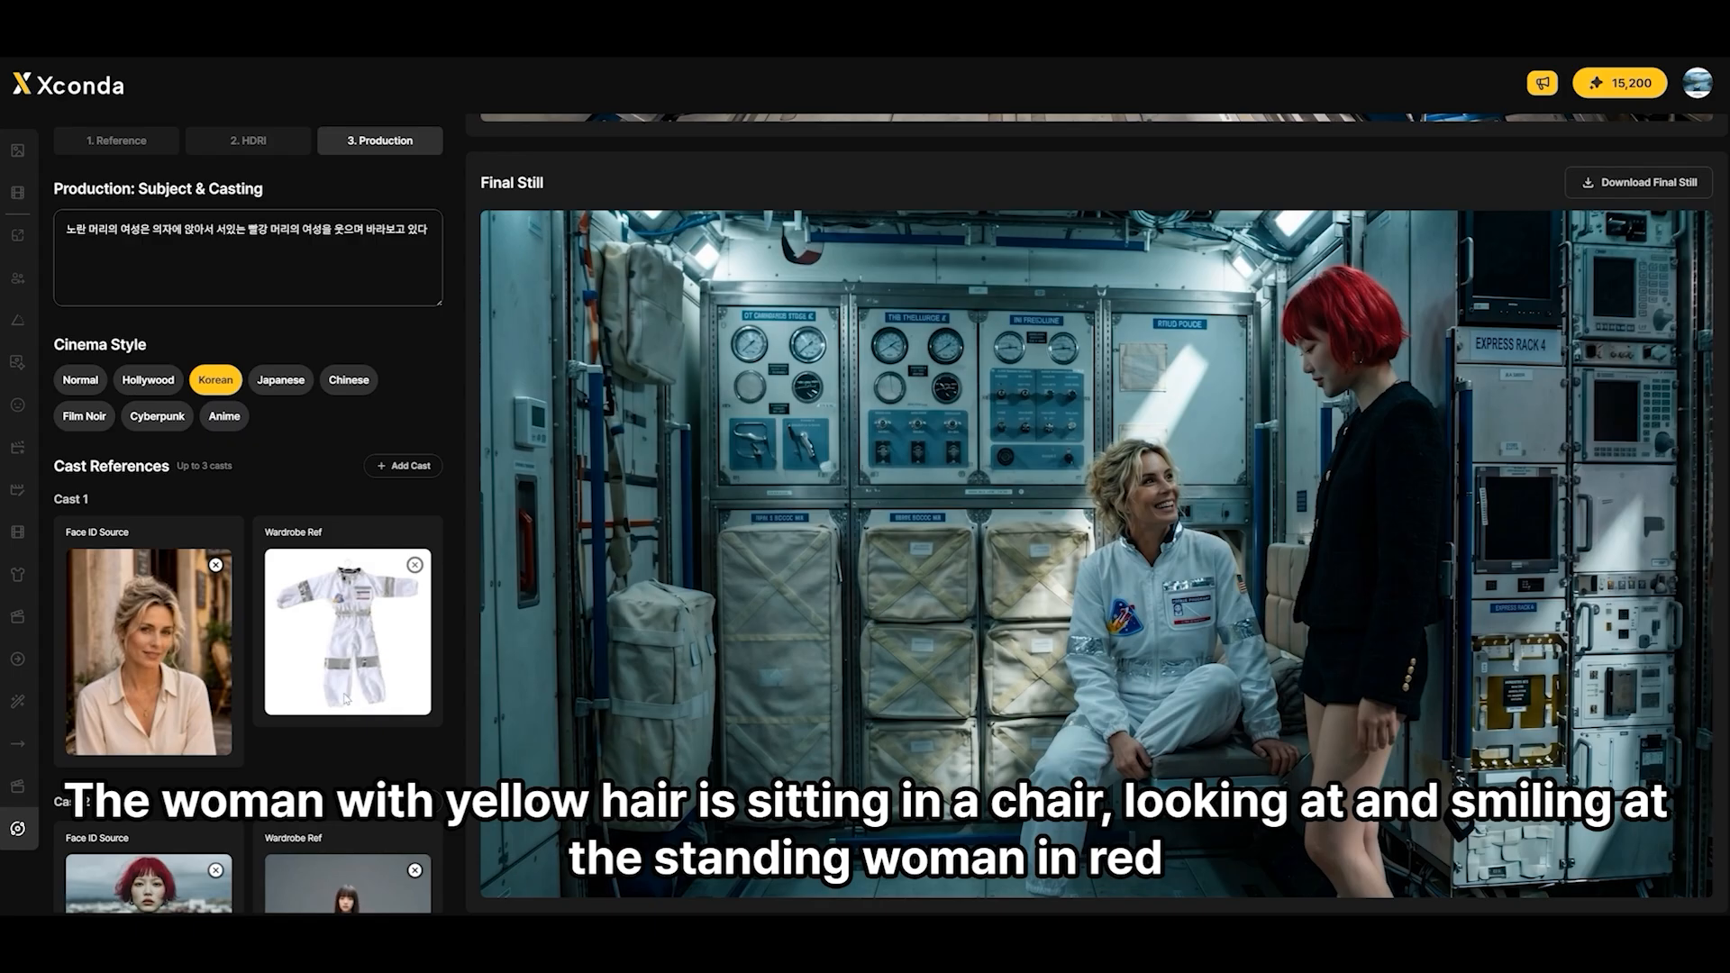
scroll(247, 730, "down", 5)
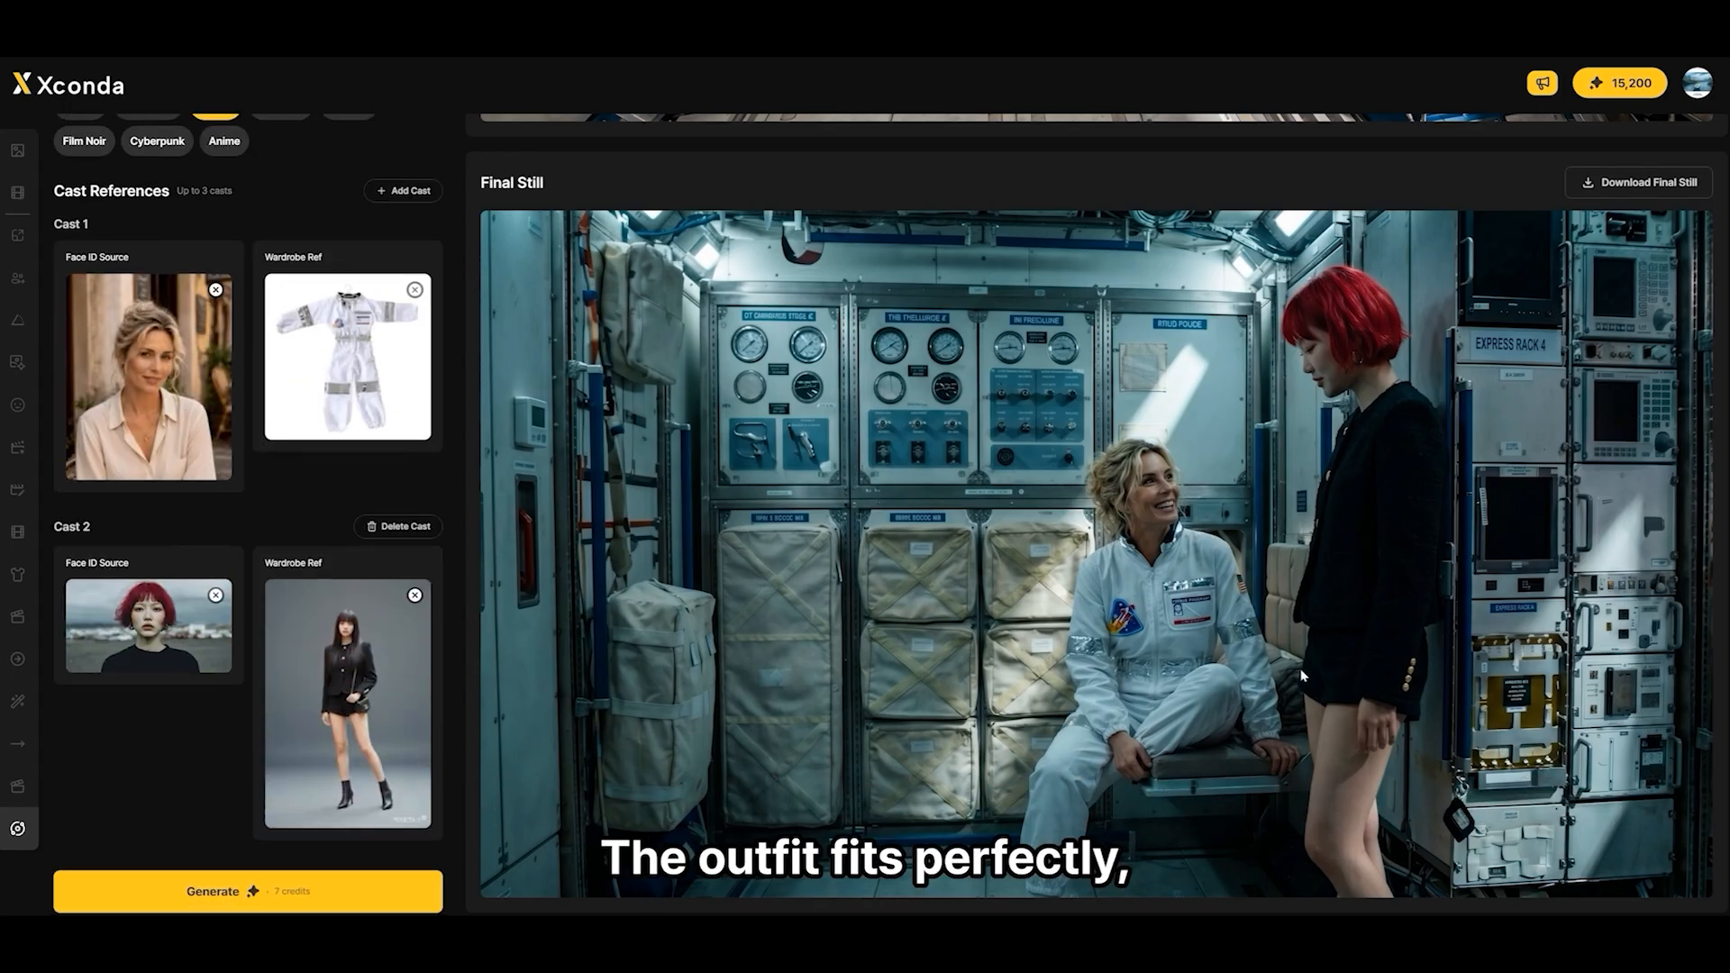